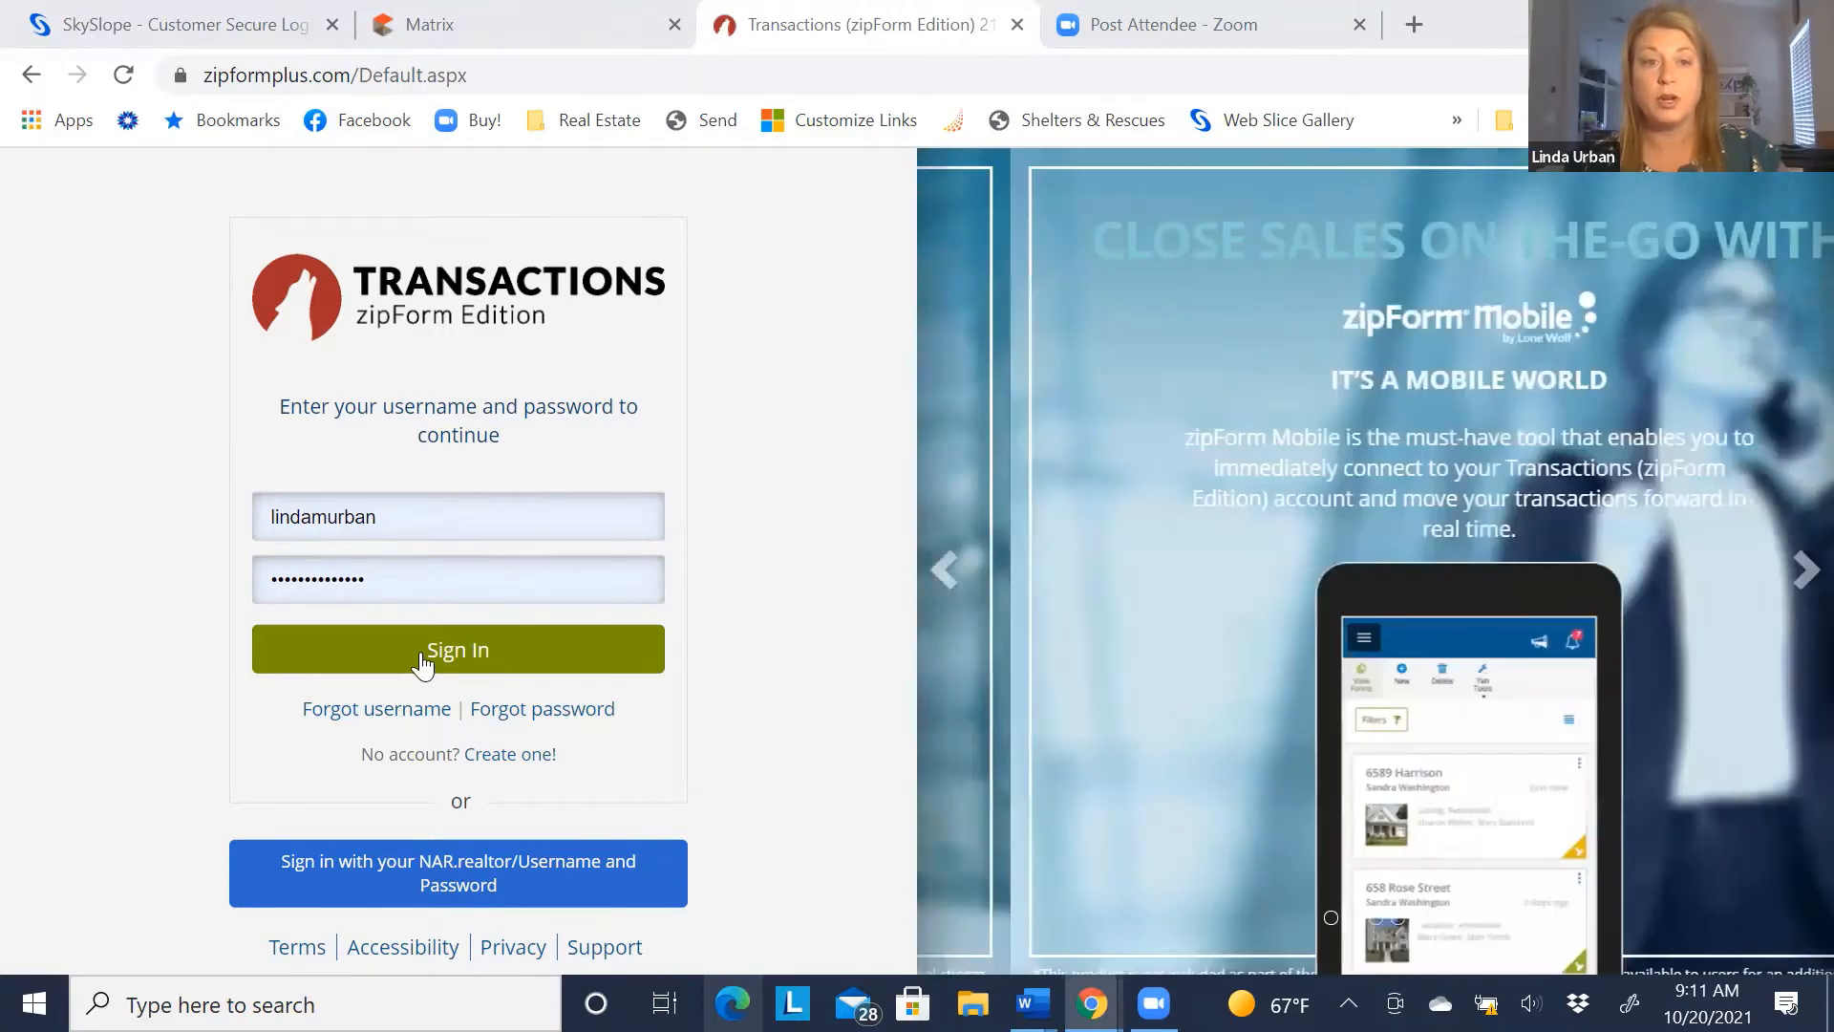
Sign in to zipForm Plus with the saved credentials to reach the Transactions list
click(422, 659)
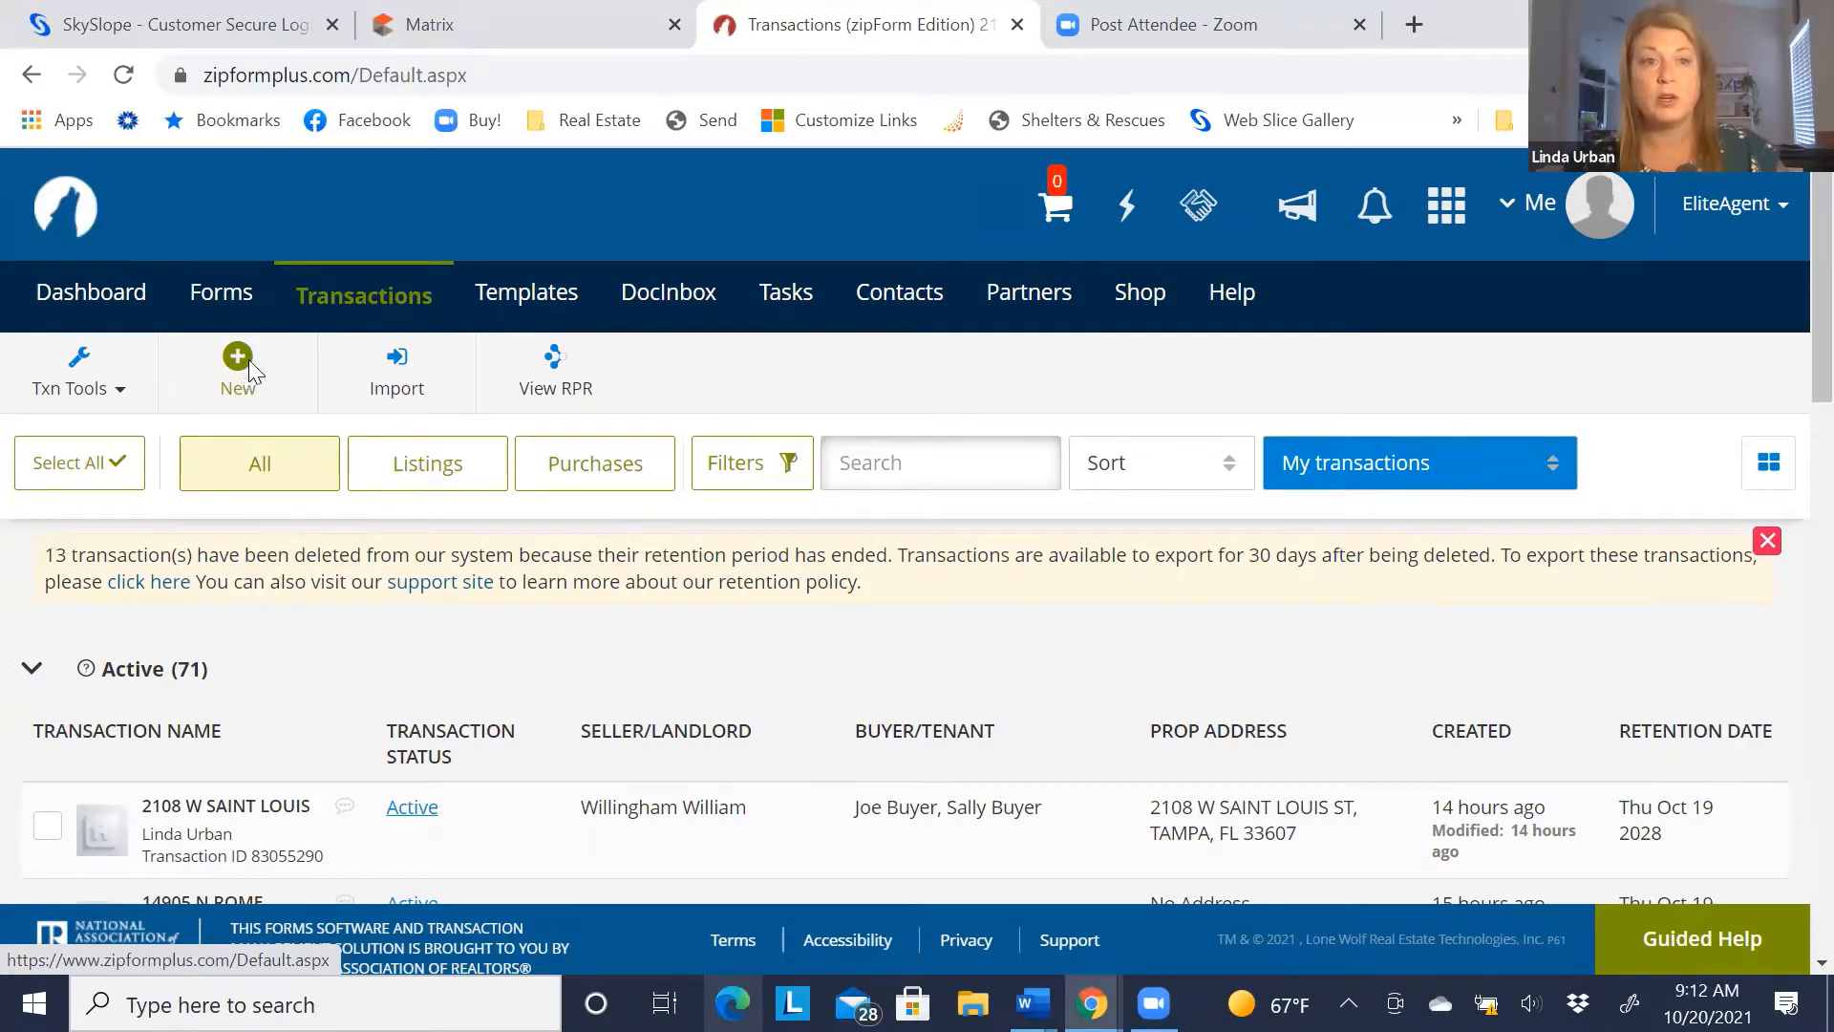
Start a new purchase transaction named with the property address copied from the Matrix listing
click(246, 361)
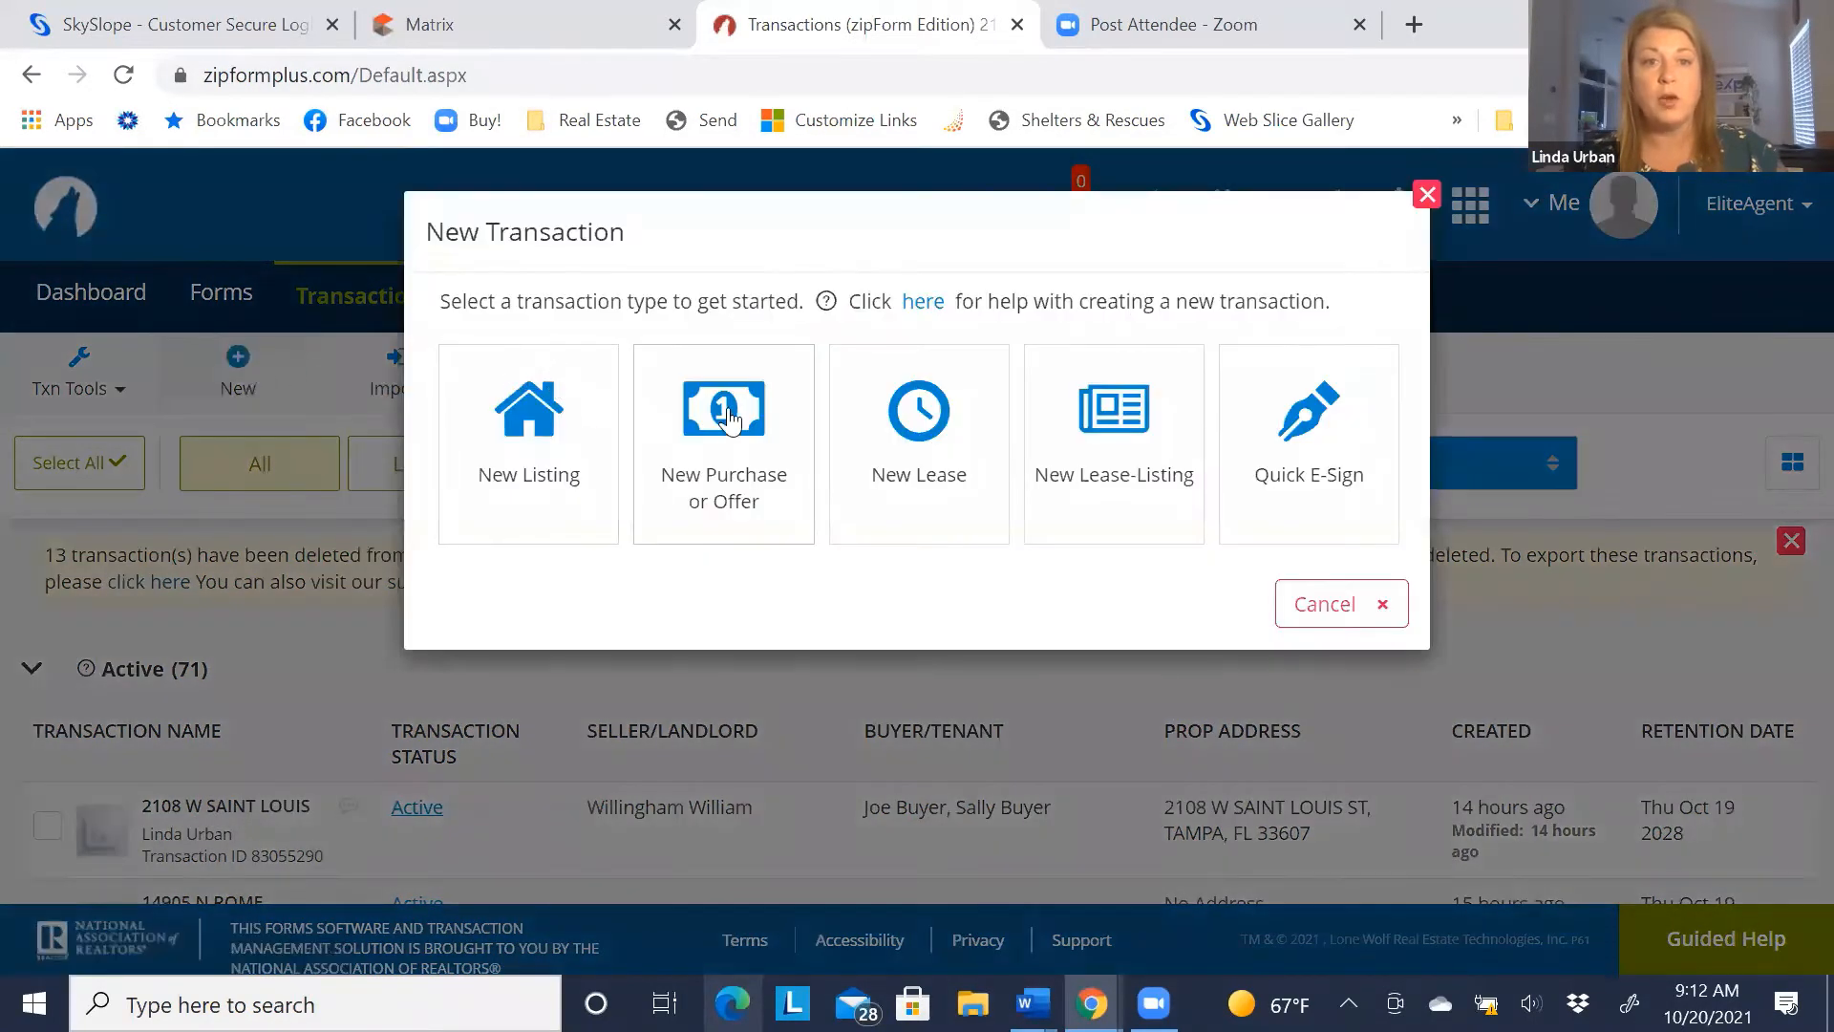
click(726, 411)
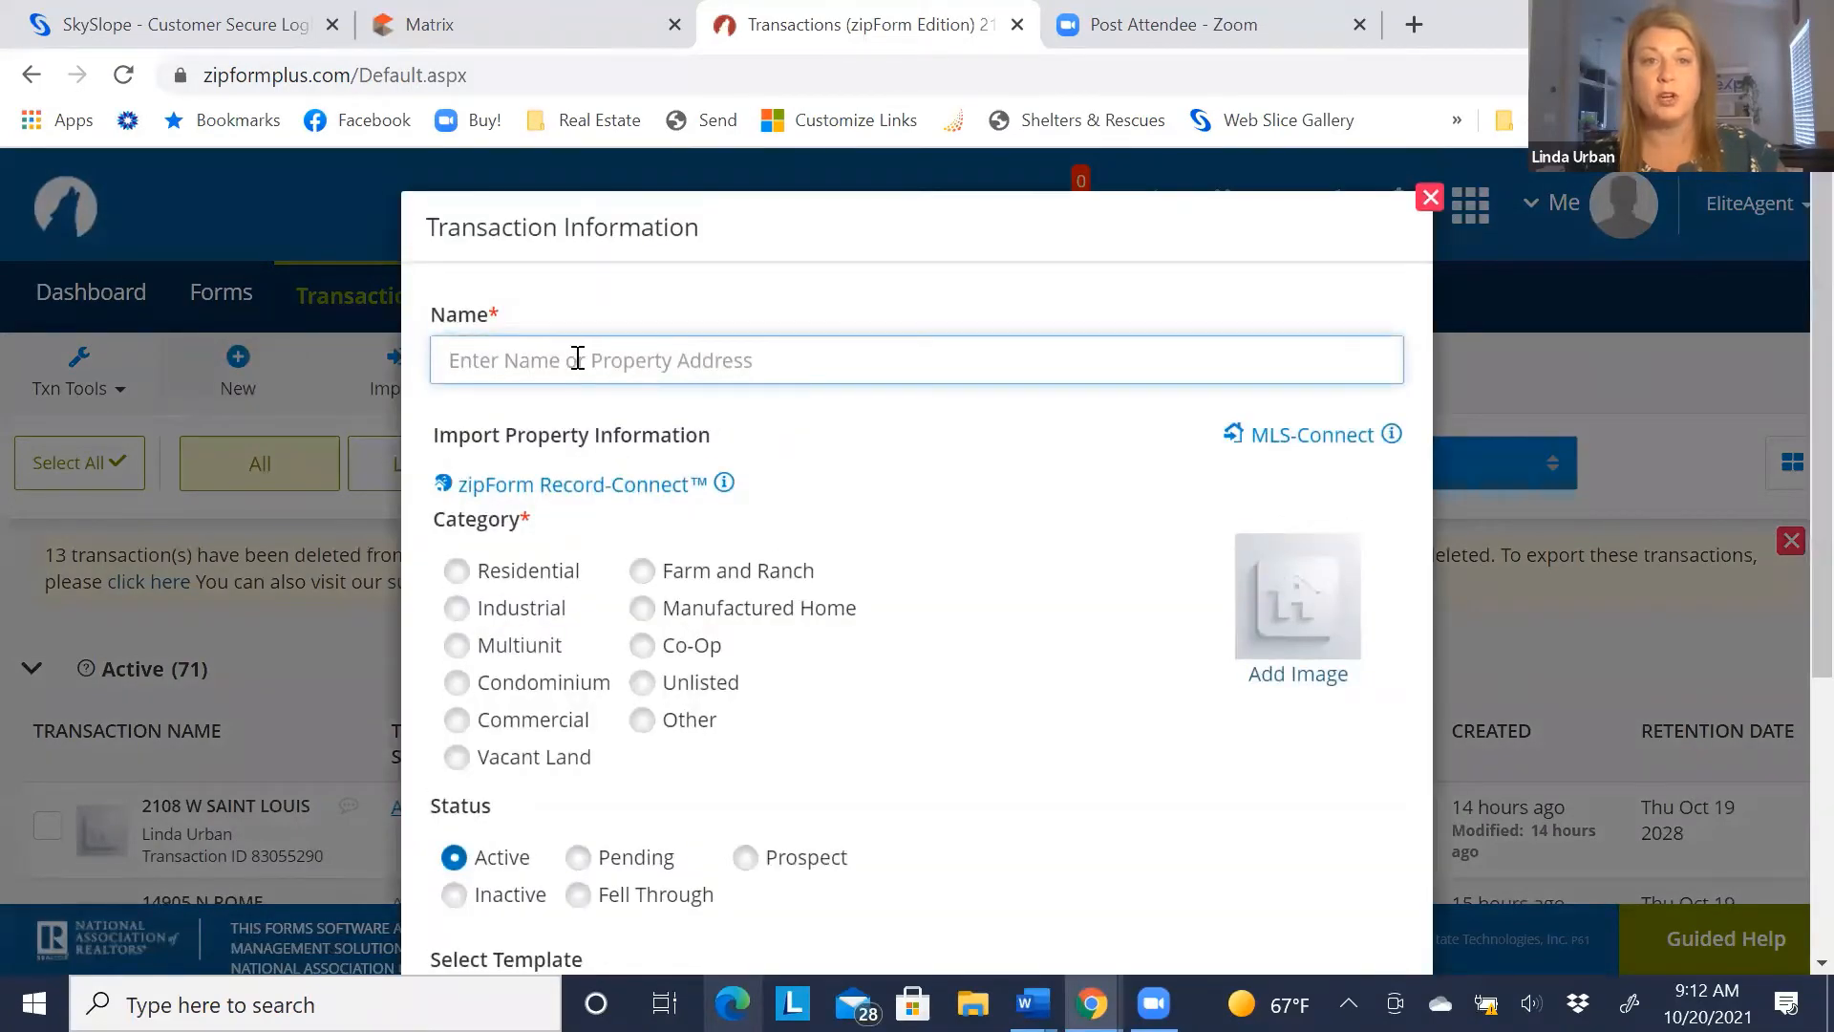
click(454, 25)
drag(86, 535, 967, 541)
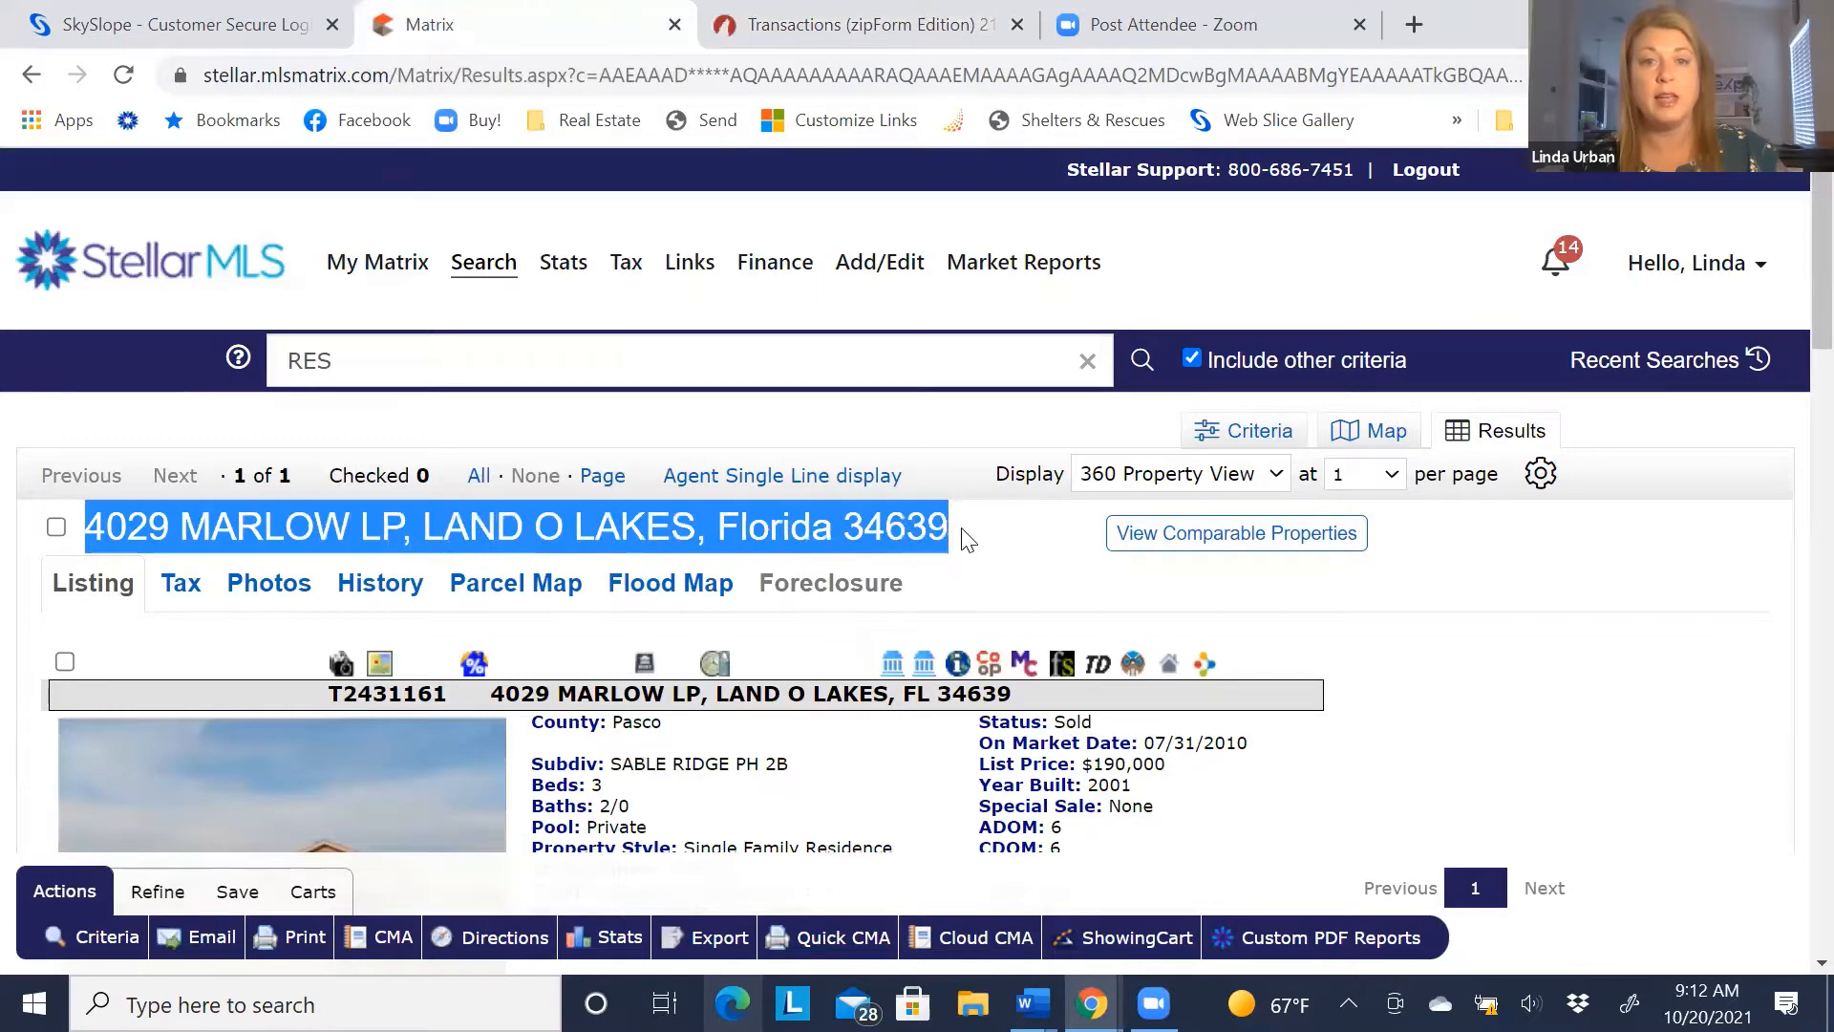
right_click(739, 532)
click(791, 554)
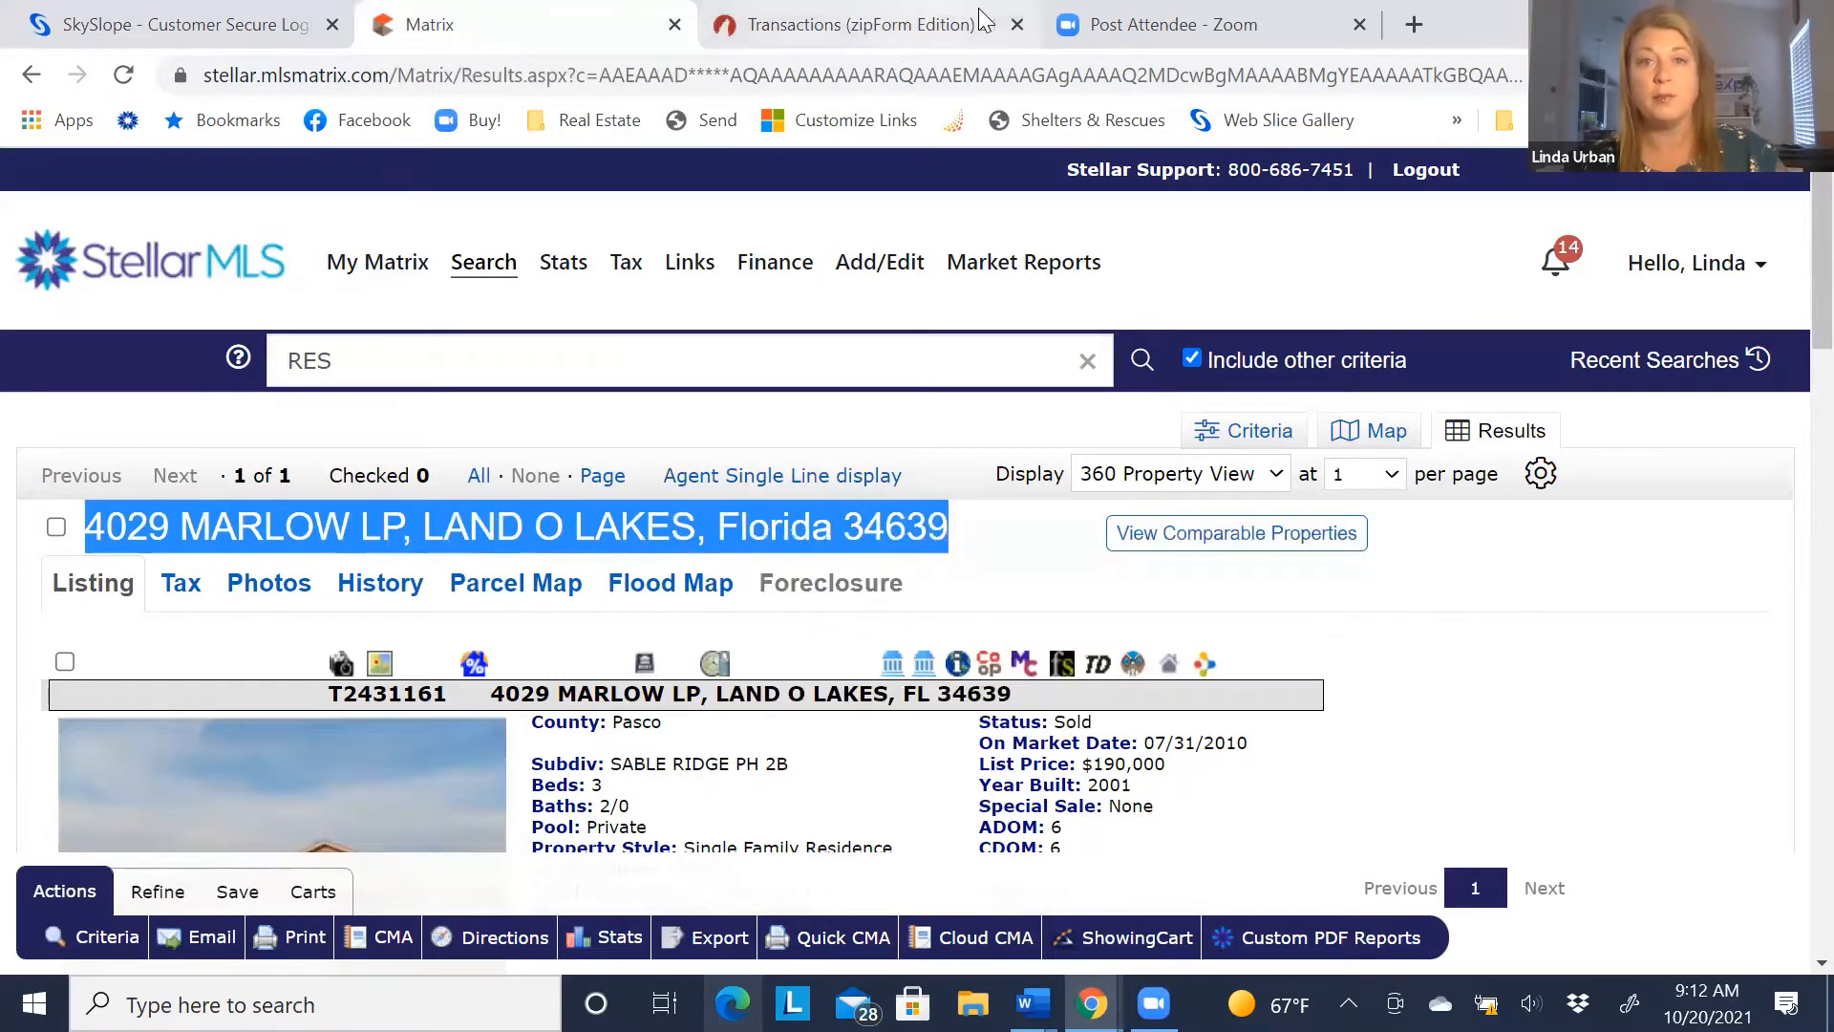
click(804, 24)
right_click(691, 363)
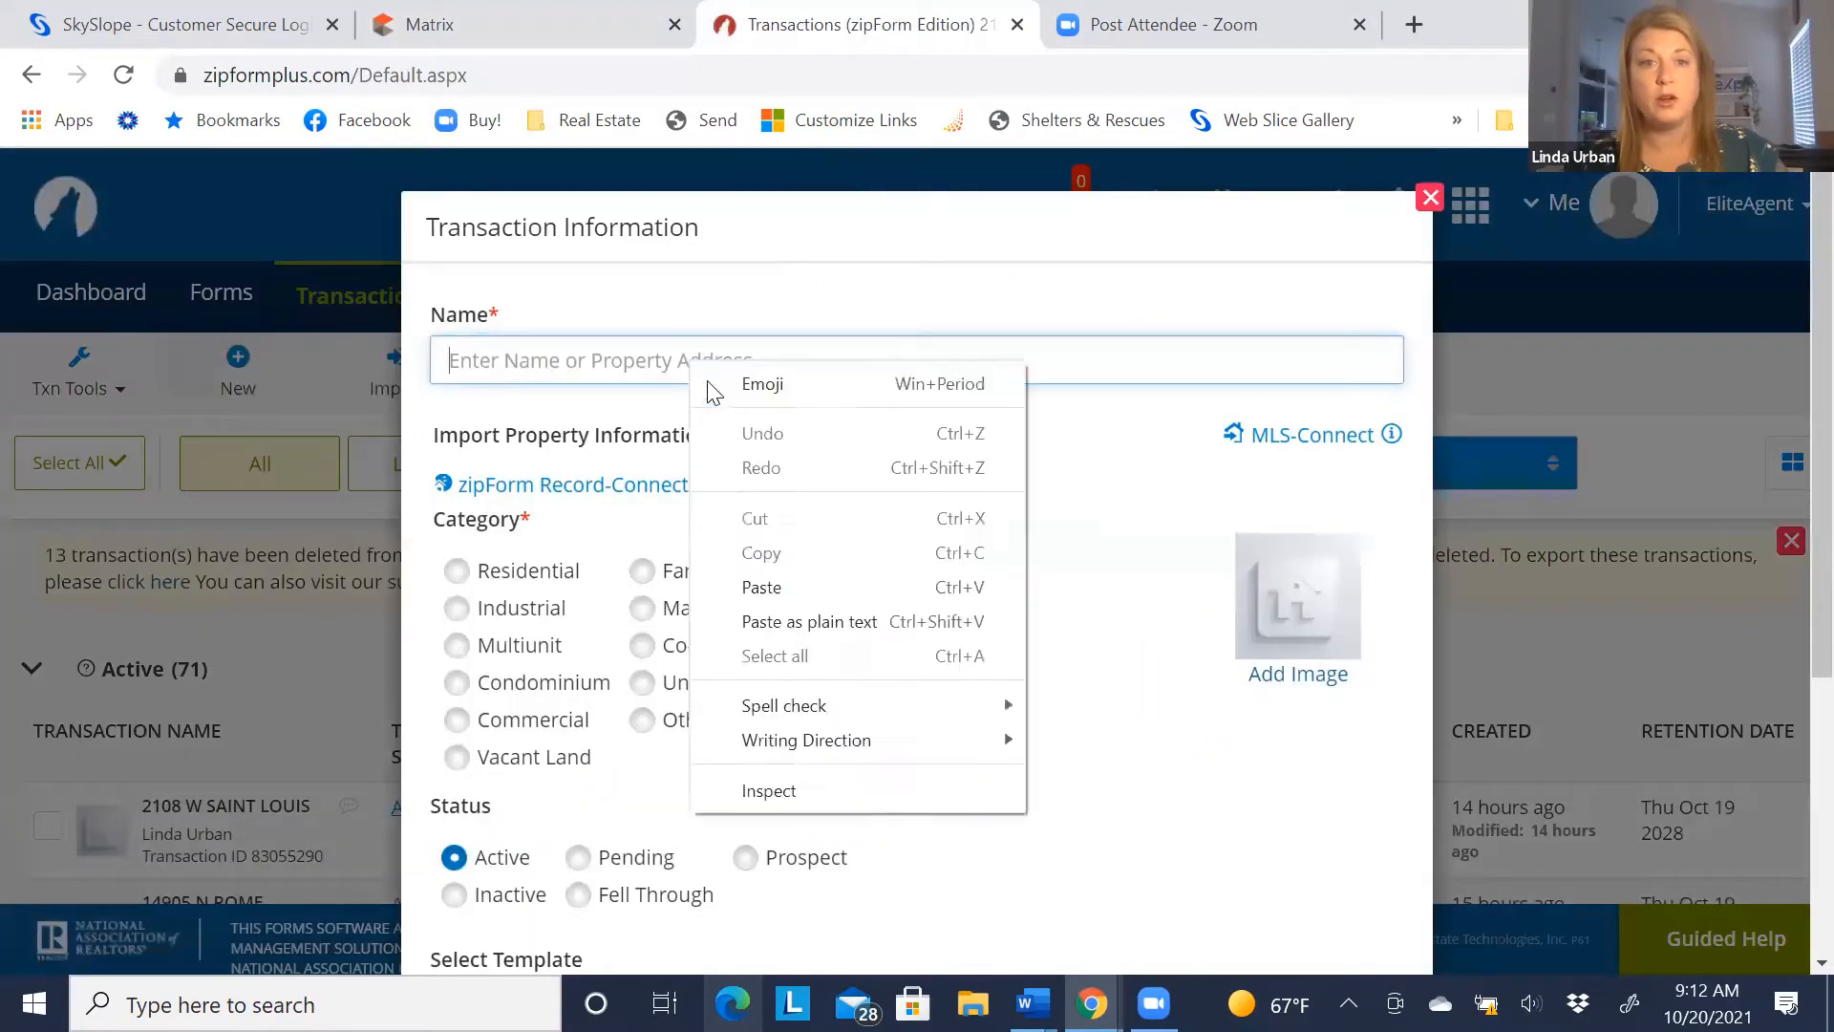
click(760, 587)
Set the transaction category to Residential, save it, and open its form libraries
scroll(532, 559, down, 2)
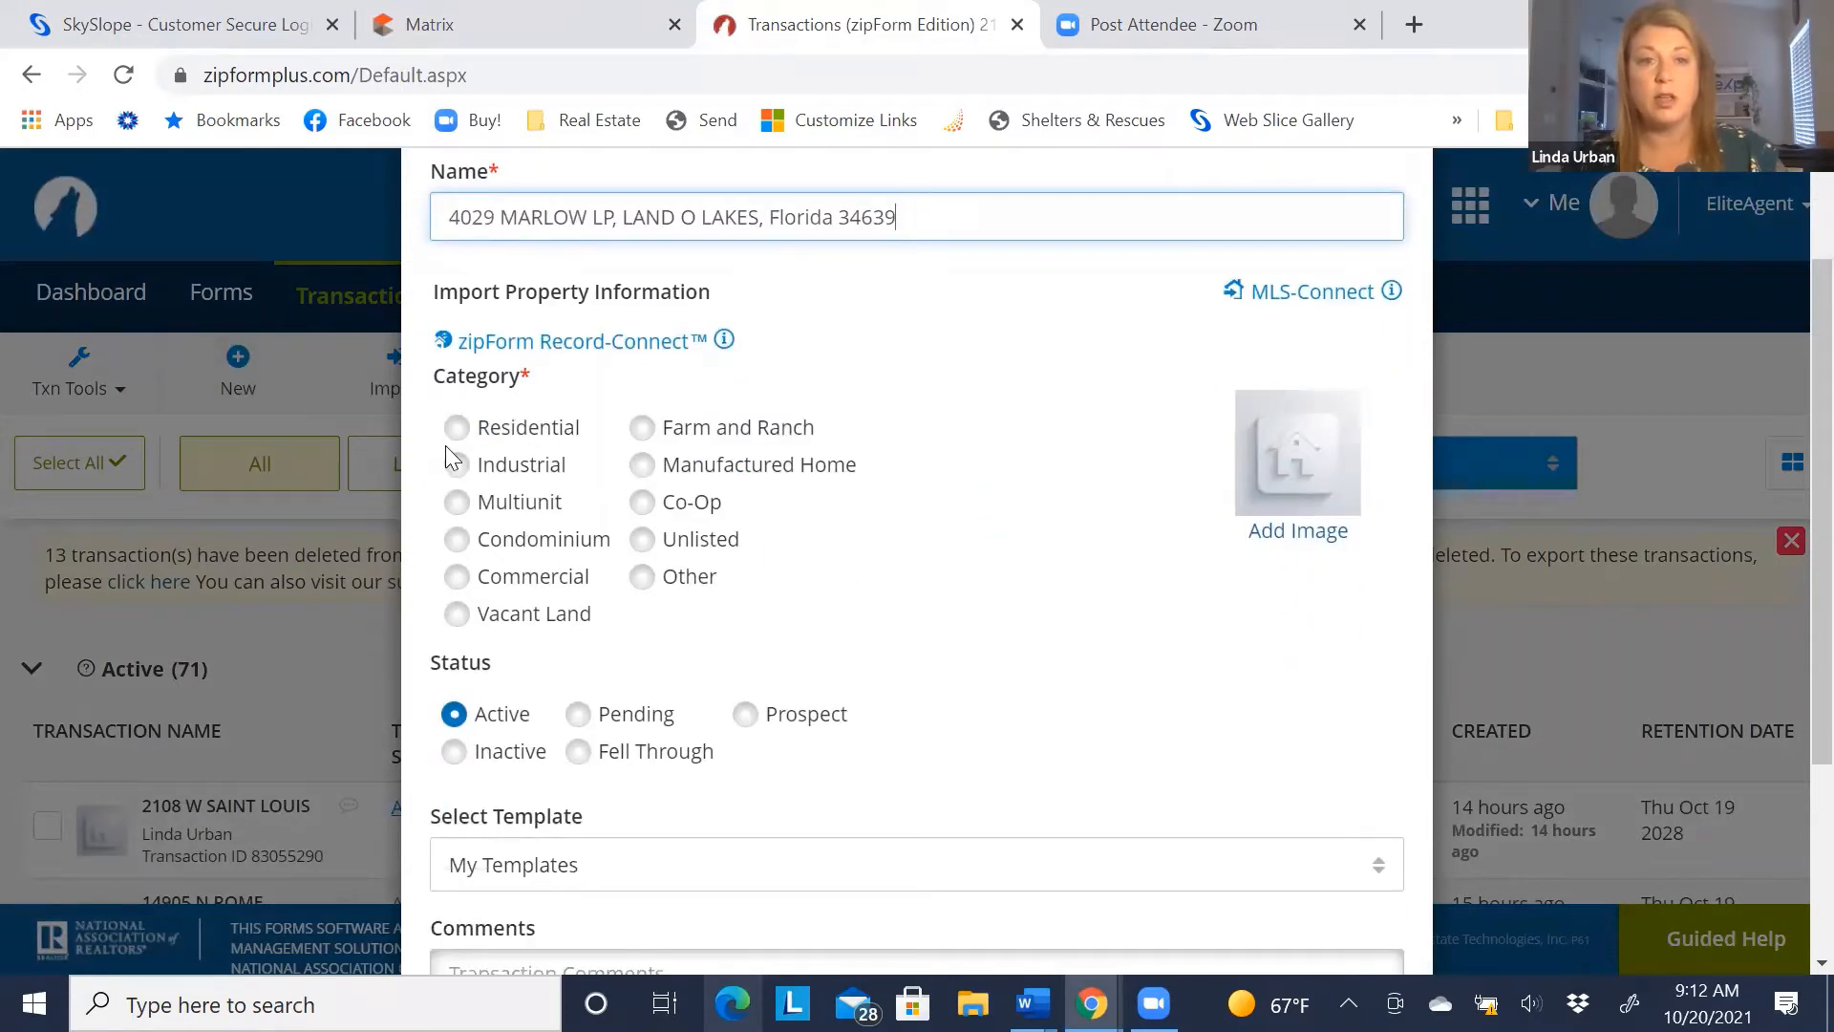
click(457, 430)
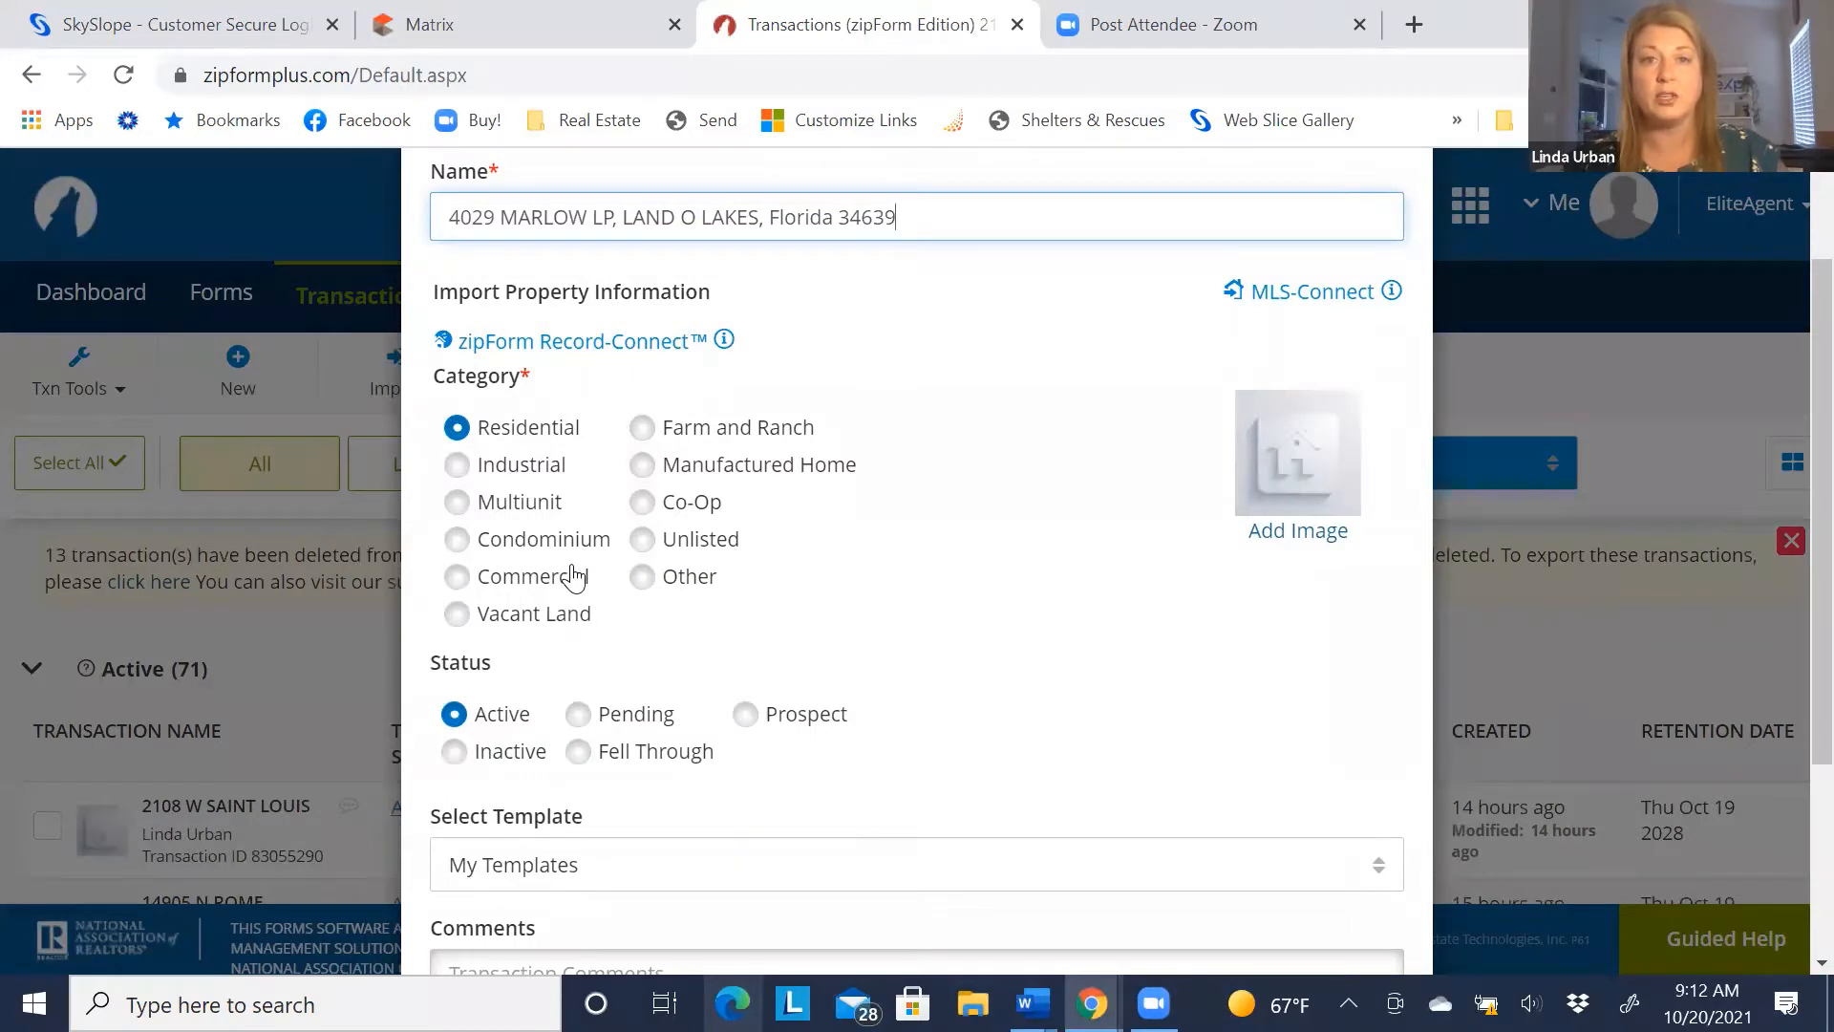
scroll(573, 576, down, 3)
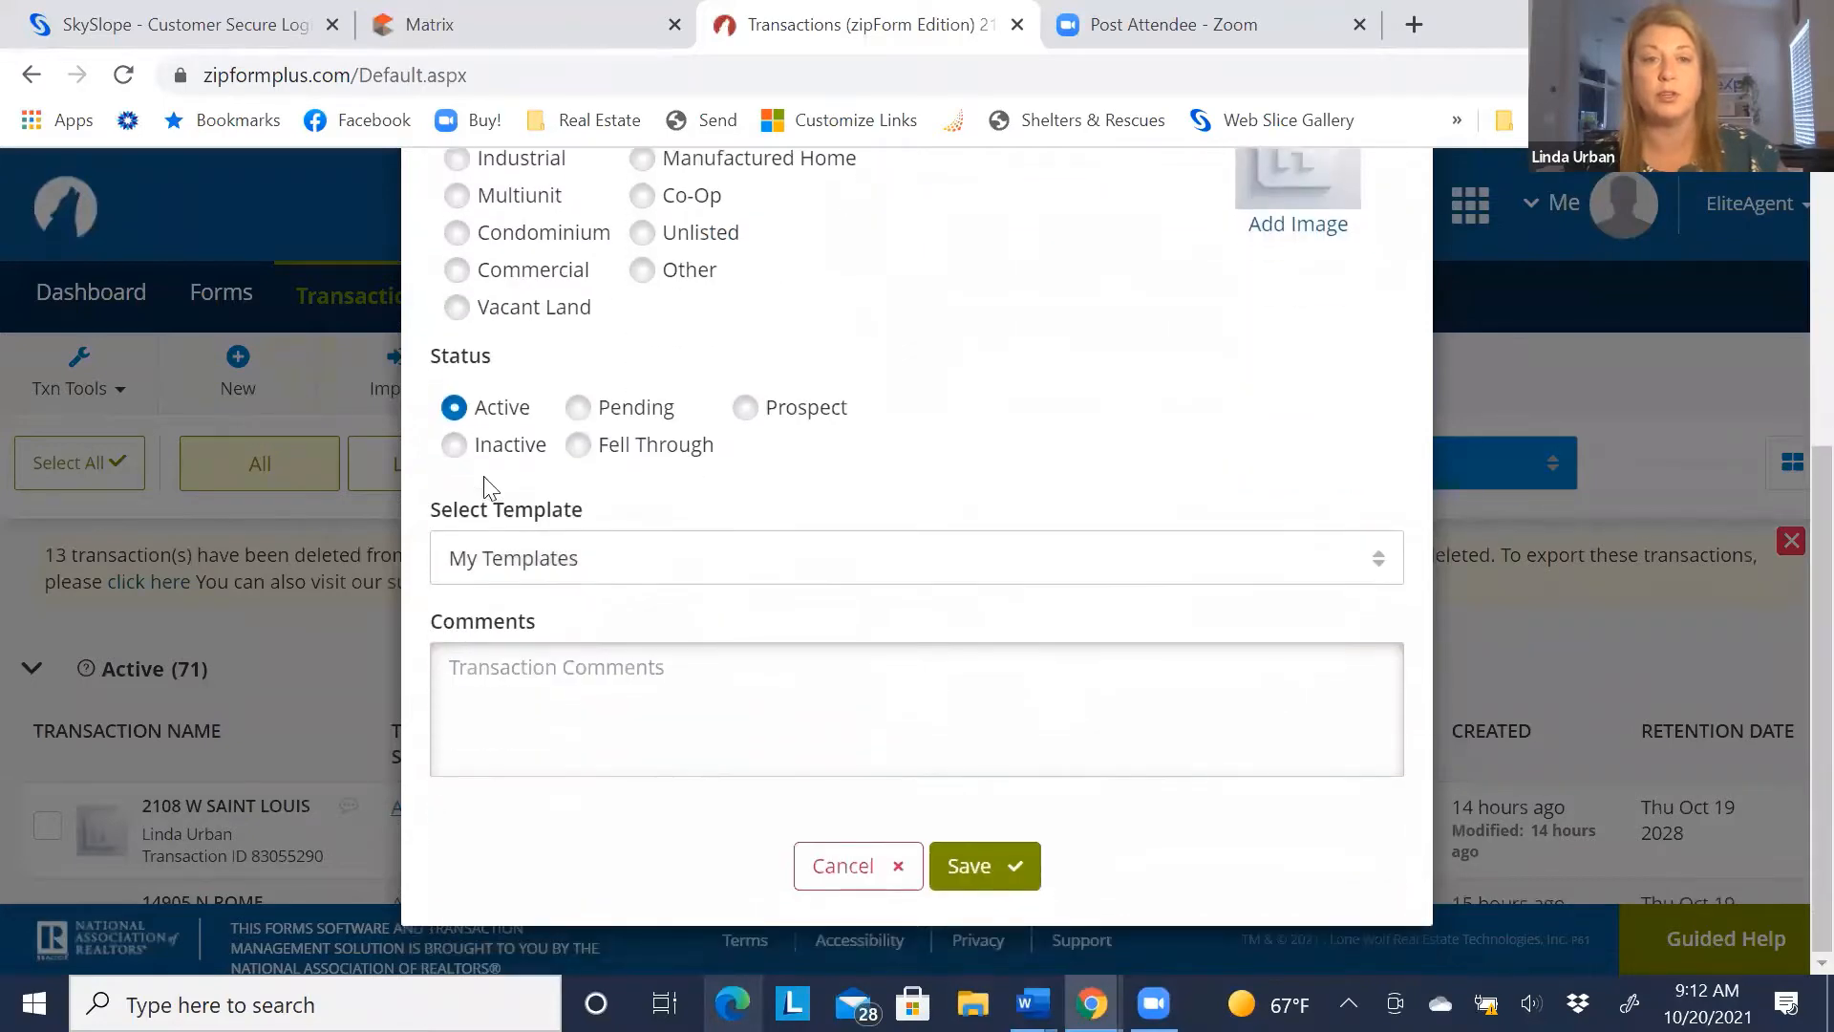
click(969, 865)
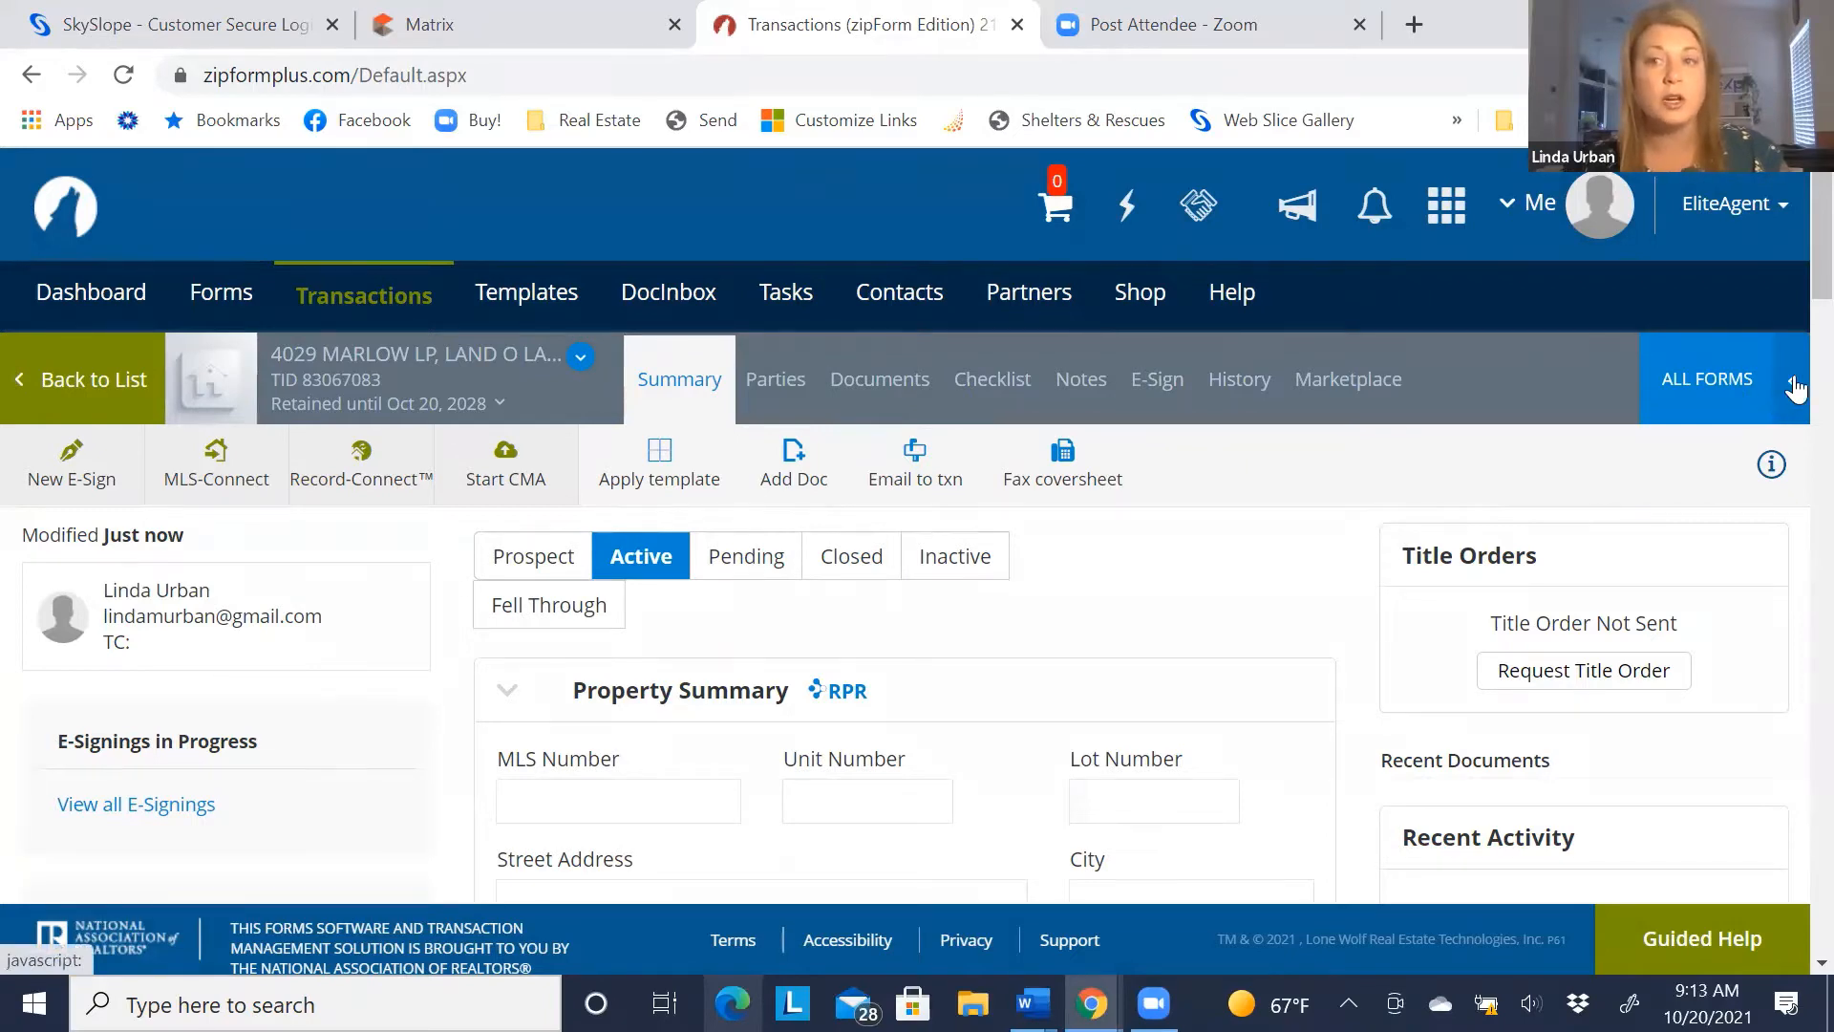
click(1795, 389)
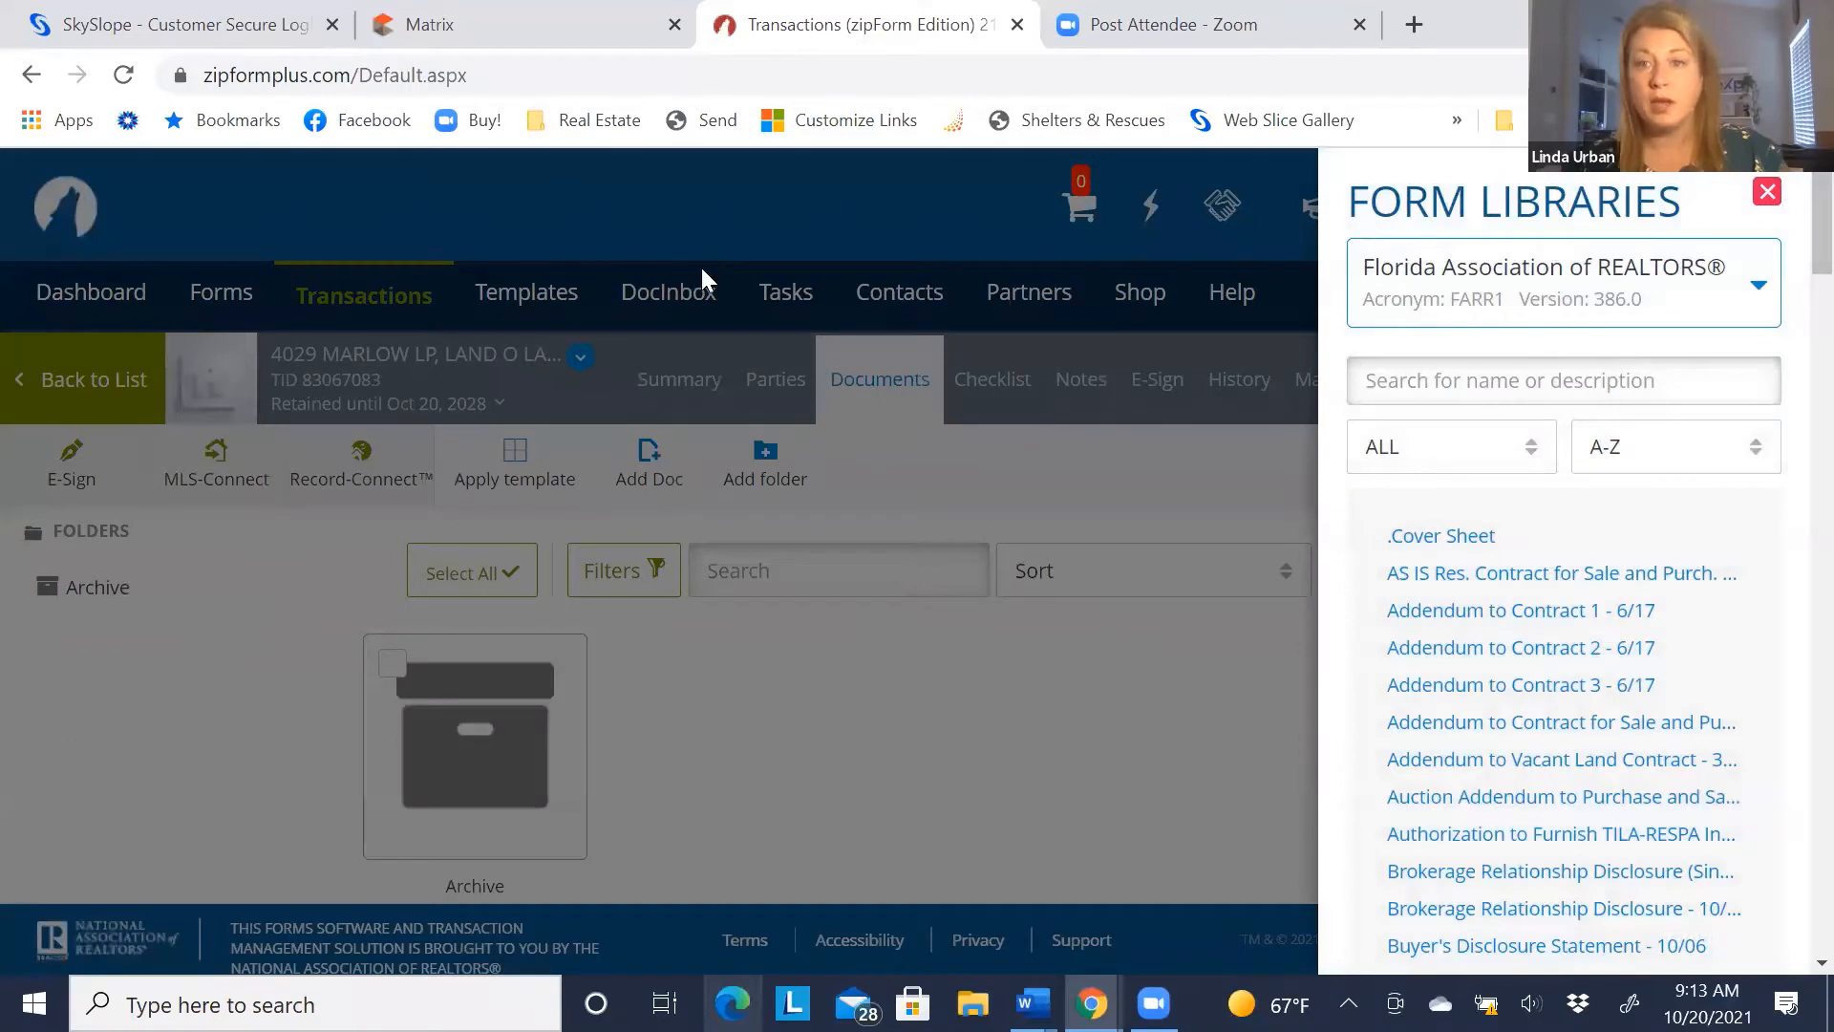
Add the FARR1 AS IS Res. Contract to the transaction from All Forms
click(1754, 297)
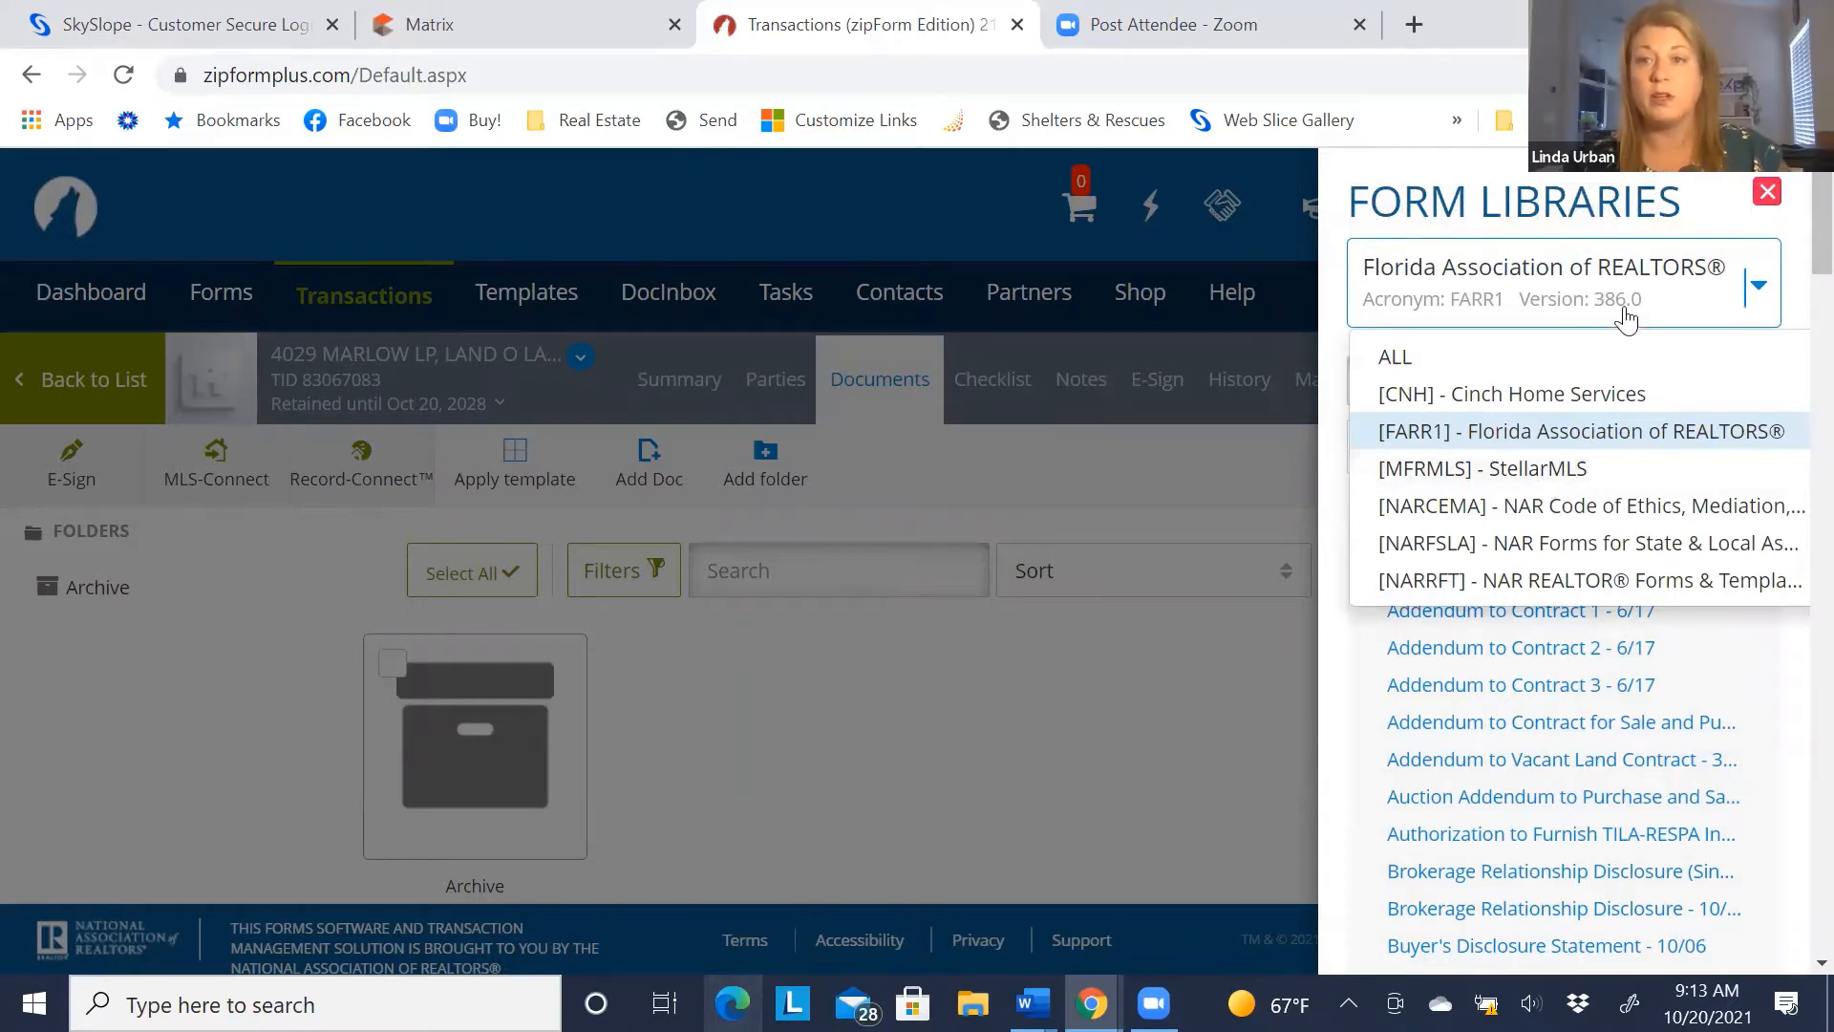
click(1578, 439)
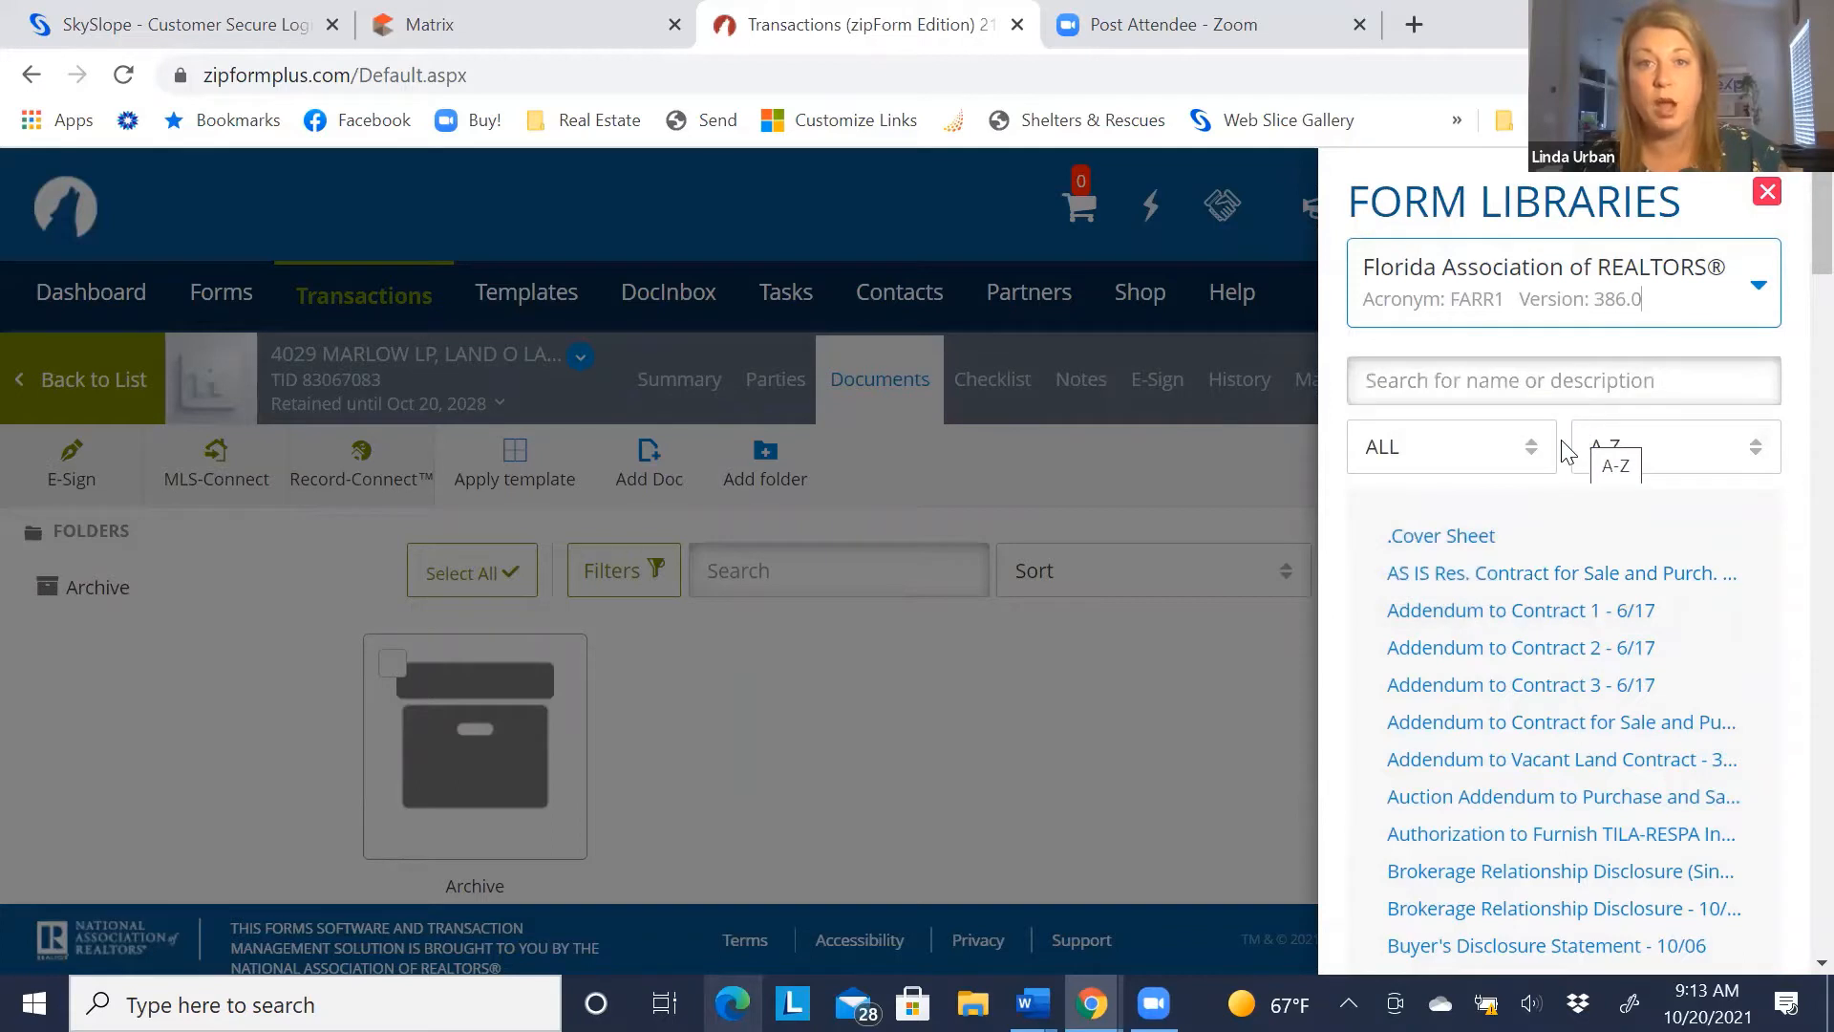
click(1496, 578)
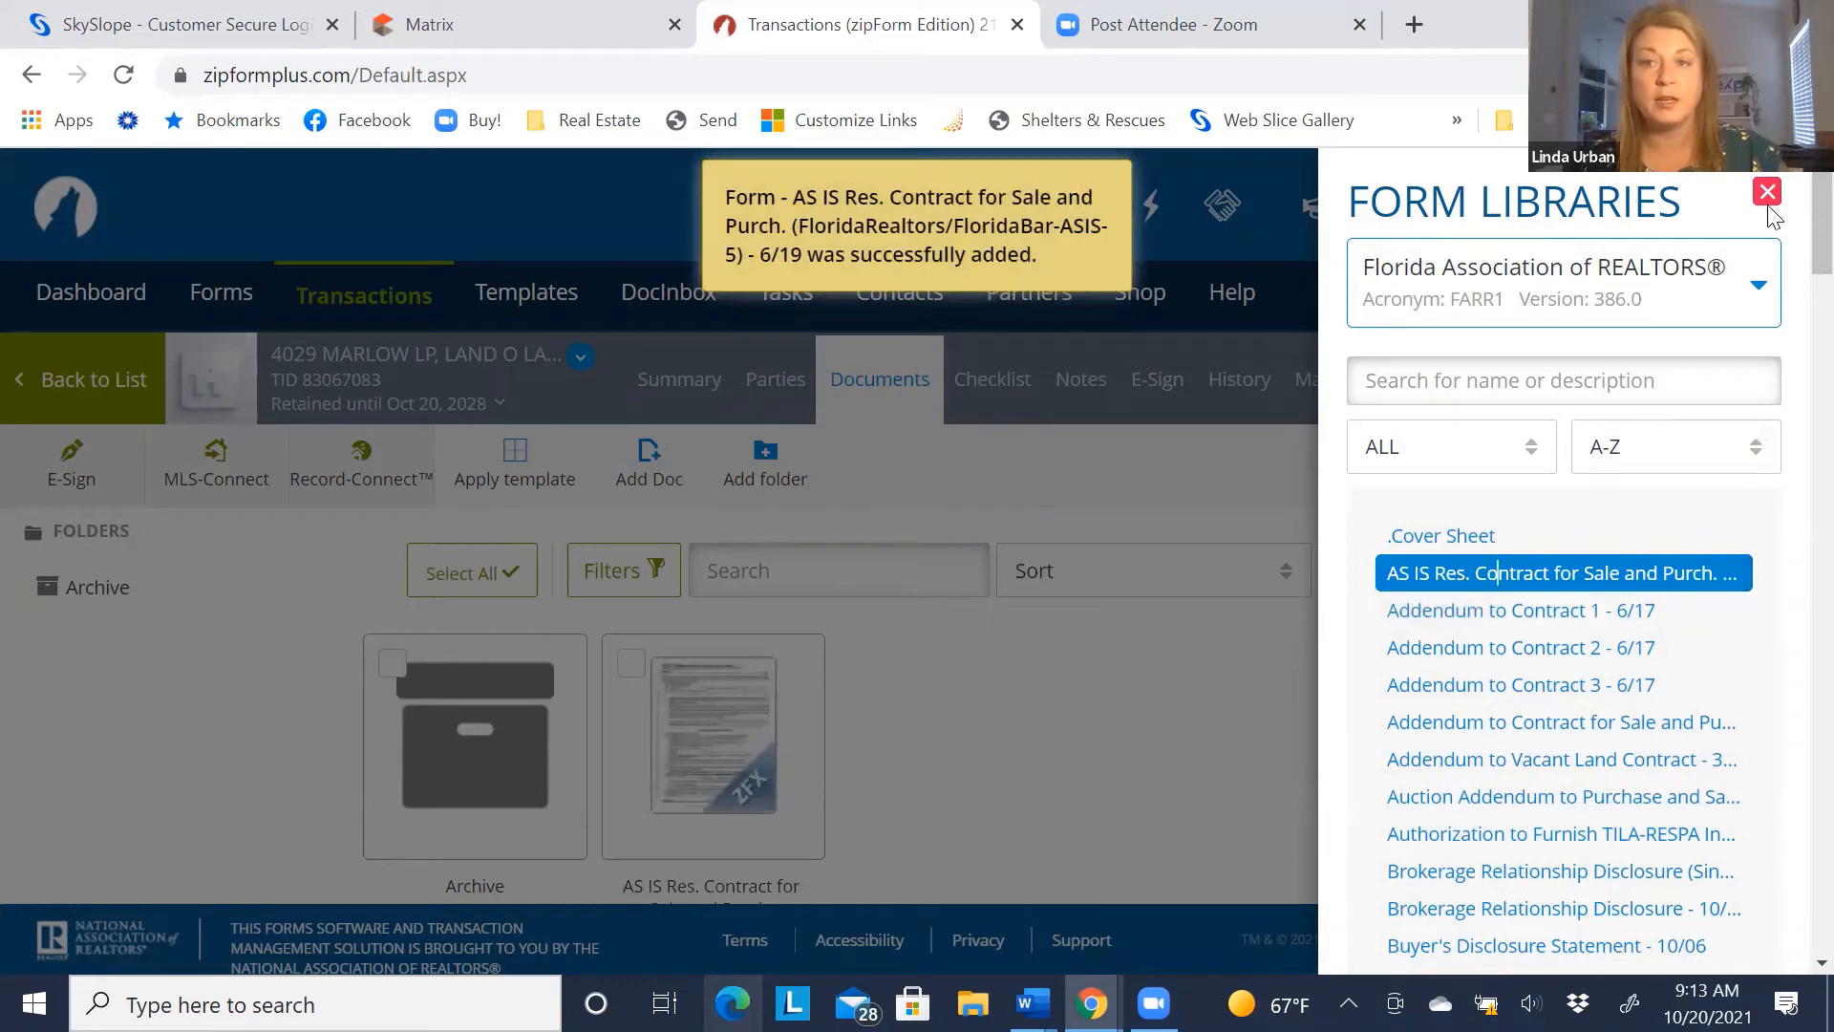
click(716, 743)
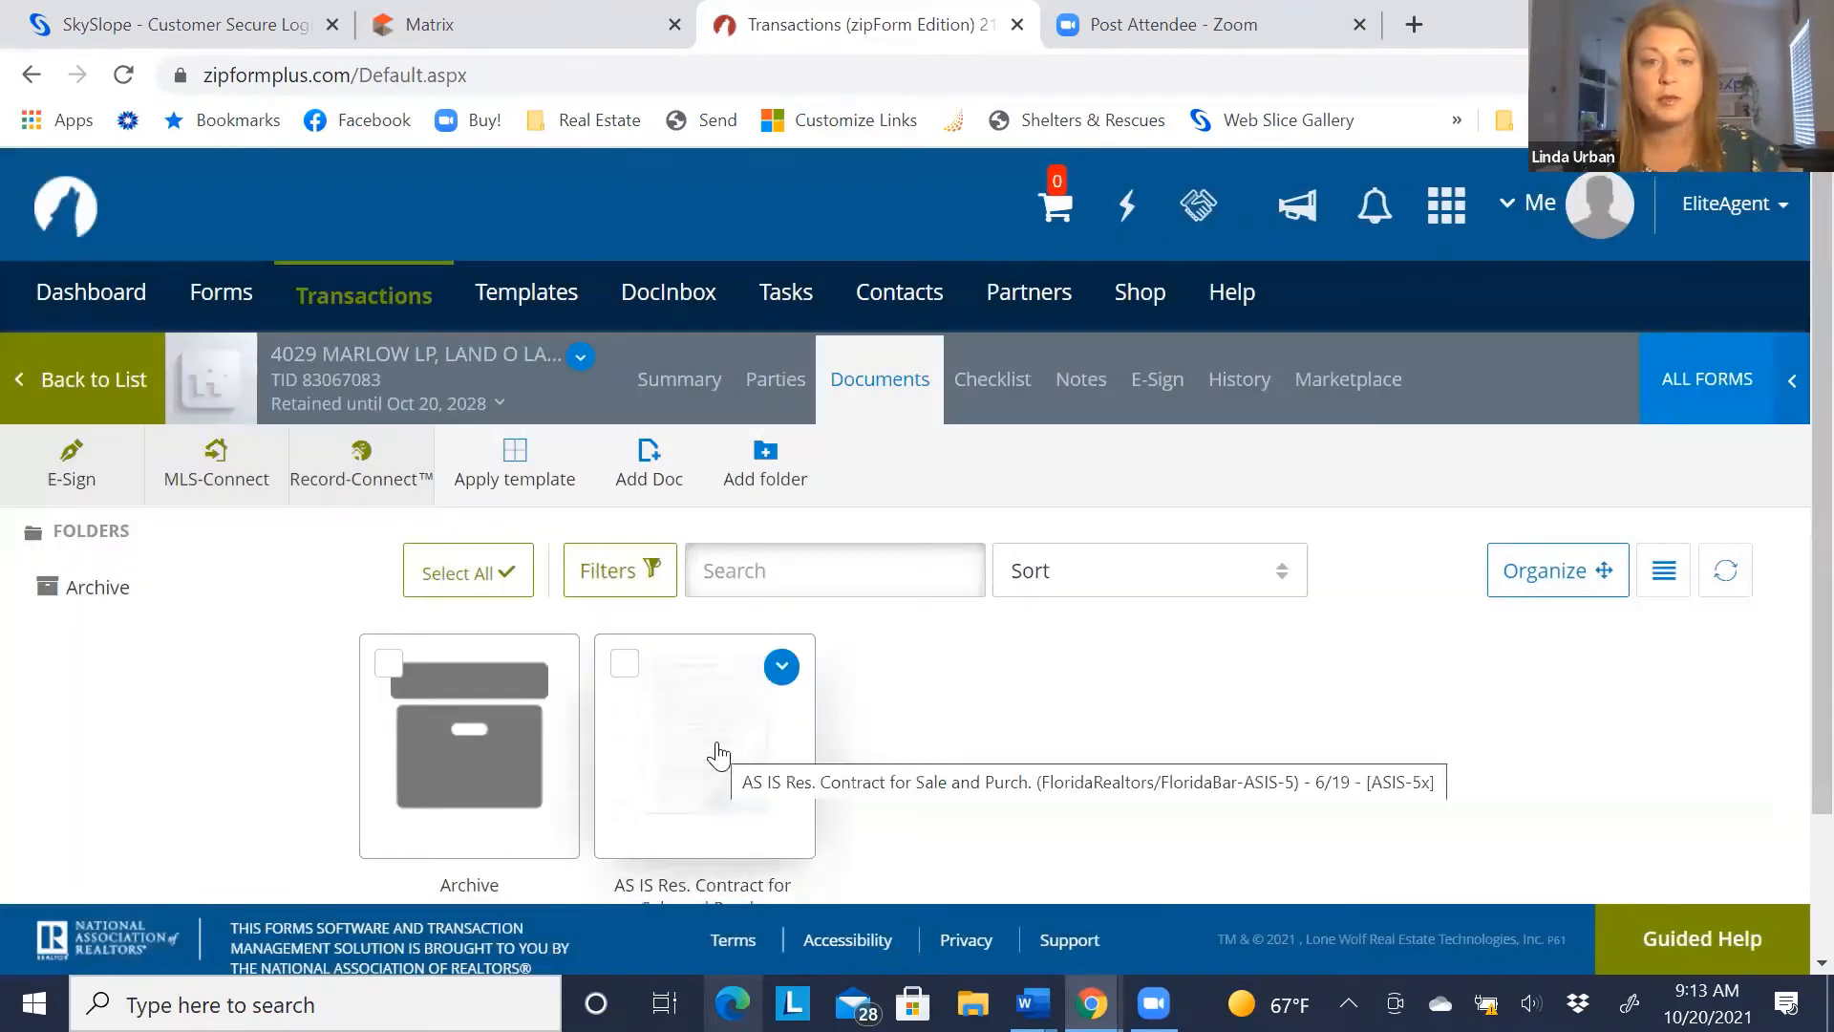
Open the AS IS contract at the Seller field, then return to the Matrix listing
click(718, 744)
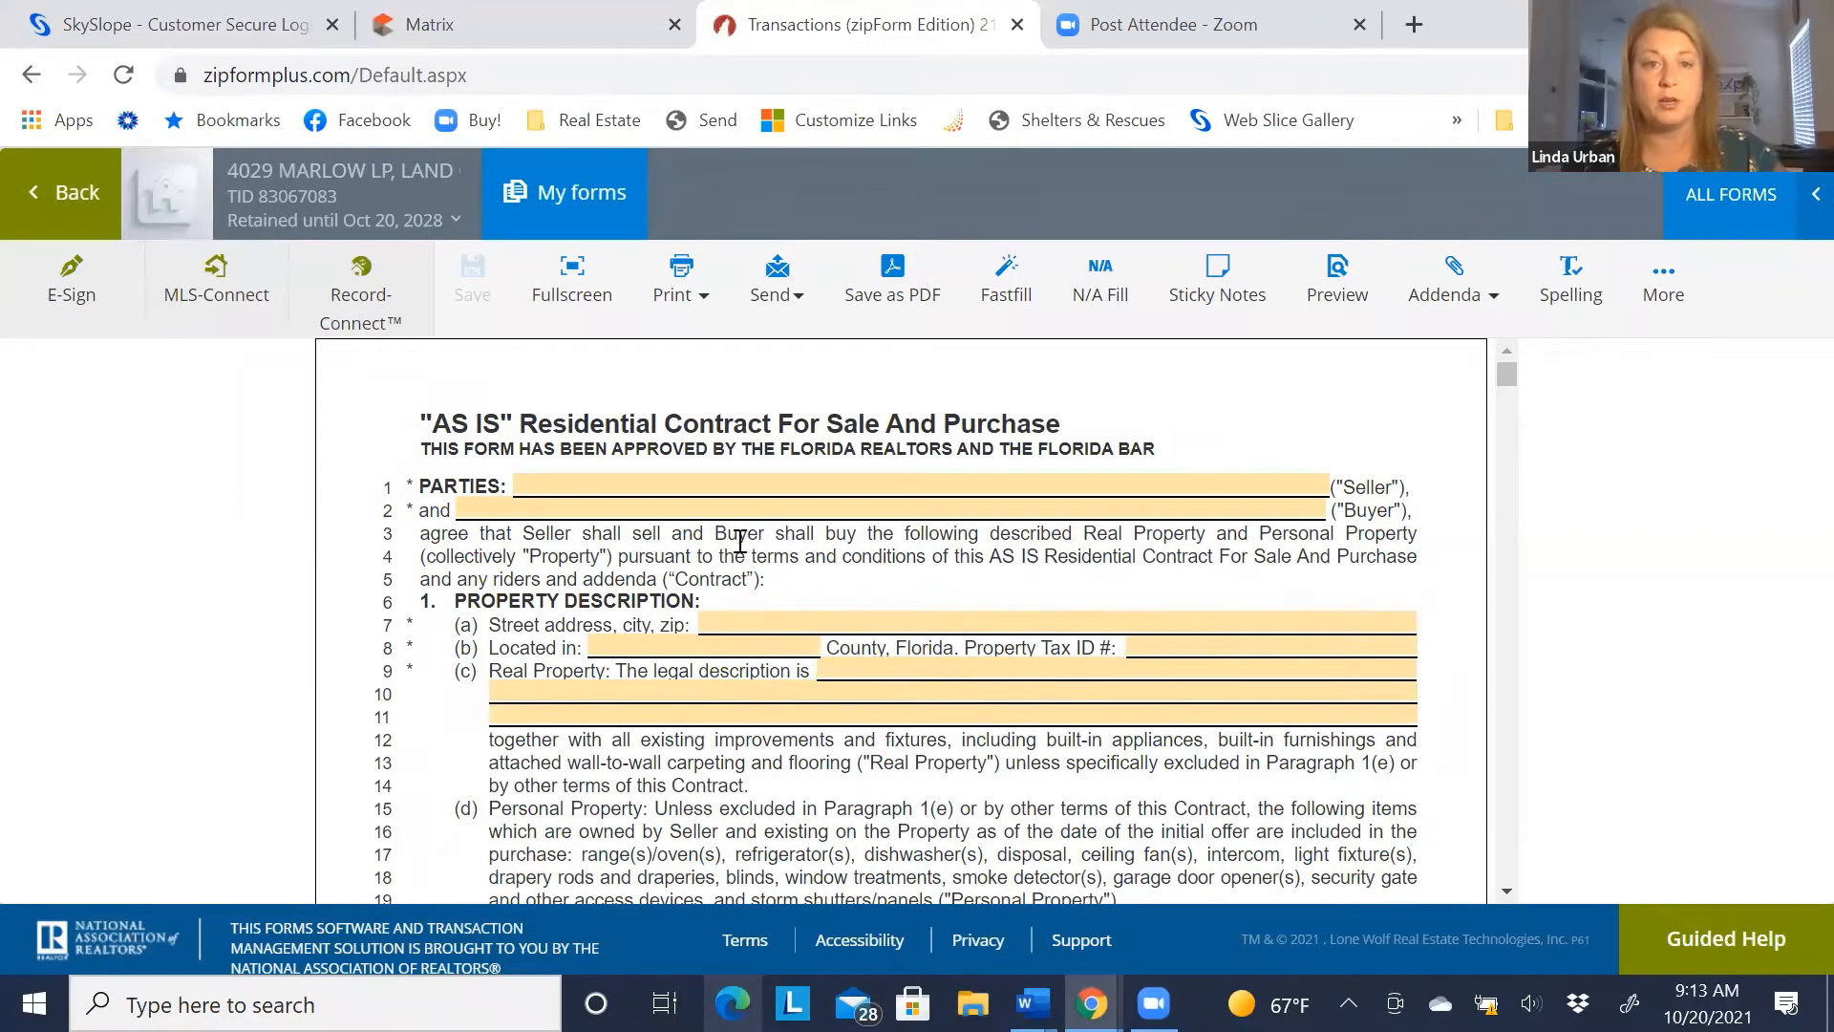
click(660, 488)
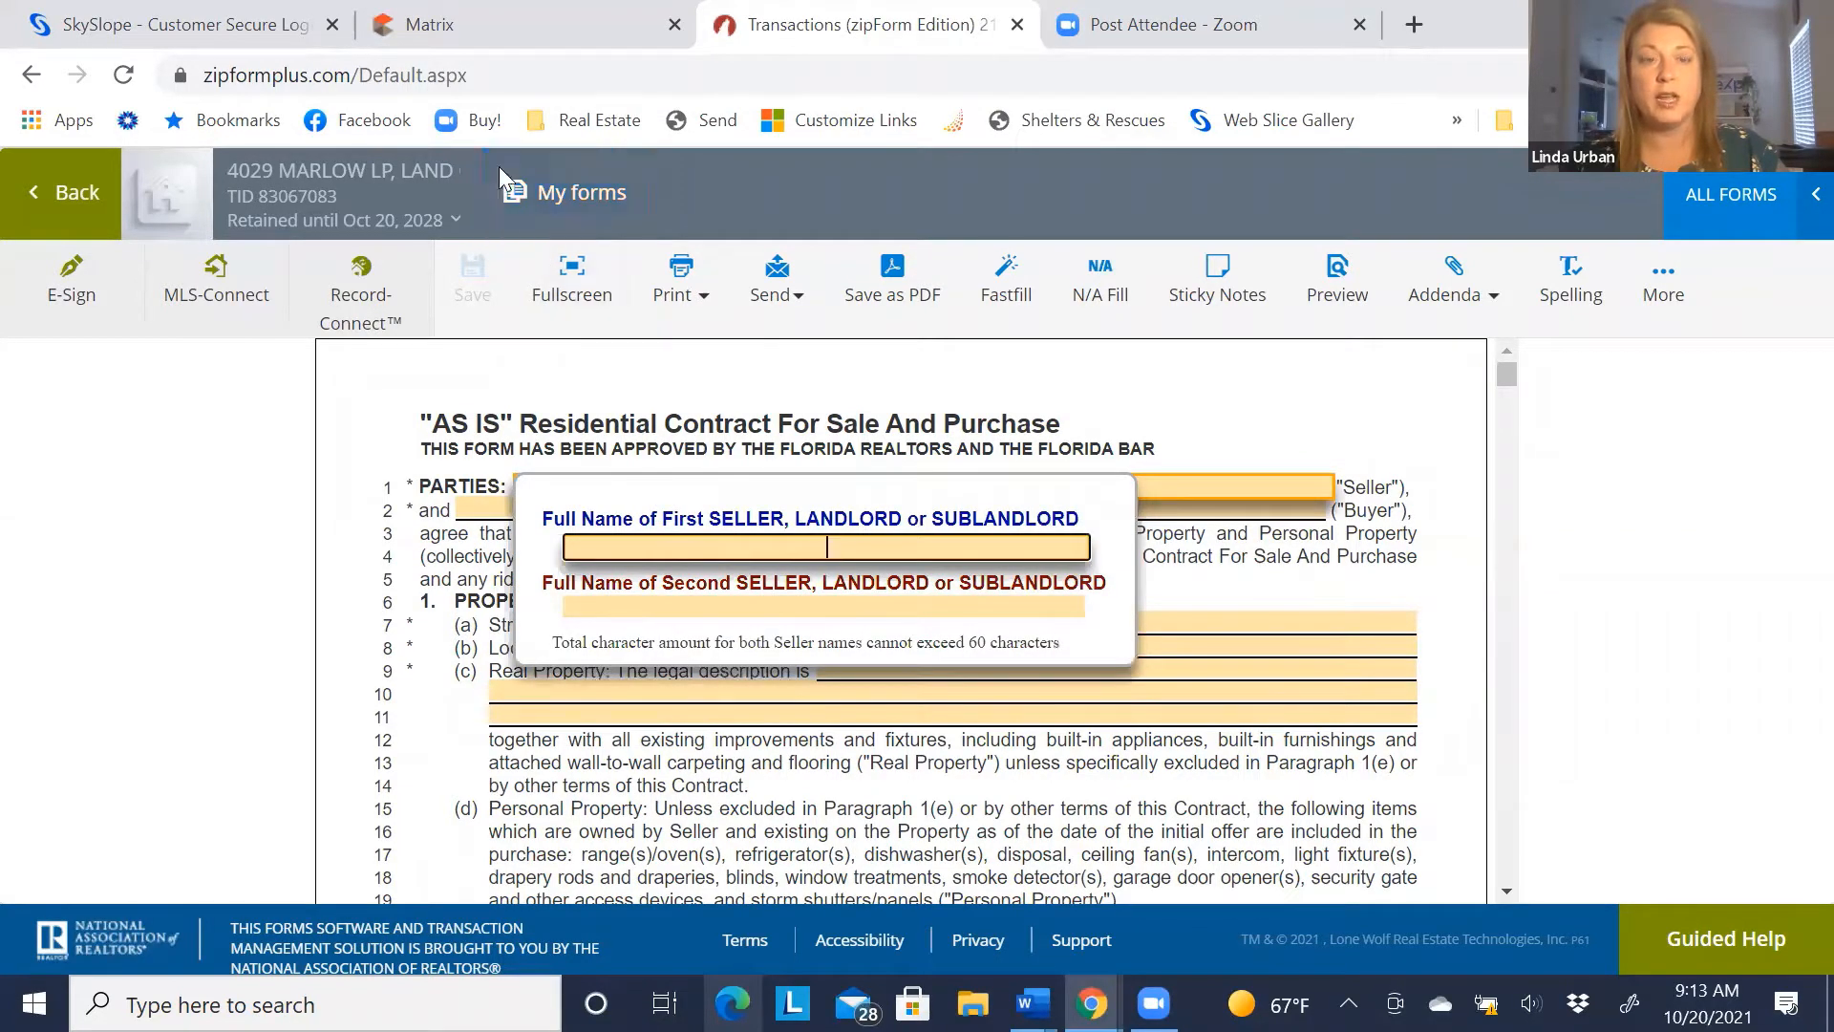
click(490, 25)
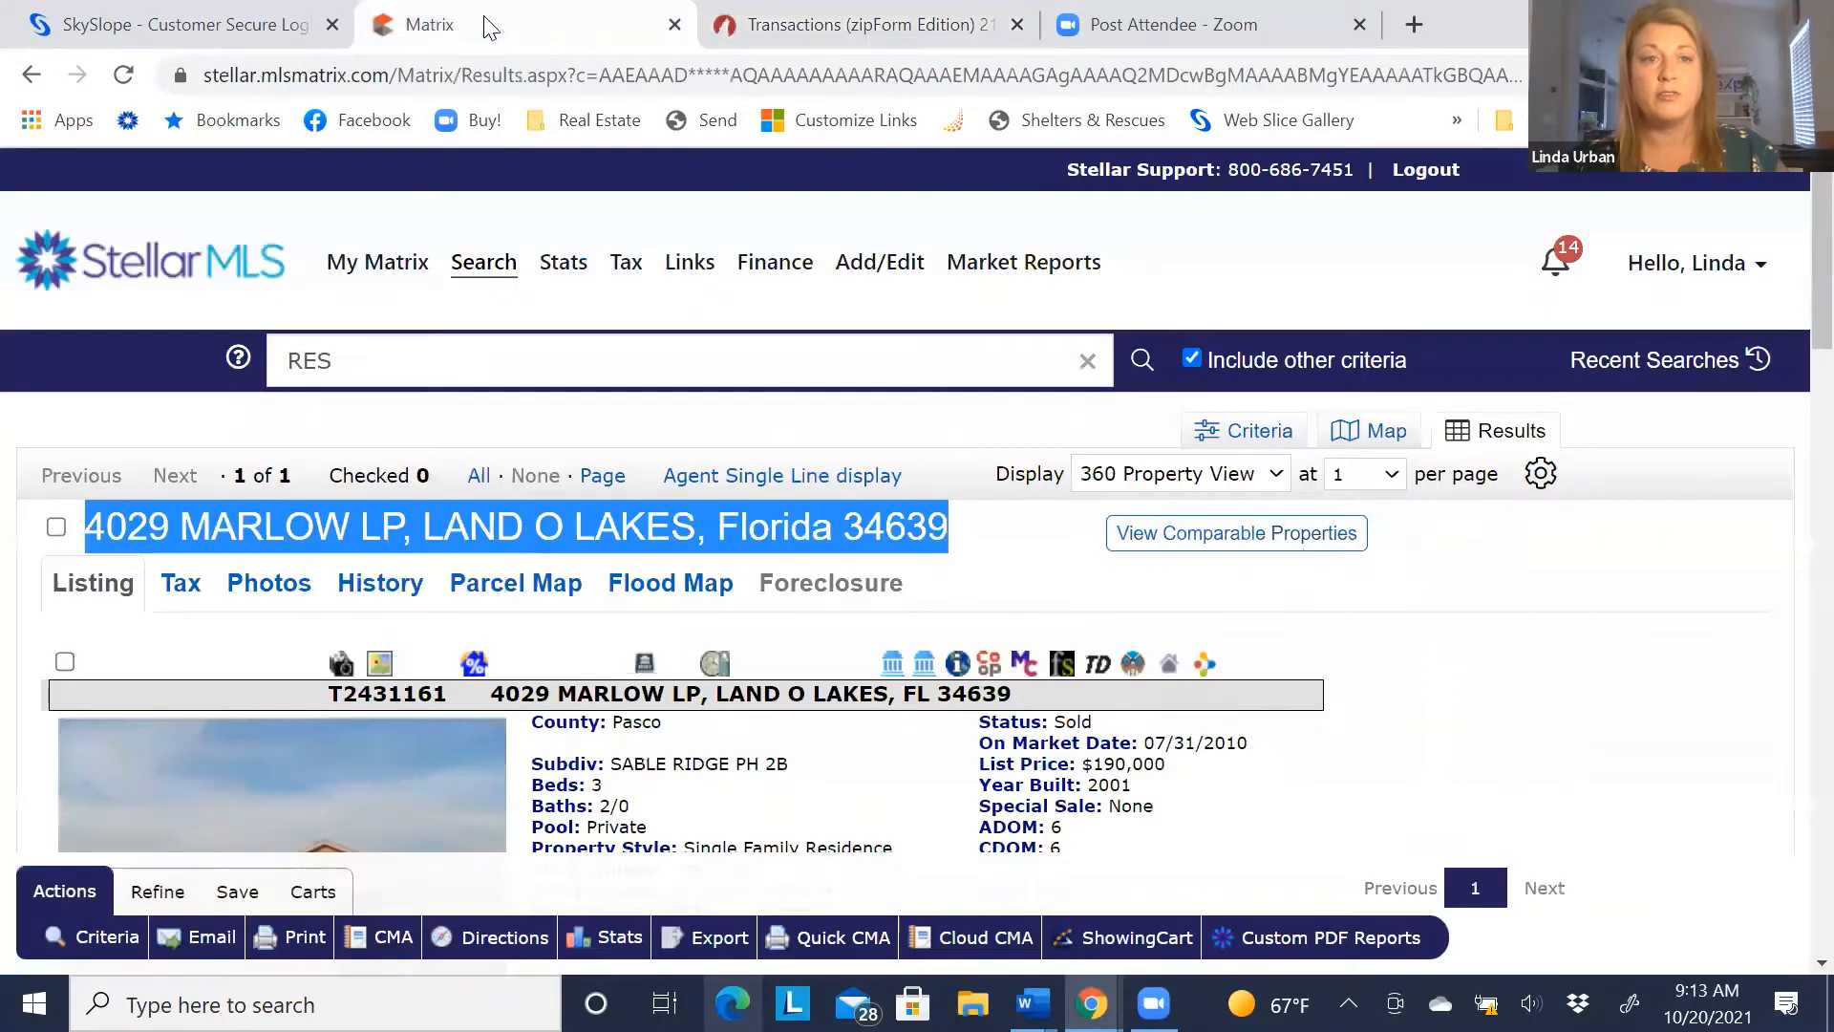
click(631, 438)
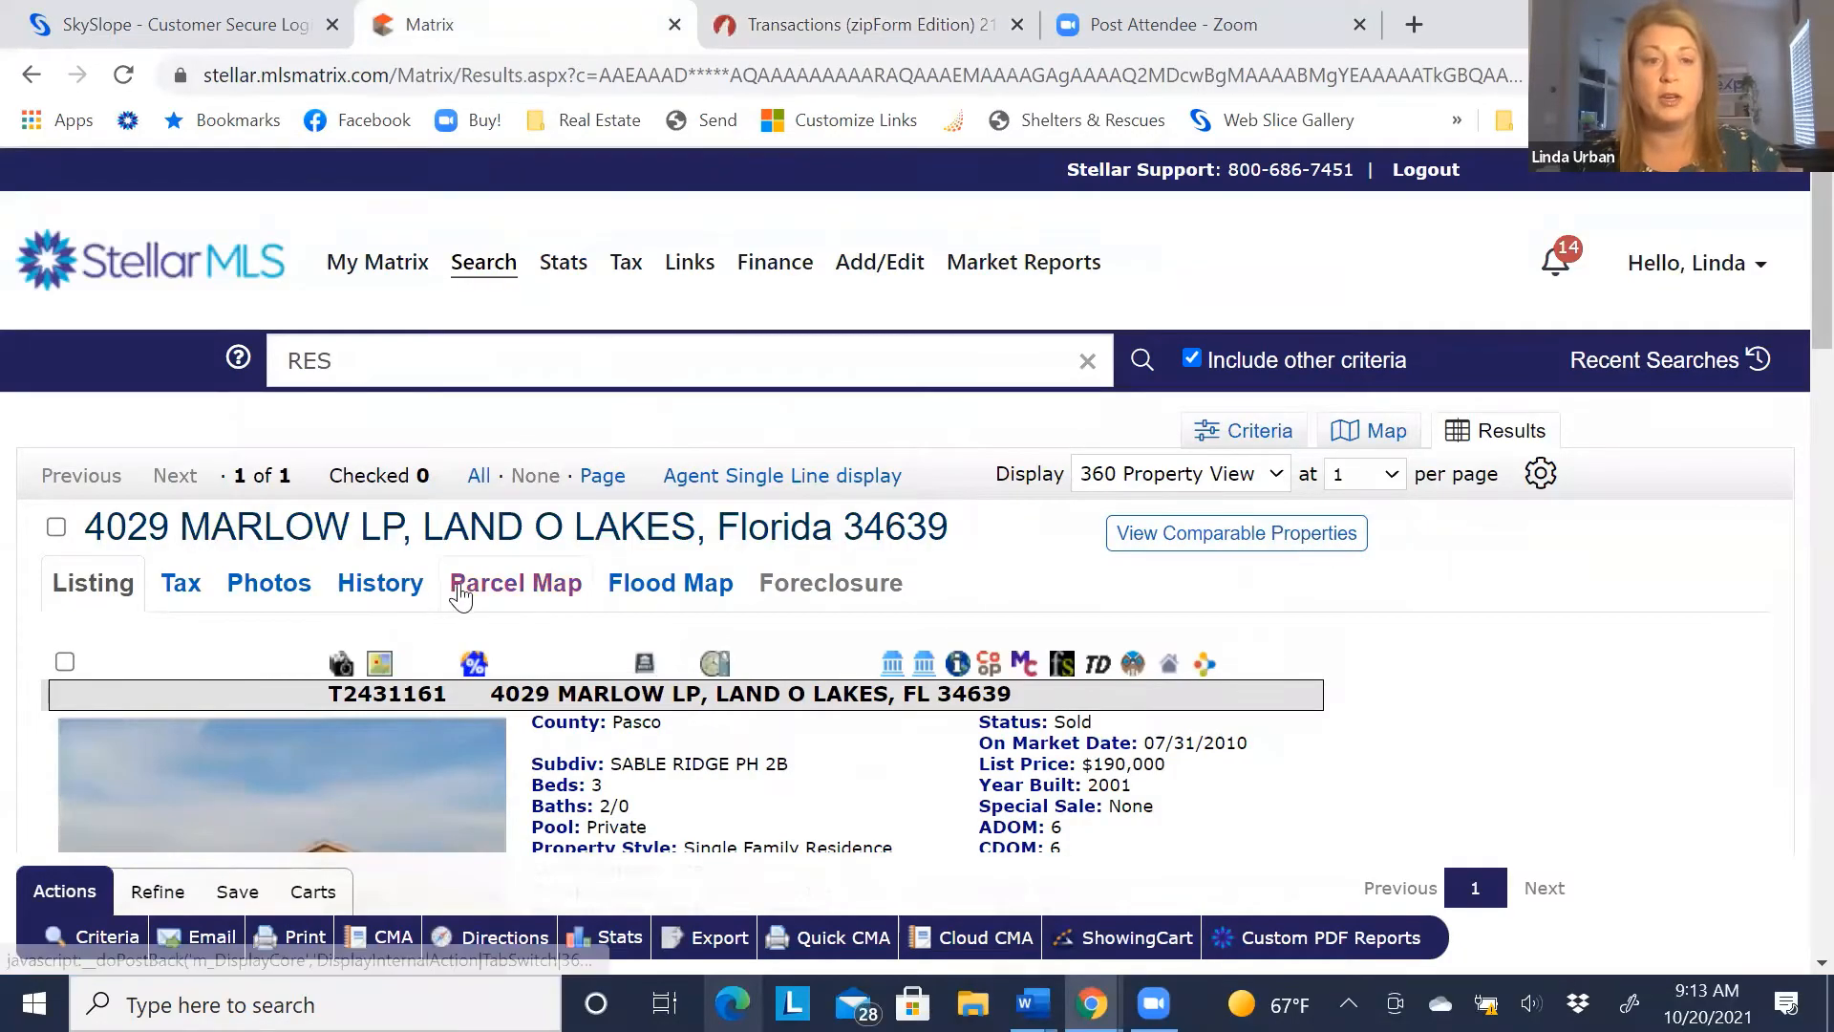
scroll(333, 590, down, 9)
scroll(336, 588, down, 15)
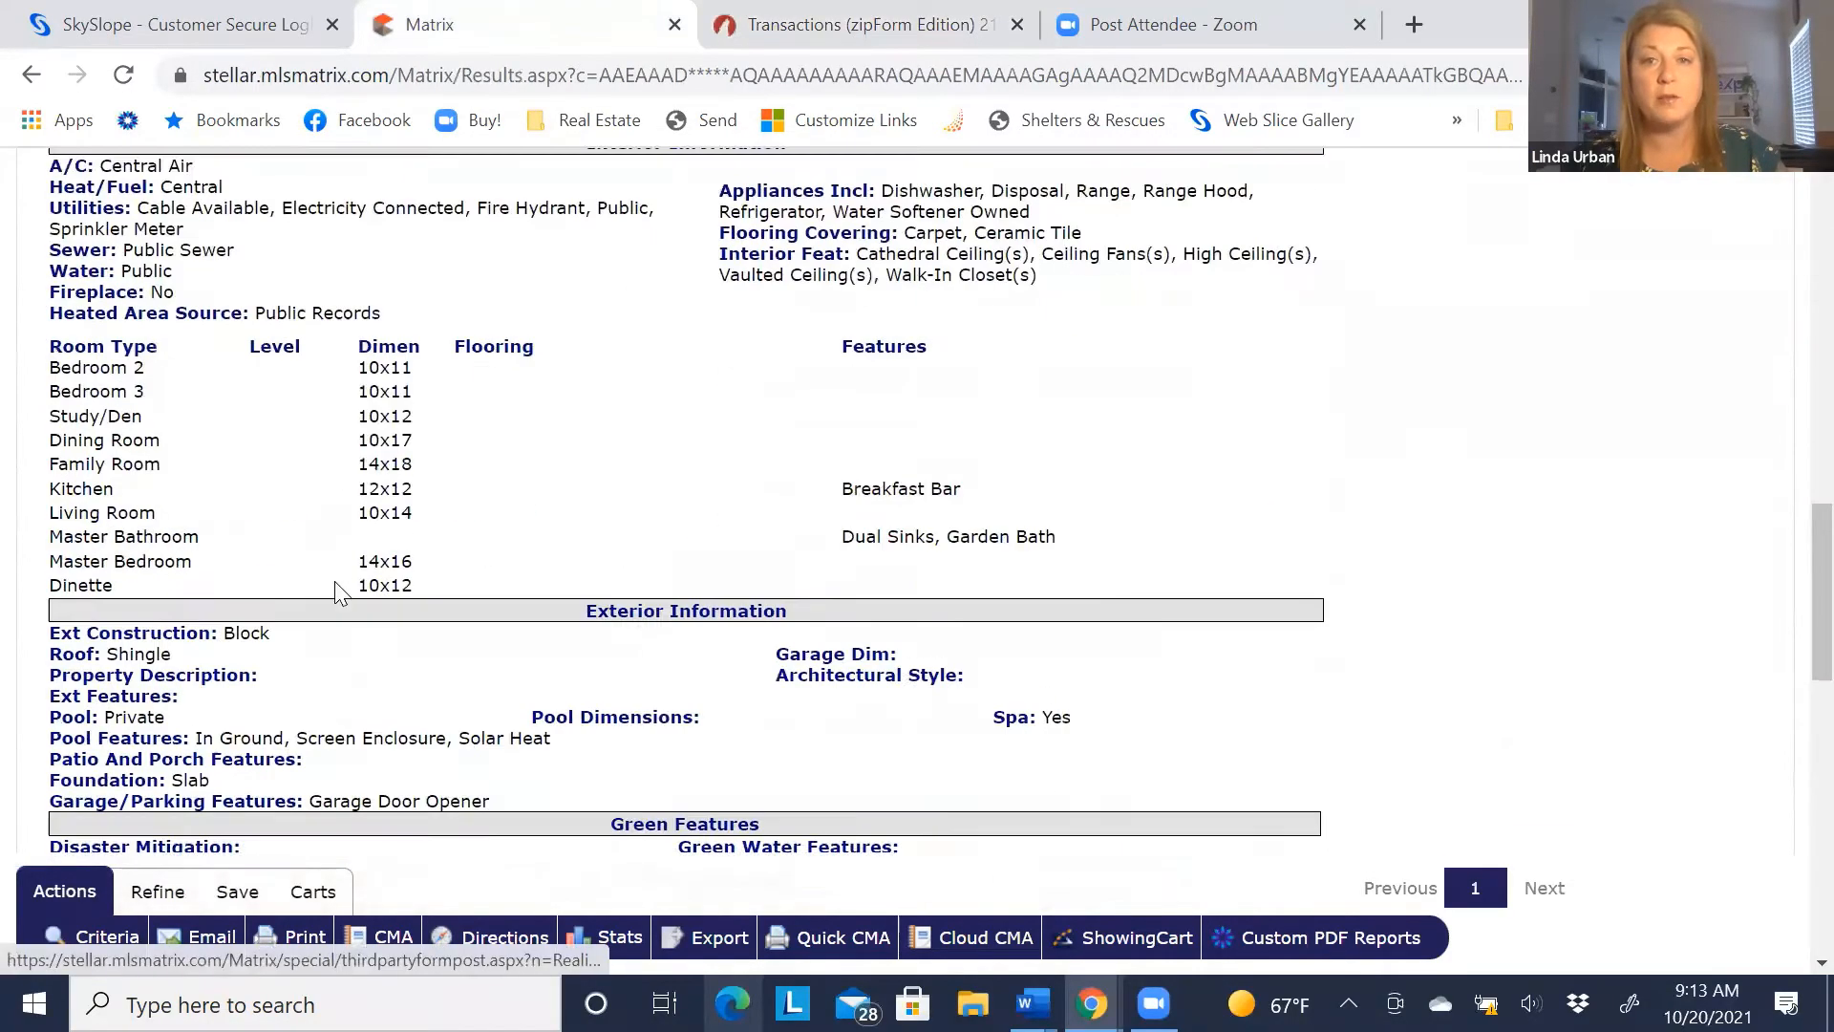
scroll(340, 578, up, 5)
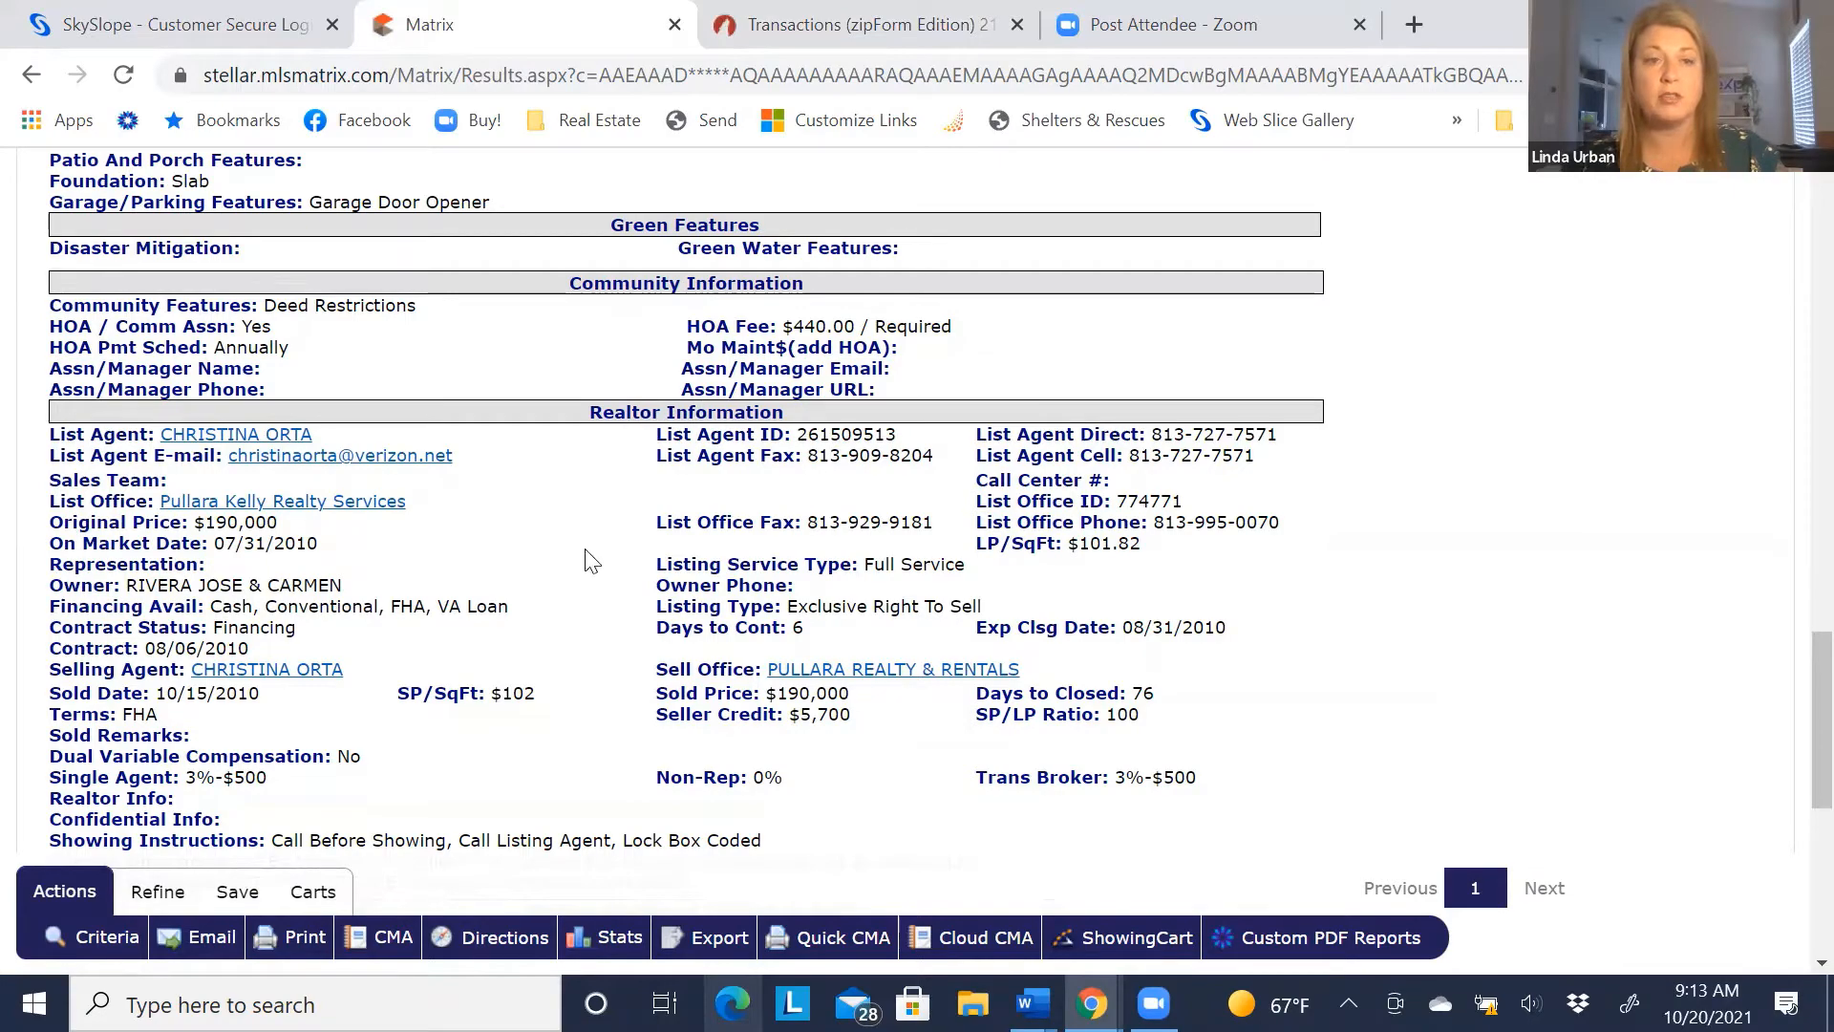
scroll(586, 552, up, 10)
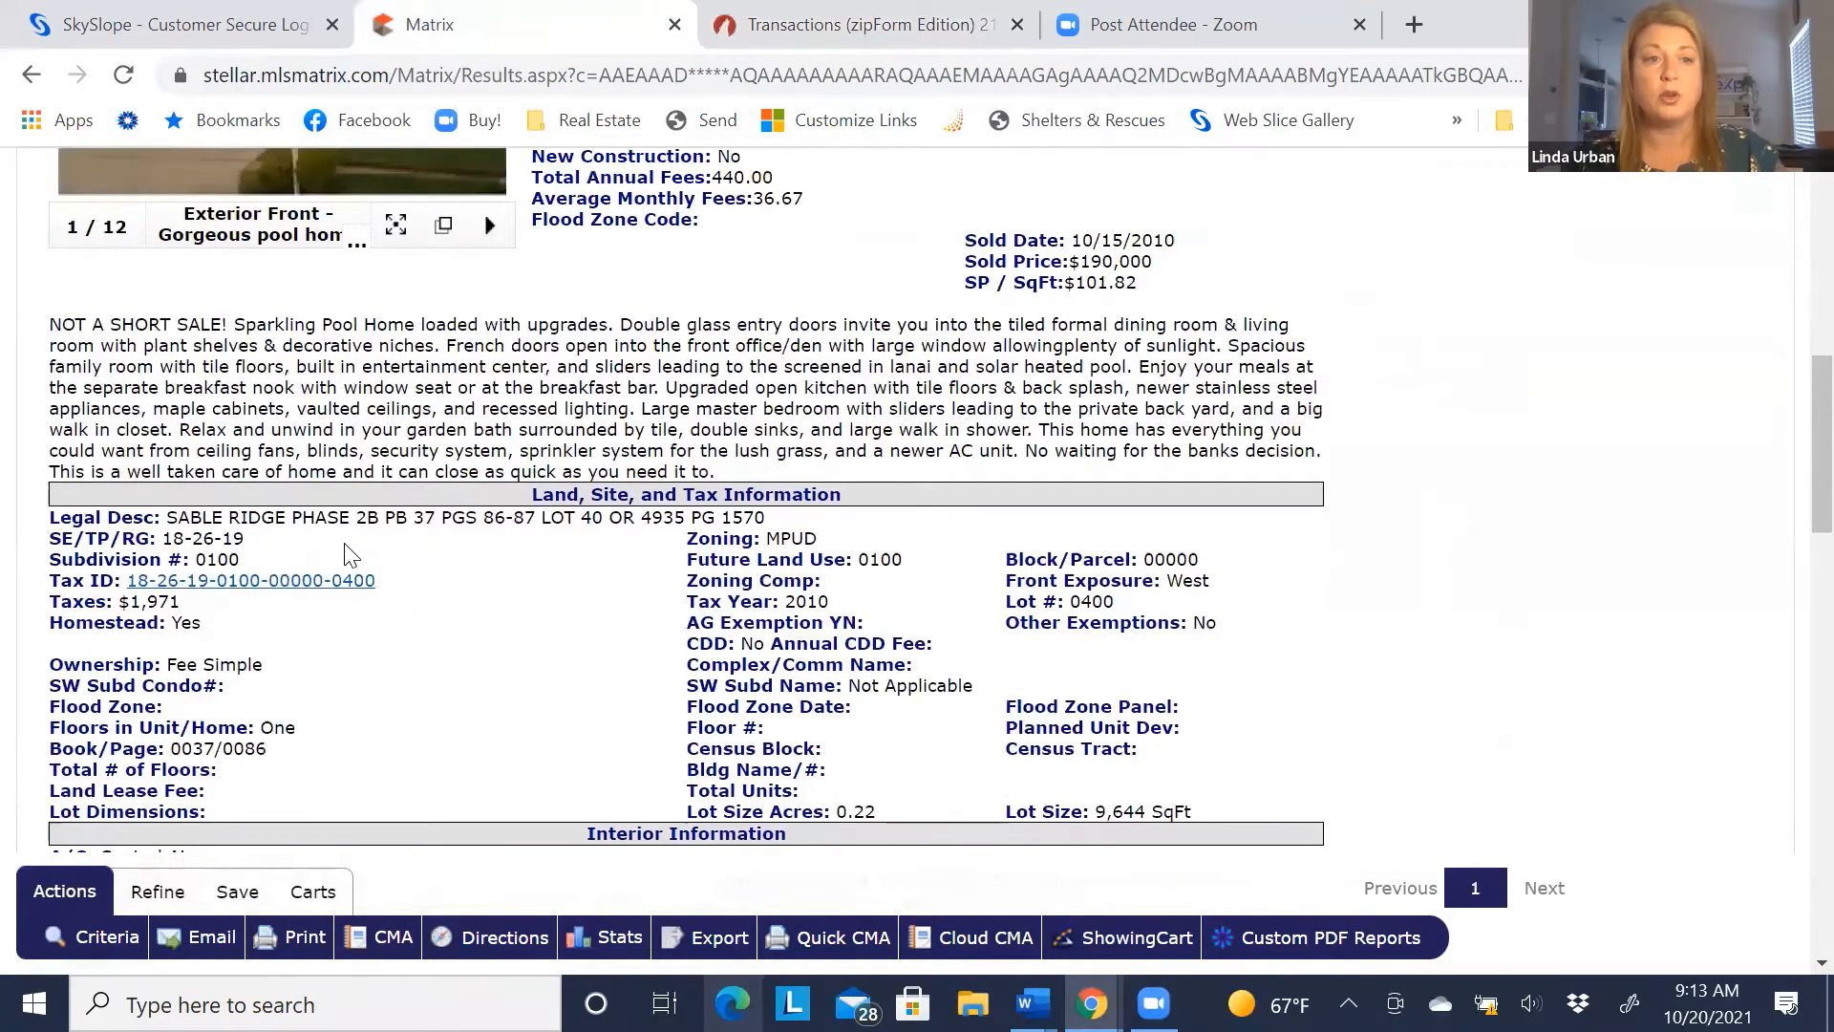
scroll(351, 549, up, 3)
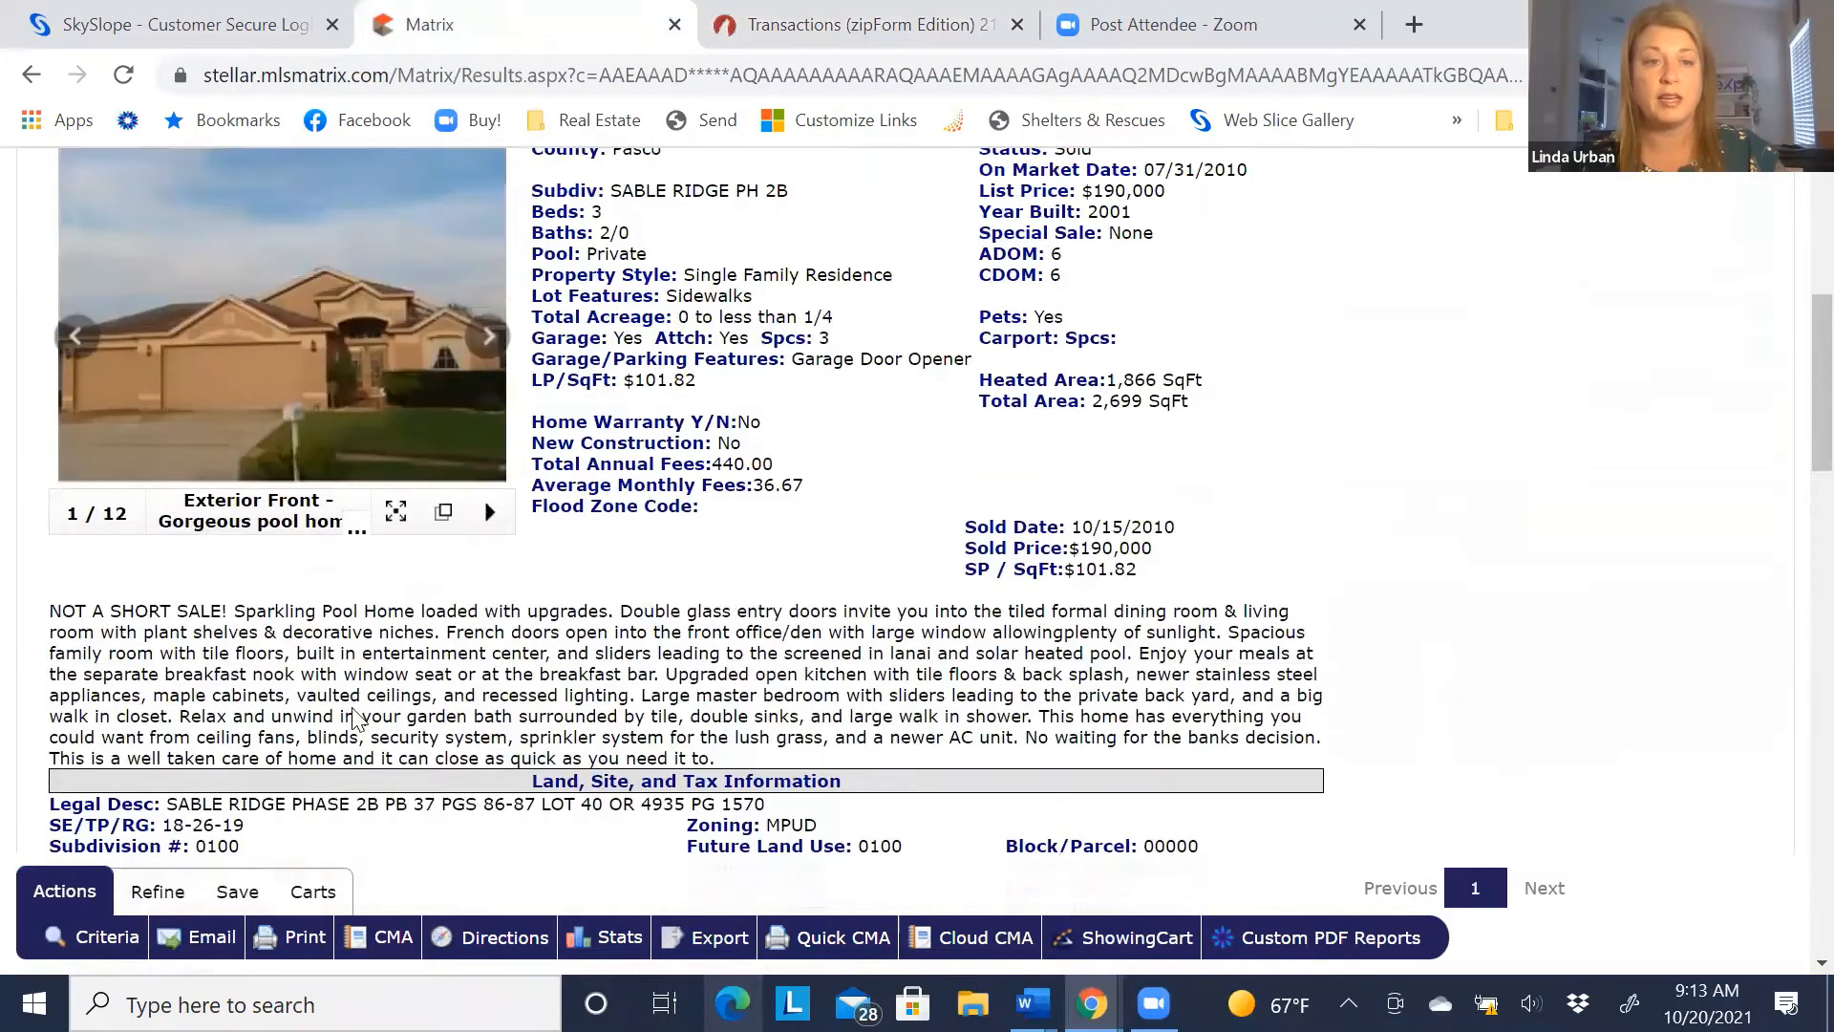
scroll(287, 592, down, 3)
click(291, 586)
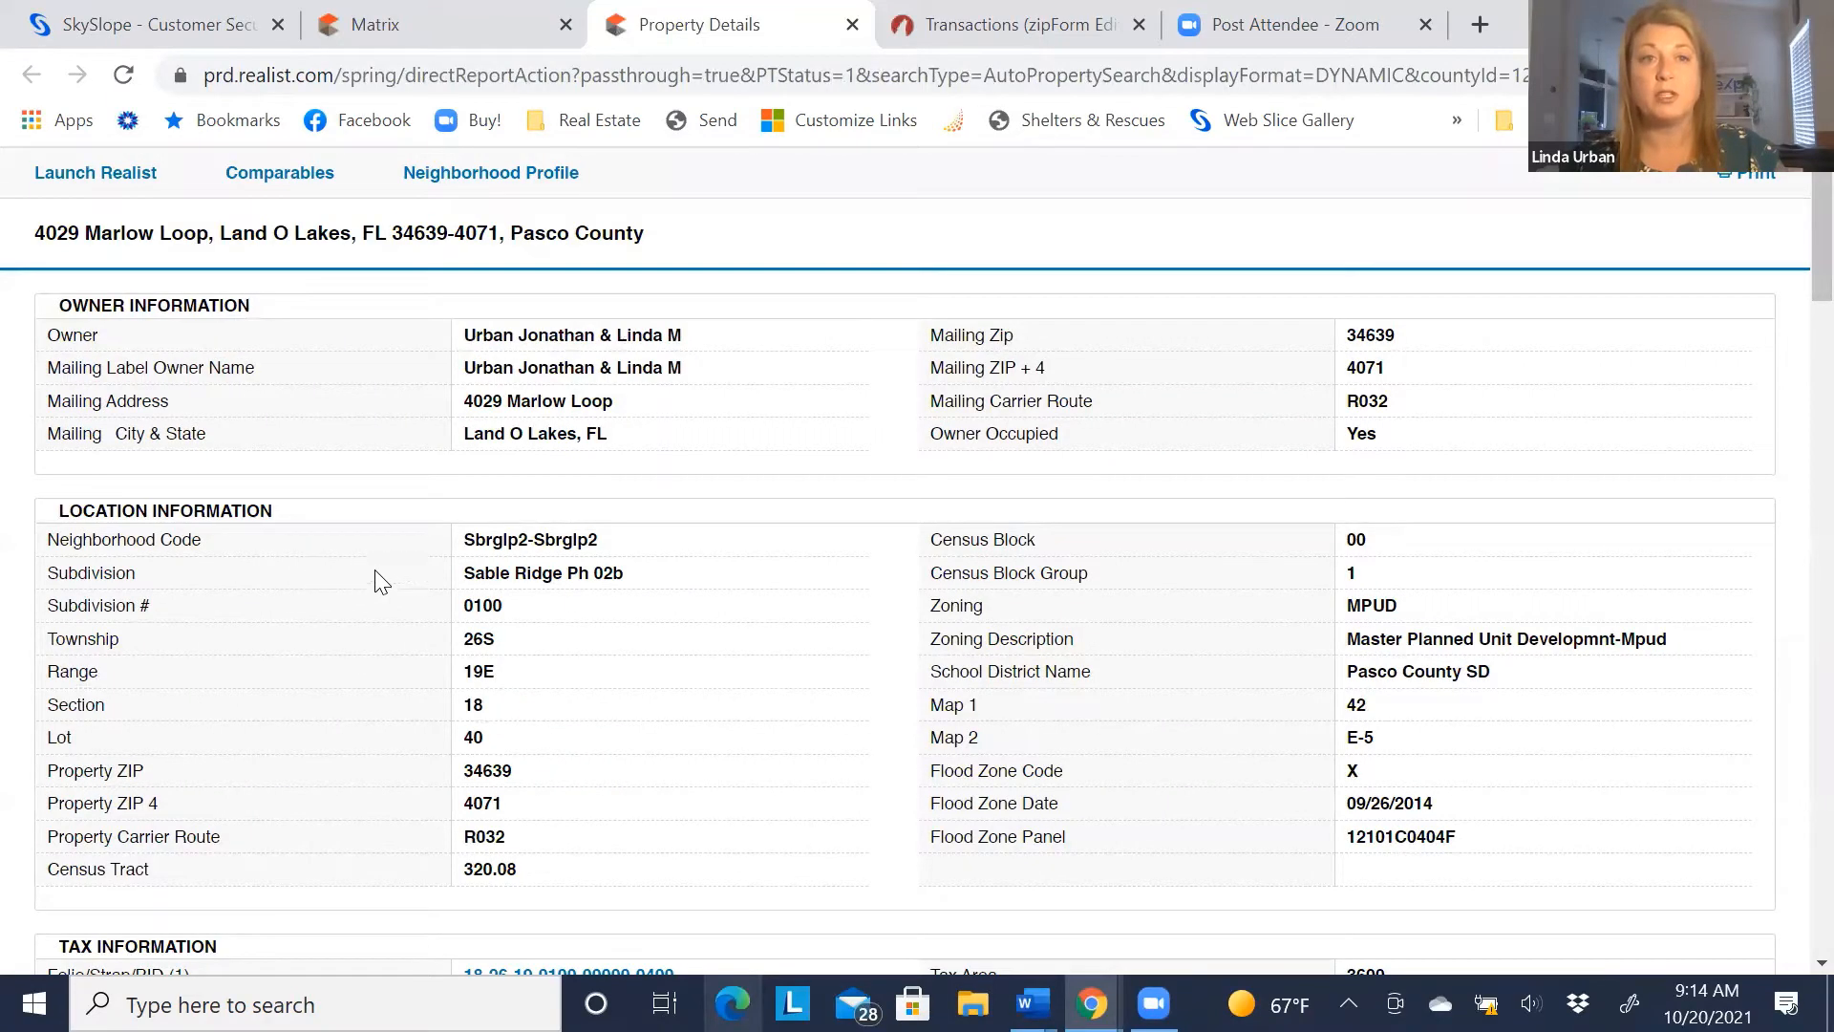
click(852, 24)
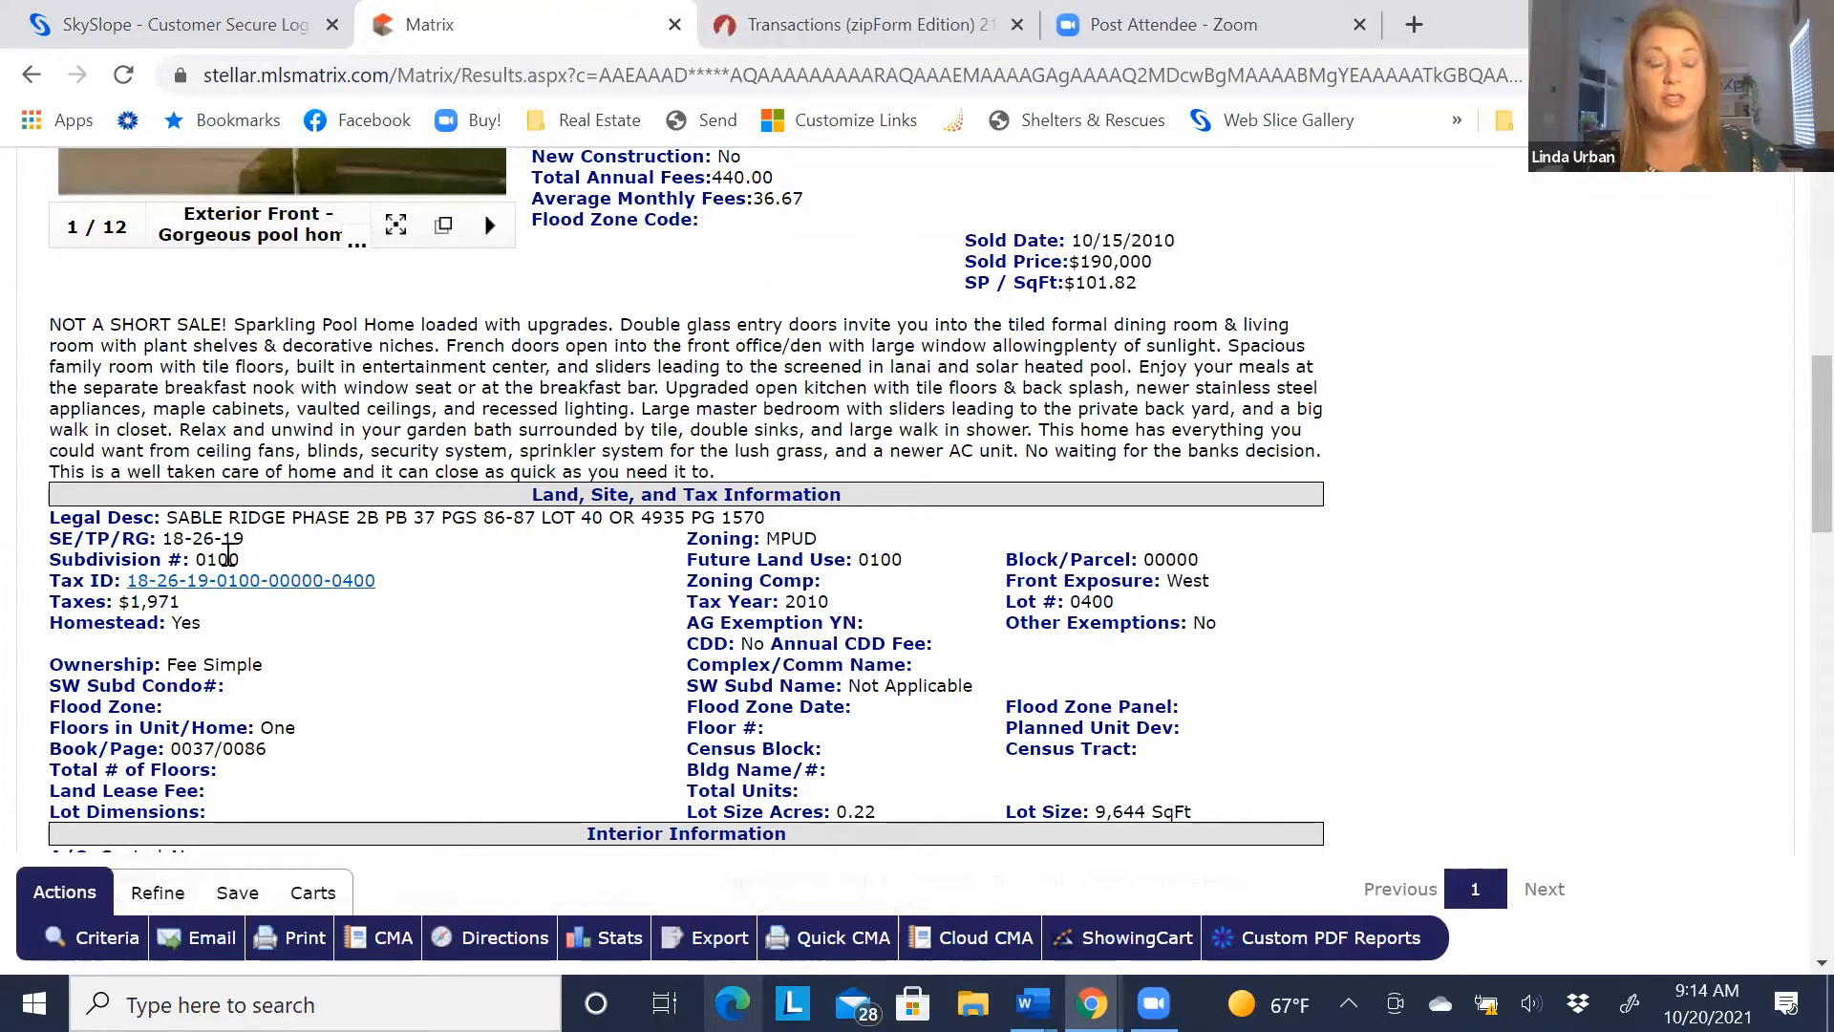
scroll(408, 592, up, 5)
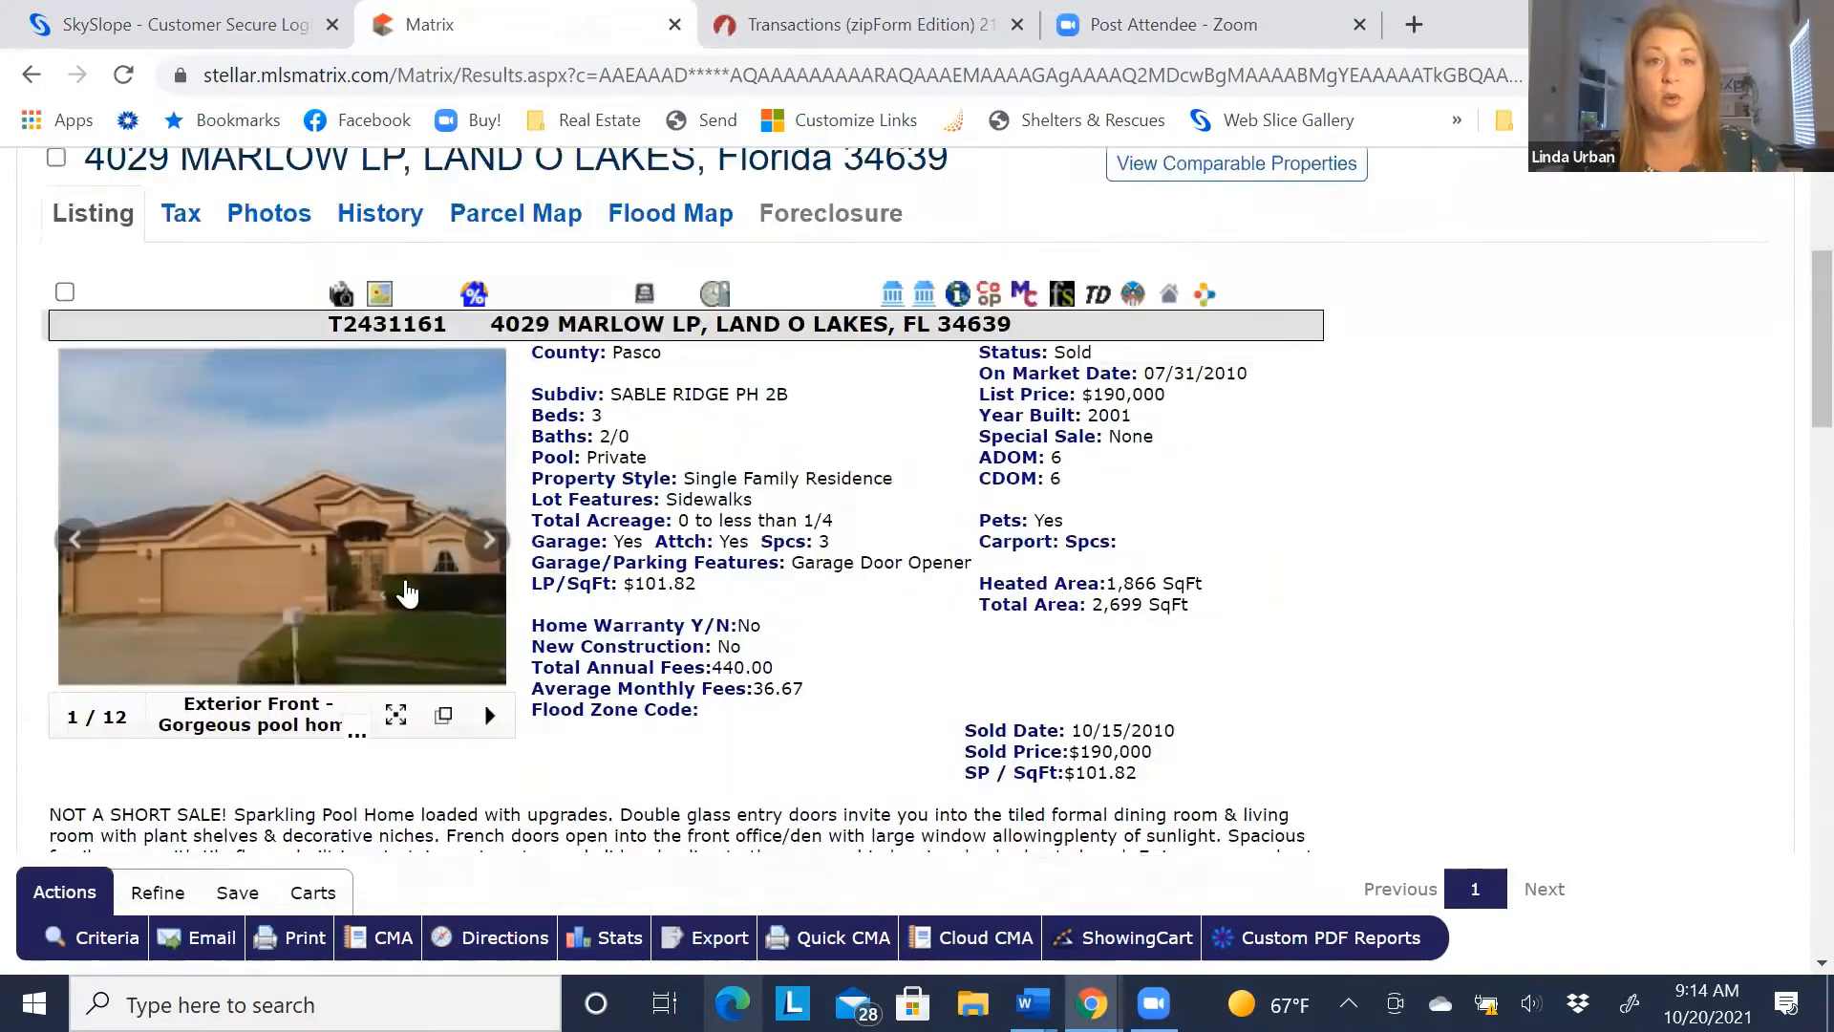
scroll(407, 592, up, 2)
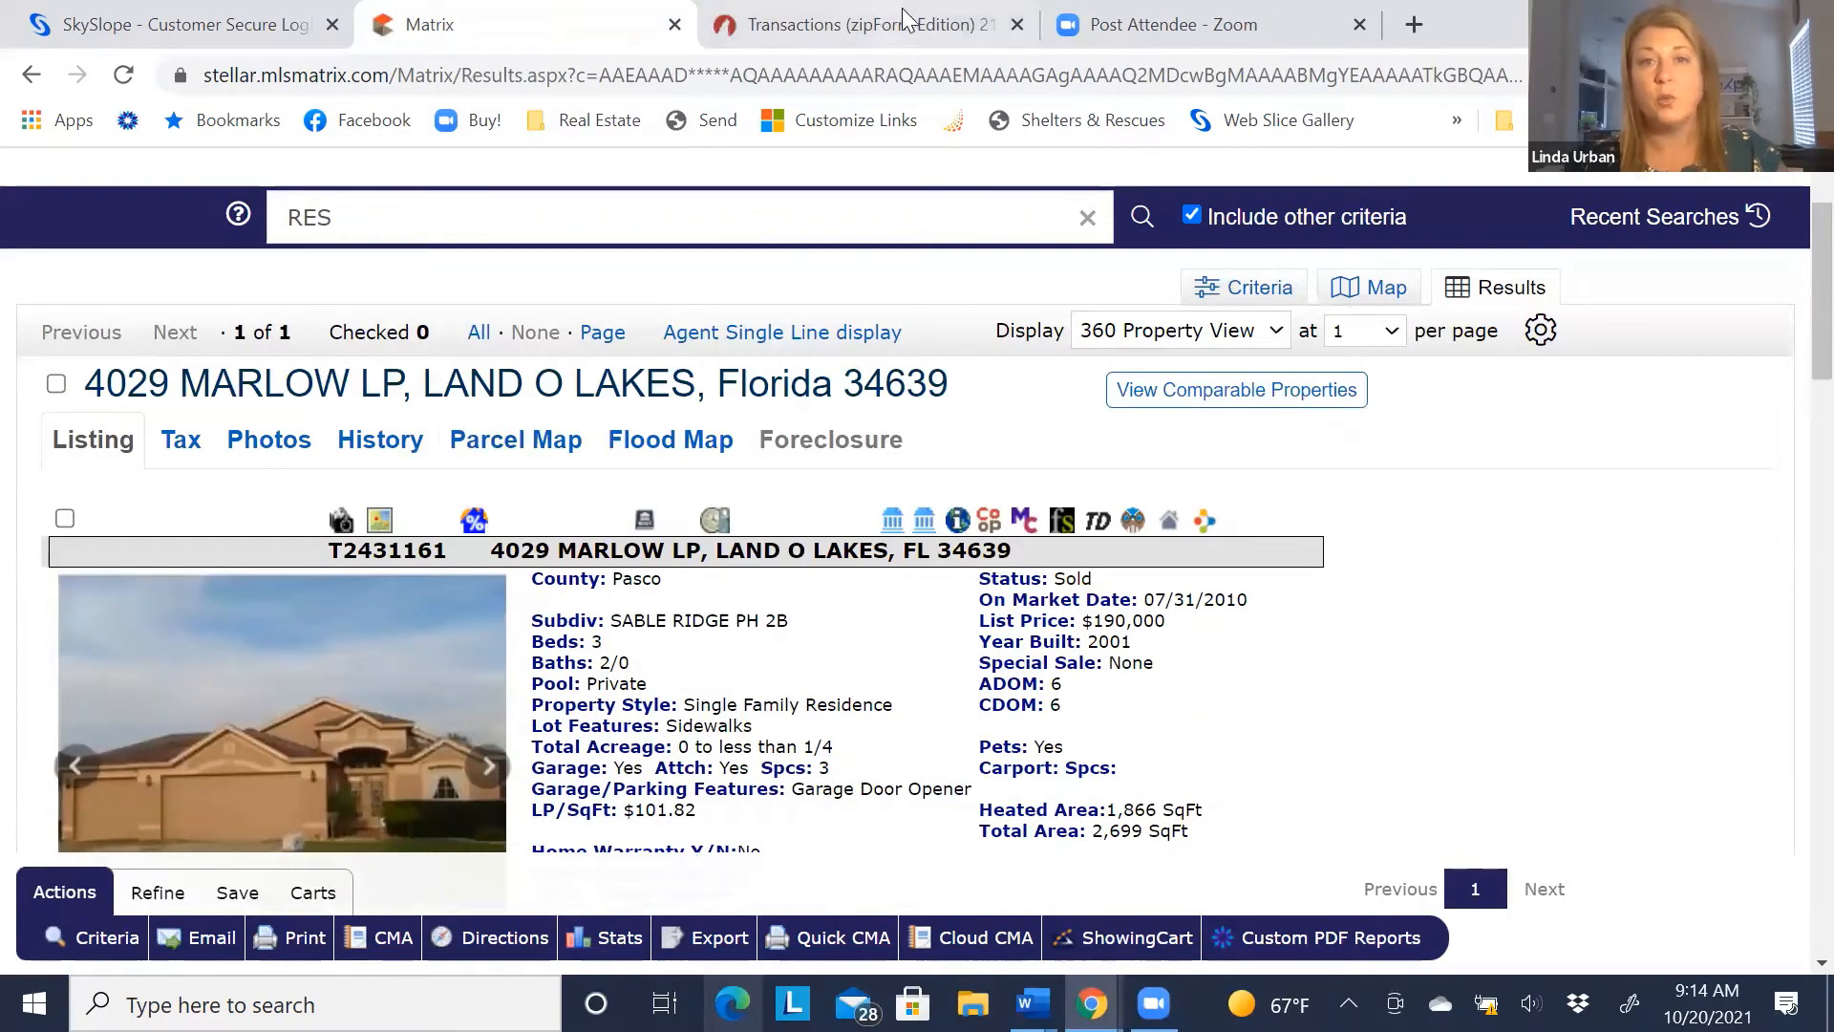
Enter both sellers' full names on the contract's Parties line
click(788, 27)
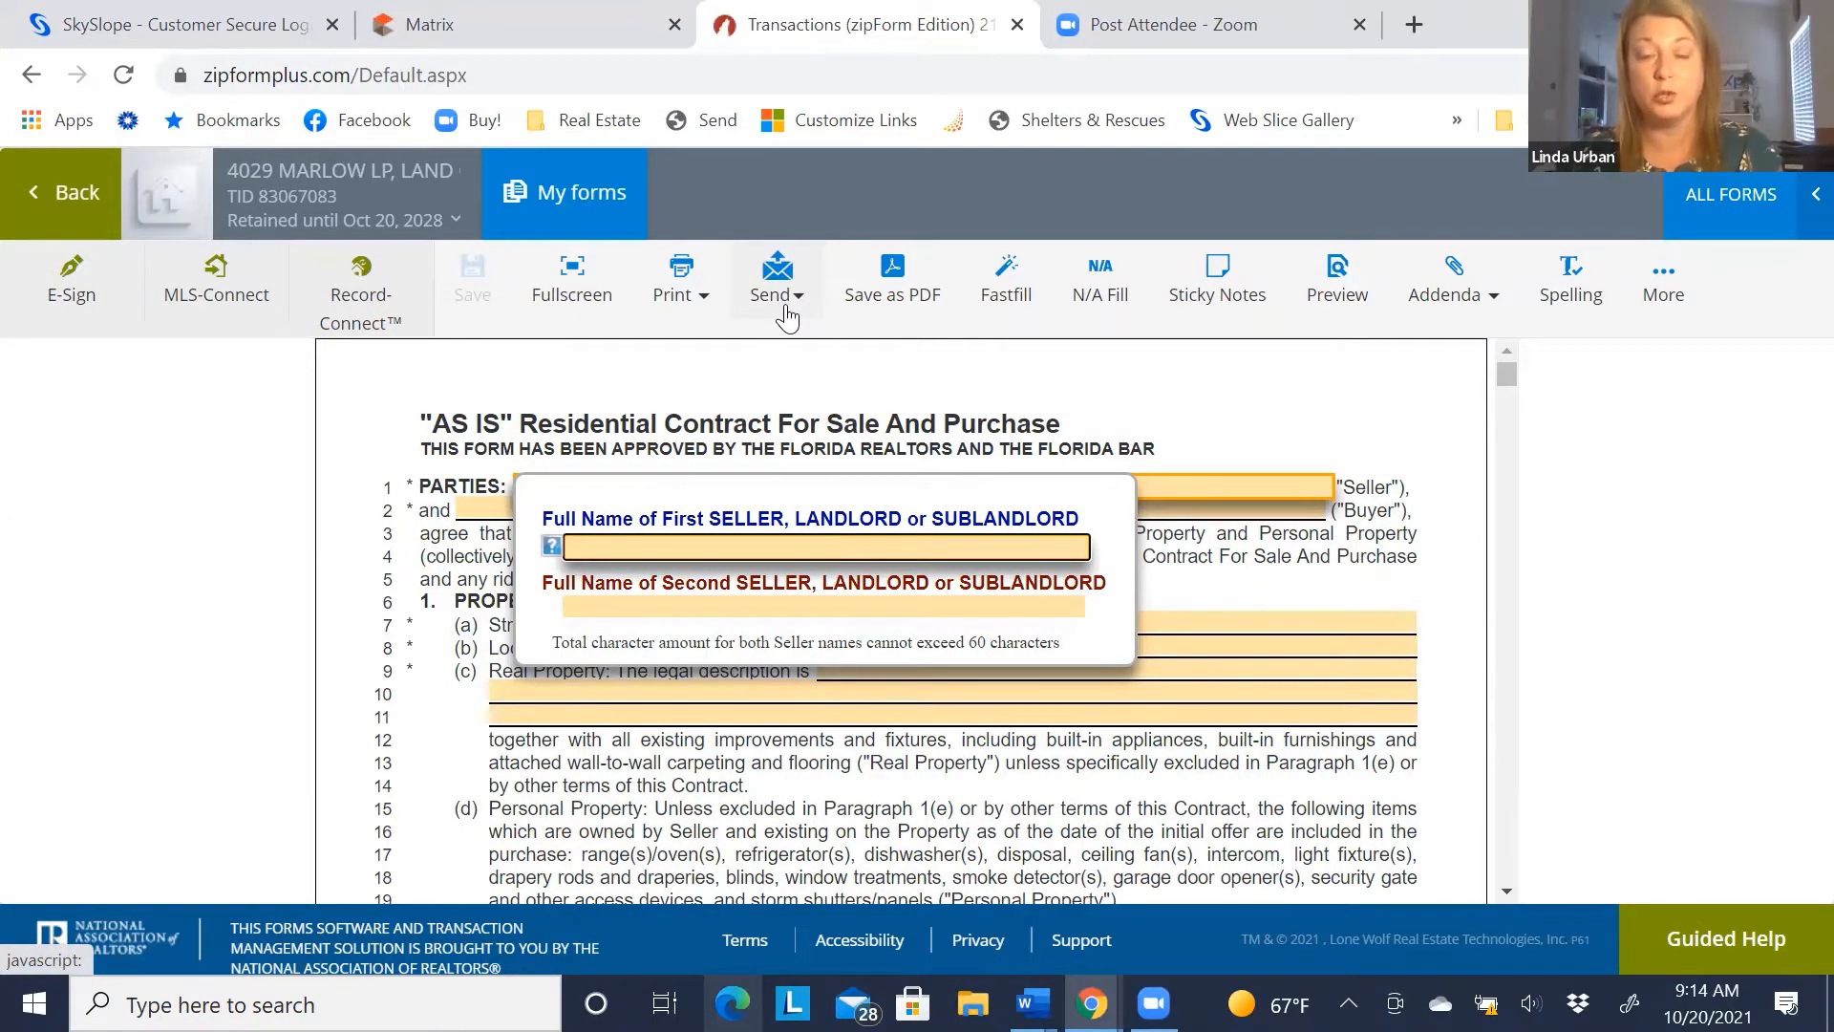
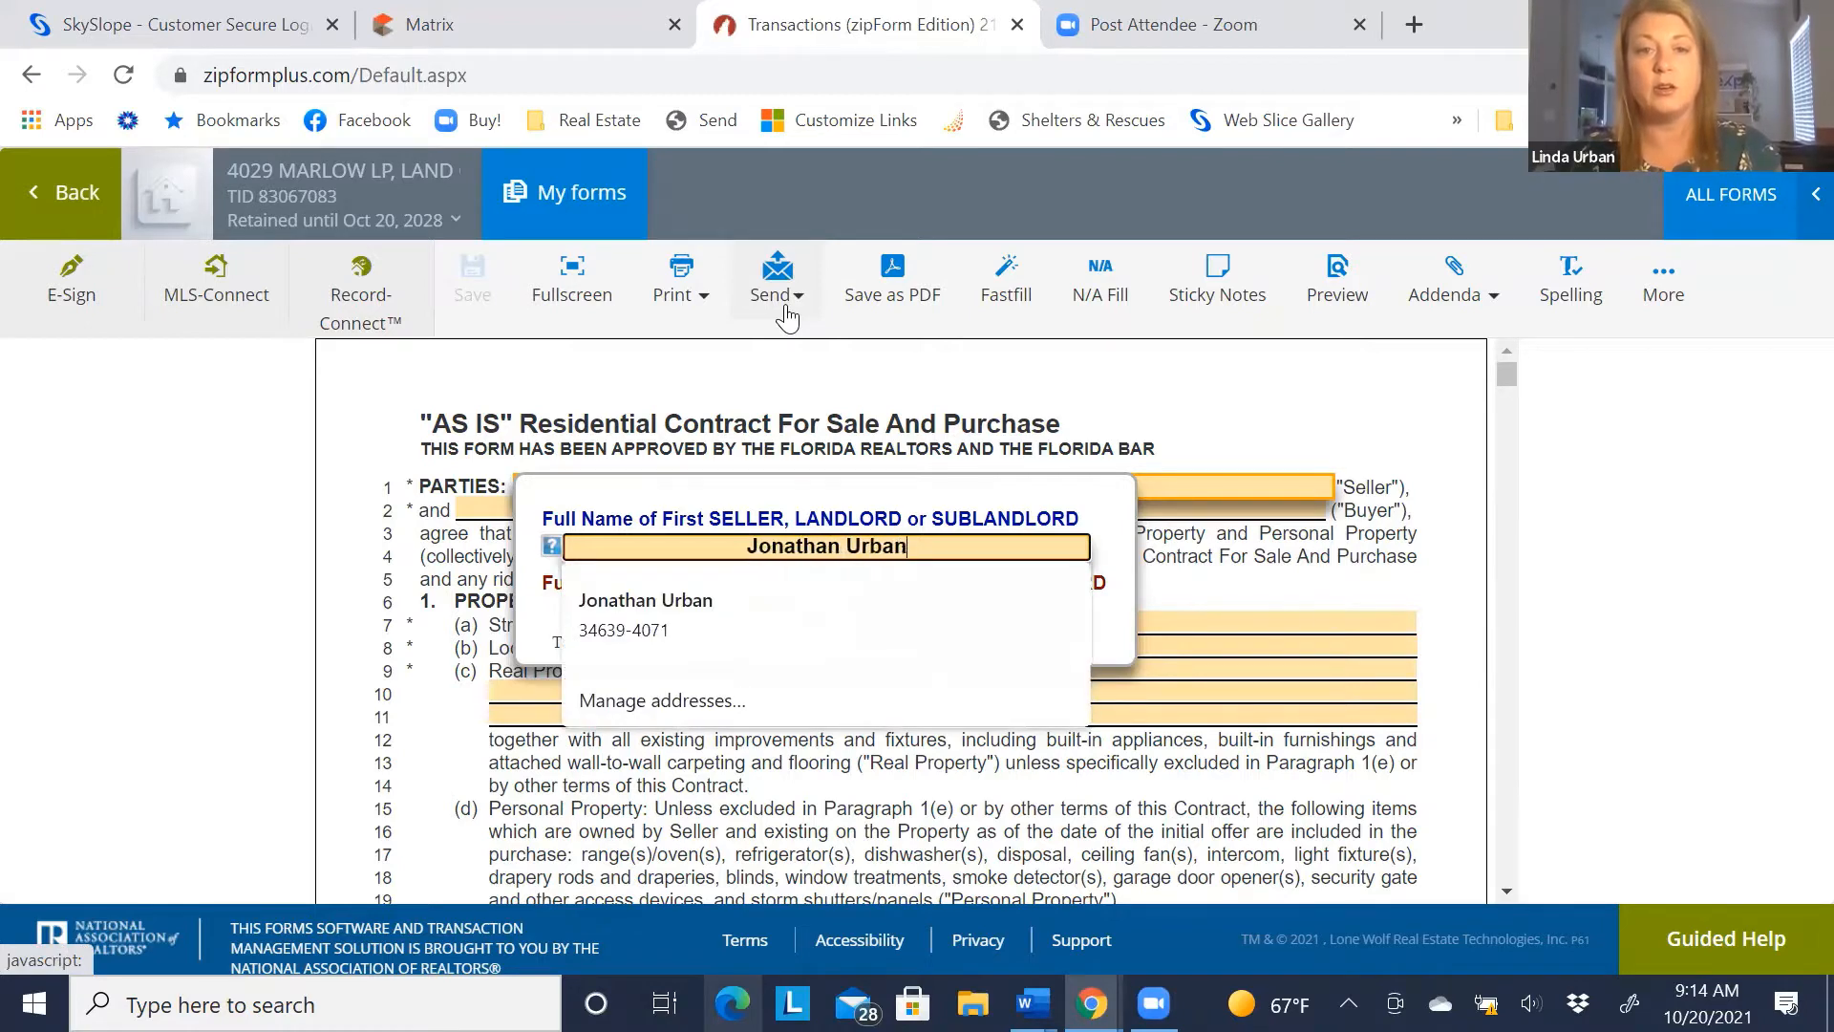
key(Tab)
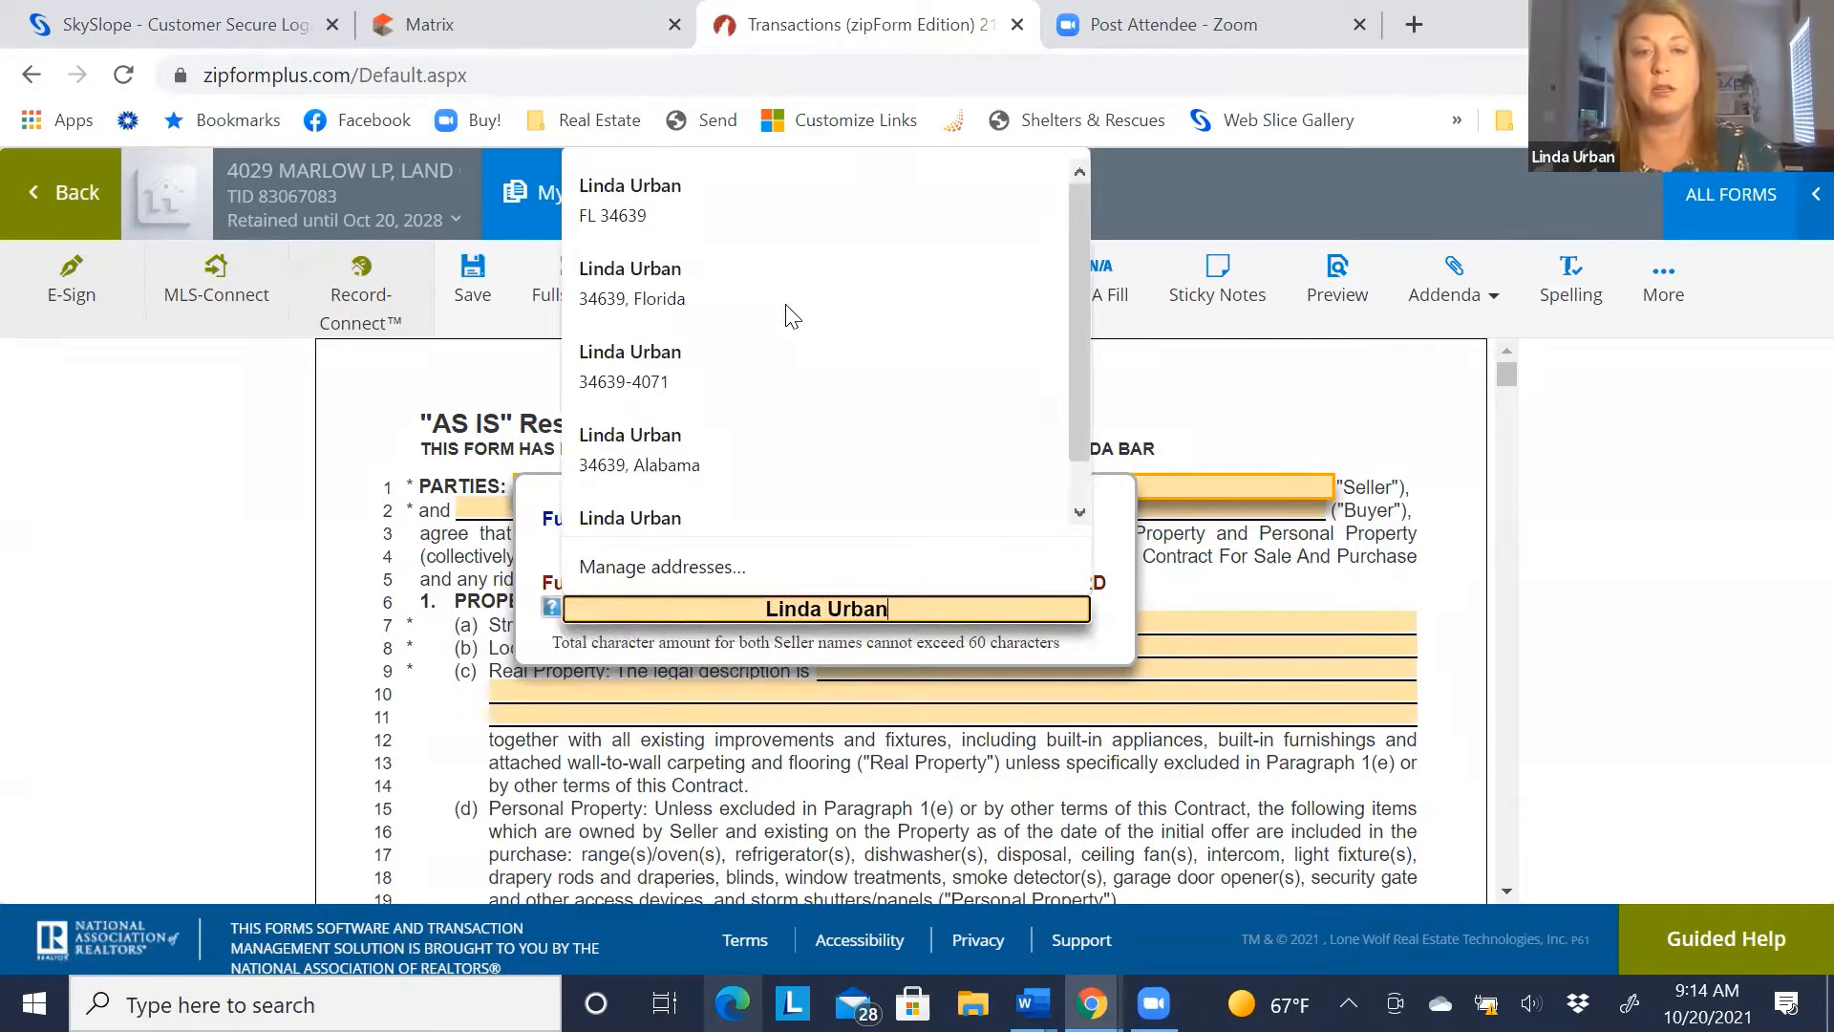
key(Tab)
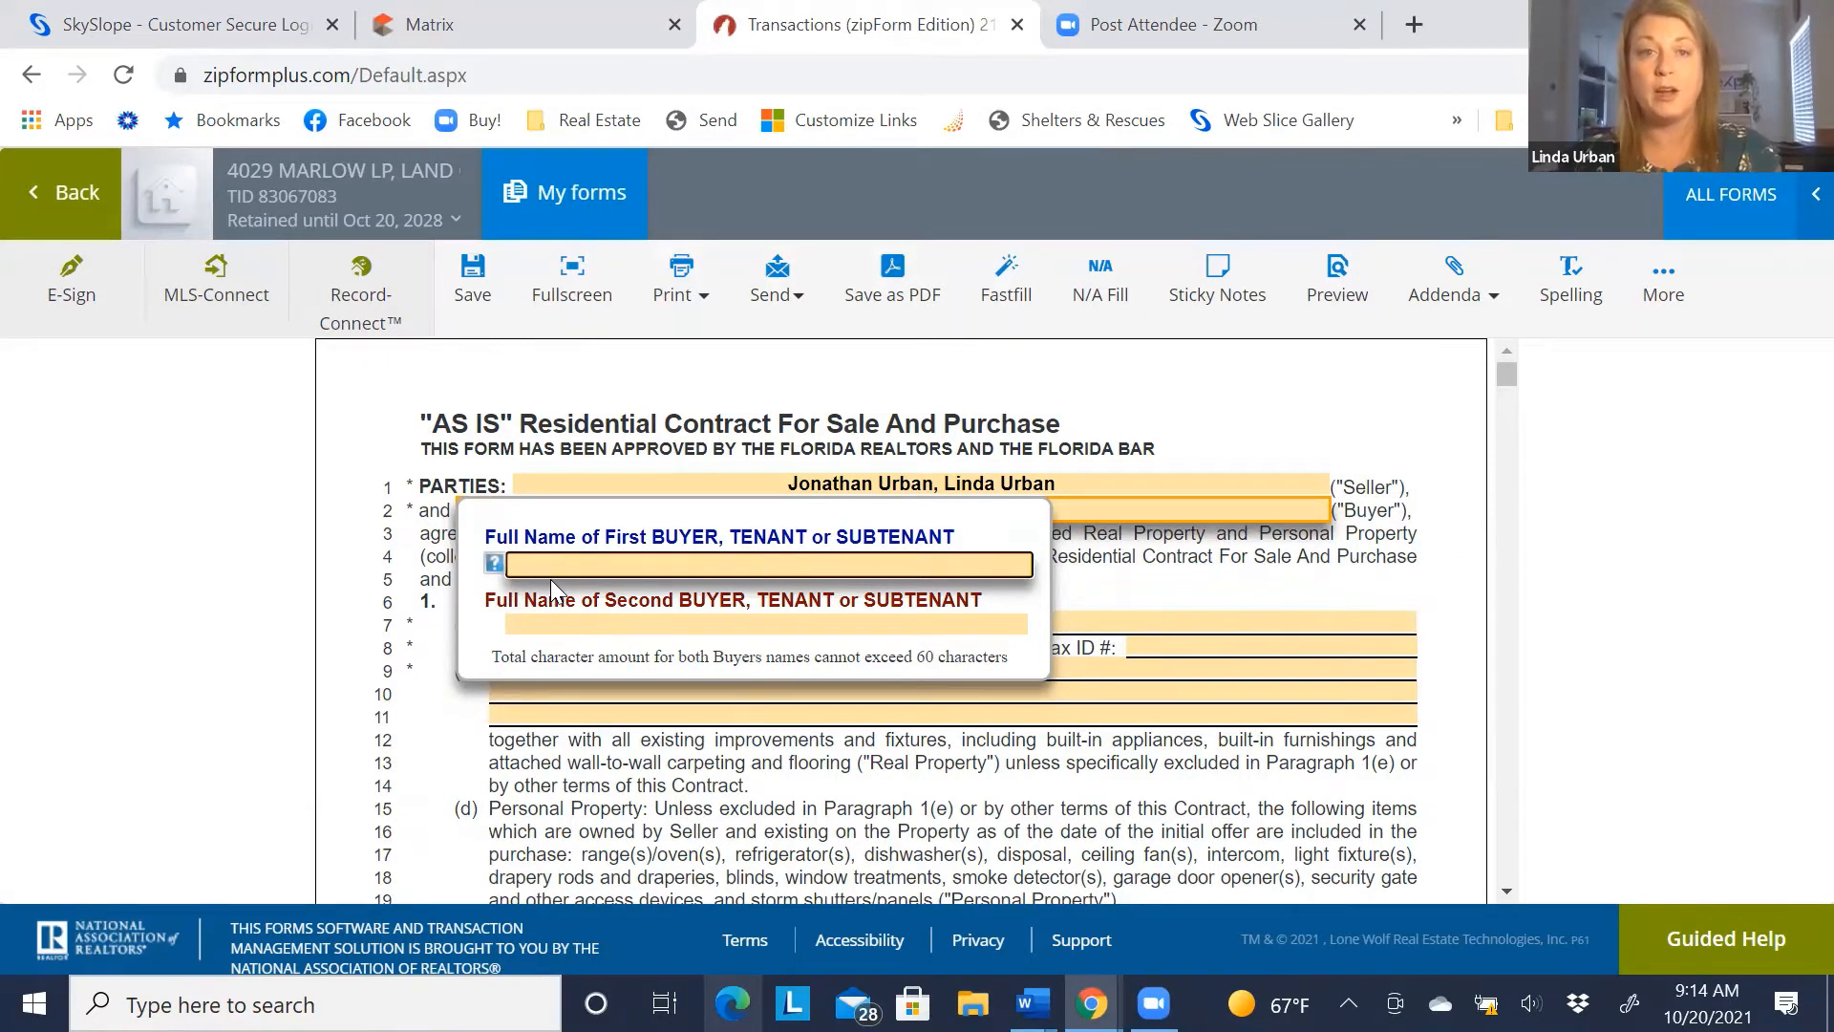
Enter the two buyers' full names on the contract
text(Joe )
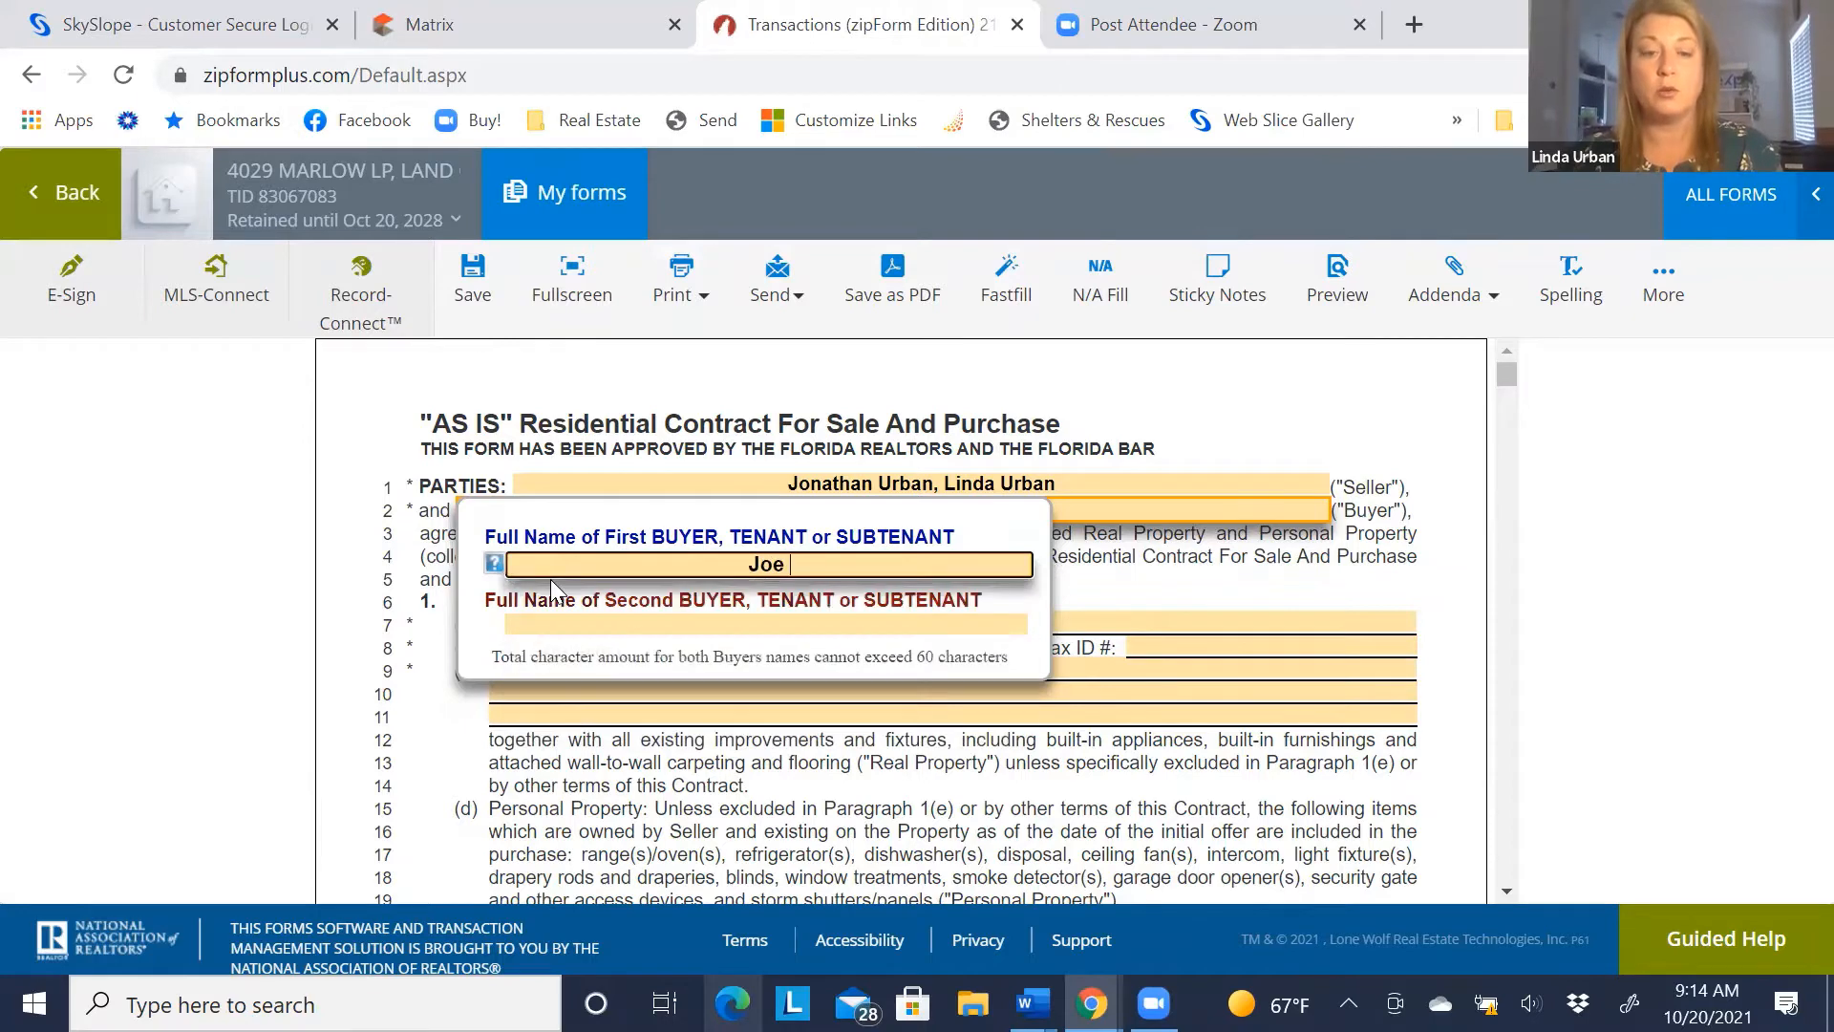
text(Buyer)
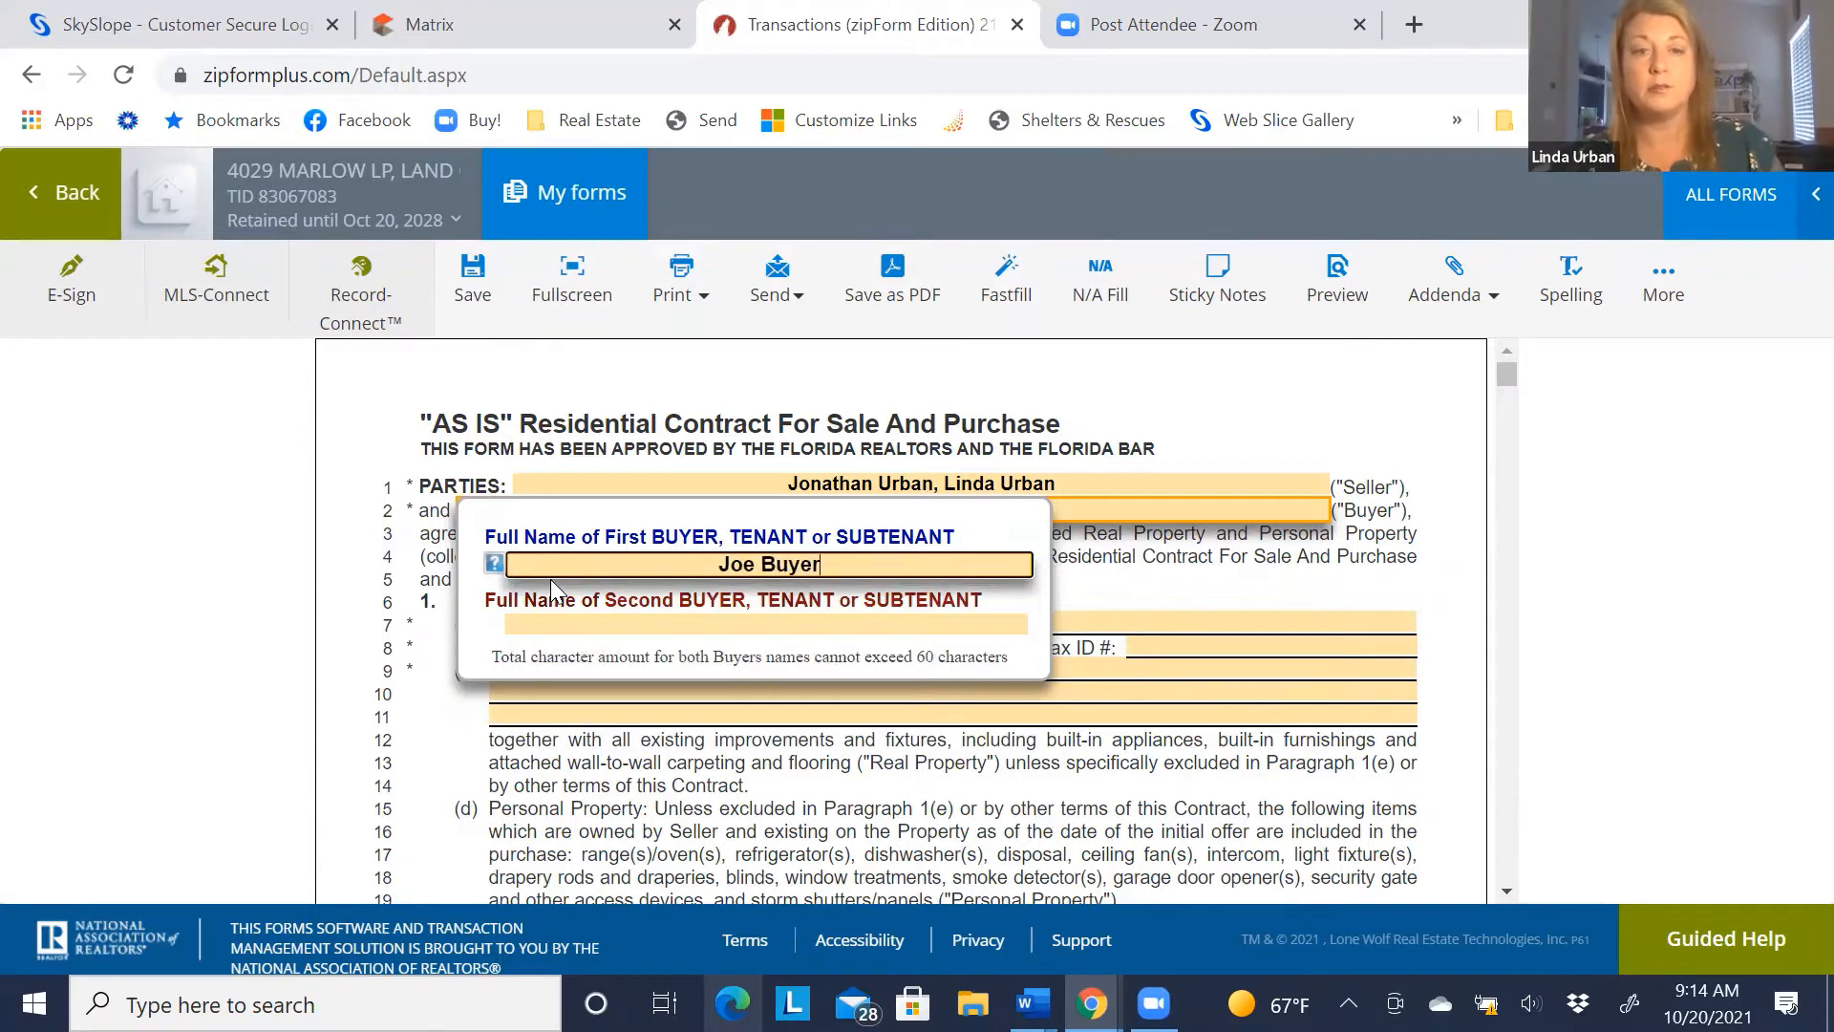
click(712, 625)
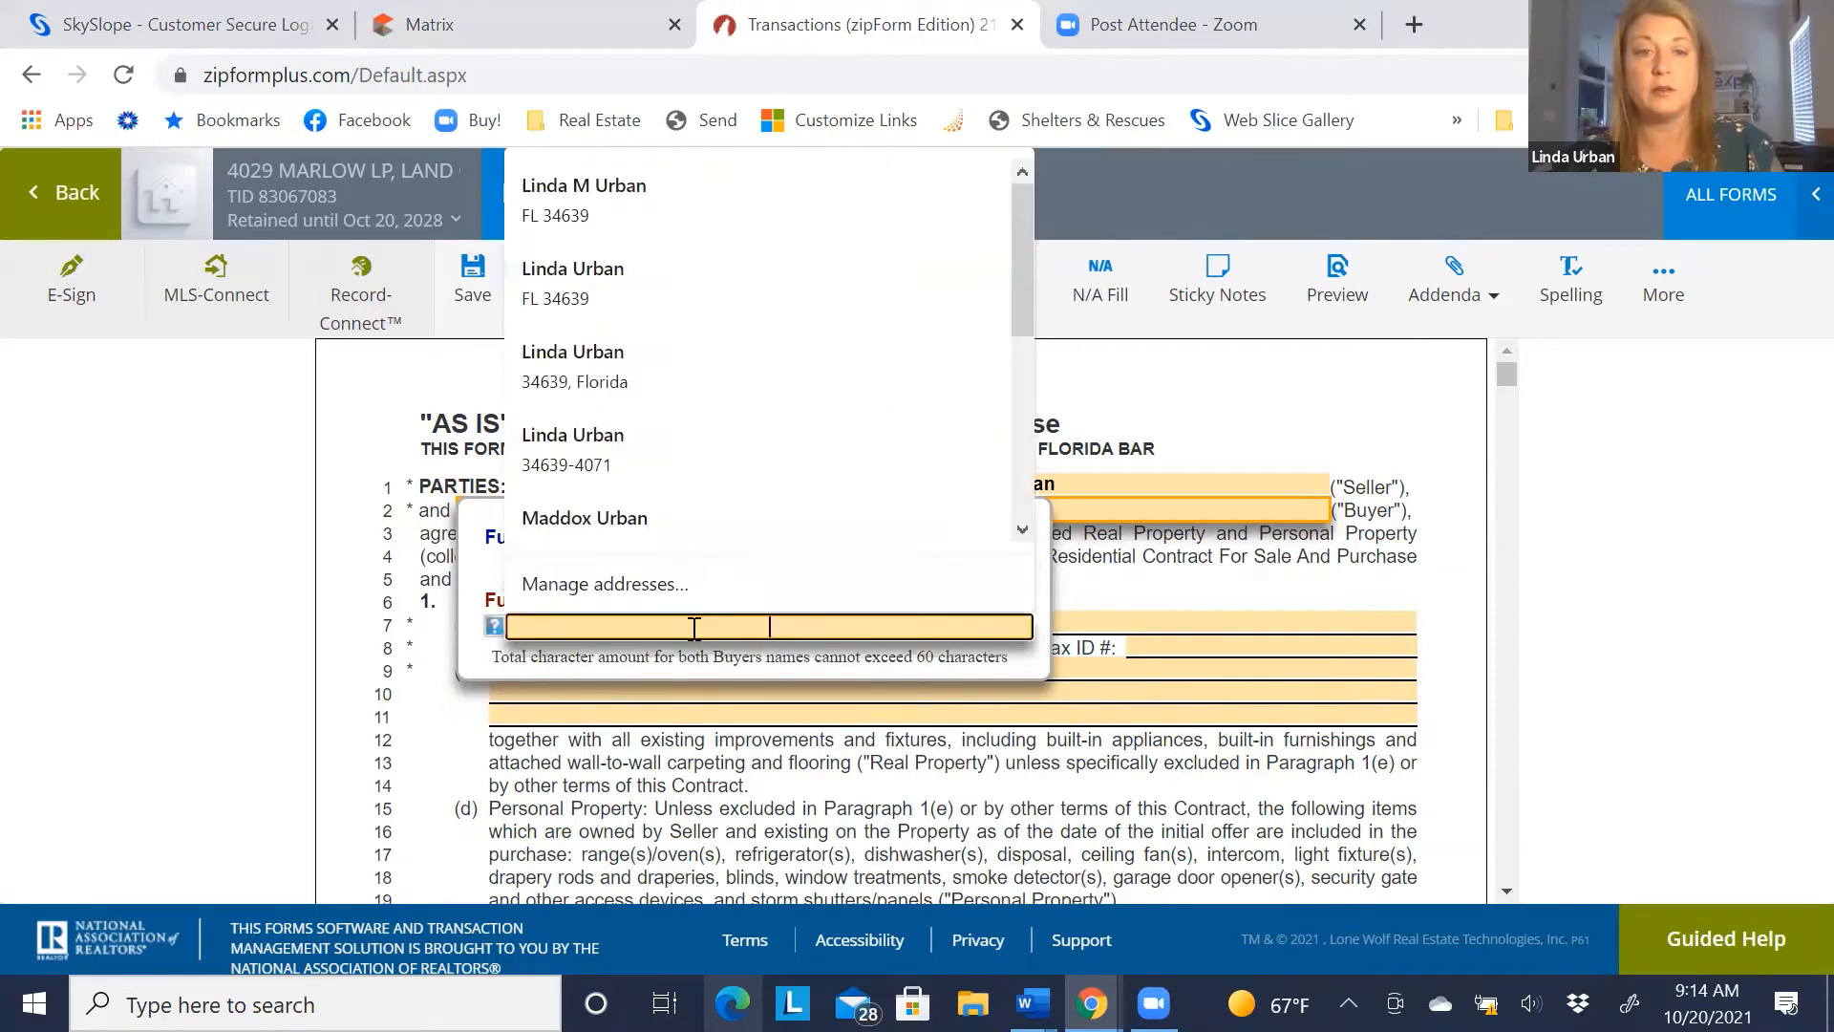
text(Jen )
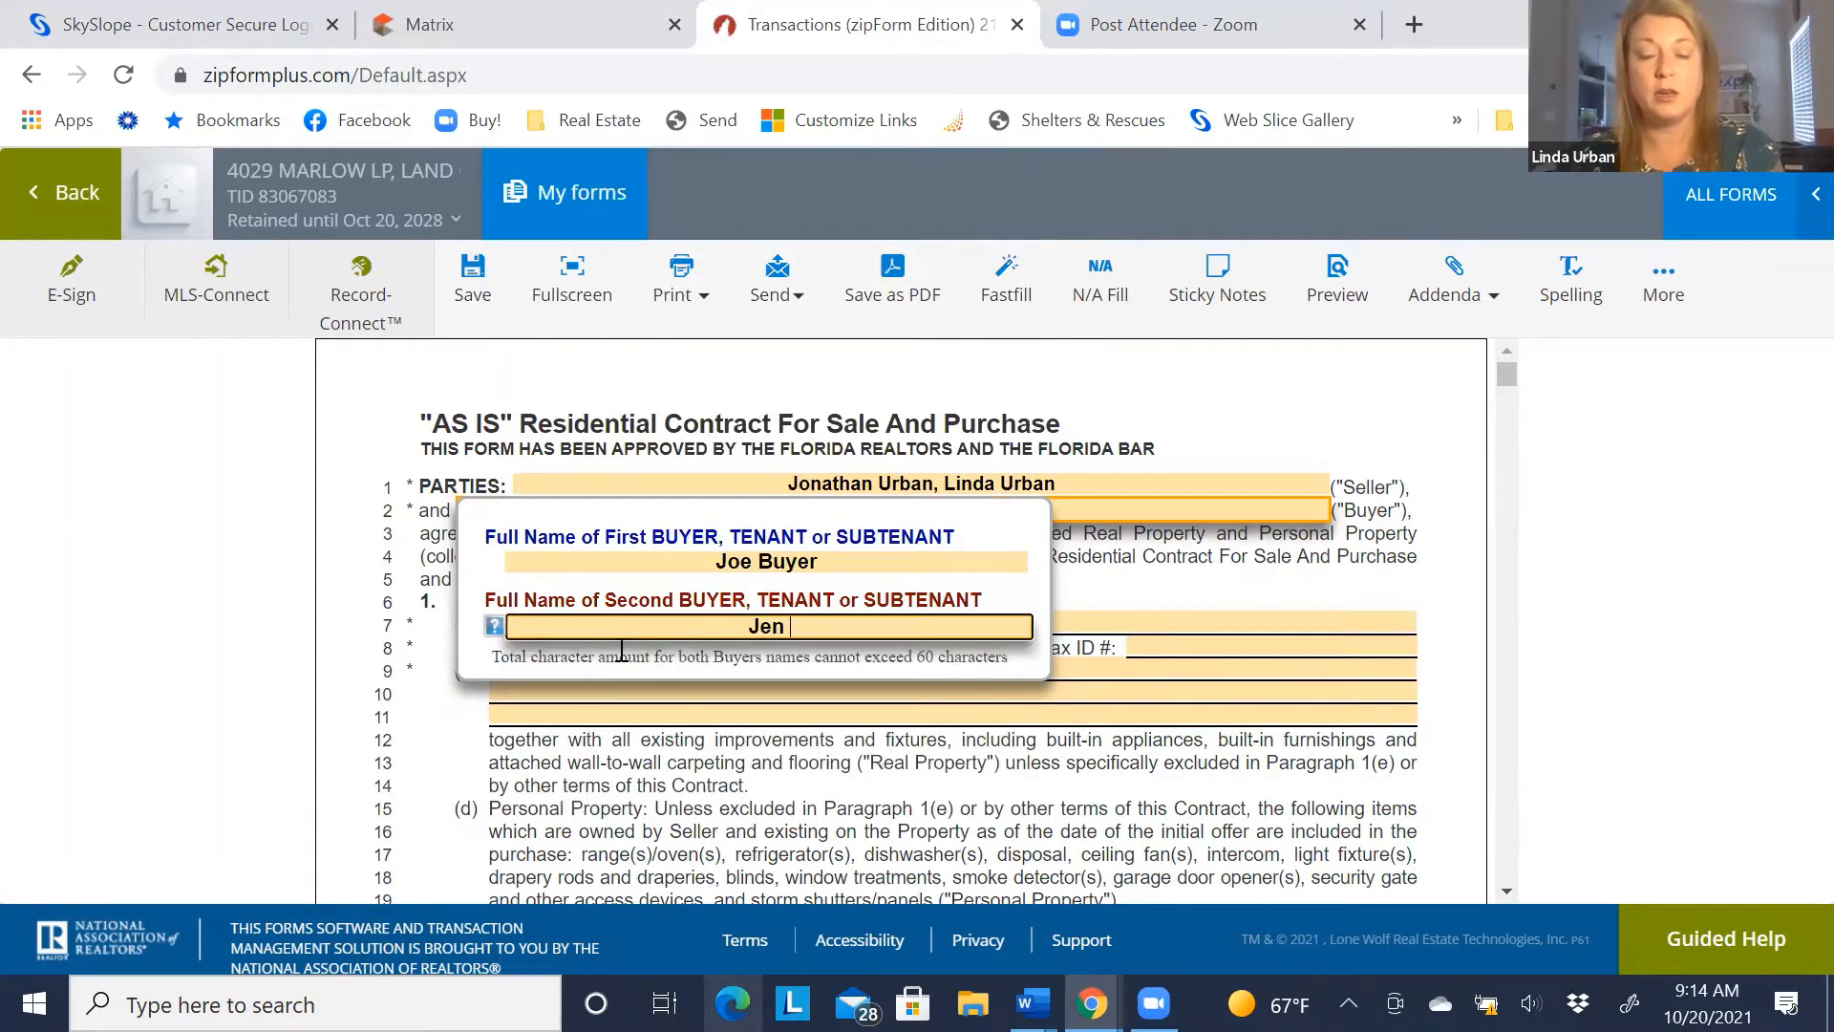
text(Buyer)
key(Tab)
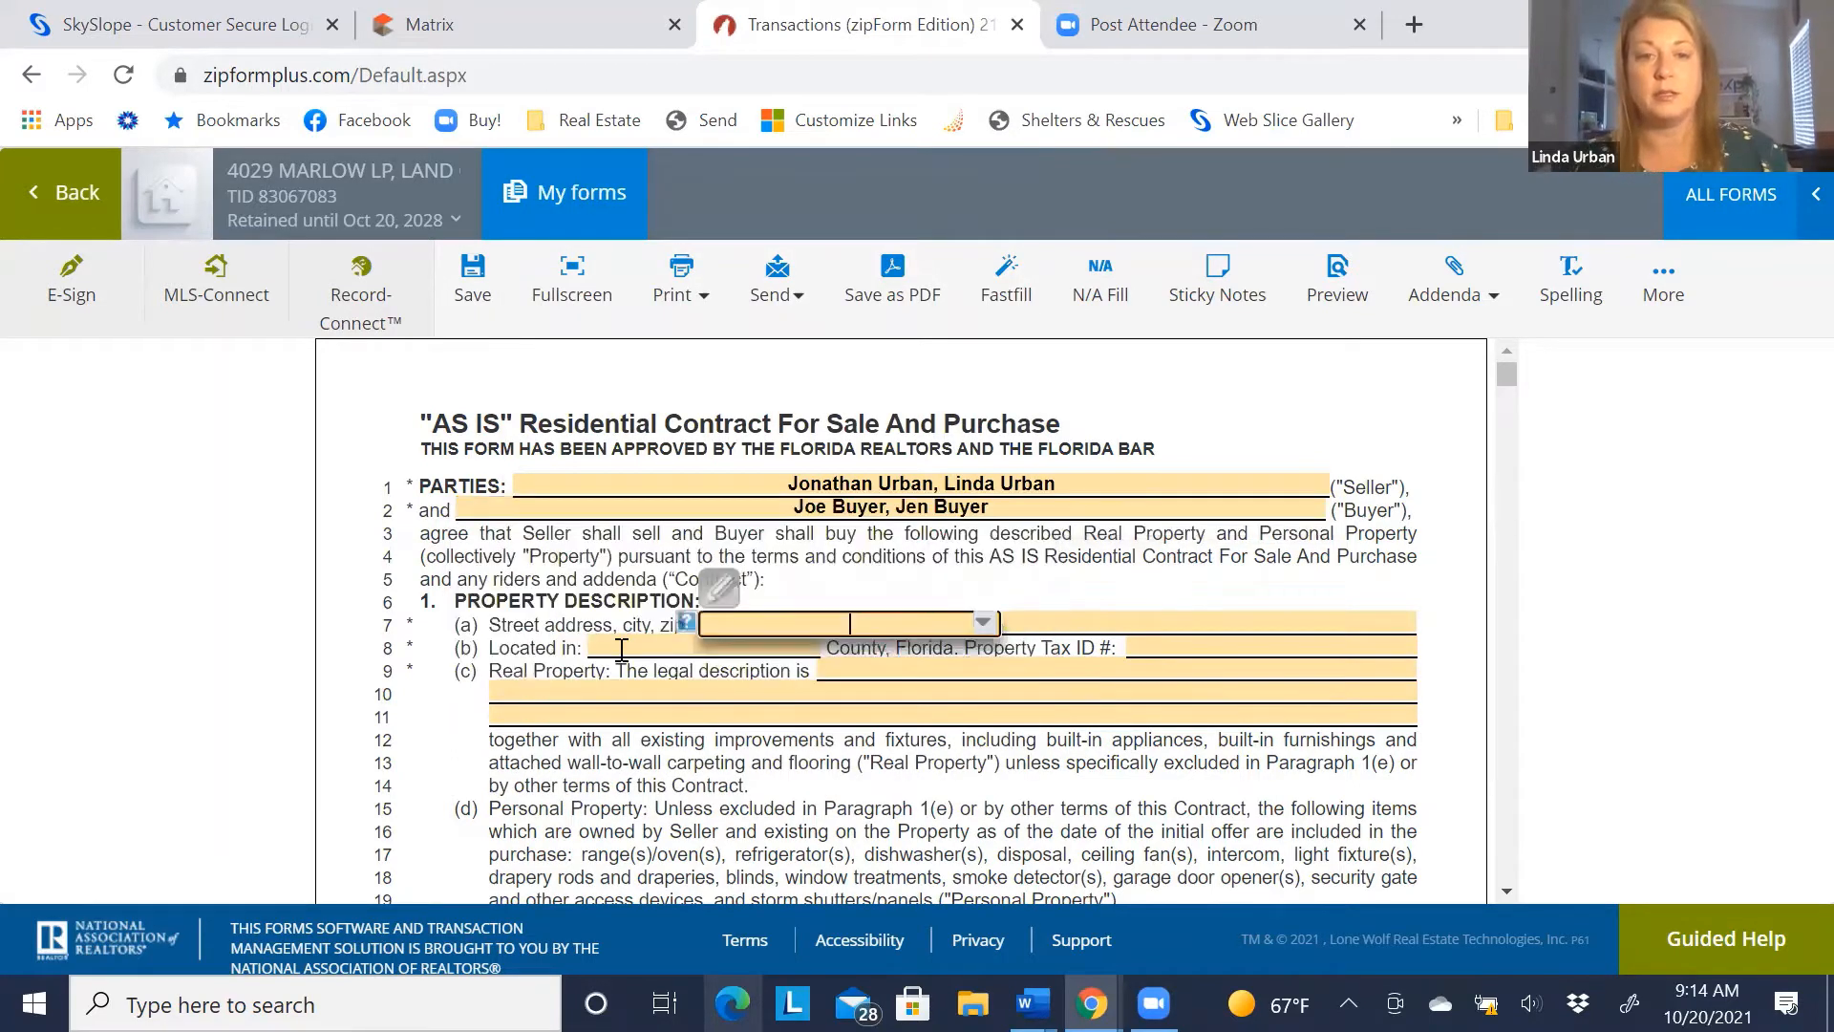
Select the street address field, then bring up the property's MLS listing
click(538, 621)
click(1065, 620)
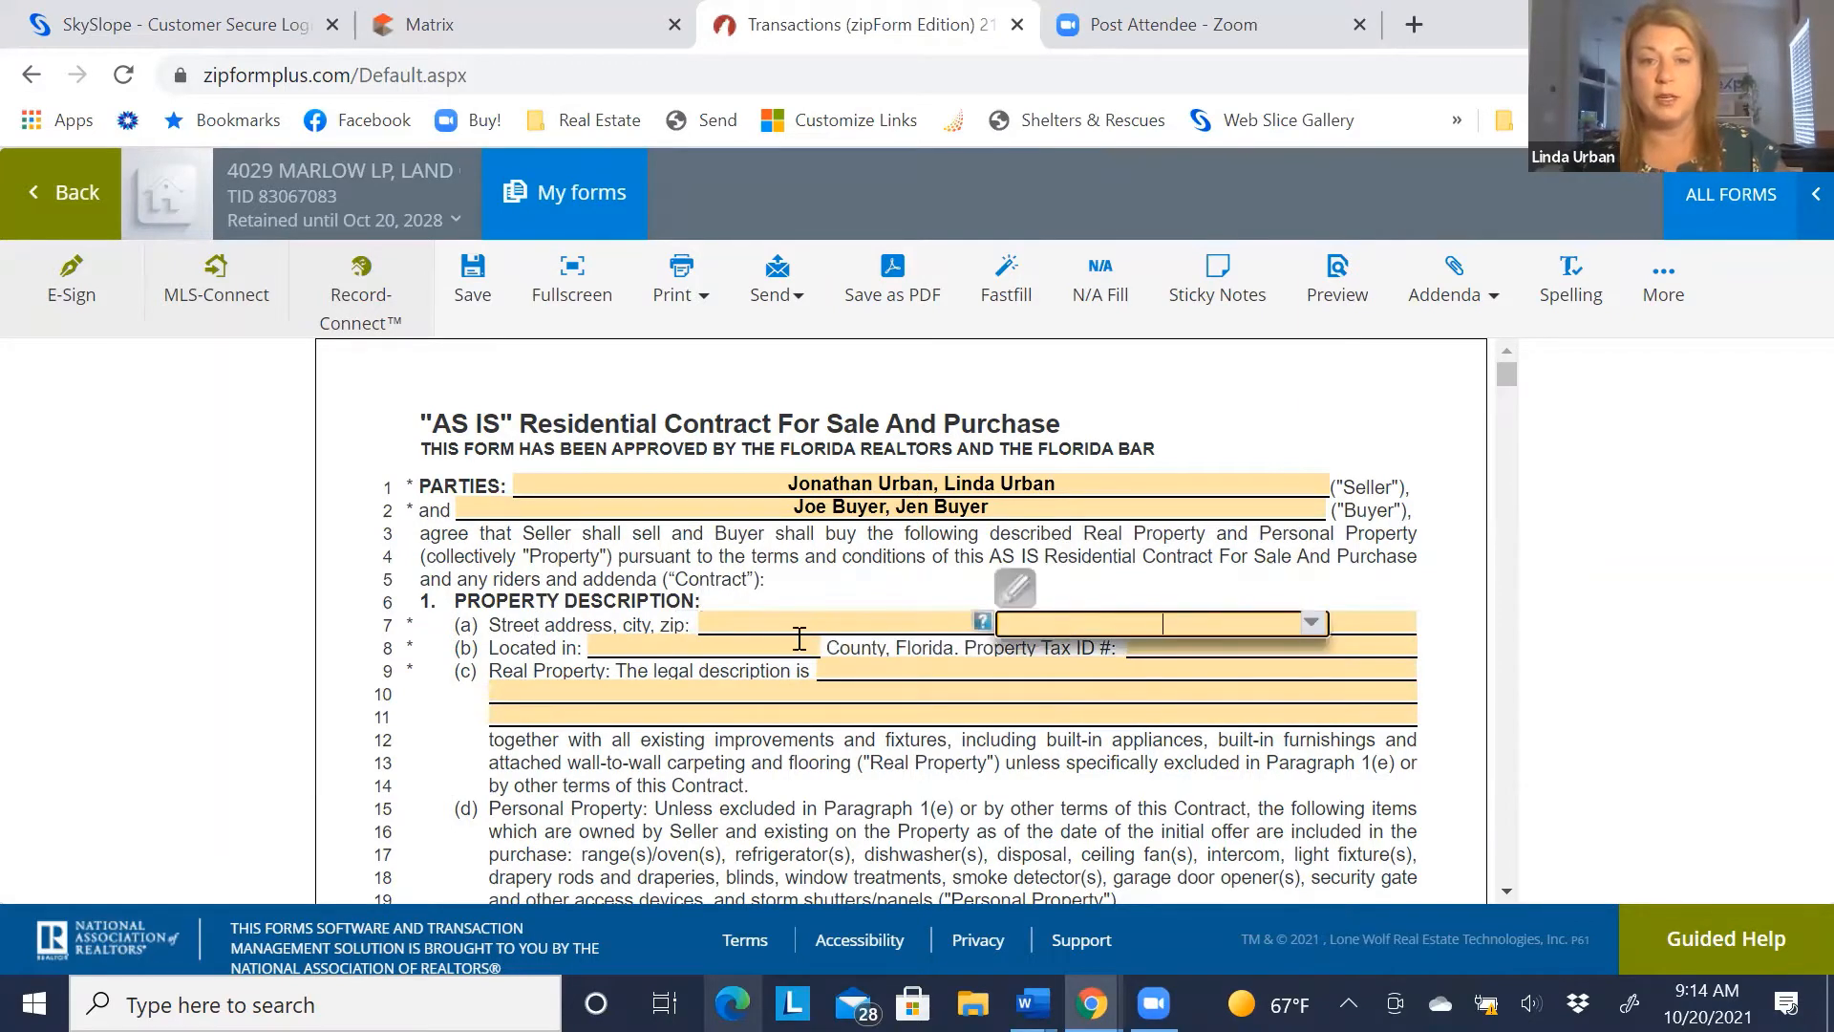
click(720, 619)
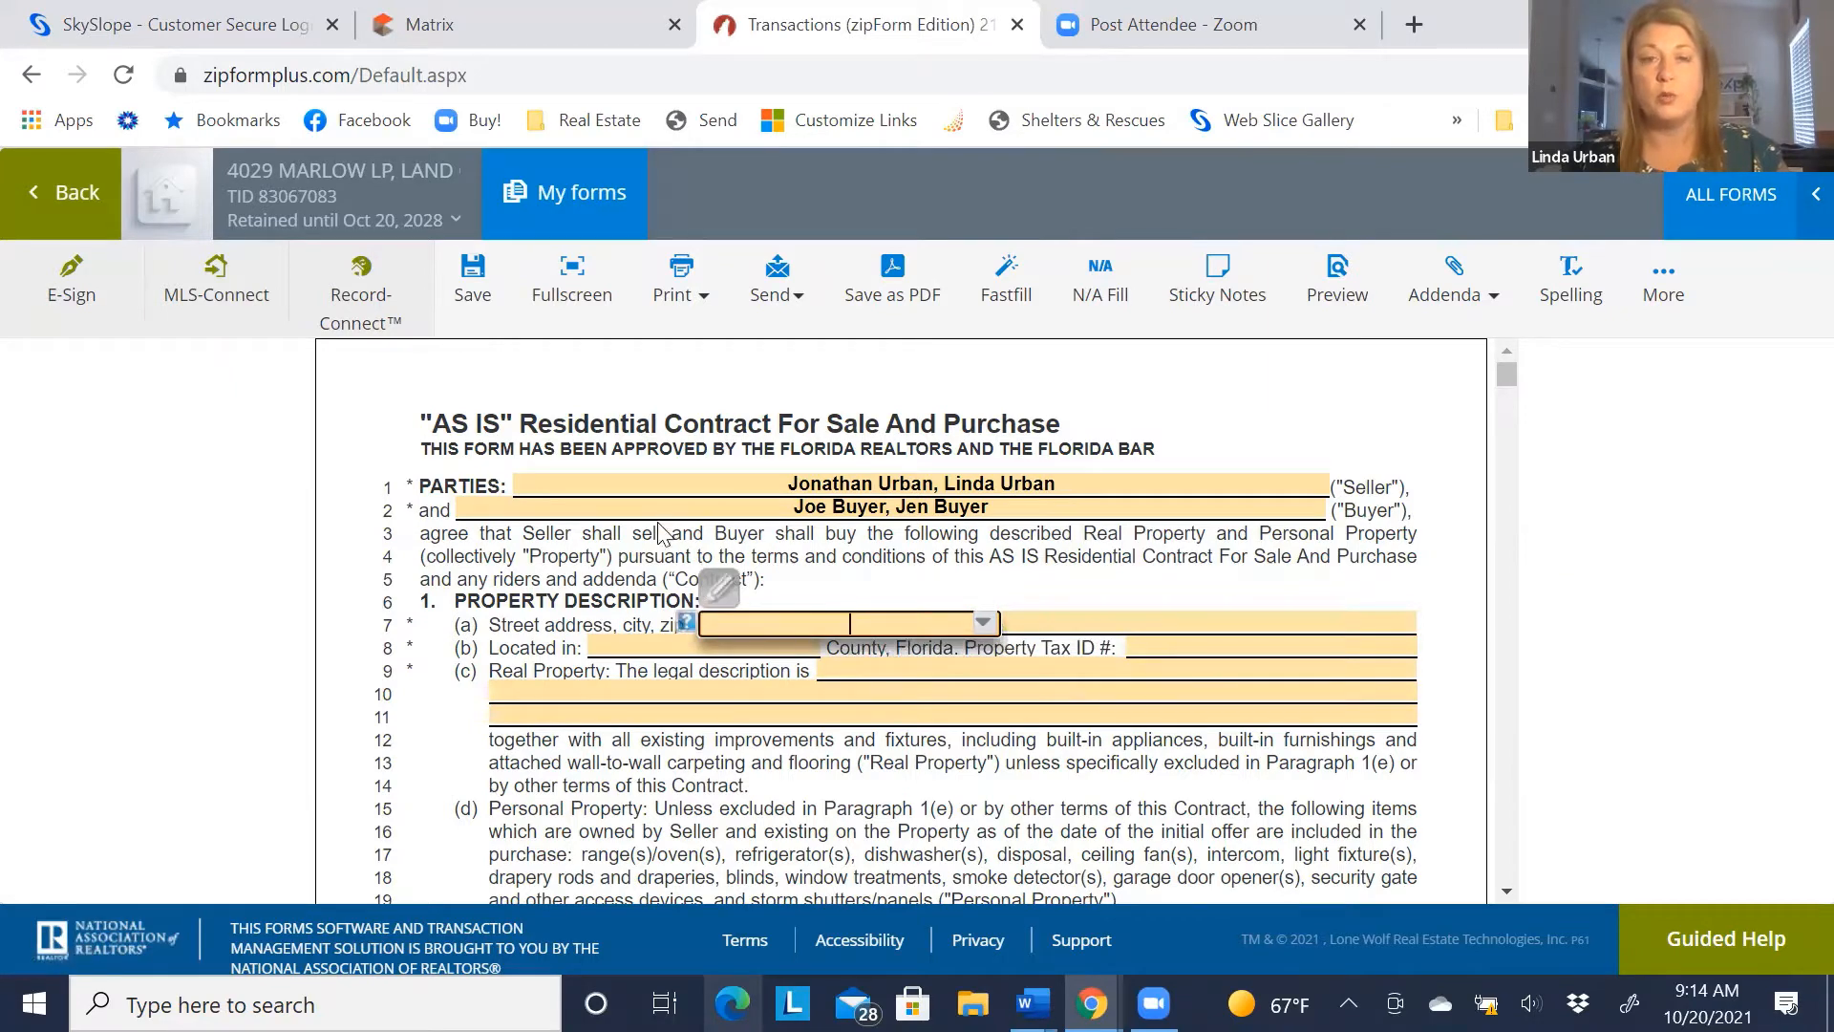
click(504, 23)
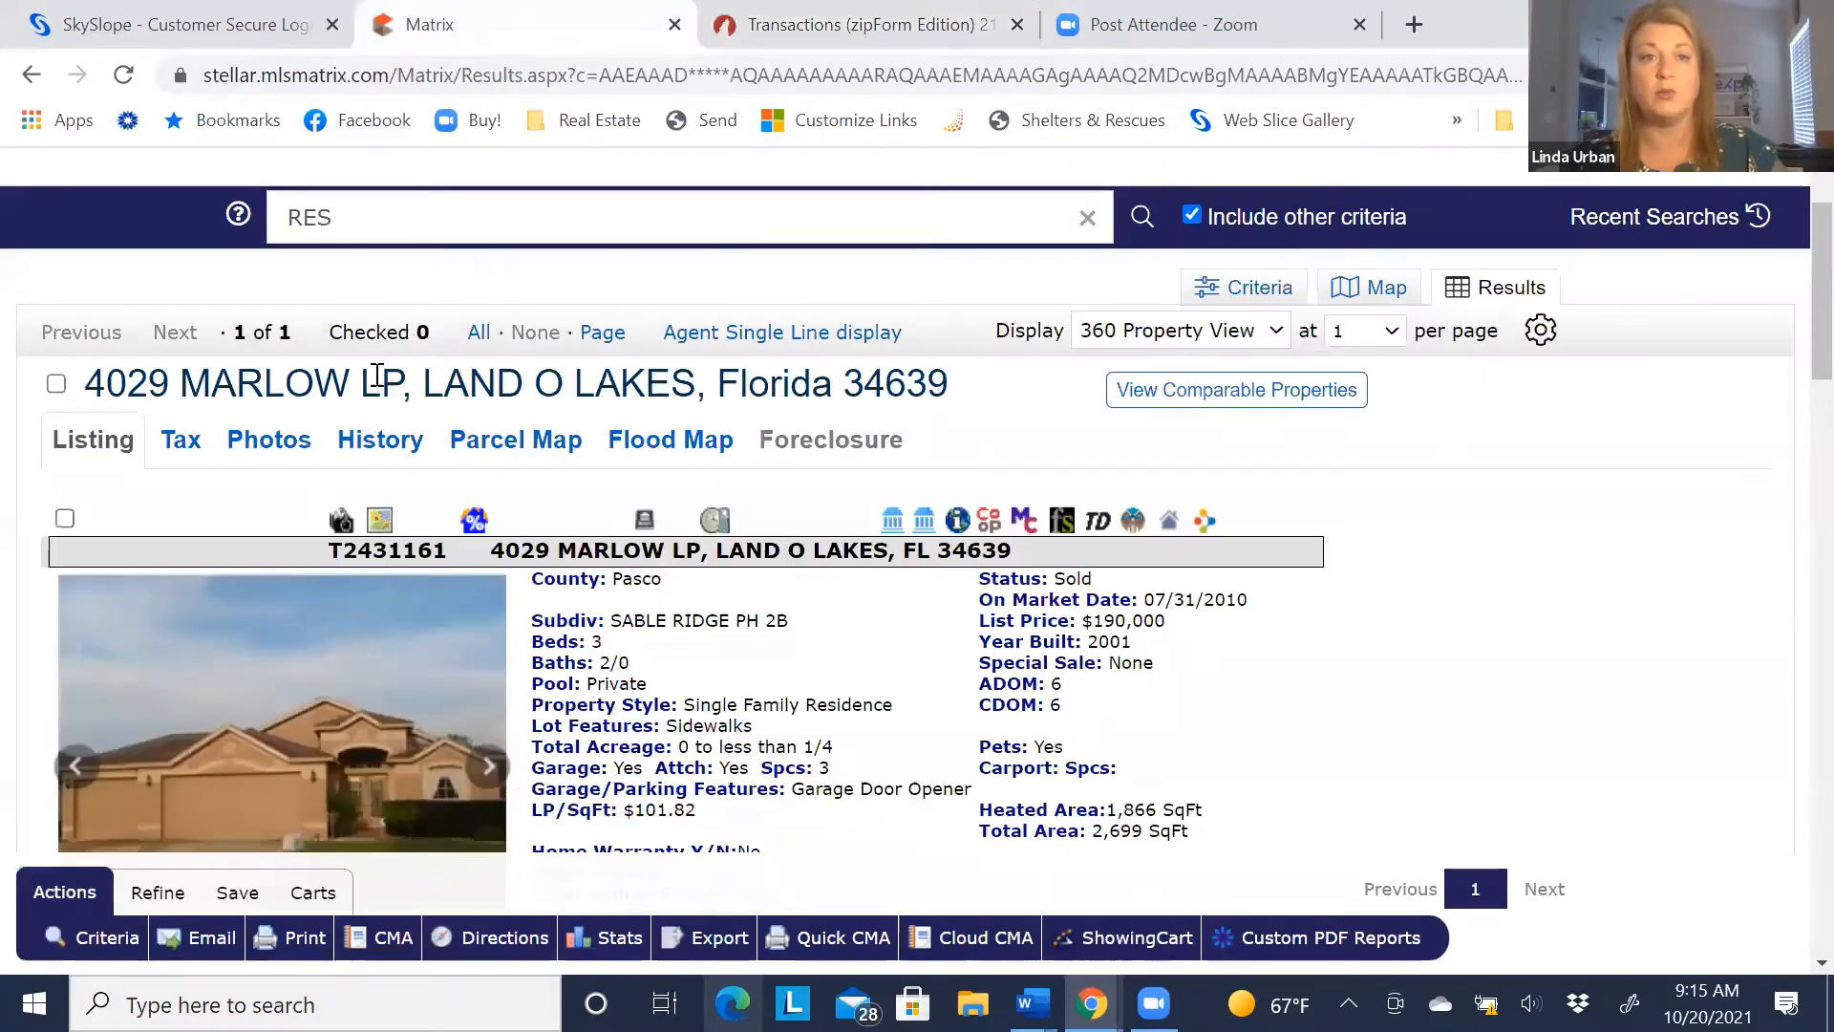
Copy the listing's property address into the contract's street address field
drag(91, 374, 967, 391)
right_click(863, 394)
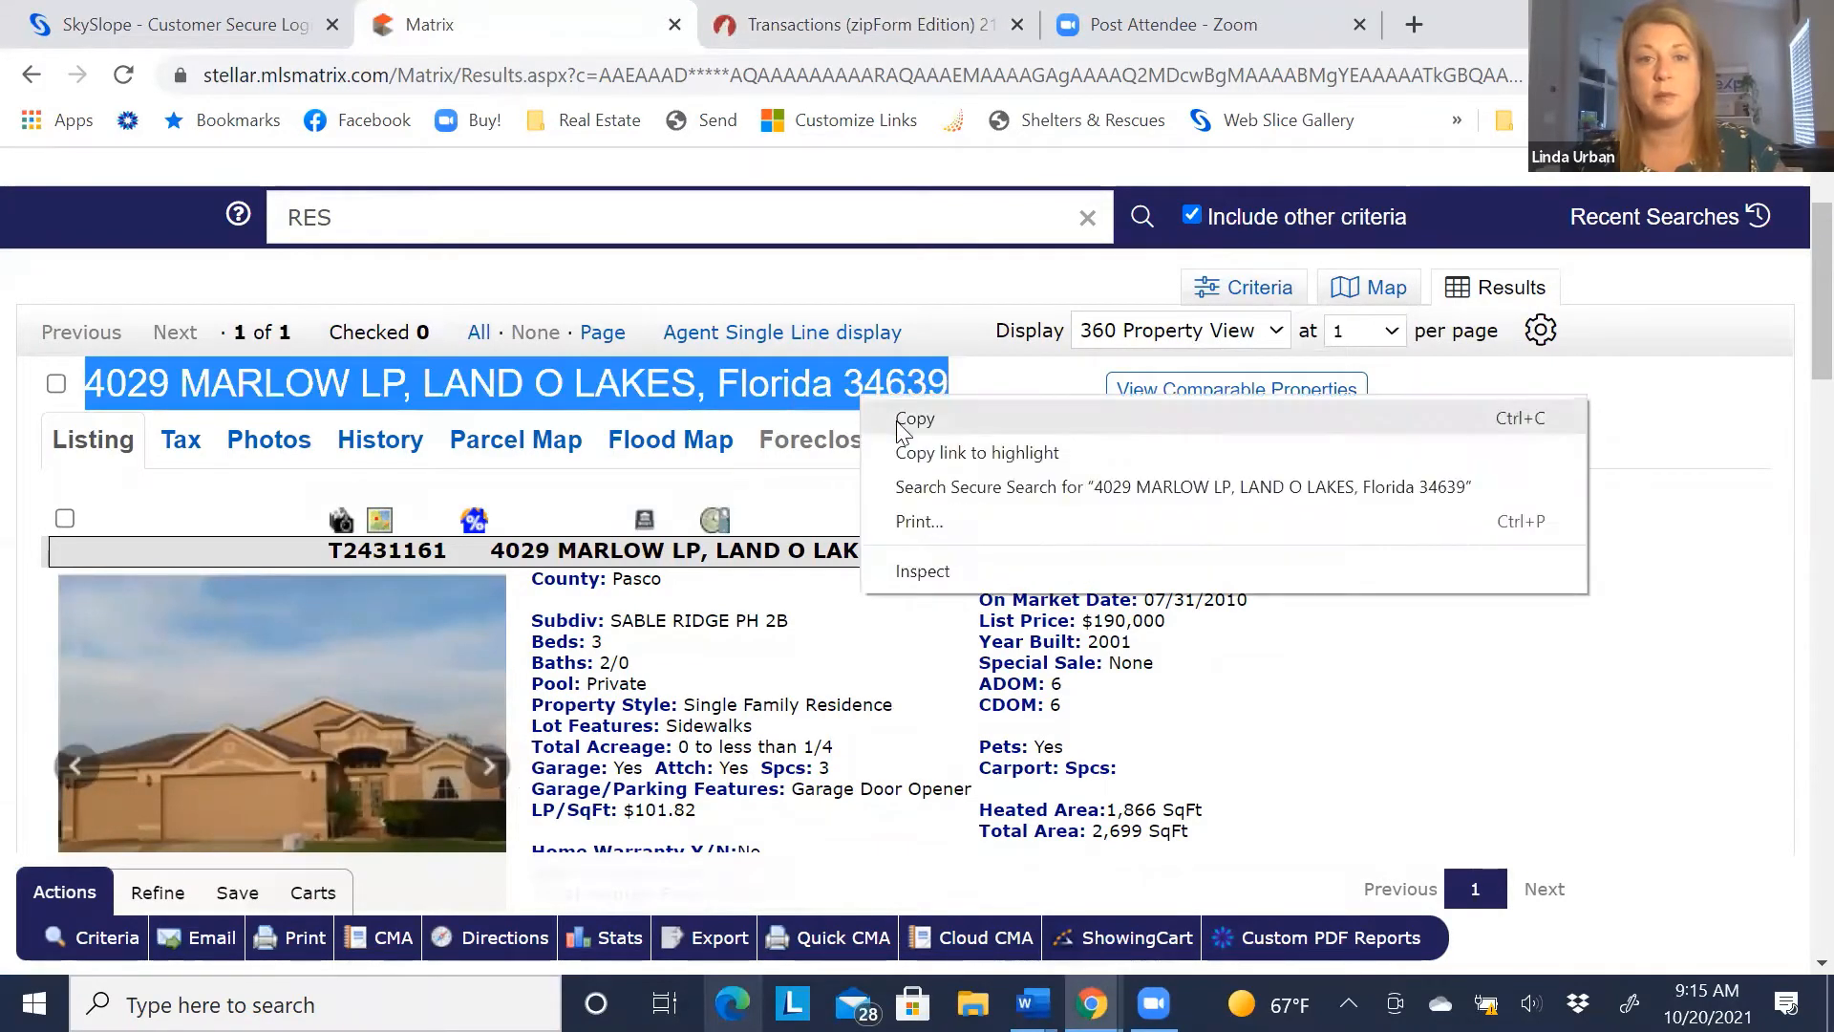
click(905, 417)
click(863, 26)
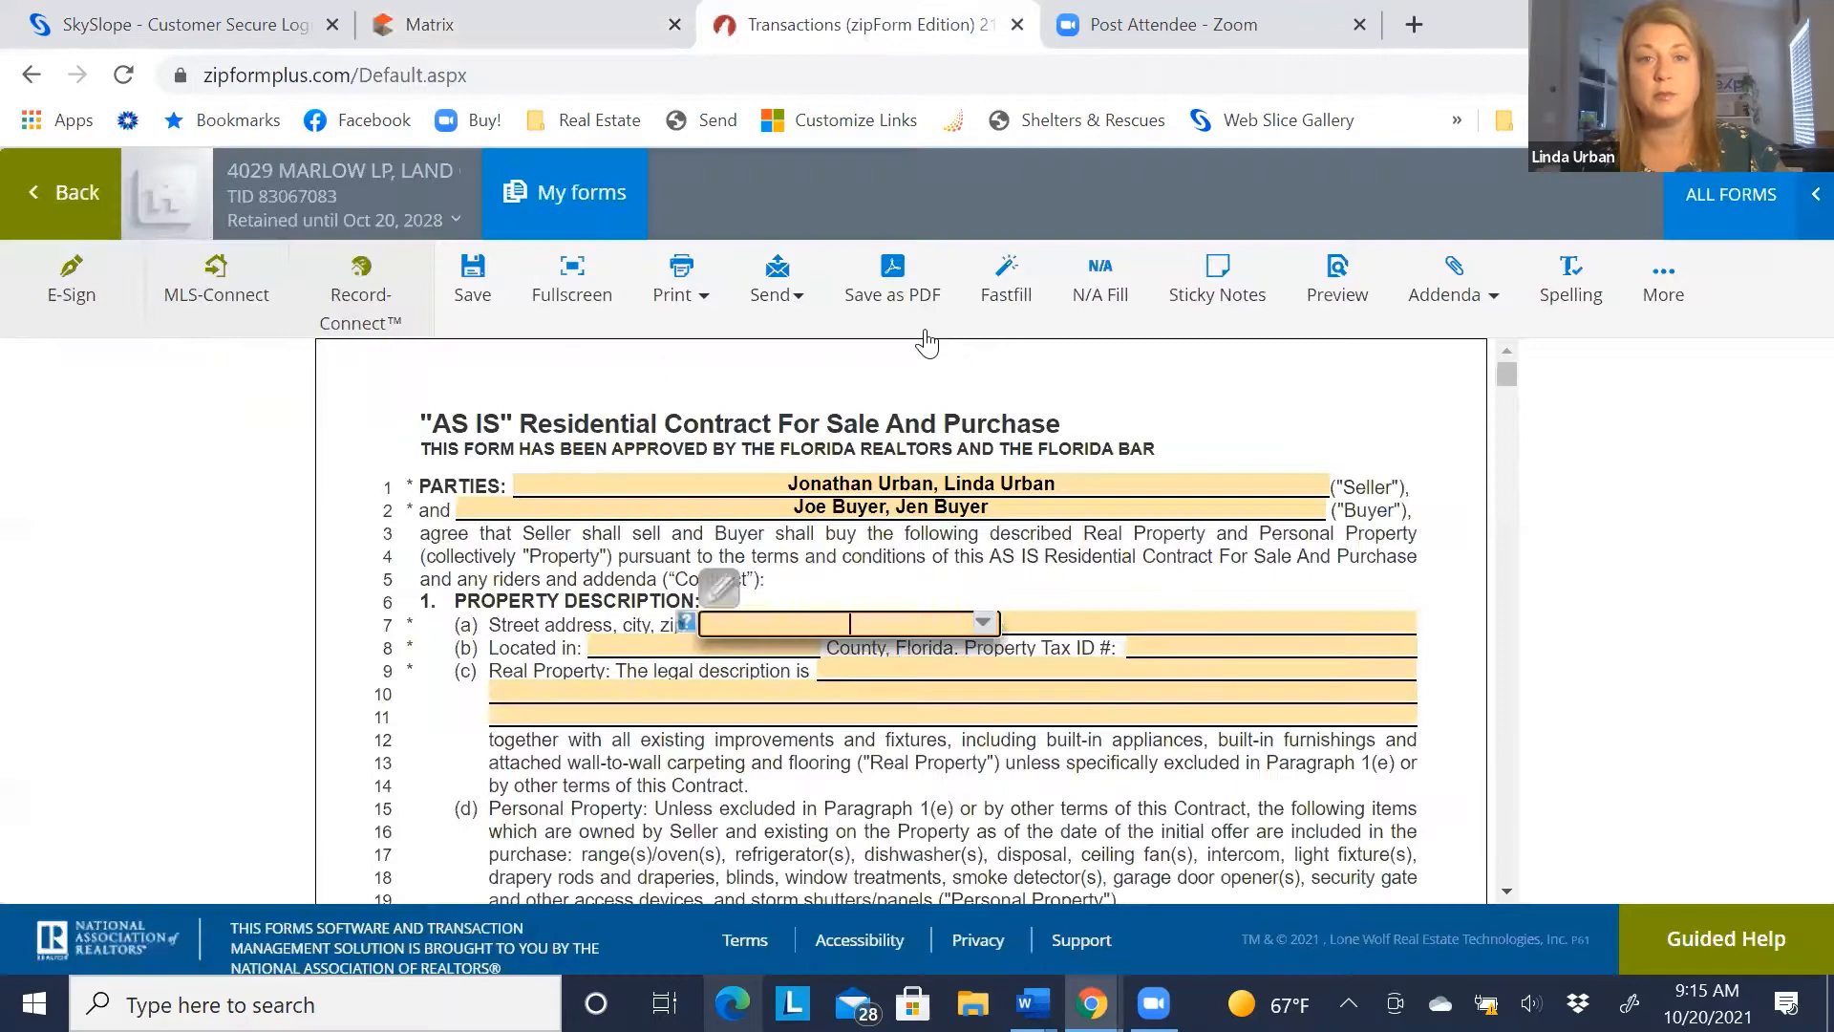
right_click(899, 624)
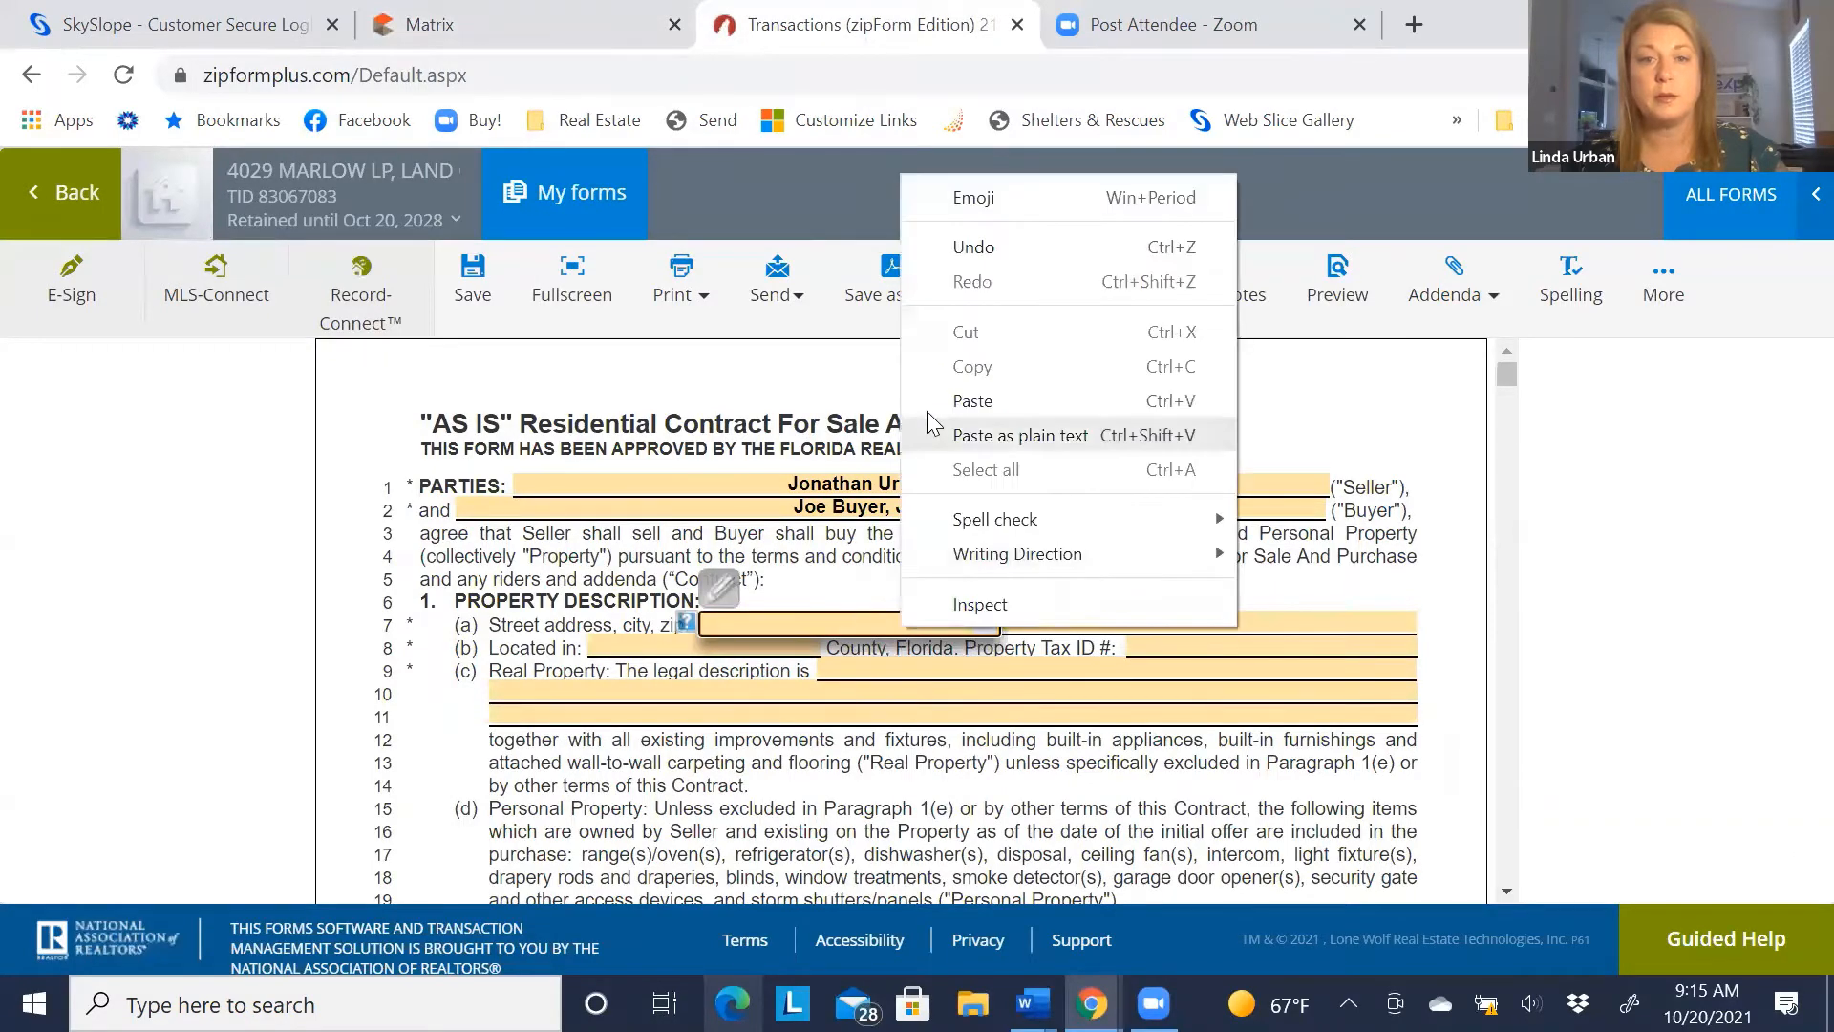
click(950, 397)
click(541, 642)
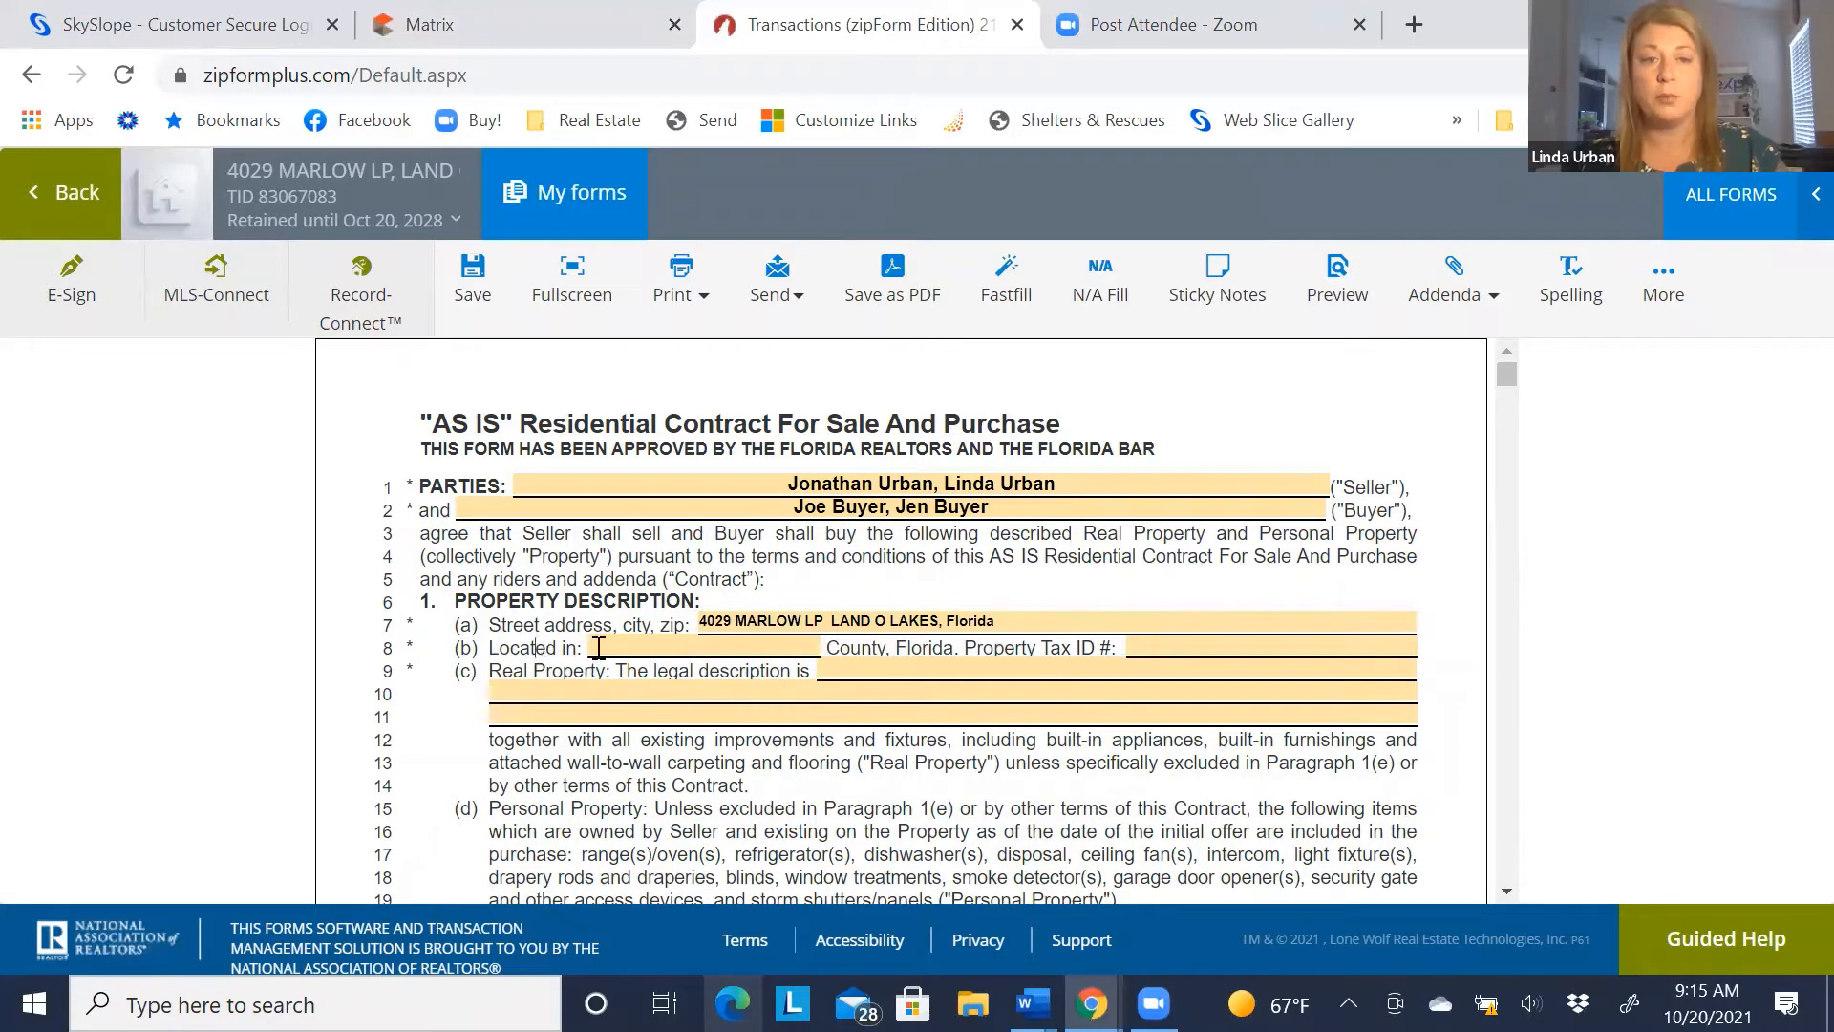
Set the county the property is located in to Pasco
click(633, 644)
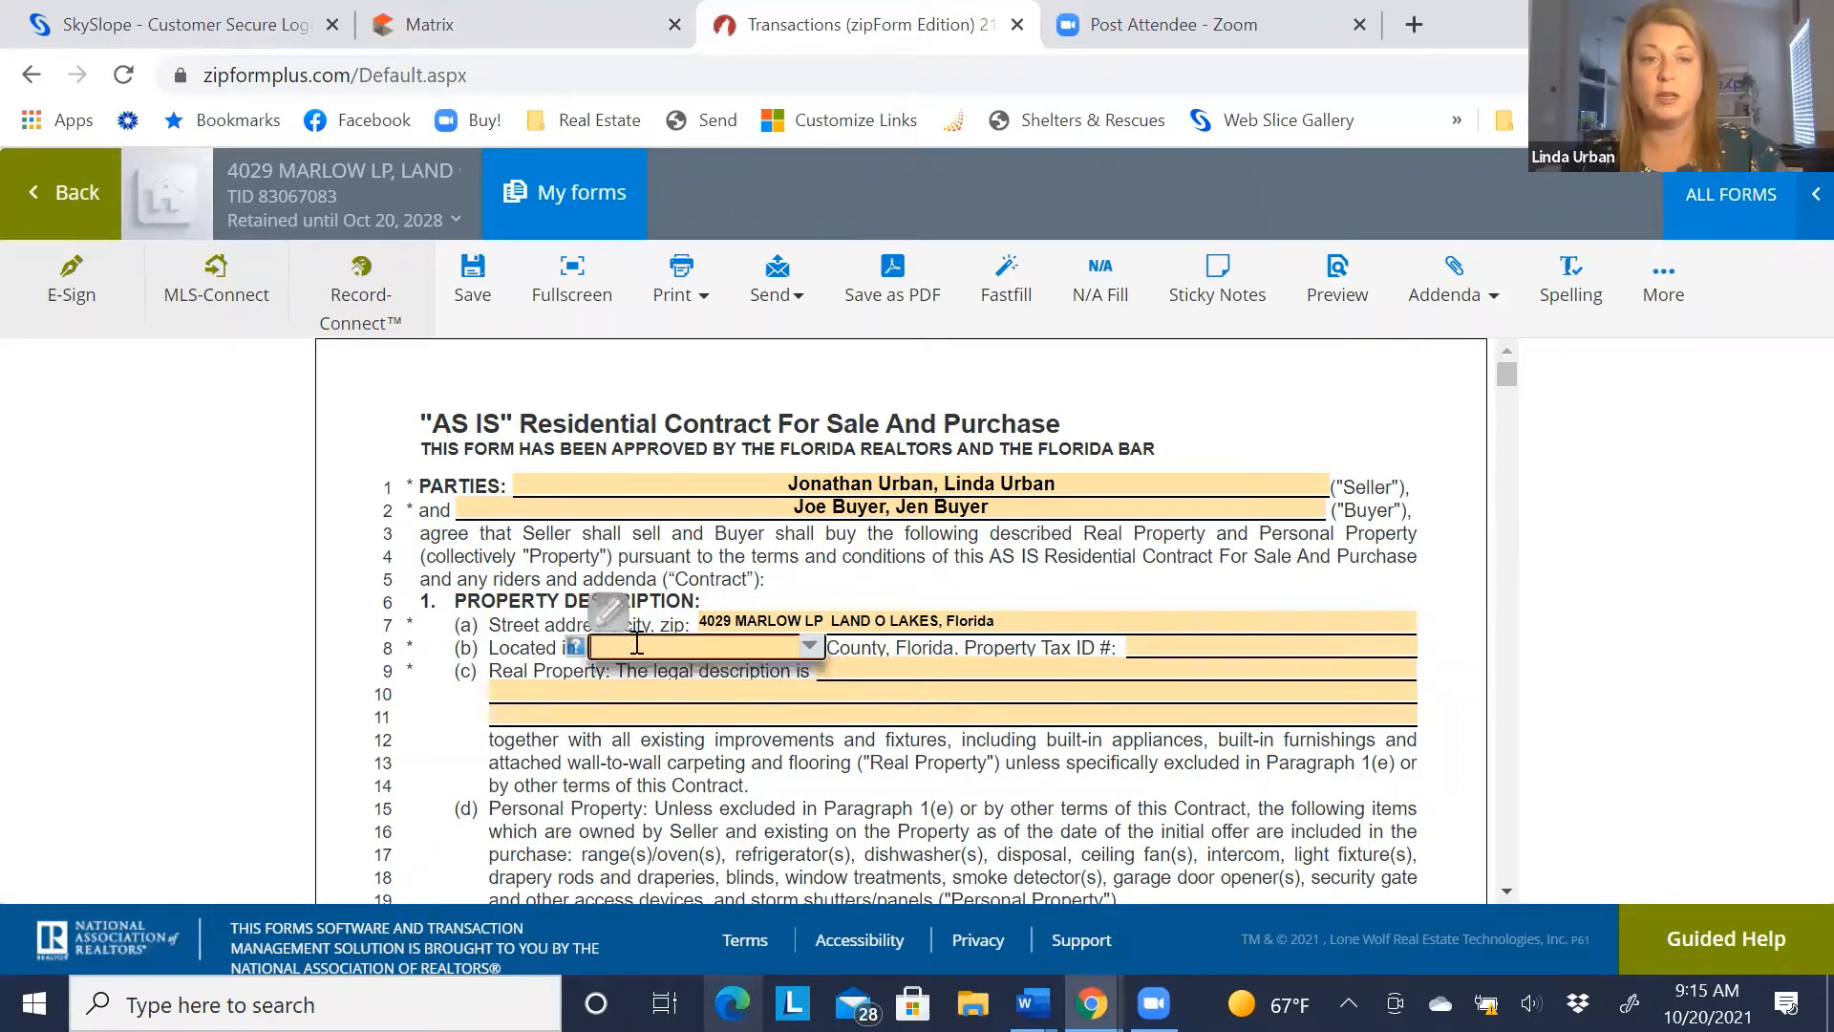
text(Pasco)
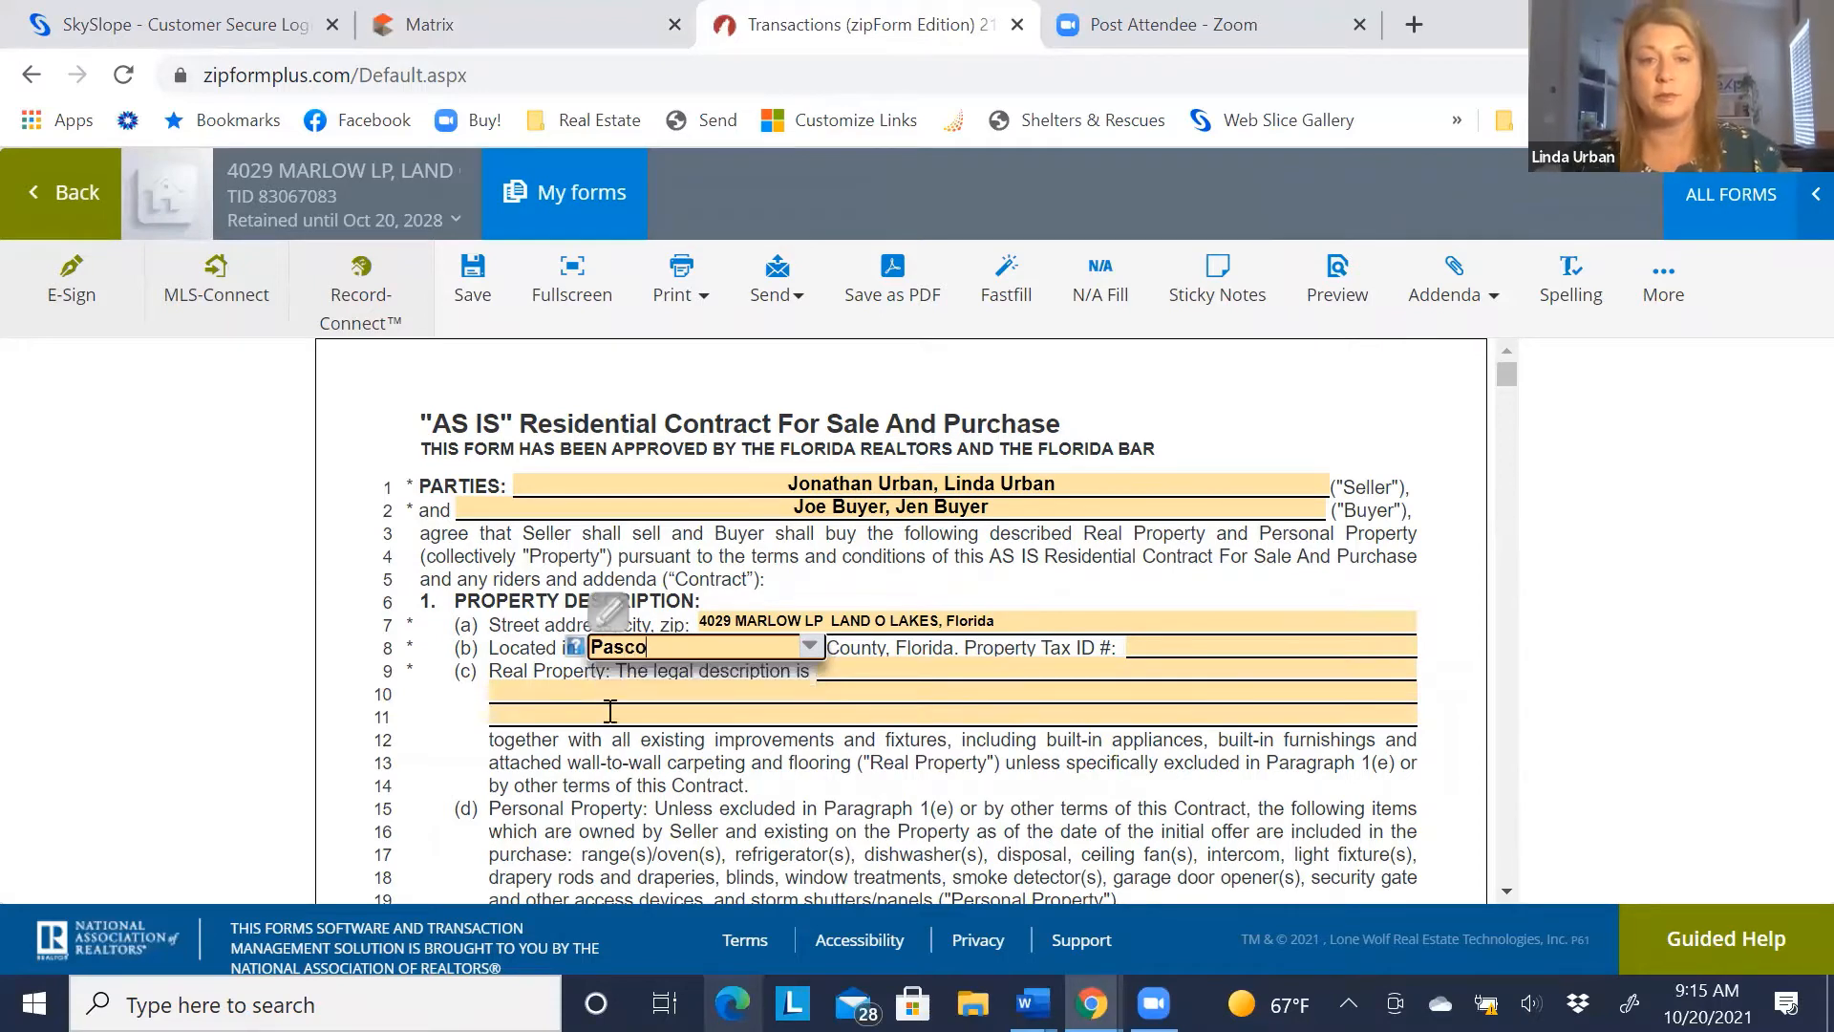
click(1221, 637)
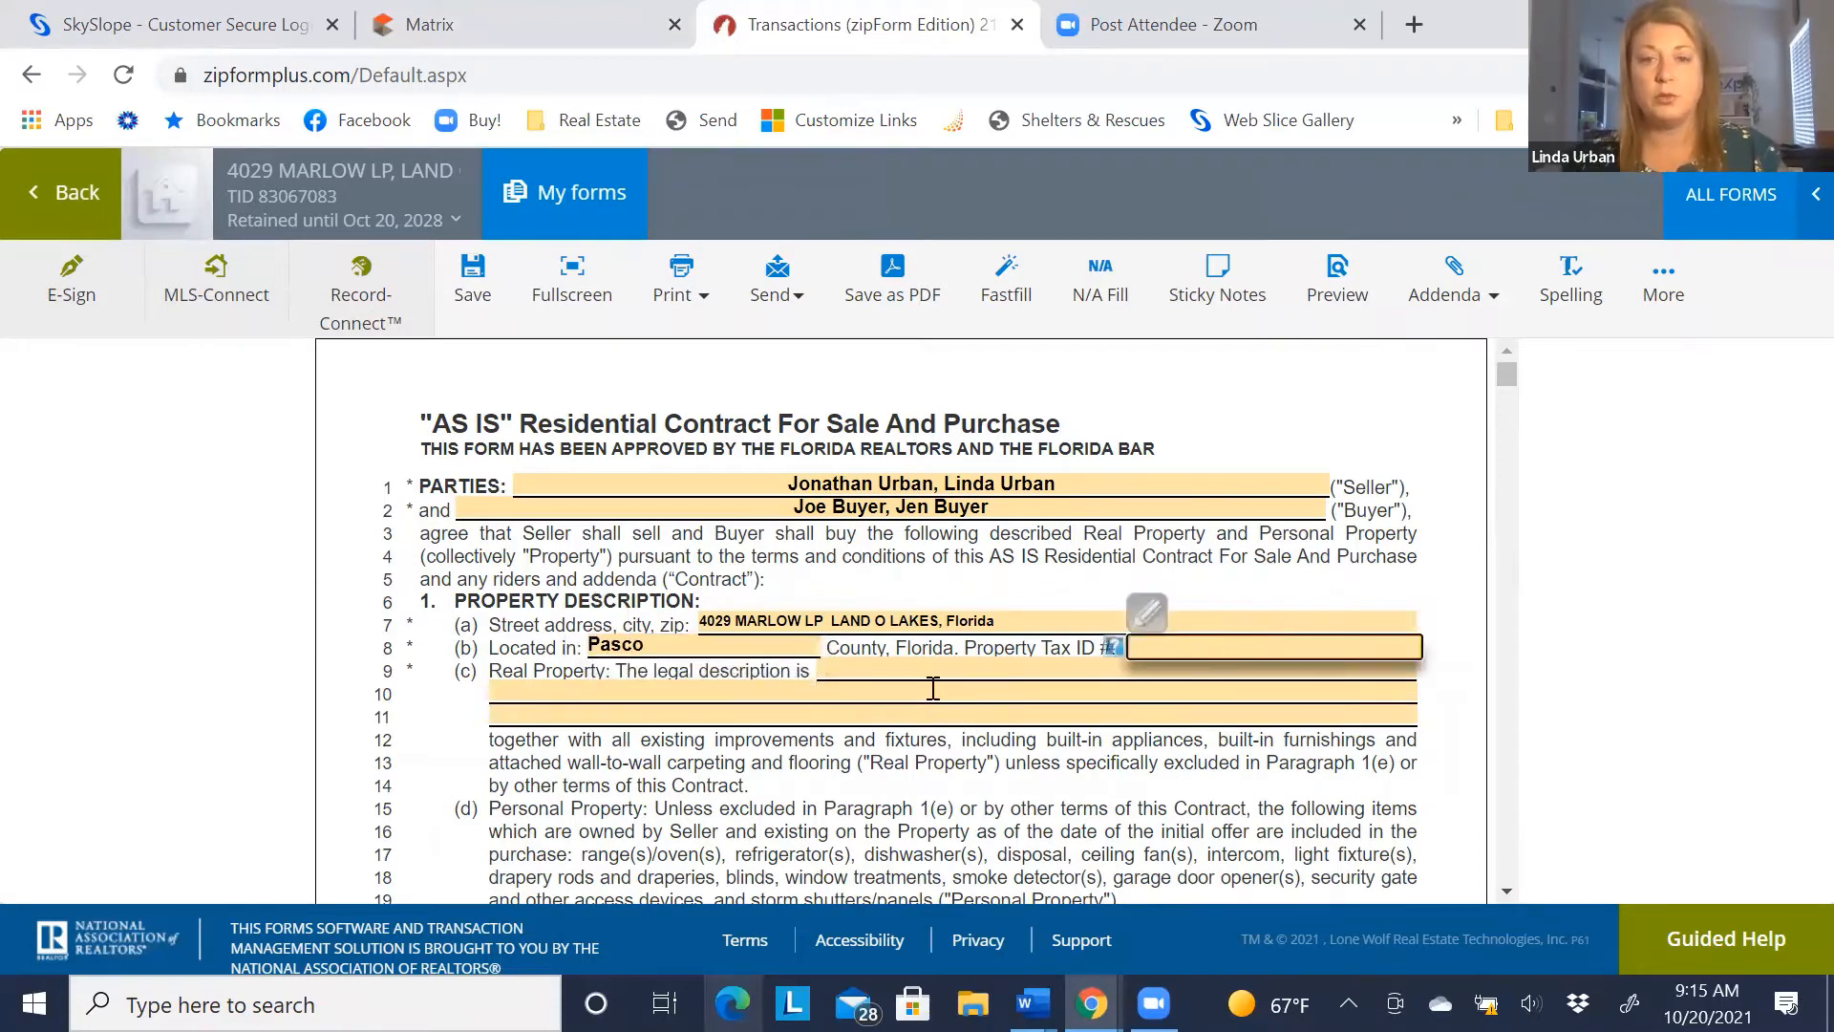
click(430, 24)
scroll(584, 662, down, 1)
scroll(585, 662, down, 6)
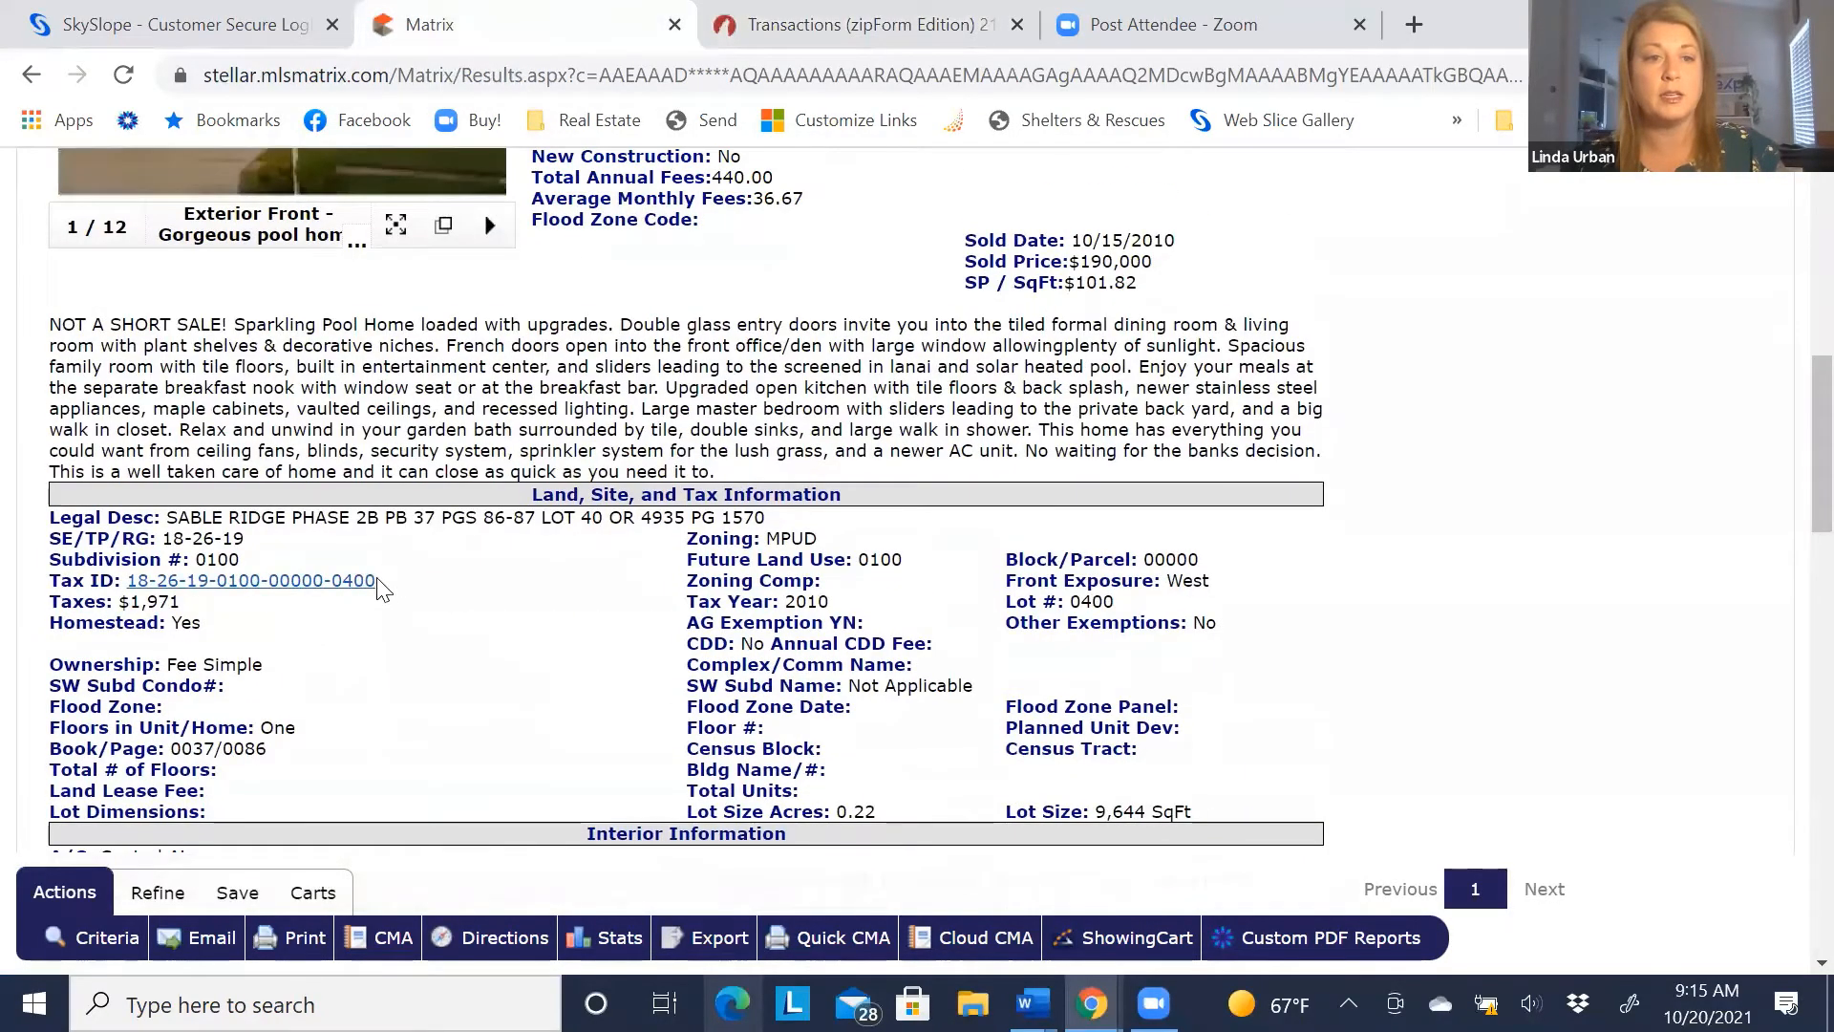
drag(382, 580, 126, 581)
right_click(167, 578)
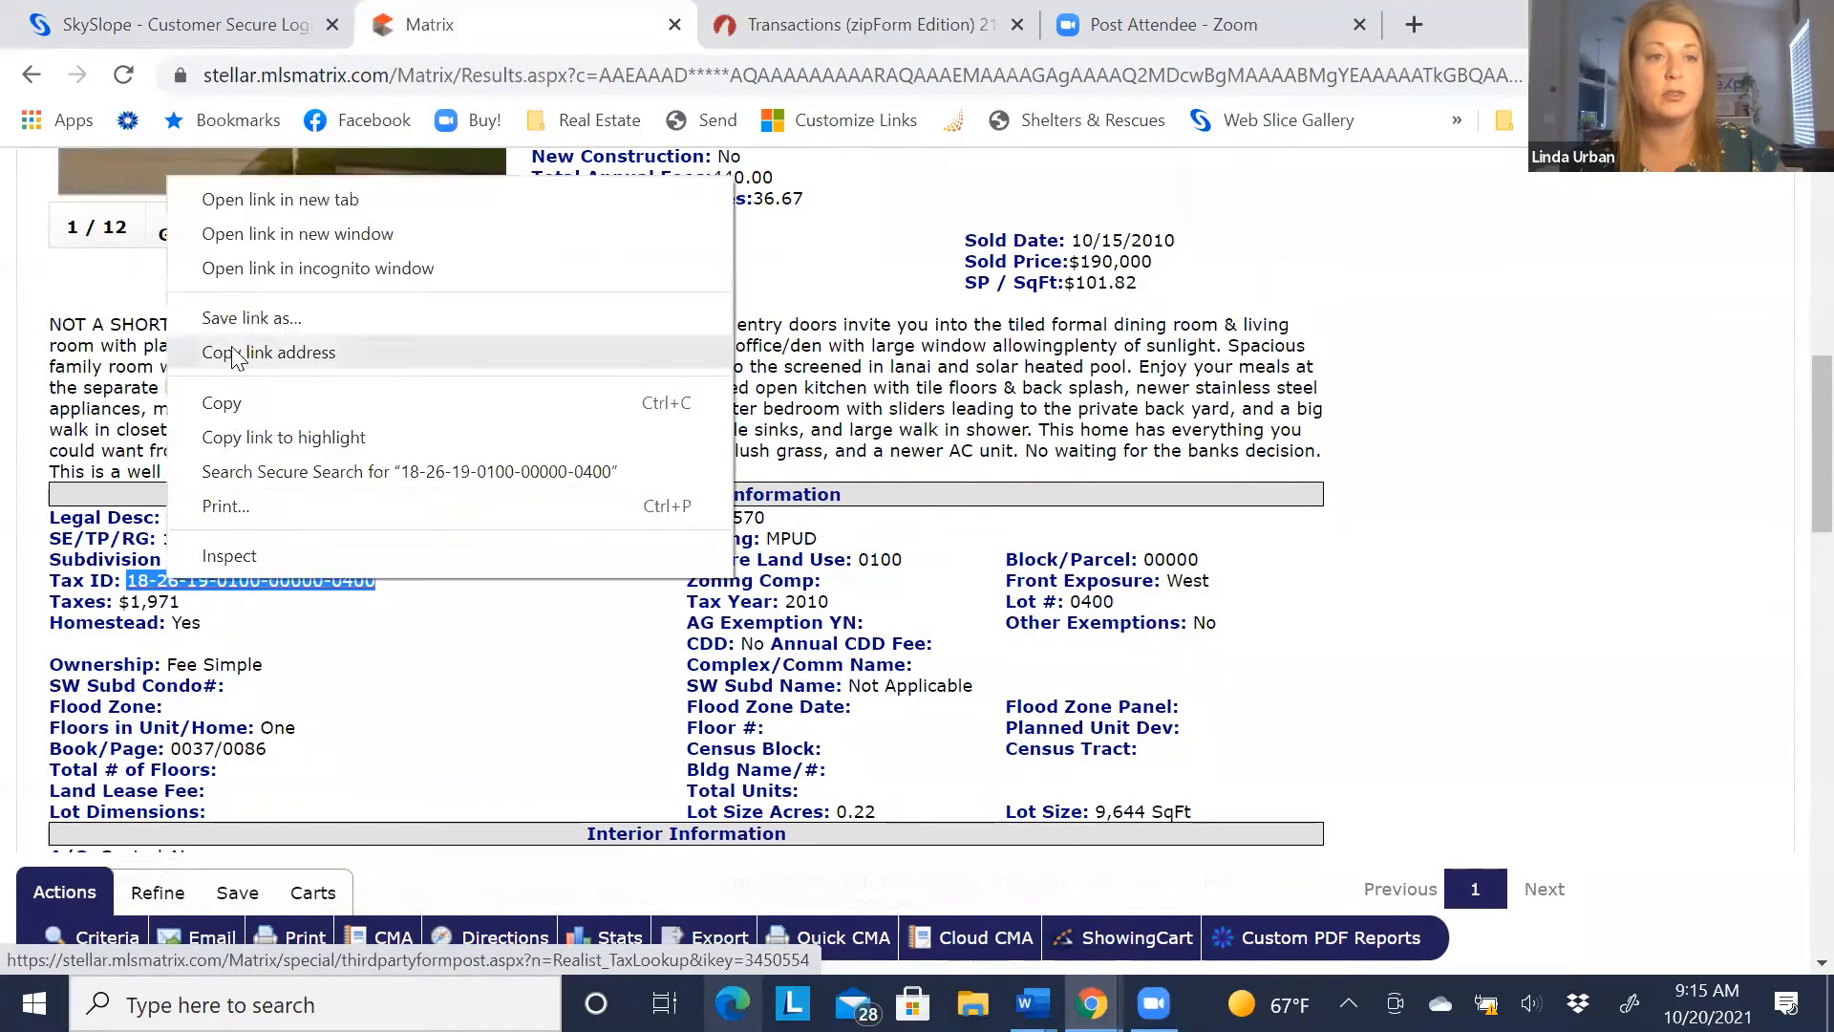
click(869, 31)
right_click(1200, 647)
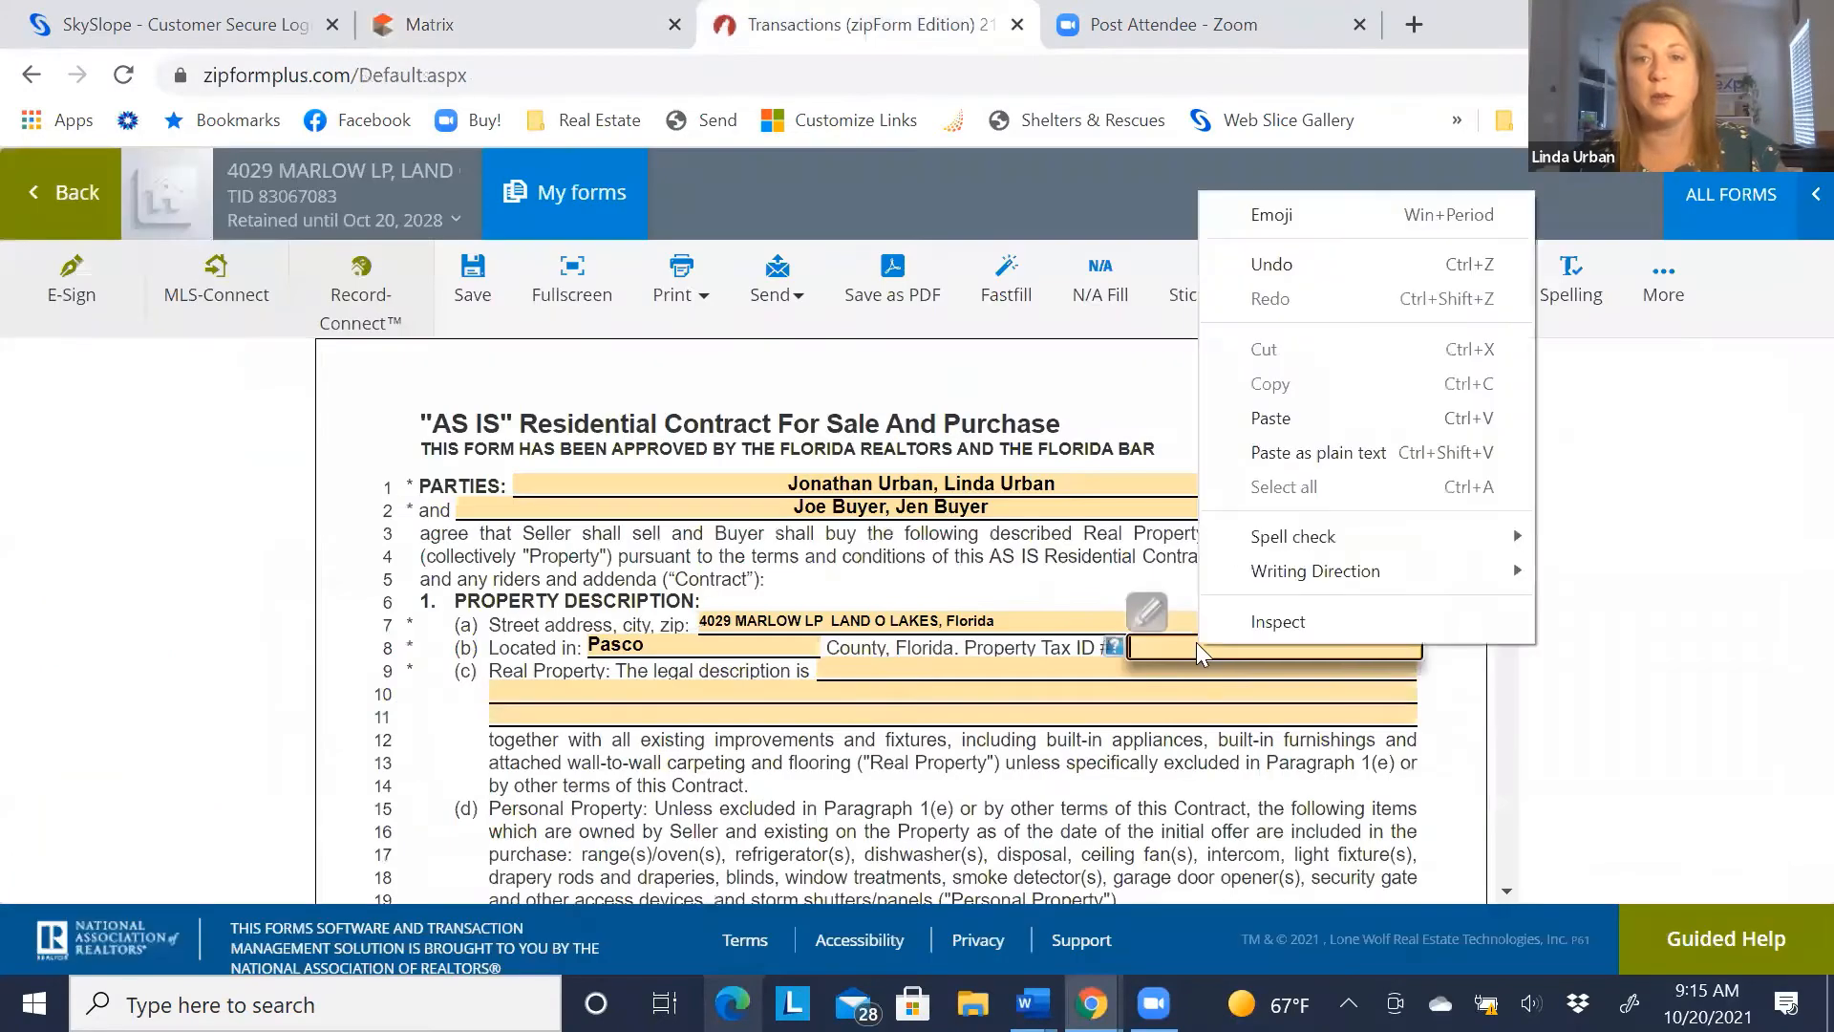
click(1272, 420)
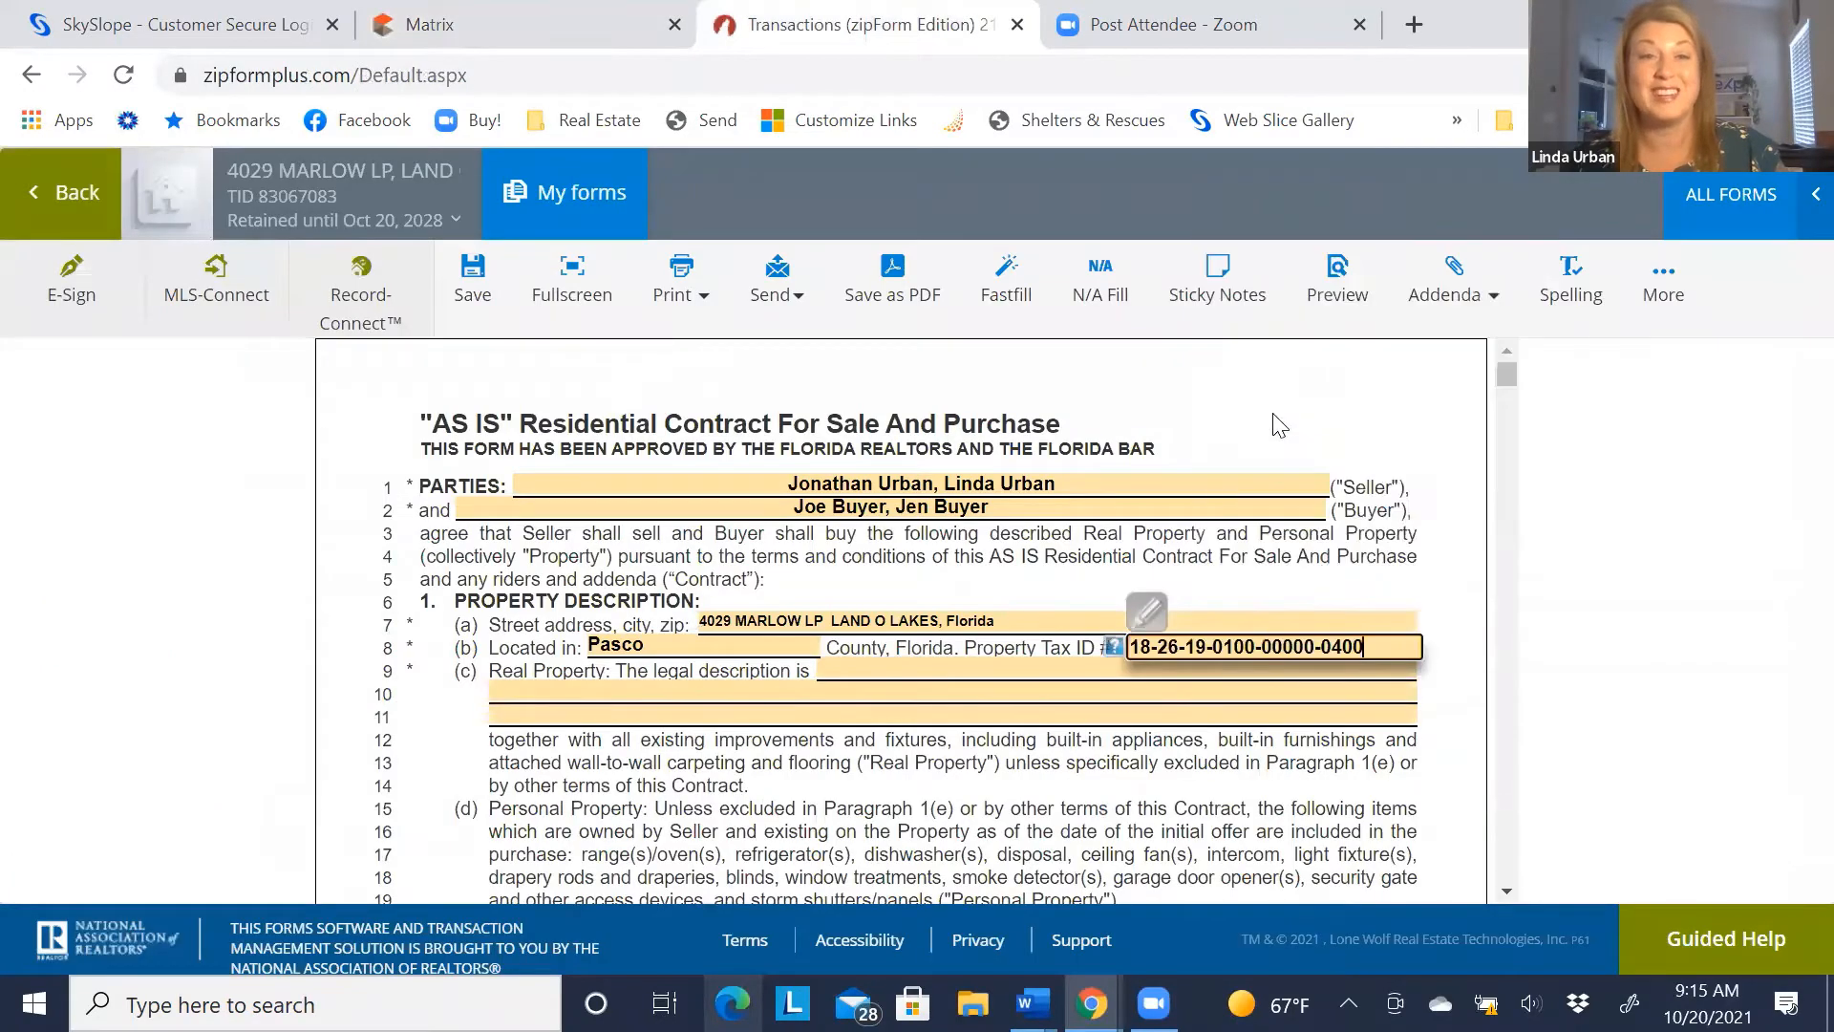
click(848, 661)
Copy the SABLE RIDGE PHASE 2B LOT 40 legal description from the listing into the contract
click(477, 21)
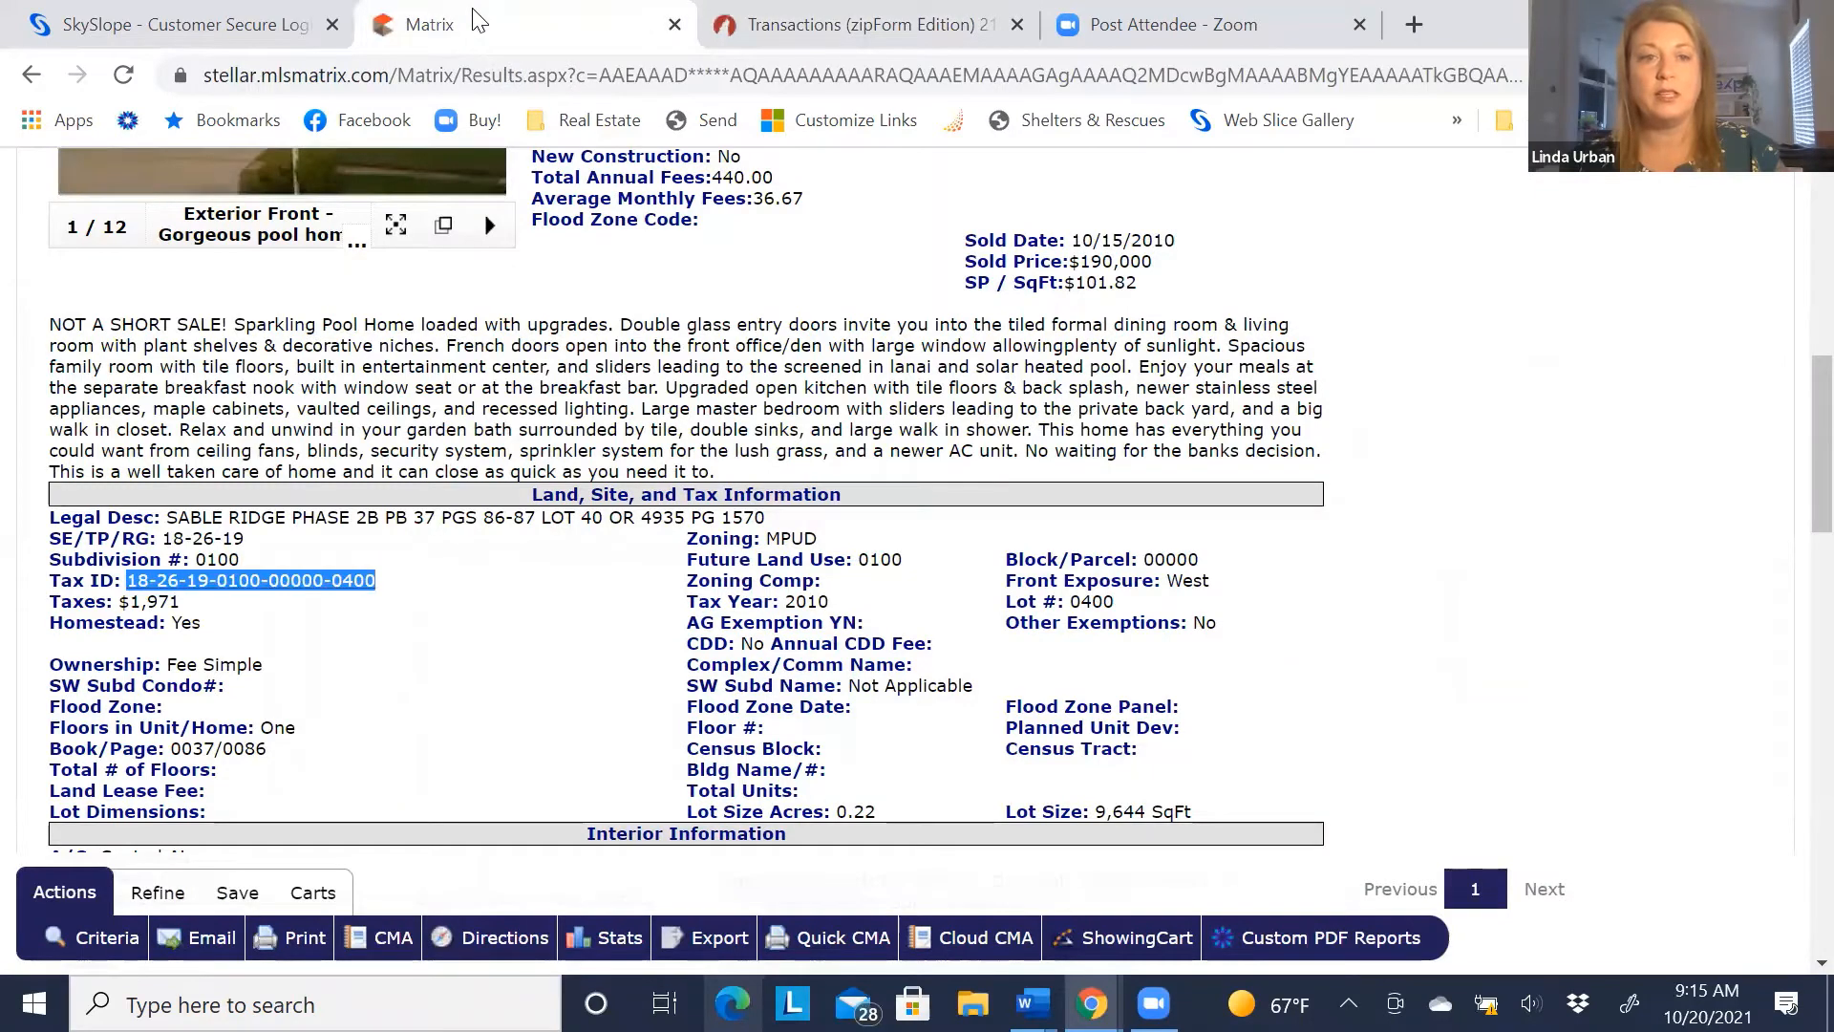
drag(166, 517, 776, 519)
right_click(634, 521)
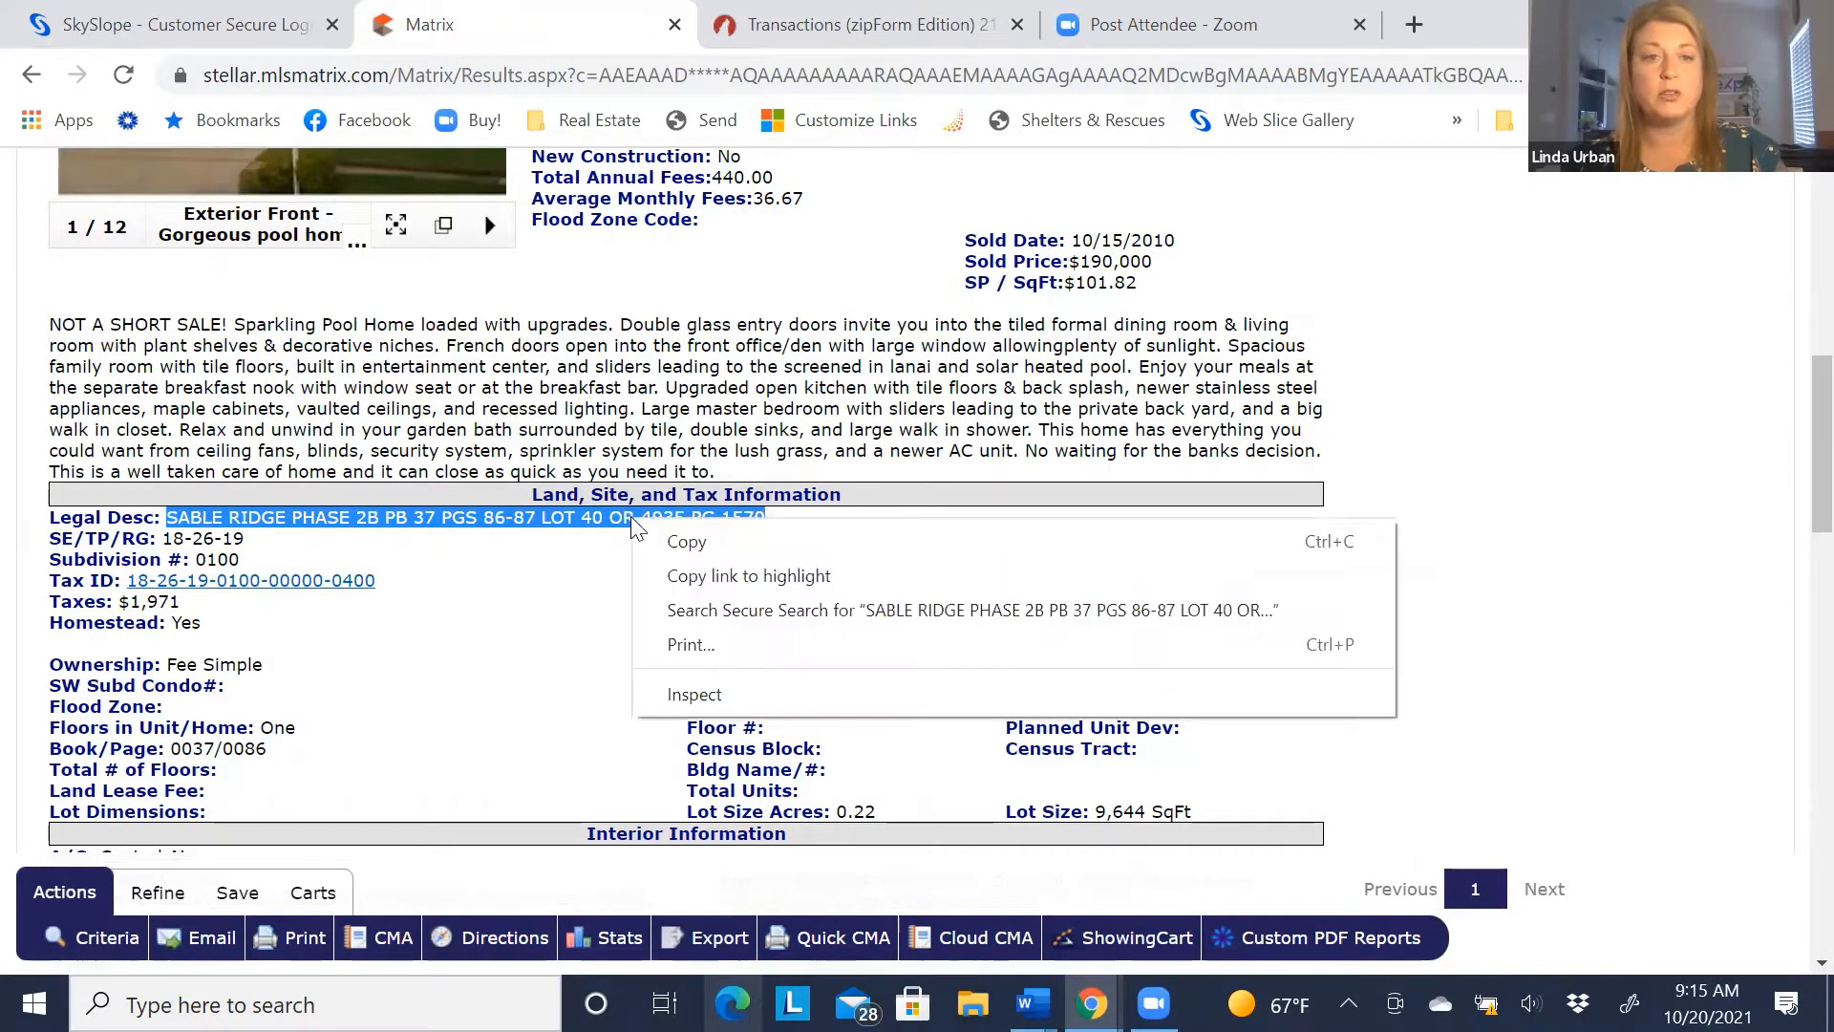
click(684, 546)
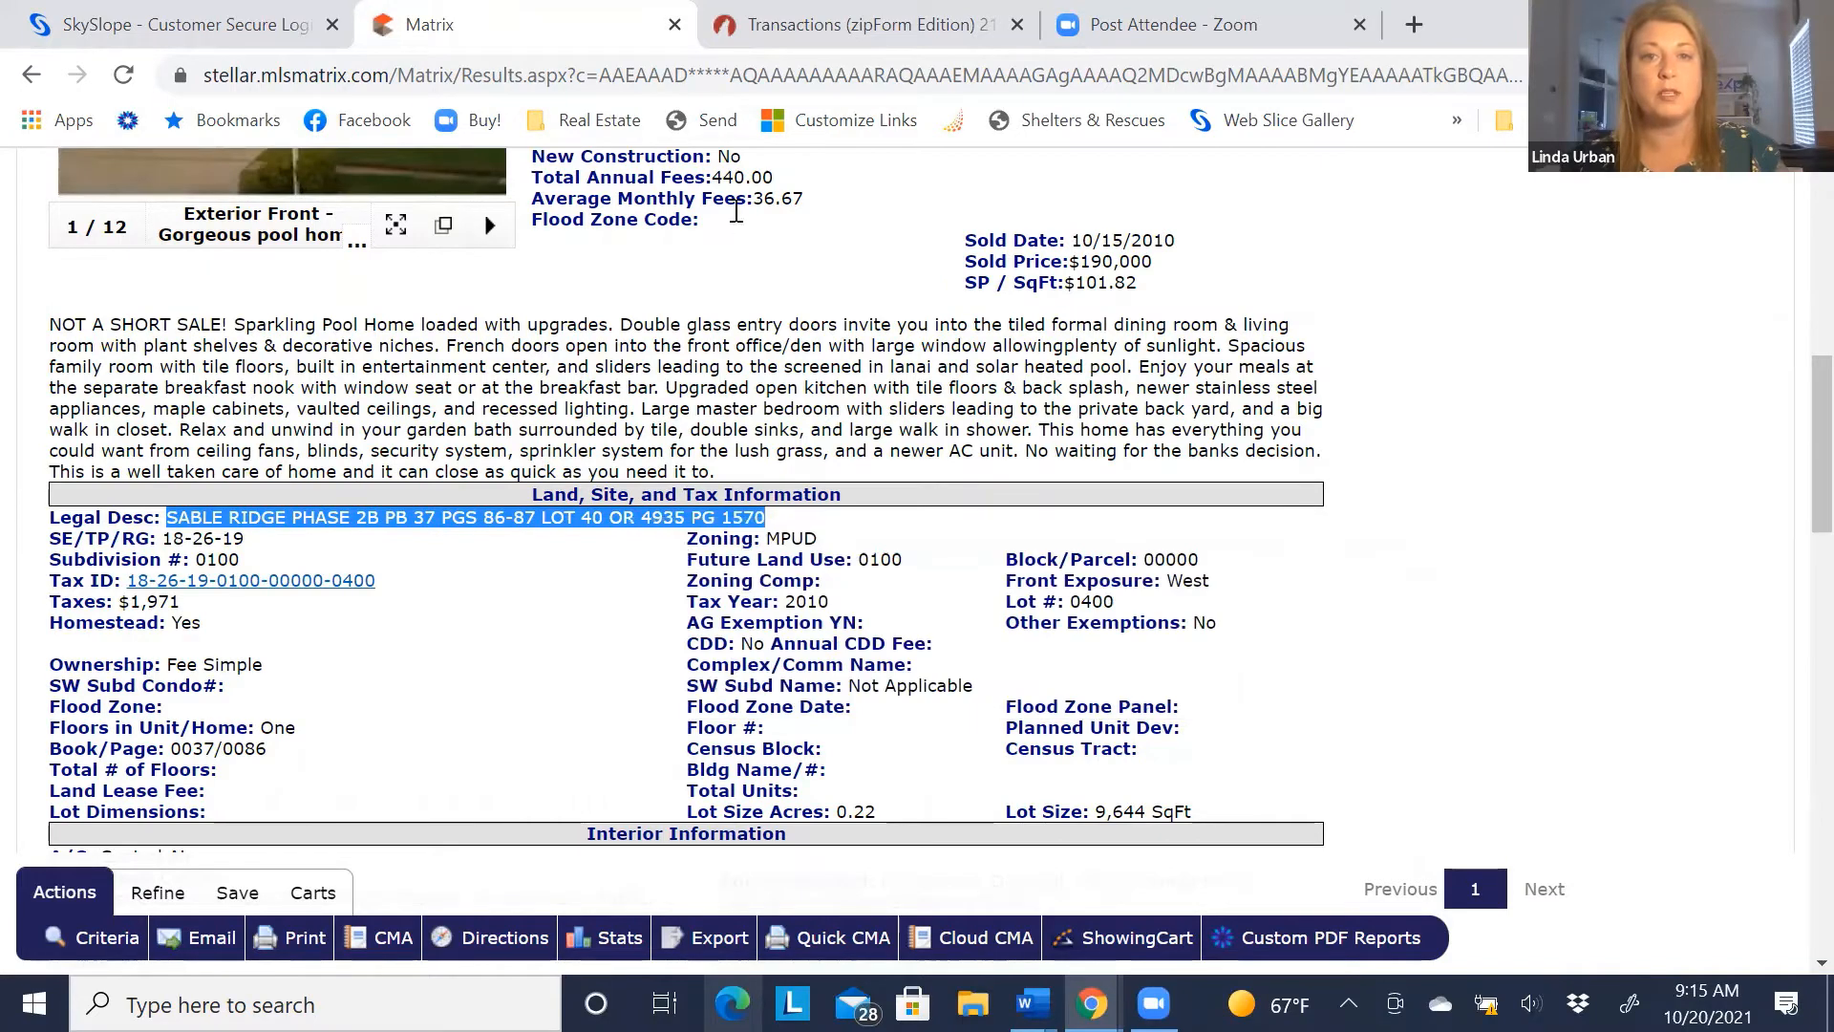
click(827, 26)
right_click(767, 697)
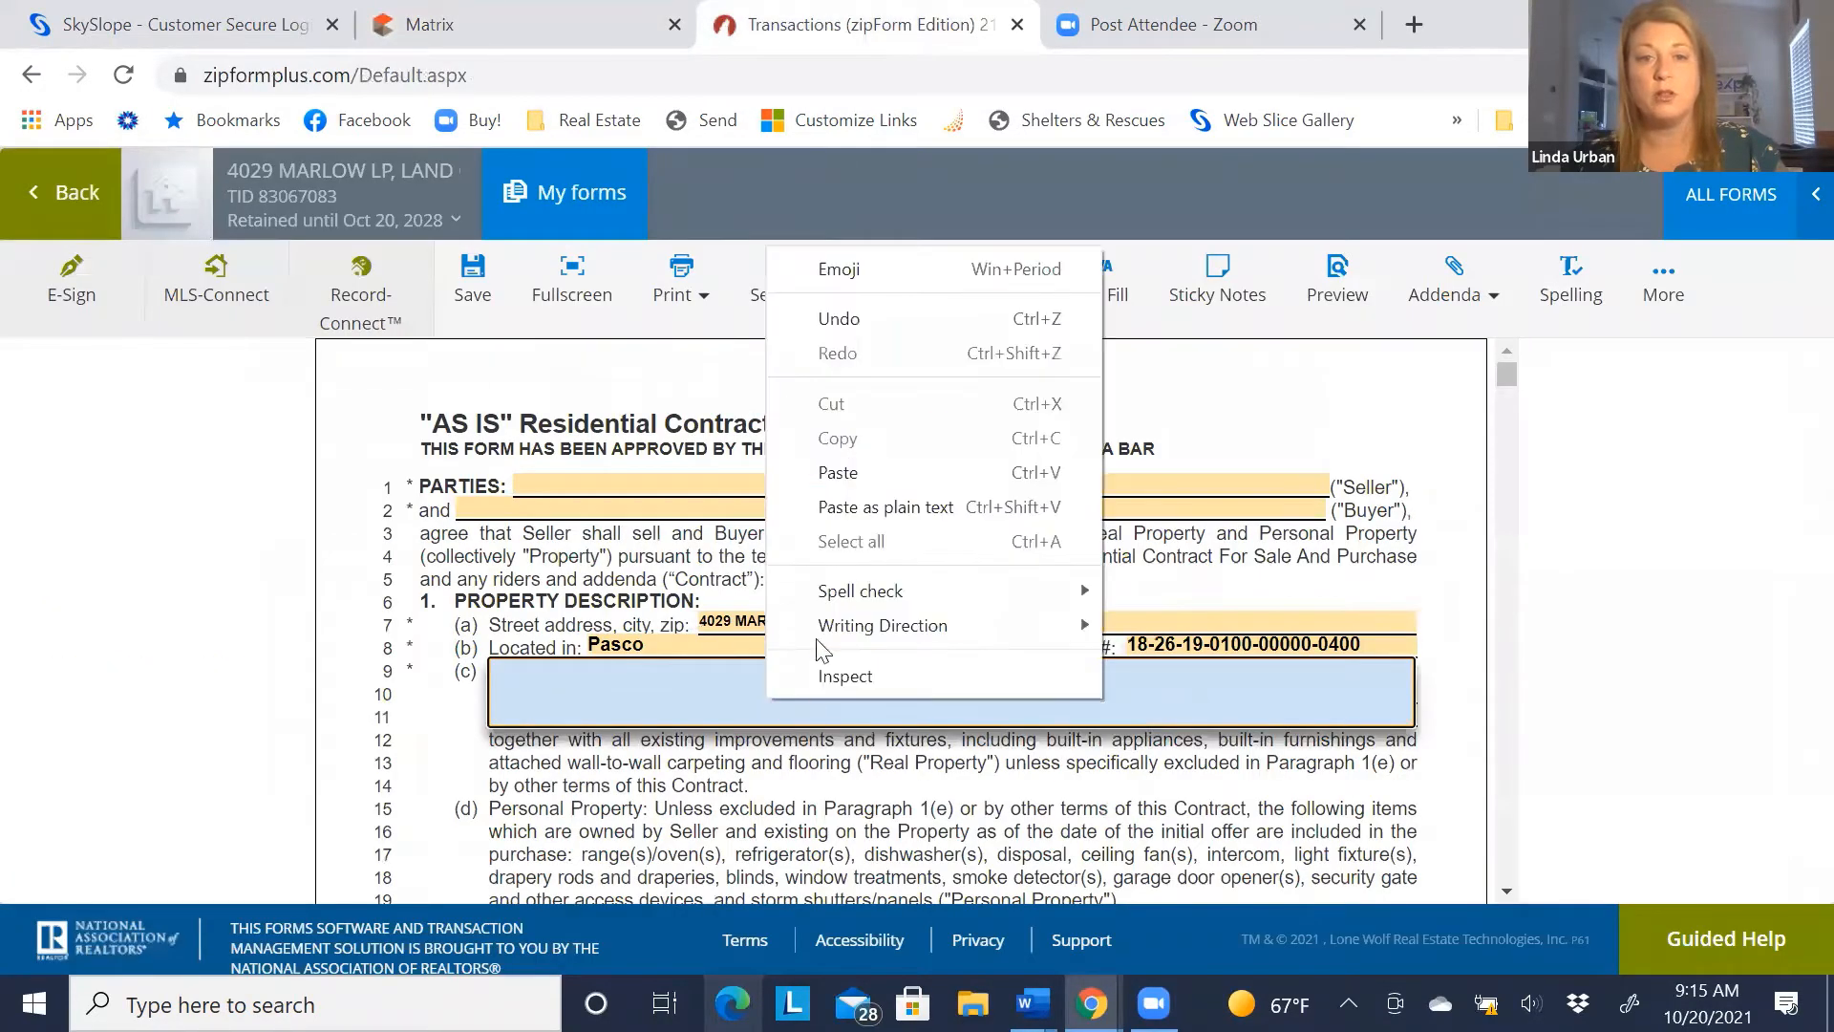
click(837, 473)
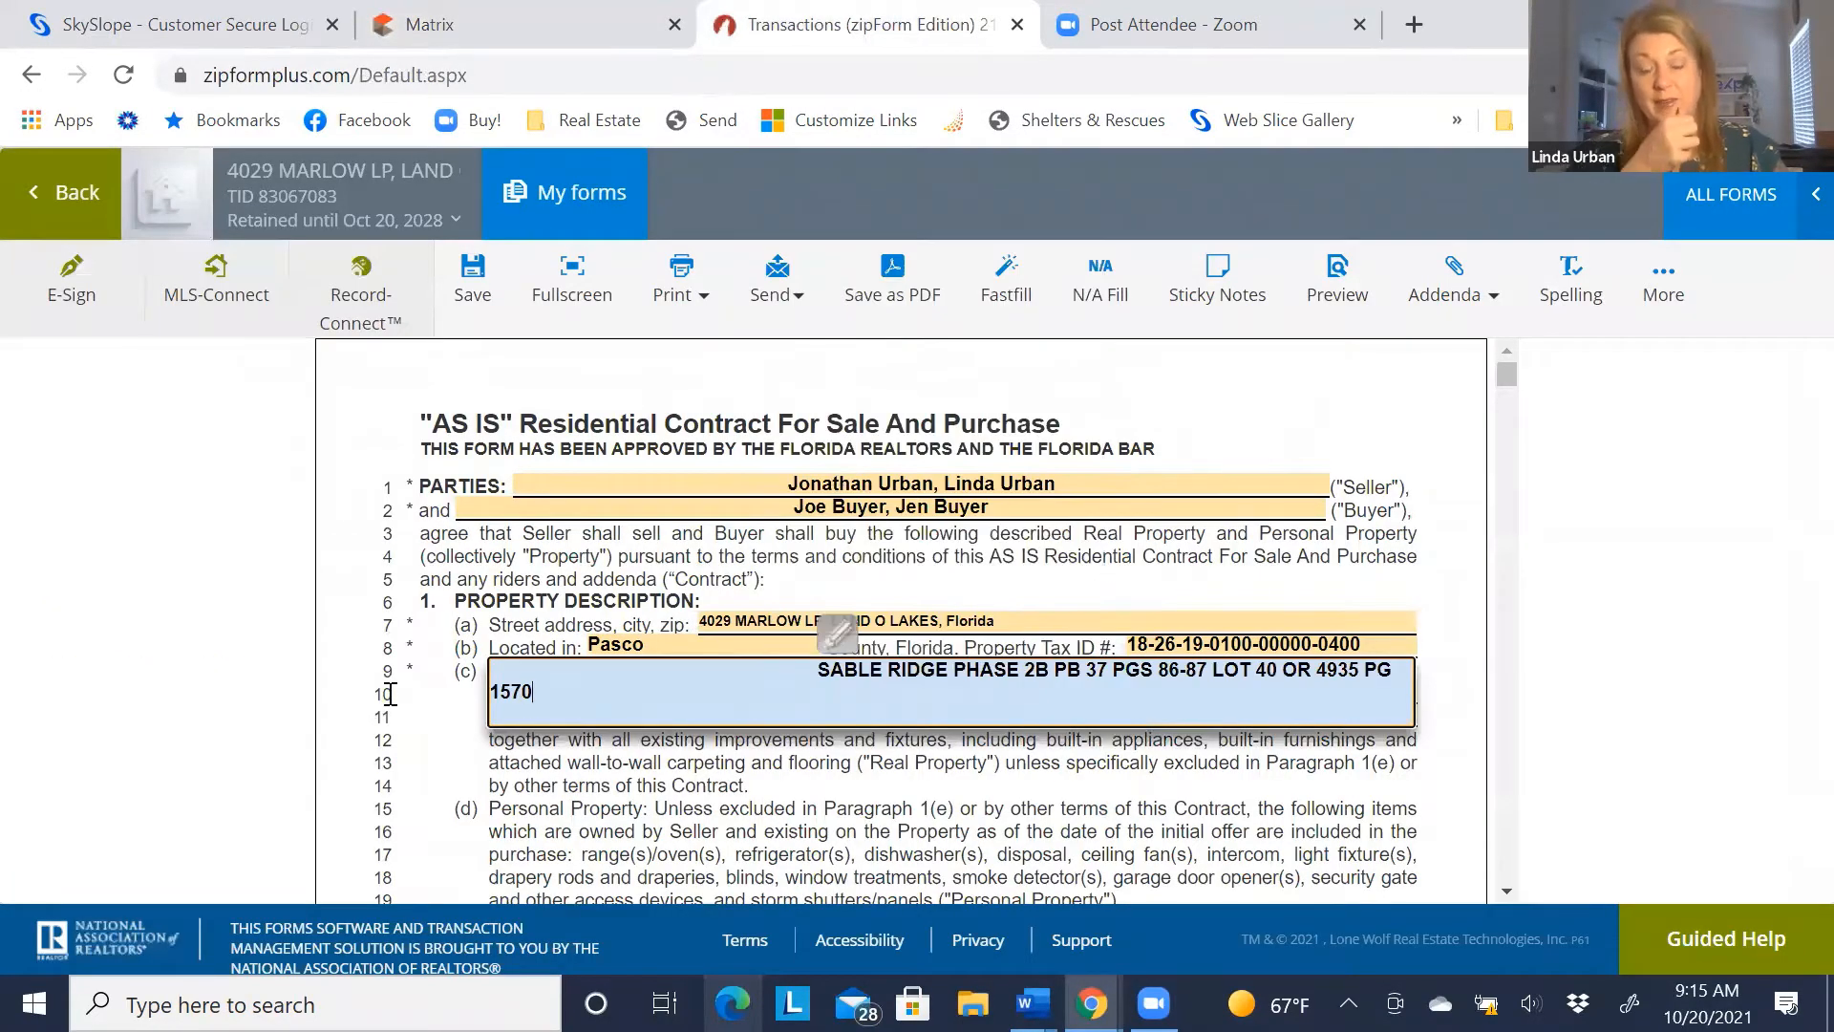
click(432, 726)
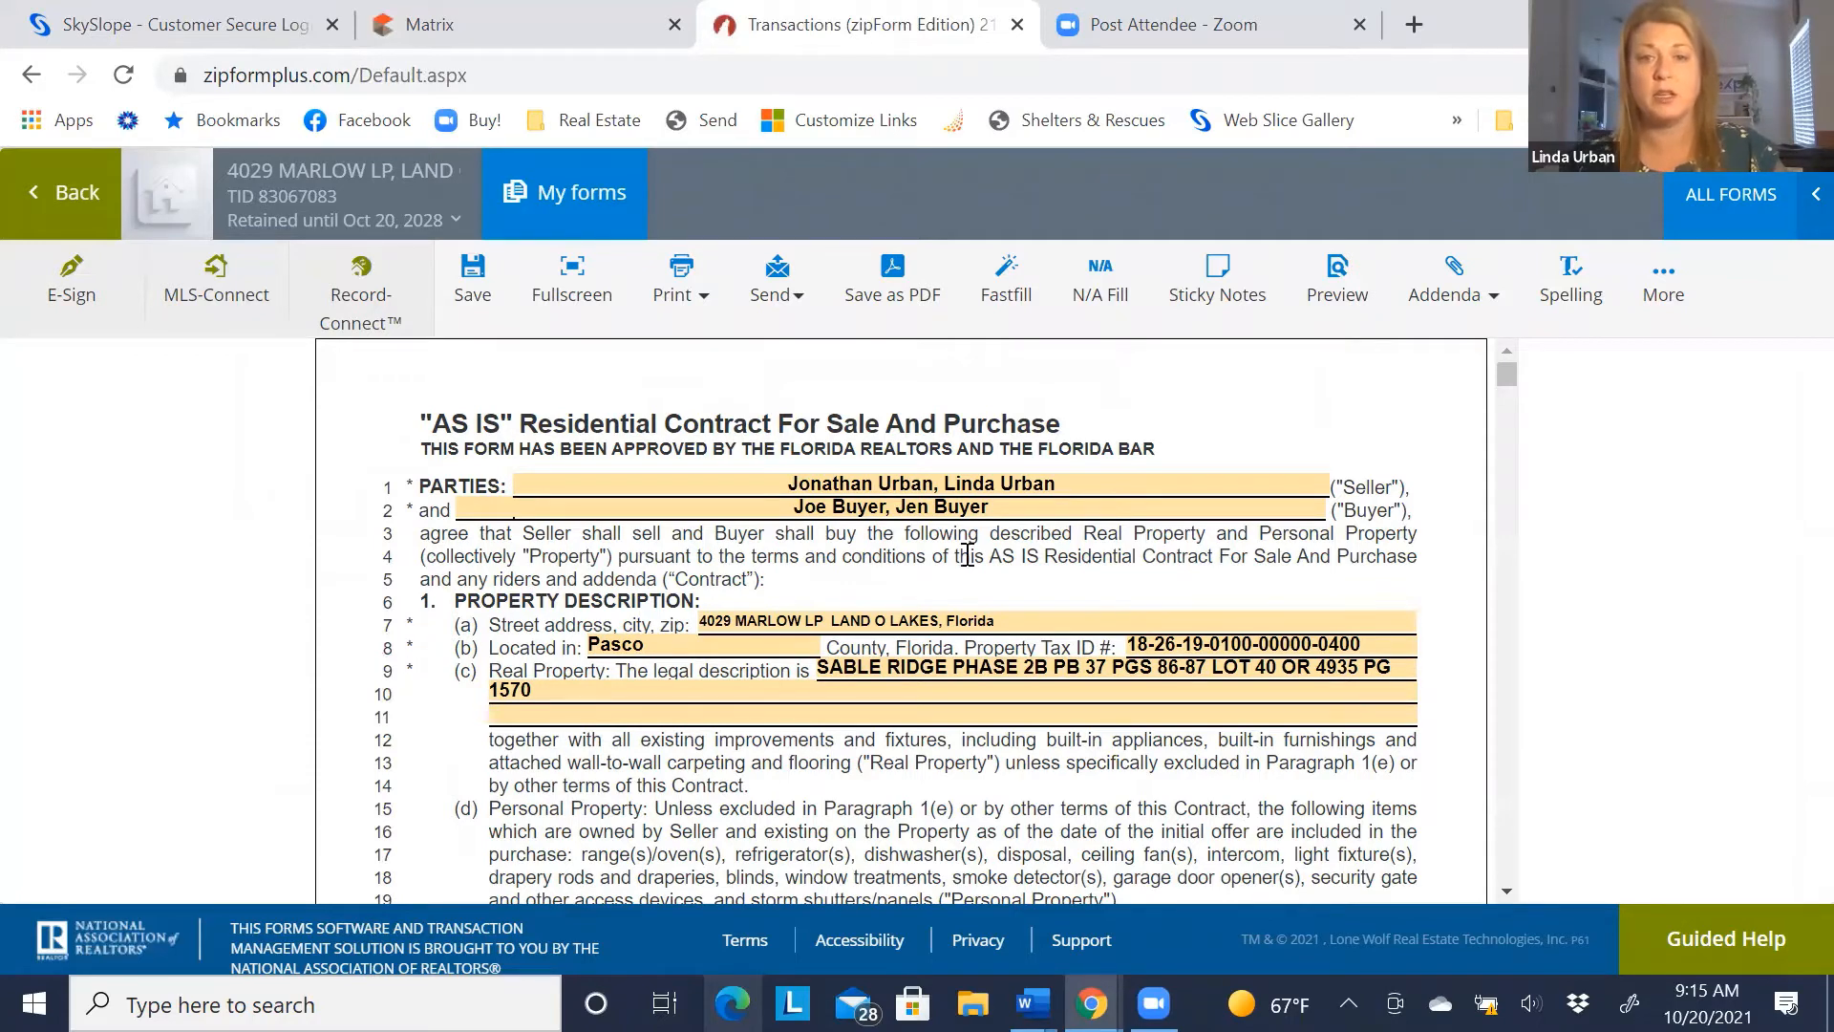
List 'washer, dryer' as other included personal property
scroll(387, 681, down, 3)
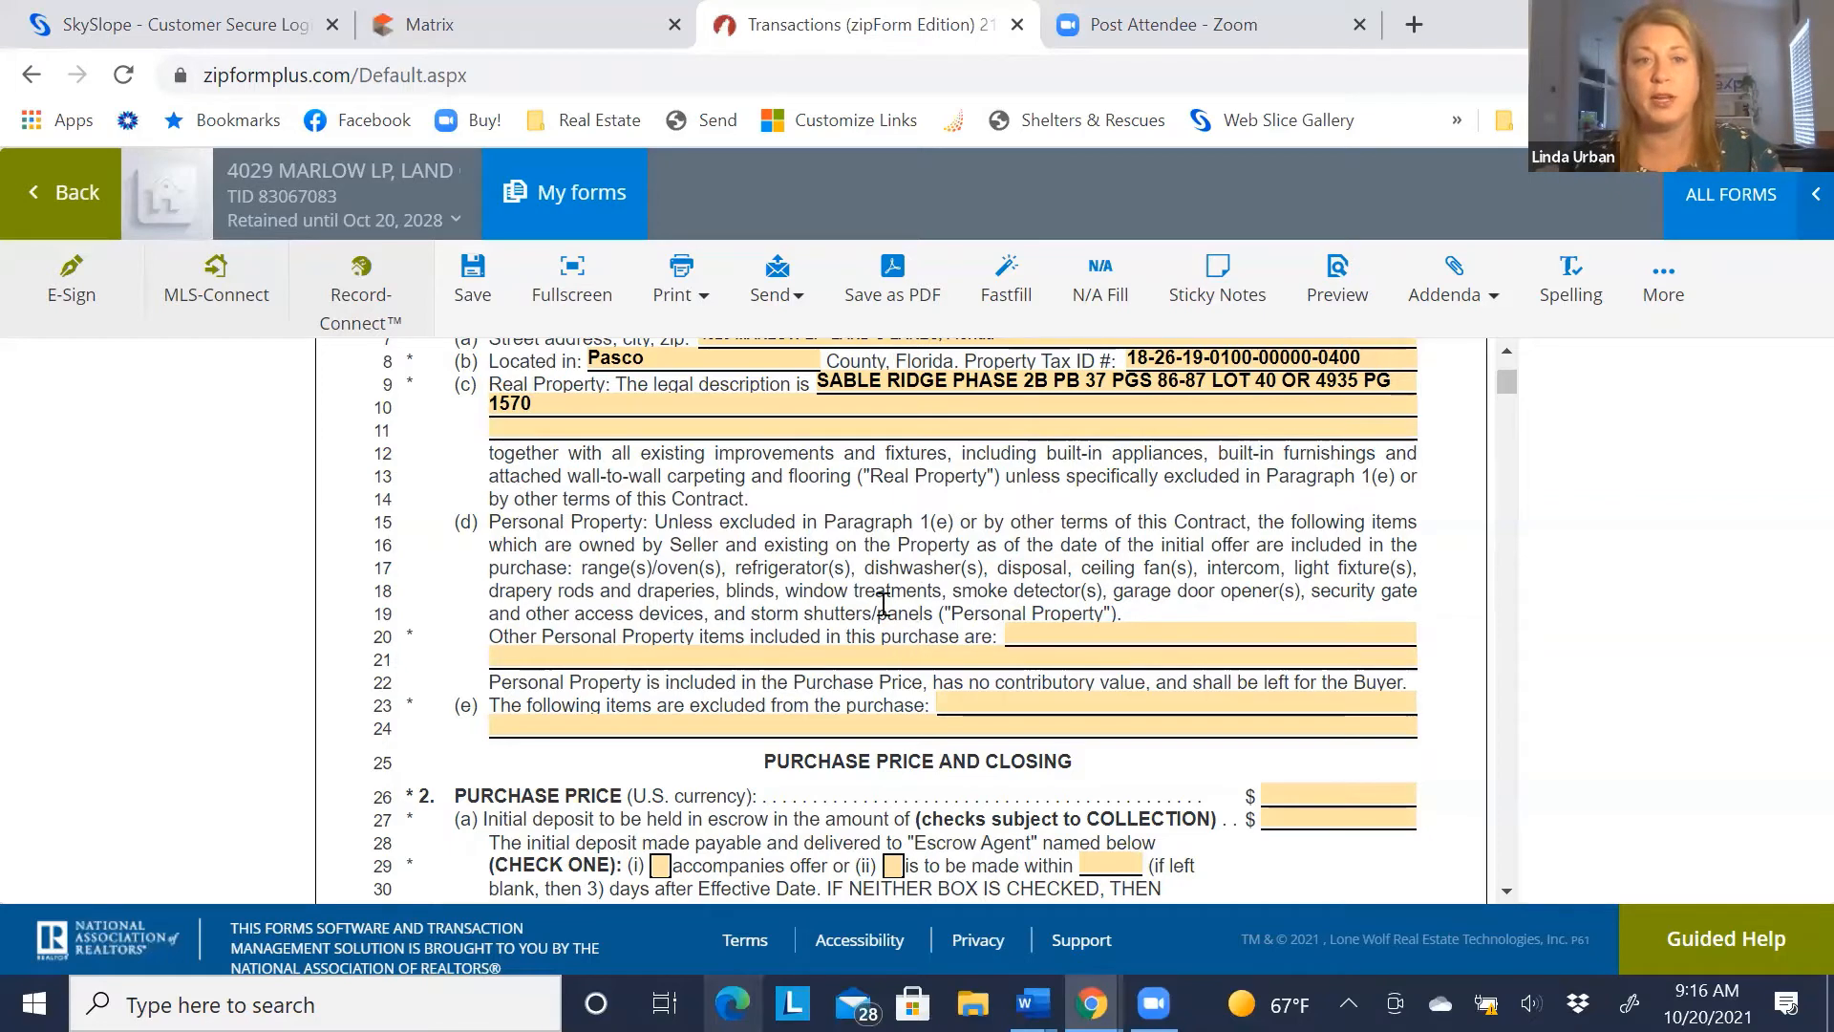
click(1010, 635)
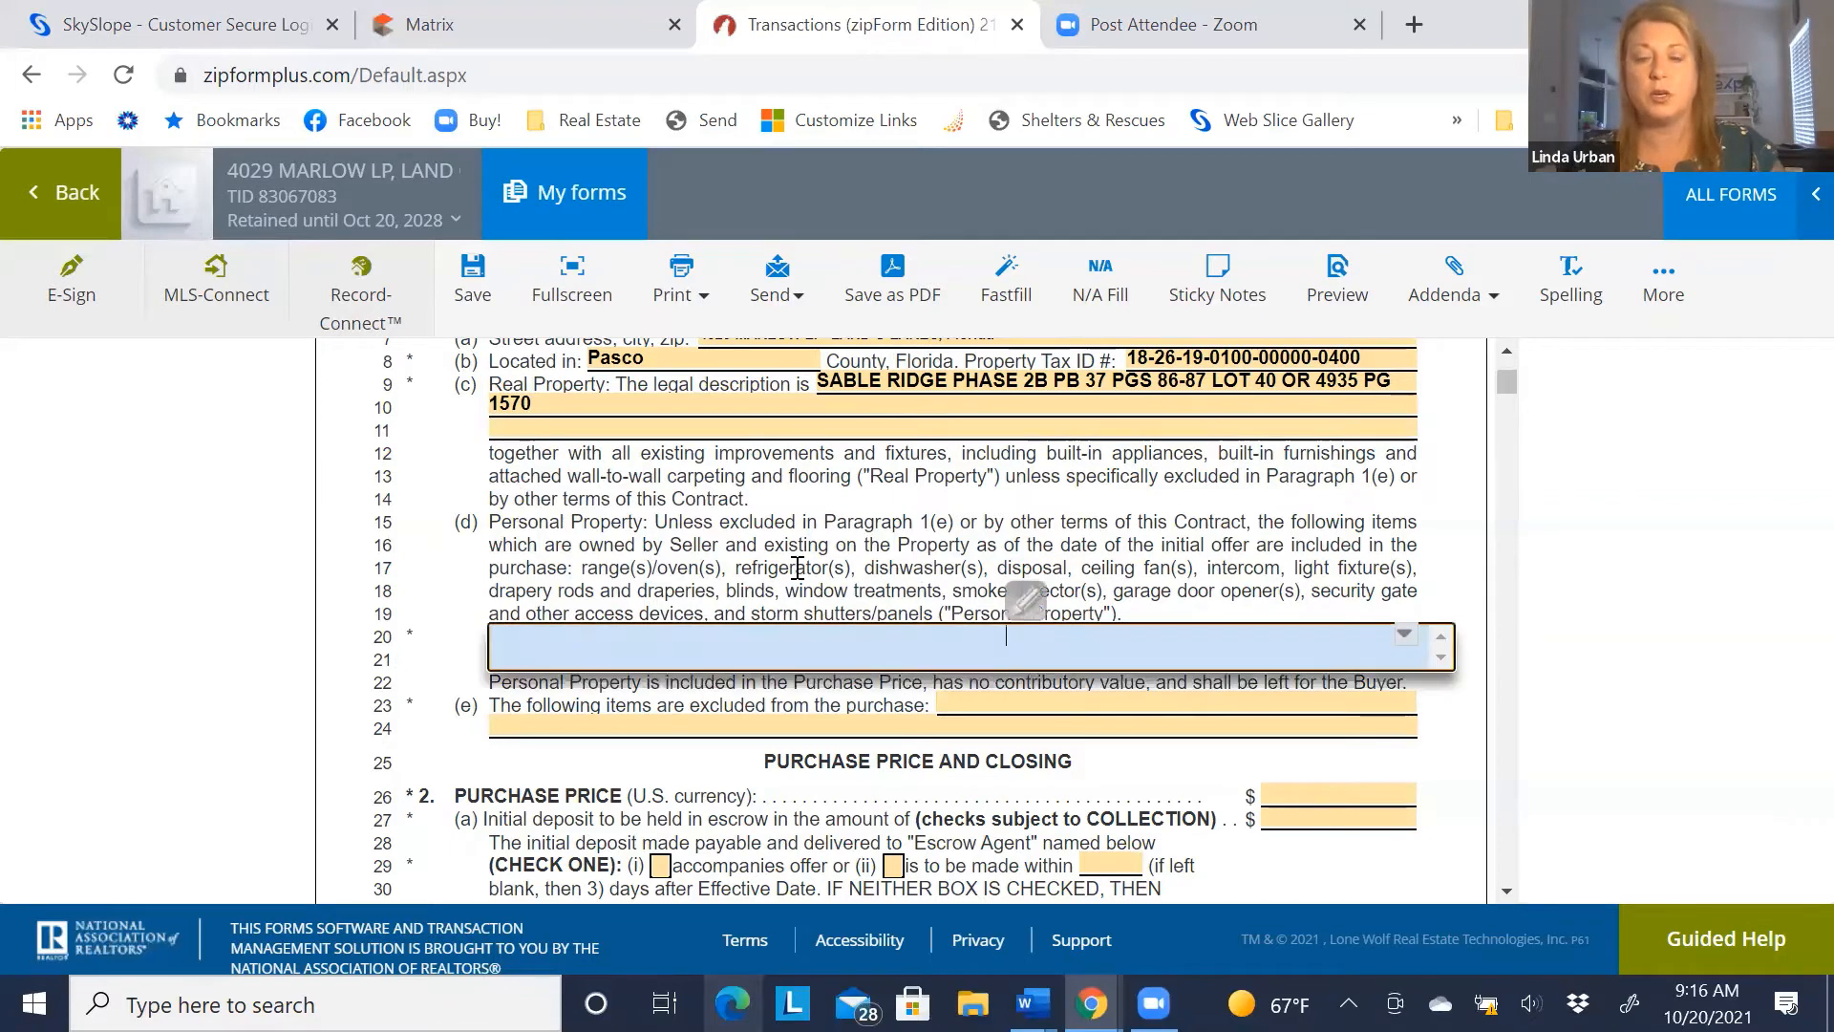
text(washer)
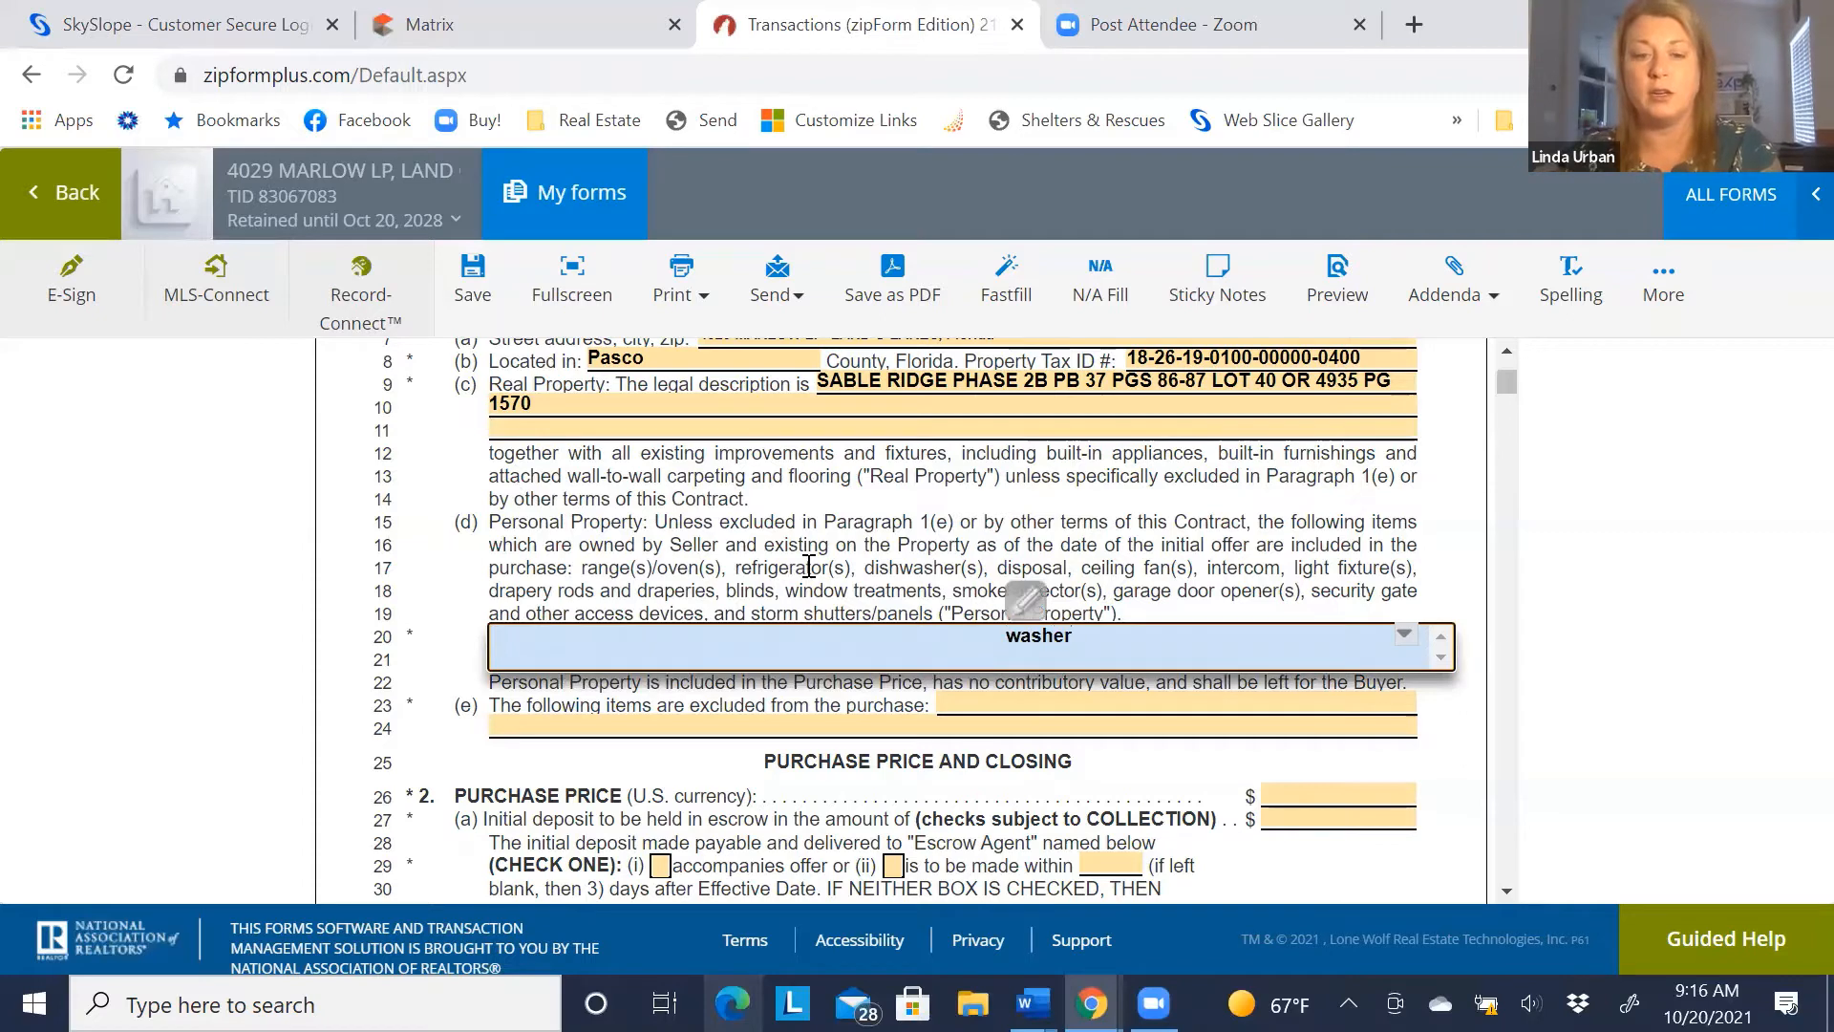
text(, dryer)
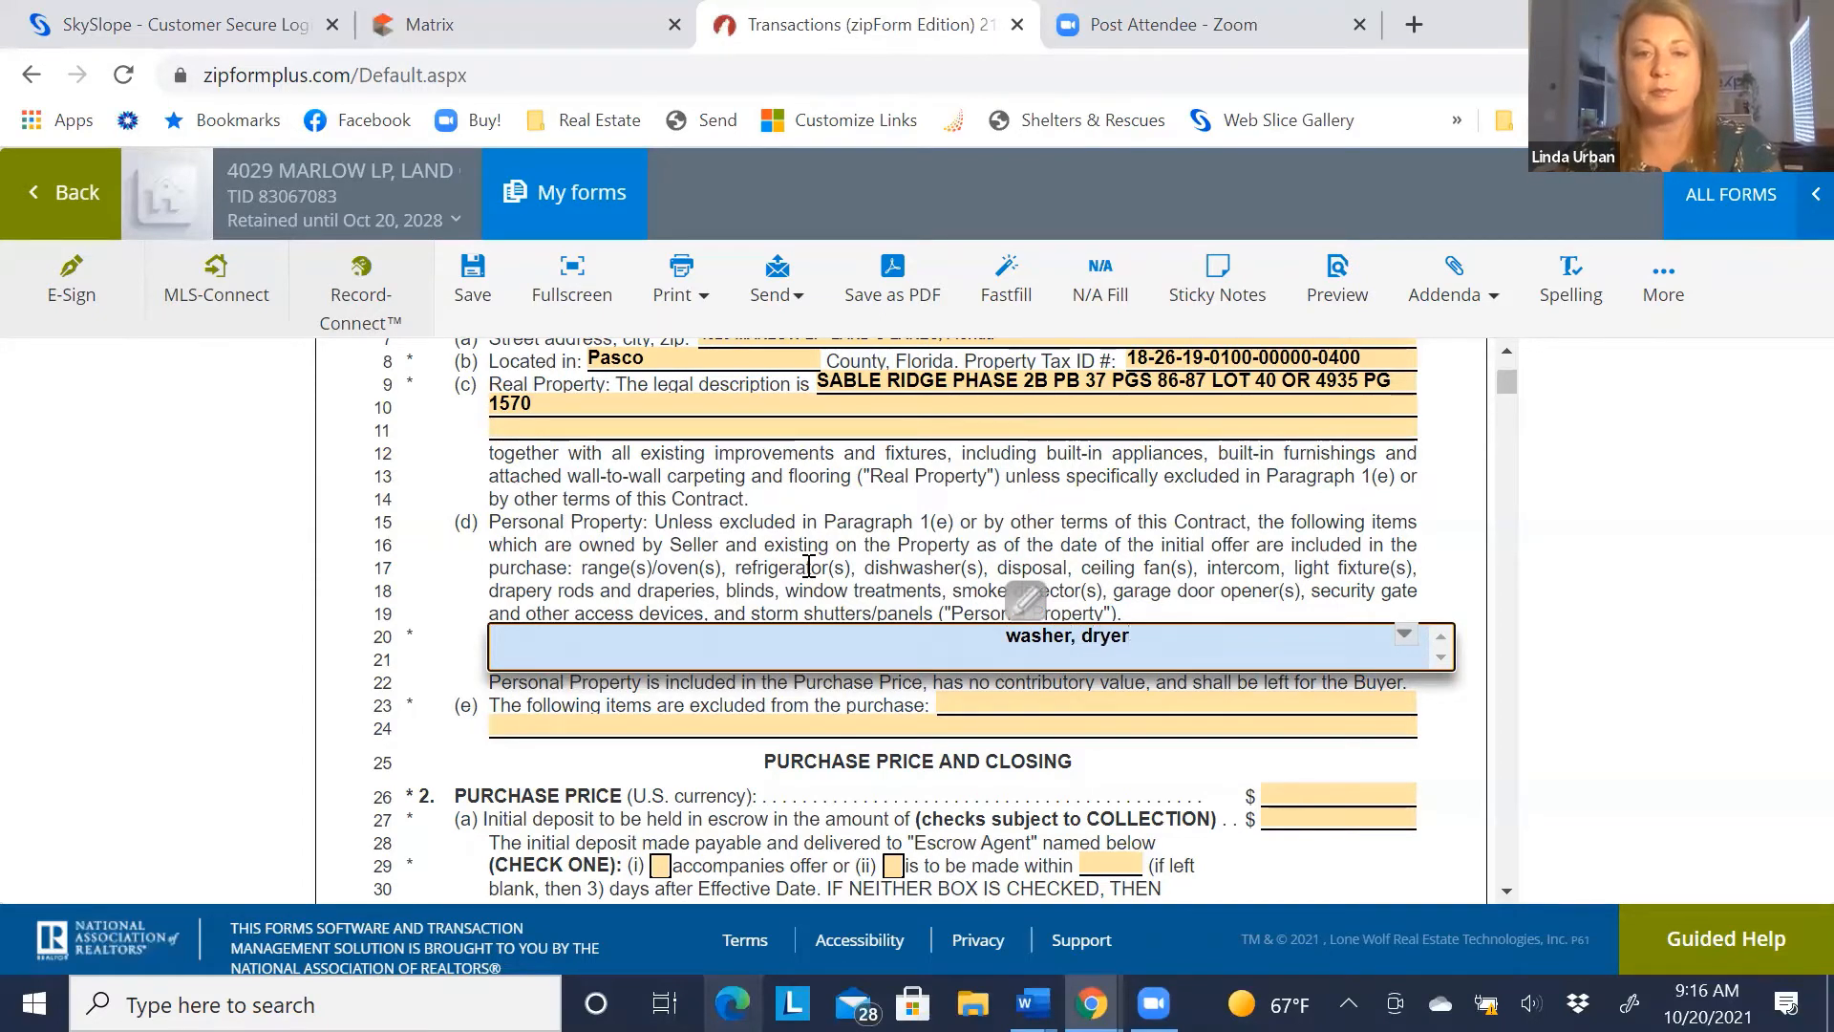
key(Tab)
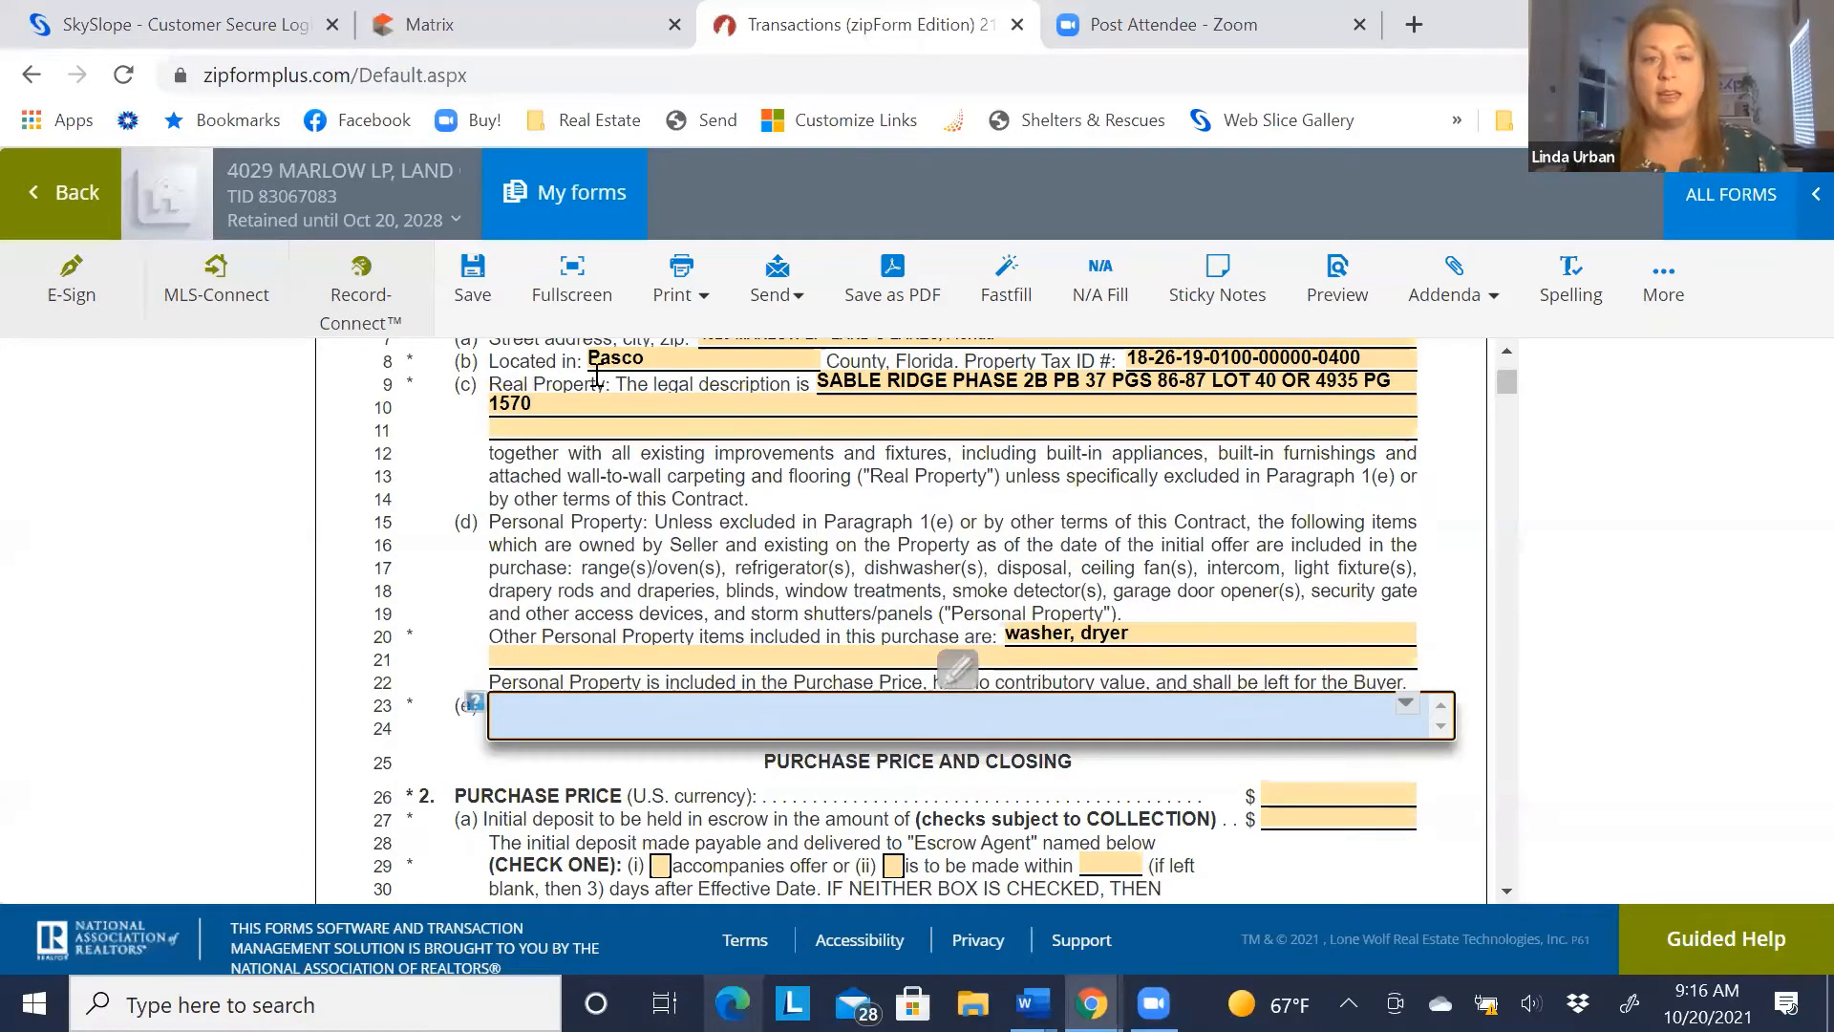
After checking the MLS listing, enter 'water softener' as the excluded item on line 23
click(442, 732)
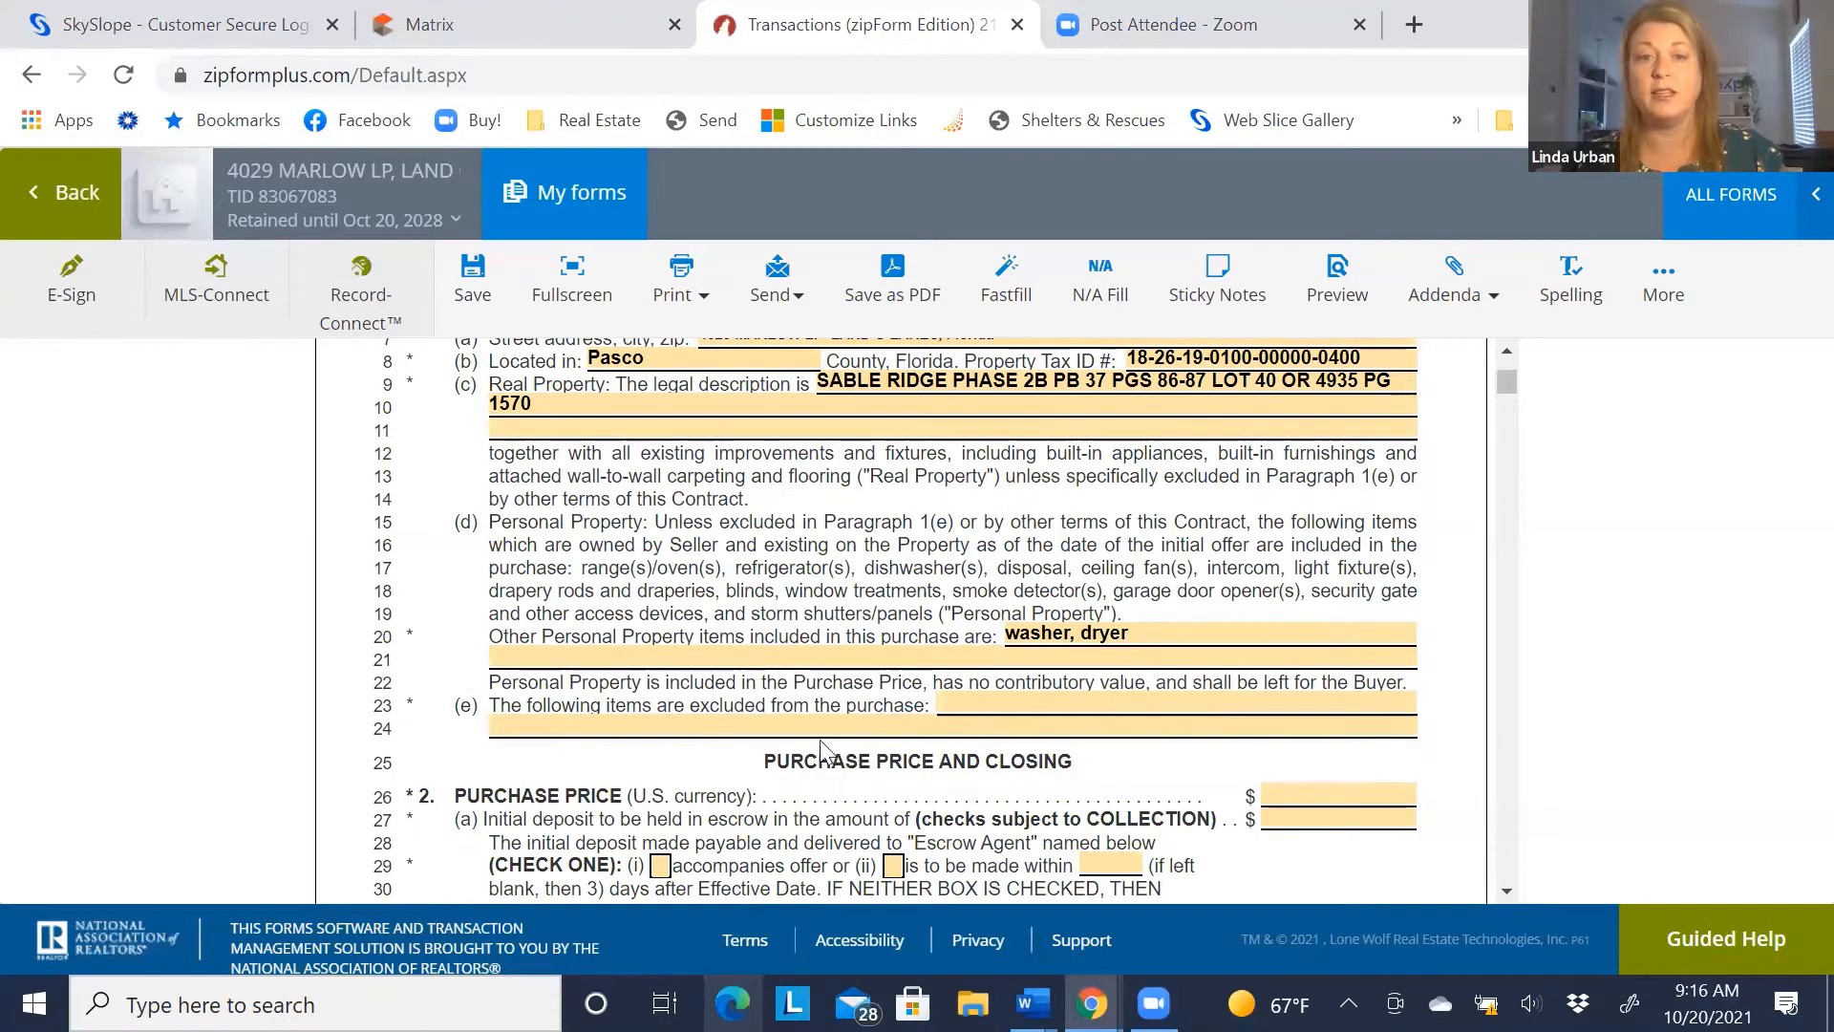
click(809, 728)
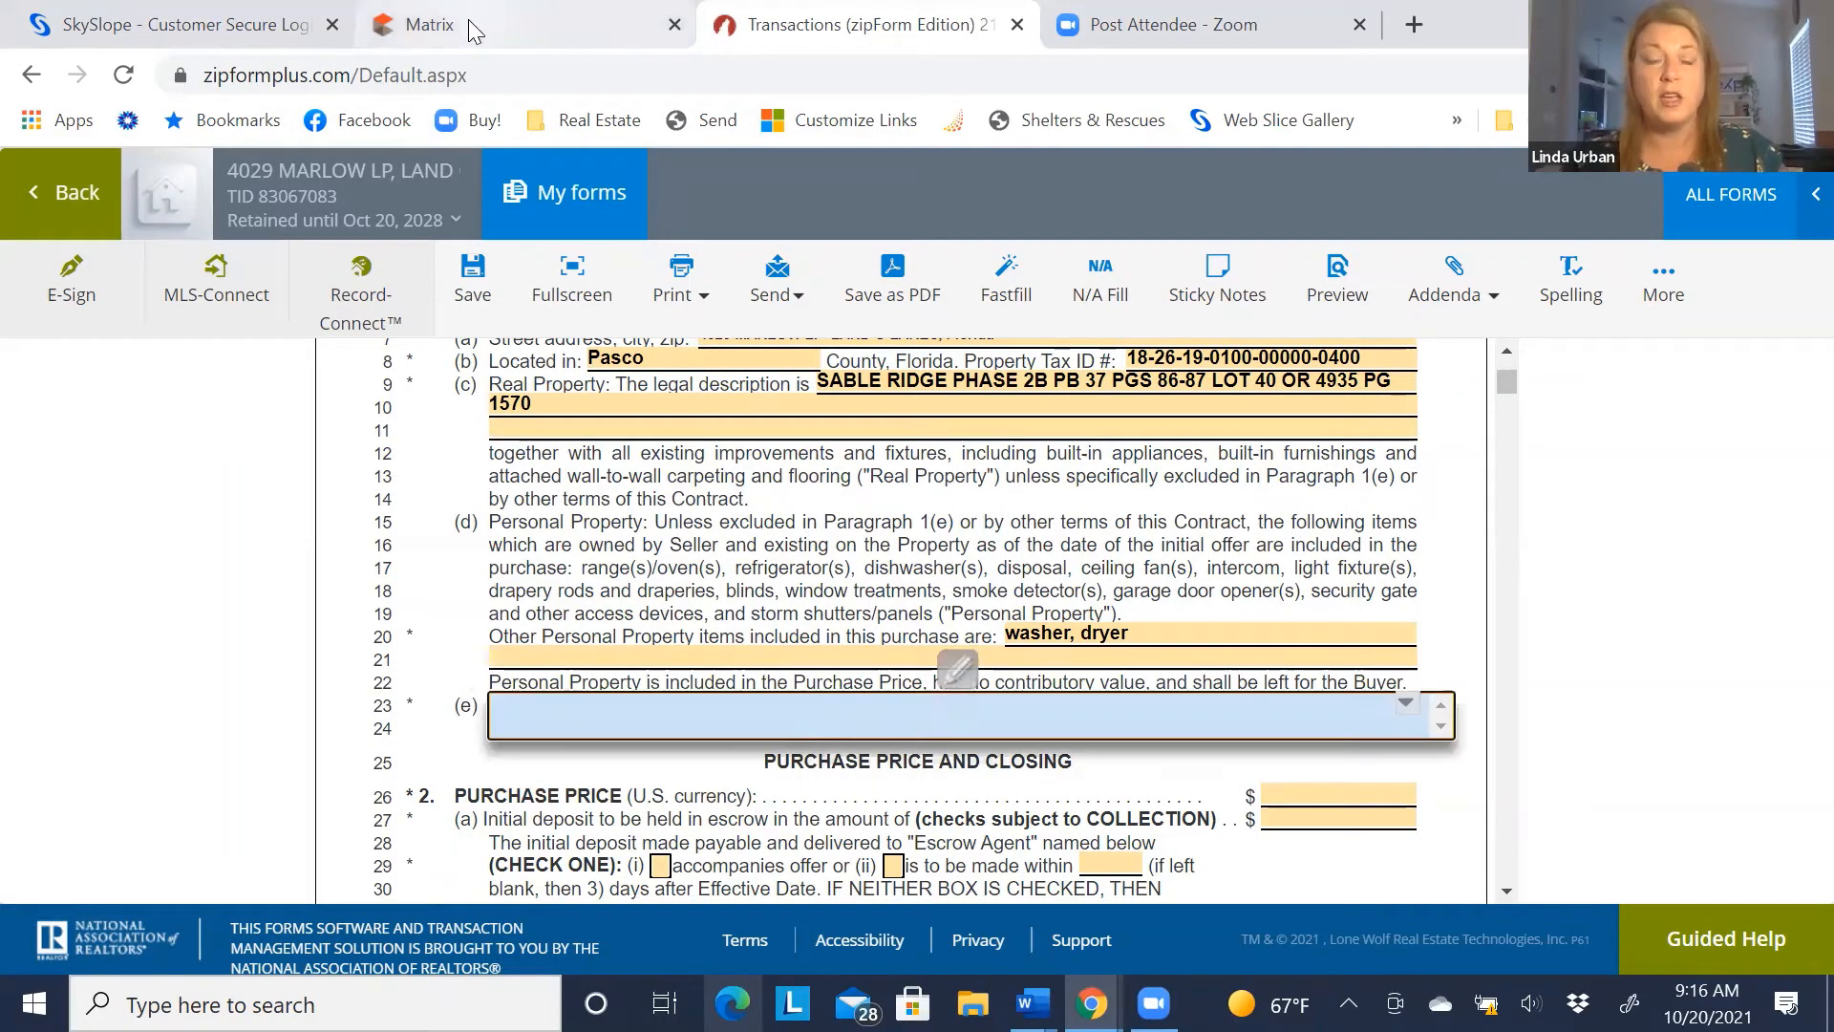
click(429, 24)
scroll(417, 617, down, 5)
scroll(418, 616, down, 8)
scroll(653, 493, up, 3)
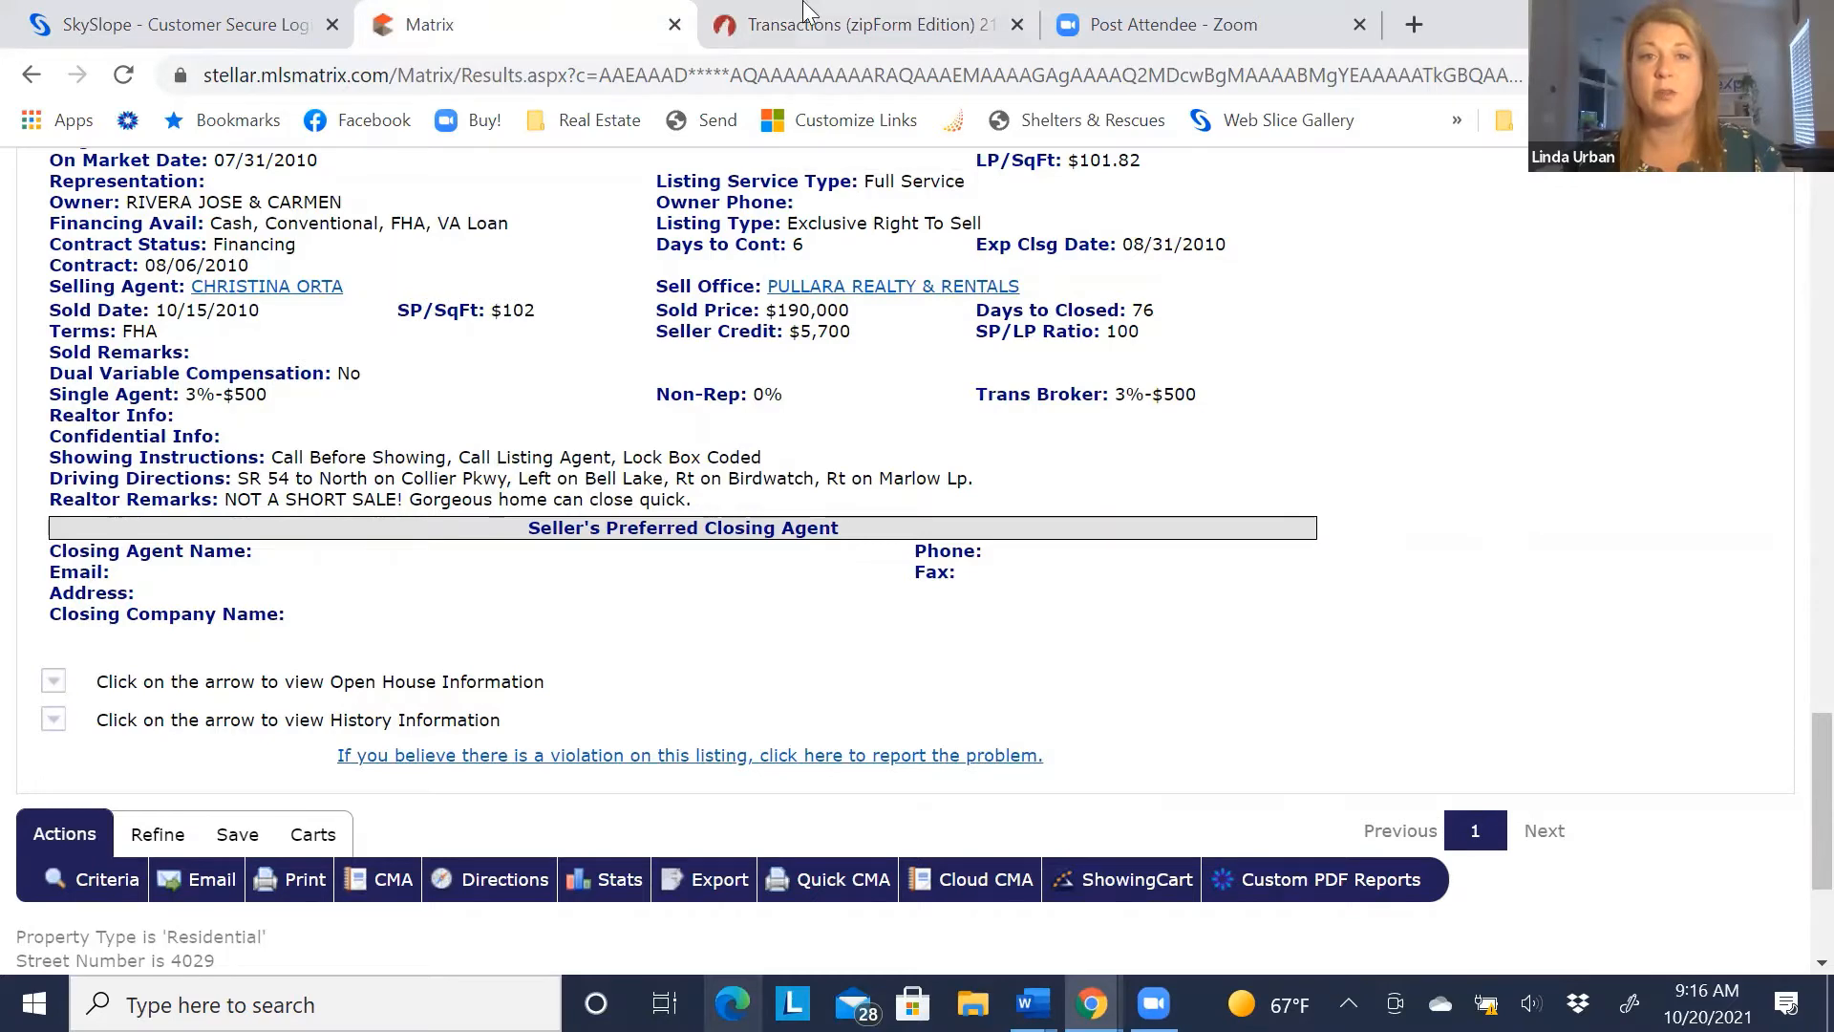
click(817, 24)
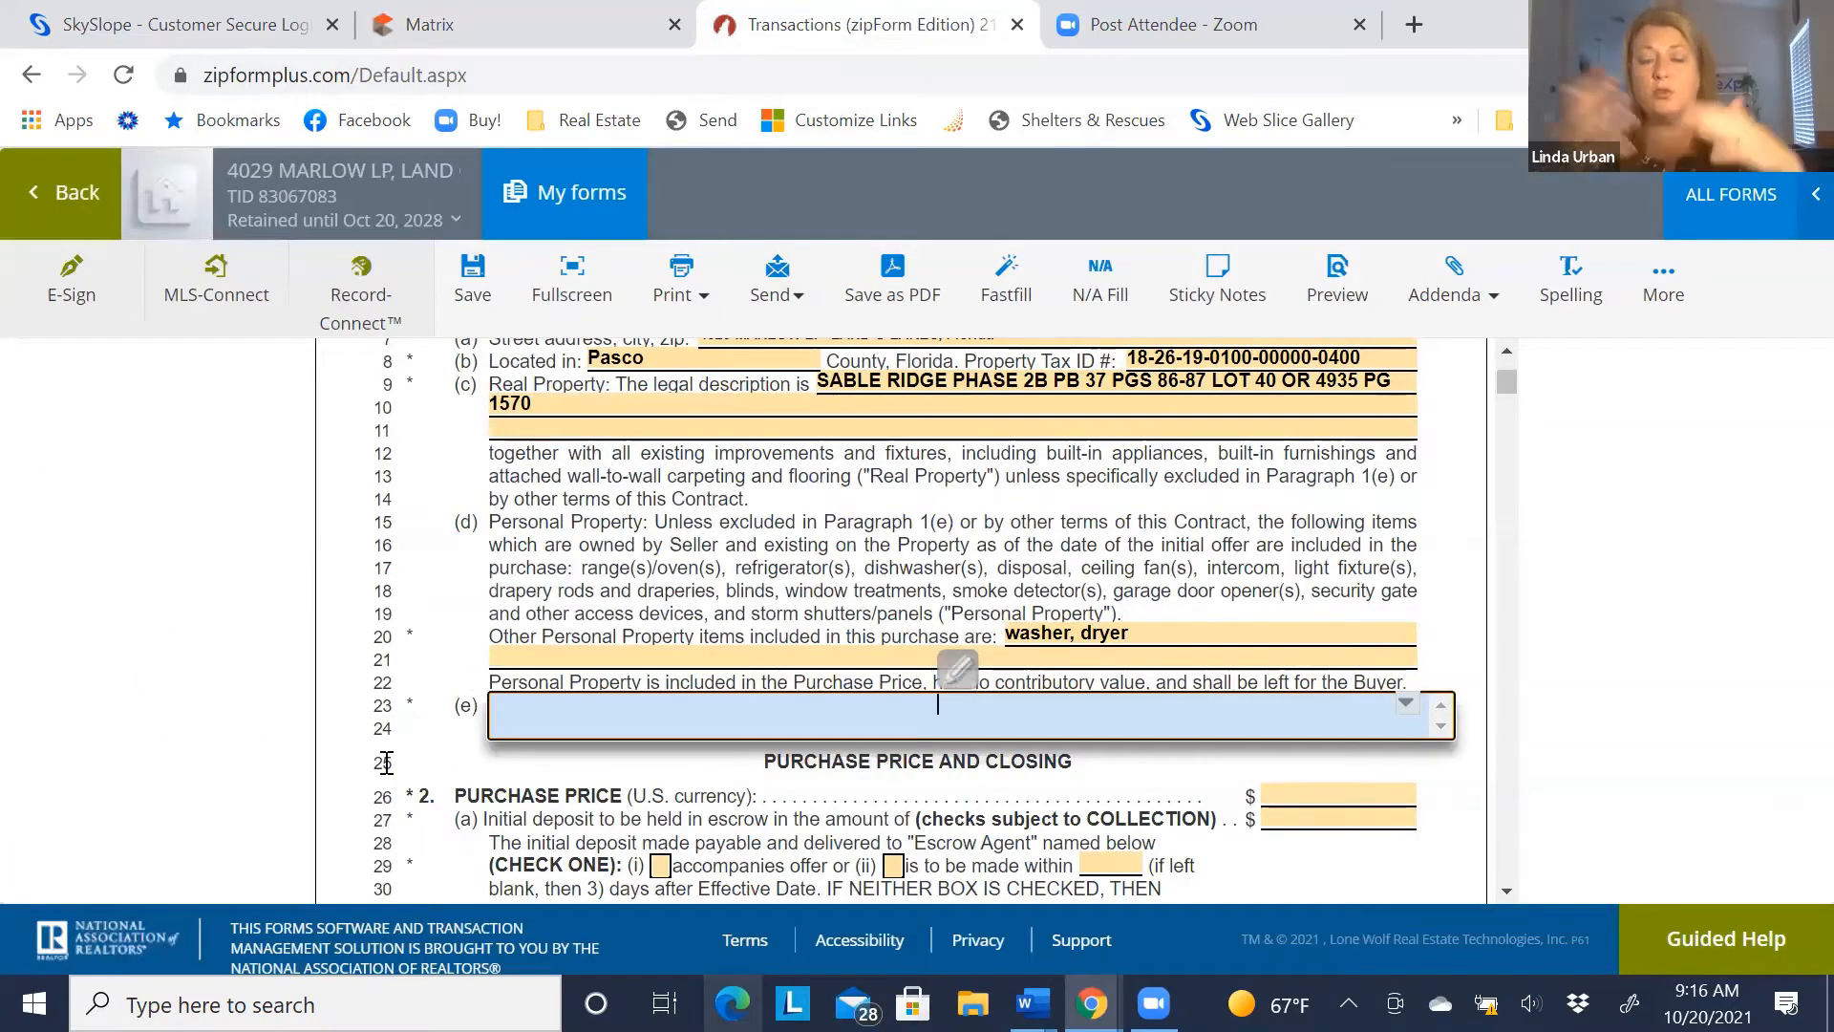
text(water )
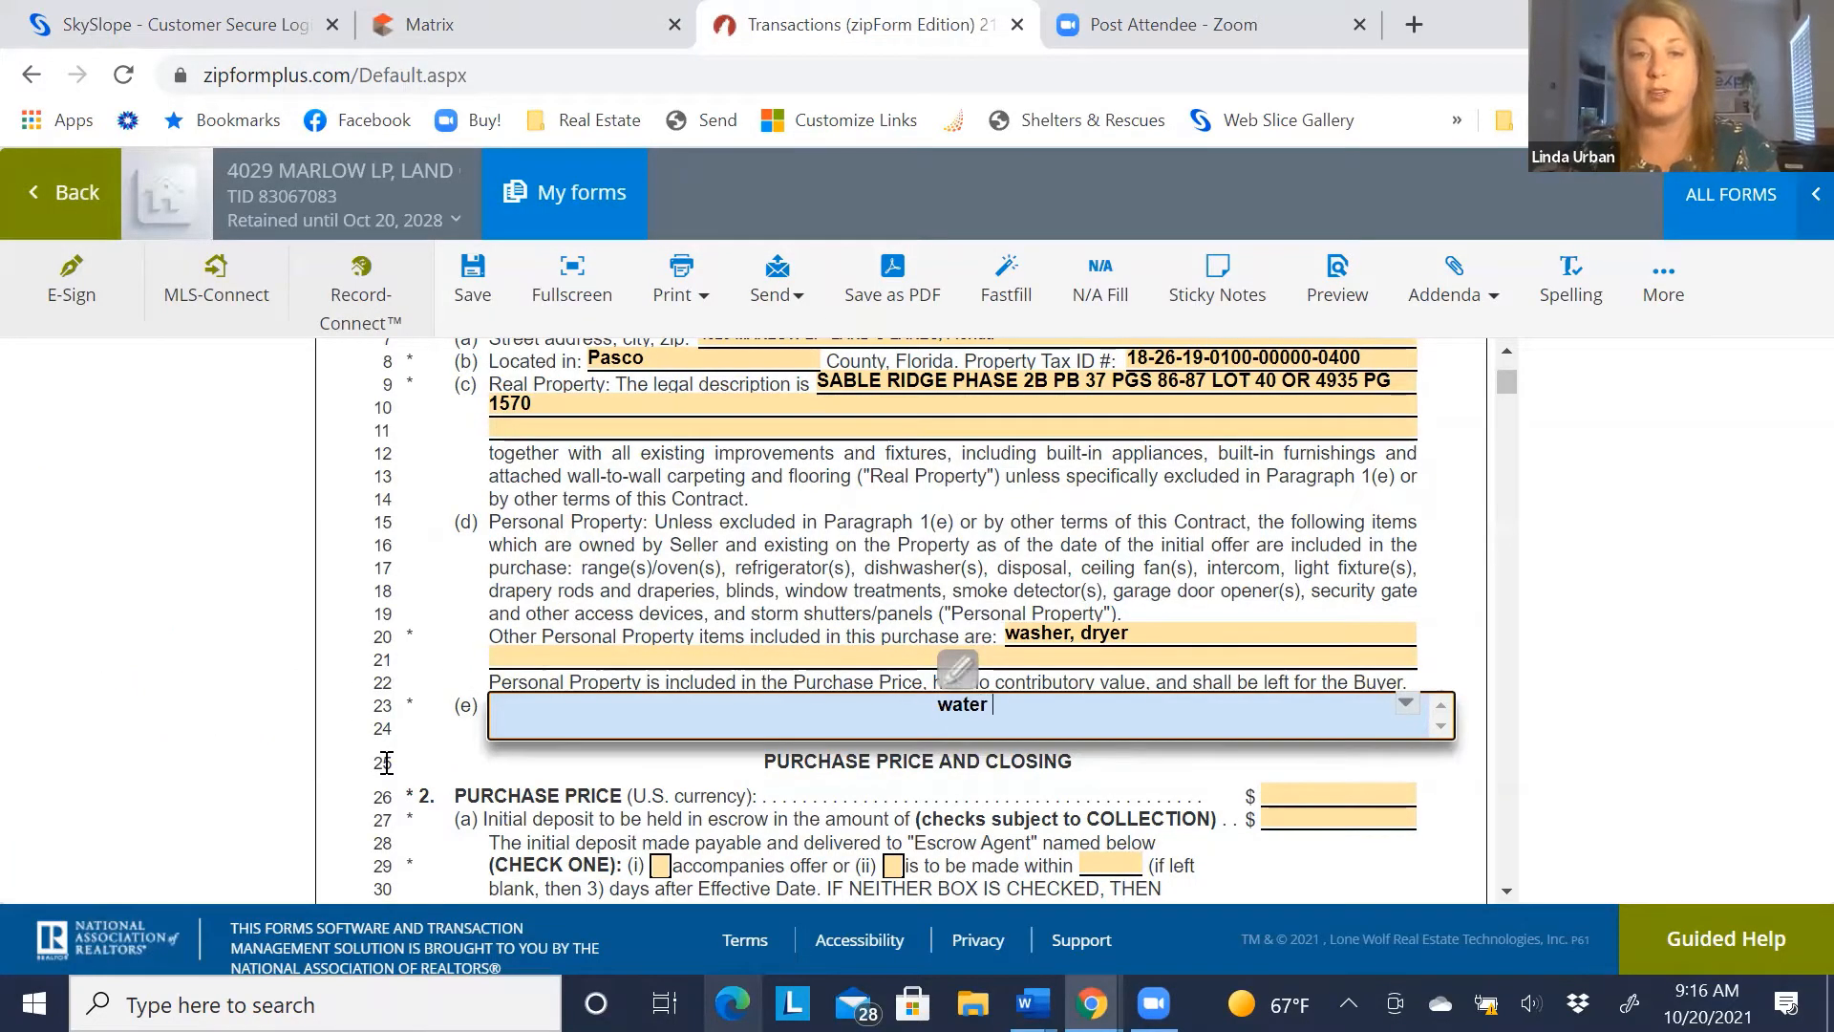
text(softern)
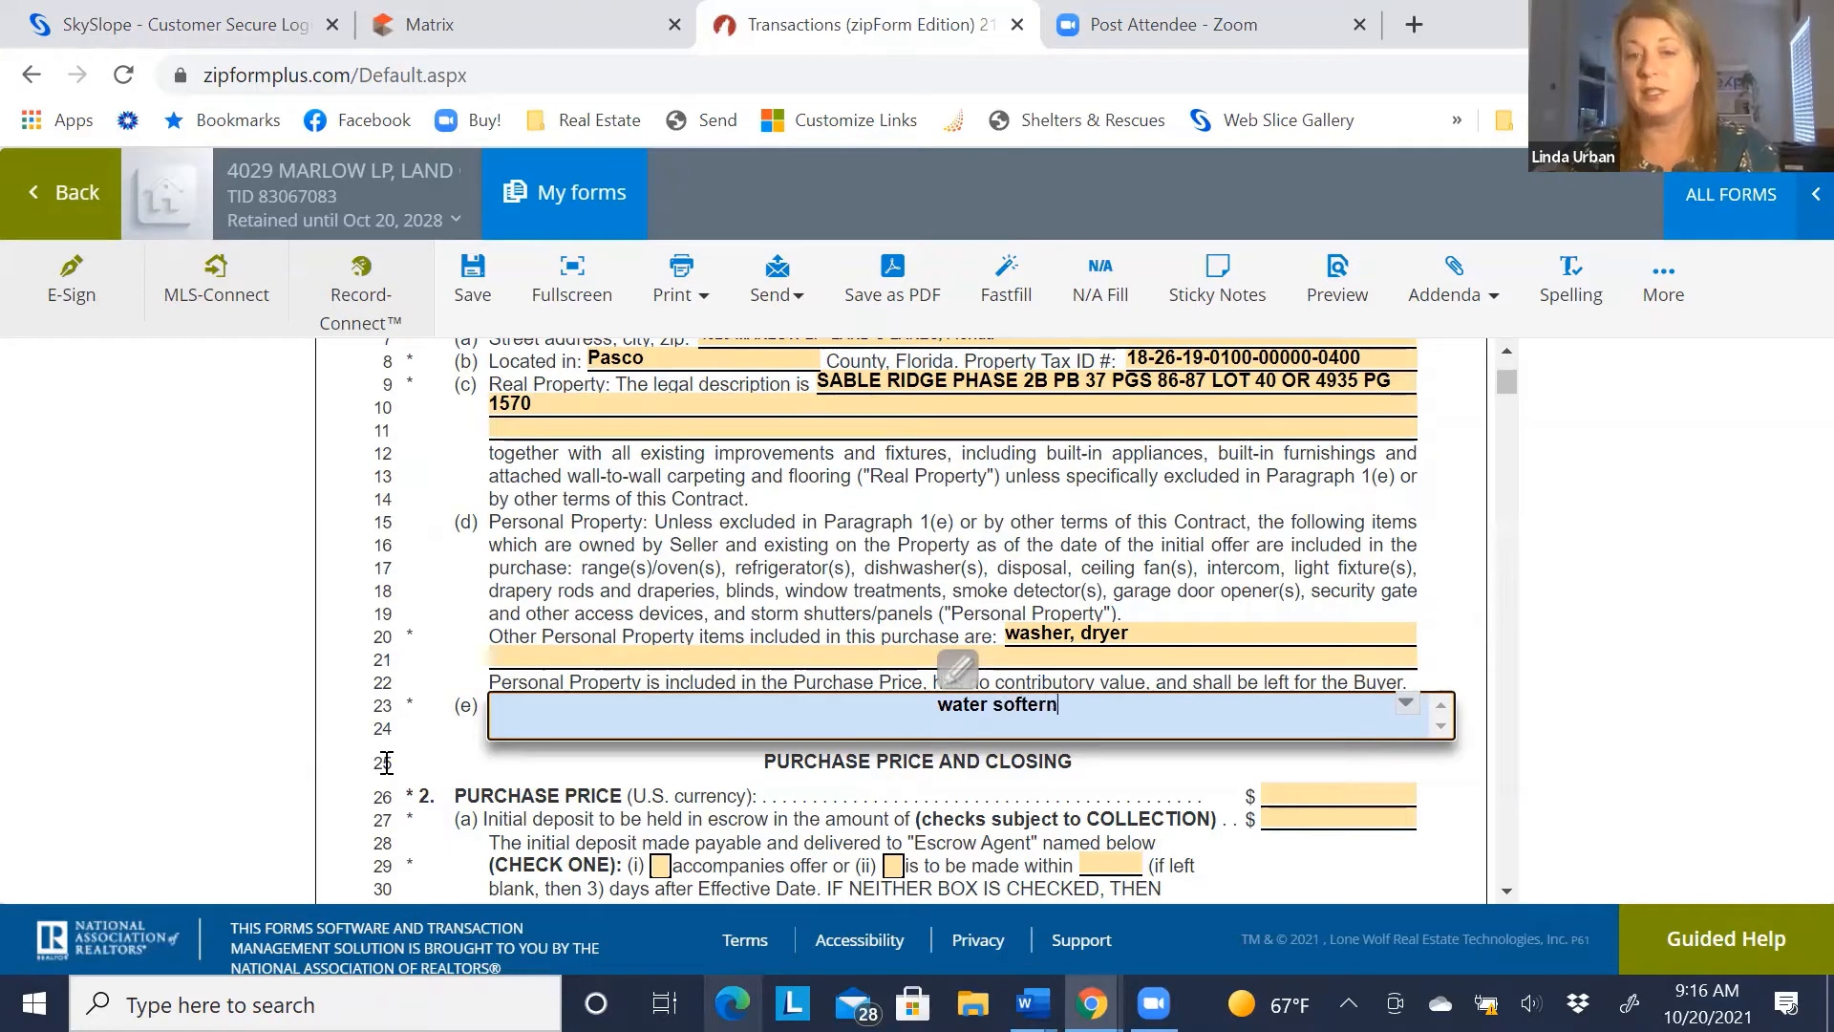
key(BackSpace)
key(BackSpace)
text(ne)
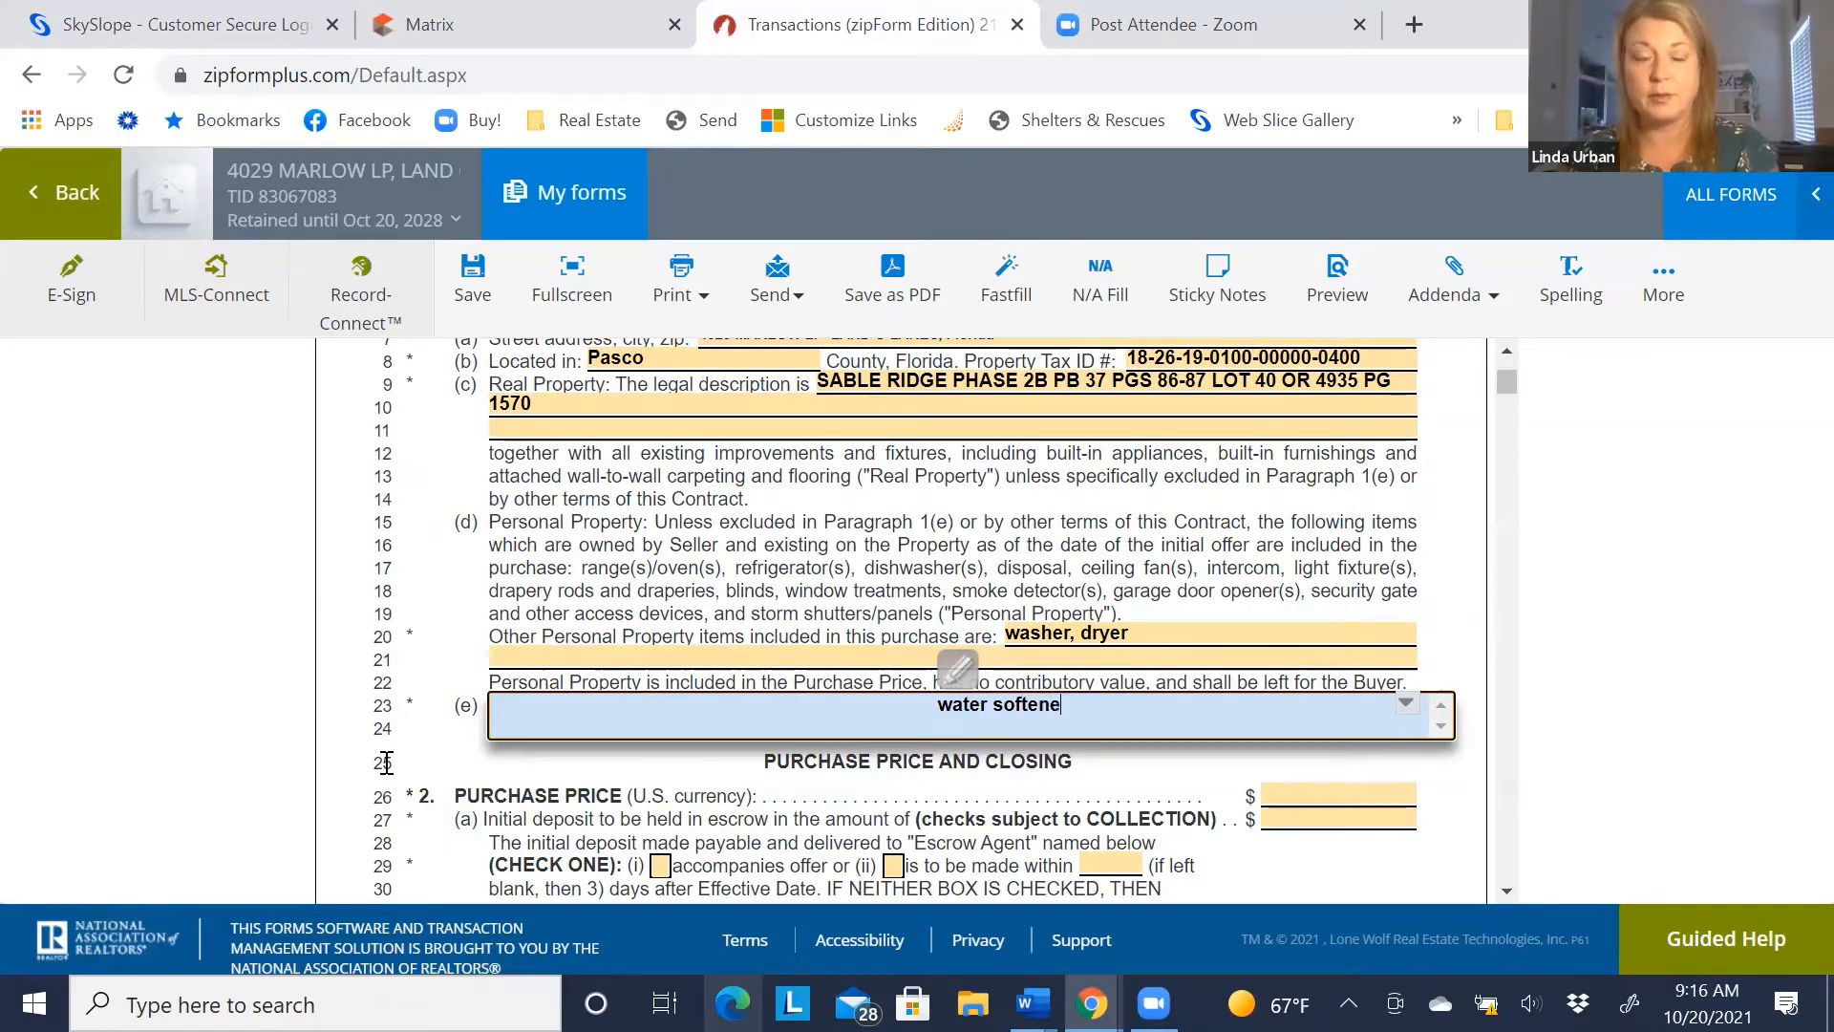
text(r)
key(Tab)
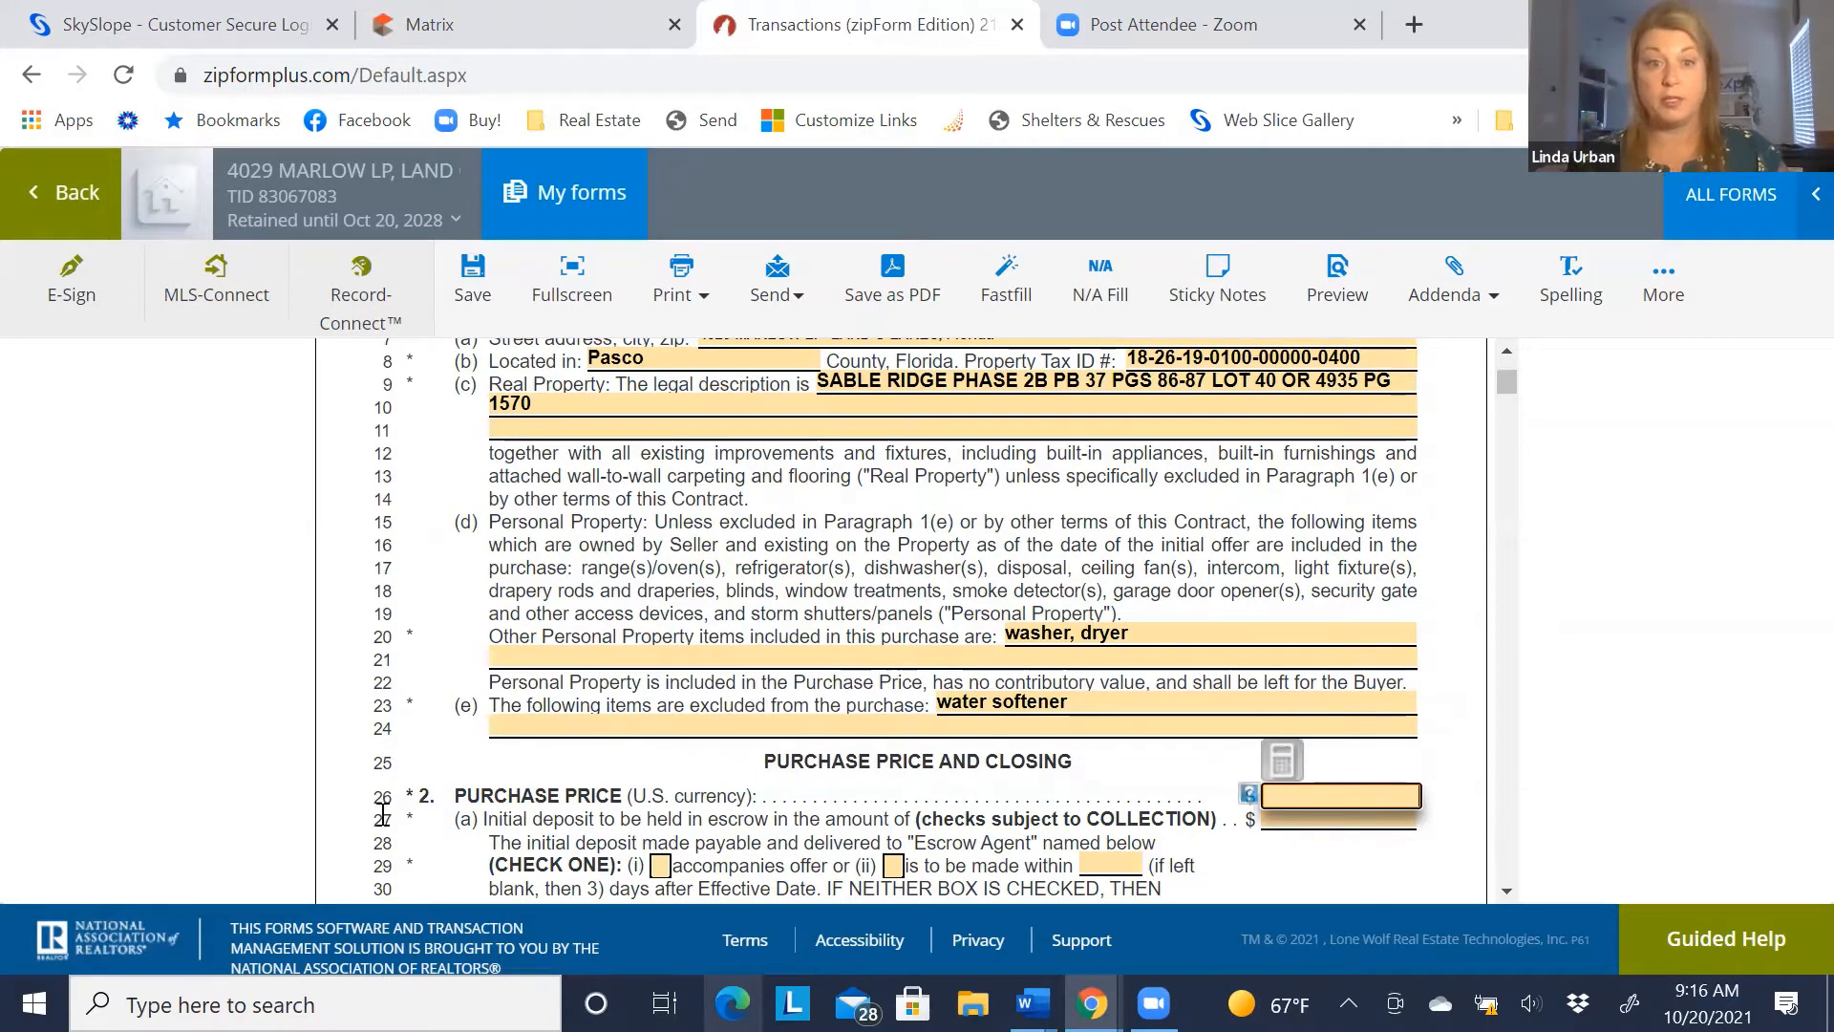
Set a 300,000.00 purchase price and a 3,000.00 initial deposit due within 3 days
scroll(660, 535, down, 3)
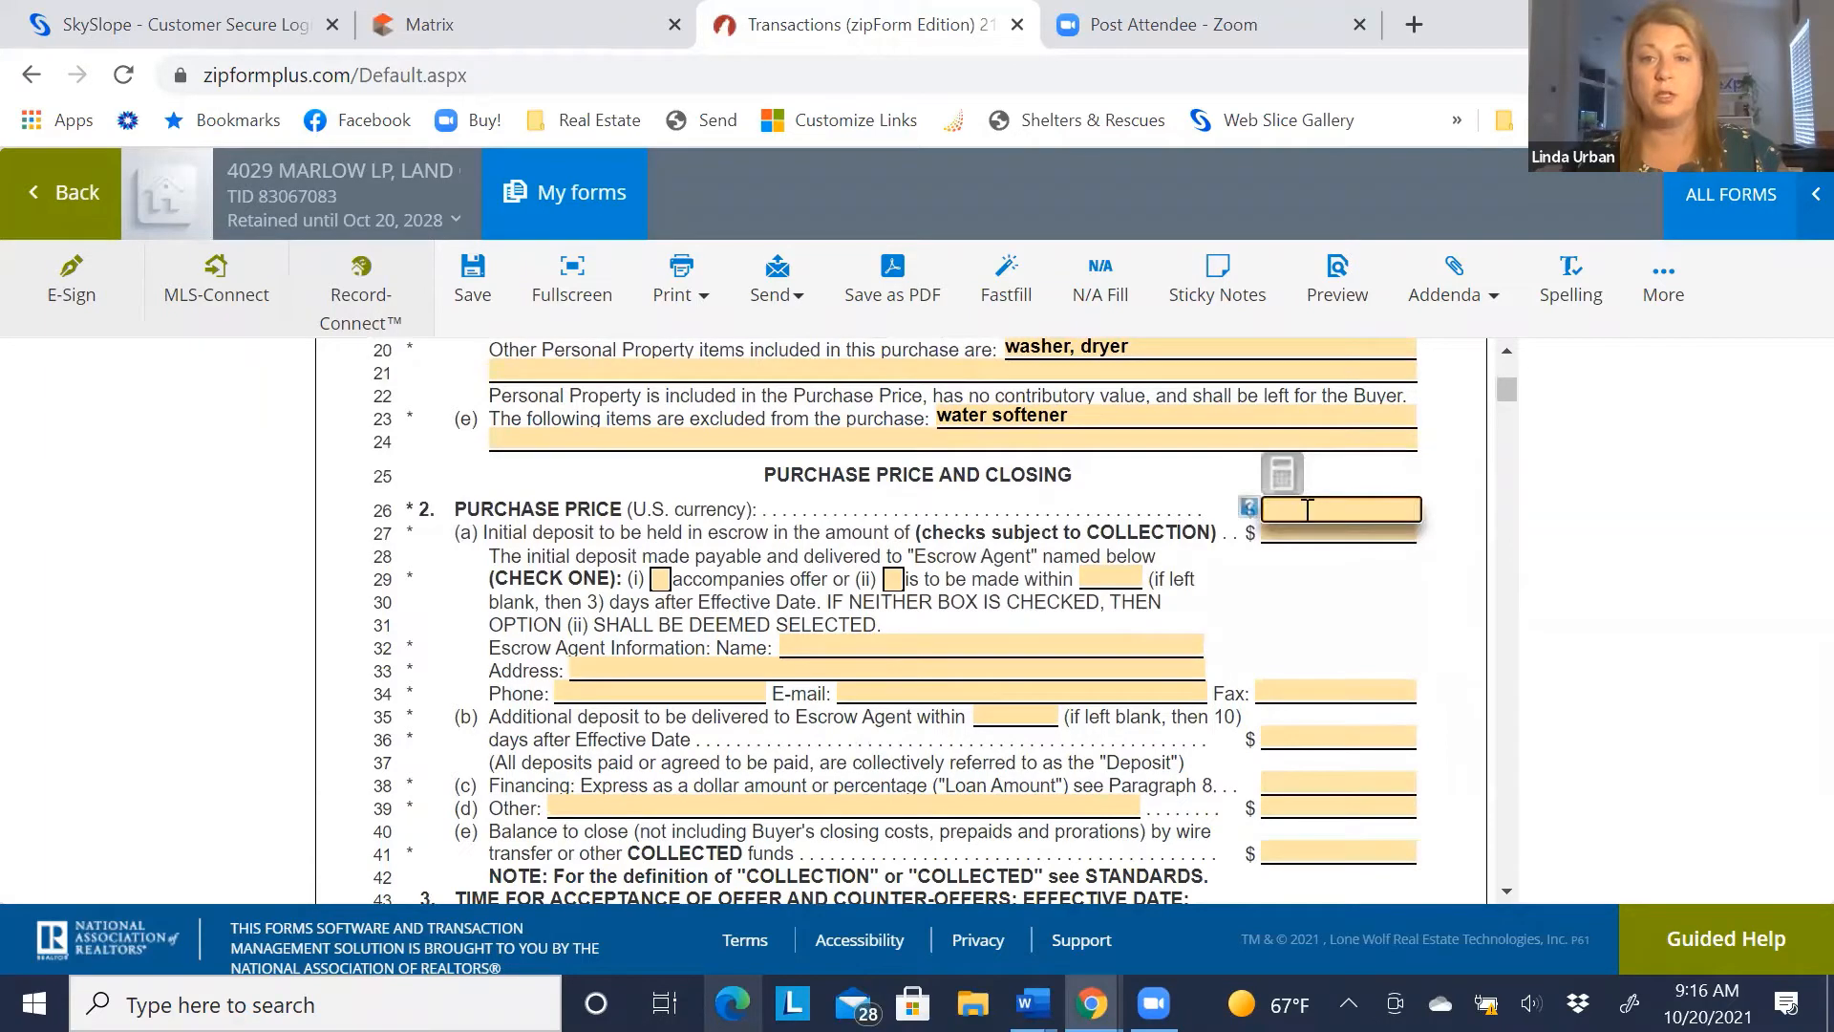
text(300000)
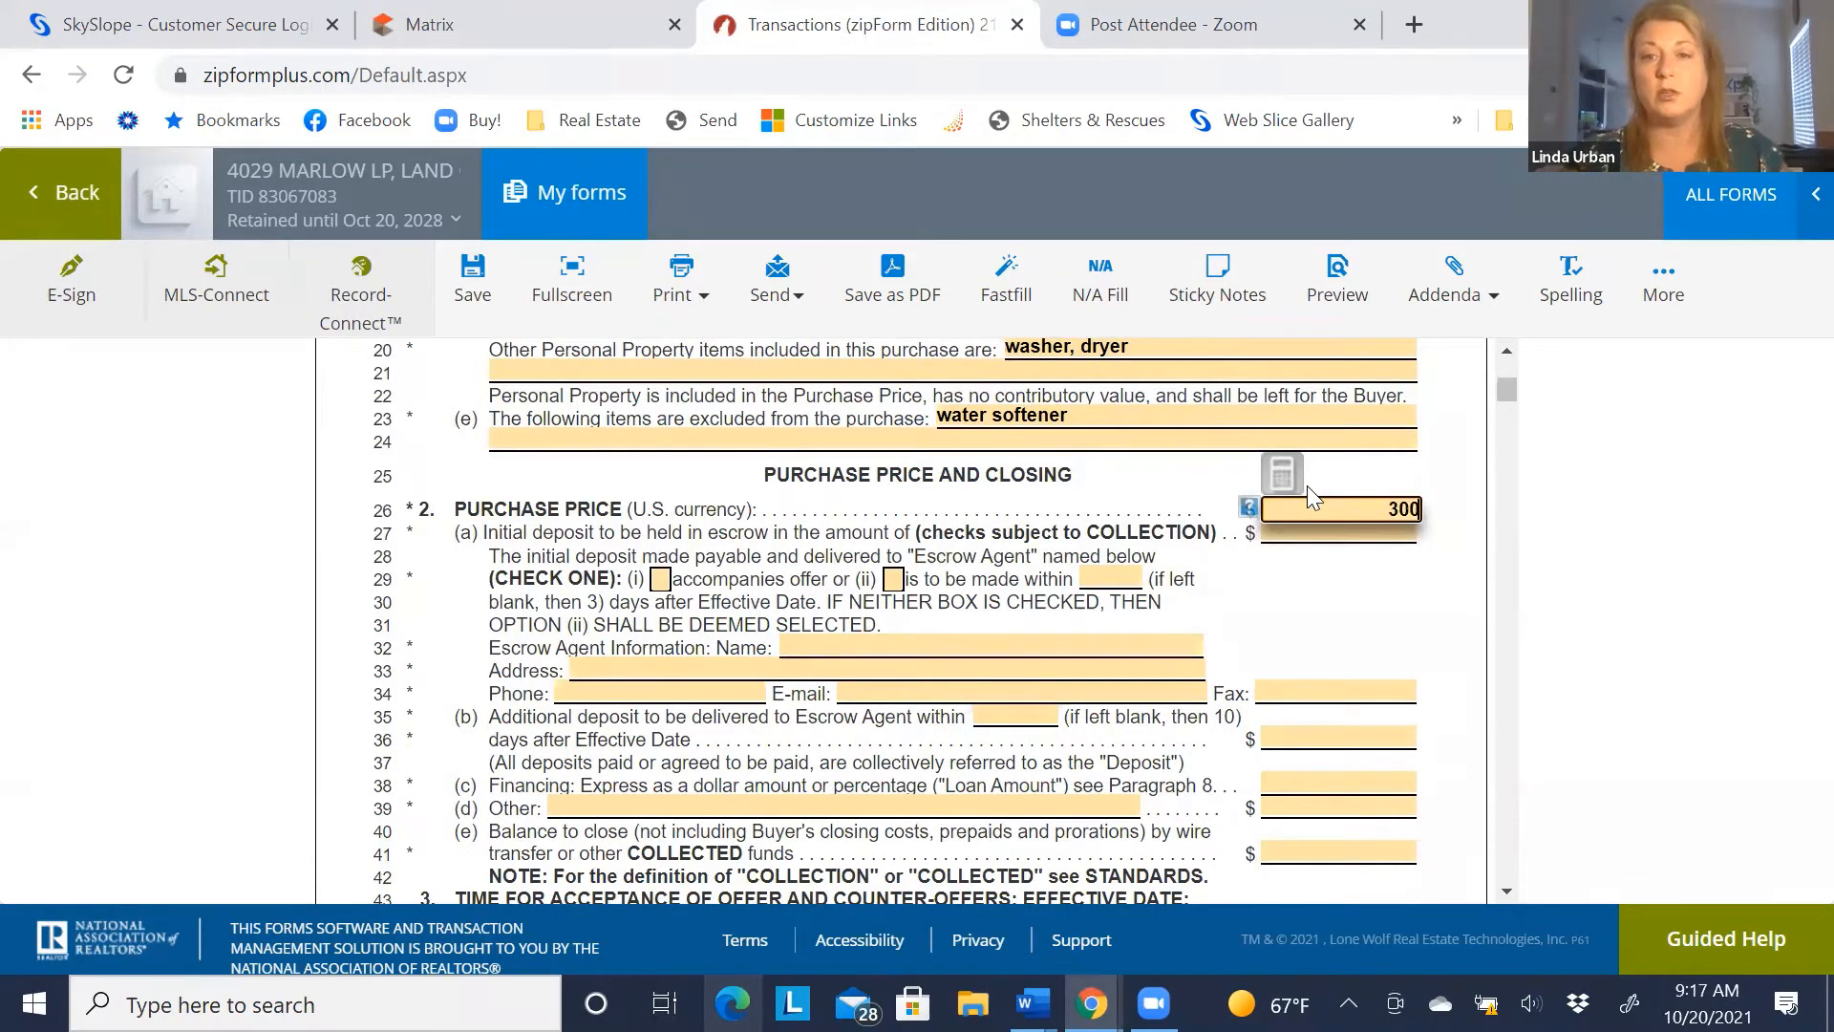
click(1325, 535)
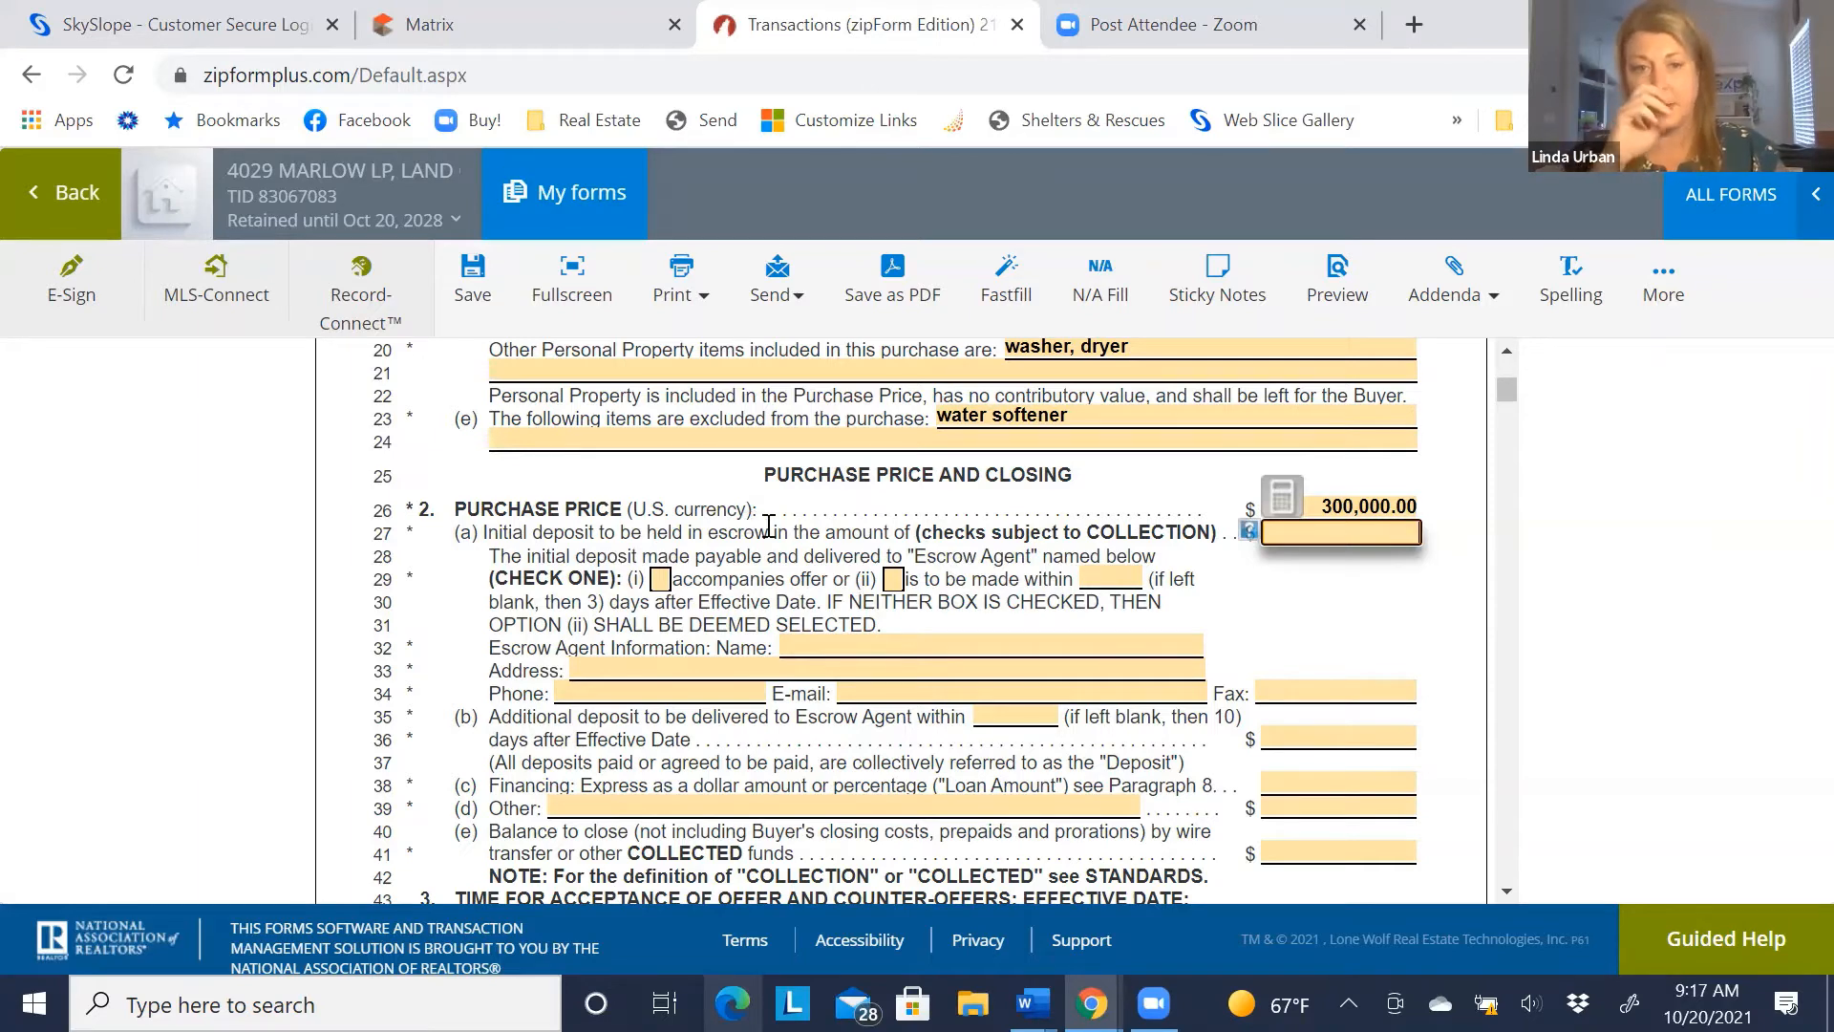
click(892, 581)
click(1110, 579)
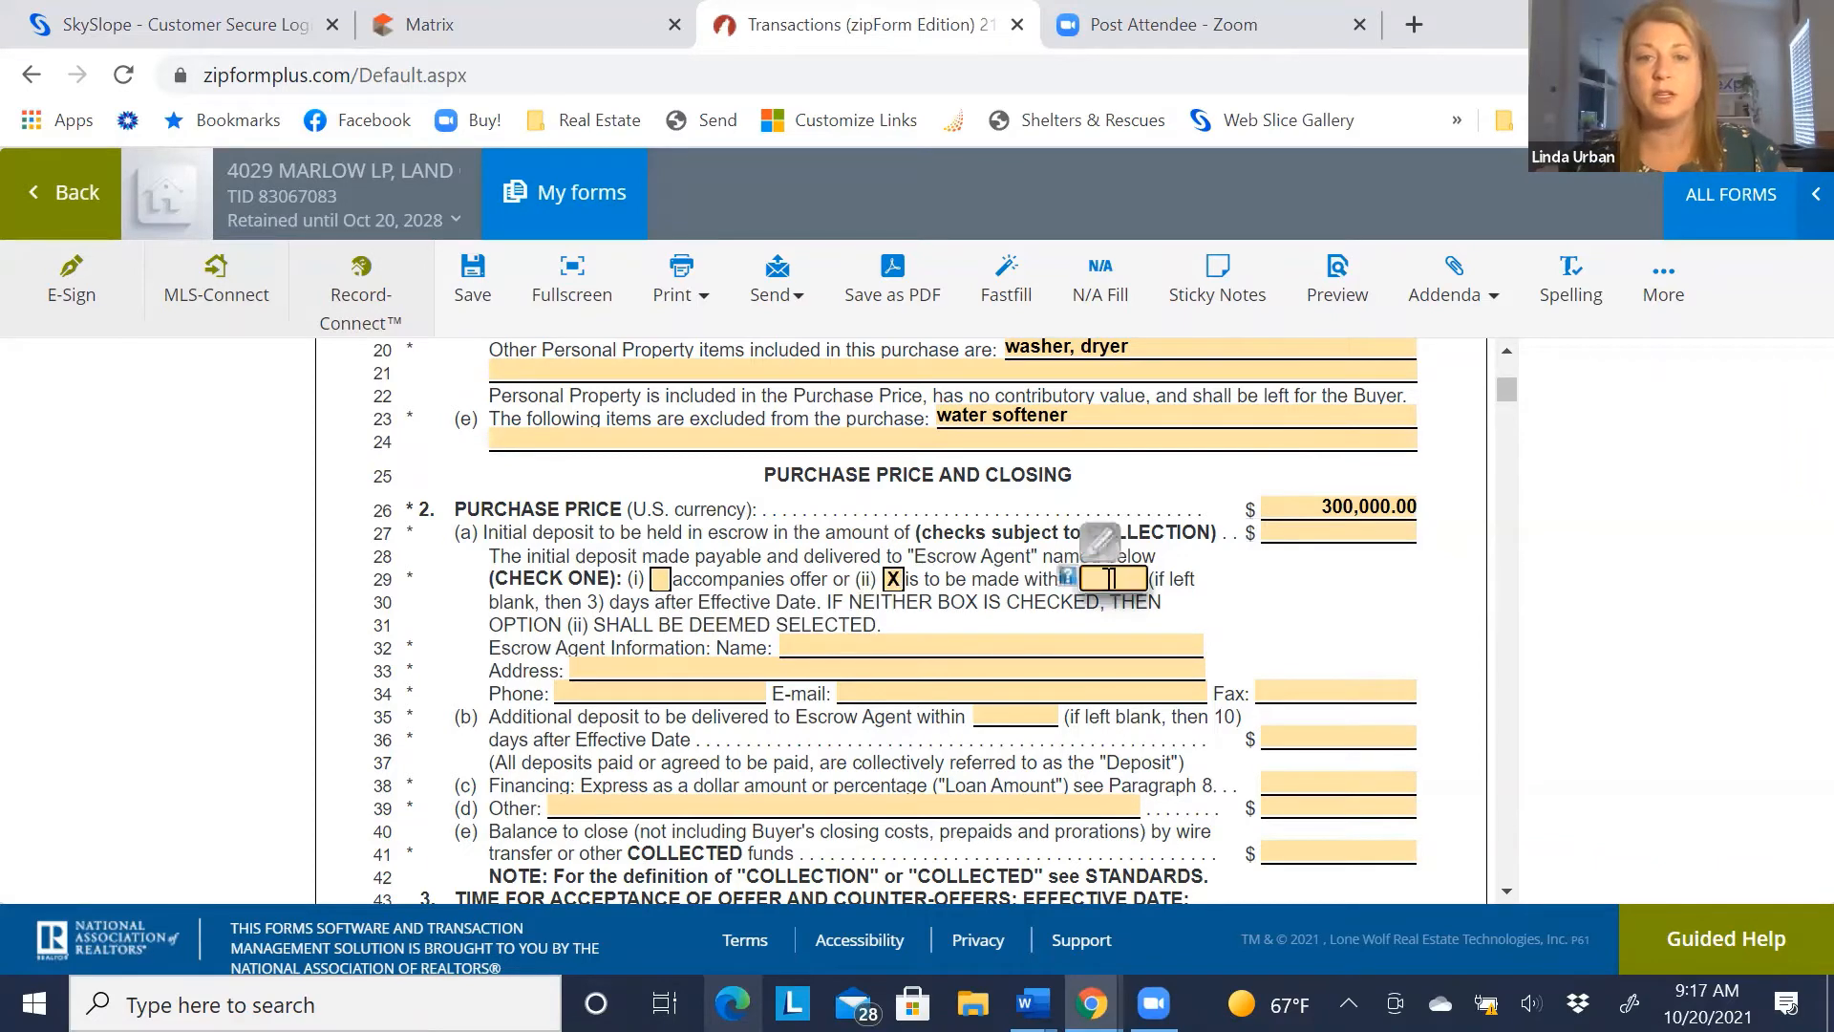
text(3)
key(Tab)
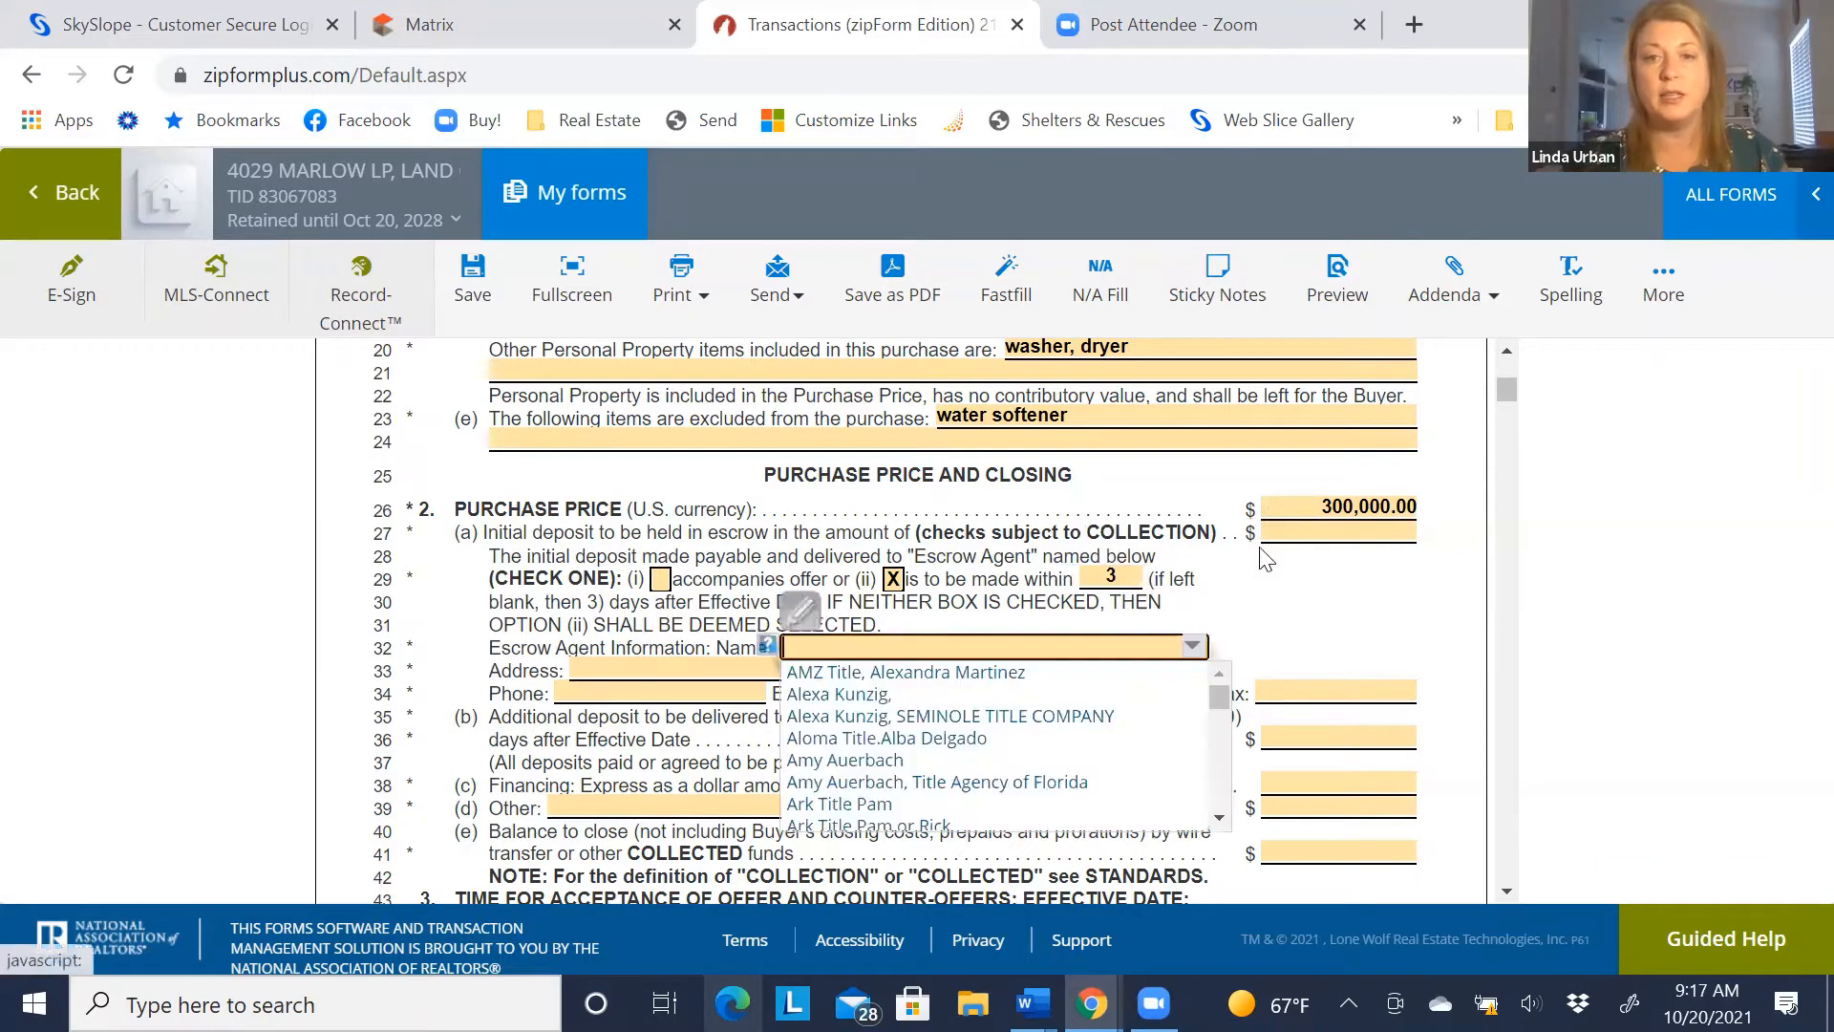
click(1308, 537)
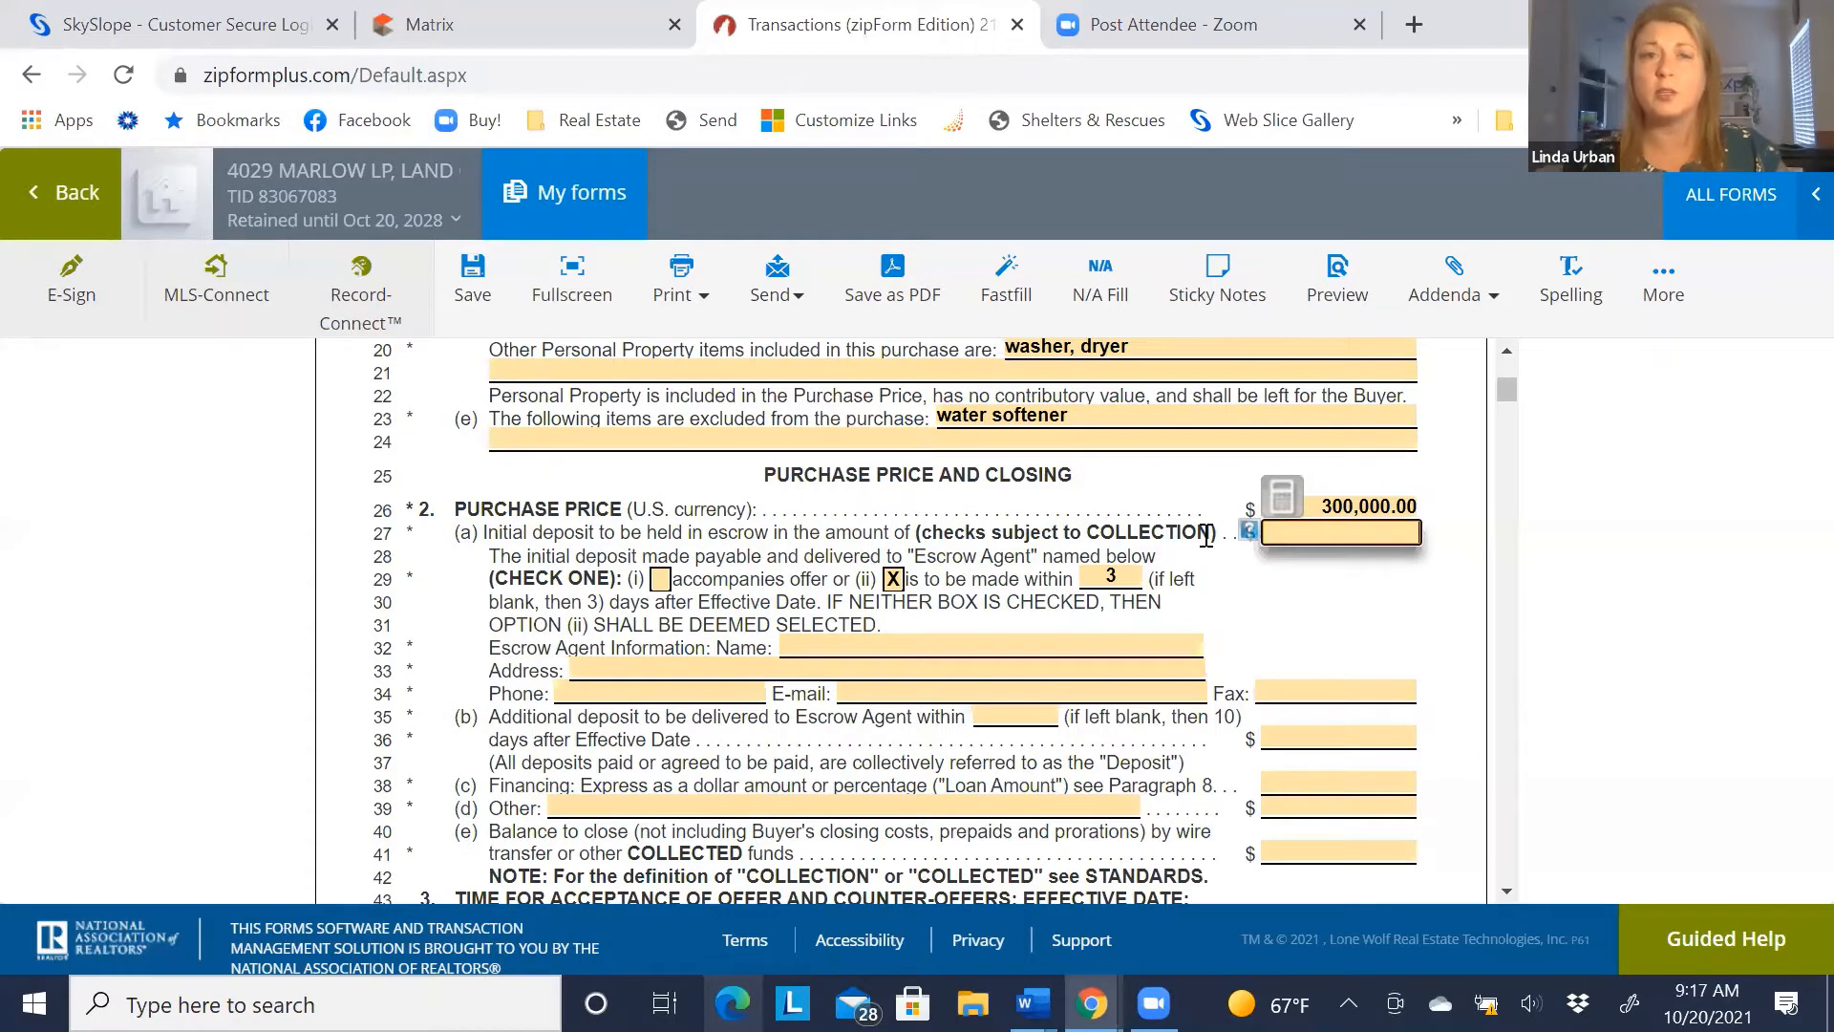
text(3000)
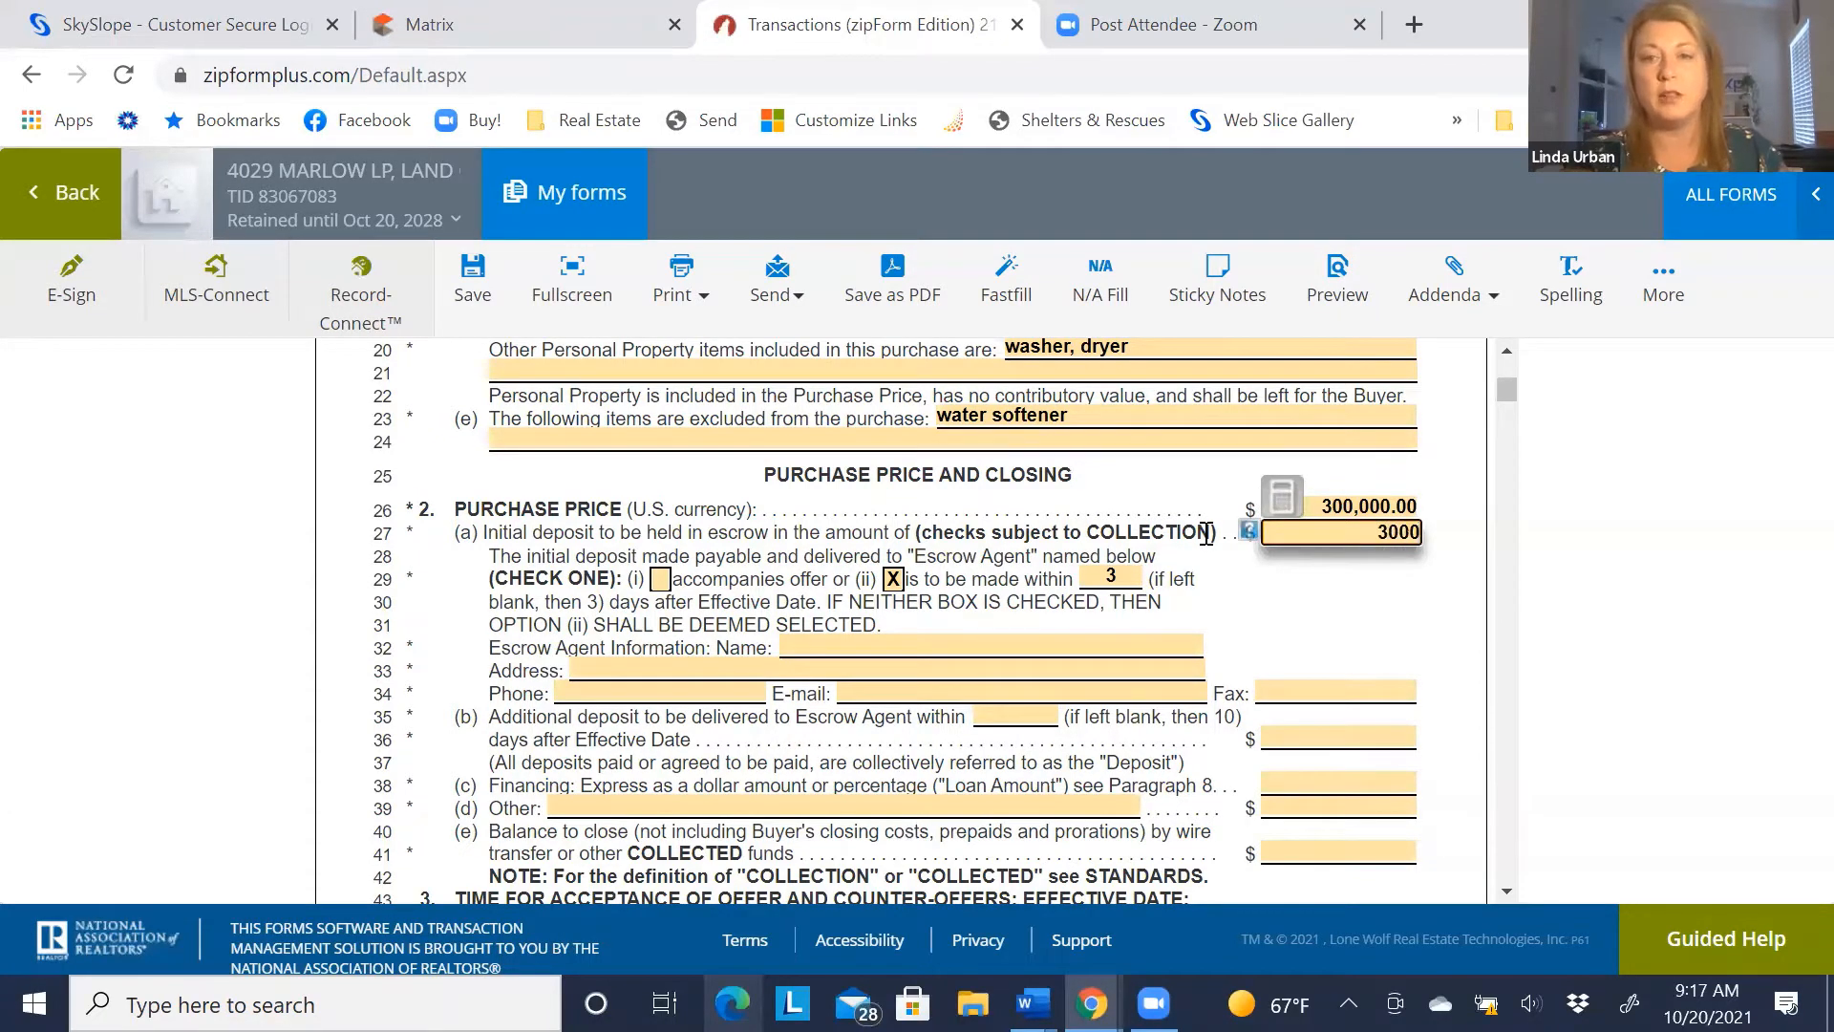
key(Tab)
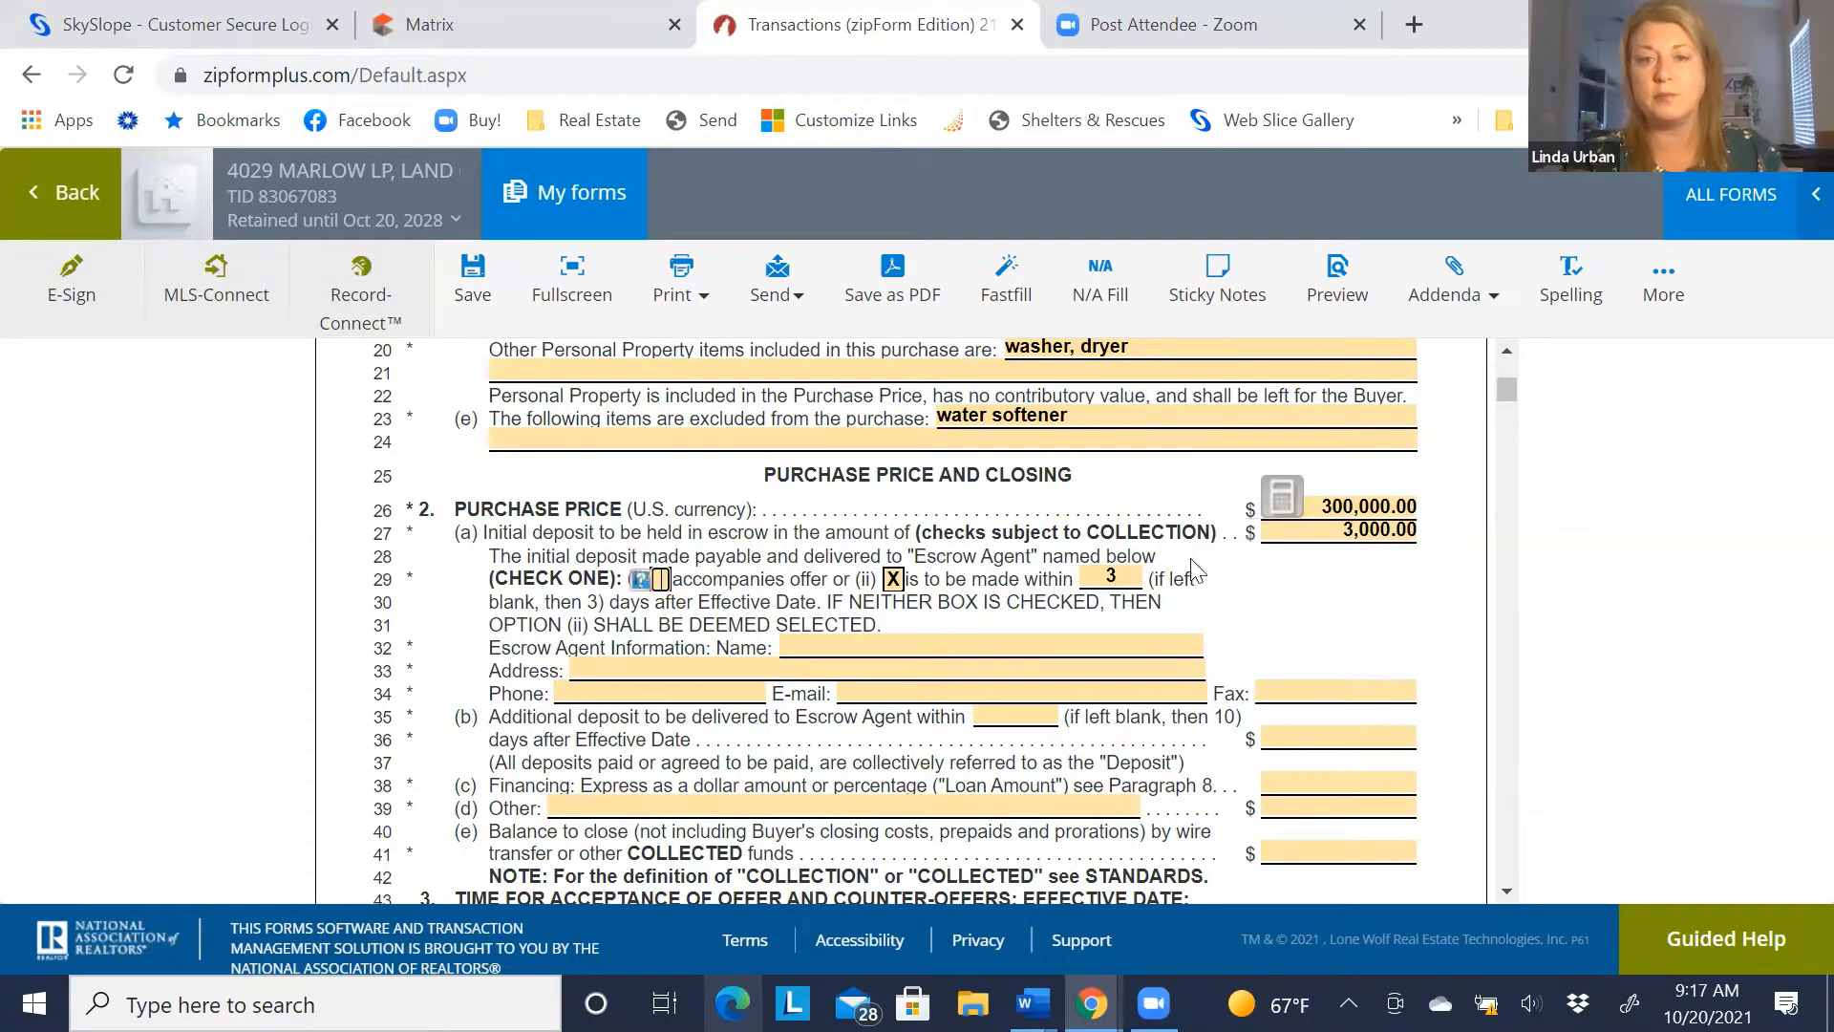
Enter the escrow agent's name in the Escrow Agent field
click(831, 645)
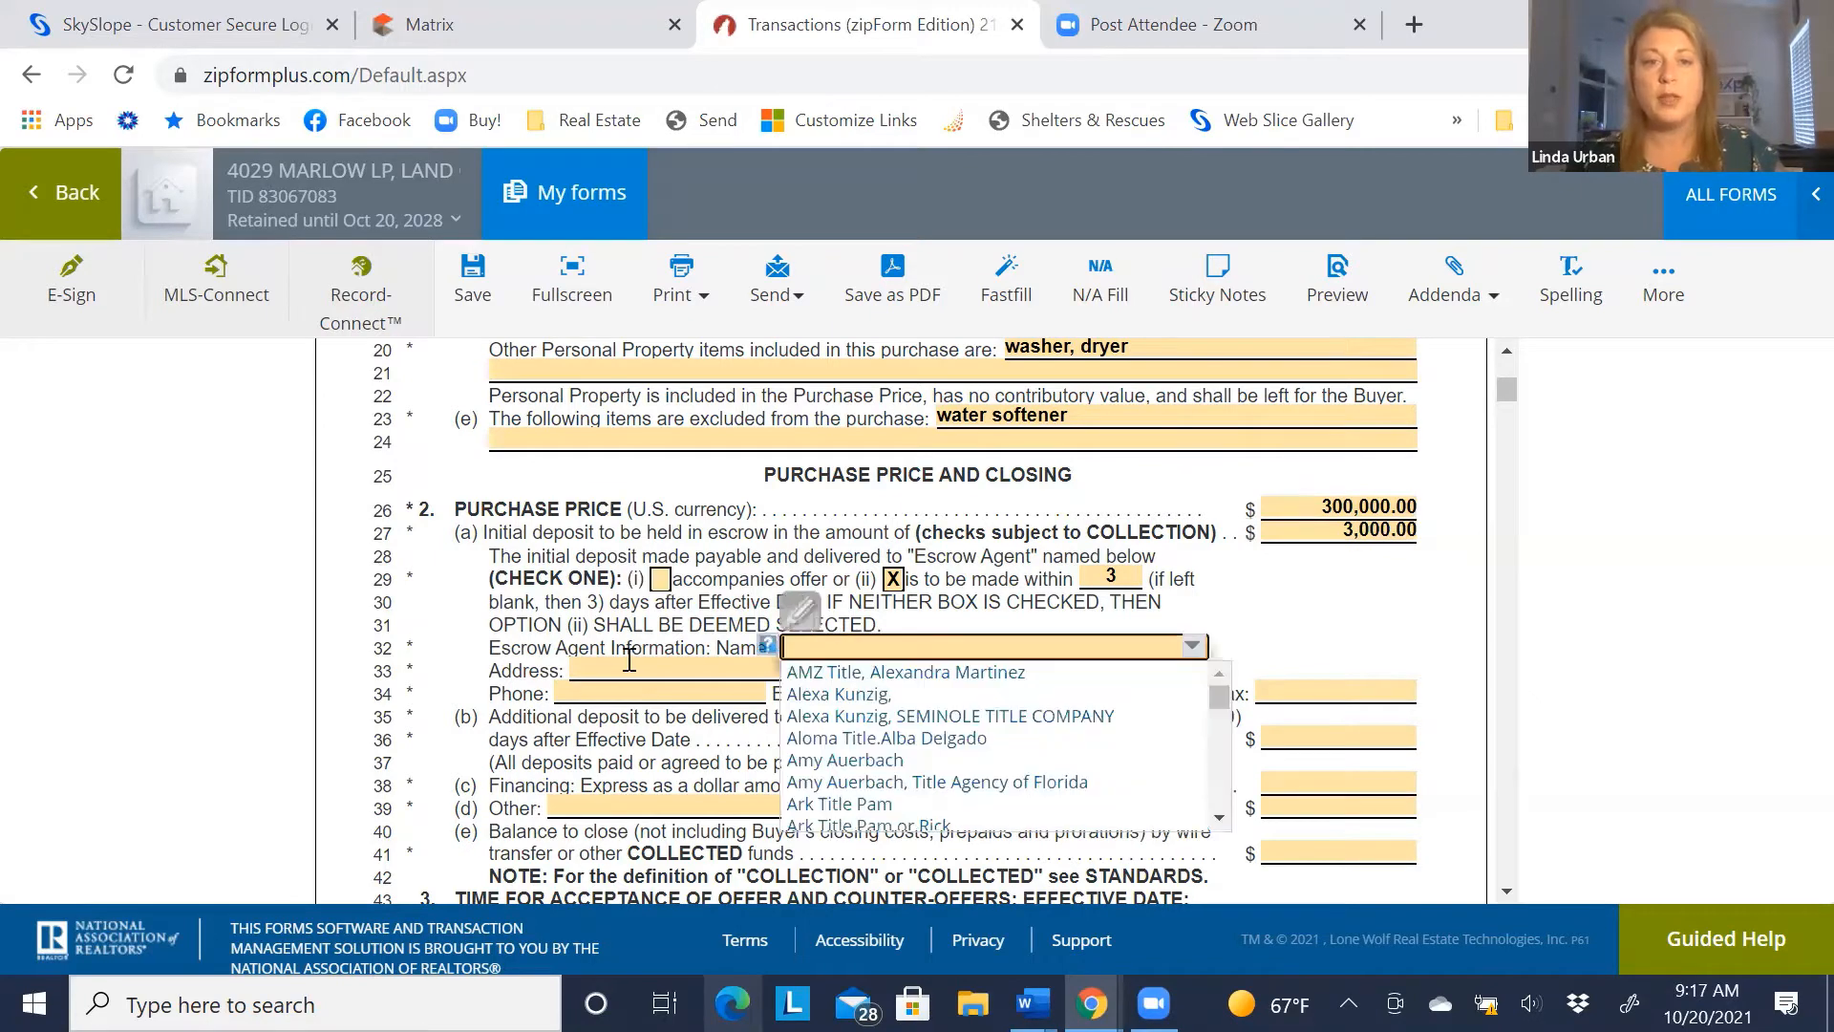
click(633, 661)
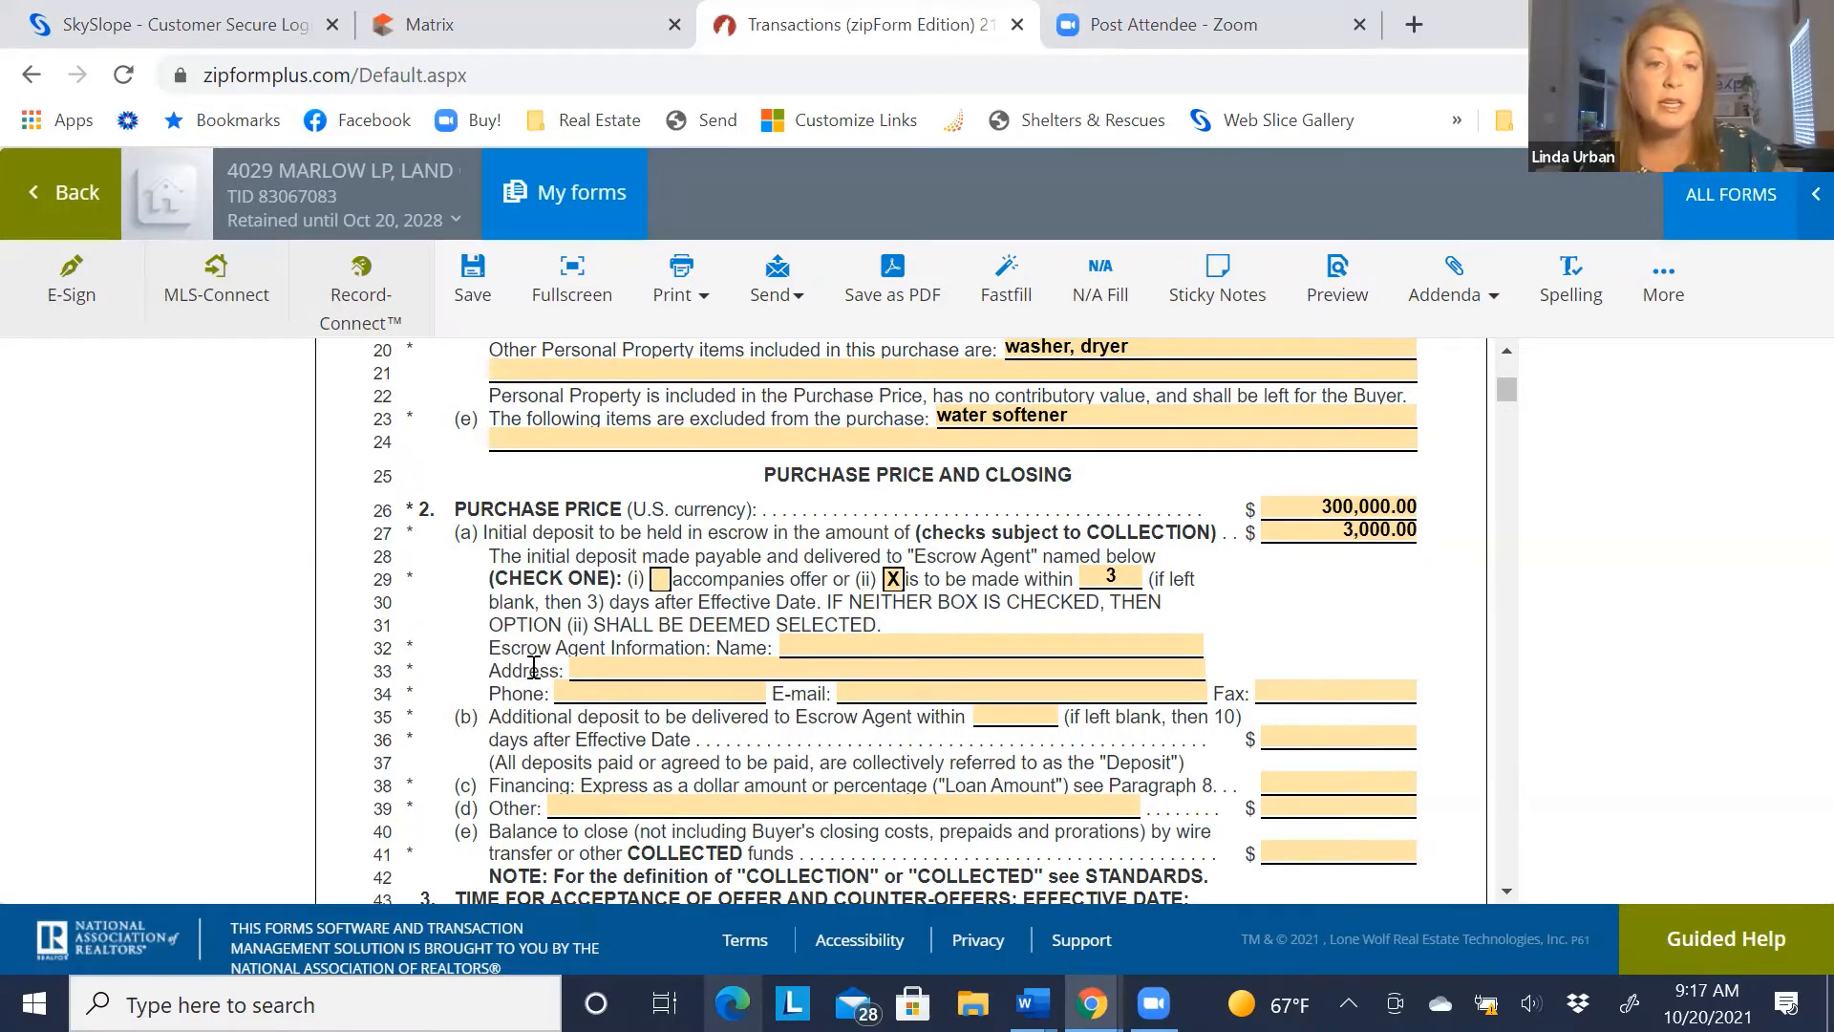
click(824, 646)
text(Sal)
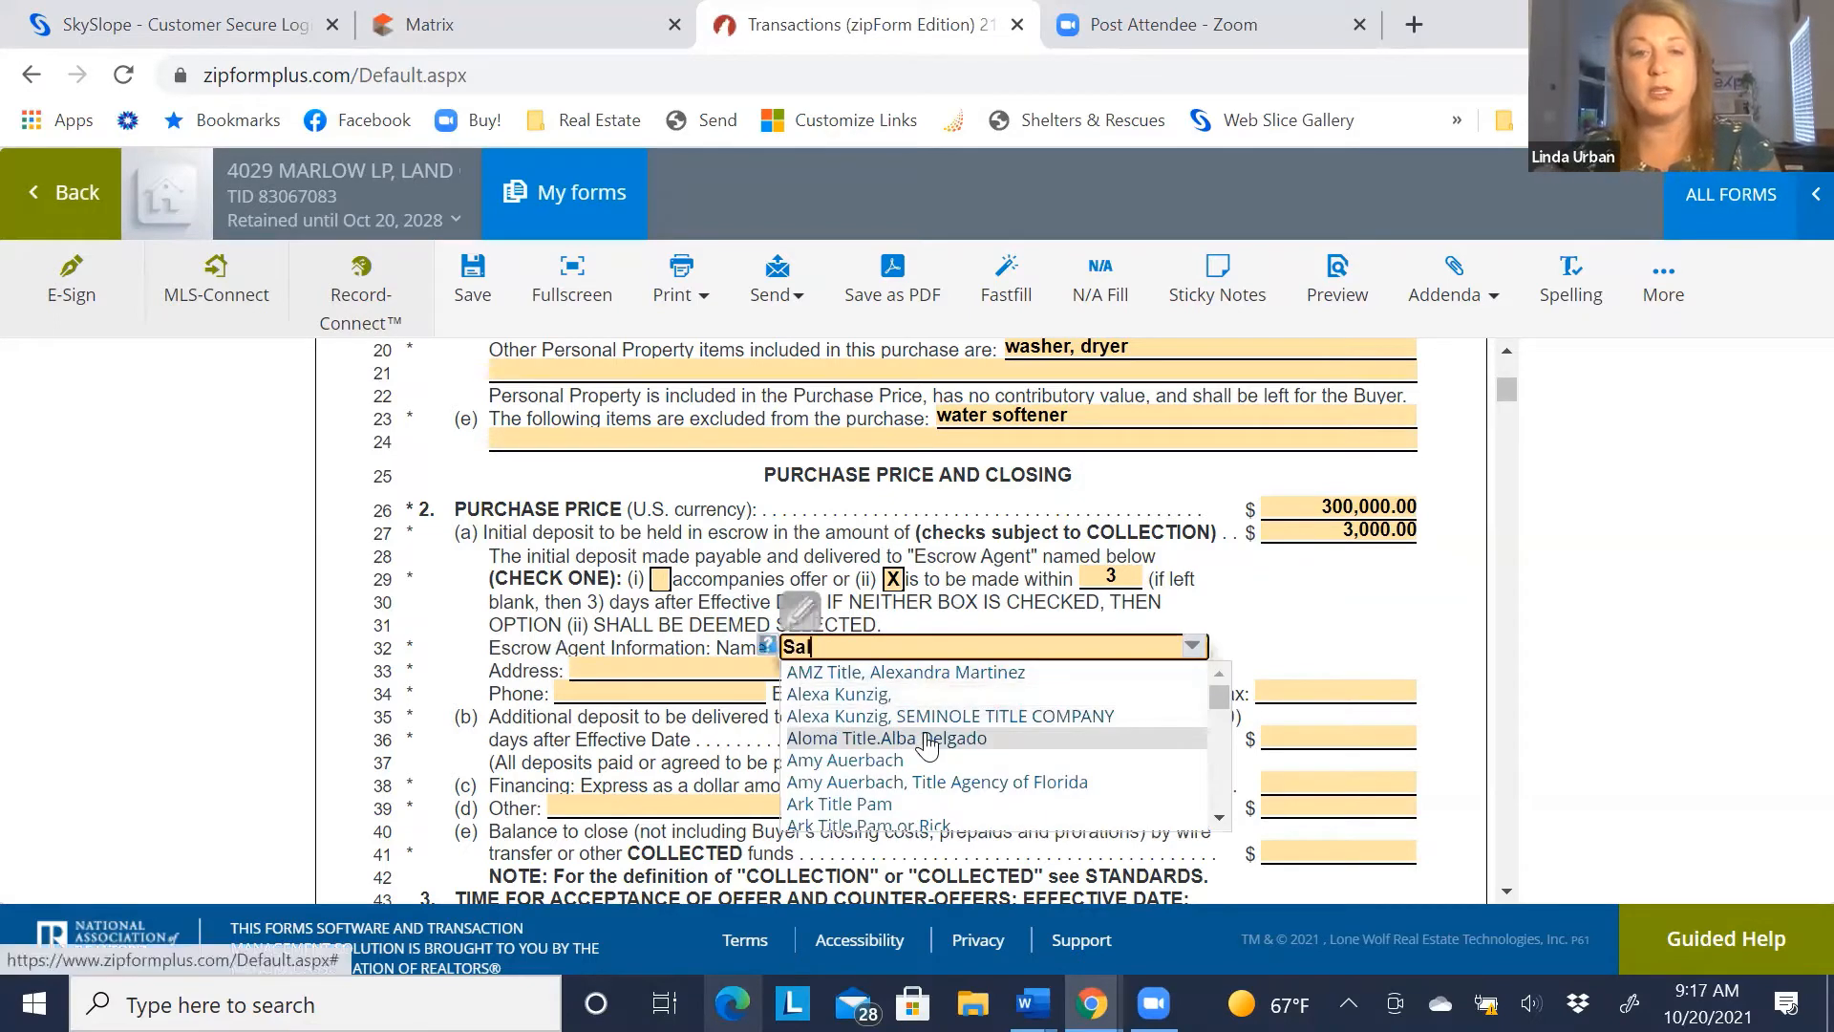
text(ly Title, ABD C)
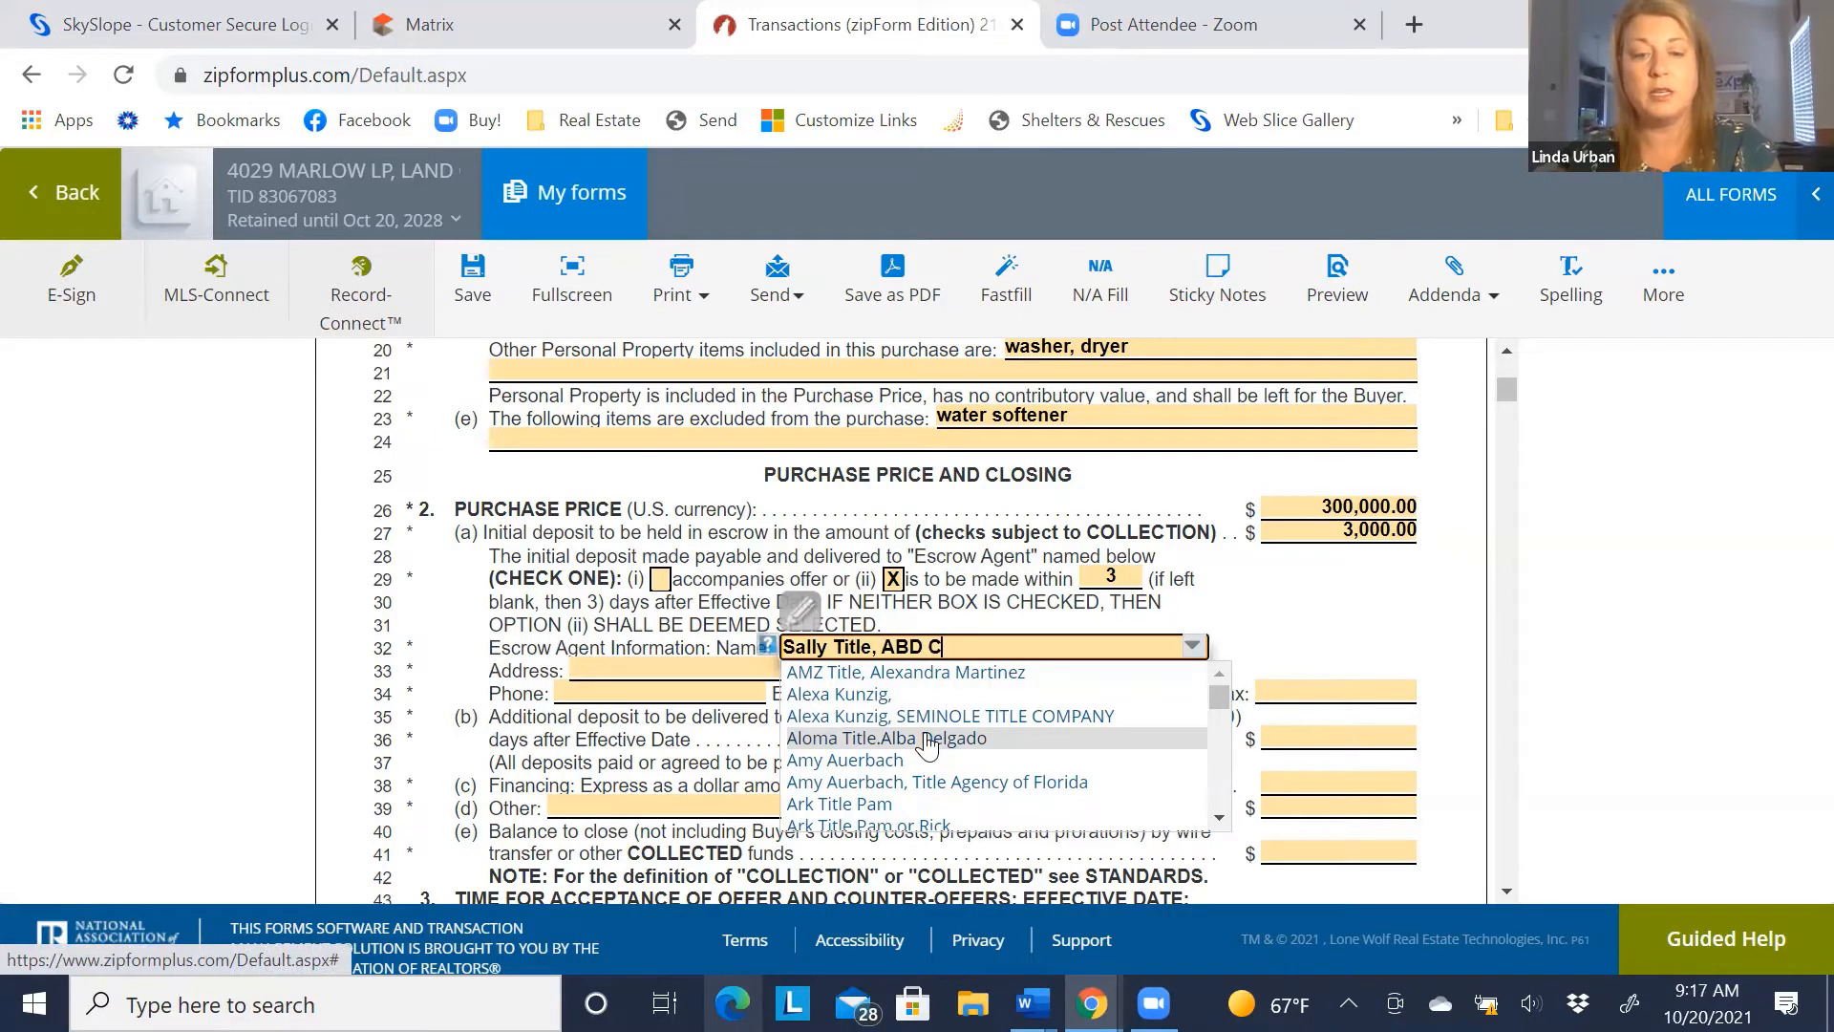
key(BackSpace)
text(Title)
key(Tab)
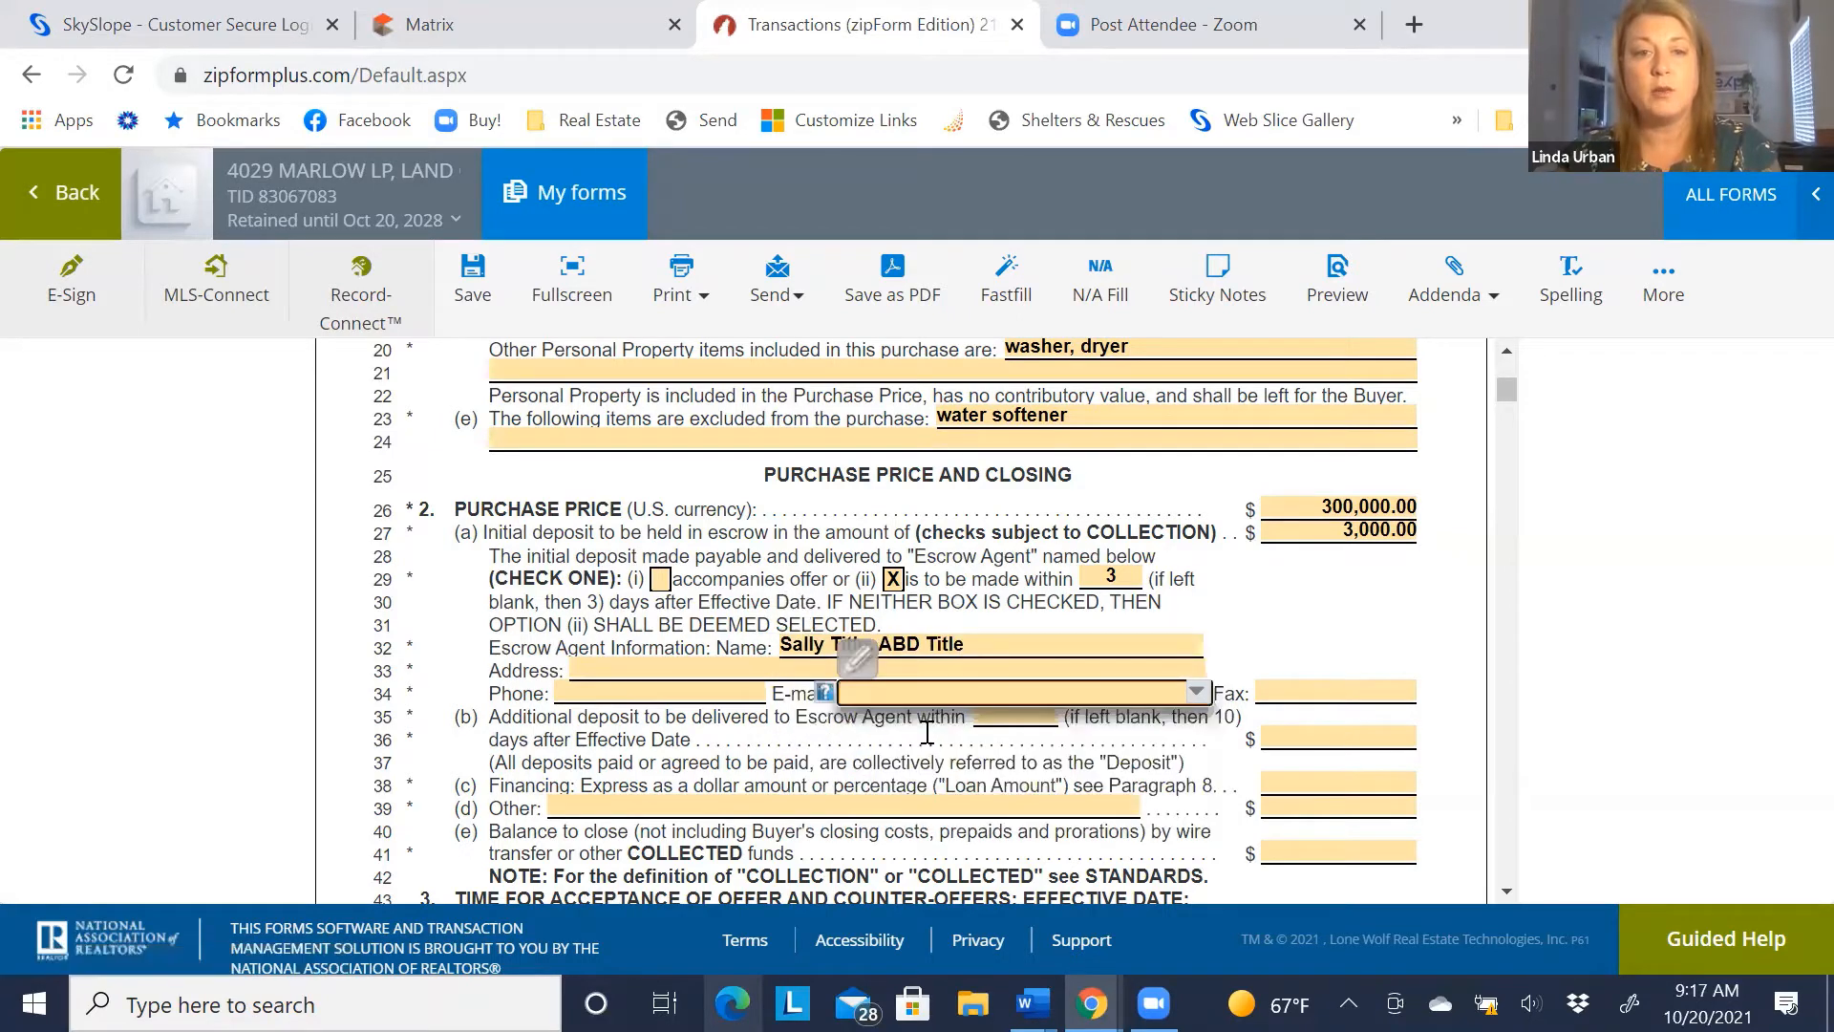
key(Tab)
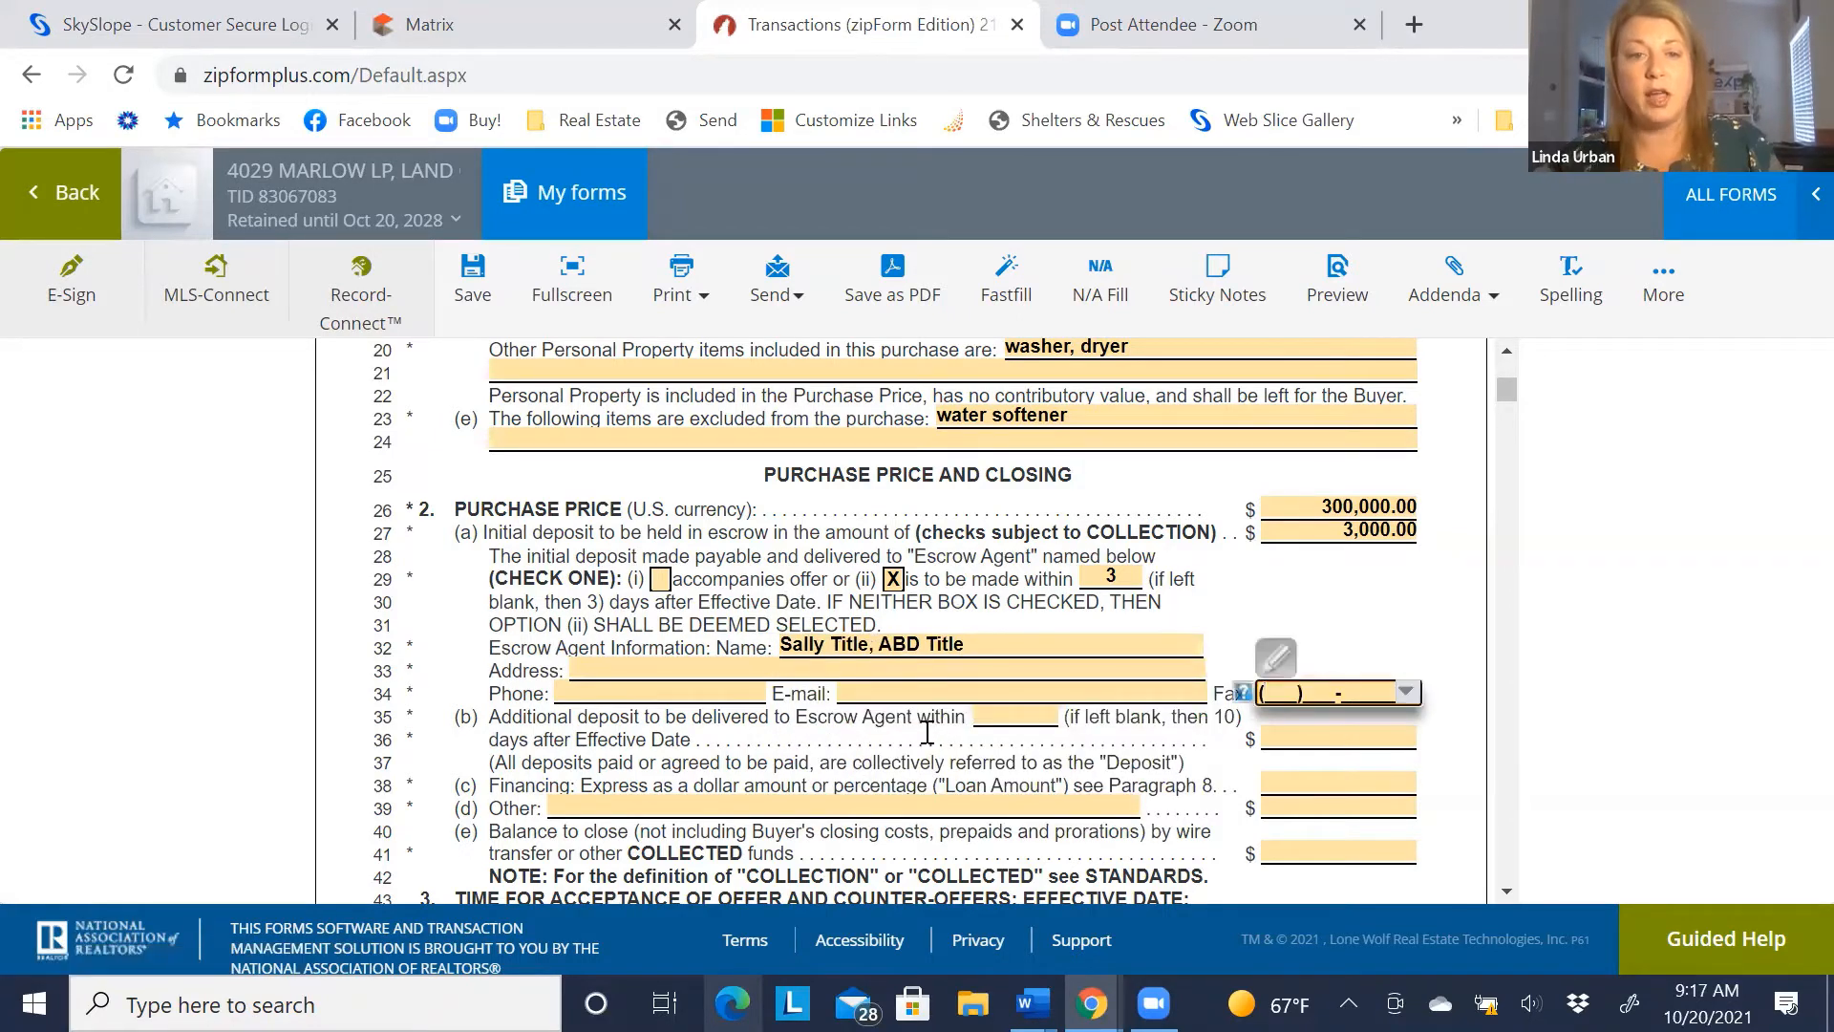
Fill in the escrow agent's address, phone number and e-mail
click(726, 671)
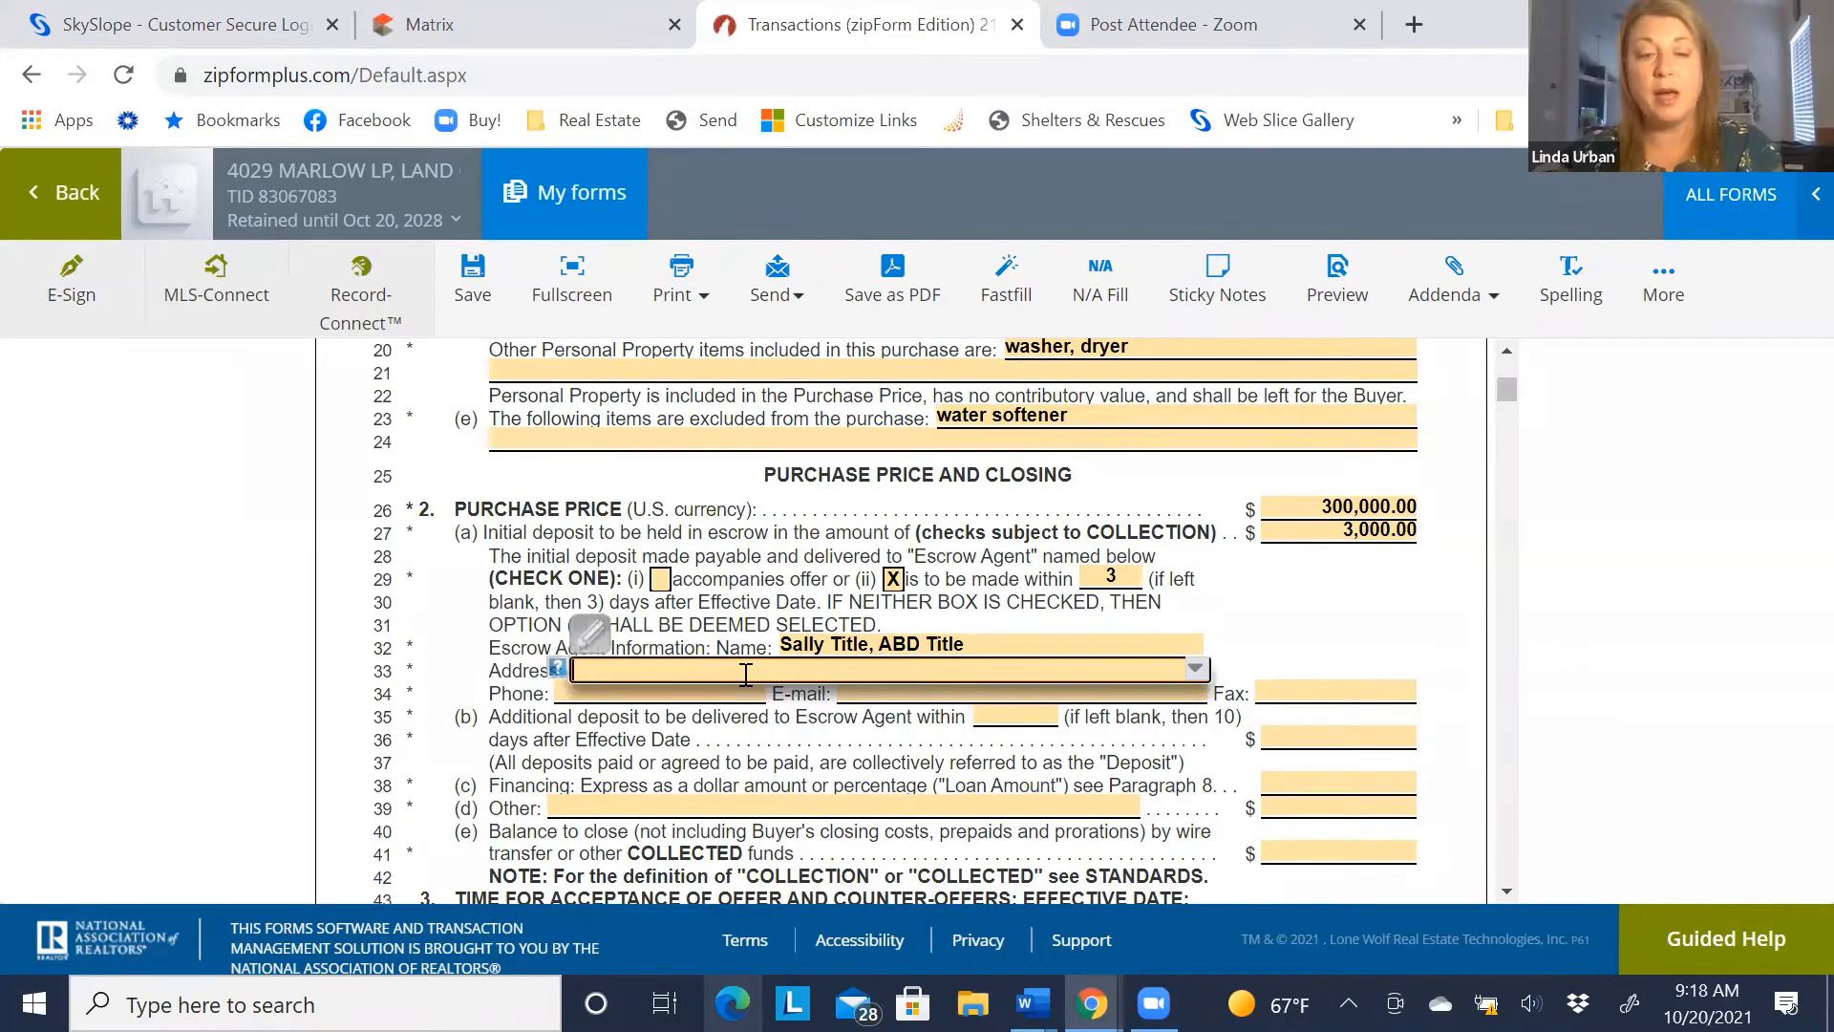
text(123)
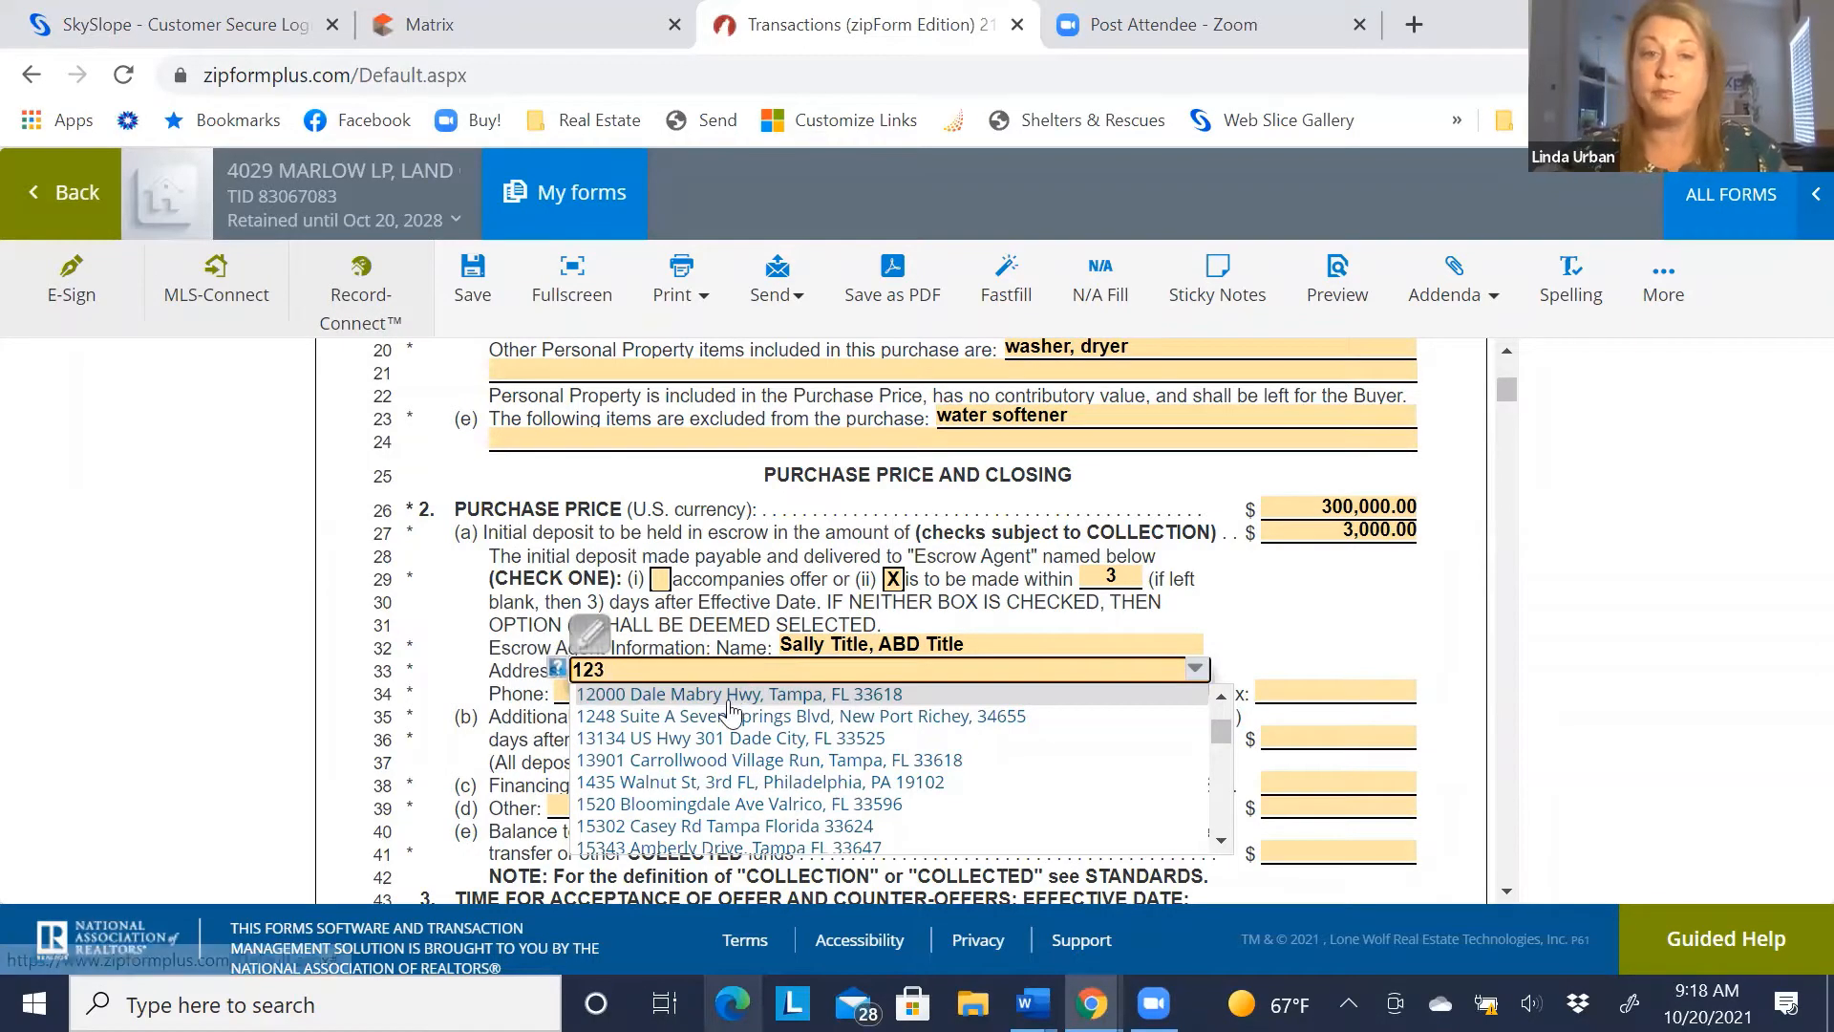
click(735, 694)
click(690, 691)
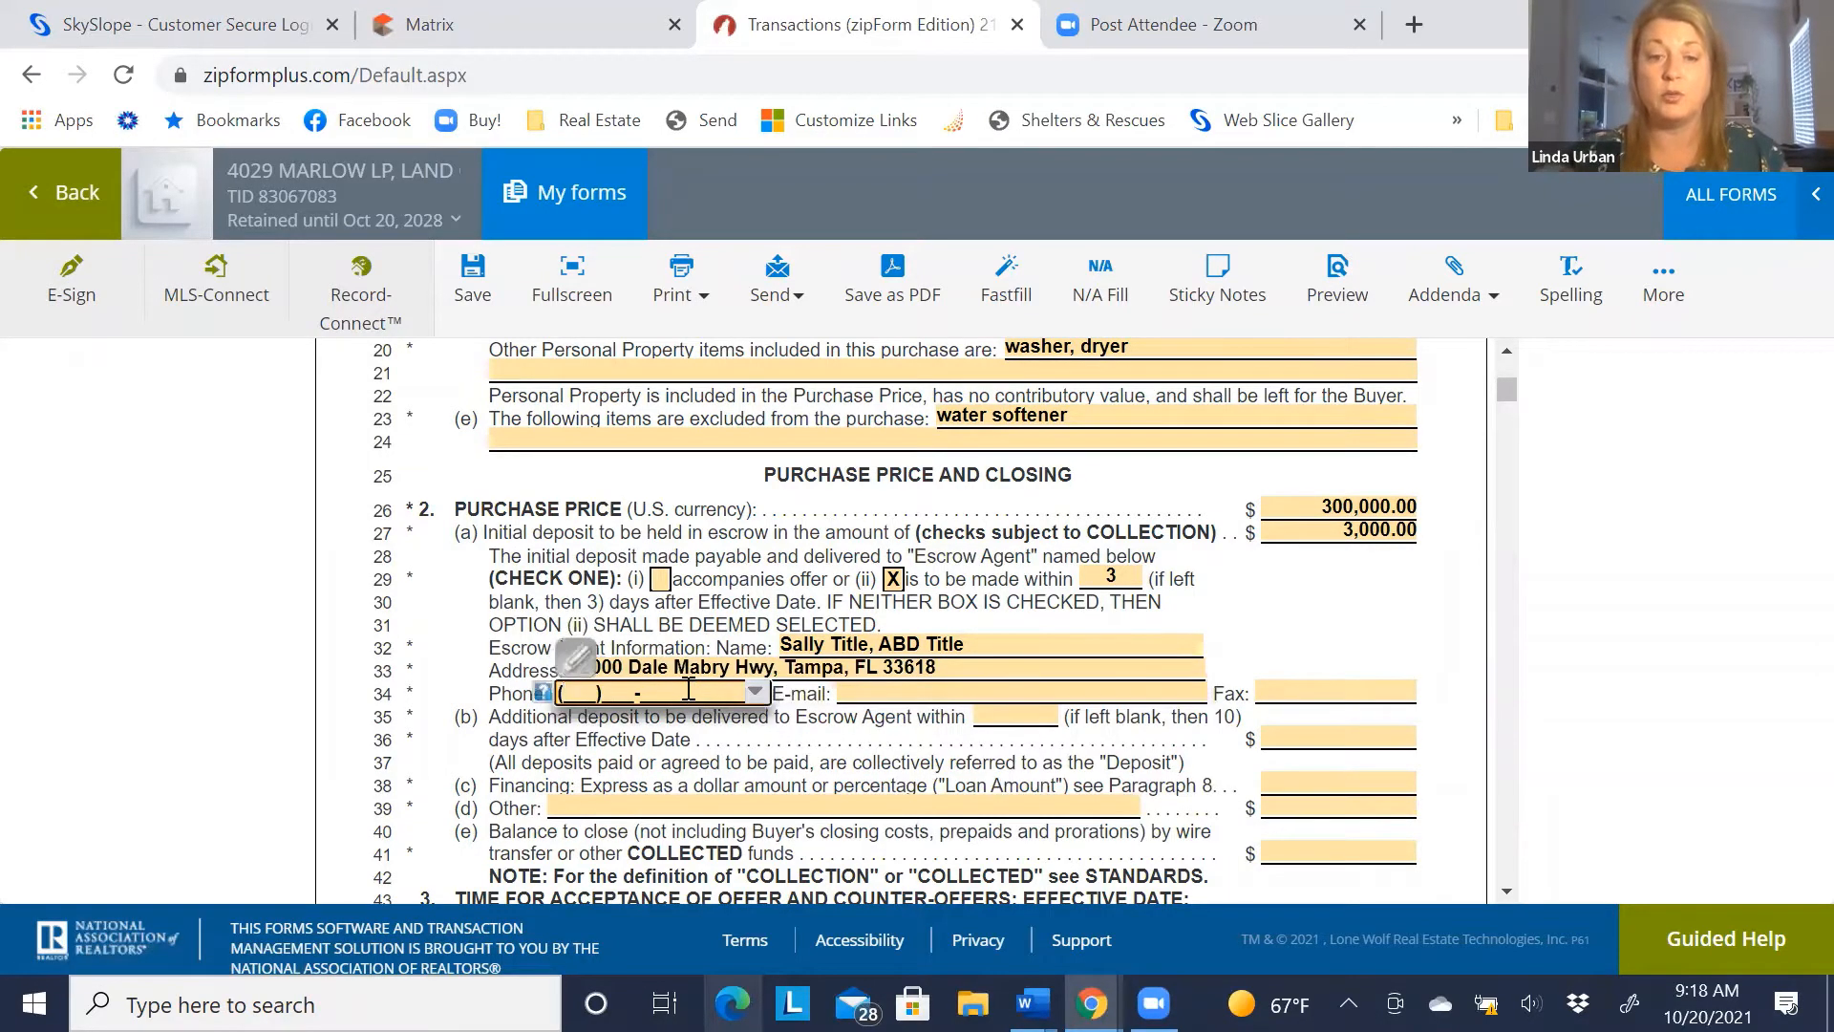
text(813)555-)
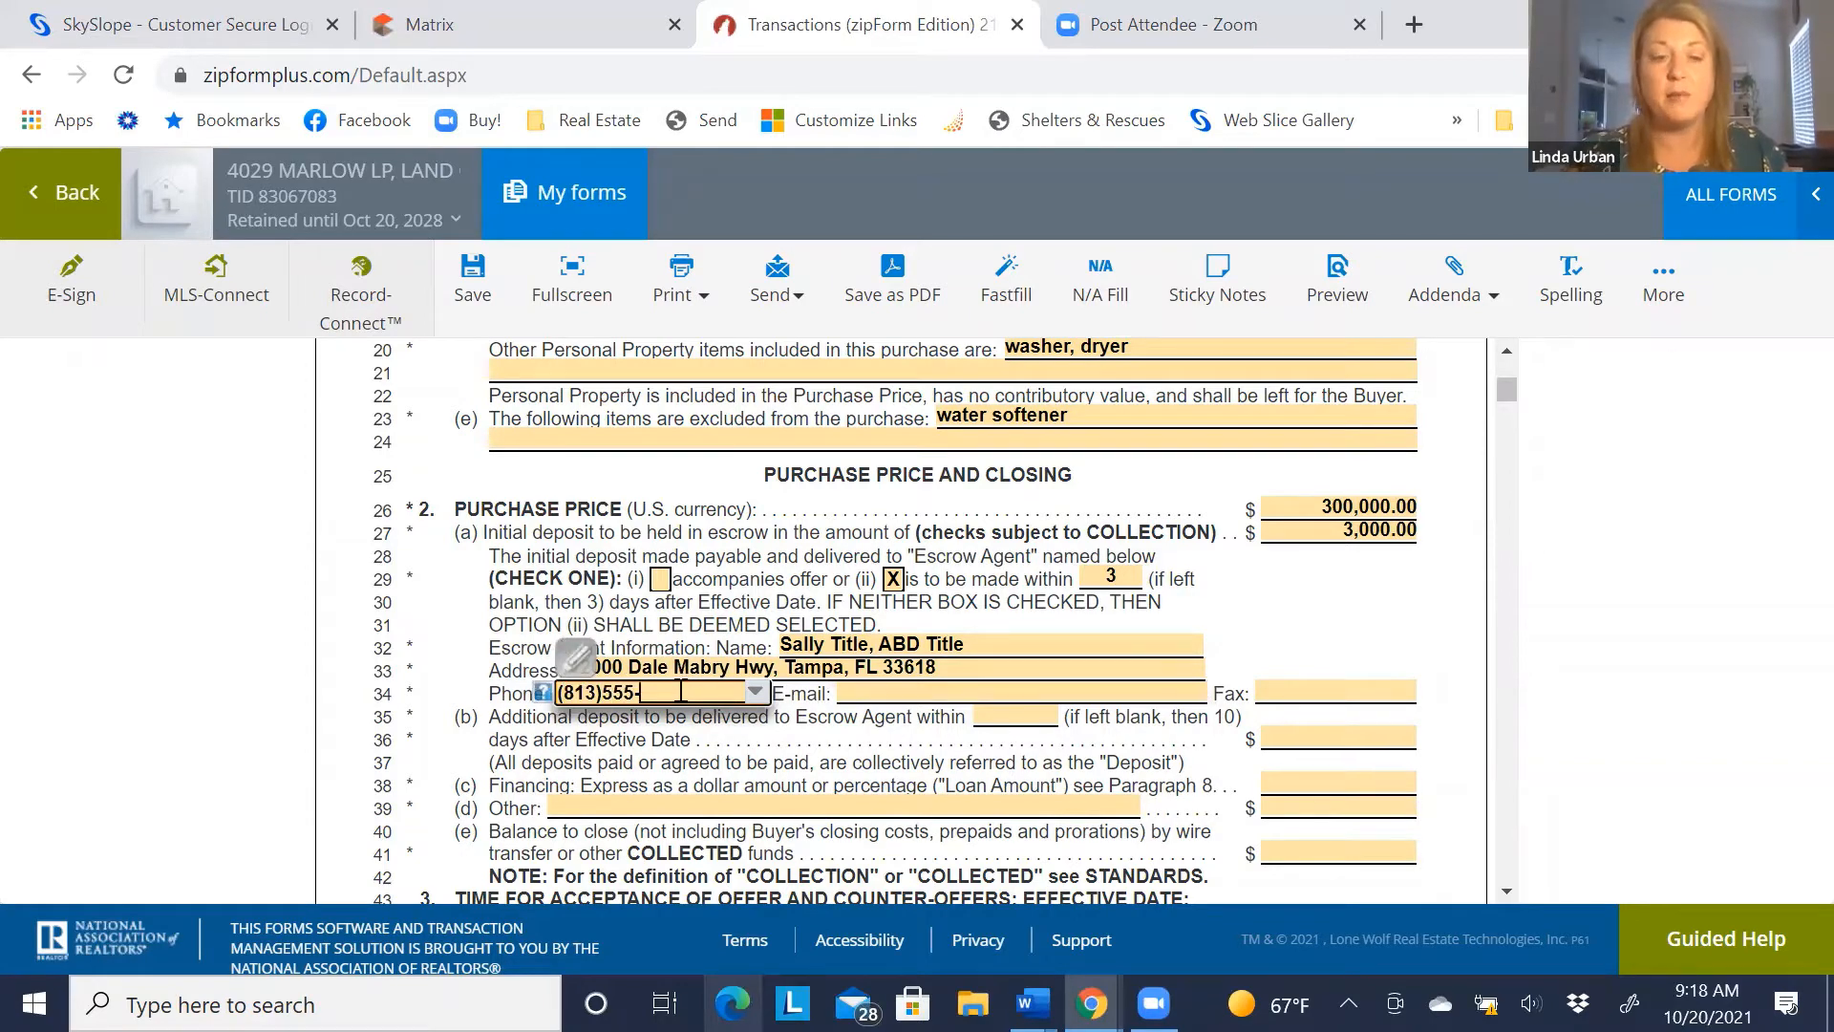
text(1234)
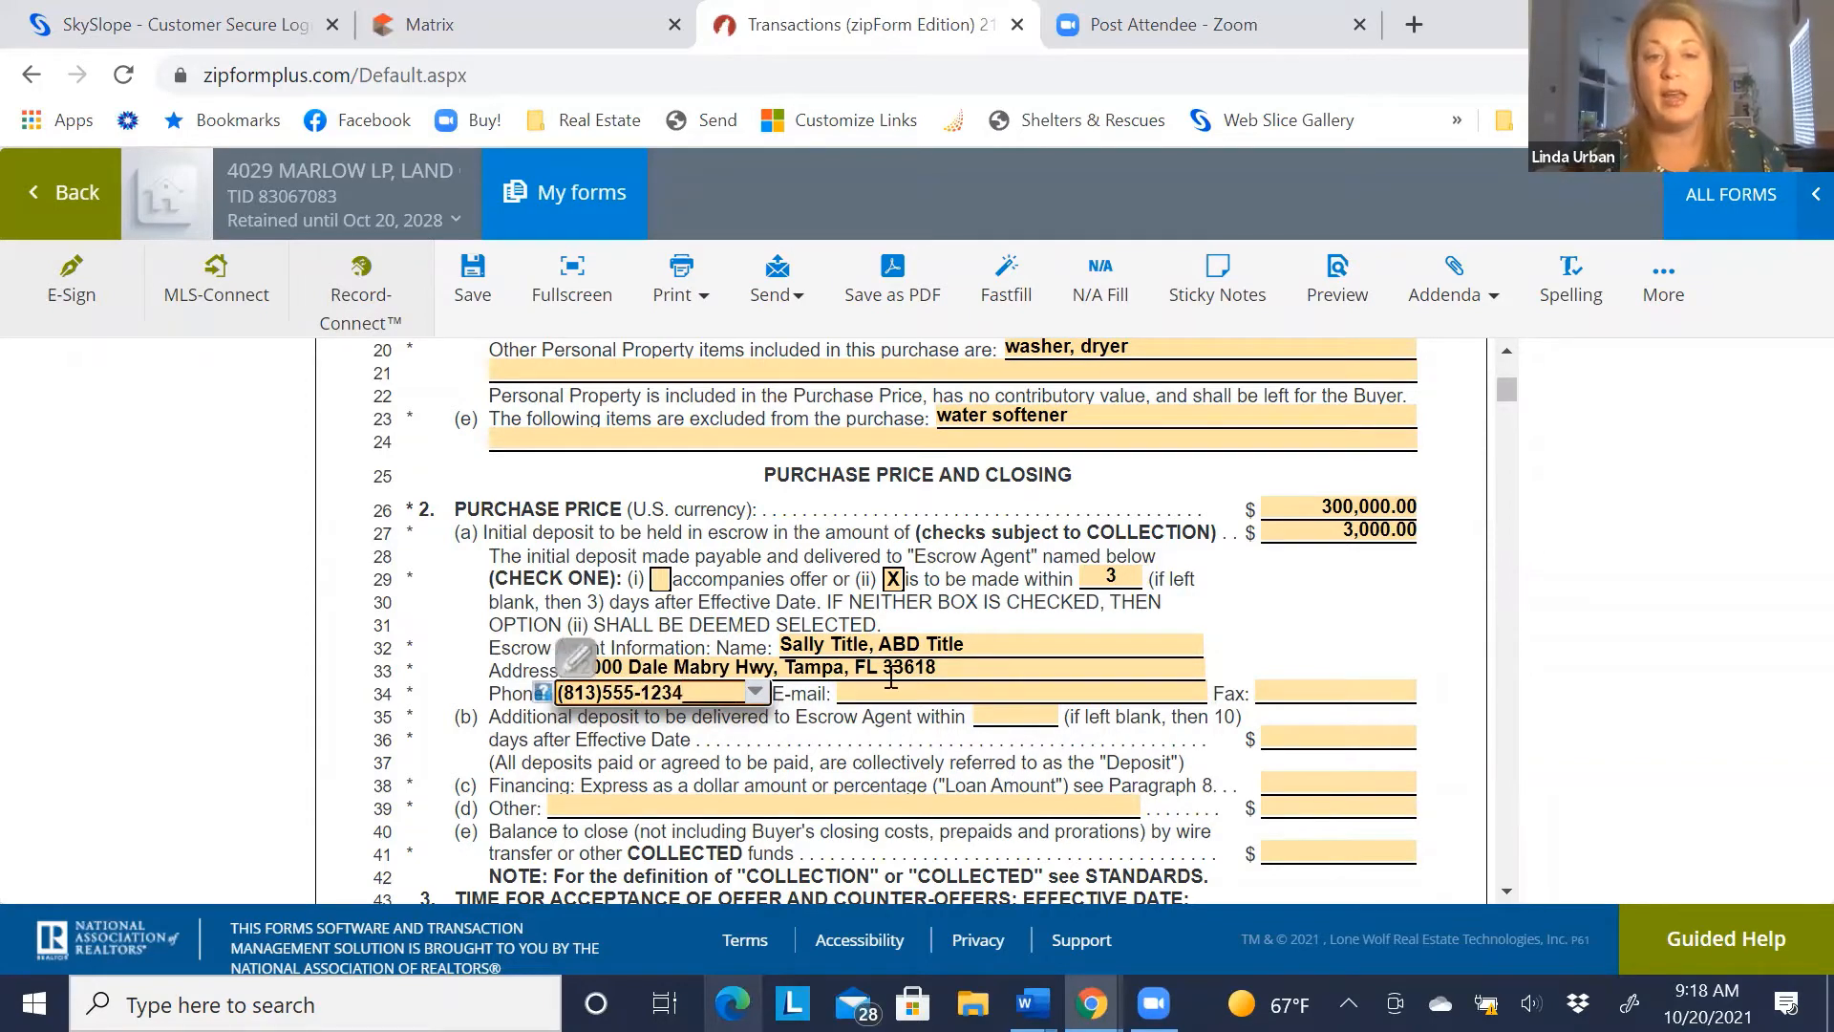
click(882, 690)
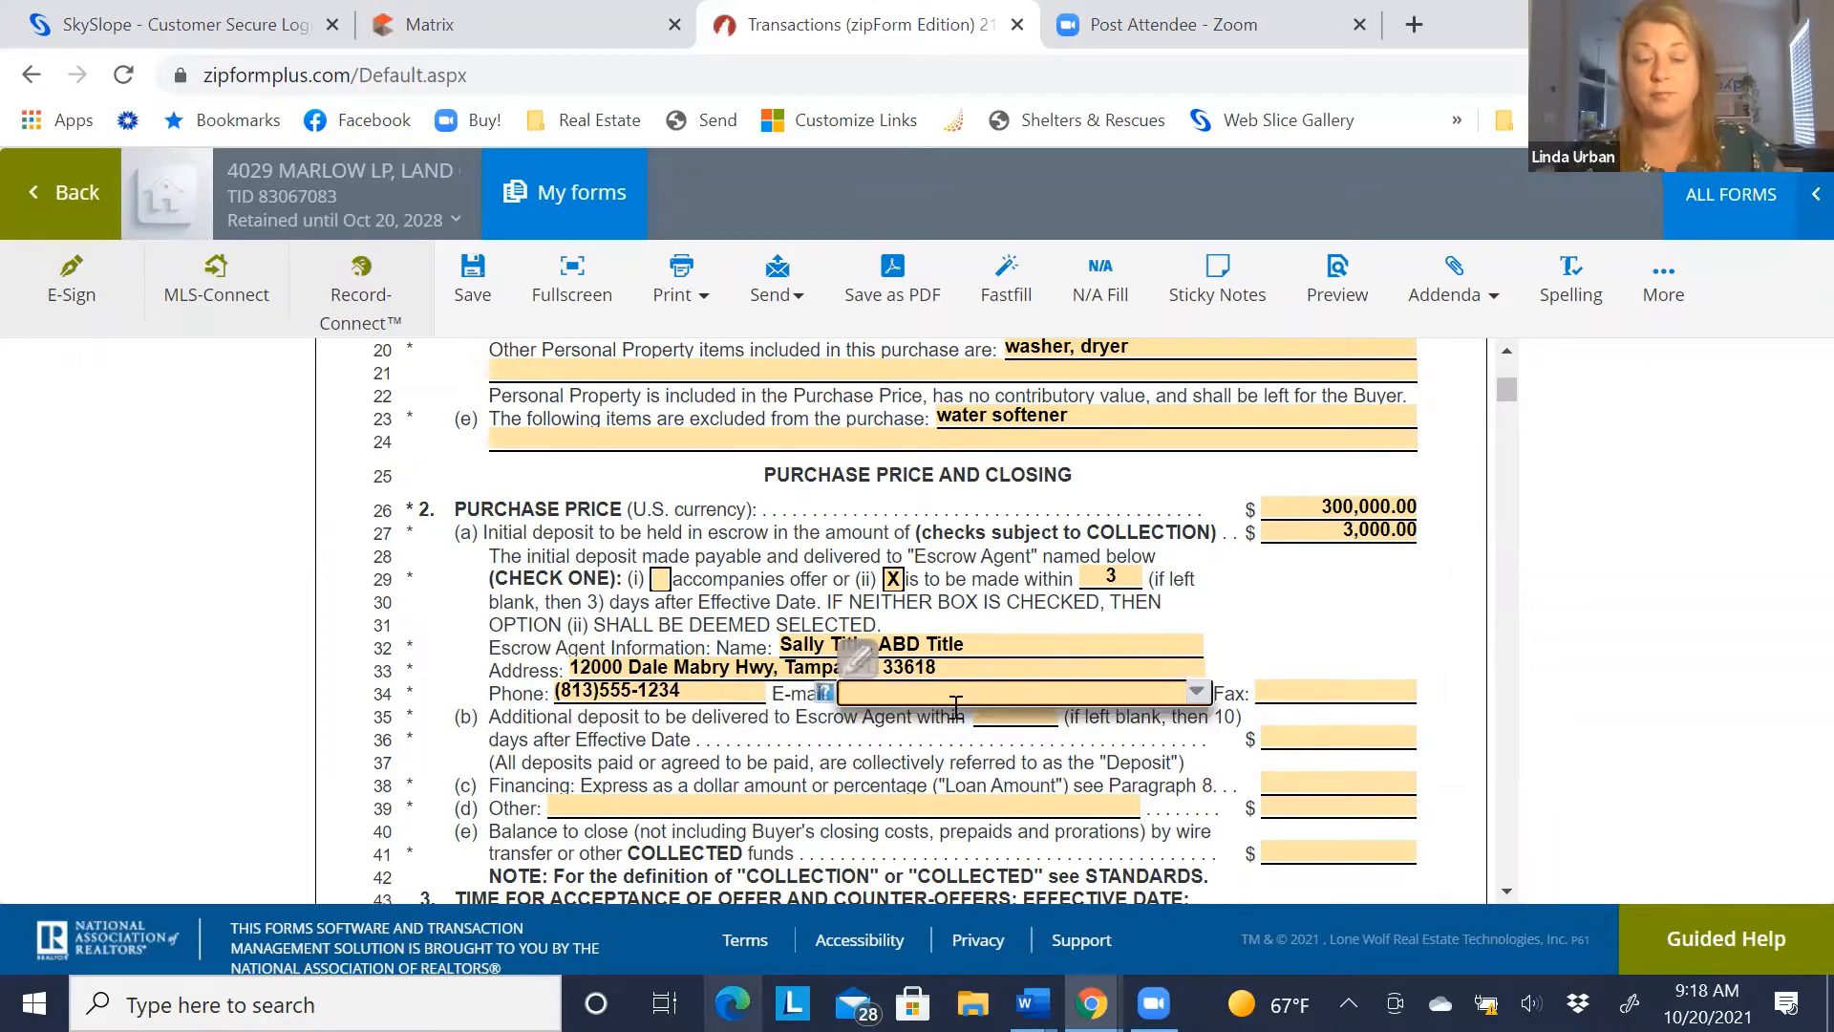
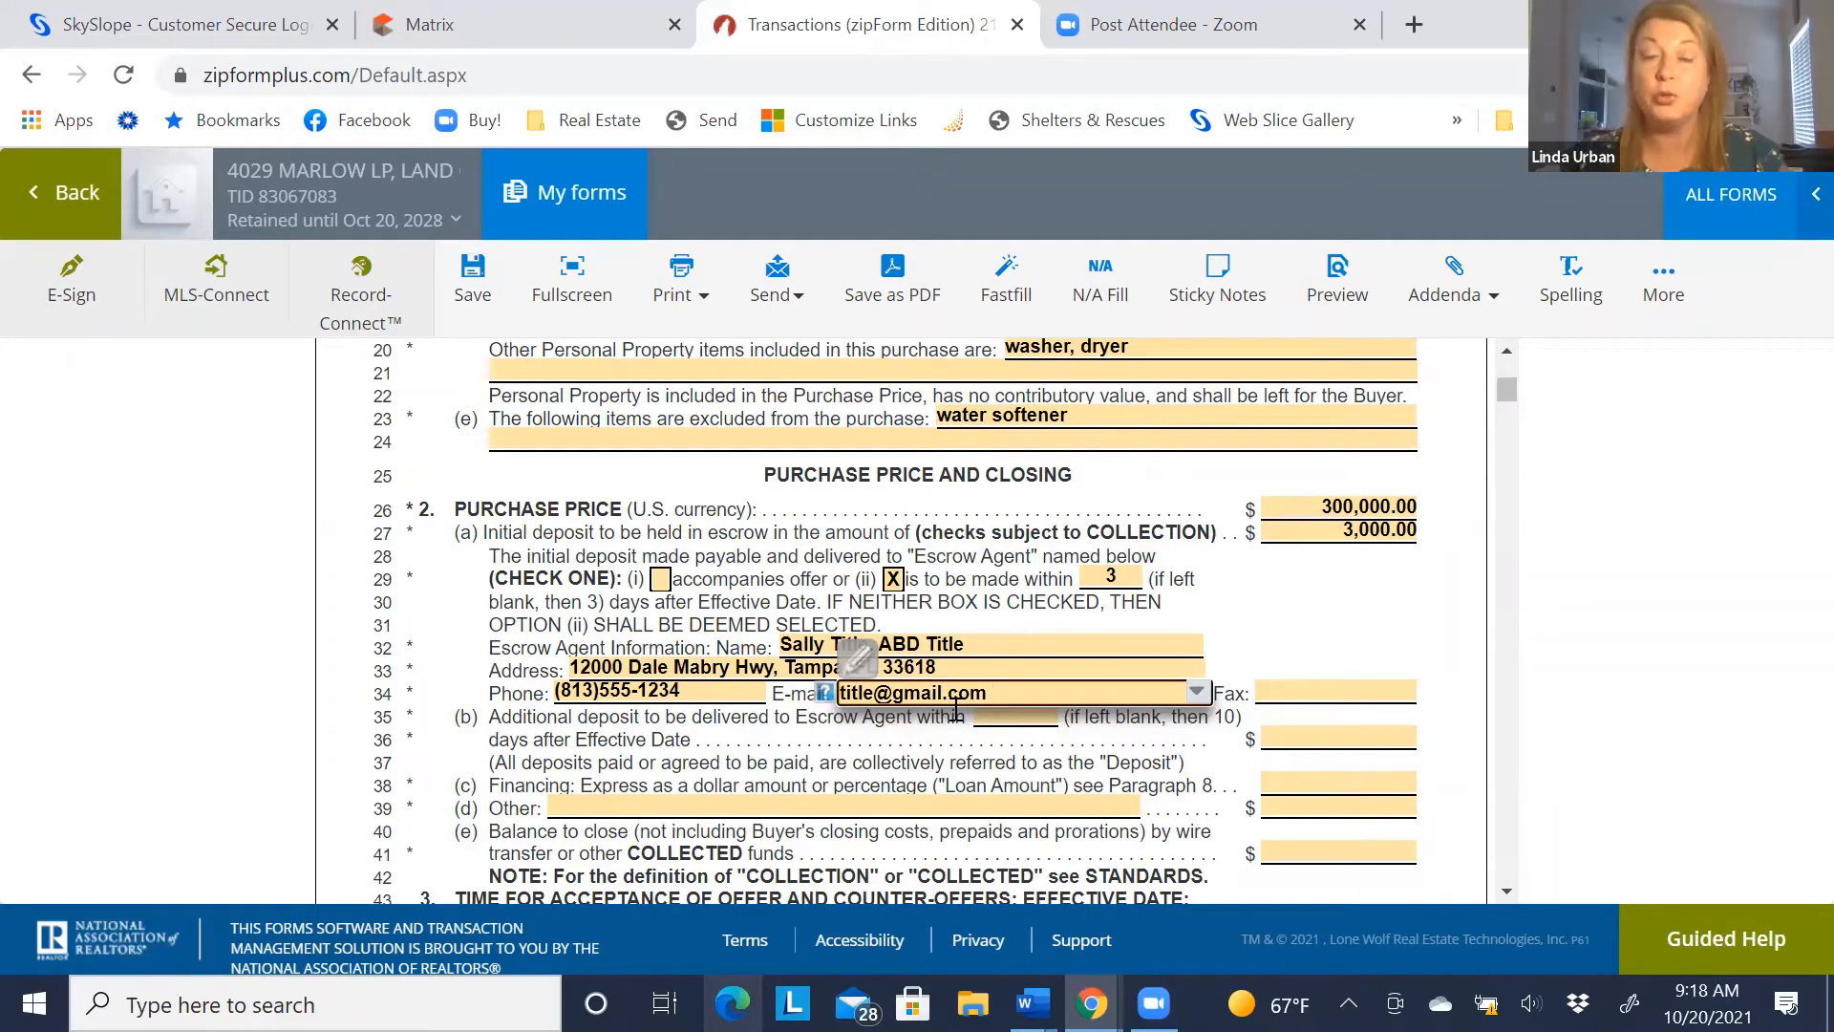
click(858, 758)
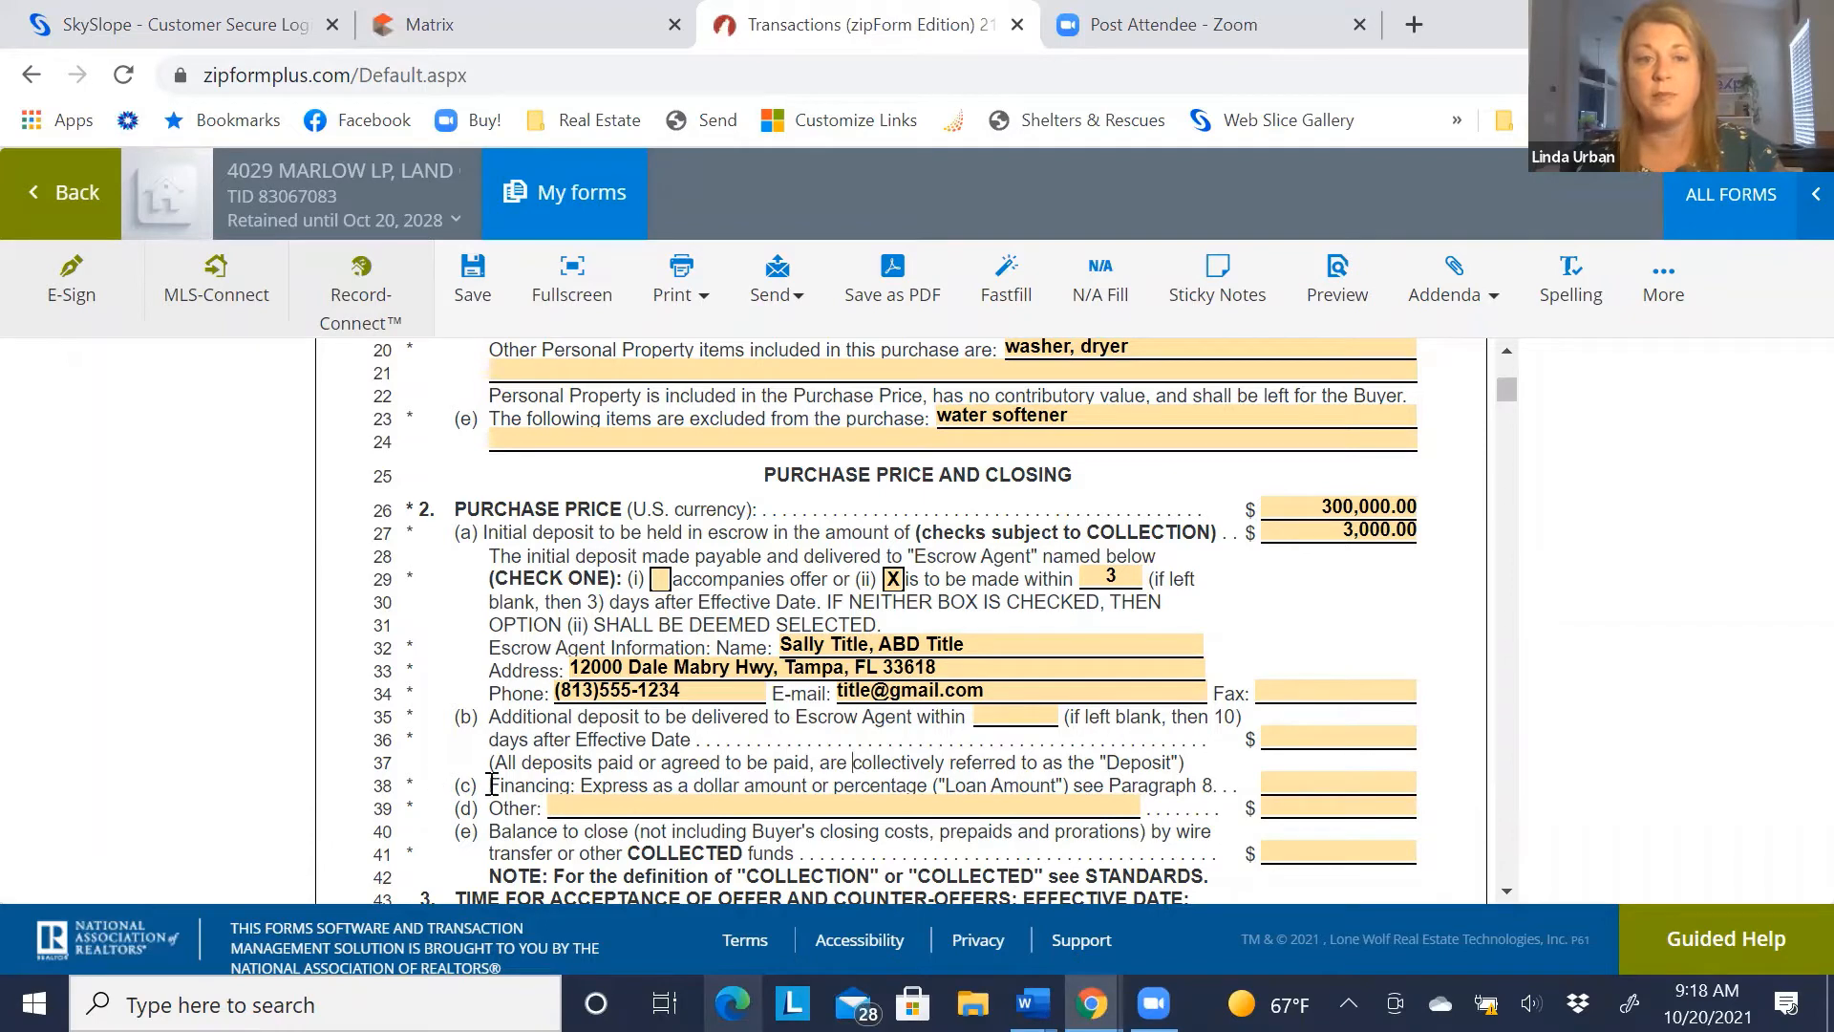
Enter a 200000 loan amount on line 38 and a 97,000.00 balance to close on line 41
drag(490, 784, 1177, 805)
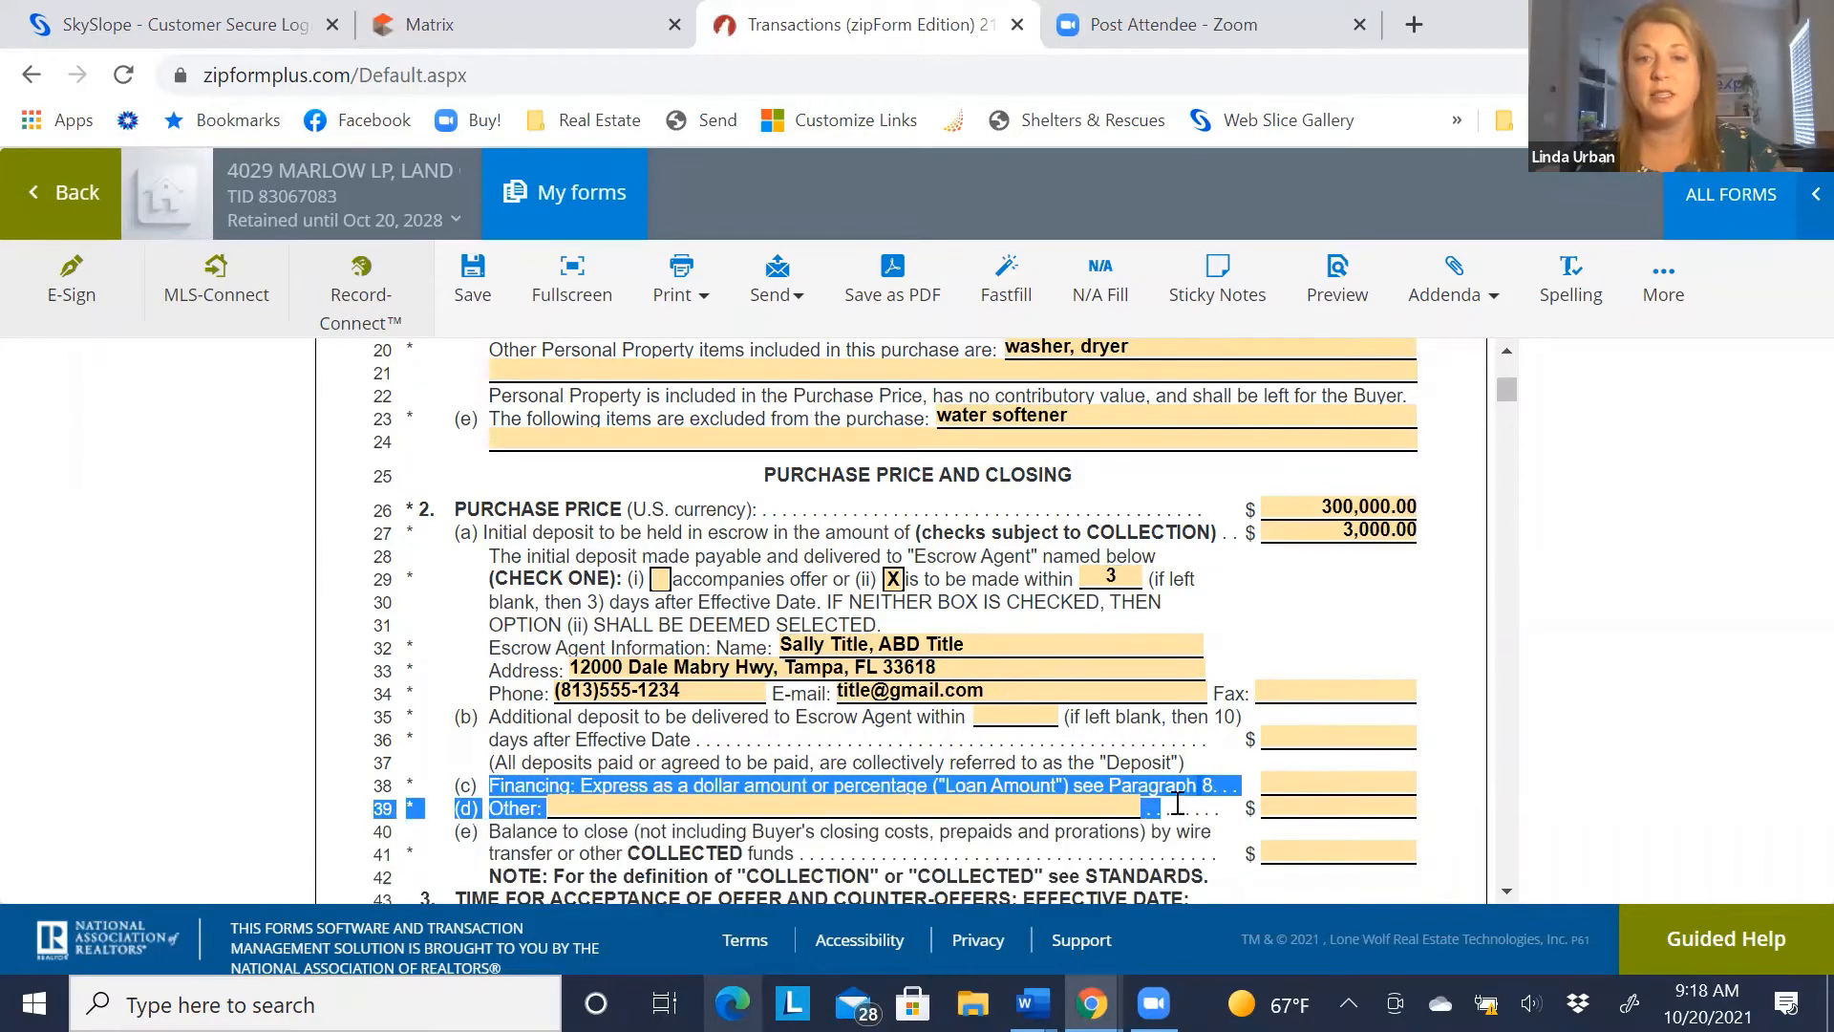
click(1218, 785)
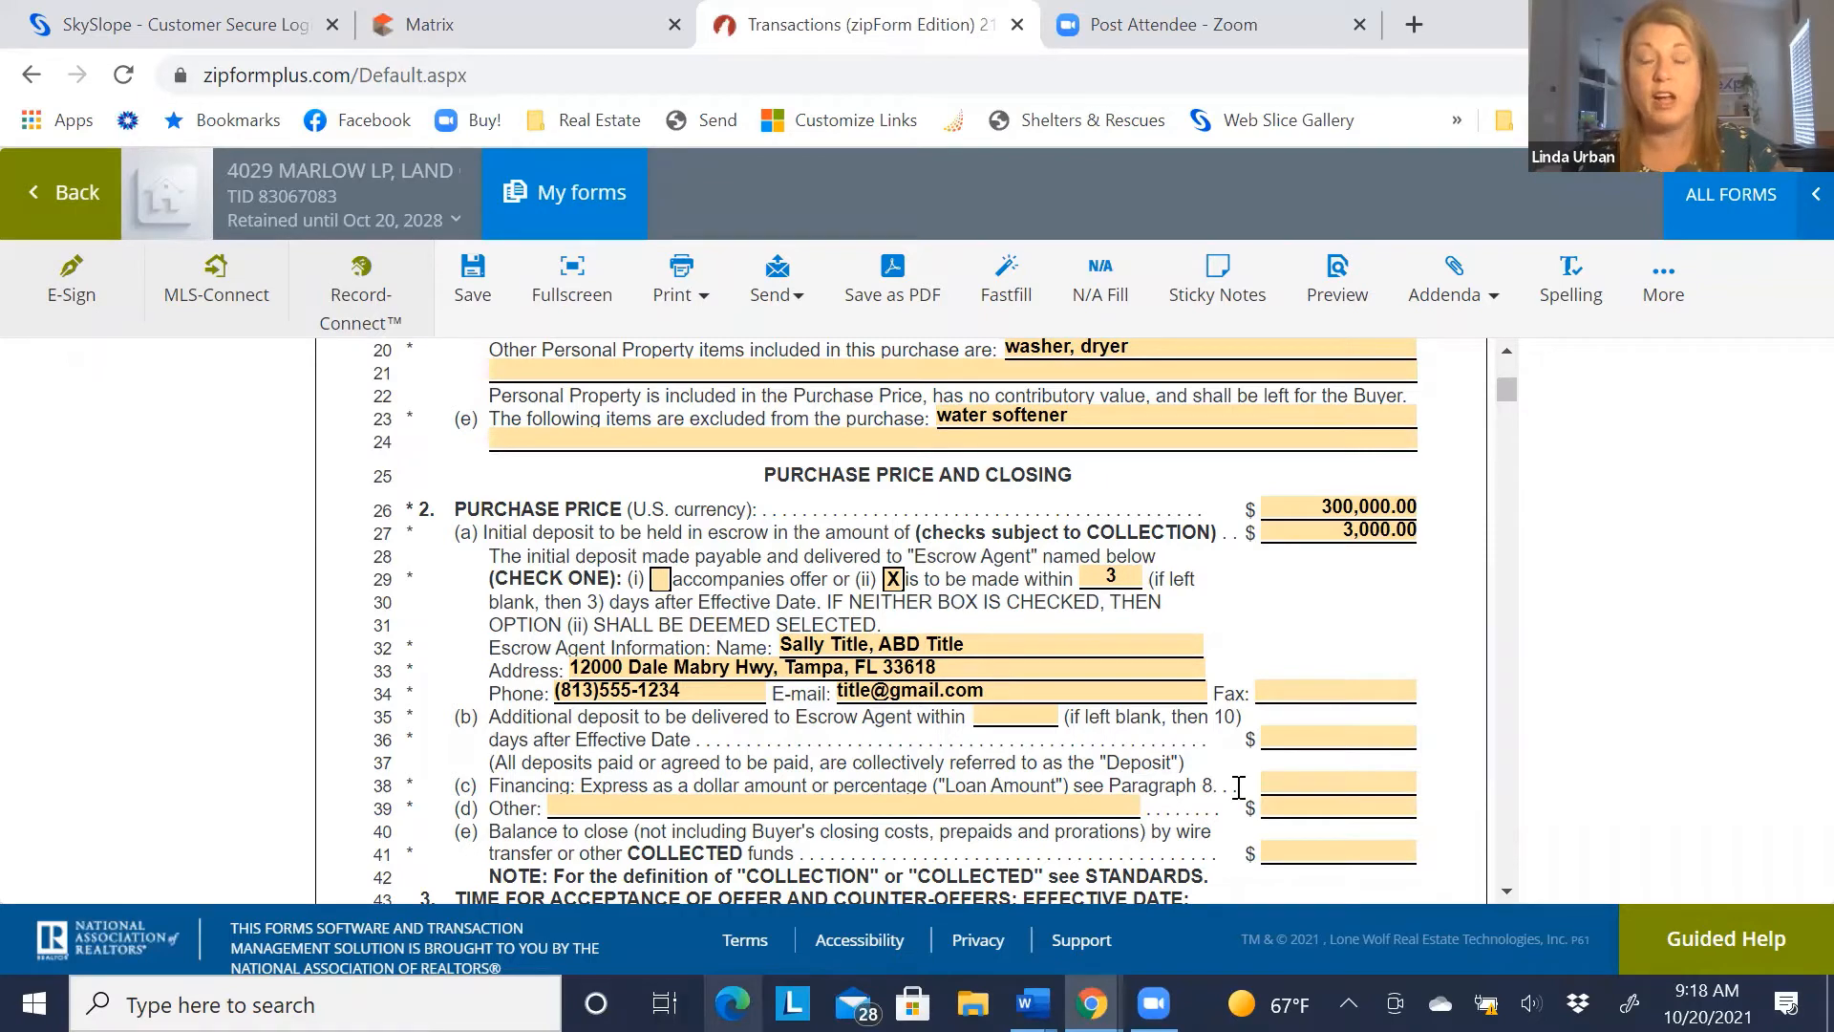
click(1305, 782)
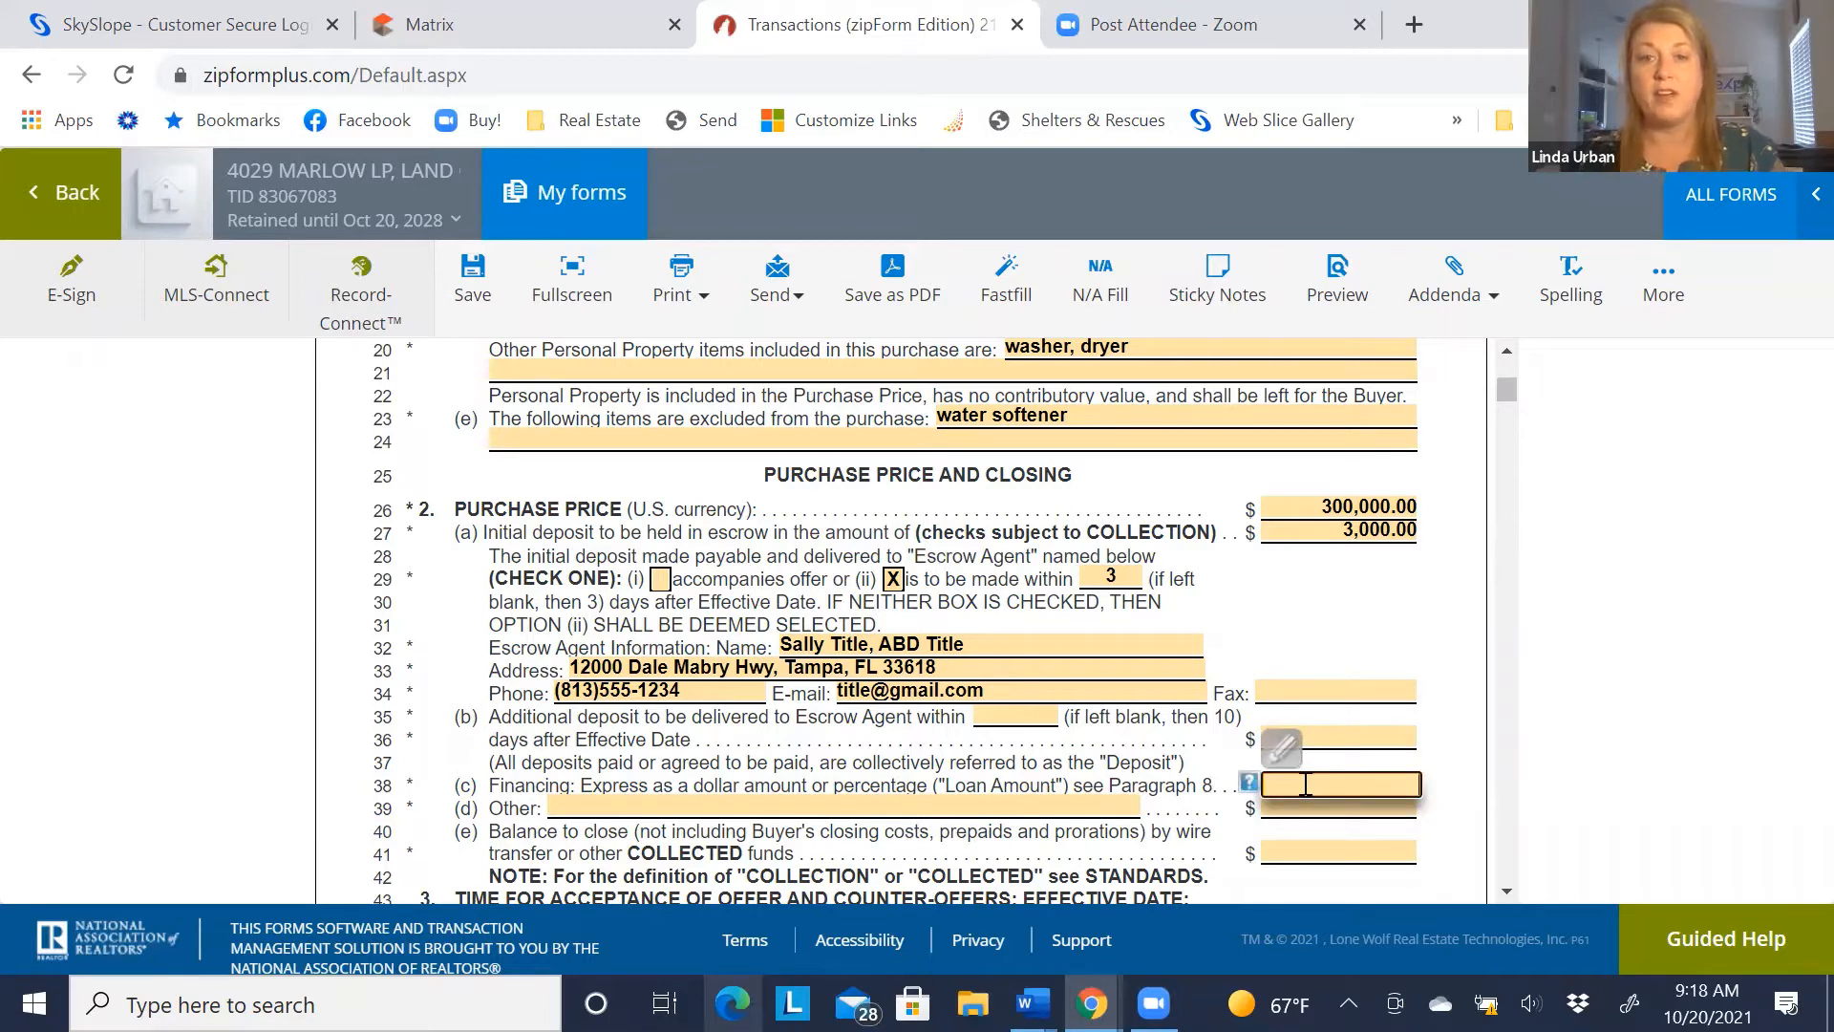
text(200000)
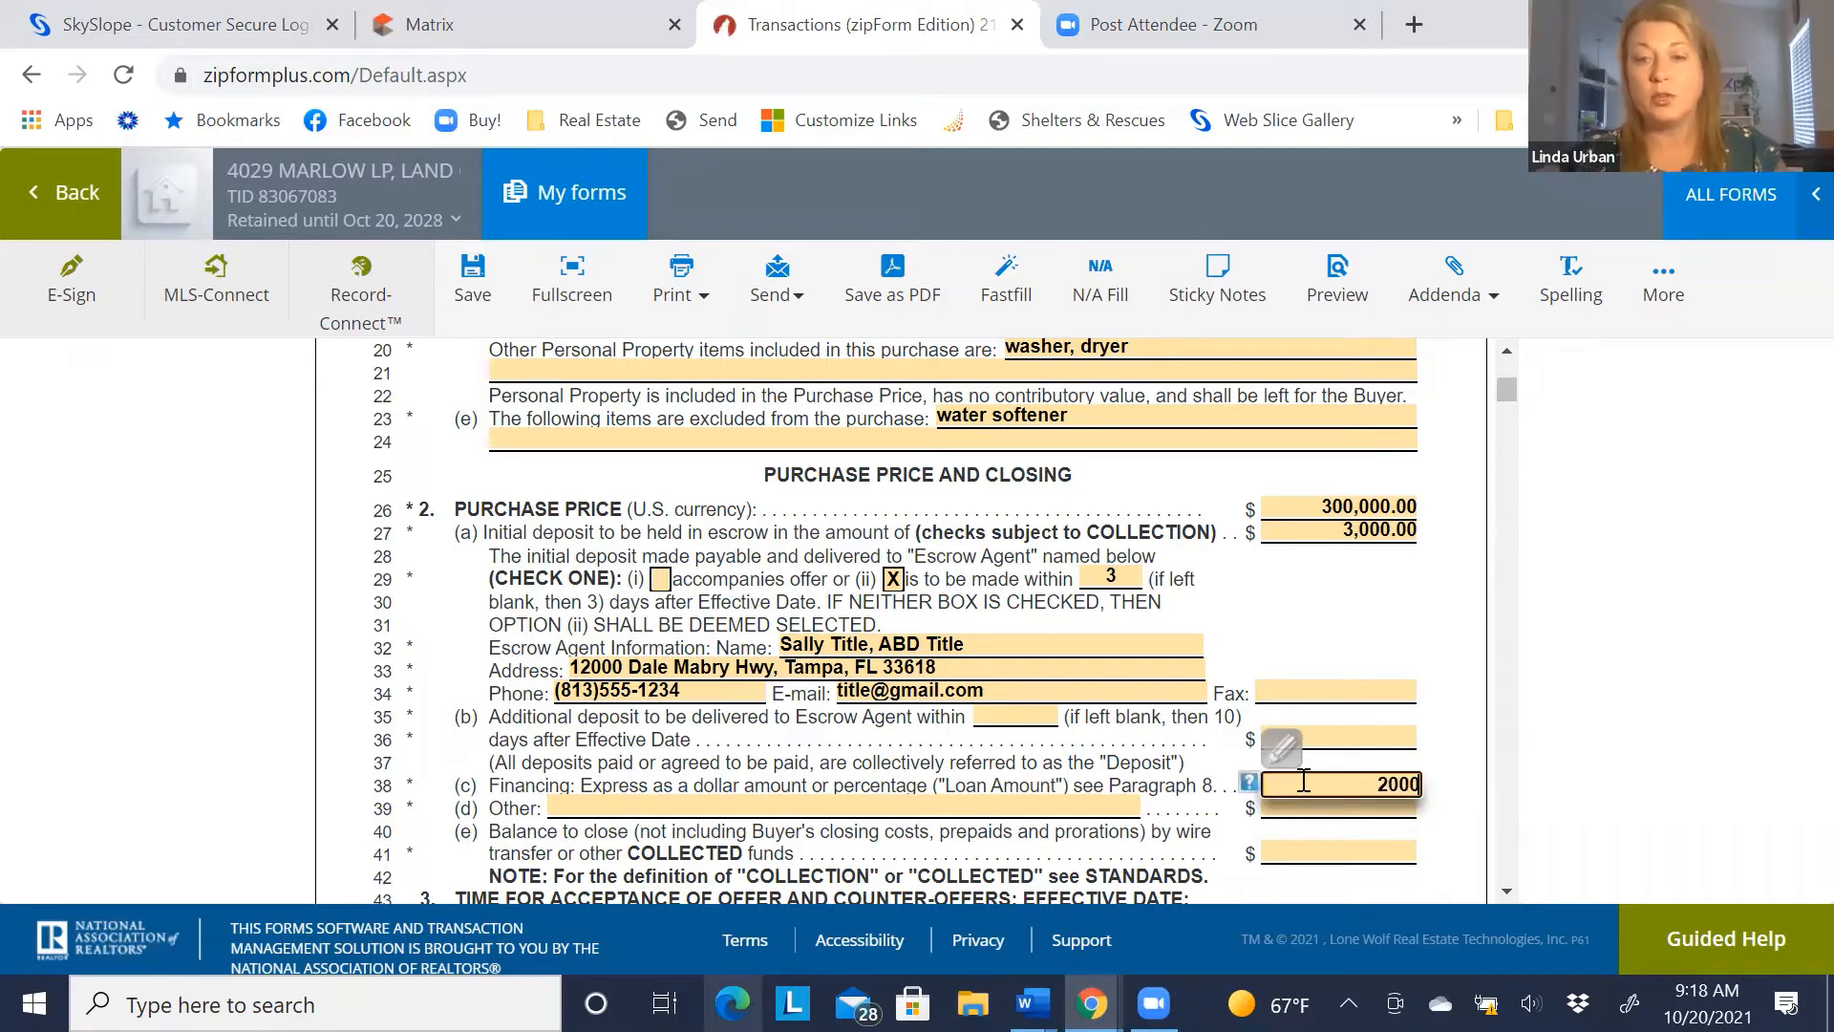
click(1301, 827)
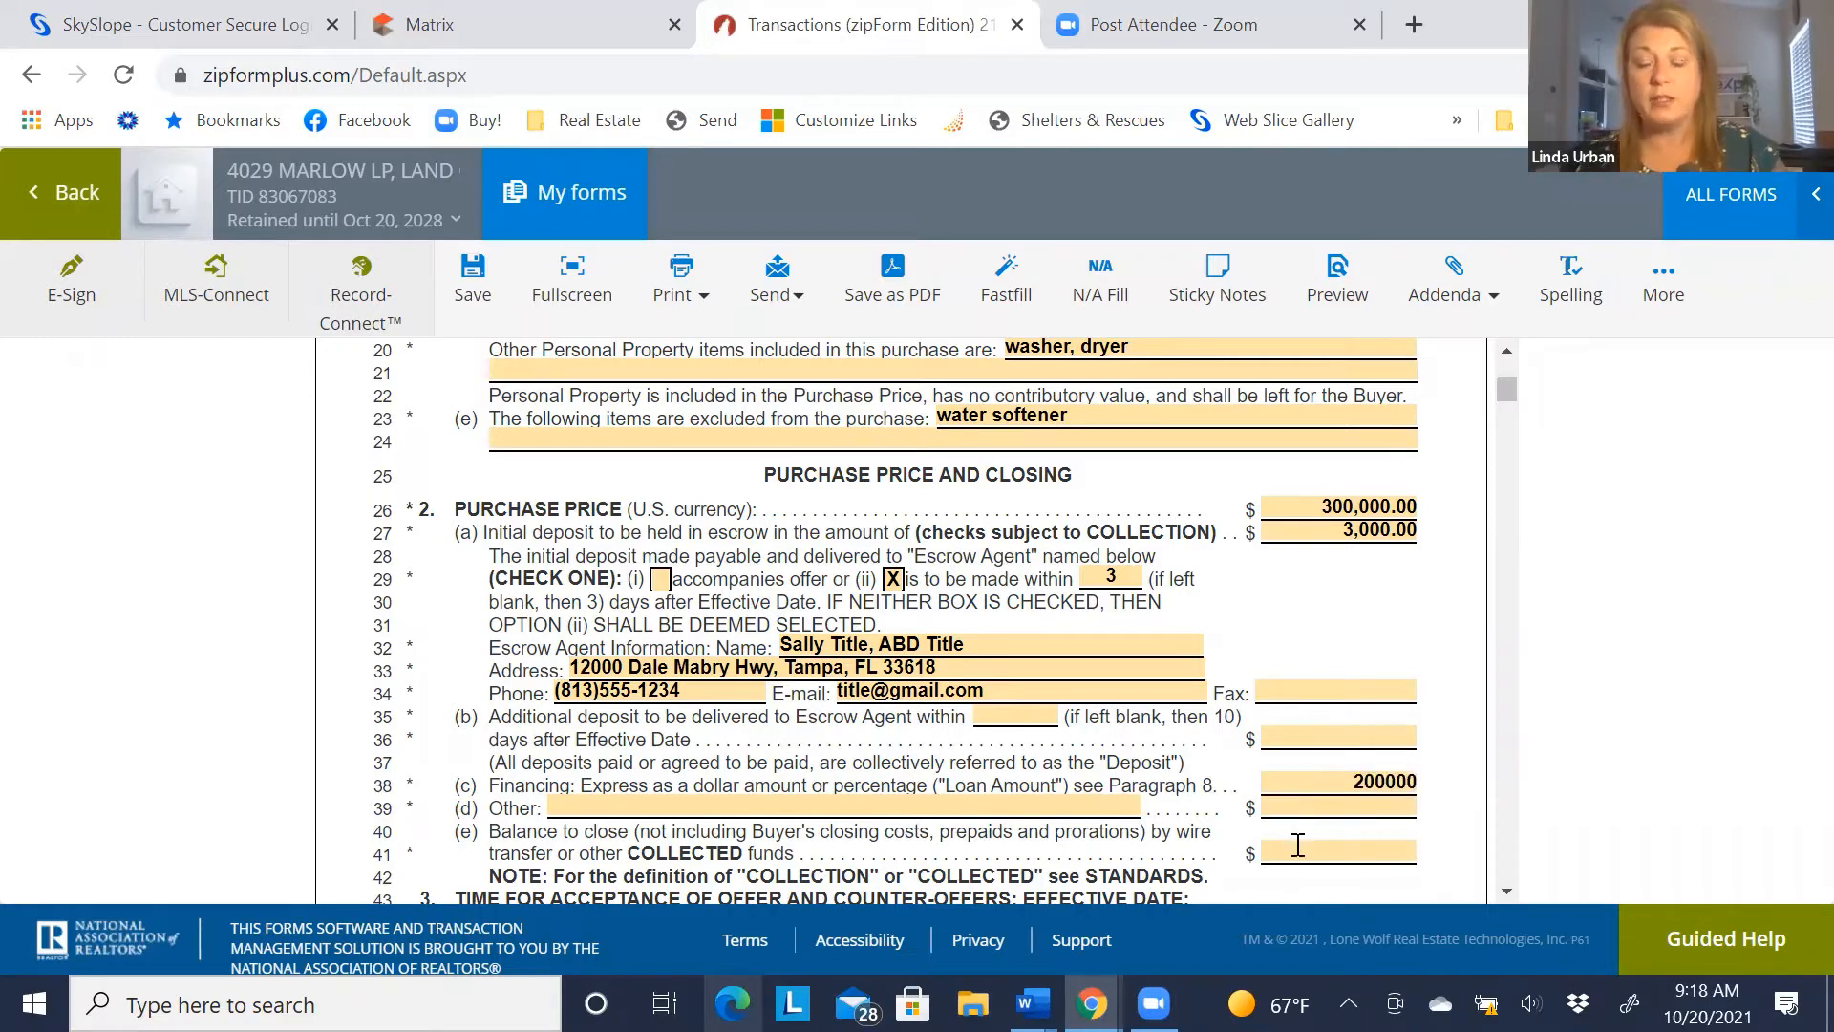
click(1297, 849)
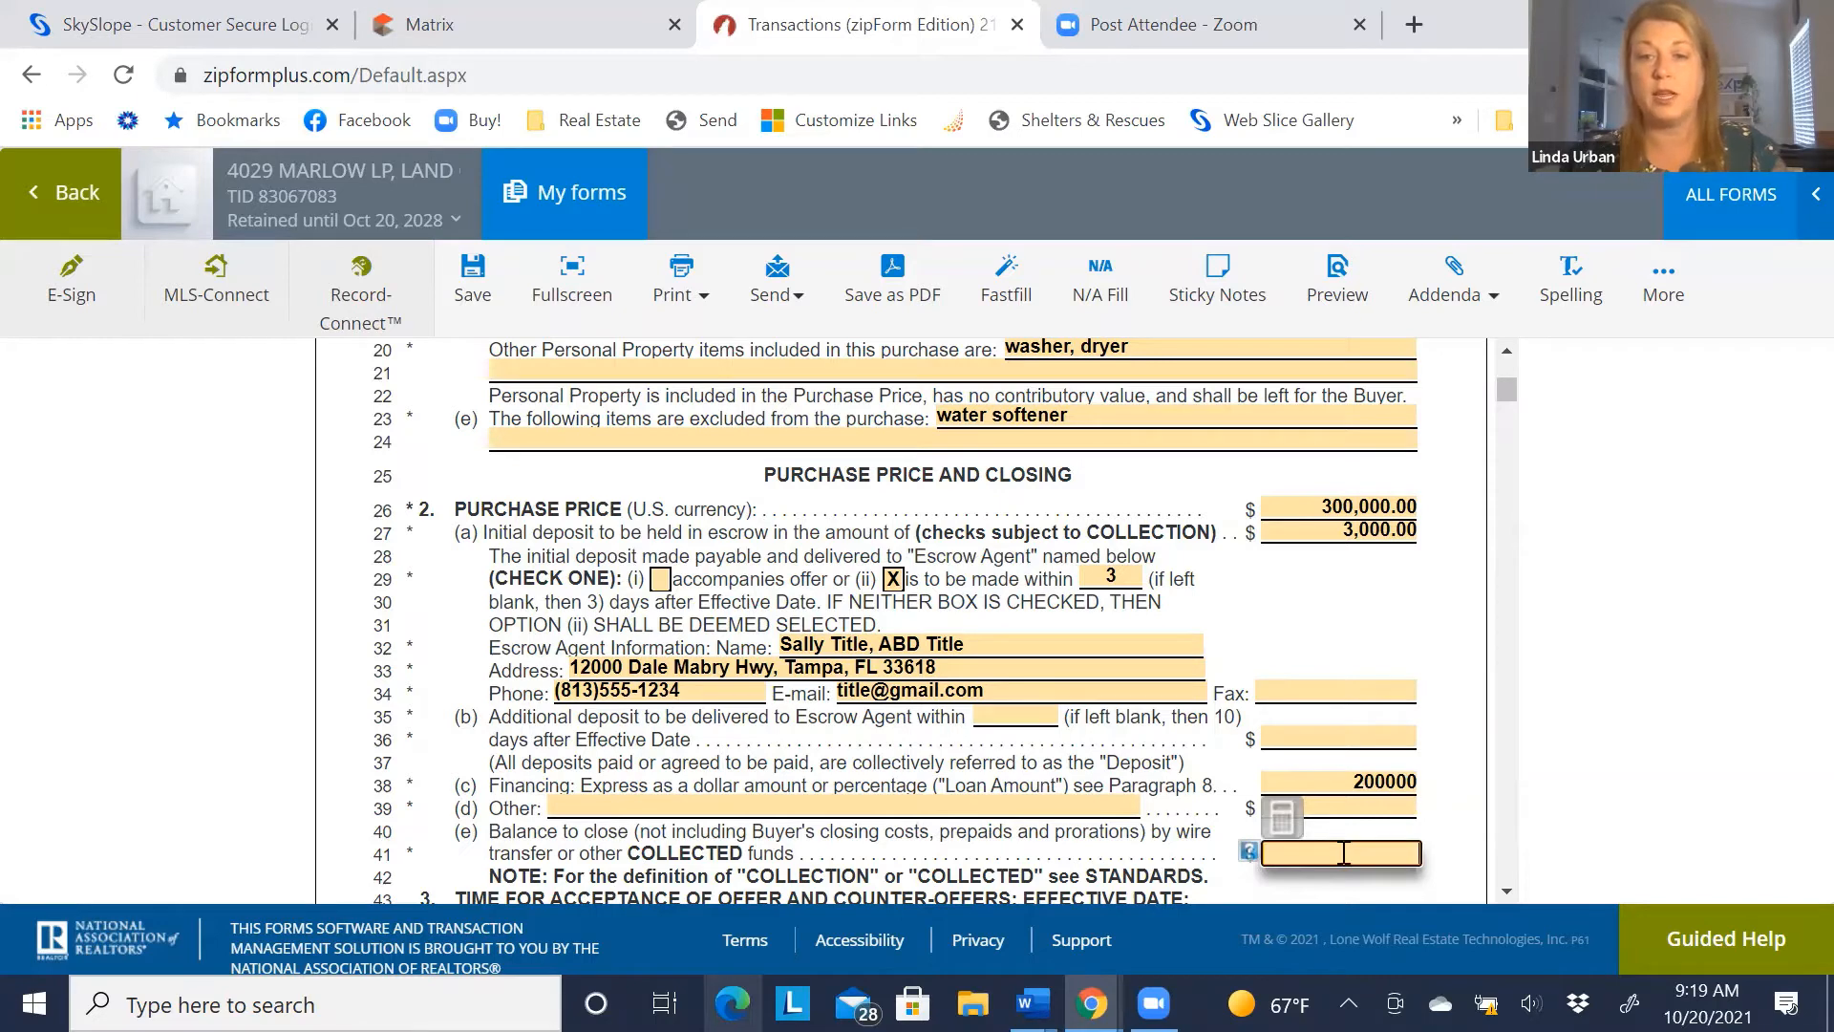
text(970000)
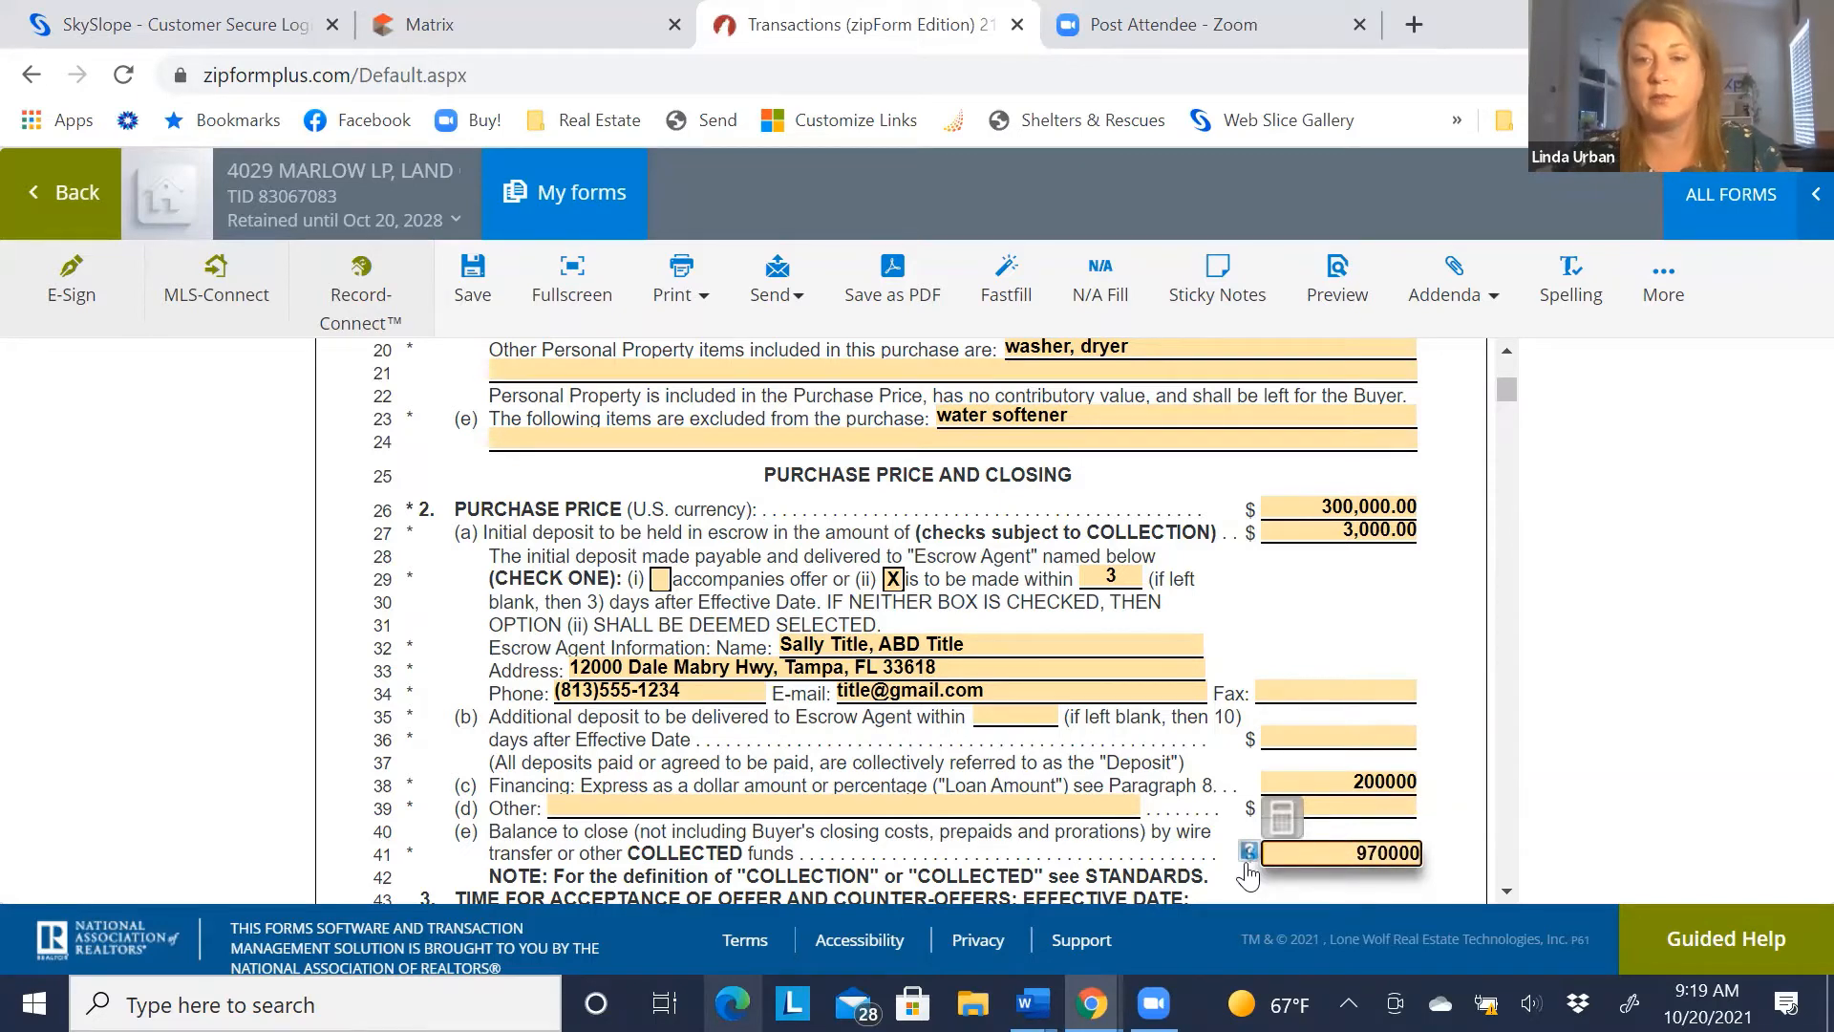
click(1230, 873)
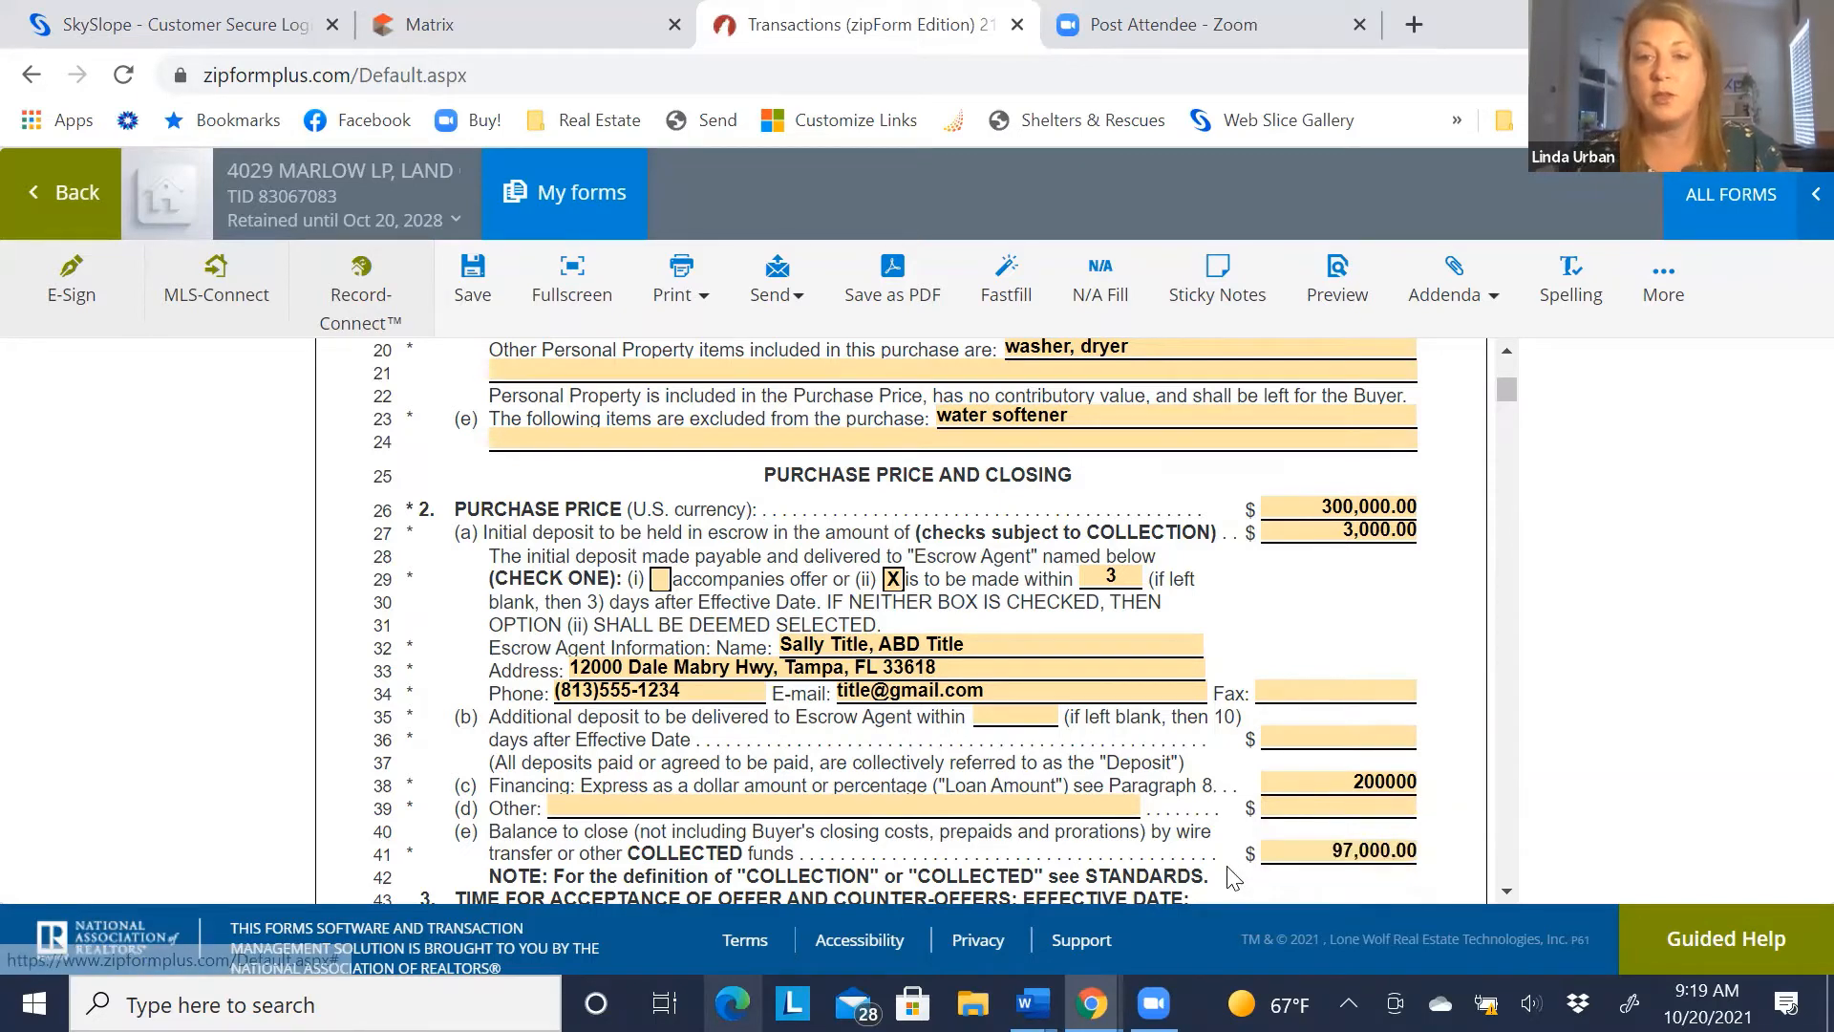
scroll(1185, 845, down, 1)
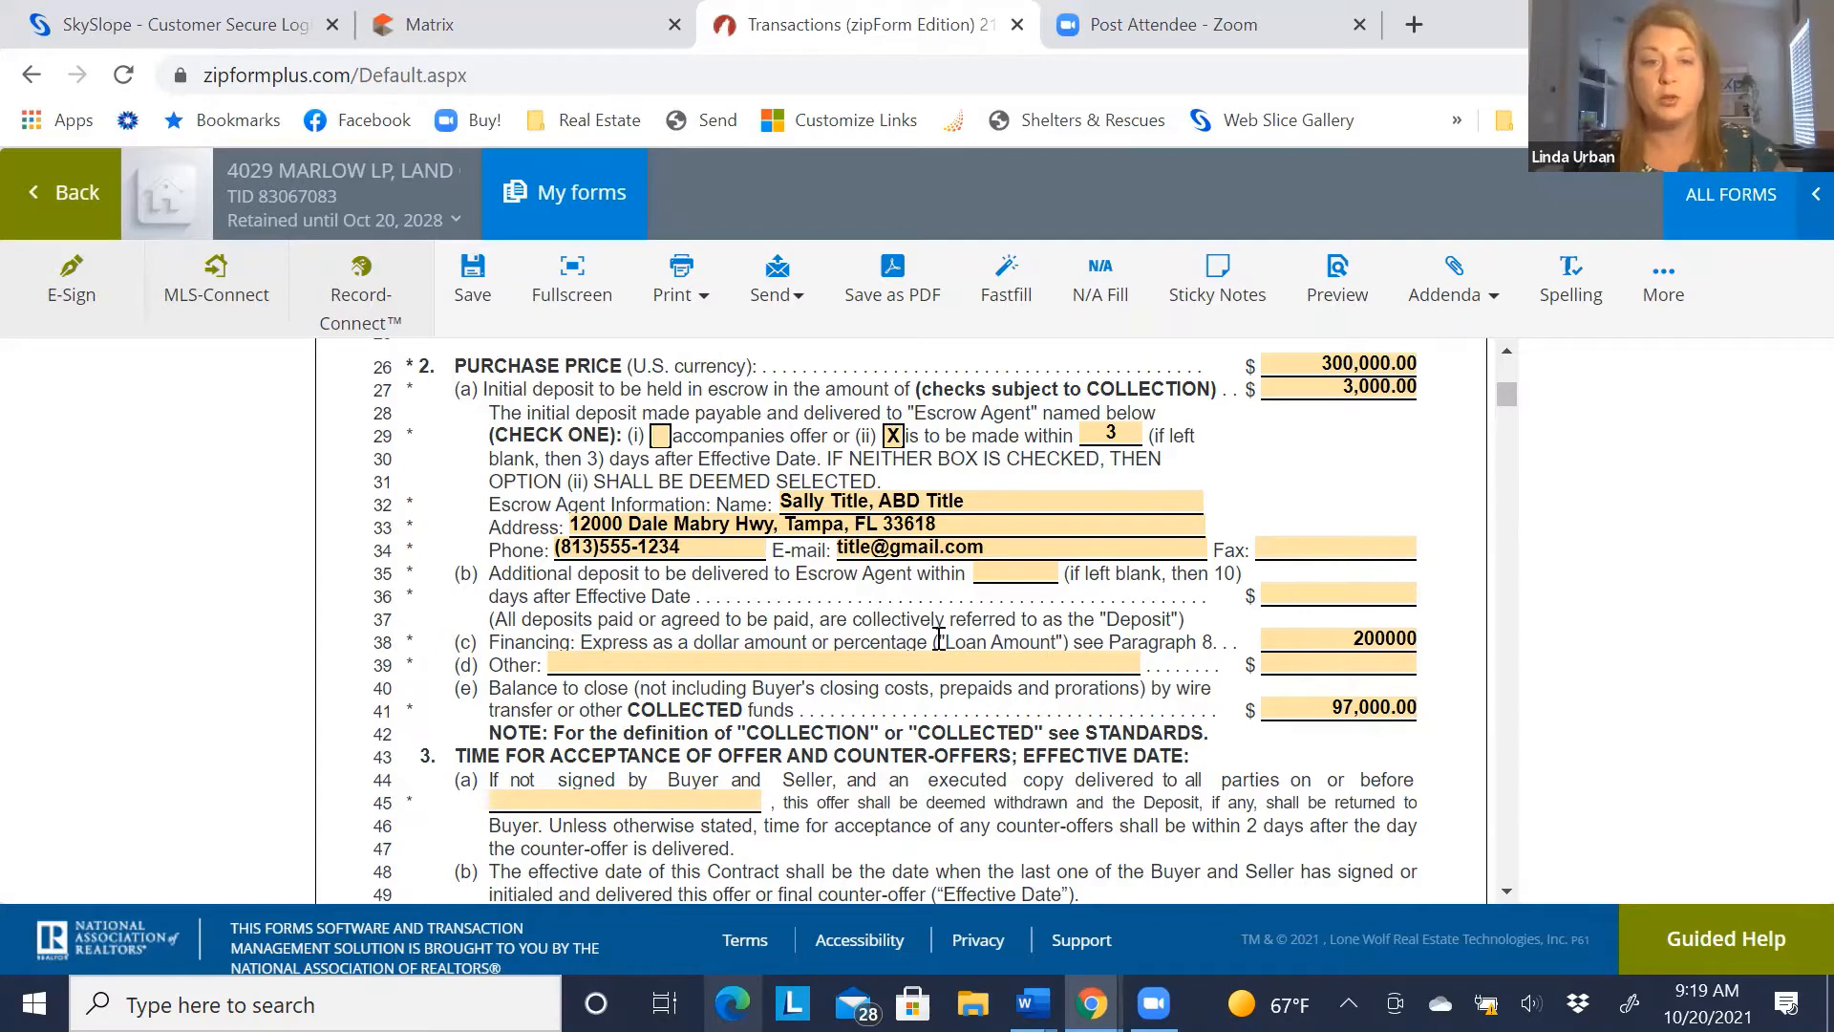
Set the offer acceptance deadline to October 22, 2021
scroll(808, 614, down, 3)
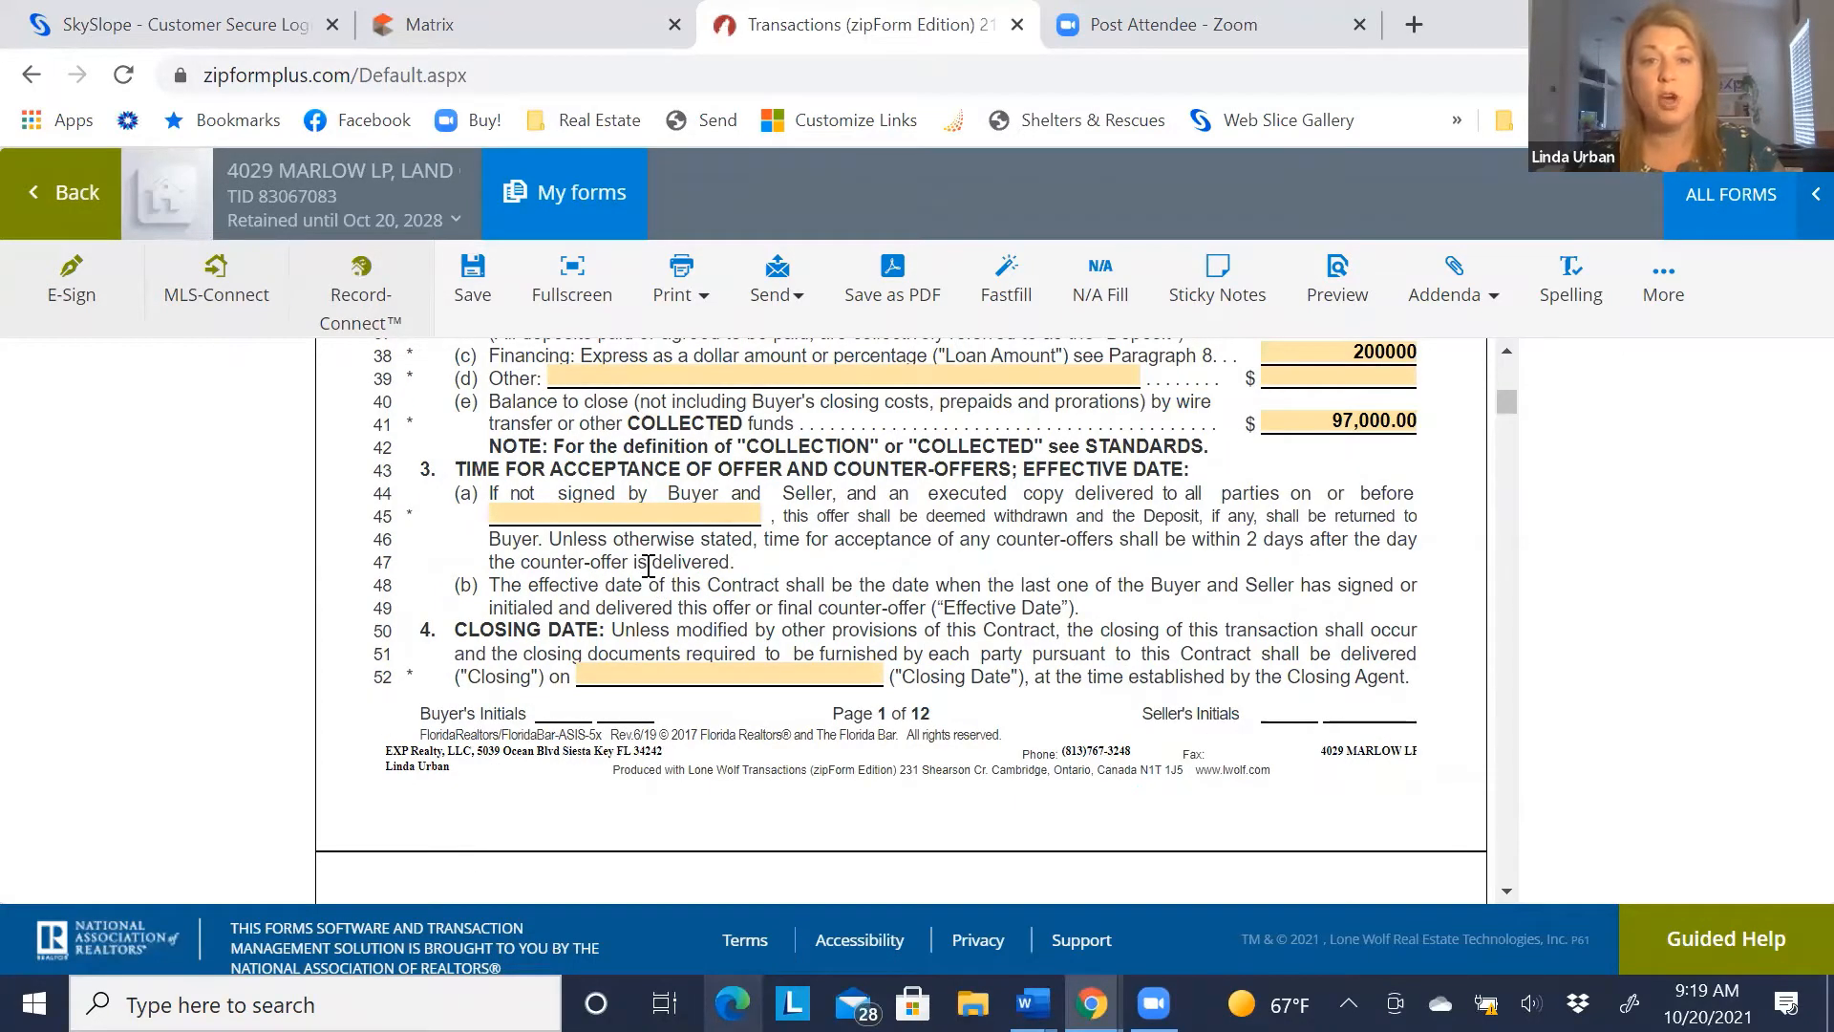
click(608, 506)
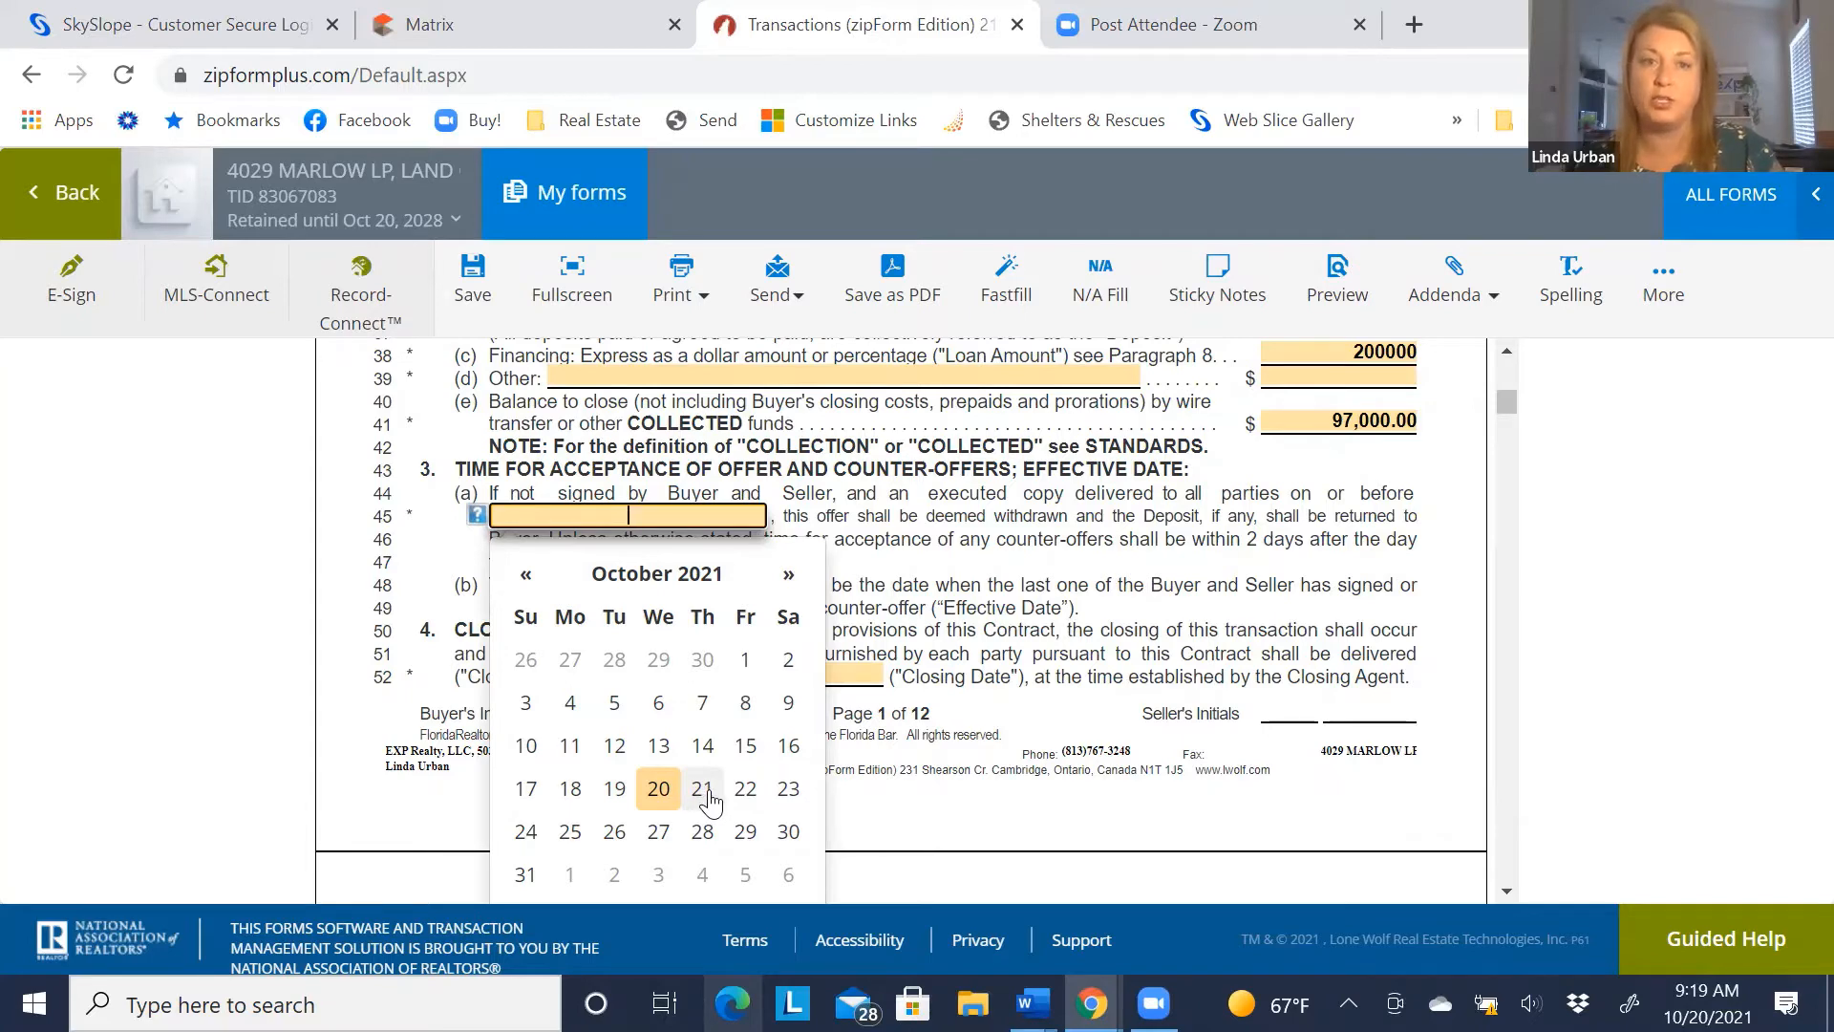
click(744, 790)
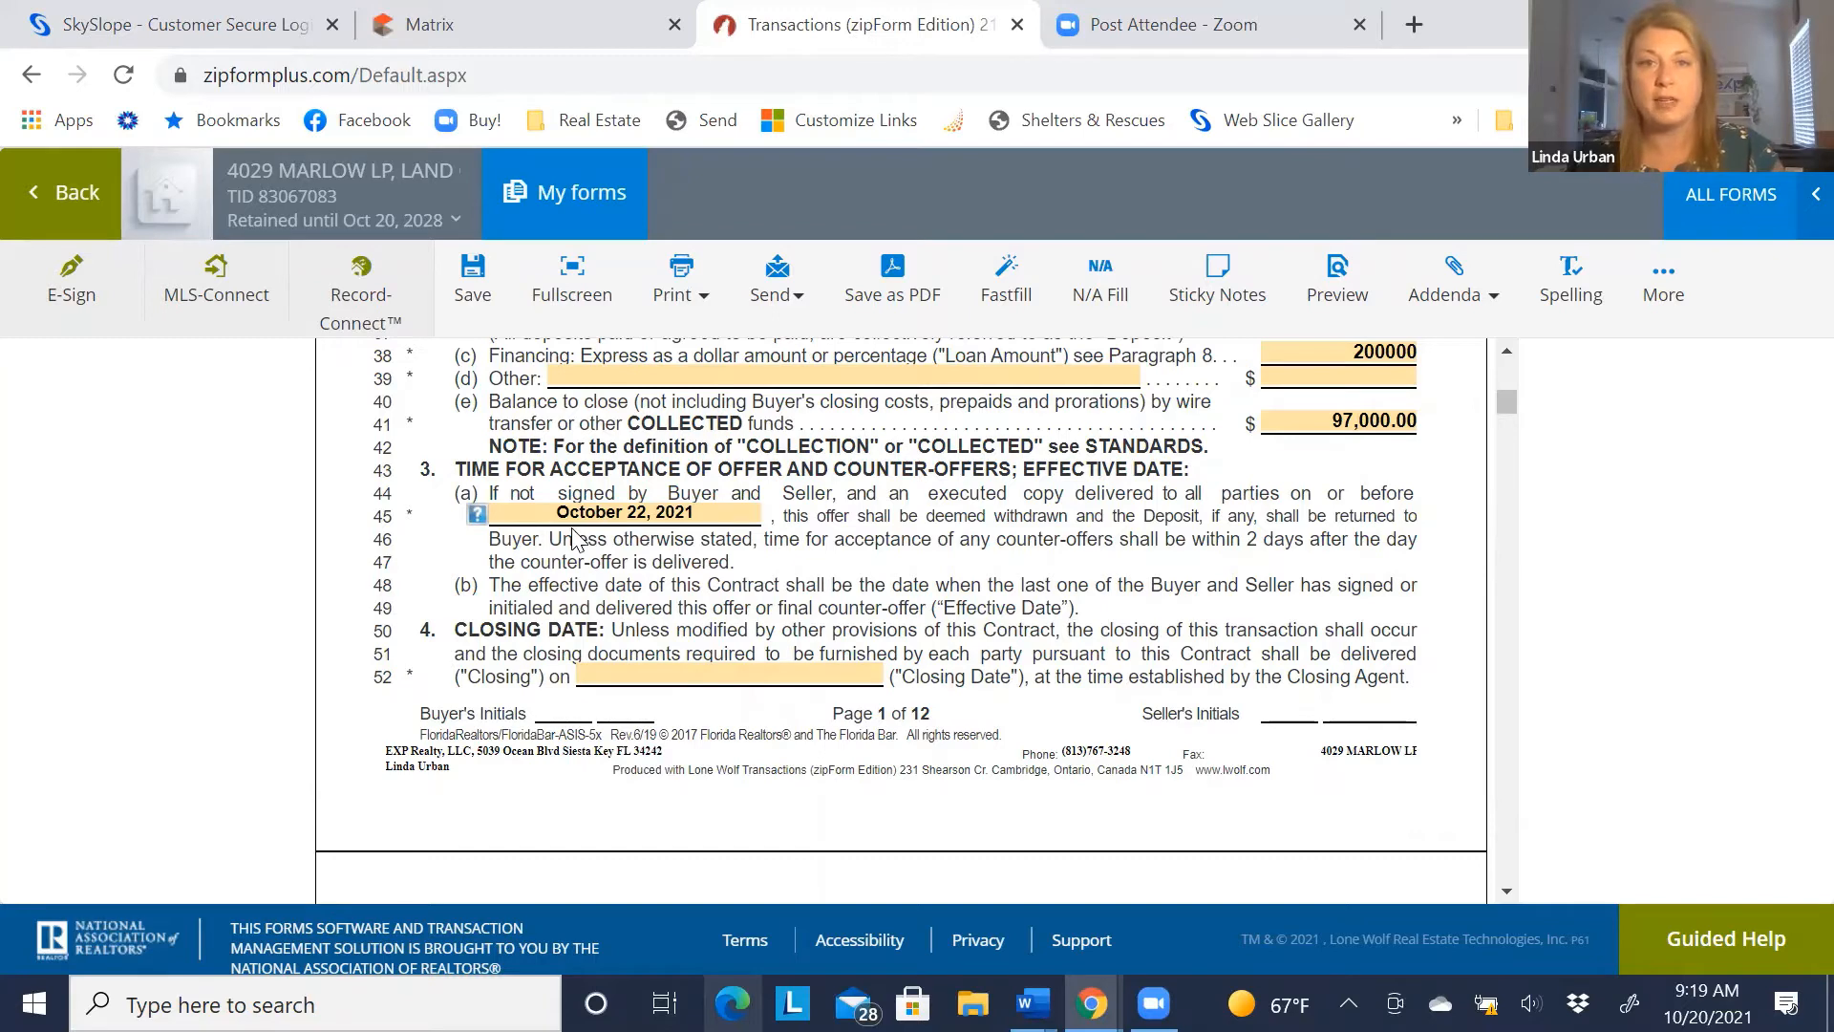
Set the closing date to November 18, 2021 from the calendar
click(656, 671)
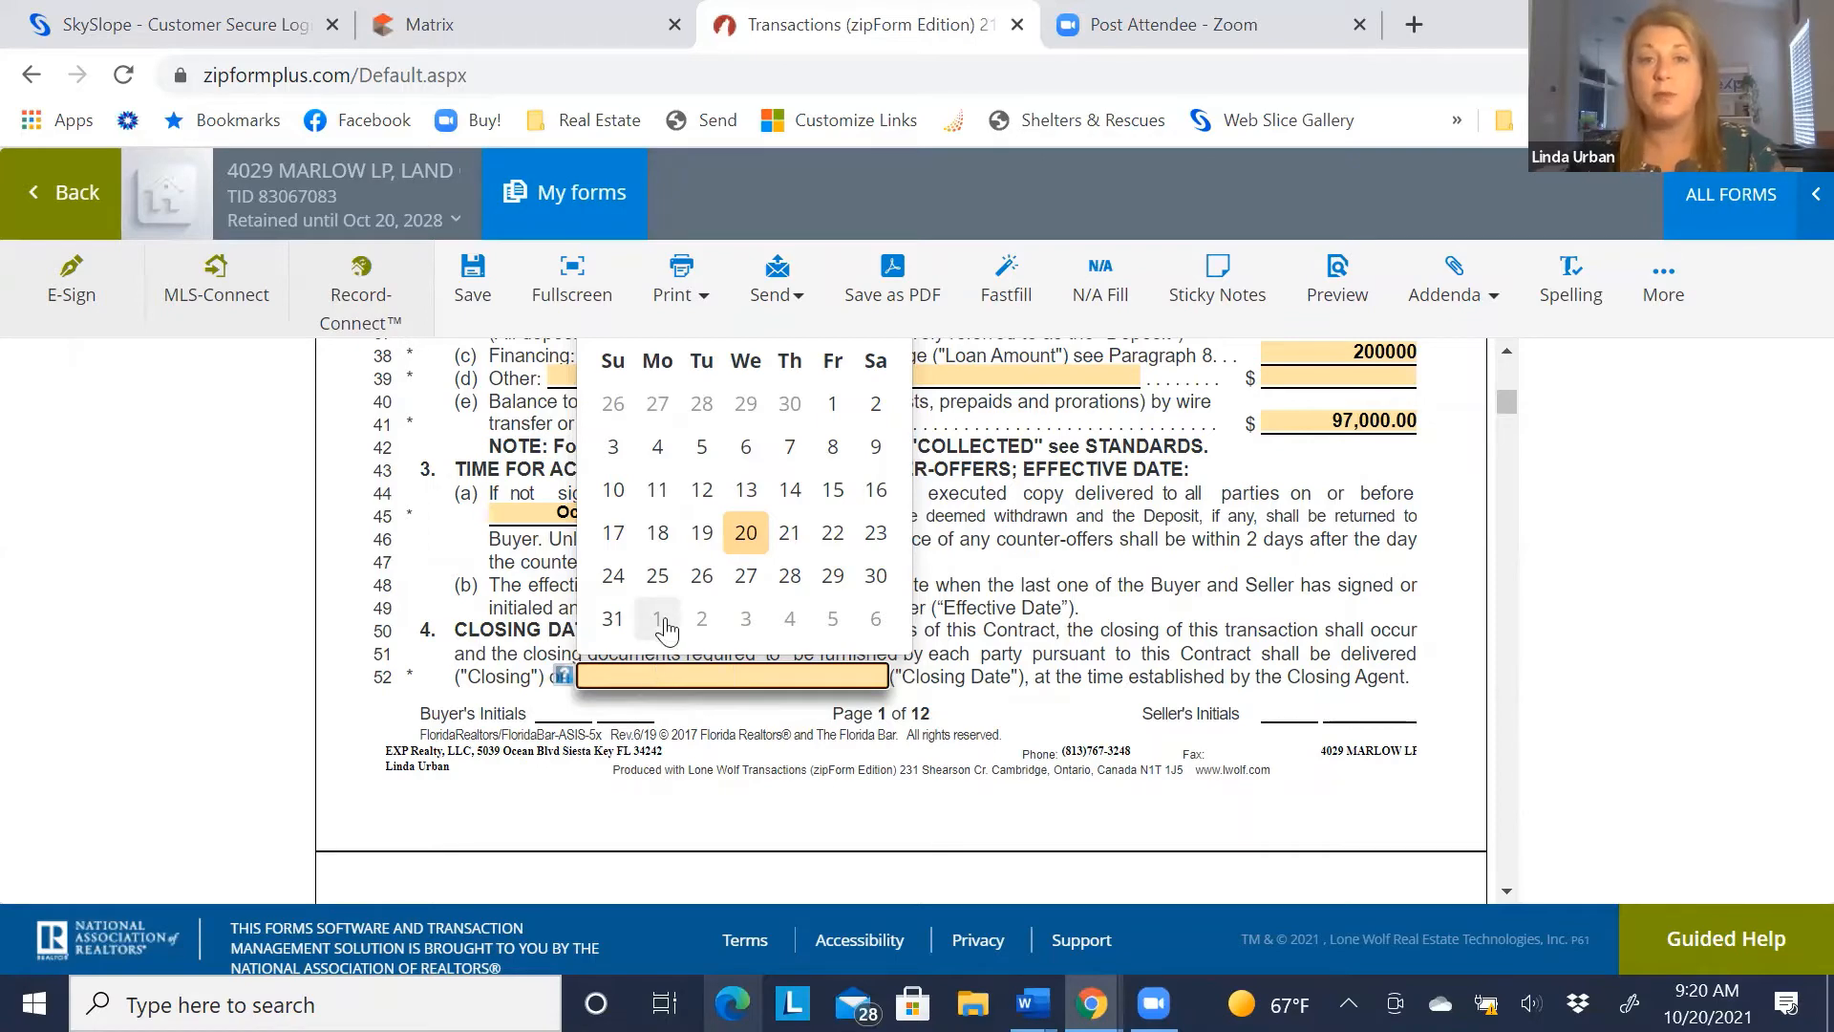
scroll(659, 620, up, 2)
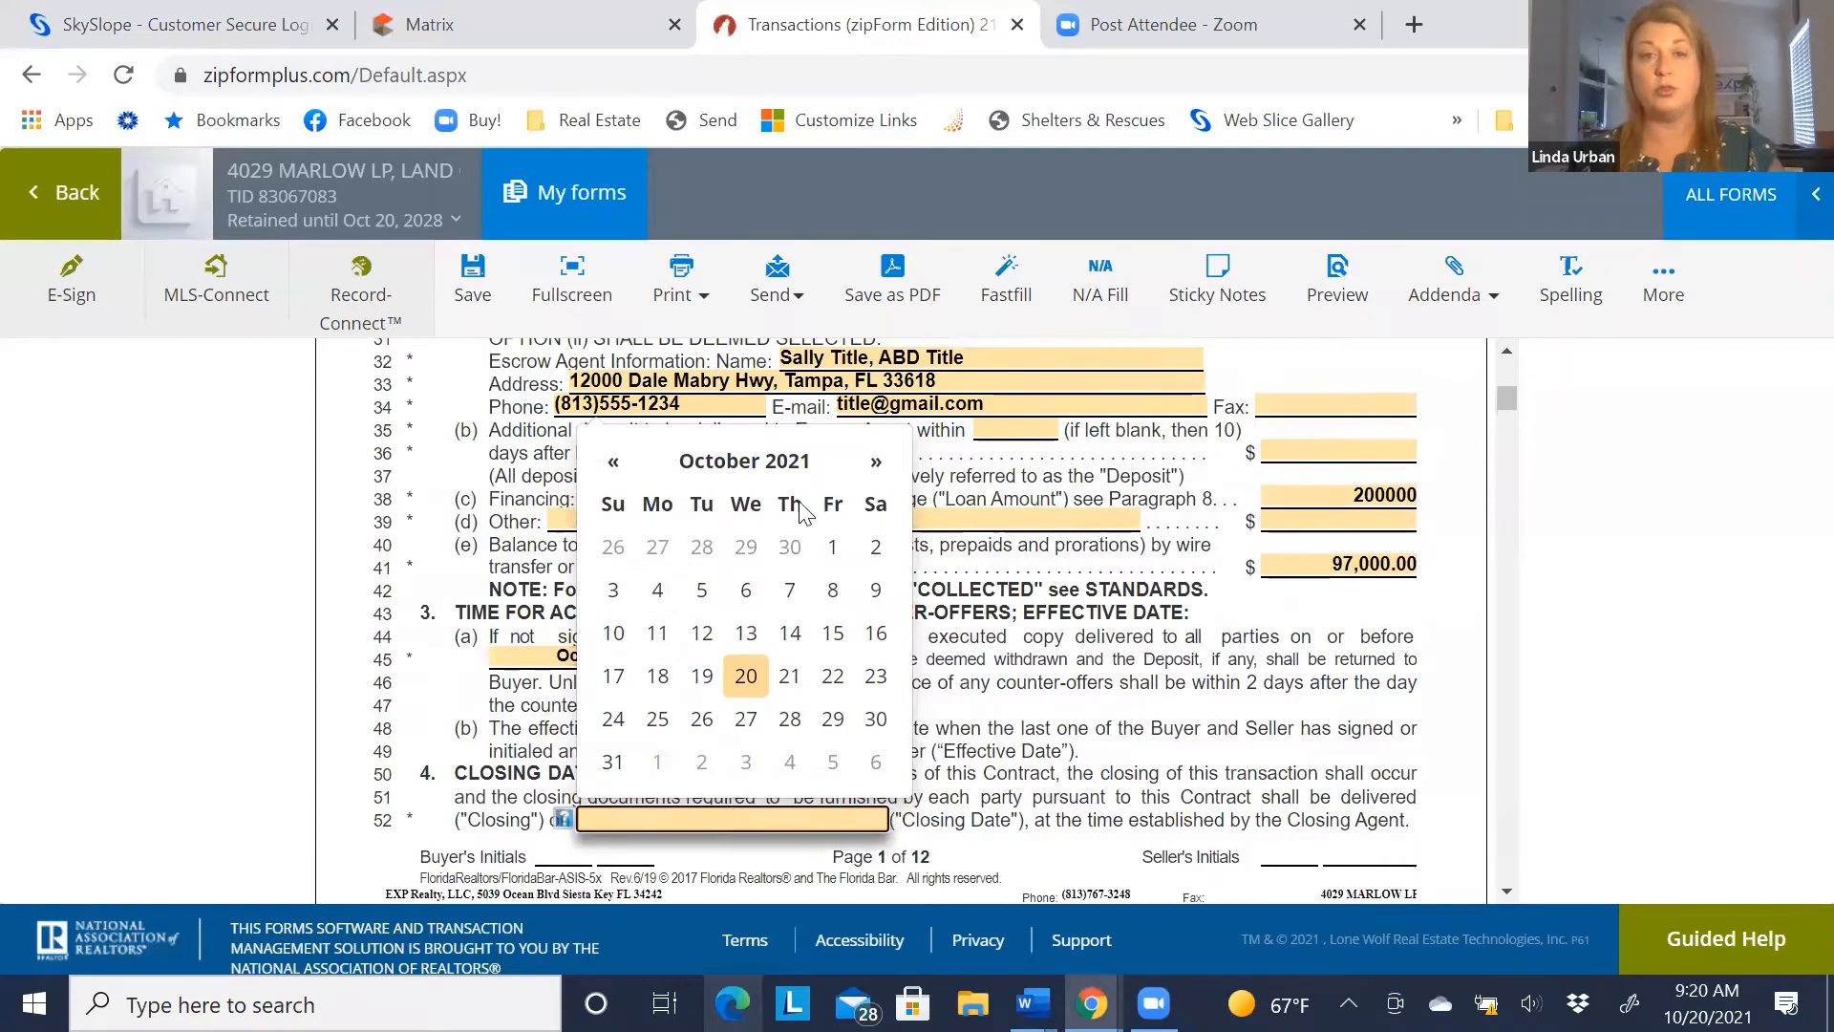
click(877, 463)
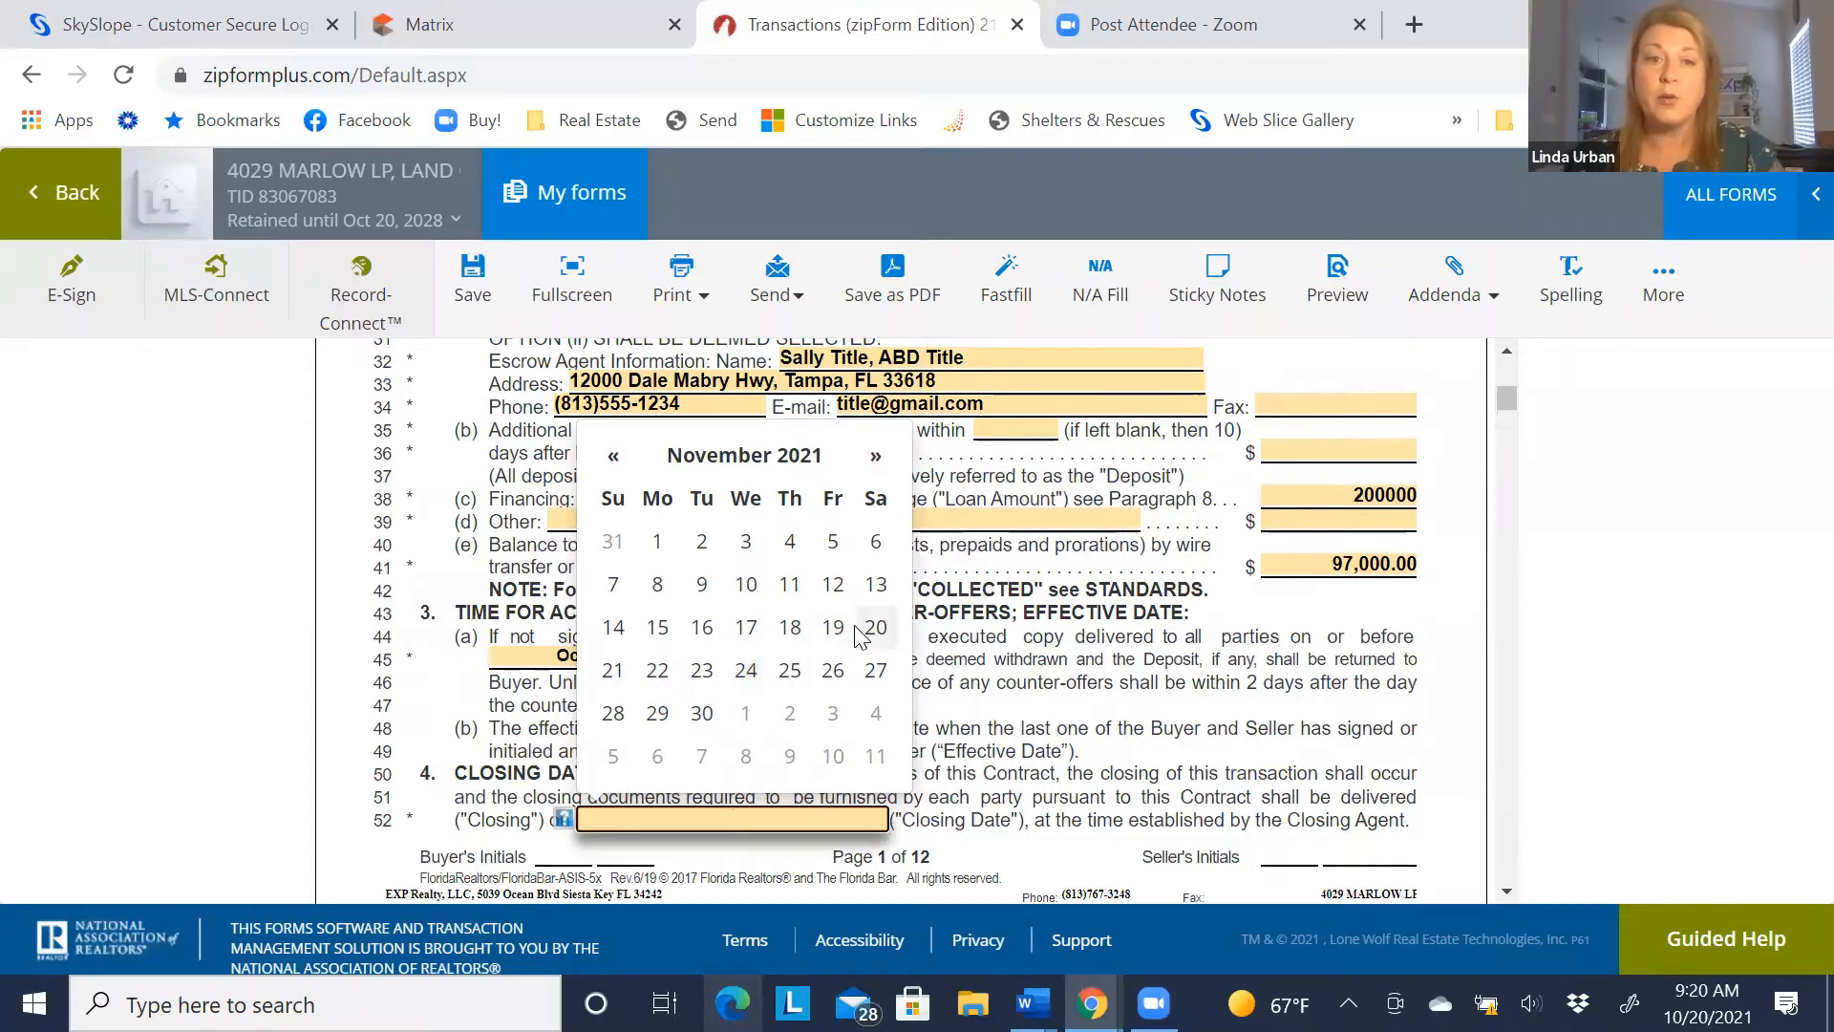
click(789, 631)
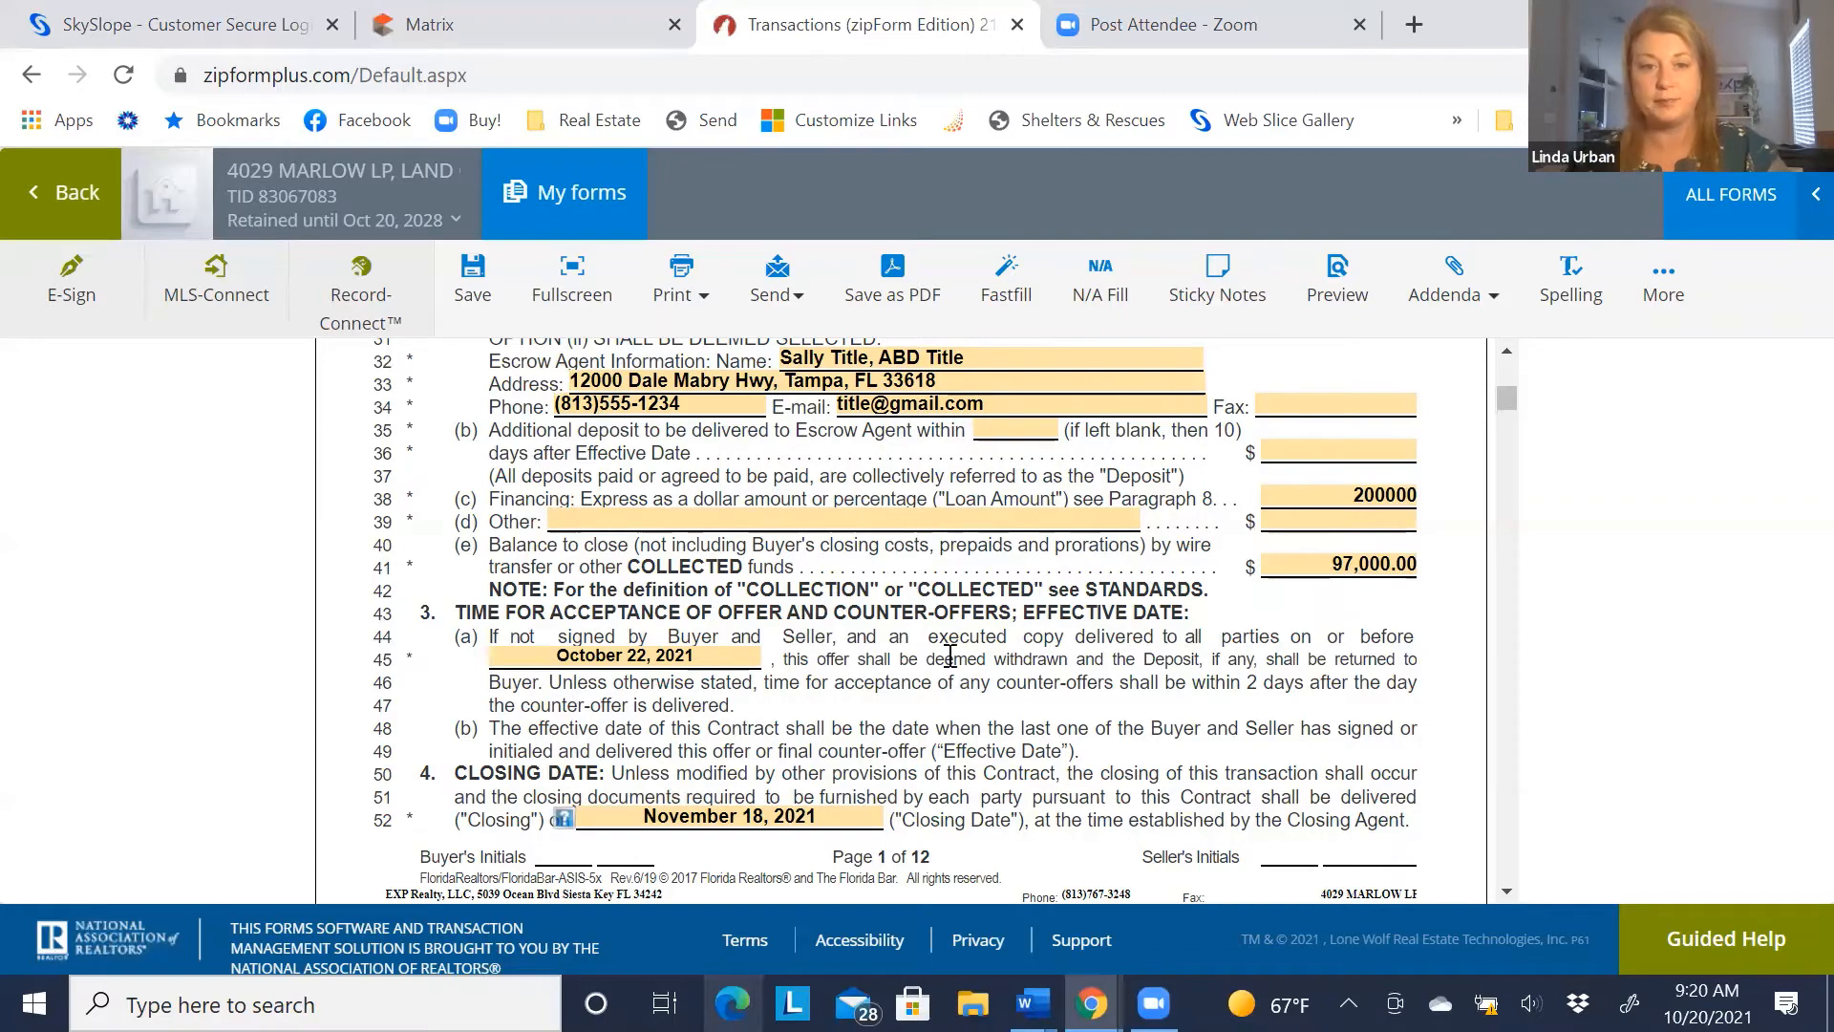
scroll(860, 669, down, 1)
scroll(730, 615, down, 2)
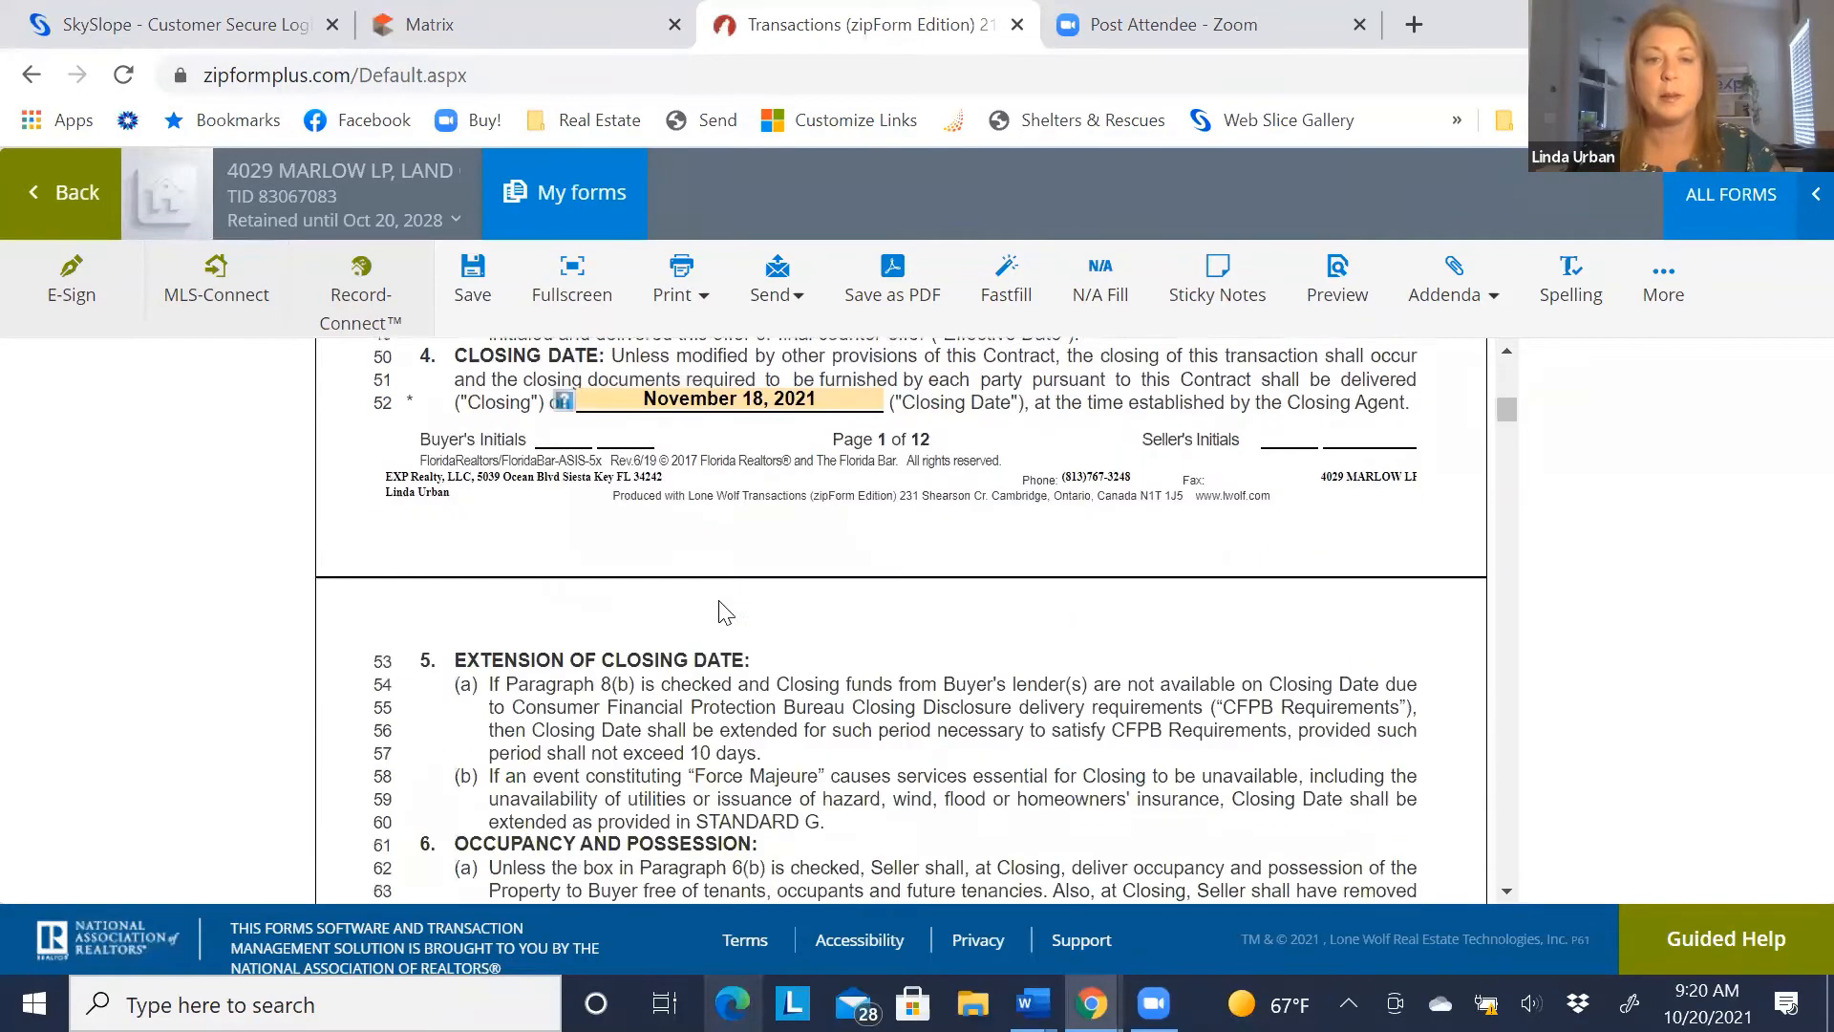
Change the closing date from November 18 to read 'on before November 24, 2021'
scroll(721, 606, down, 1)
scroll(719, 598, up, 3)
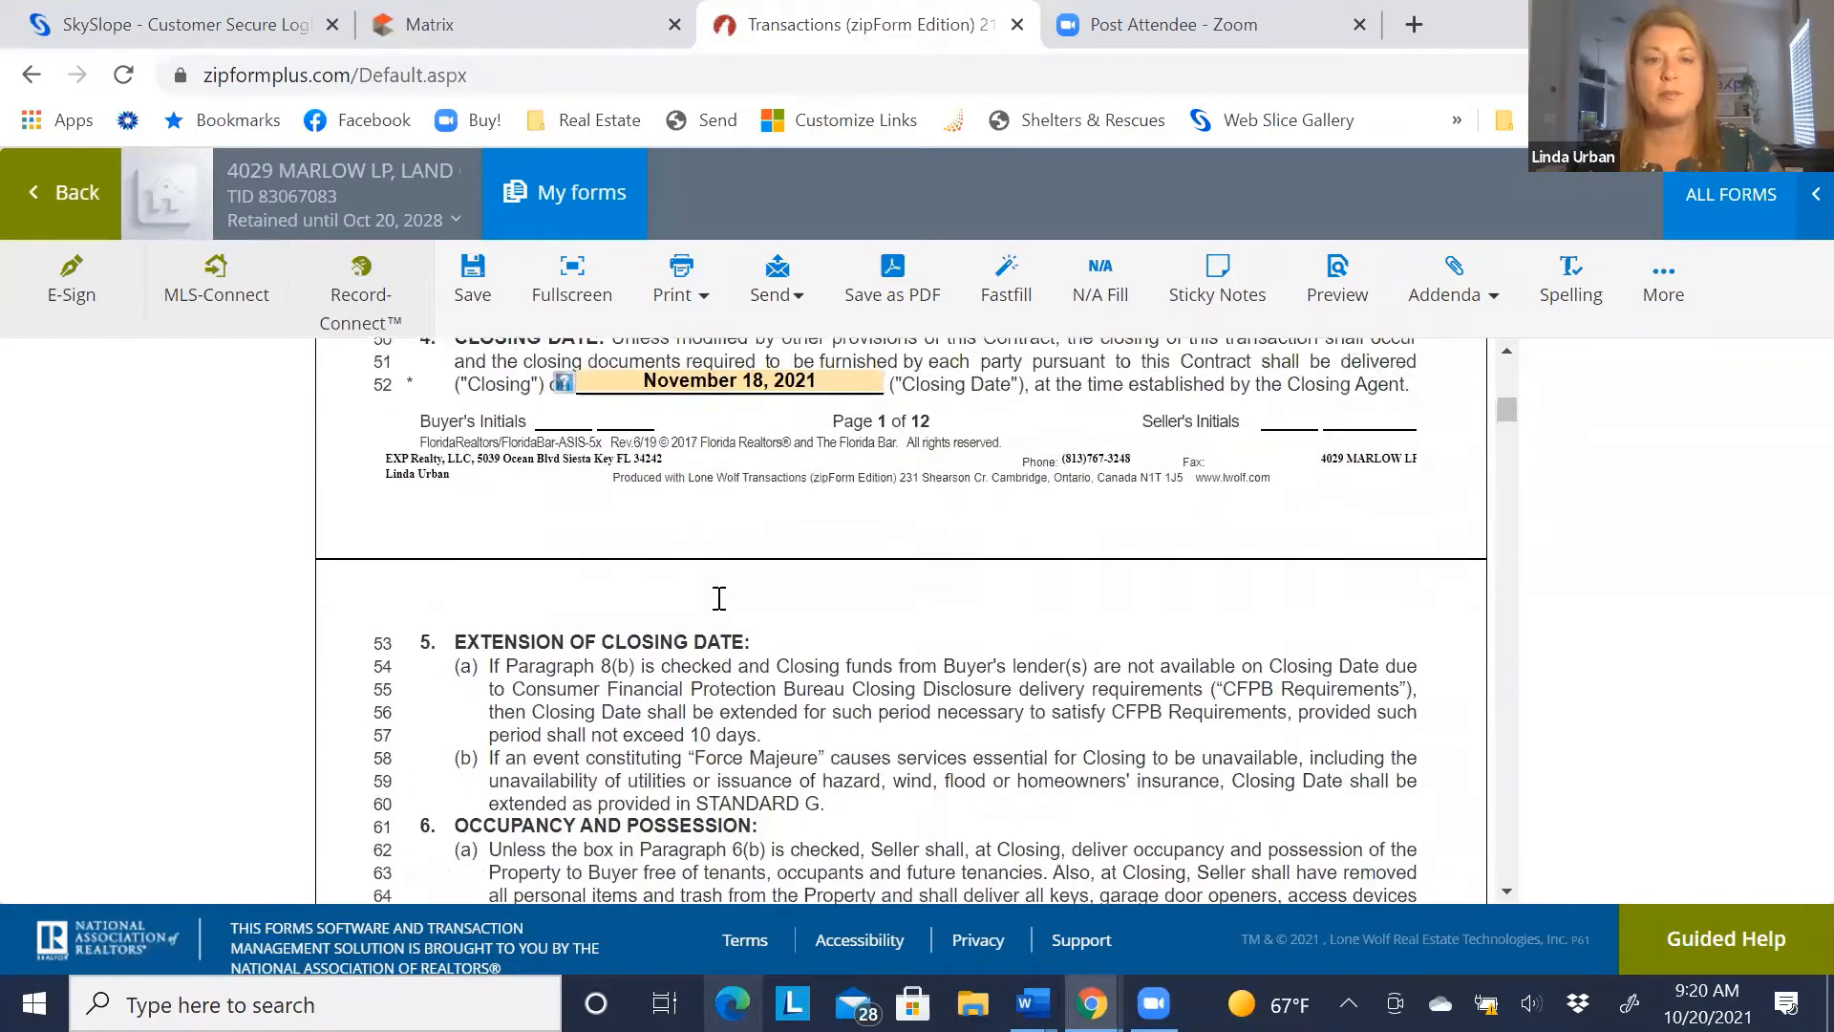
click(825, 528)
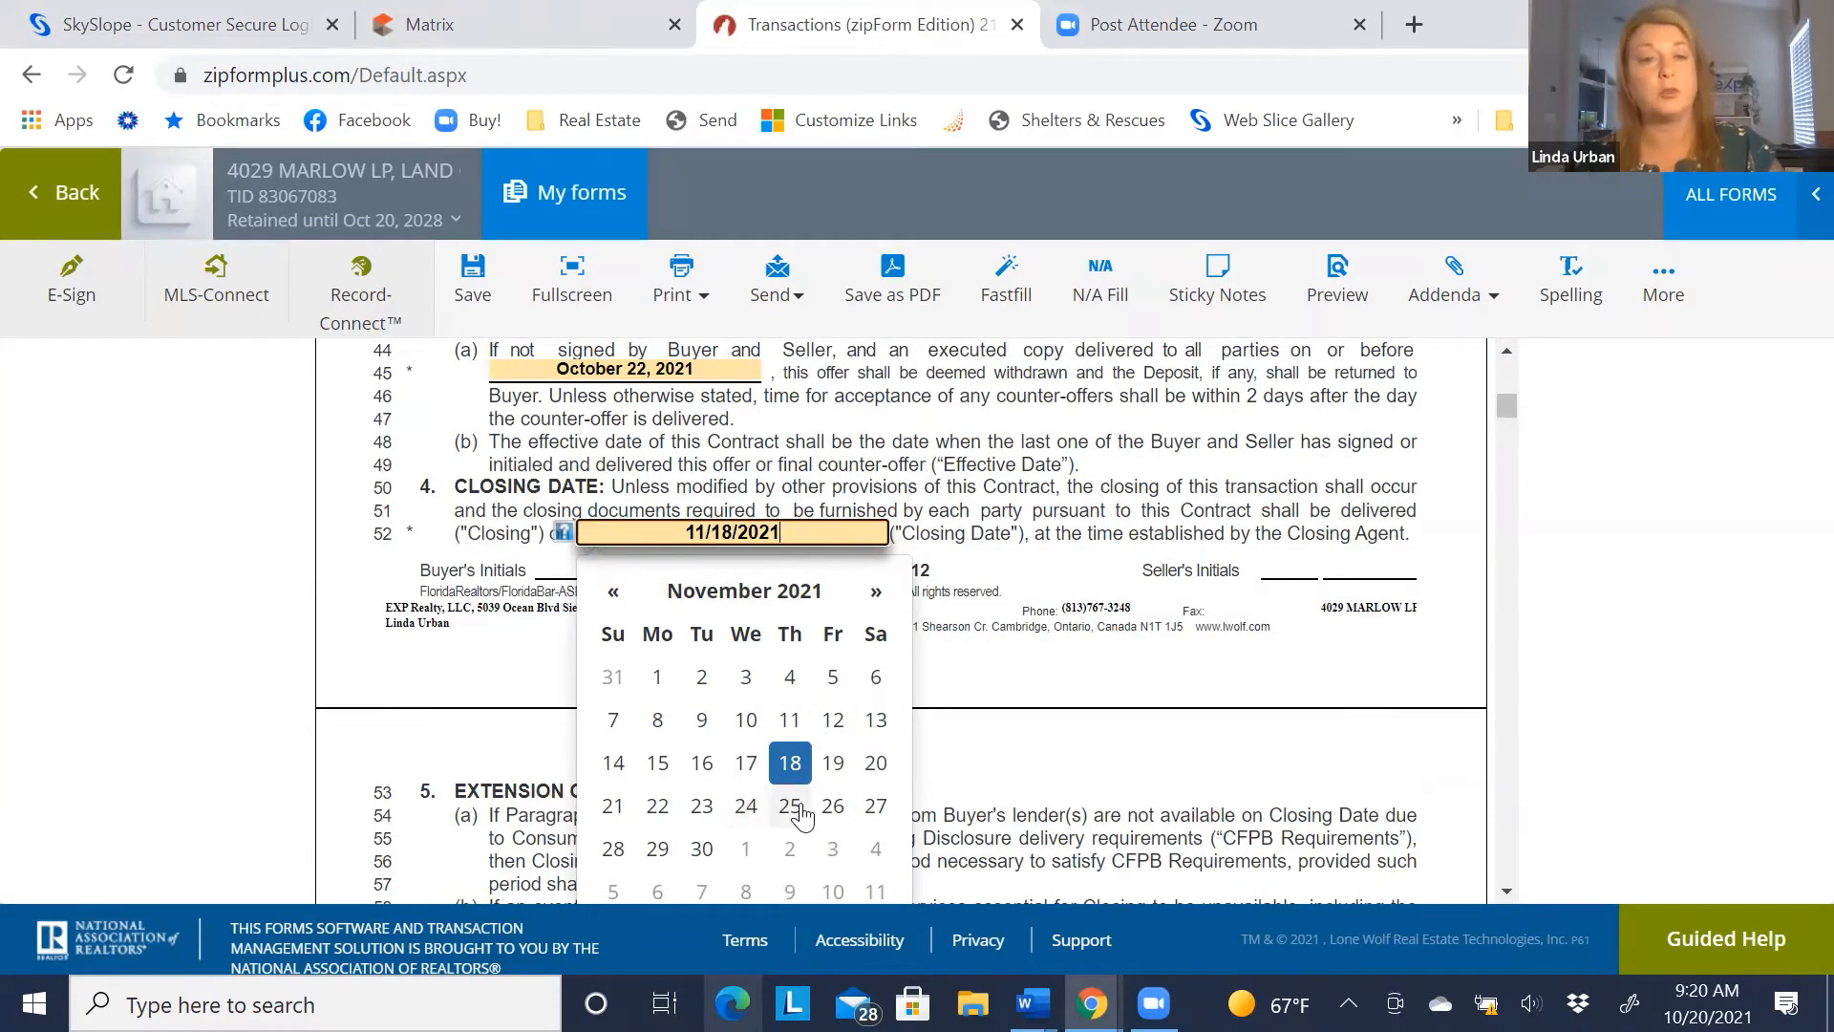
click(746, 805)
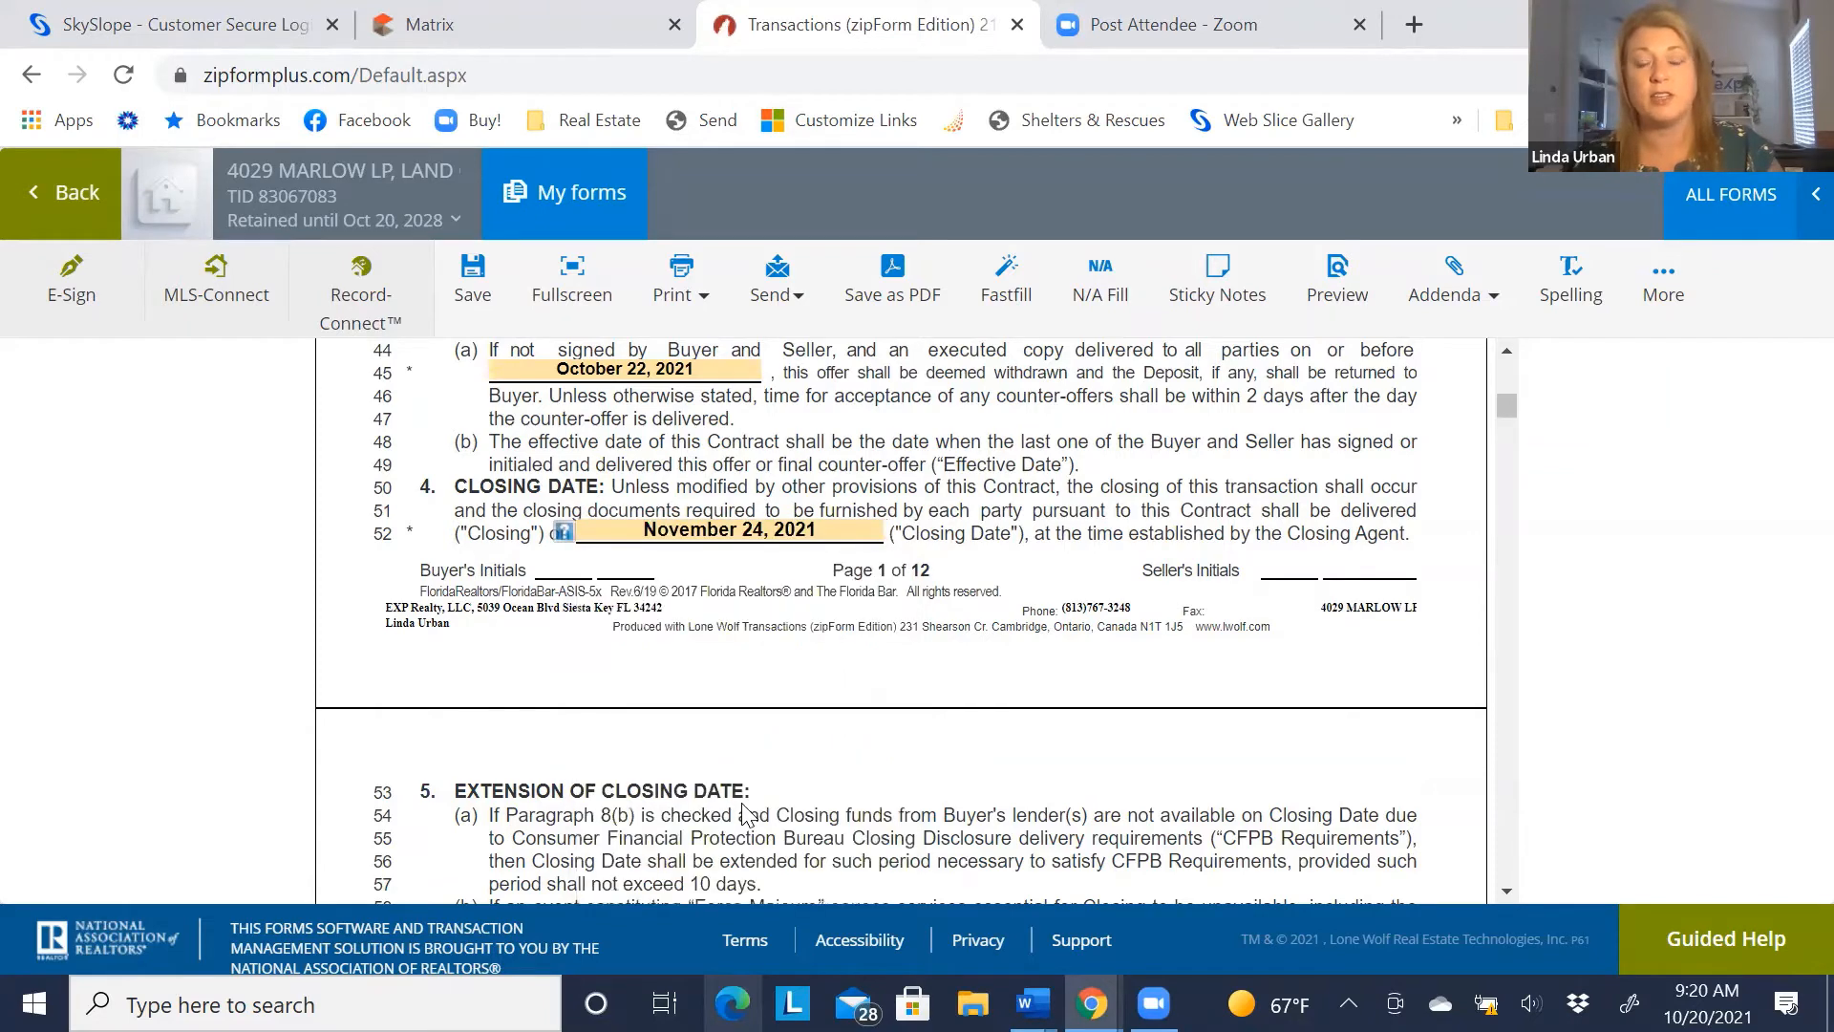
click(838, 532)
drag(628, 547, 650, 579)
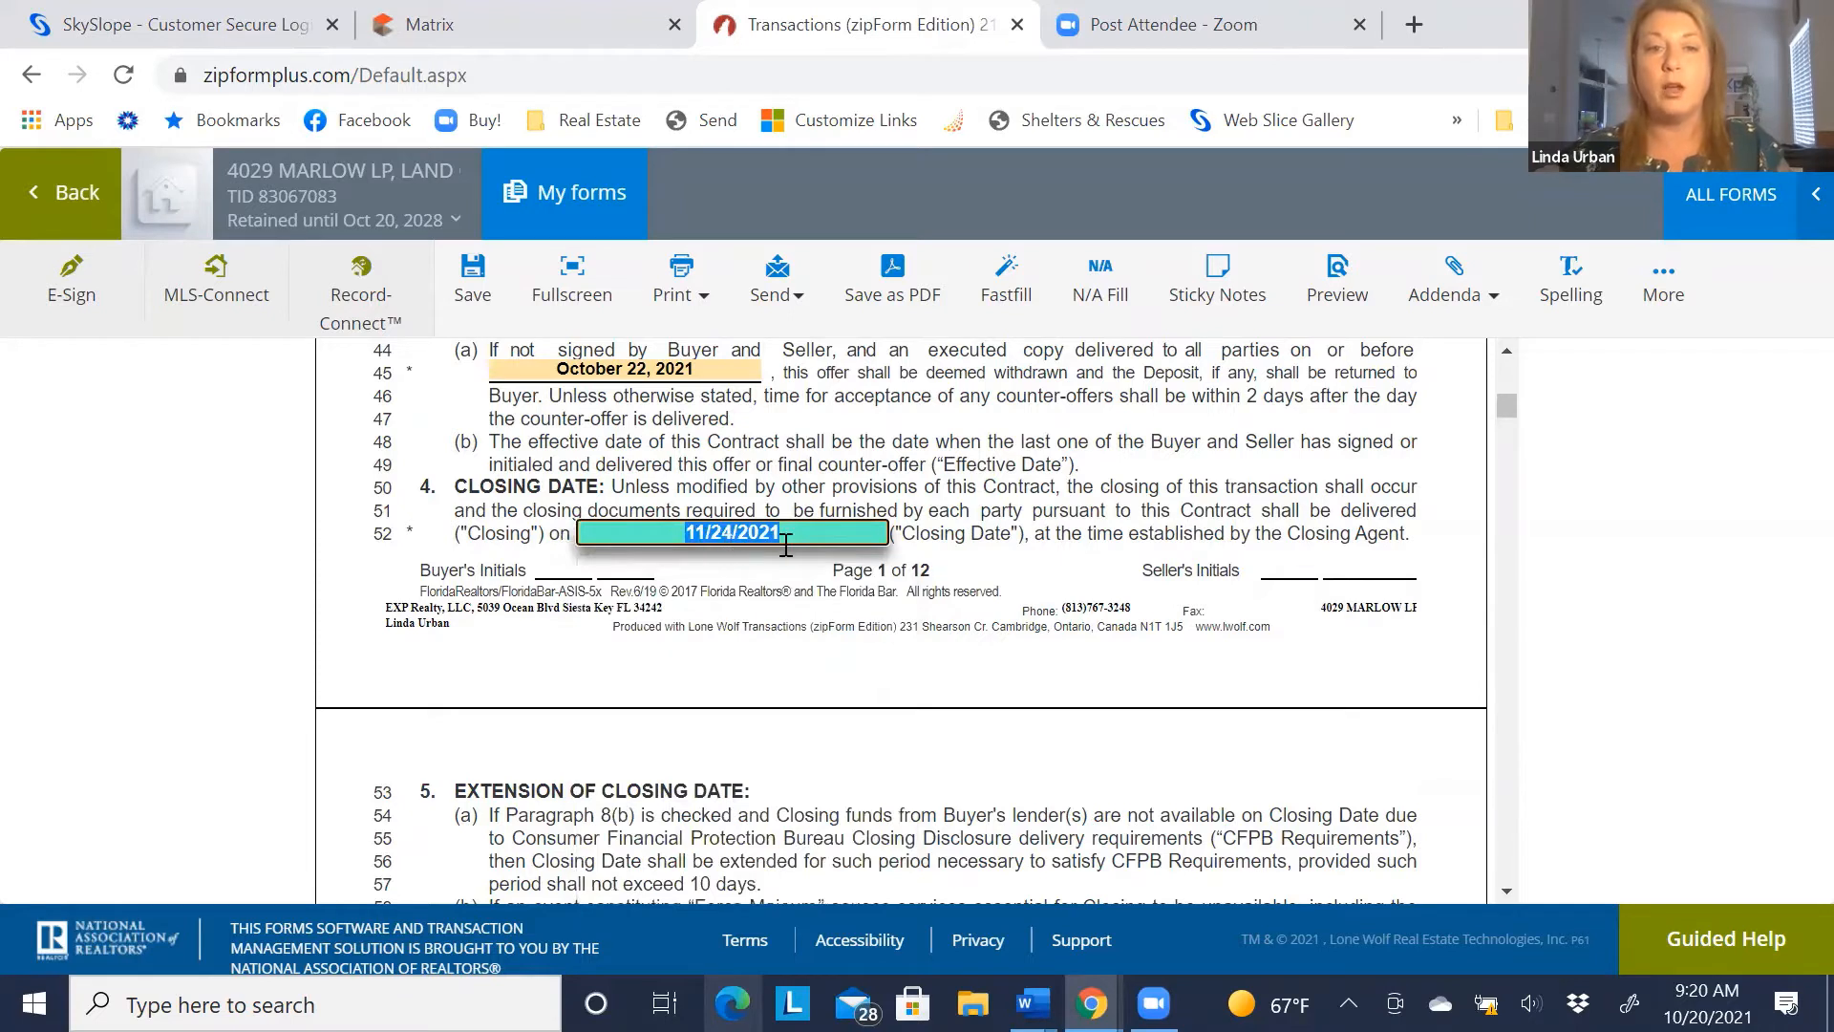
key(BackSpace)
text(on )
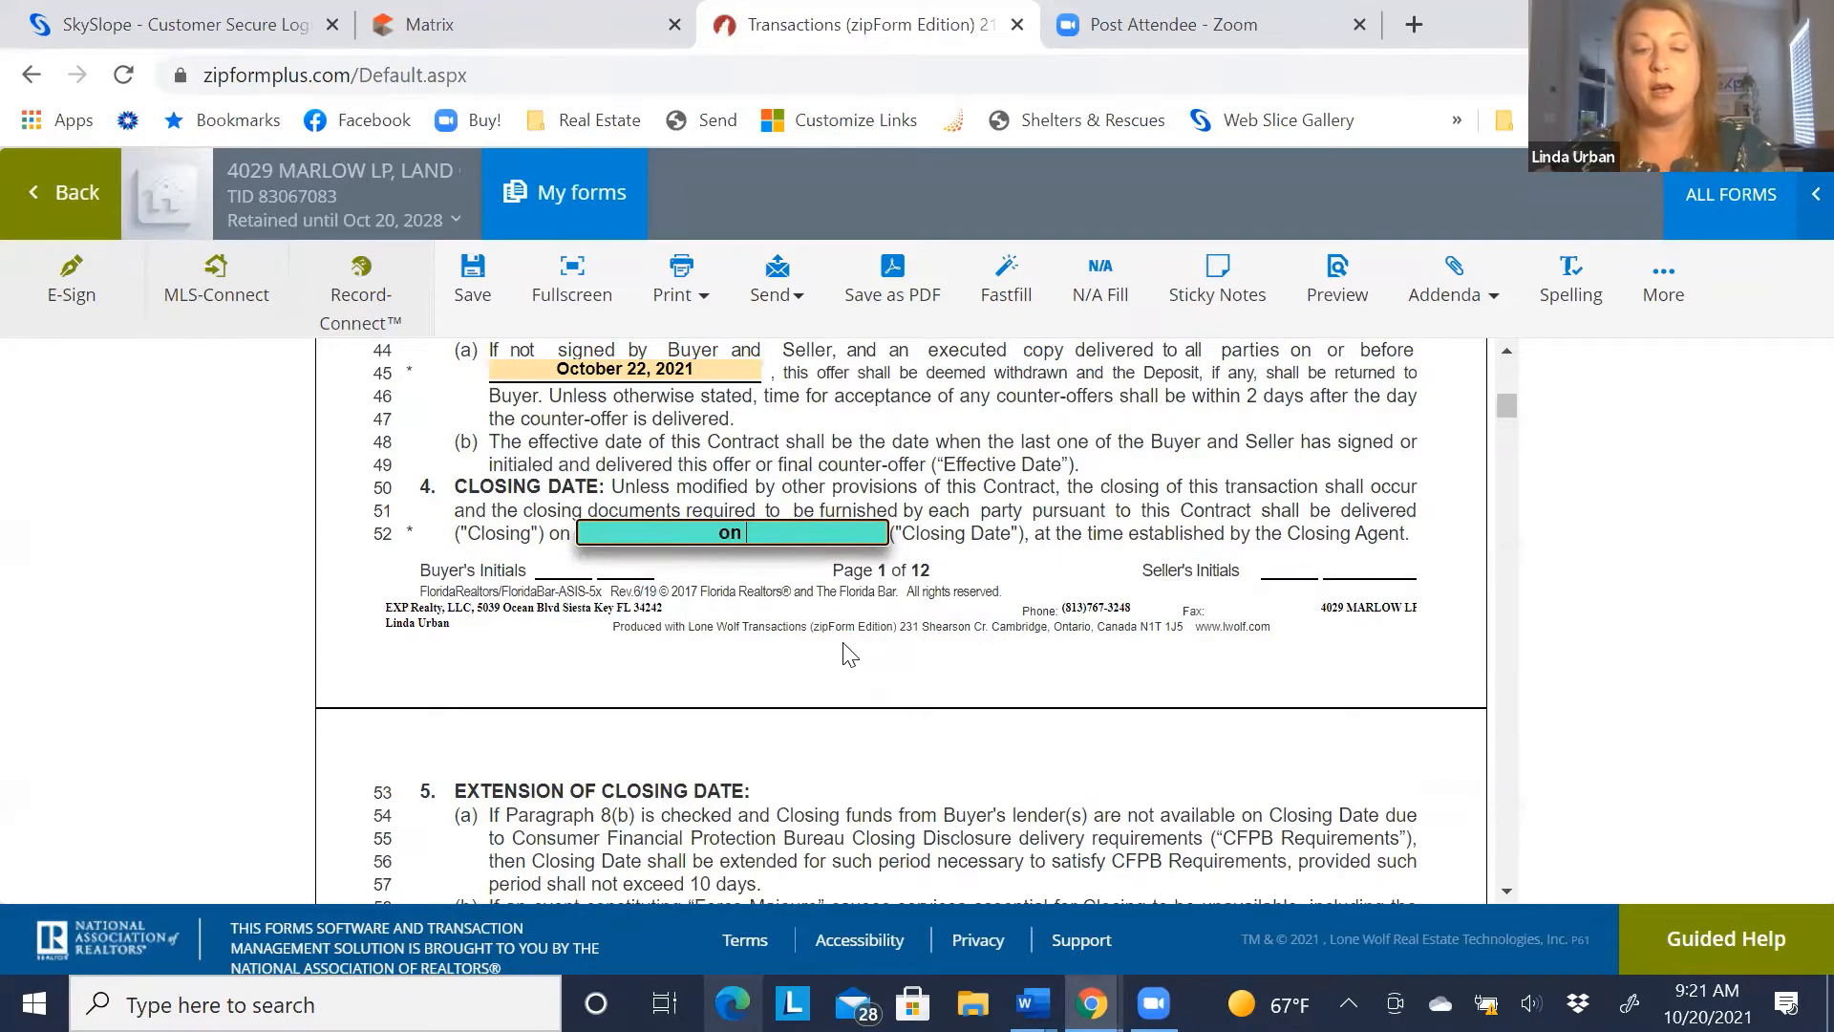
text(before )
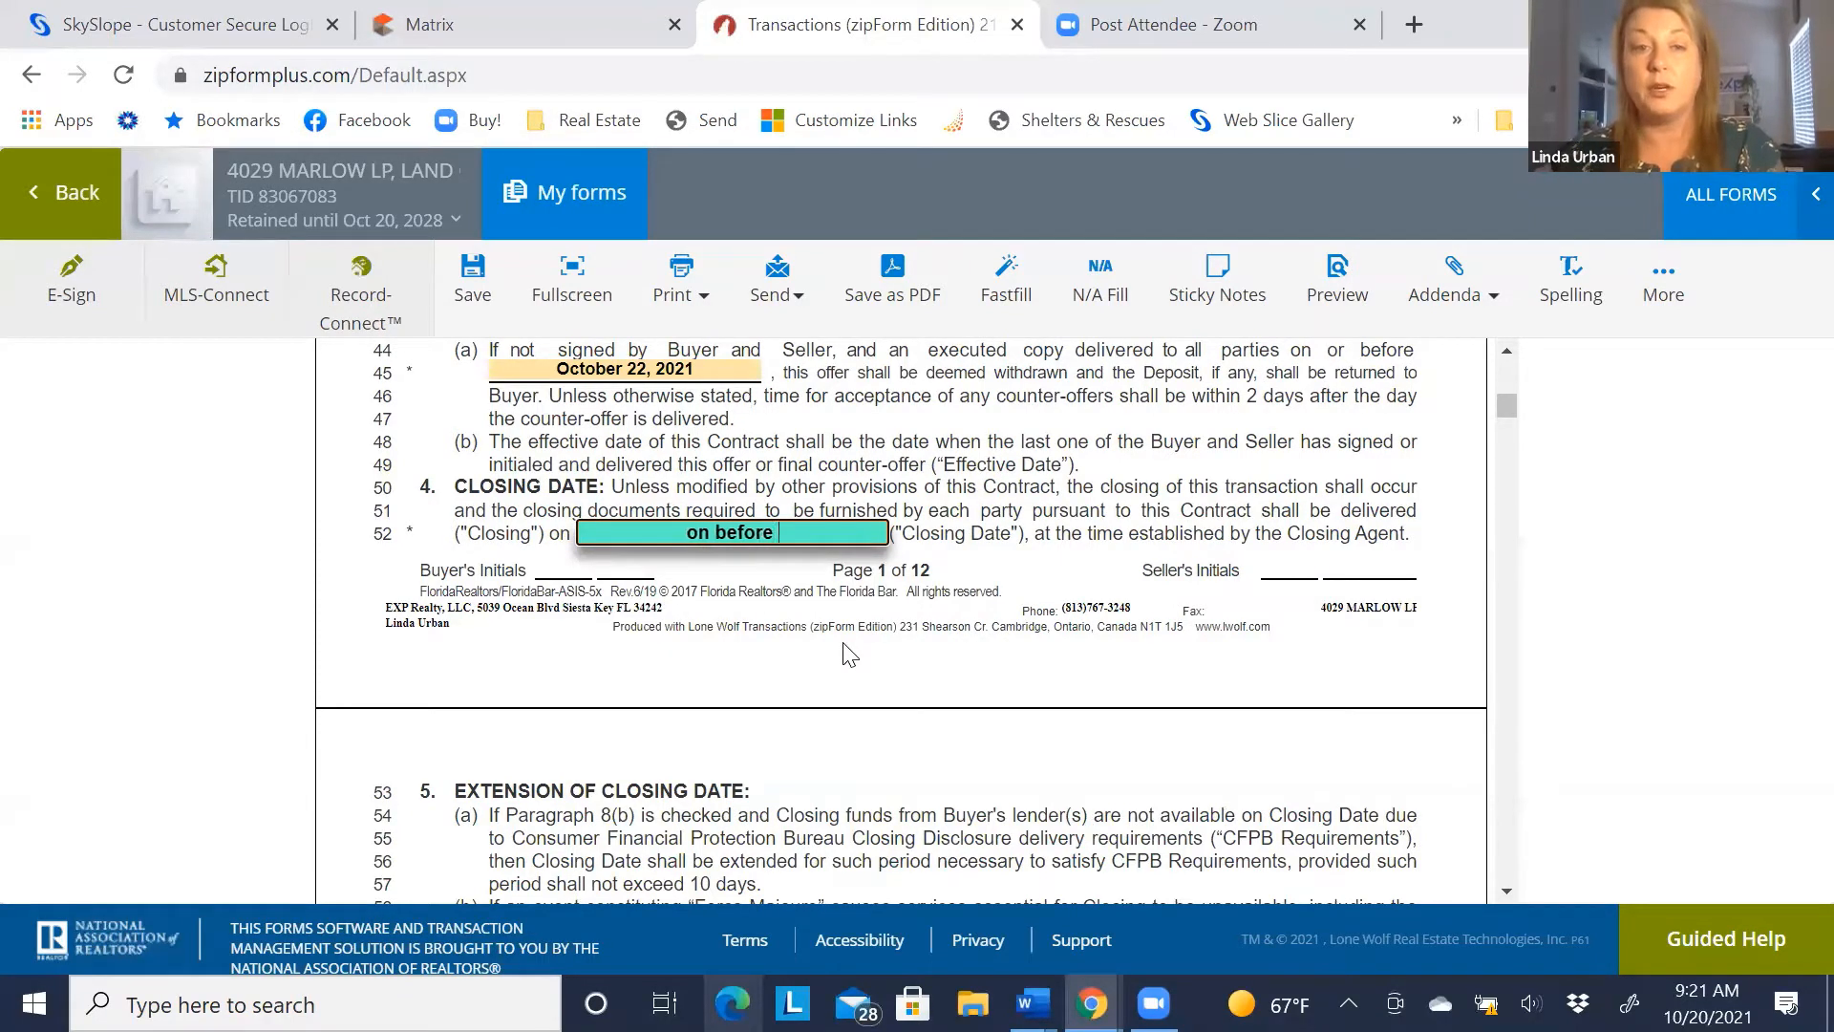
text(November)
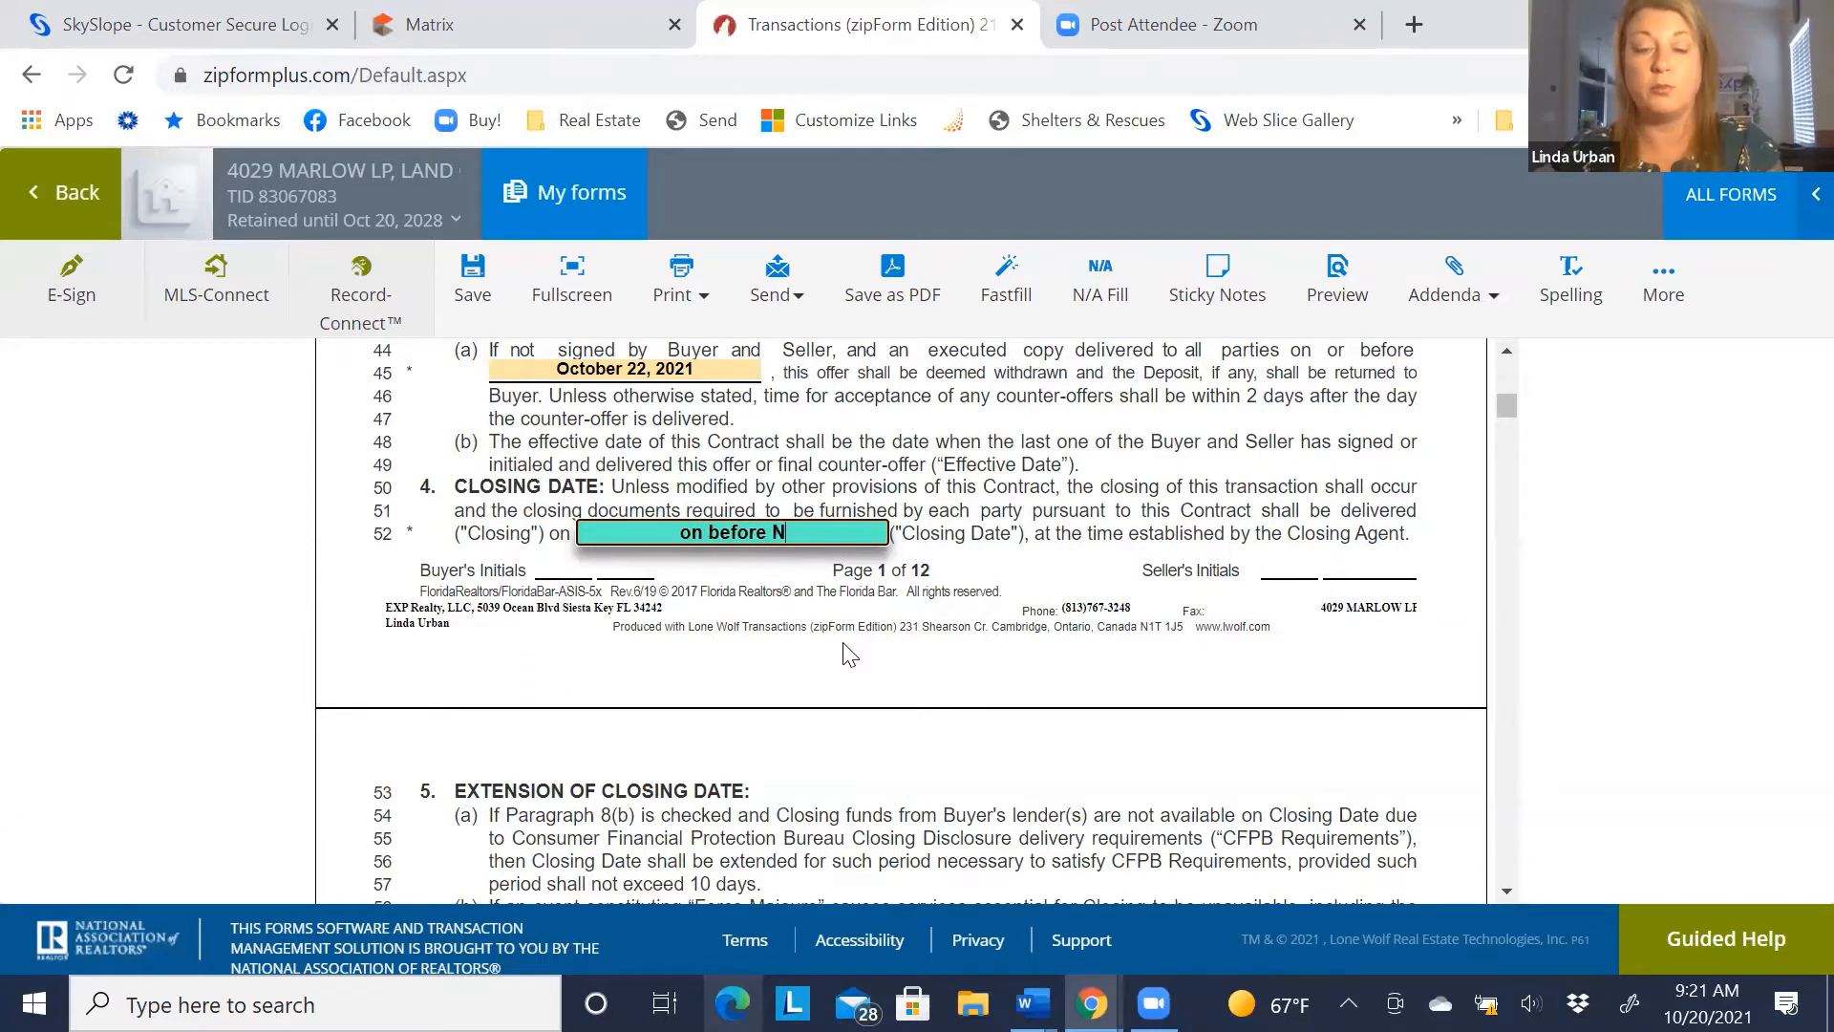
text(, 2021)
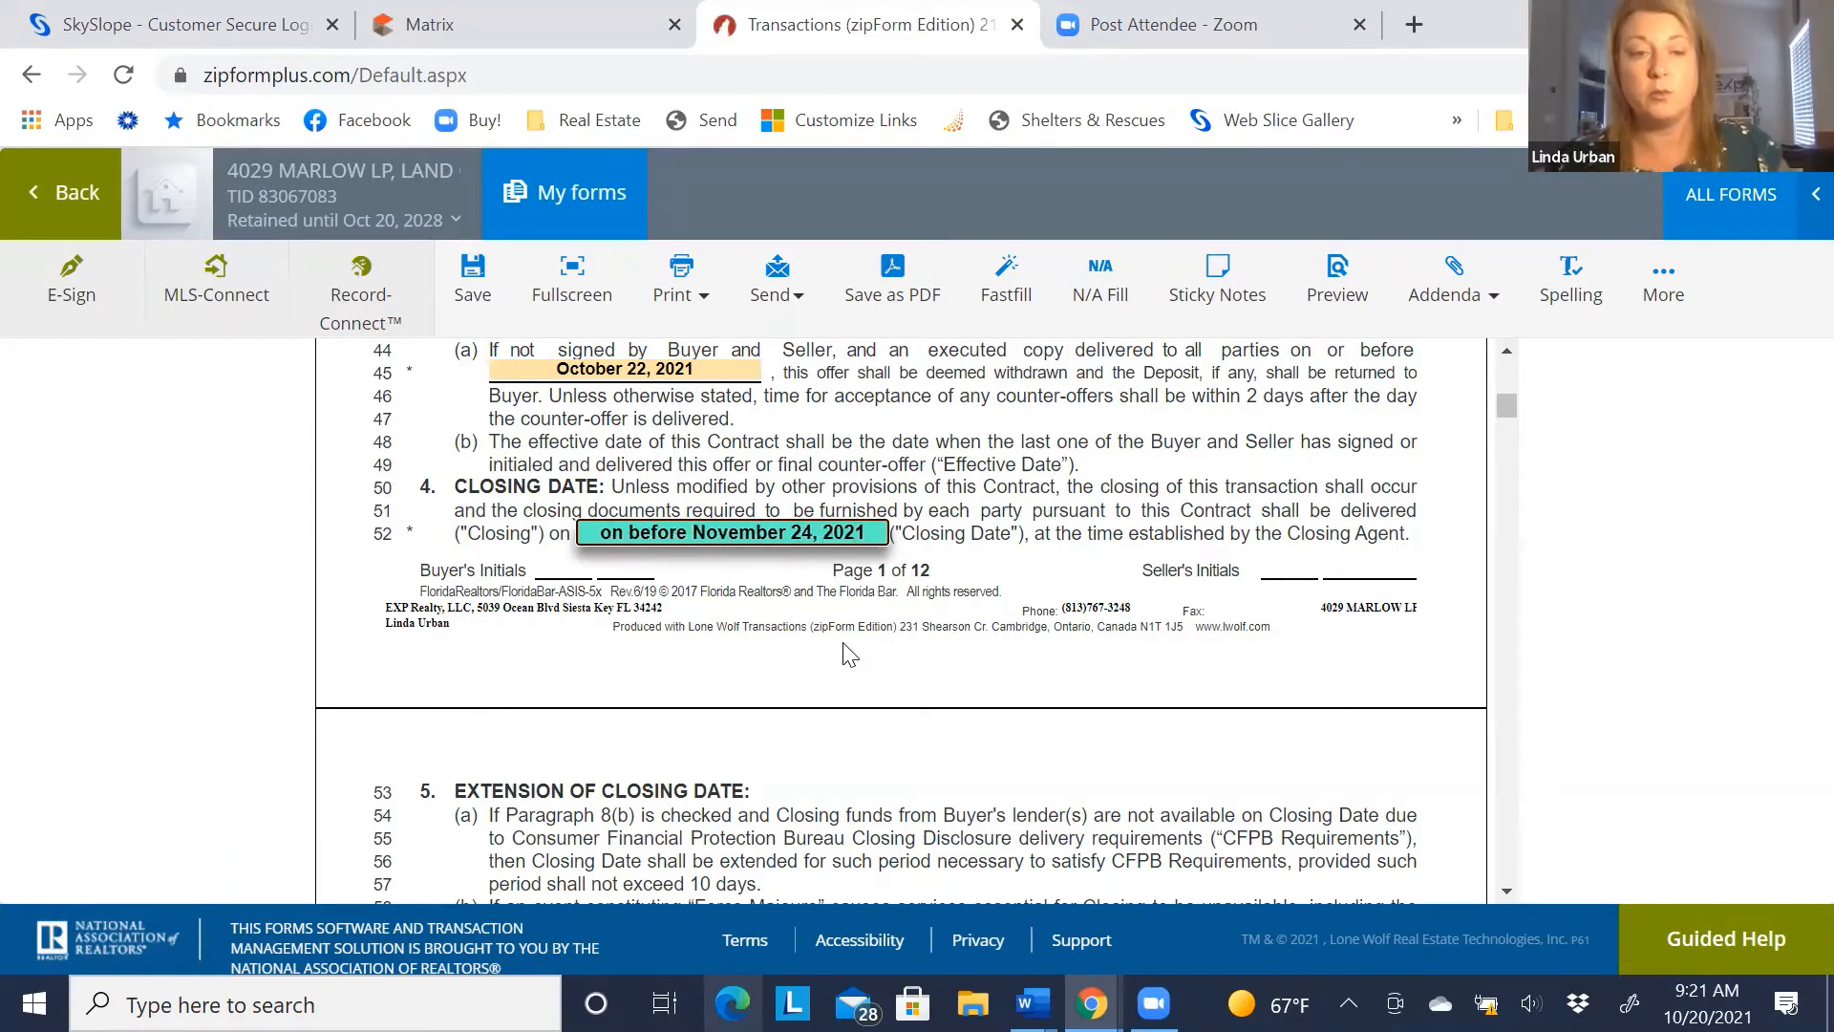
key(Tab)
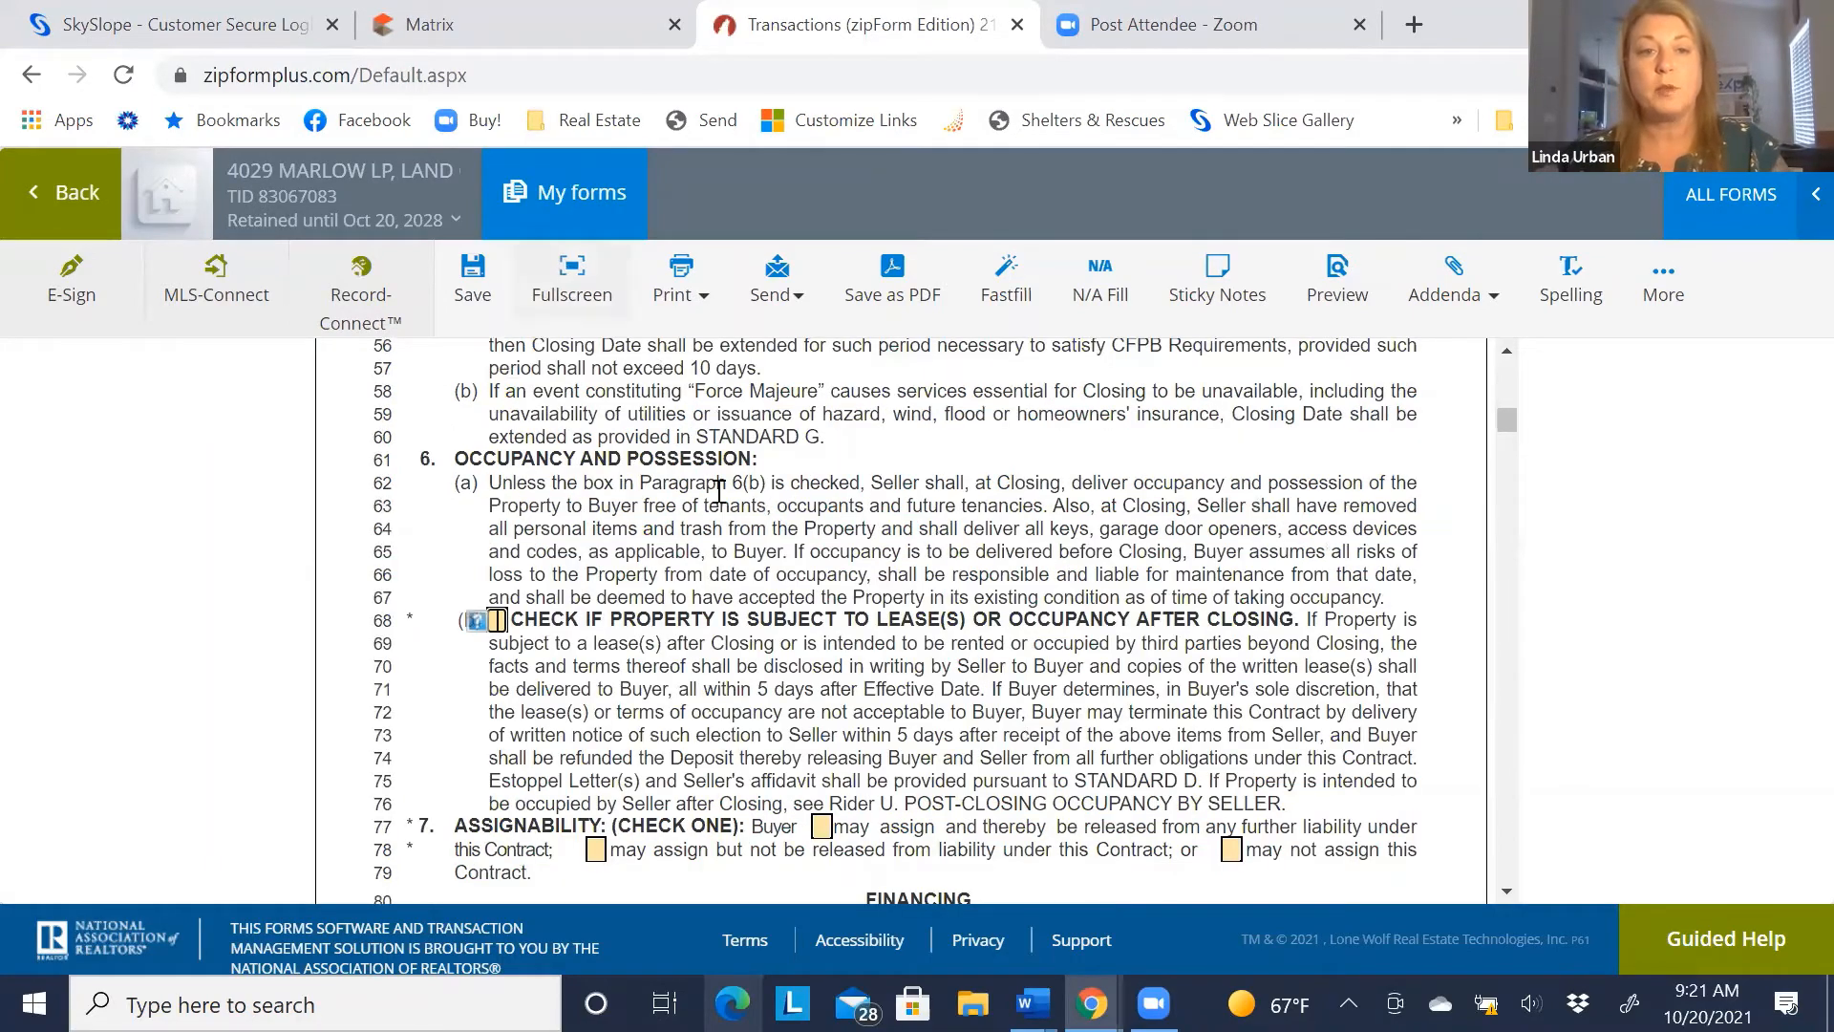
scroll(718, 492, up, 5)
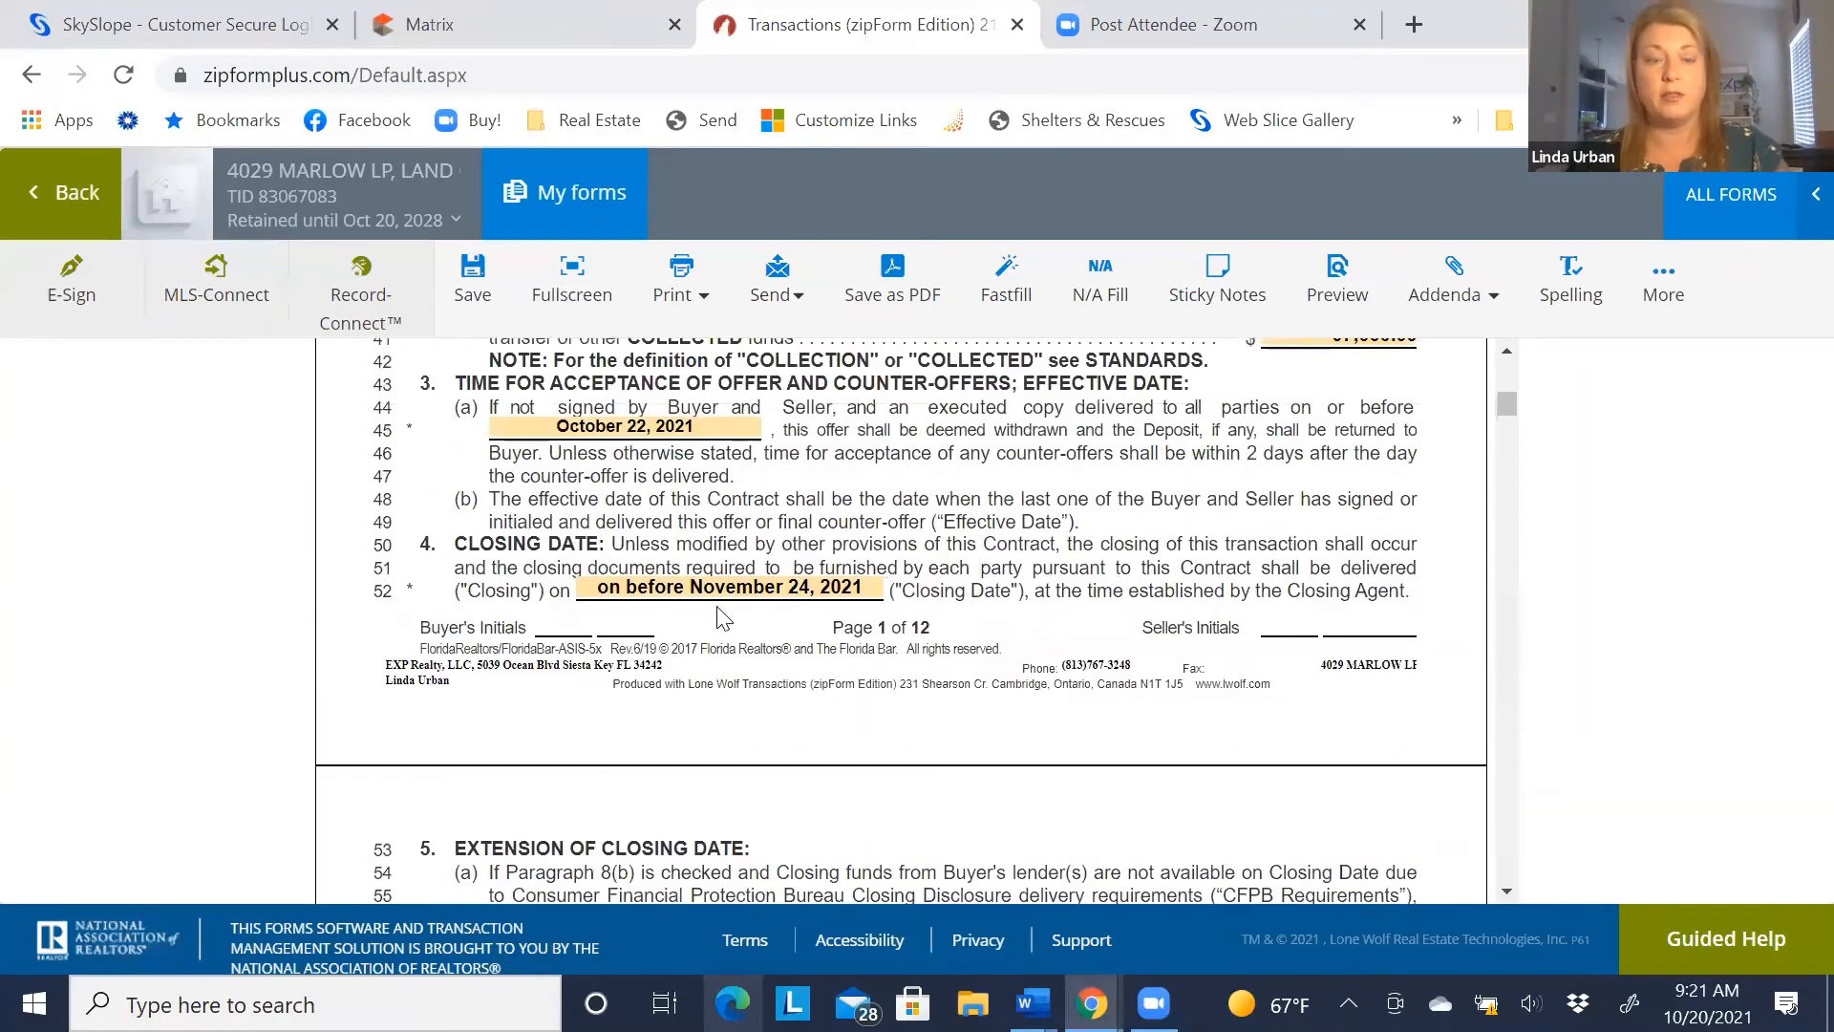
scroll(553, 614, down, 3)
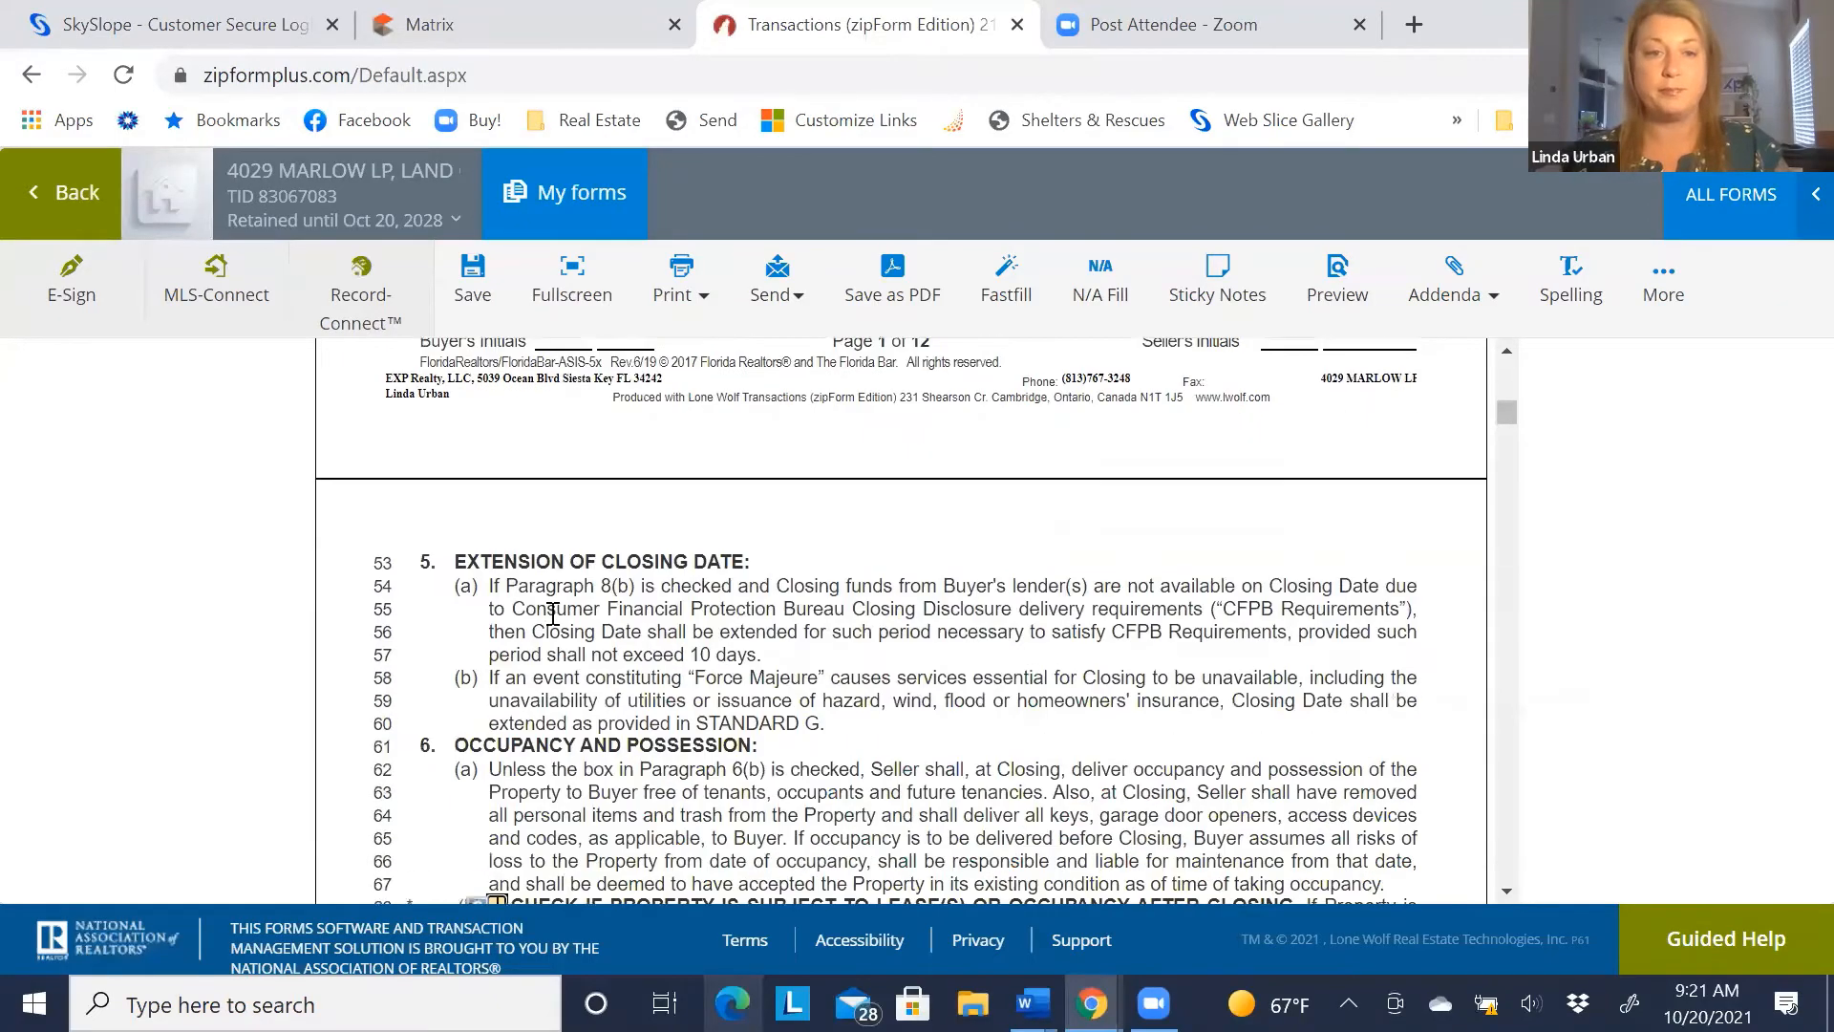
scroll(552, 613, down, 4)
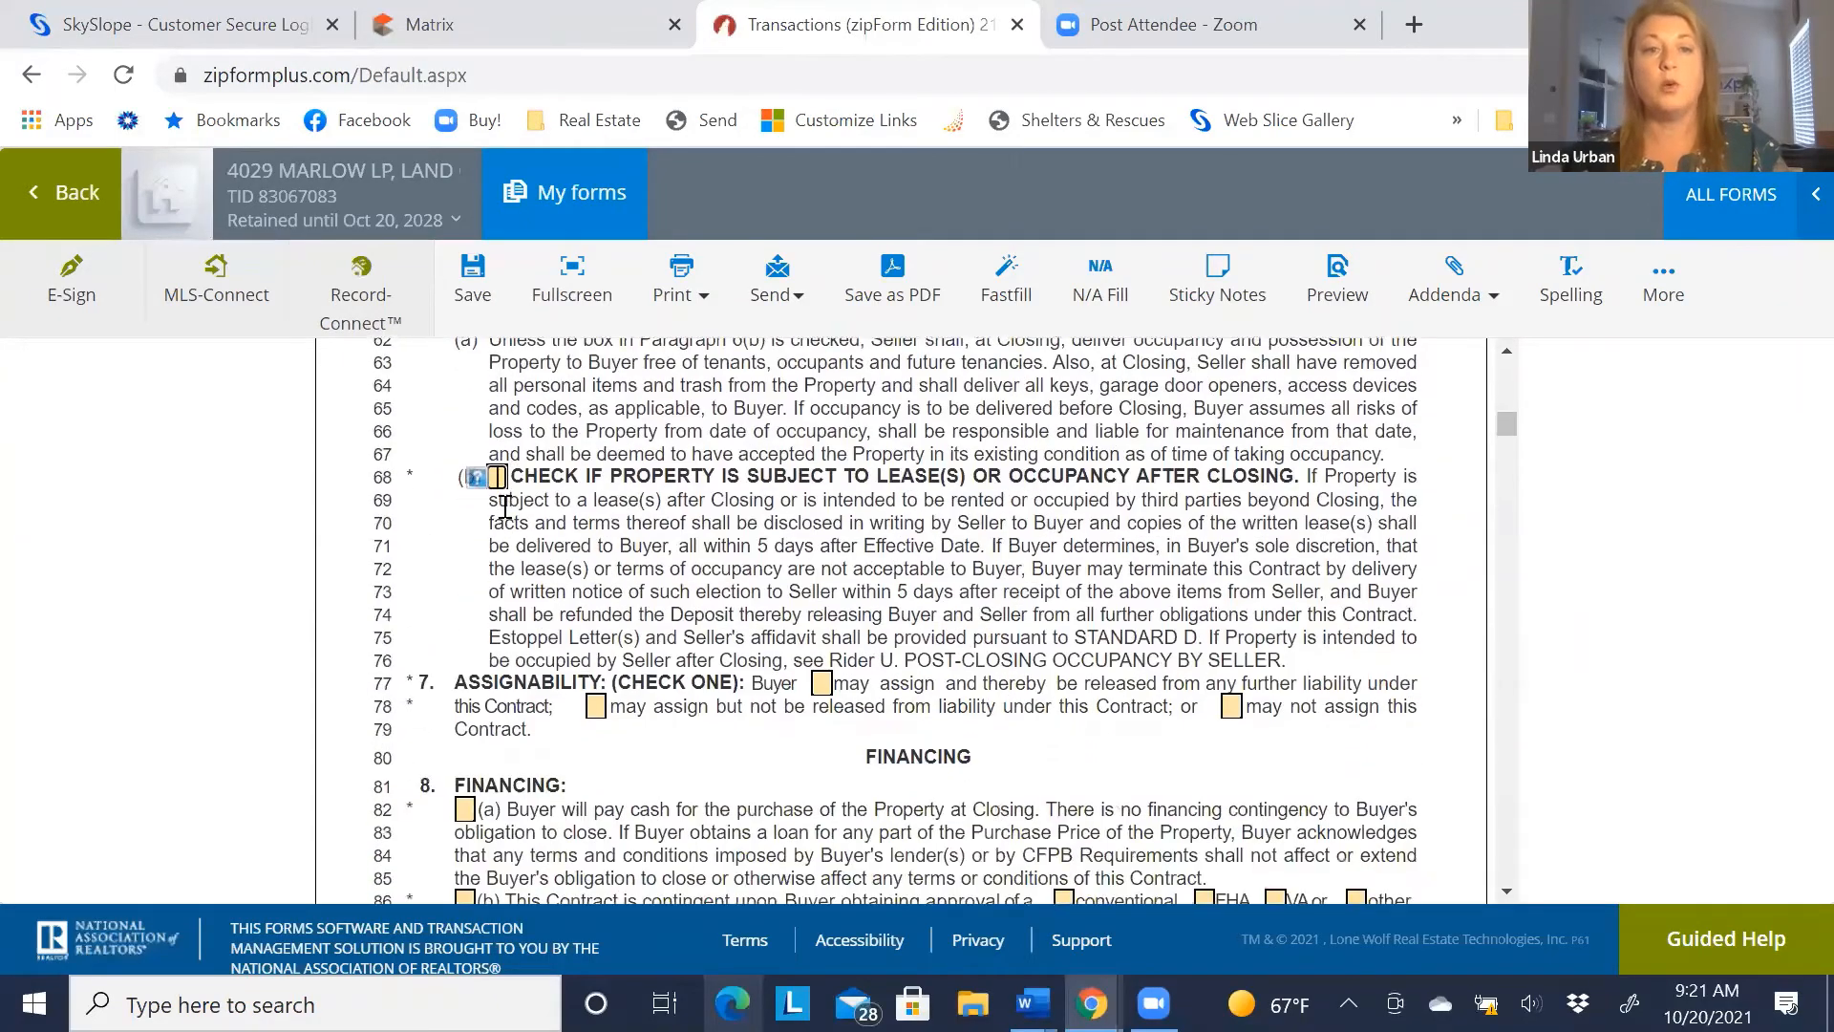
Check 'may not assign this Contract' under paragraph 7 Assignability
scroll(499, 487, up, 3)
scroll(496, 478, down, 3)
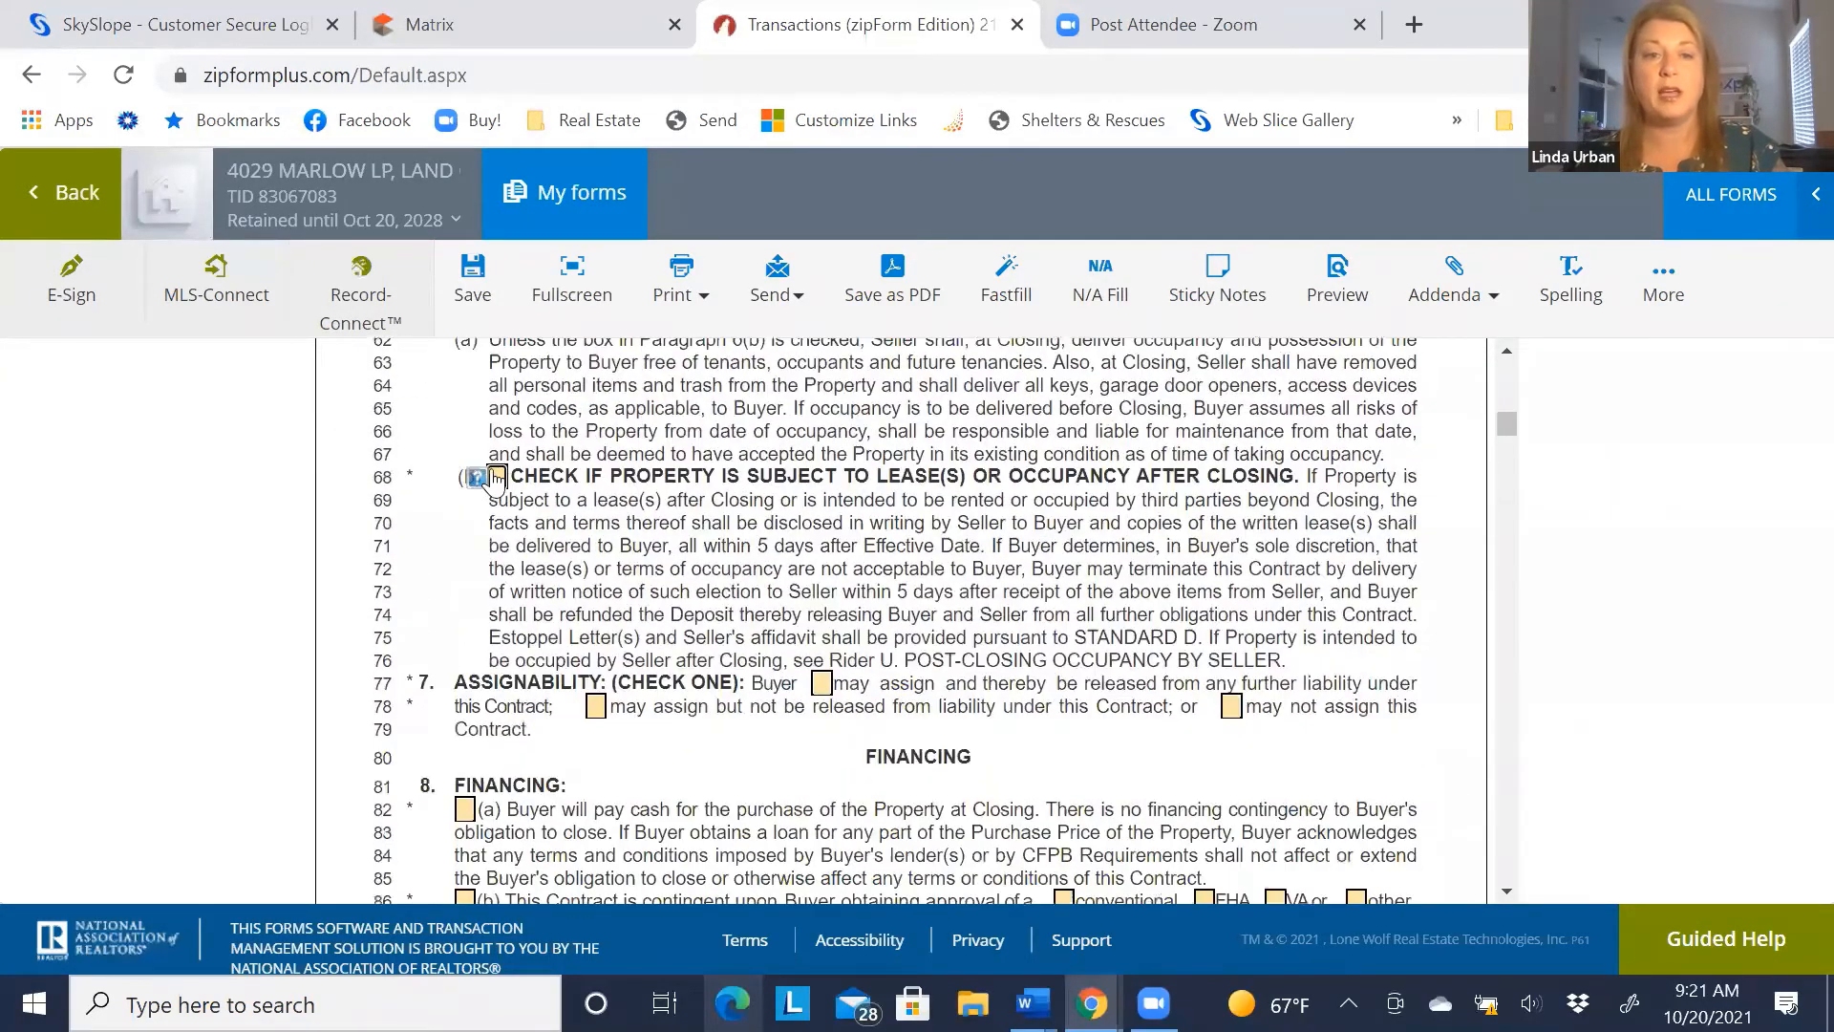
click(496, 477)
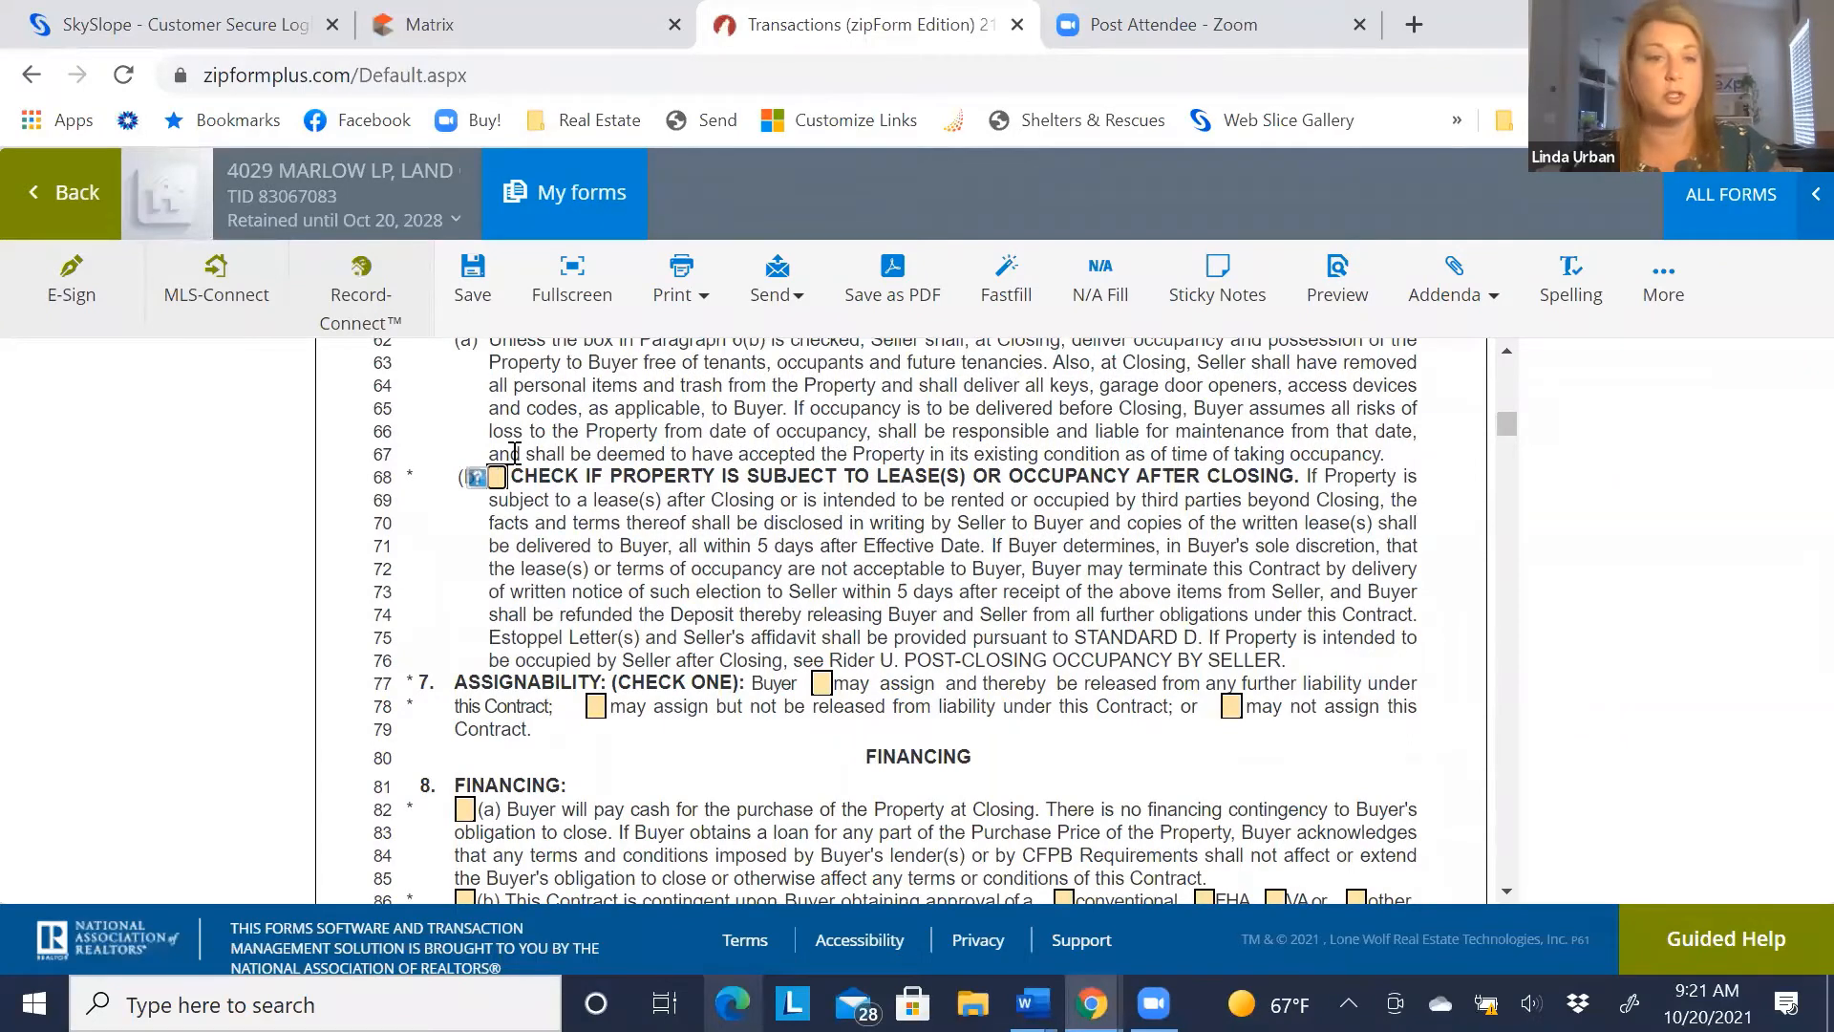
scroll(460, 557, down, 2)
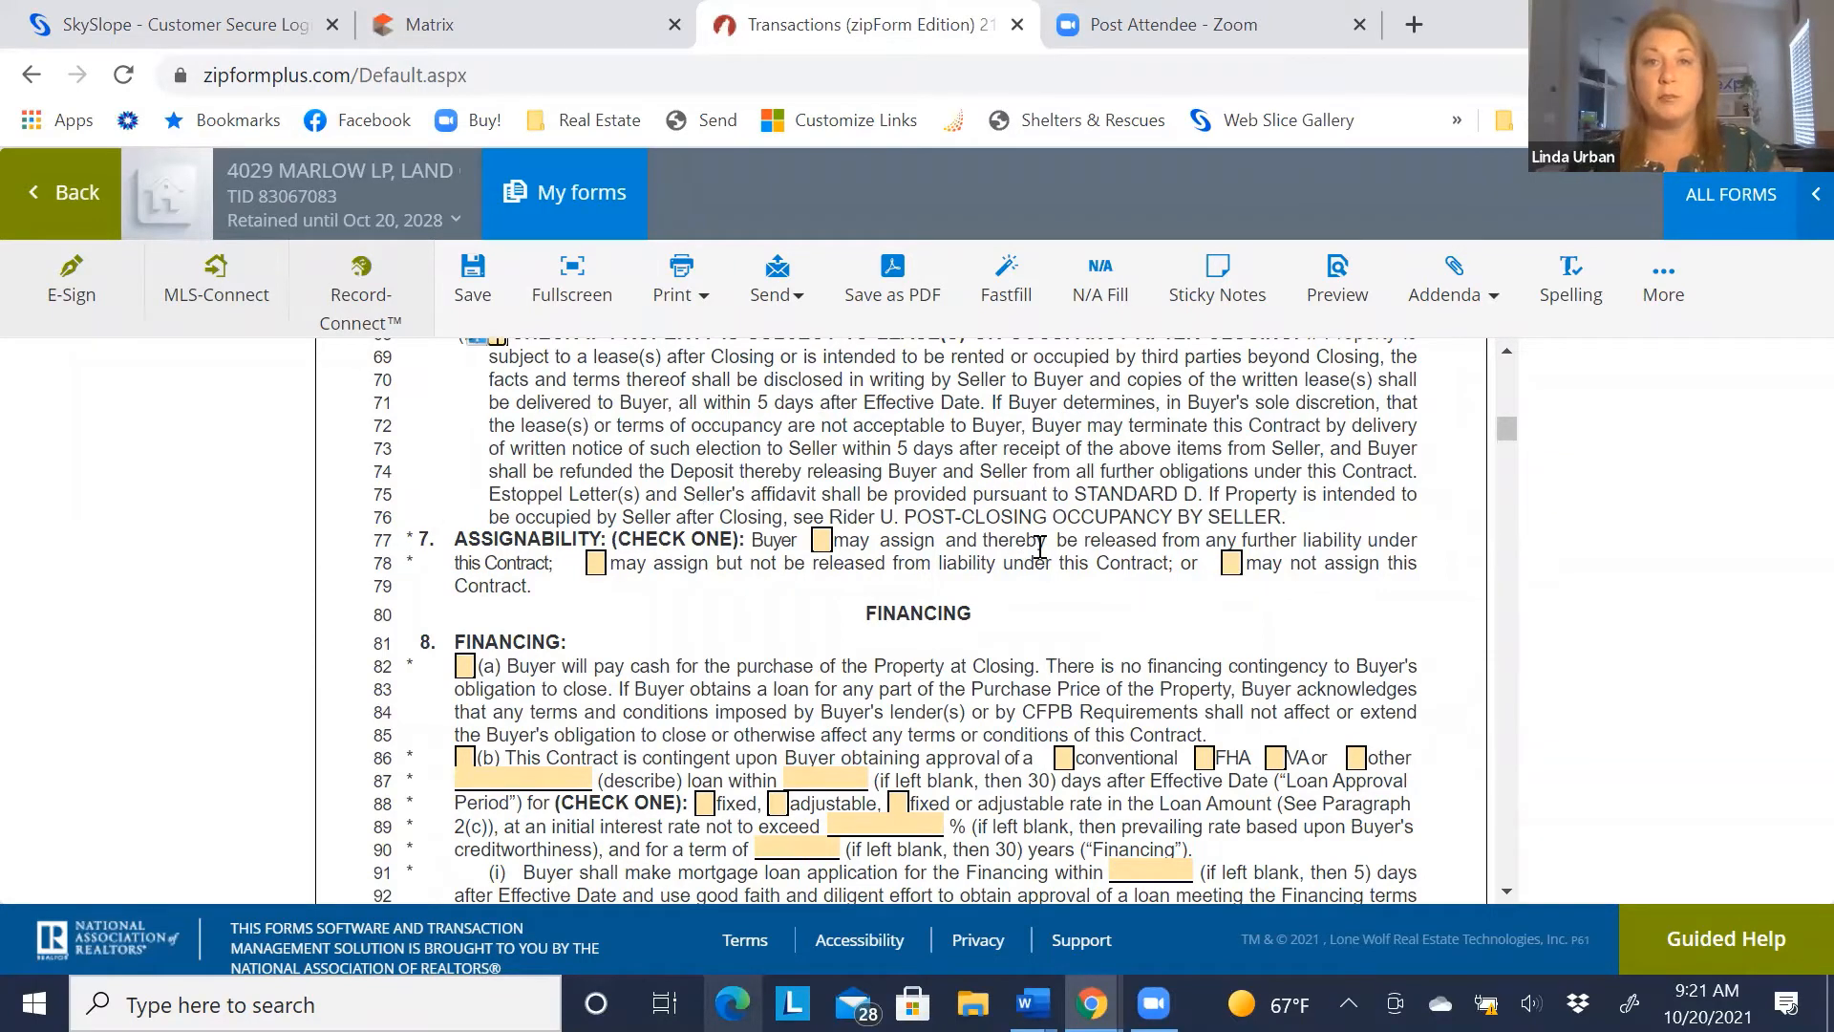
click(1232, 565)
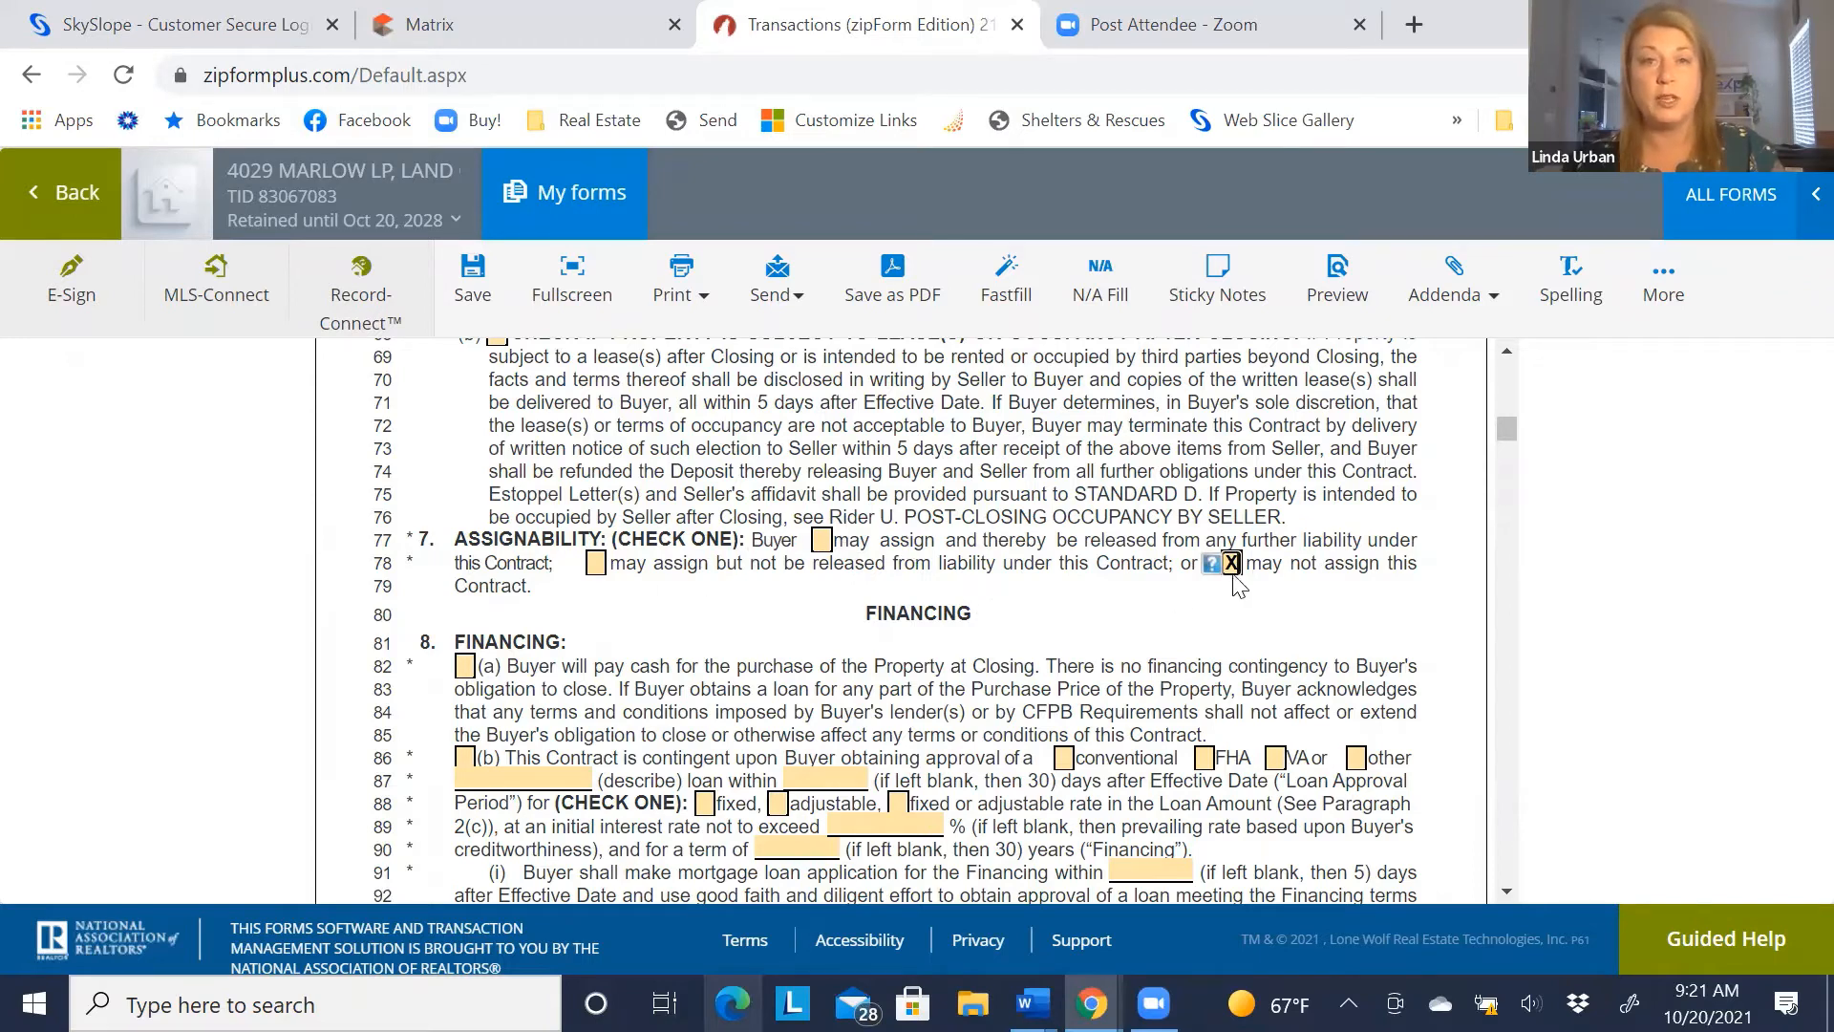
scroll(779, 560, down, 1)
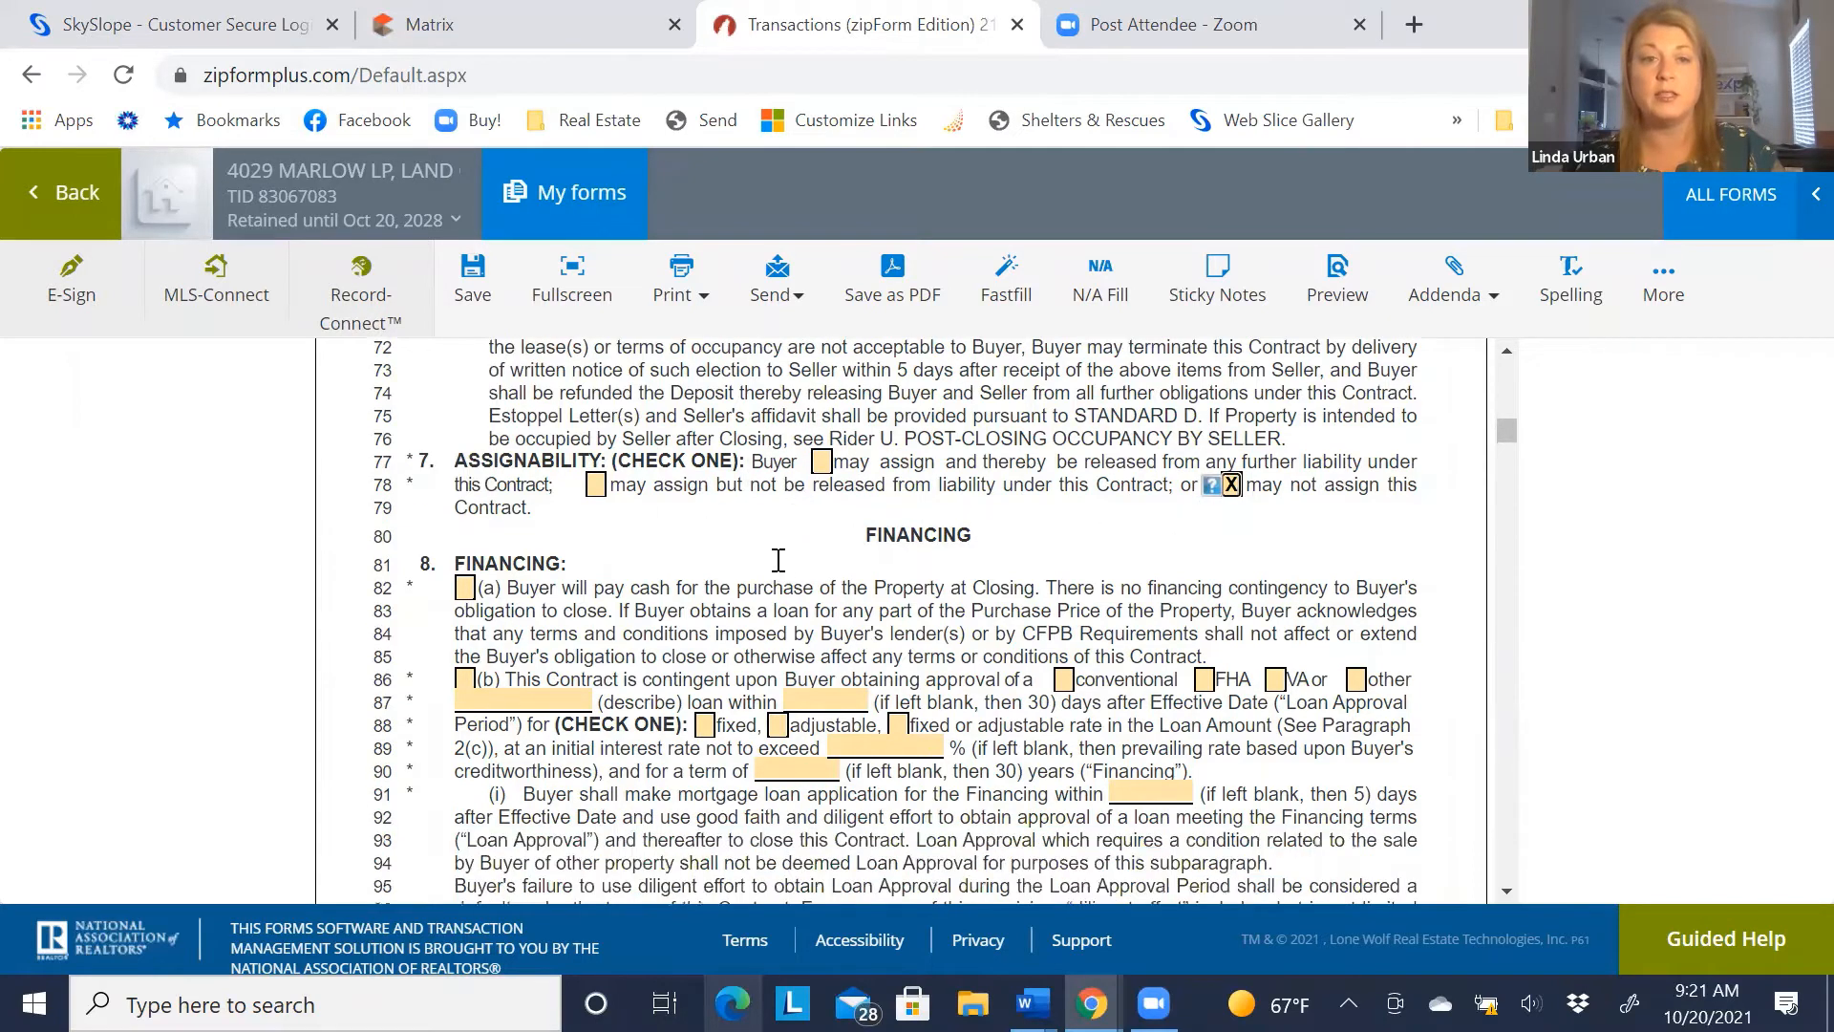
Make the contract contingent on a conventional loan with a 30-day approval period
scroll(778, 561, down, 2)
scroll(599, 546, up, 2)
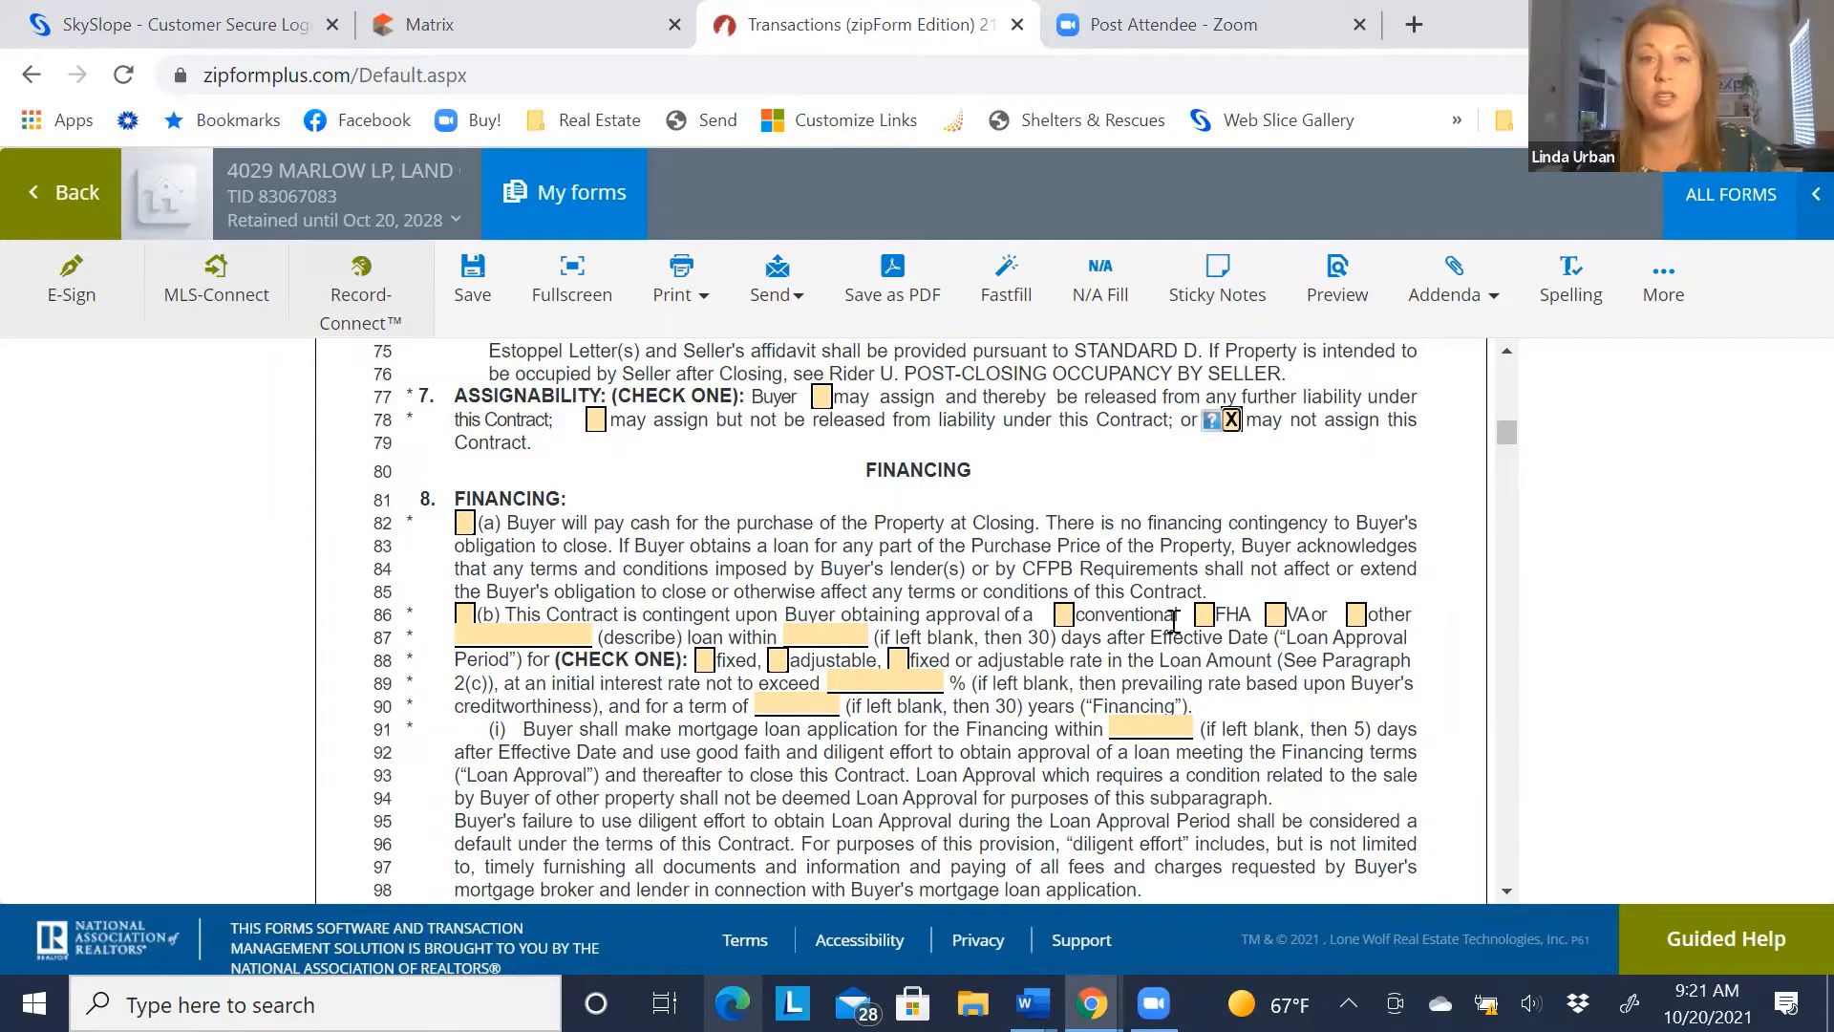
click(465, 616)
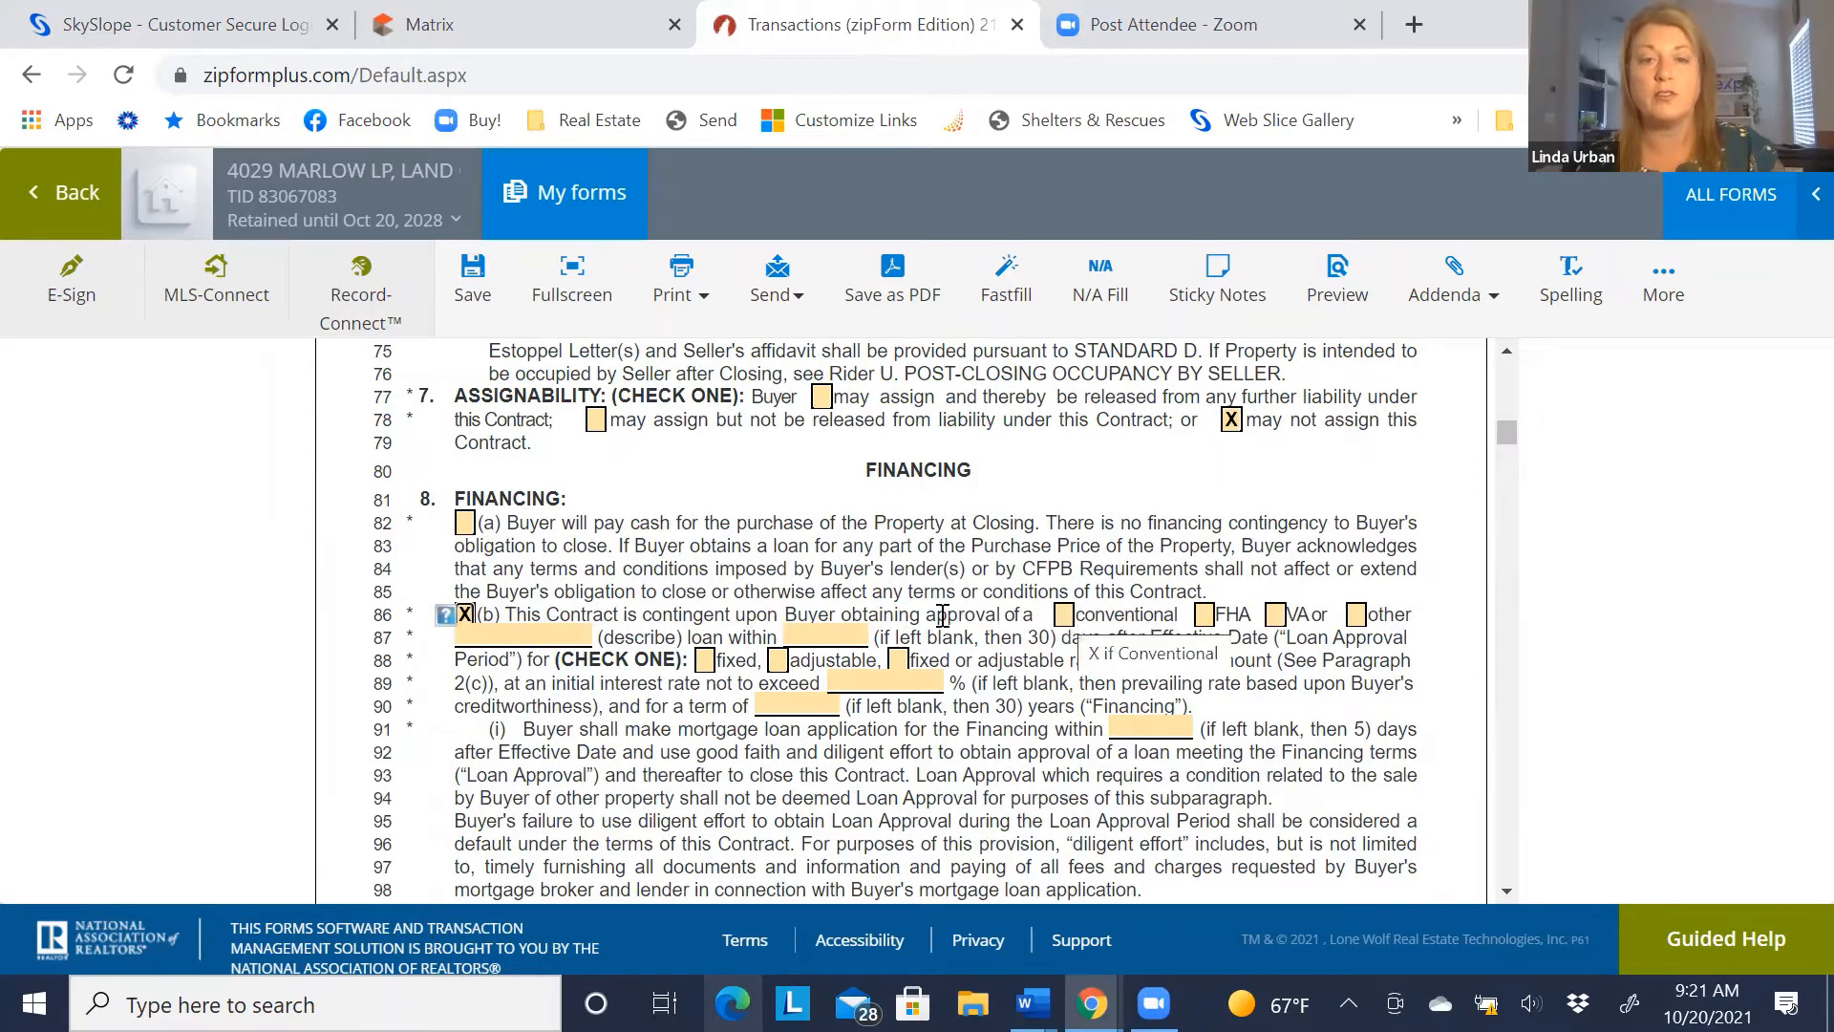
click(1065, 615)
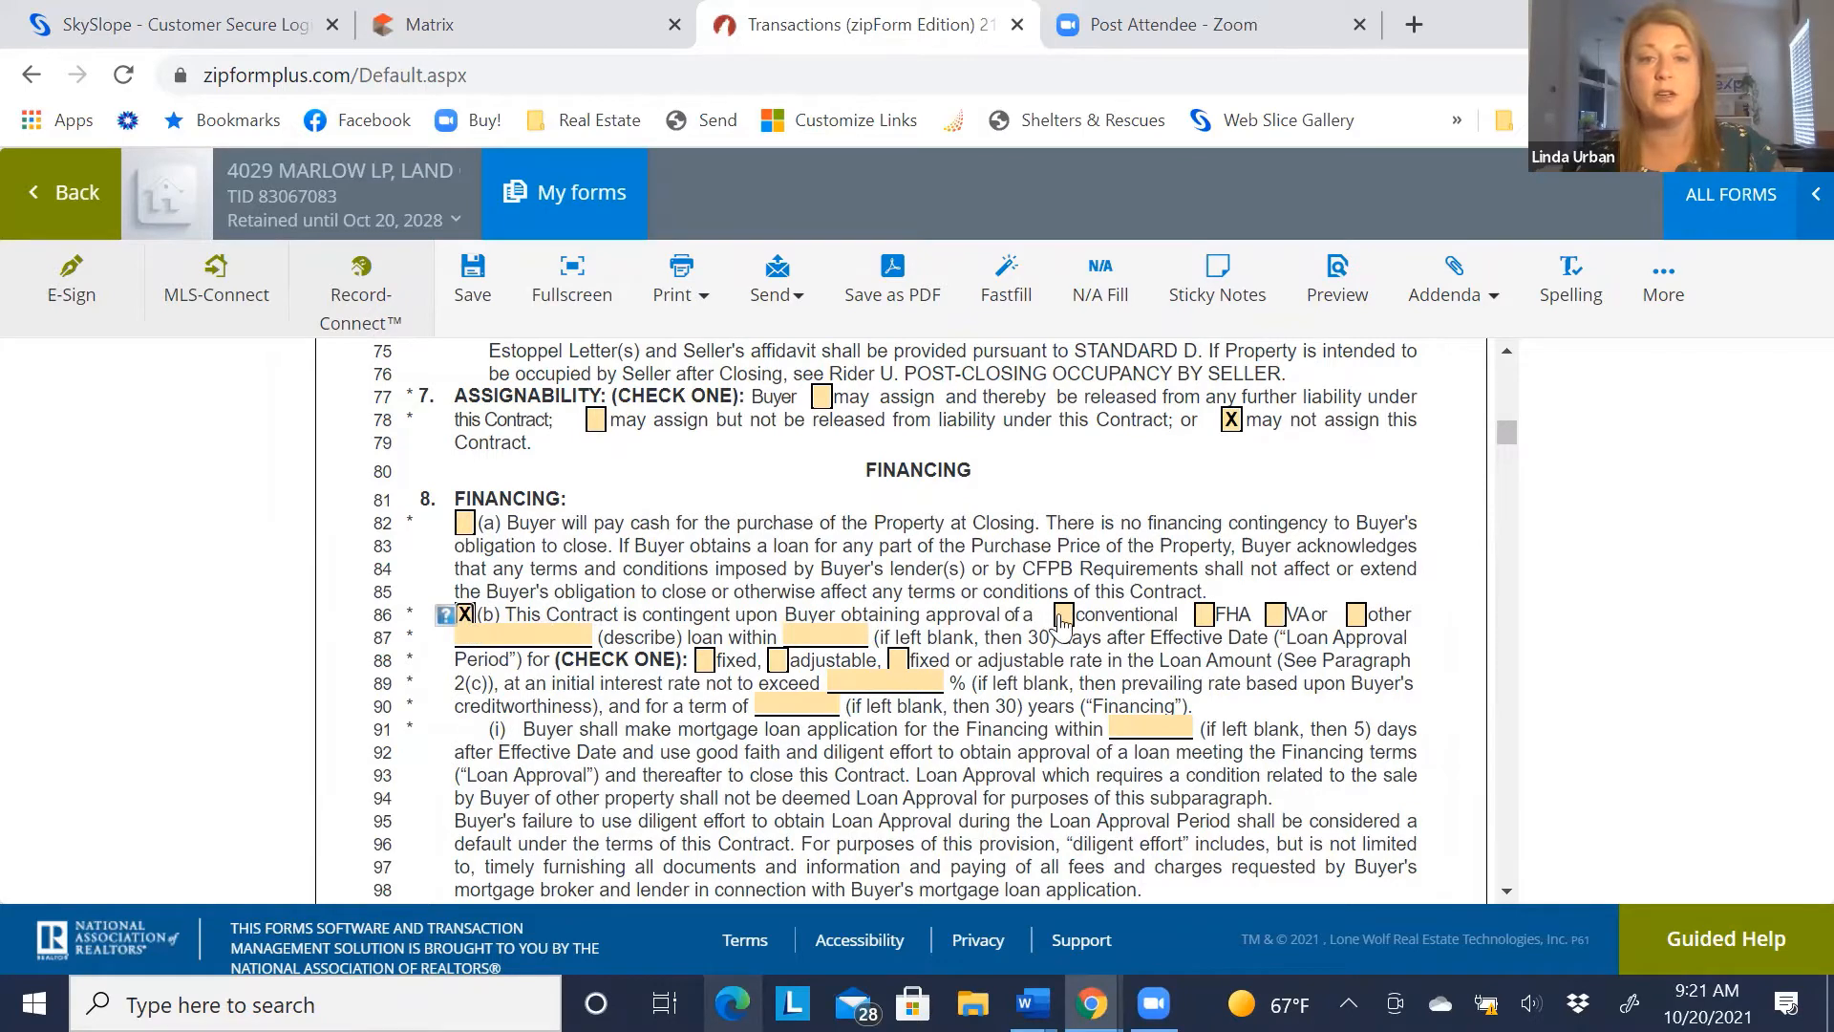
click(837, 633)
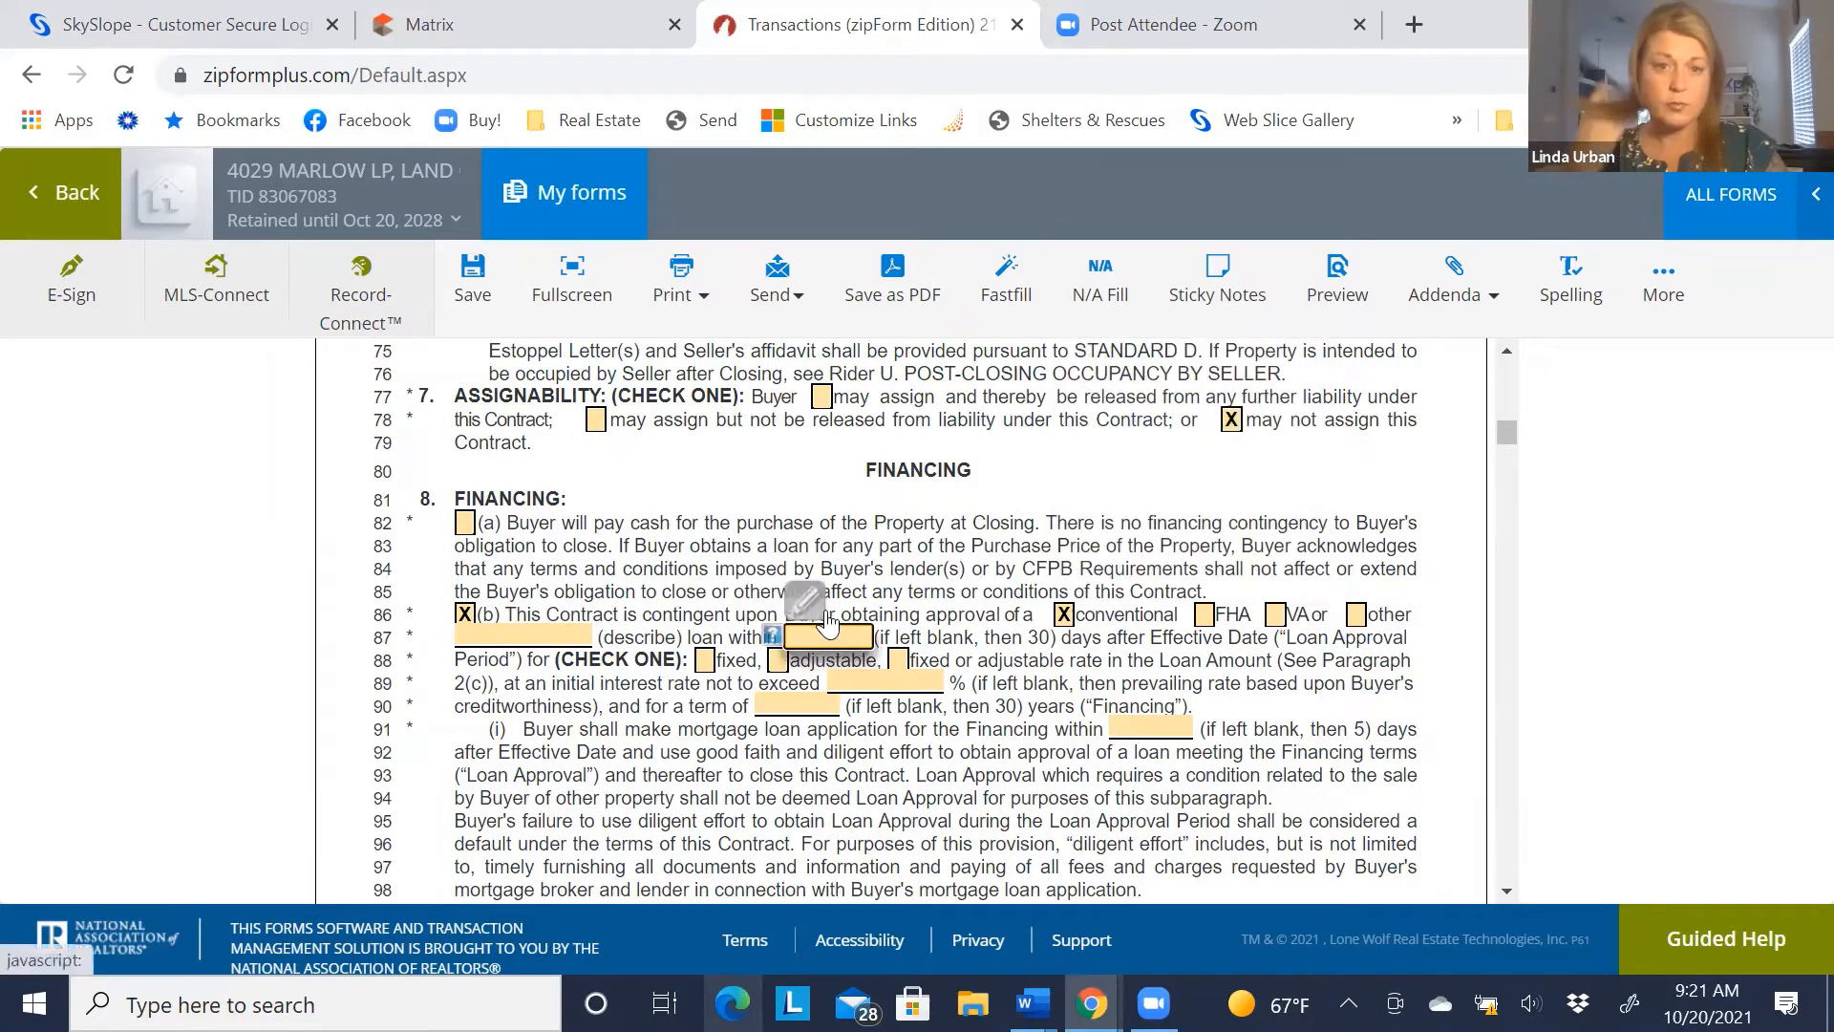
text(30)
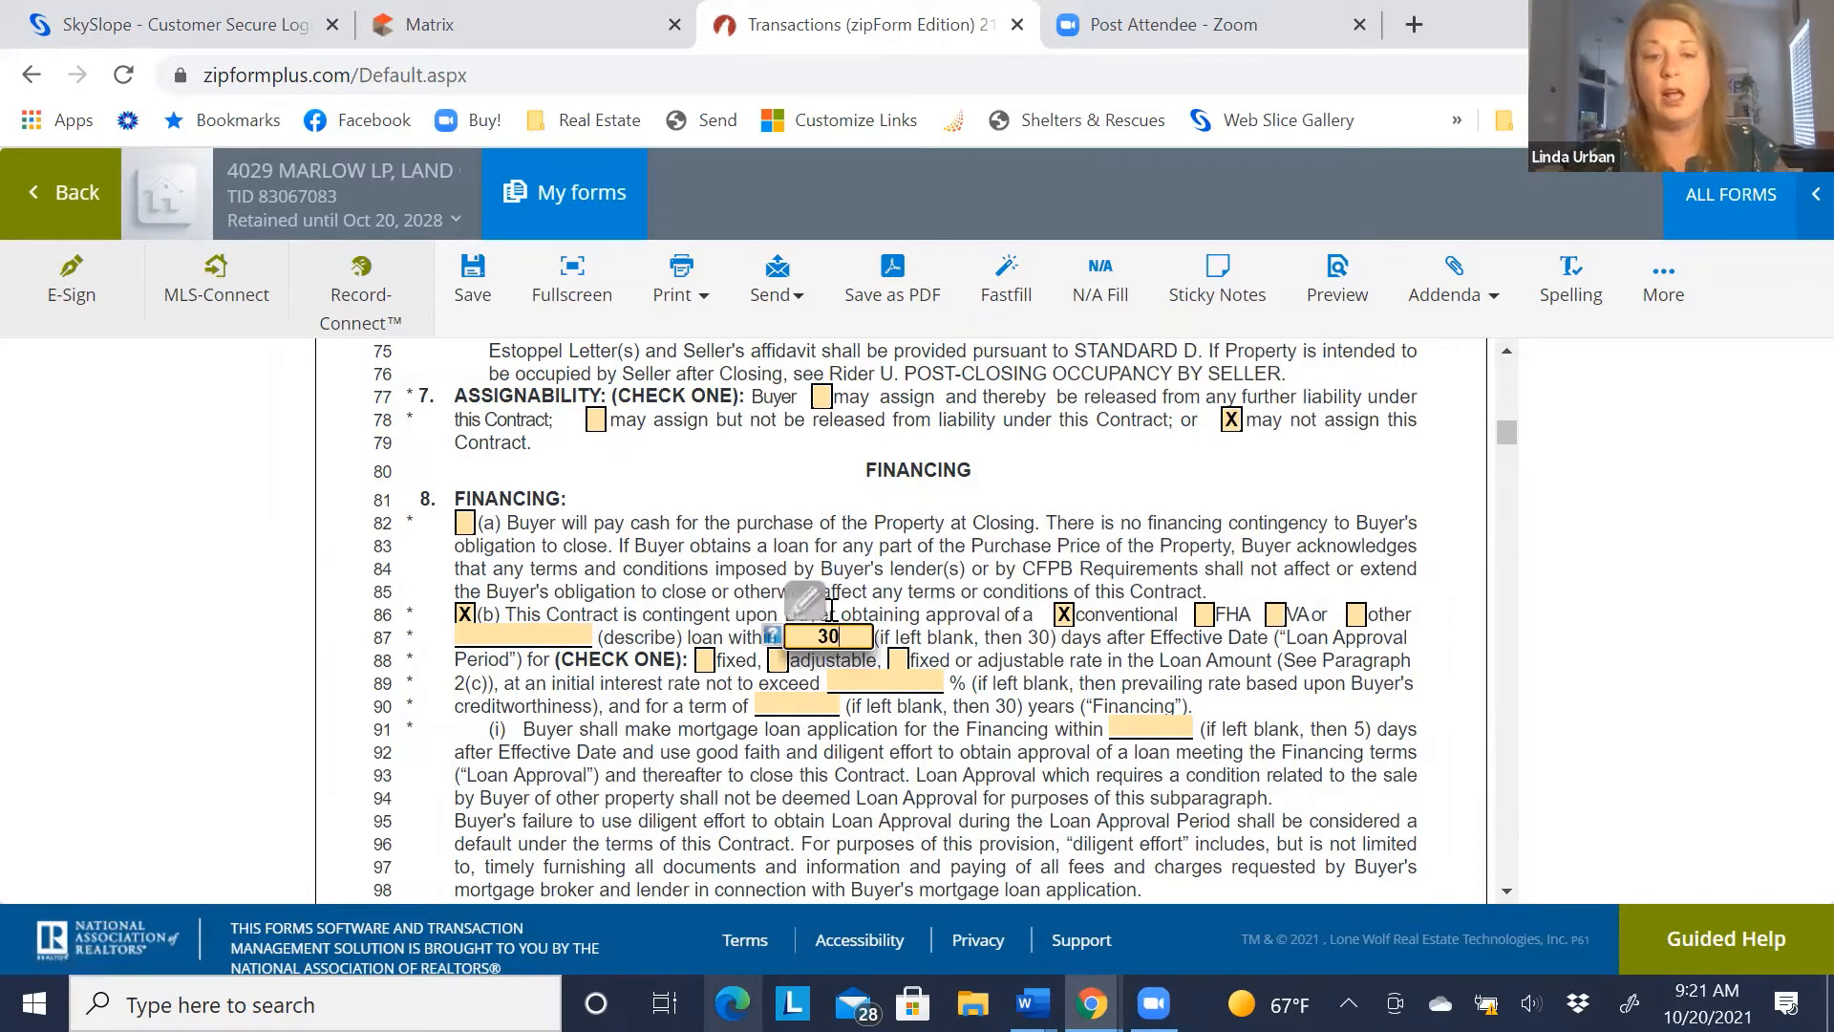
click(702, 714)
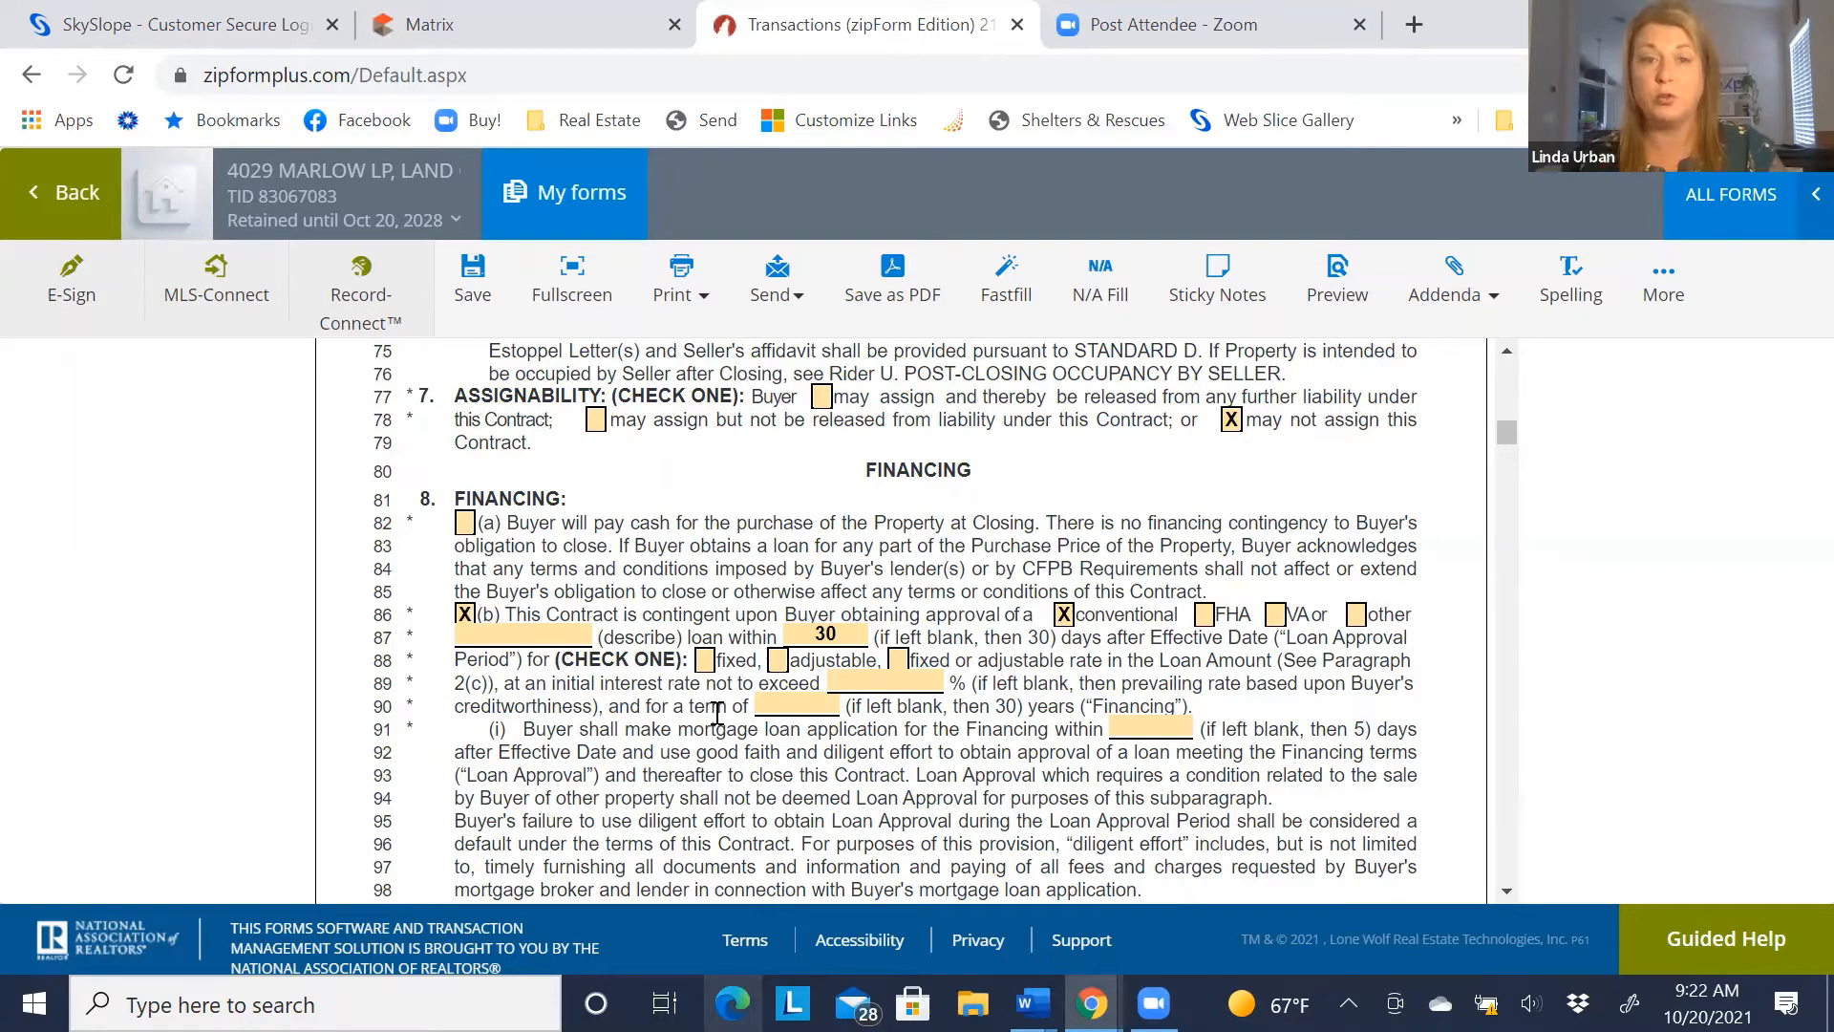
Choose a fixed interest rate, a 30-year term and a 5-day loan application deadline
click(704, 662)
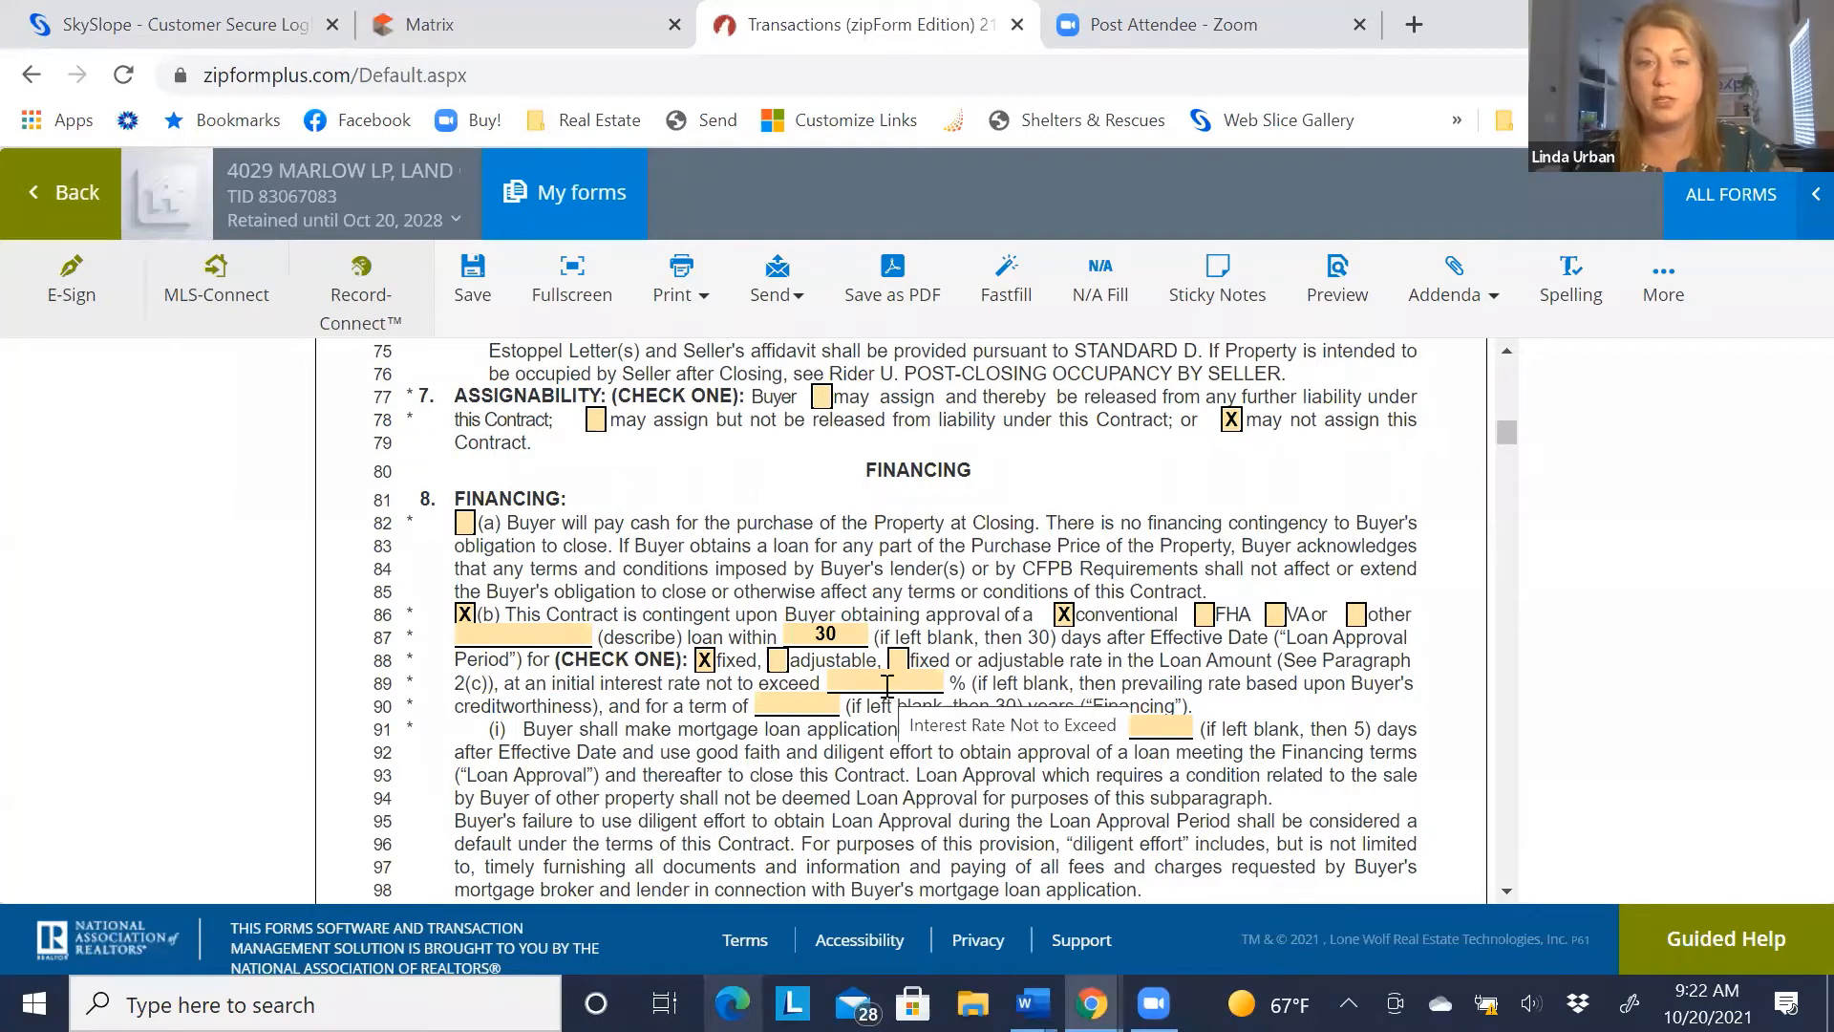
click(787, 711)
text(30)
click(807, 737)
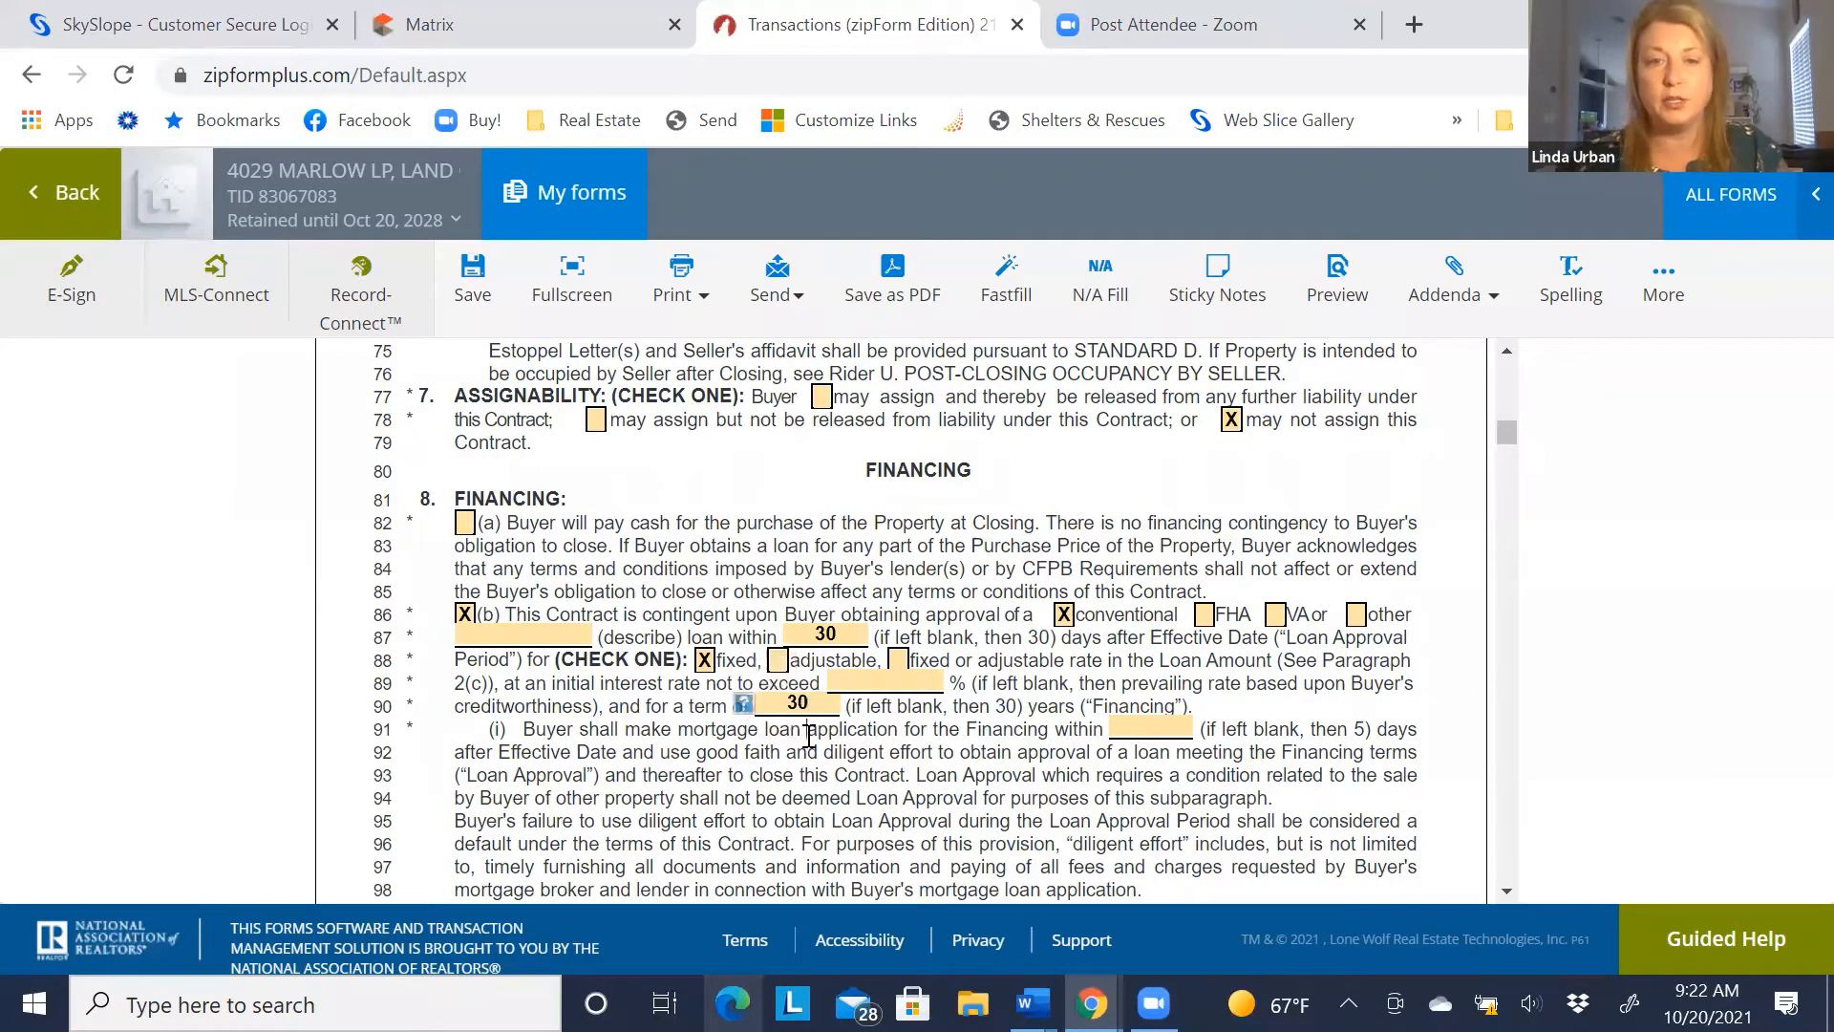
click(1149, 729)
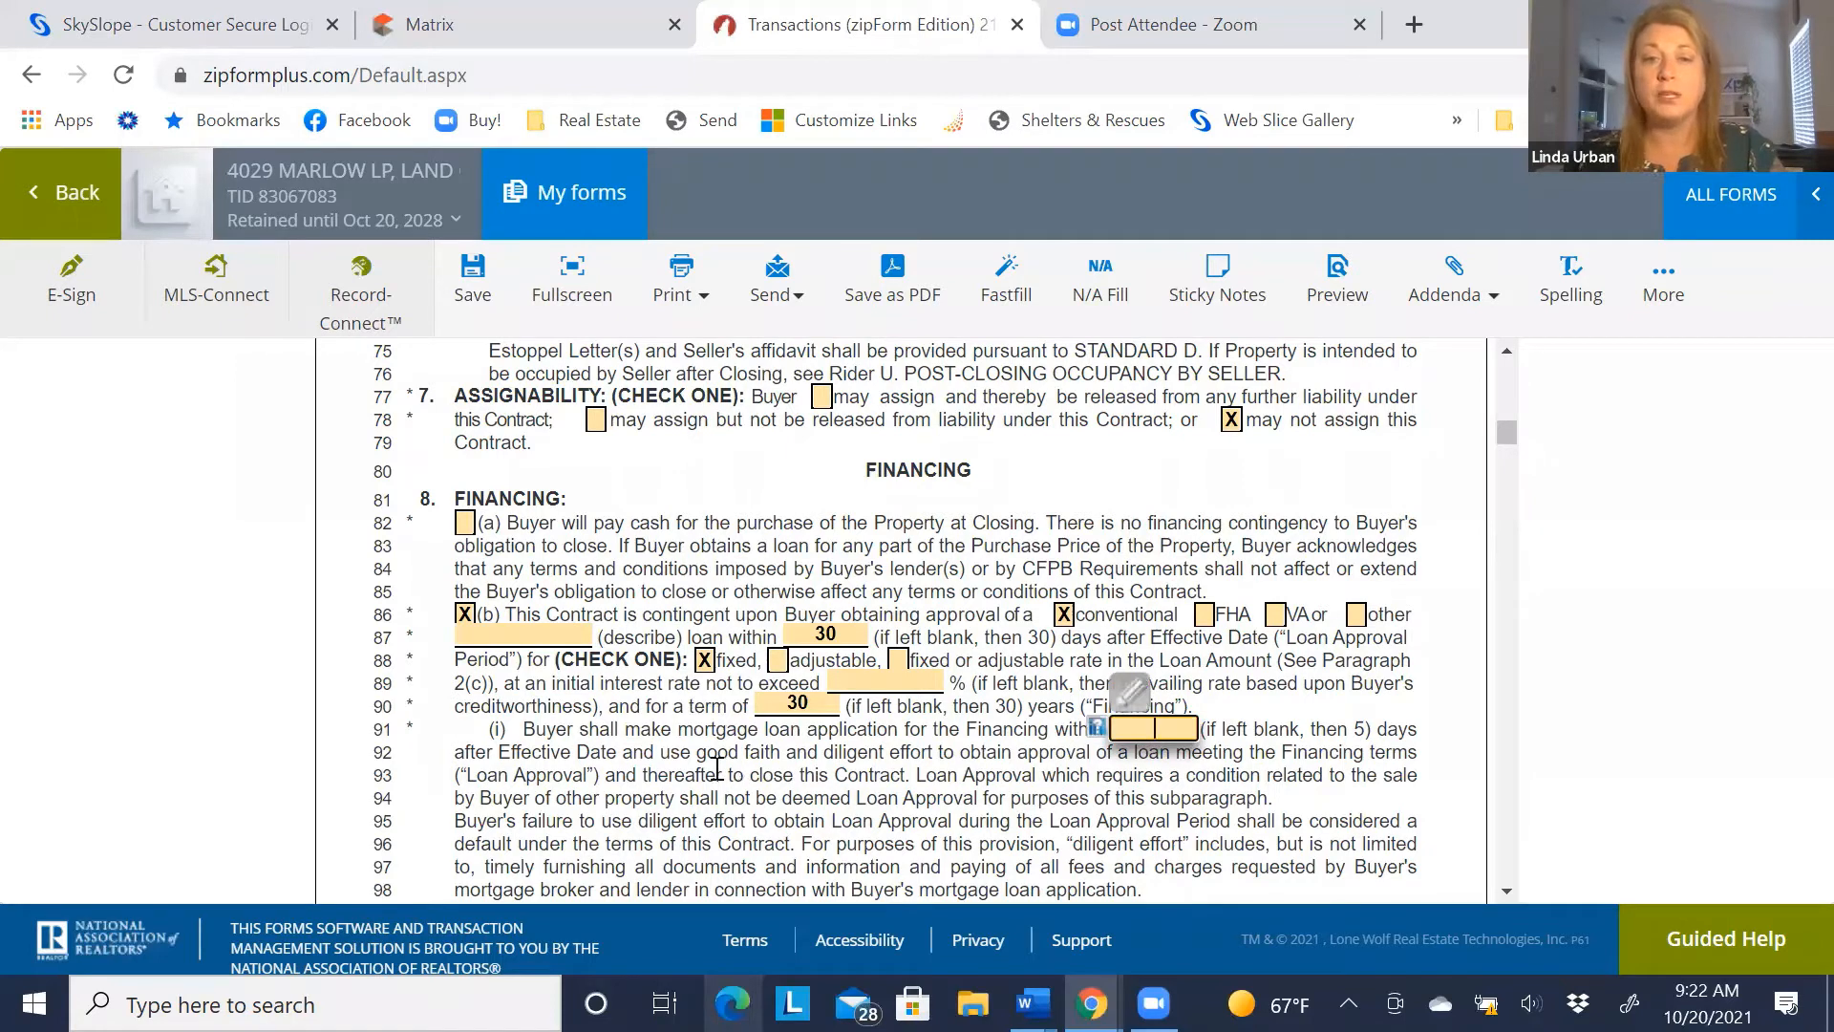
text(5)
click(689, 778)
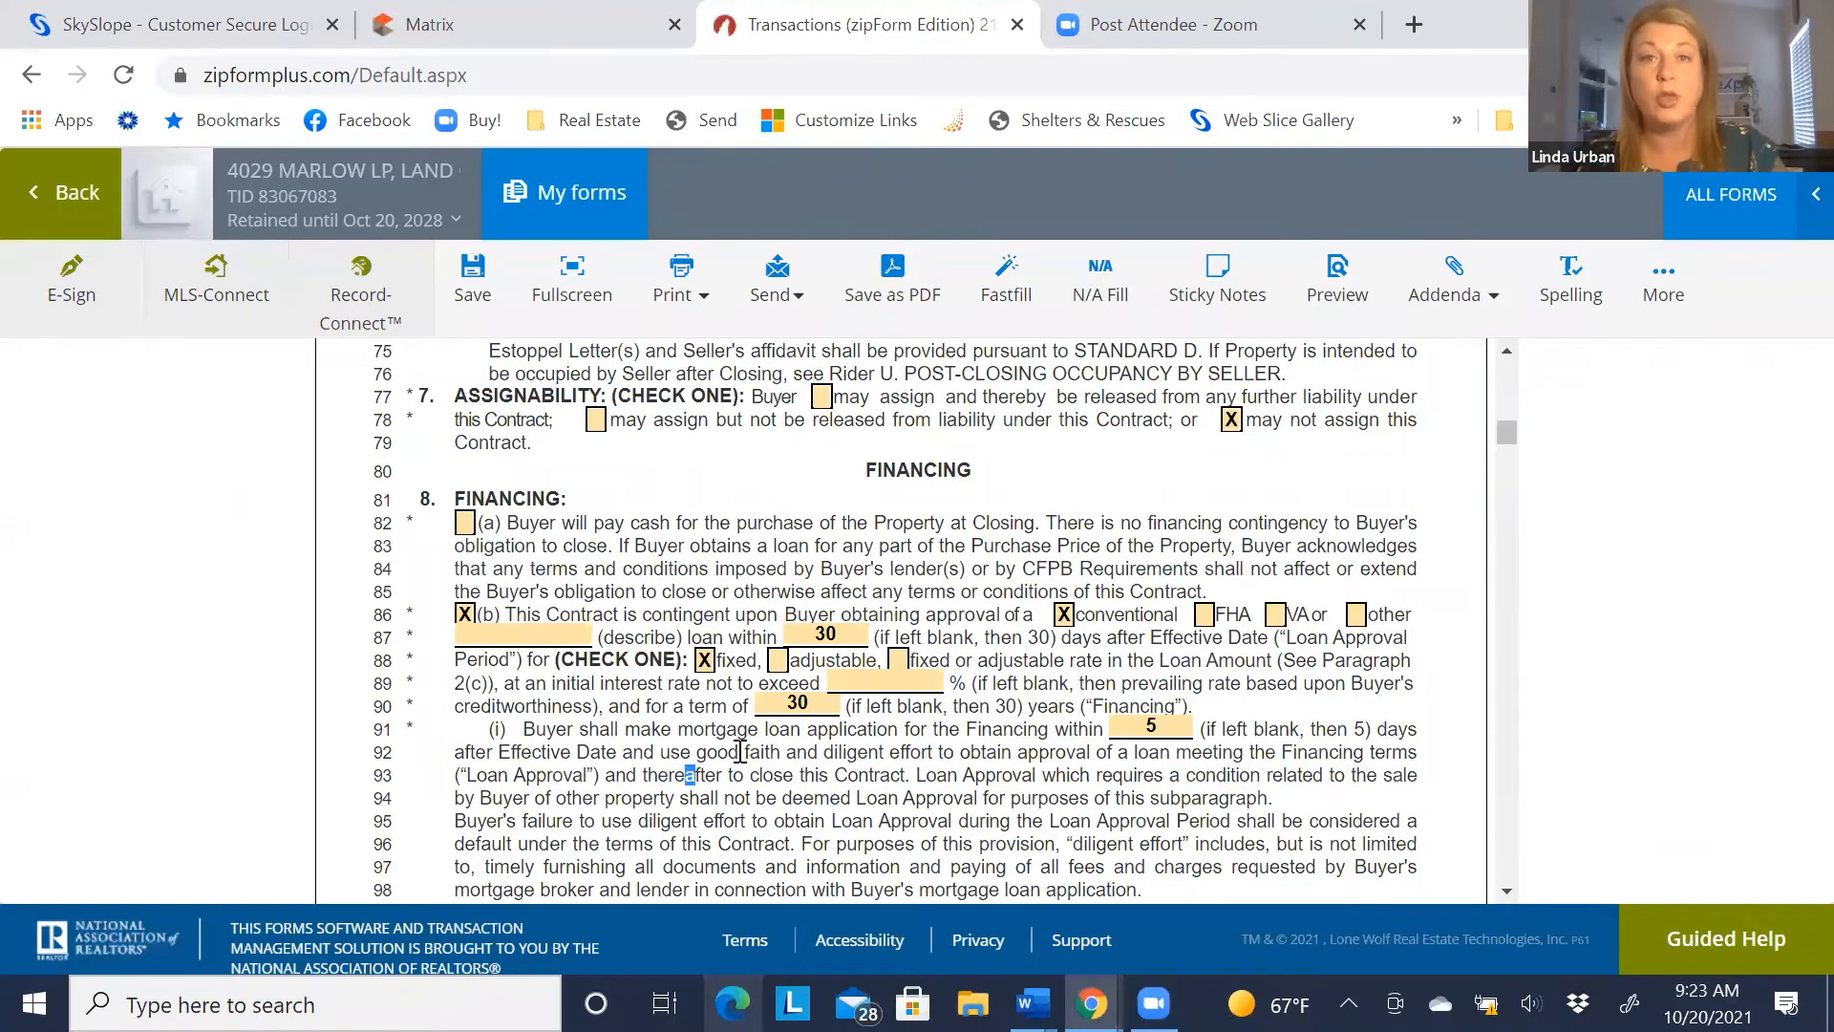
scroll(593, 585, down, 3)
Enter n/a for the other seller-paid and buyer-paid closing costs in paragraph 9
scroll(592, 585, down, 3)
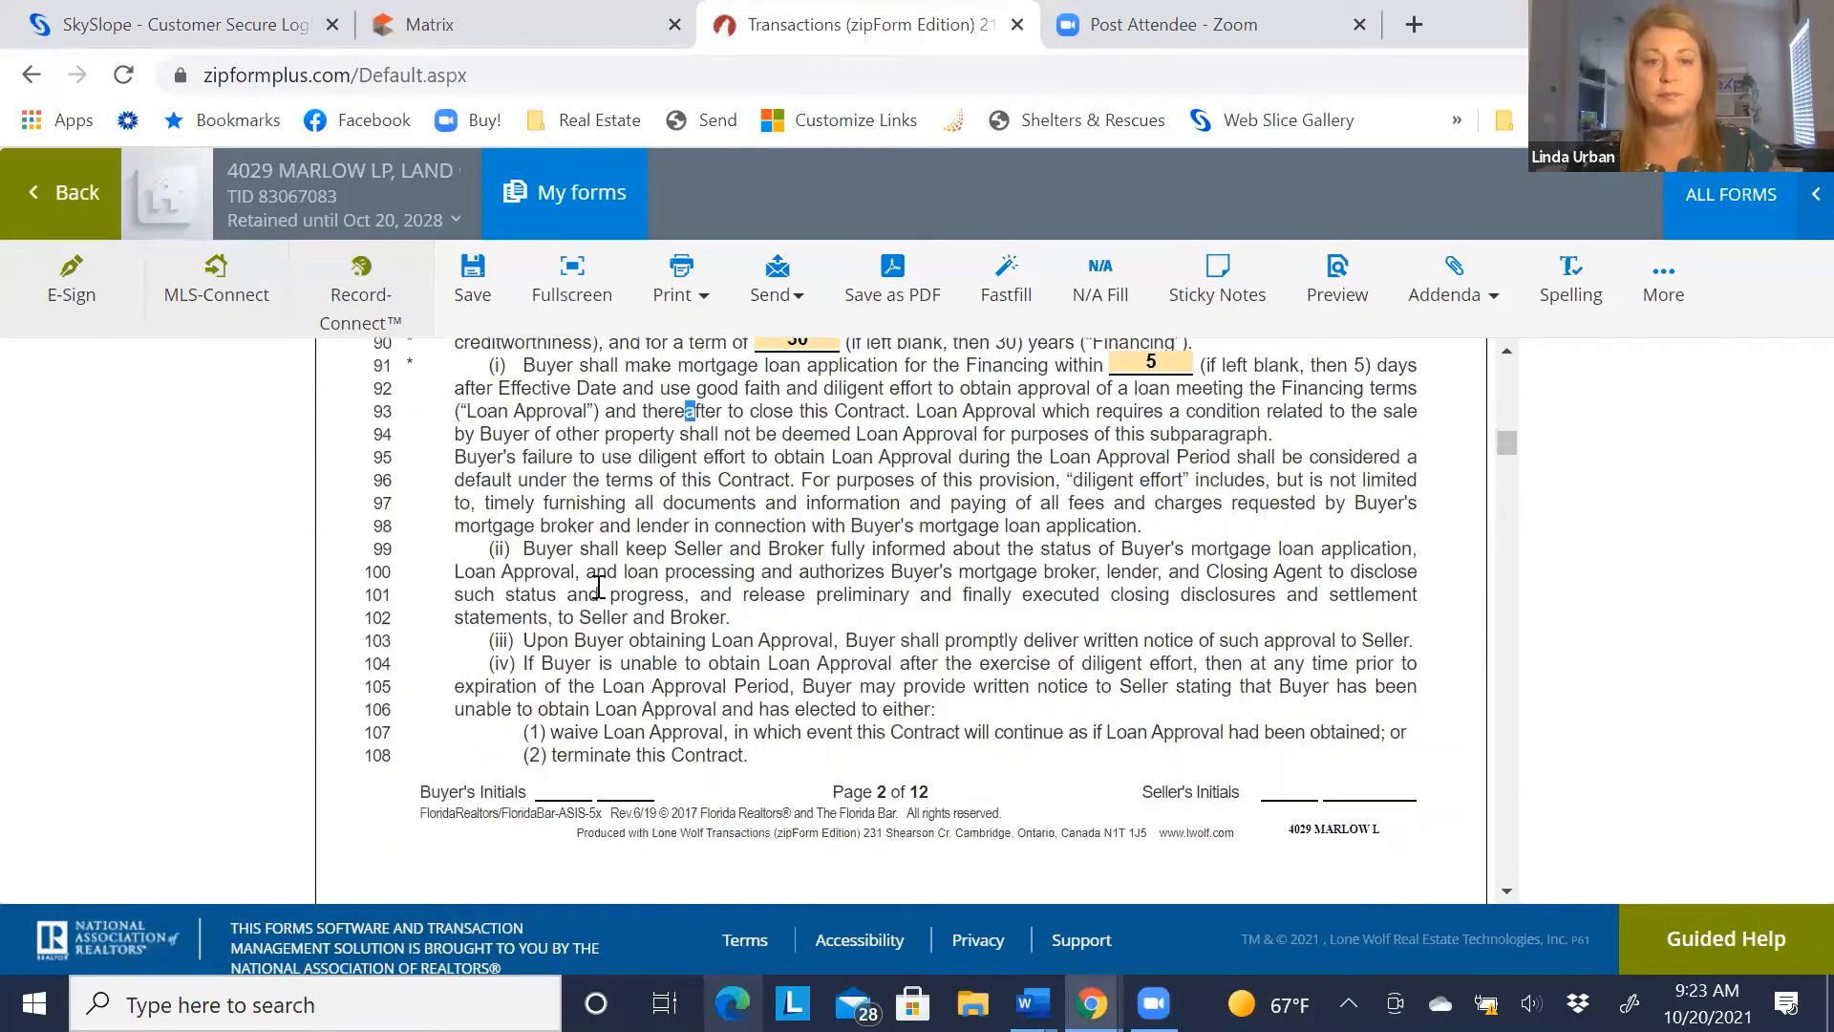
scroll(592, 584, down, 6)
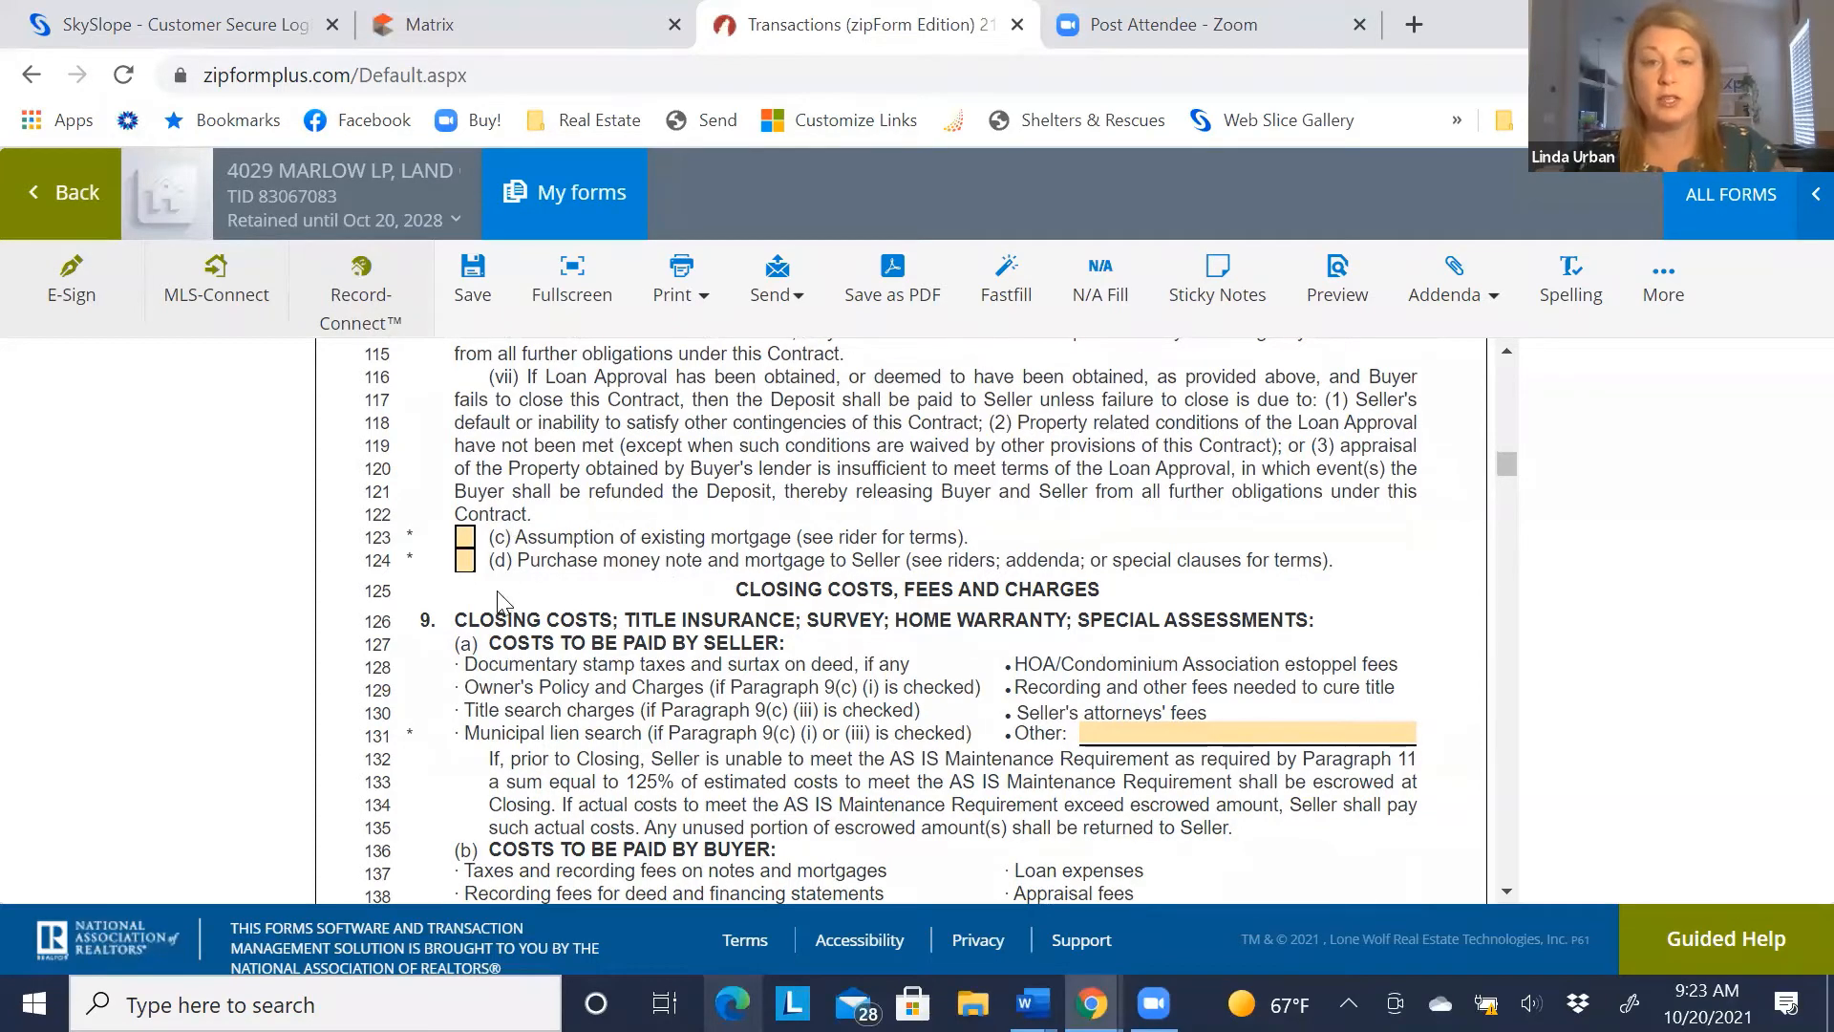
scroll(482, 578, down, 3)
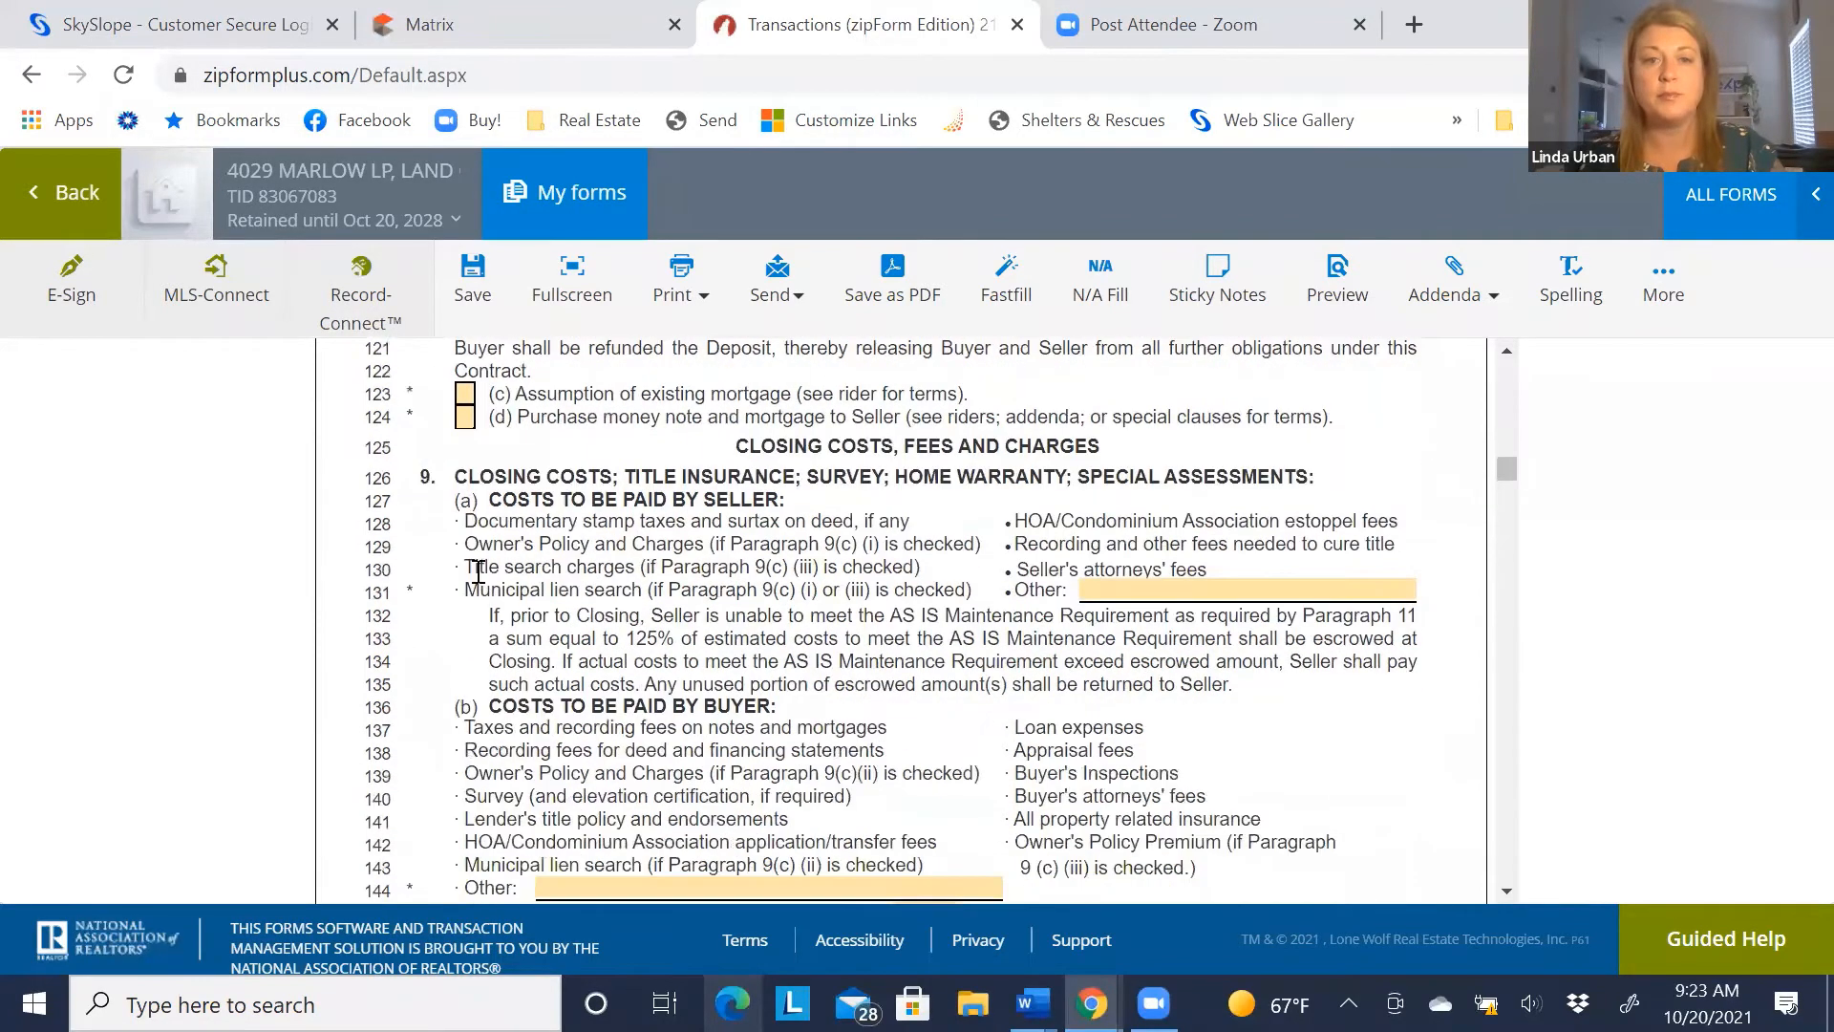
scroll(688, 511, down, 3)
scroll(688, 511, up, 3)
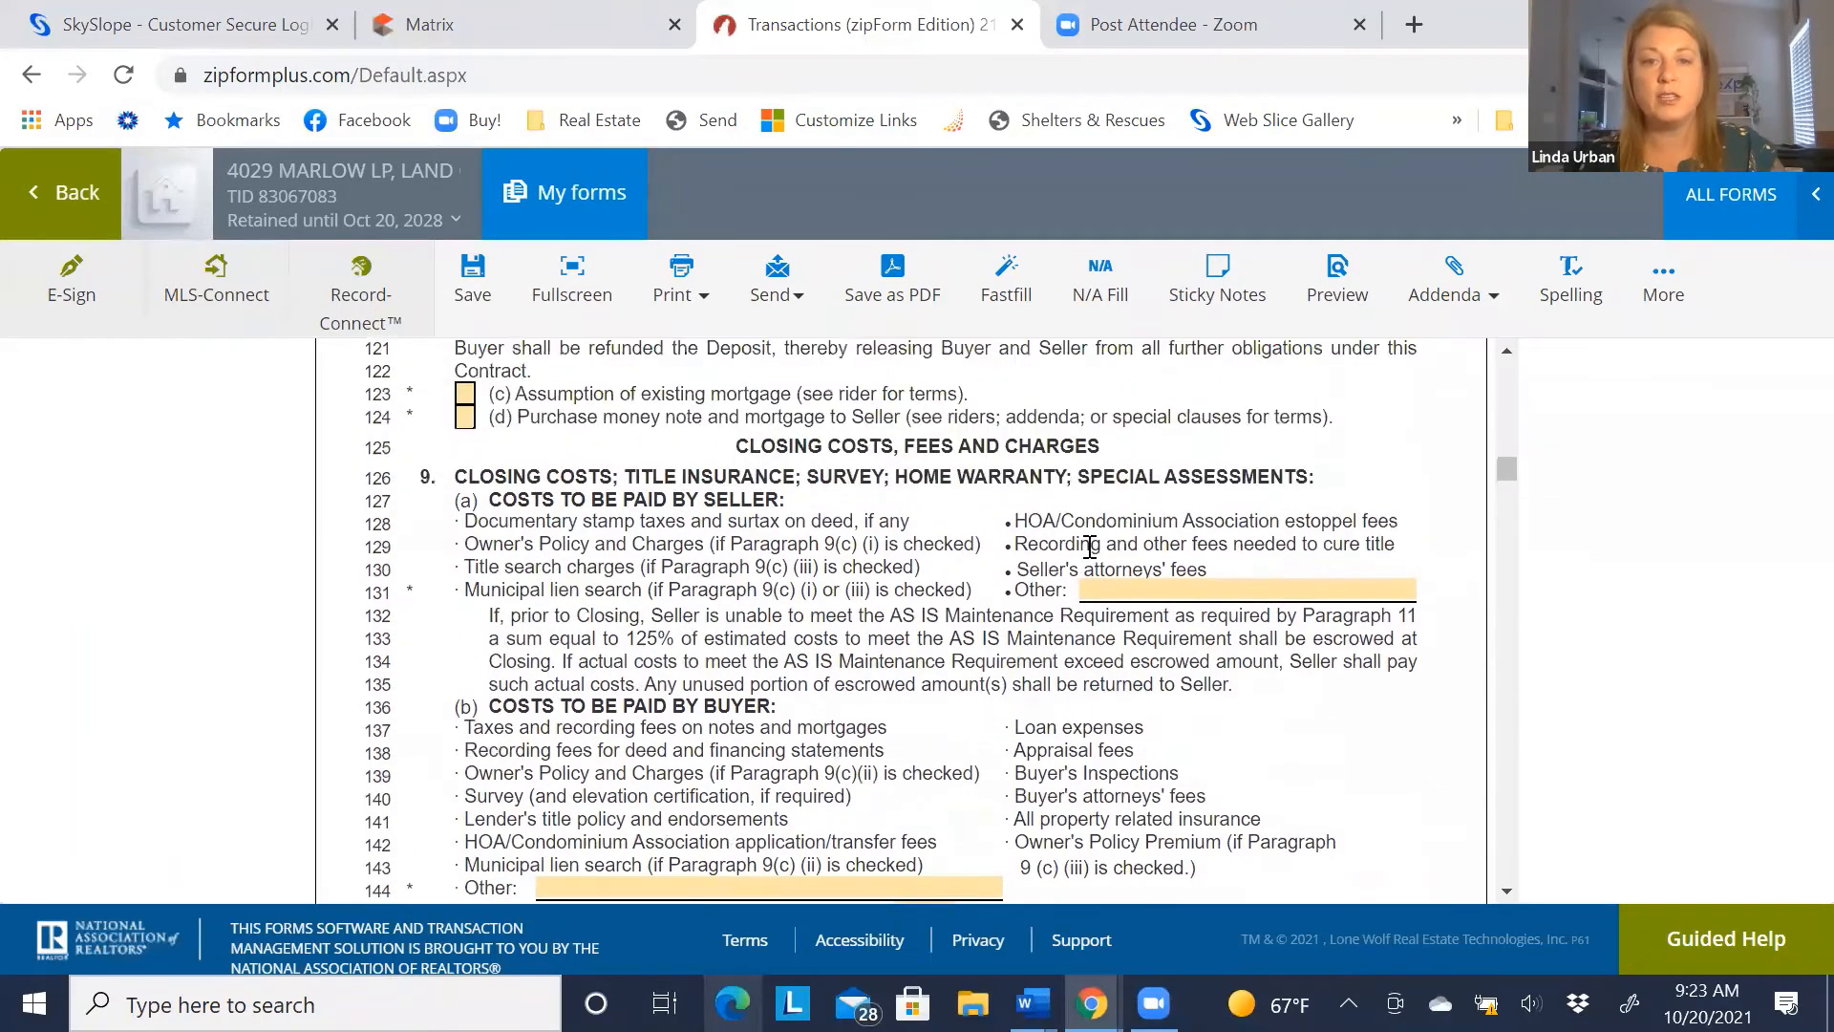
click(1108, 591)
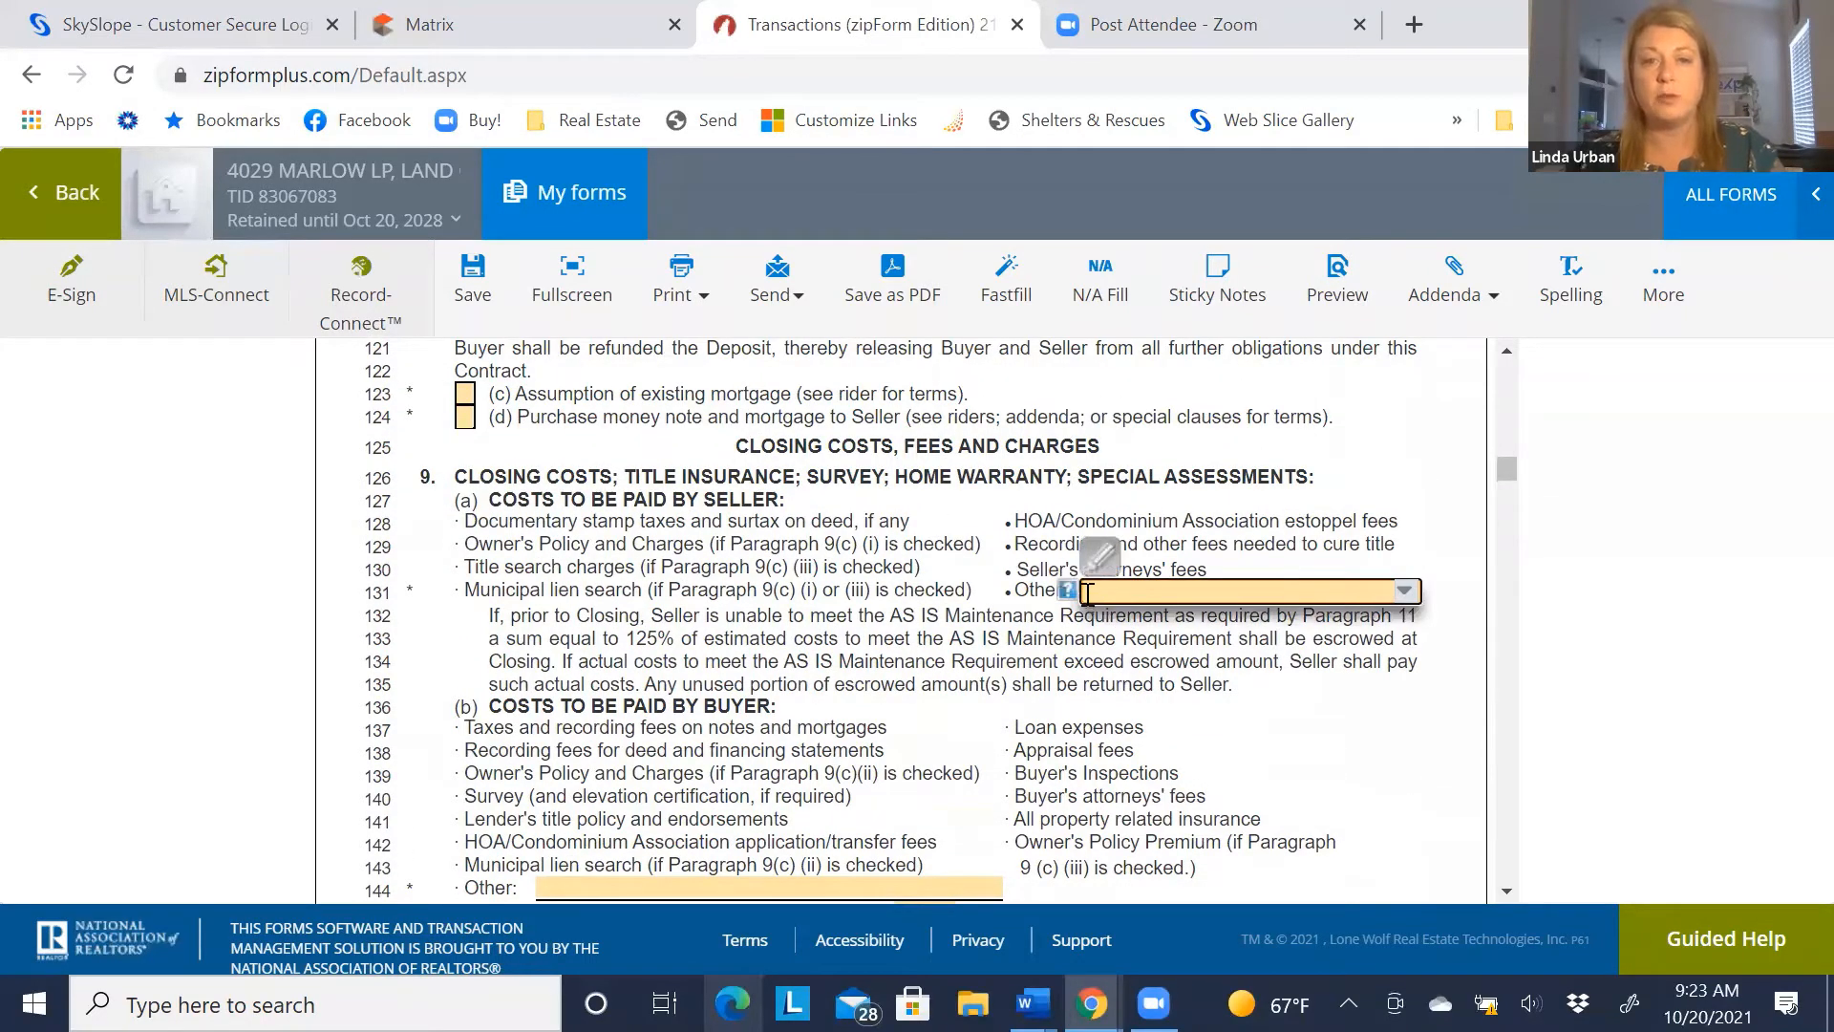
text(n/)
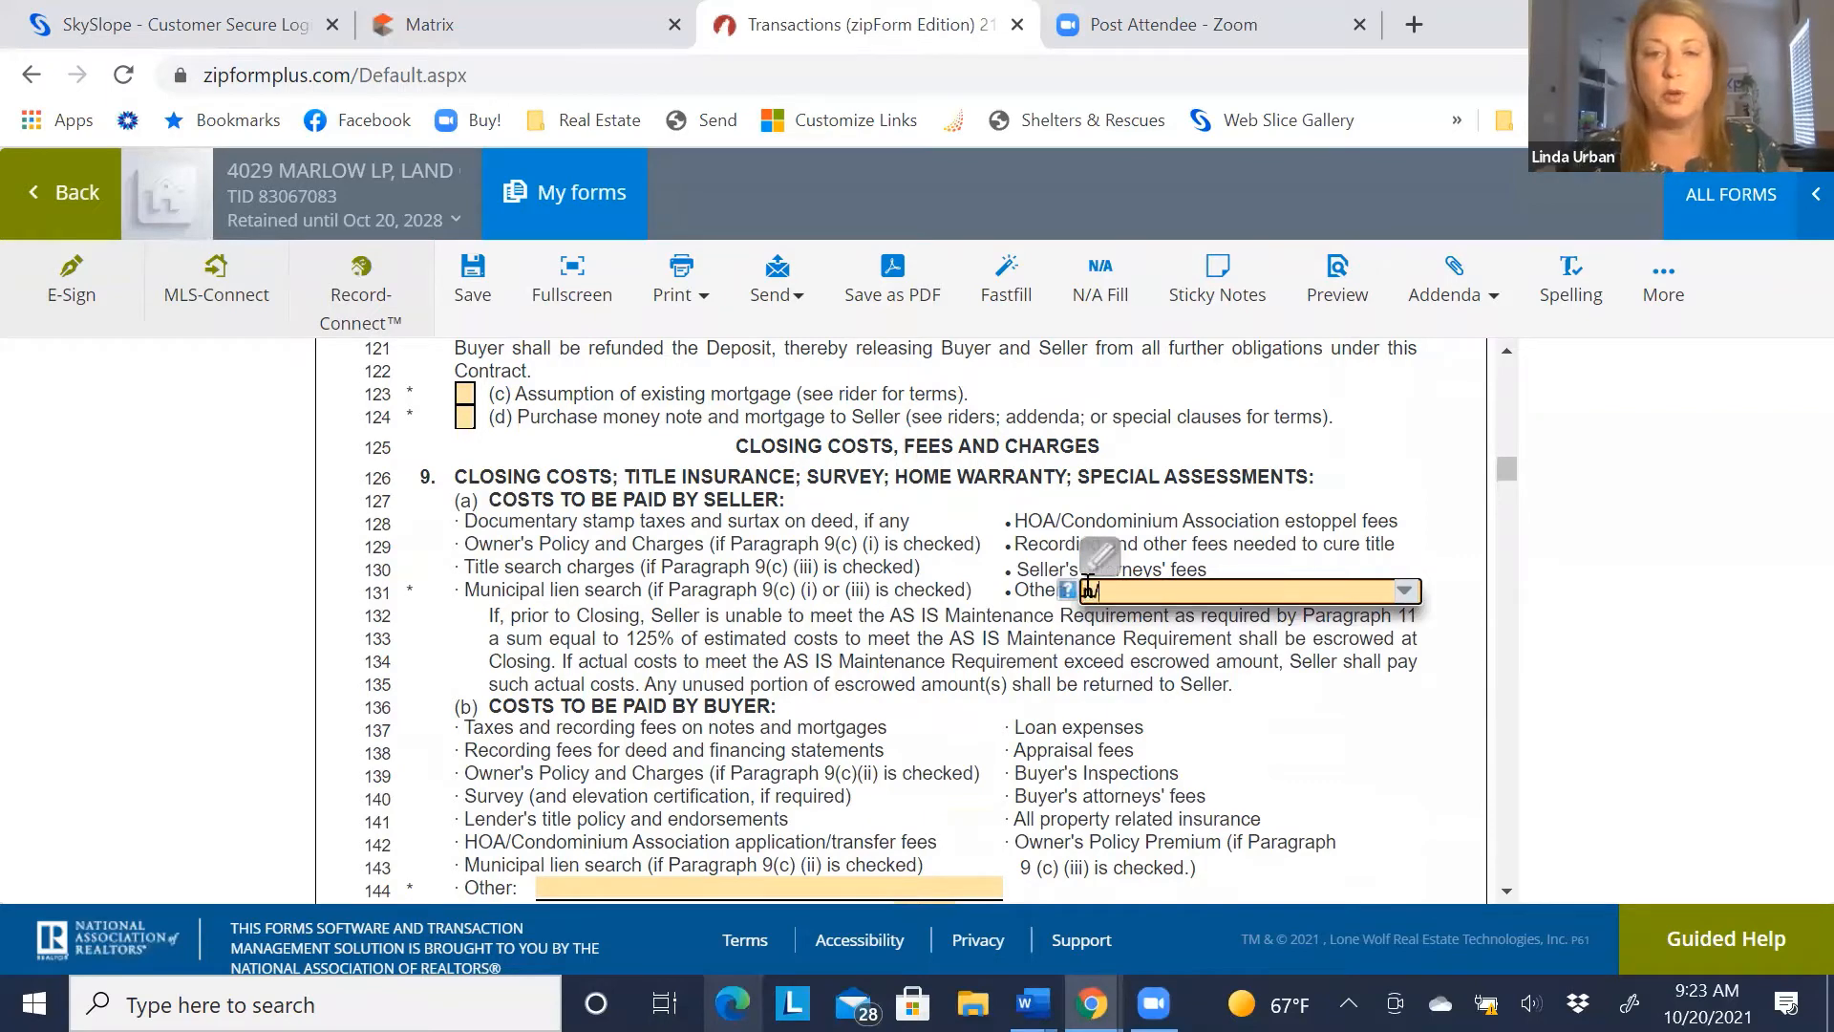
text(a)
click(934, 724)
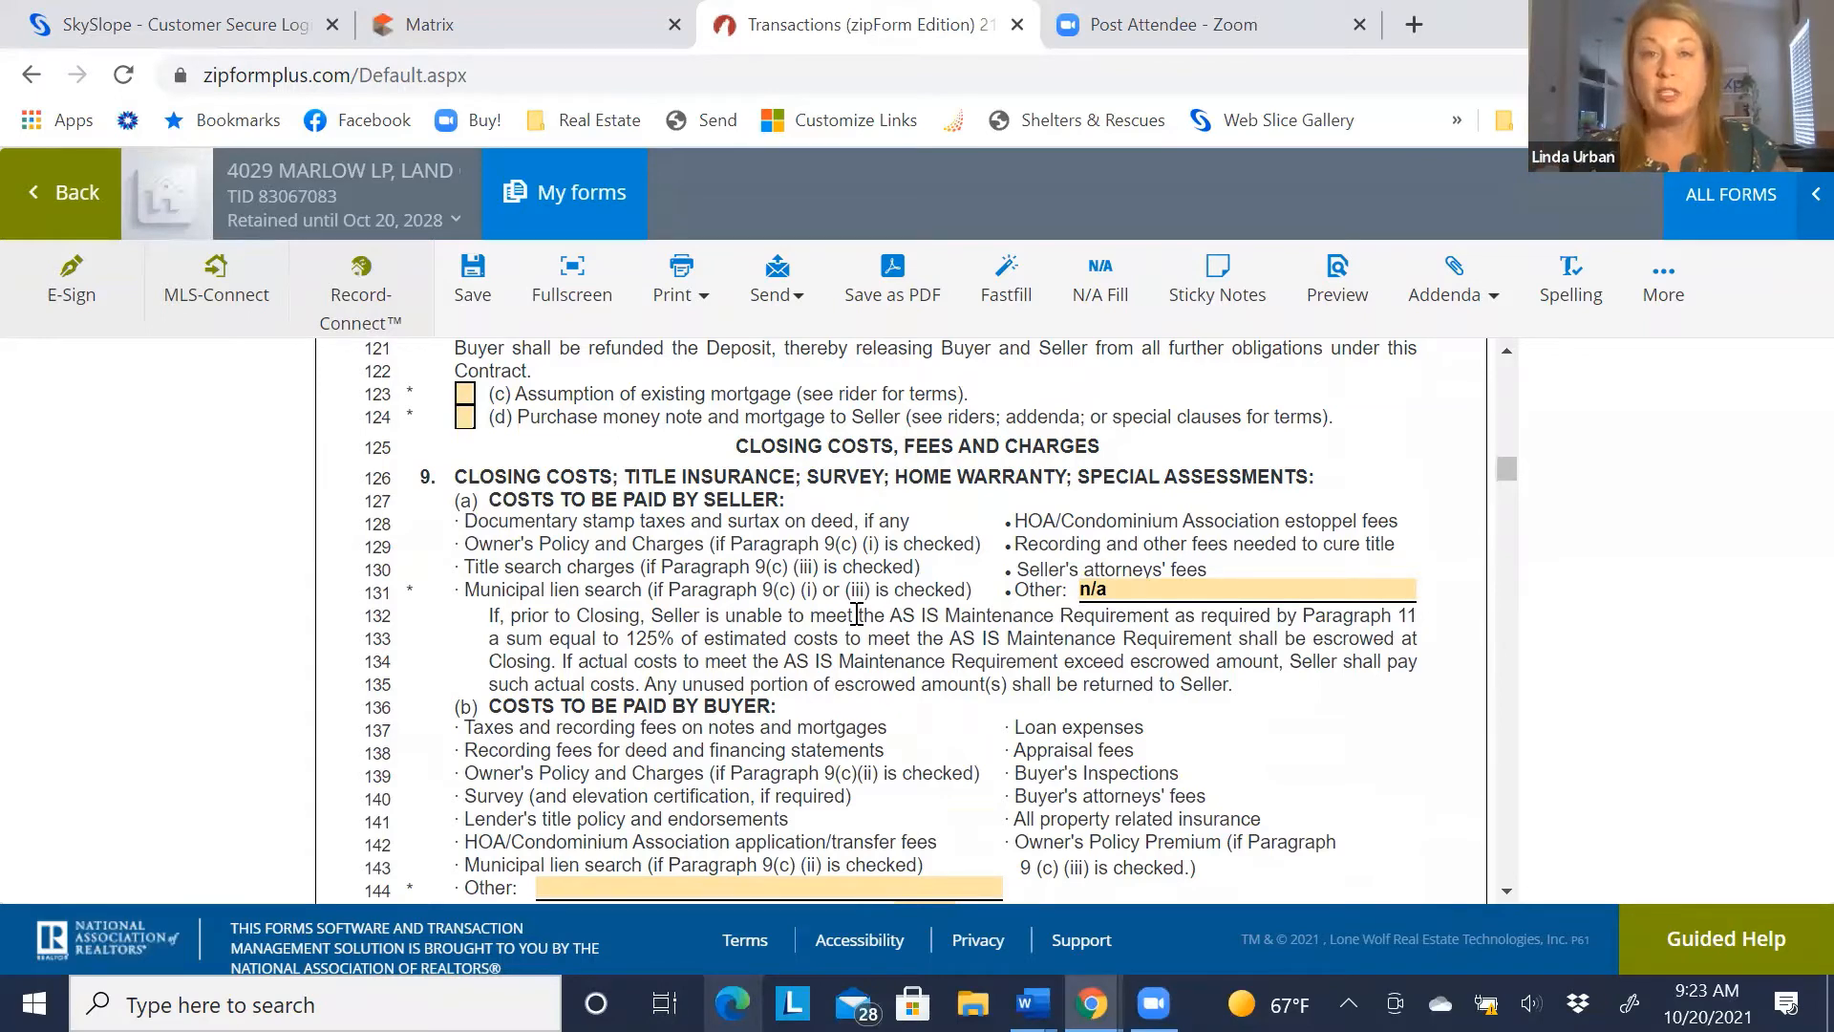
scroll(846, 603, down, 2)
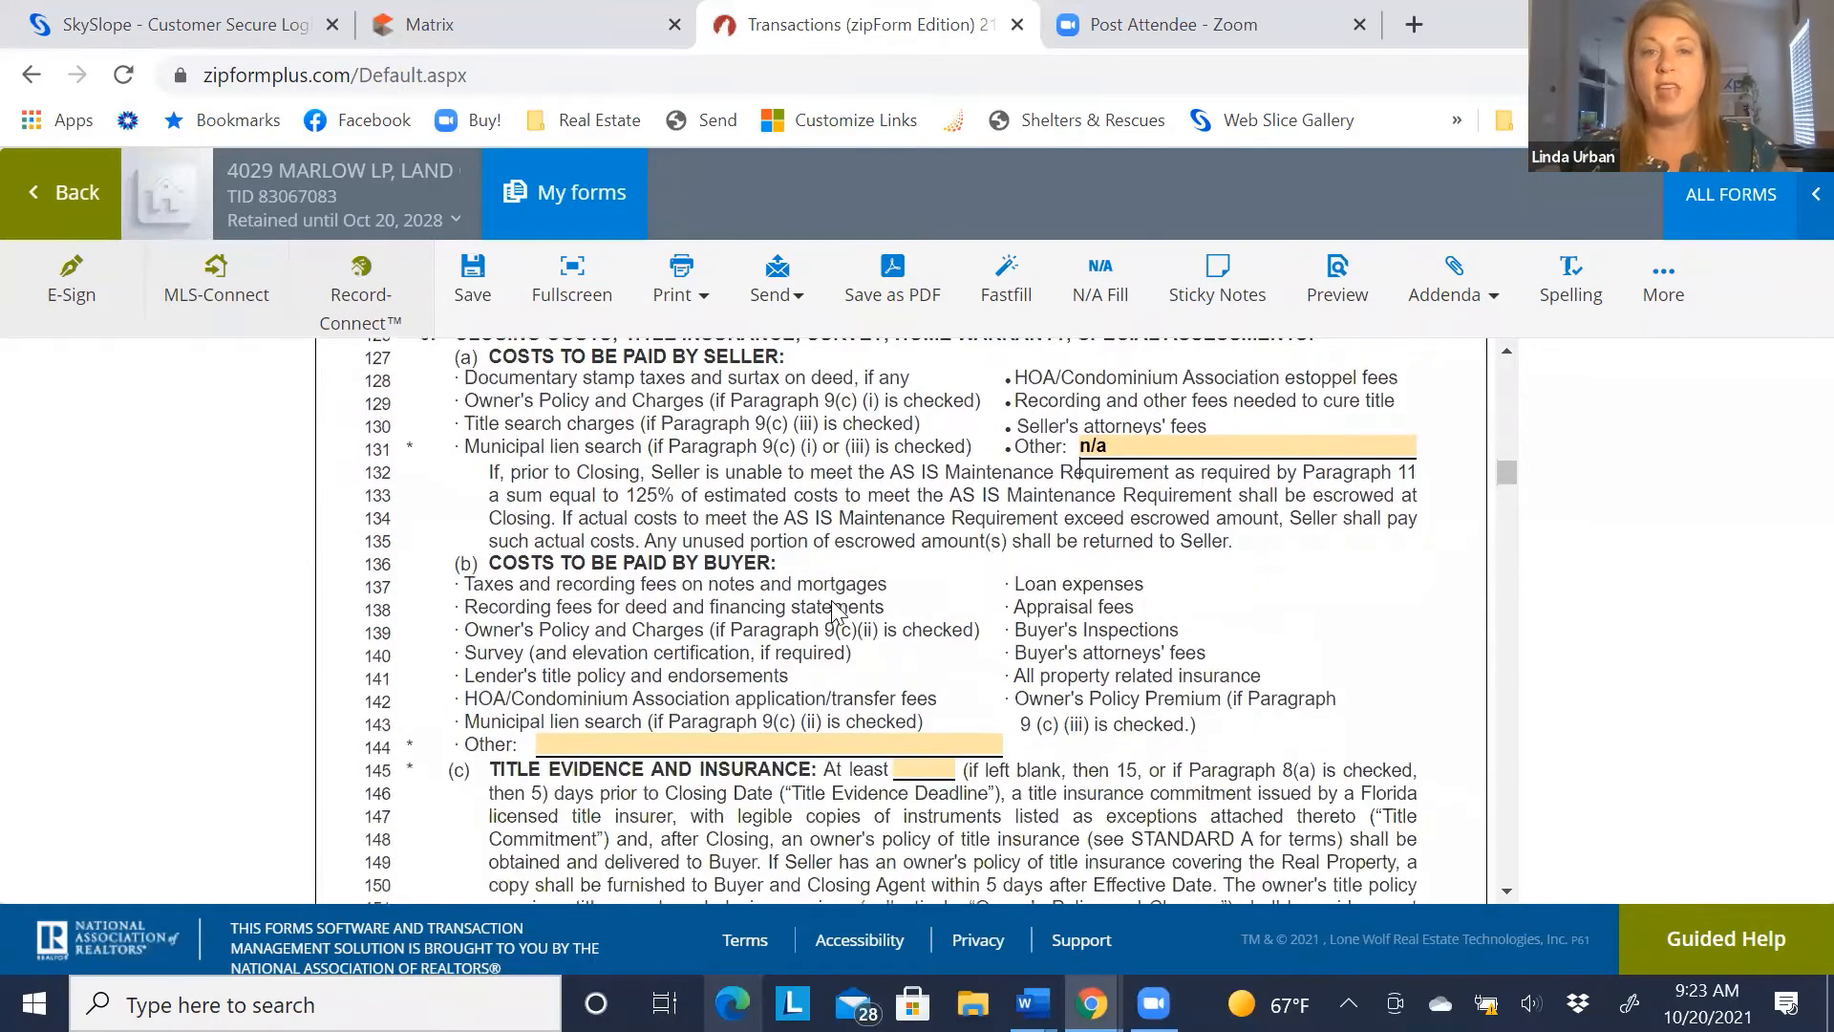
click(733, 743)
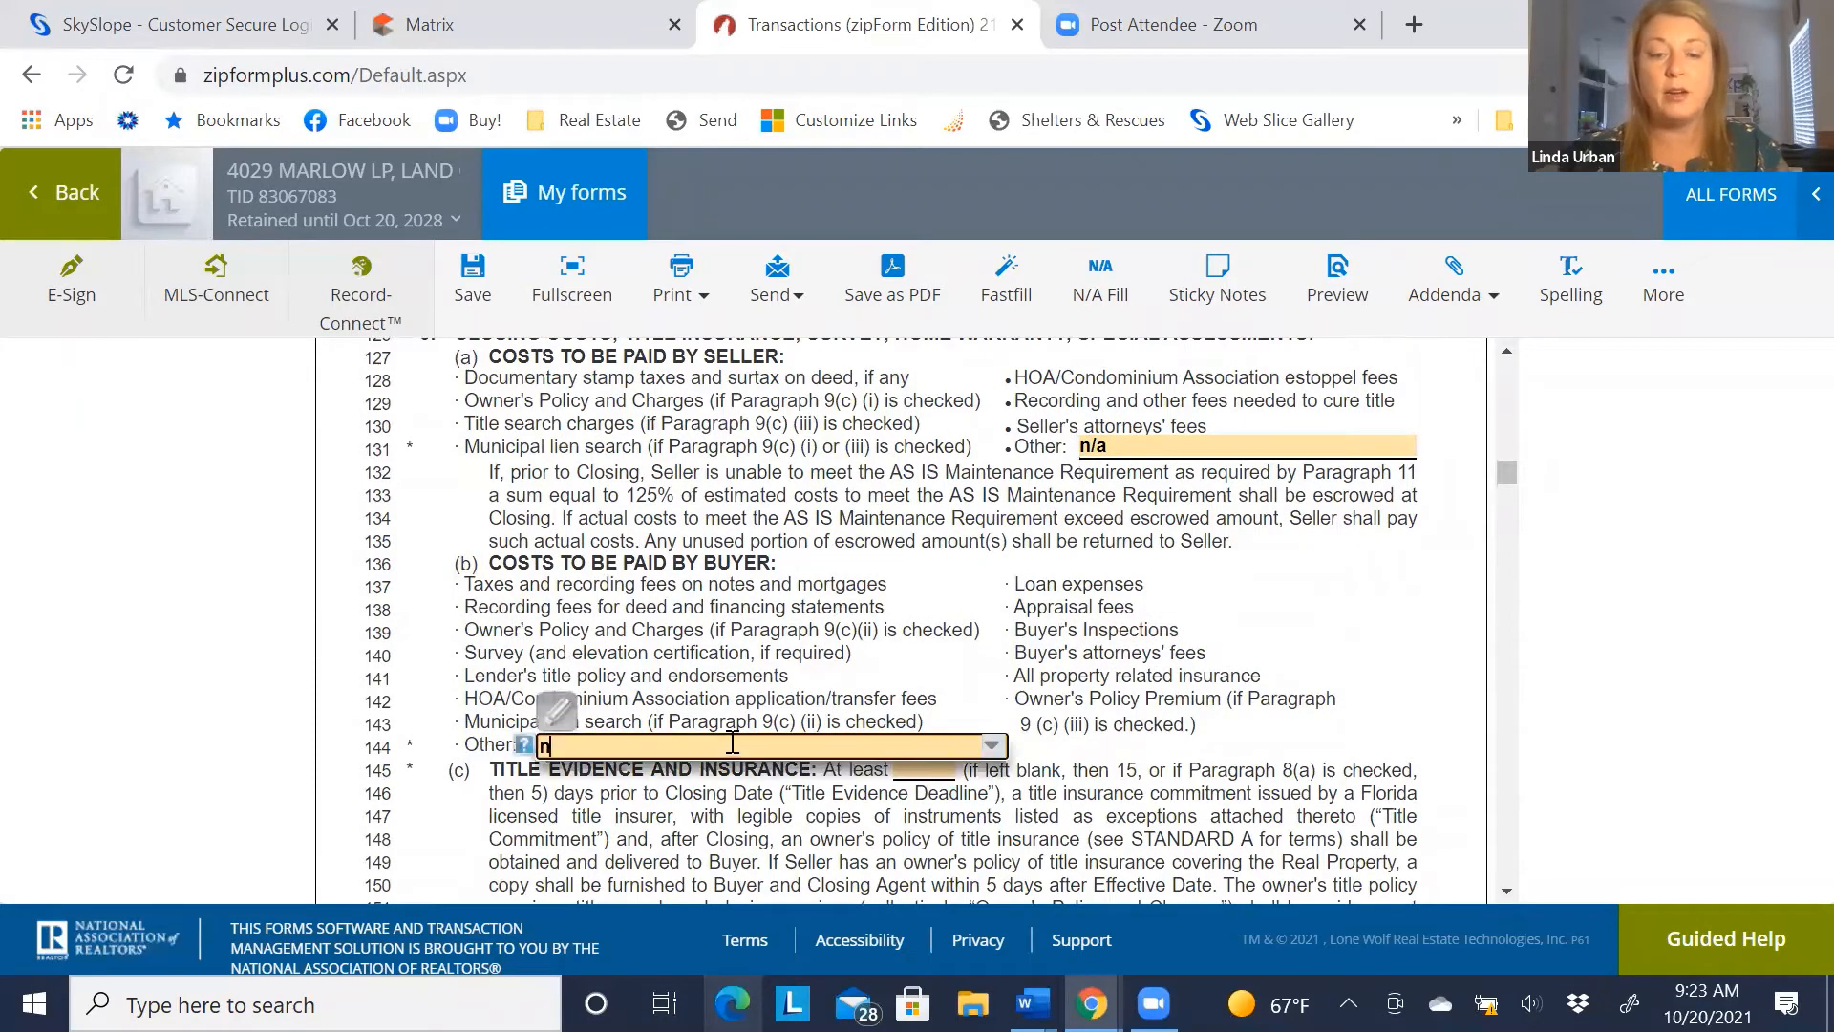
key(Tab)
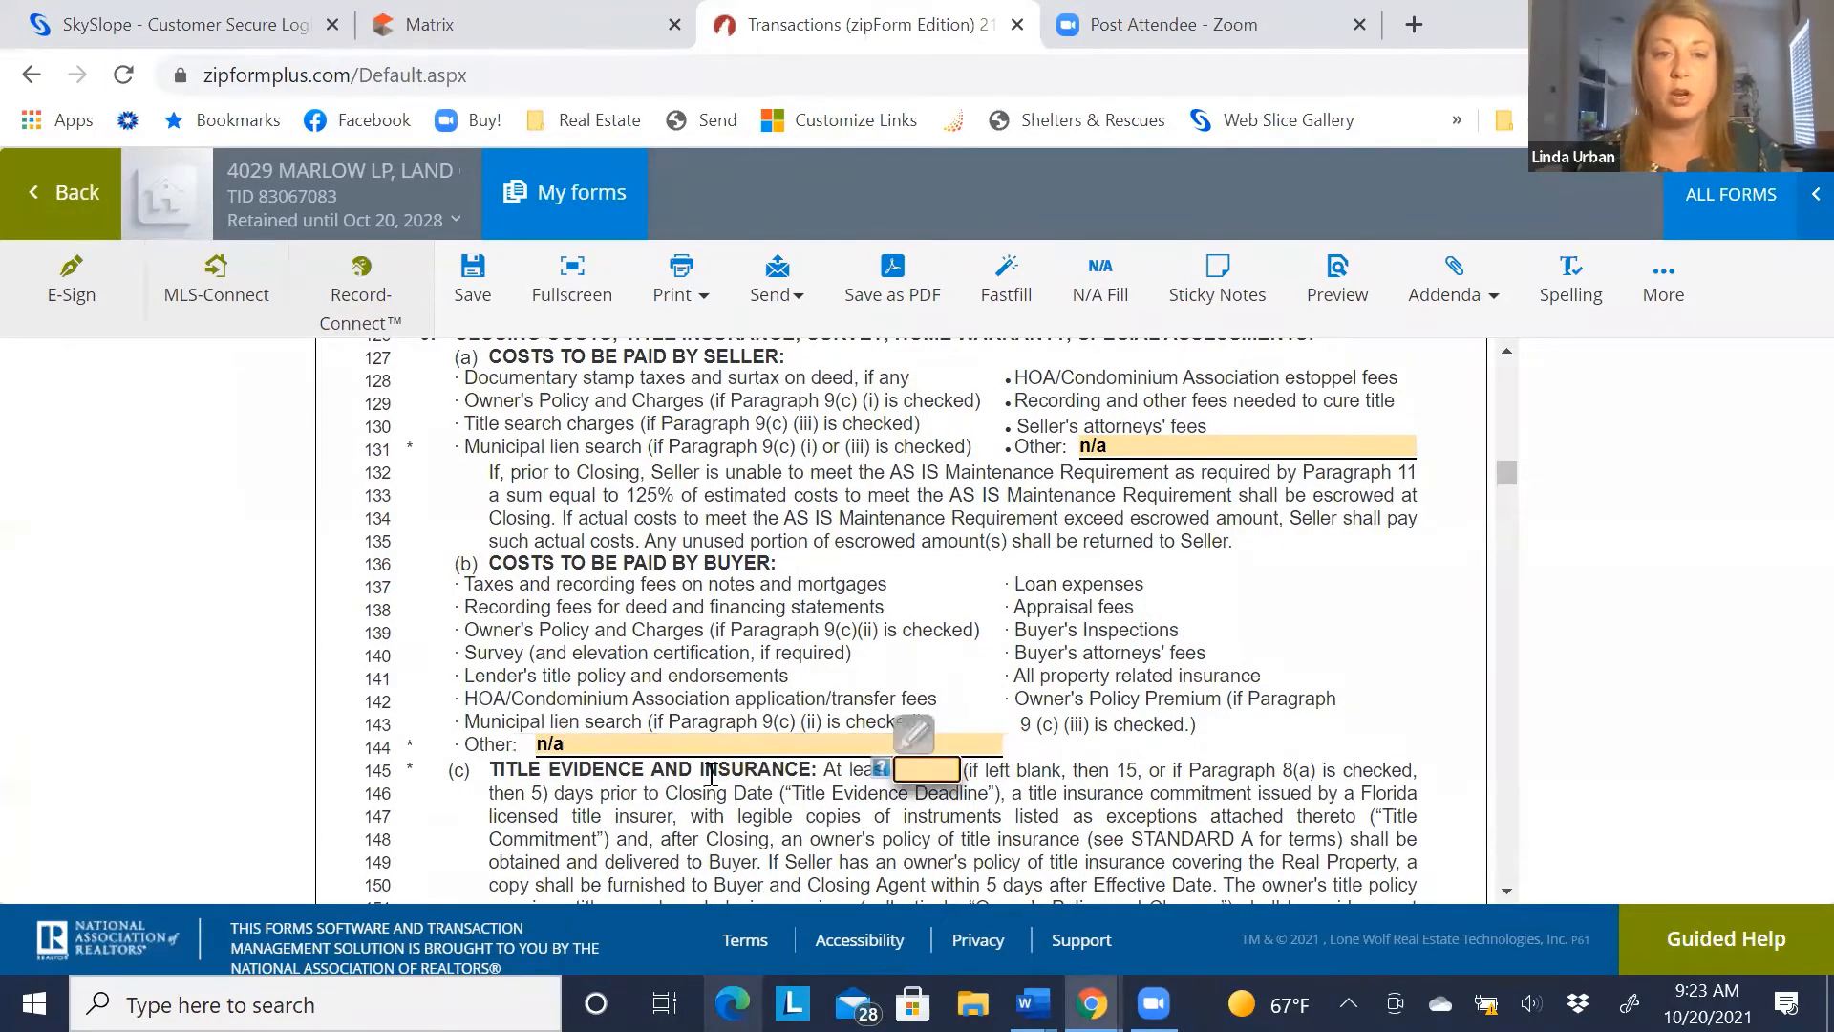
click(710, 774)
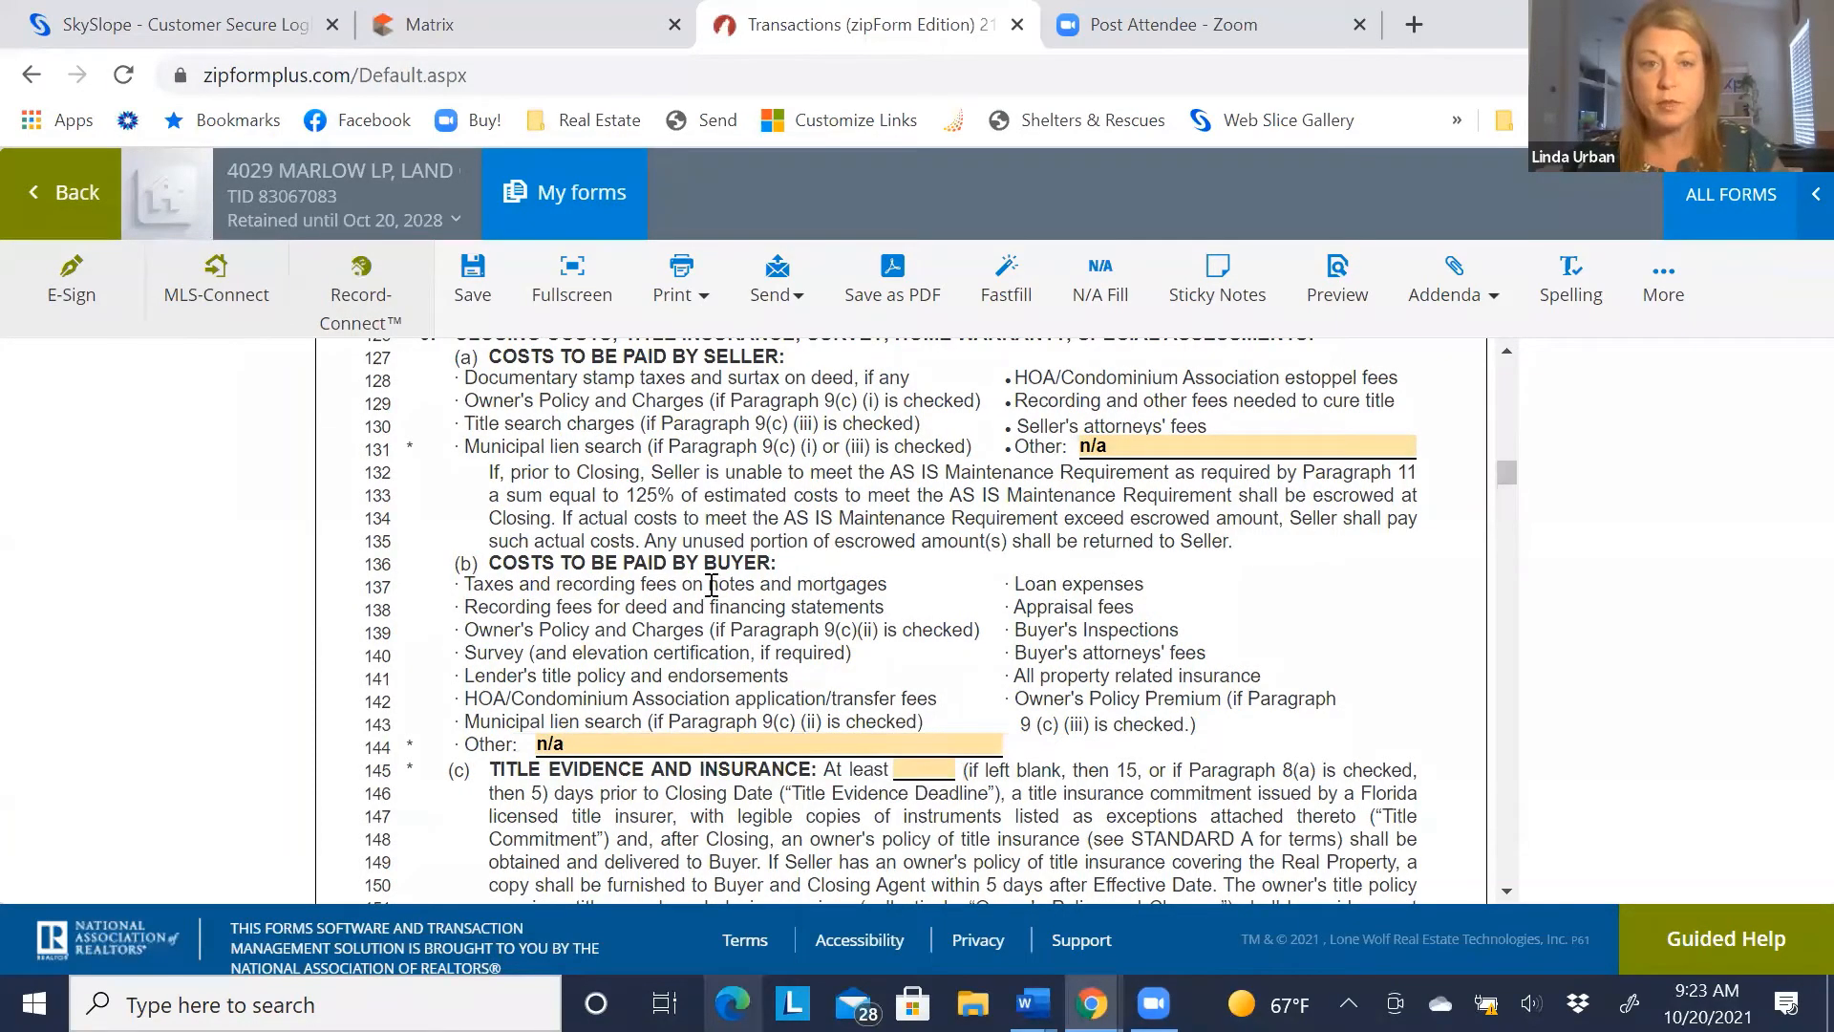
Set the title evidence deadline on line 145 to at least 15 days
scroll(708, 591, down, 3)
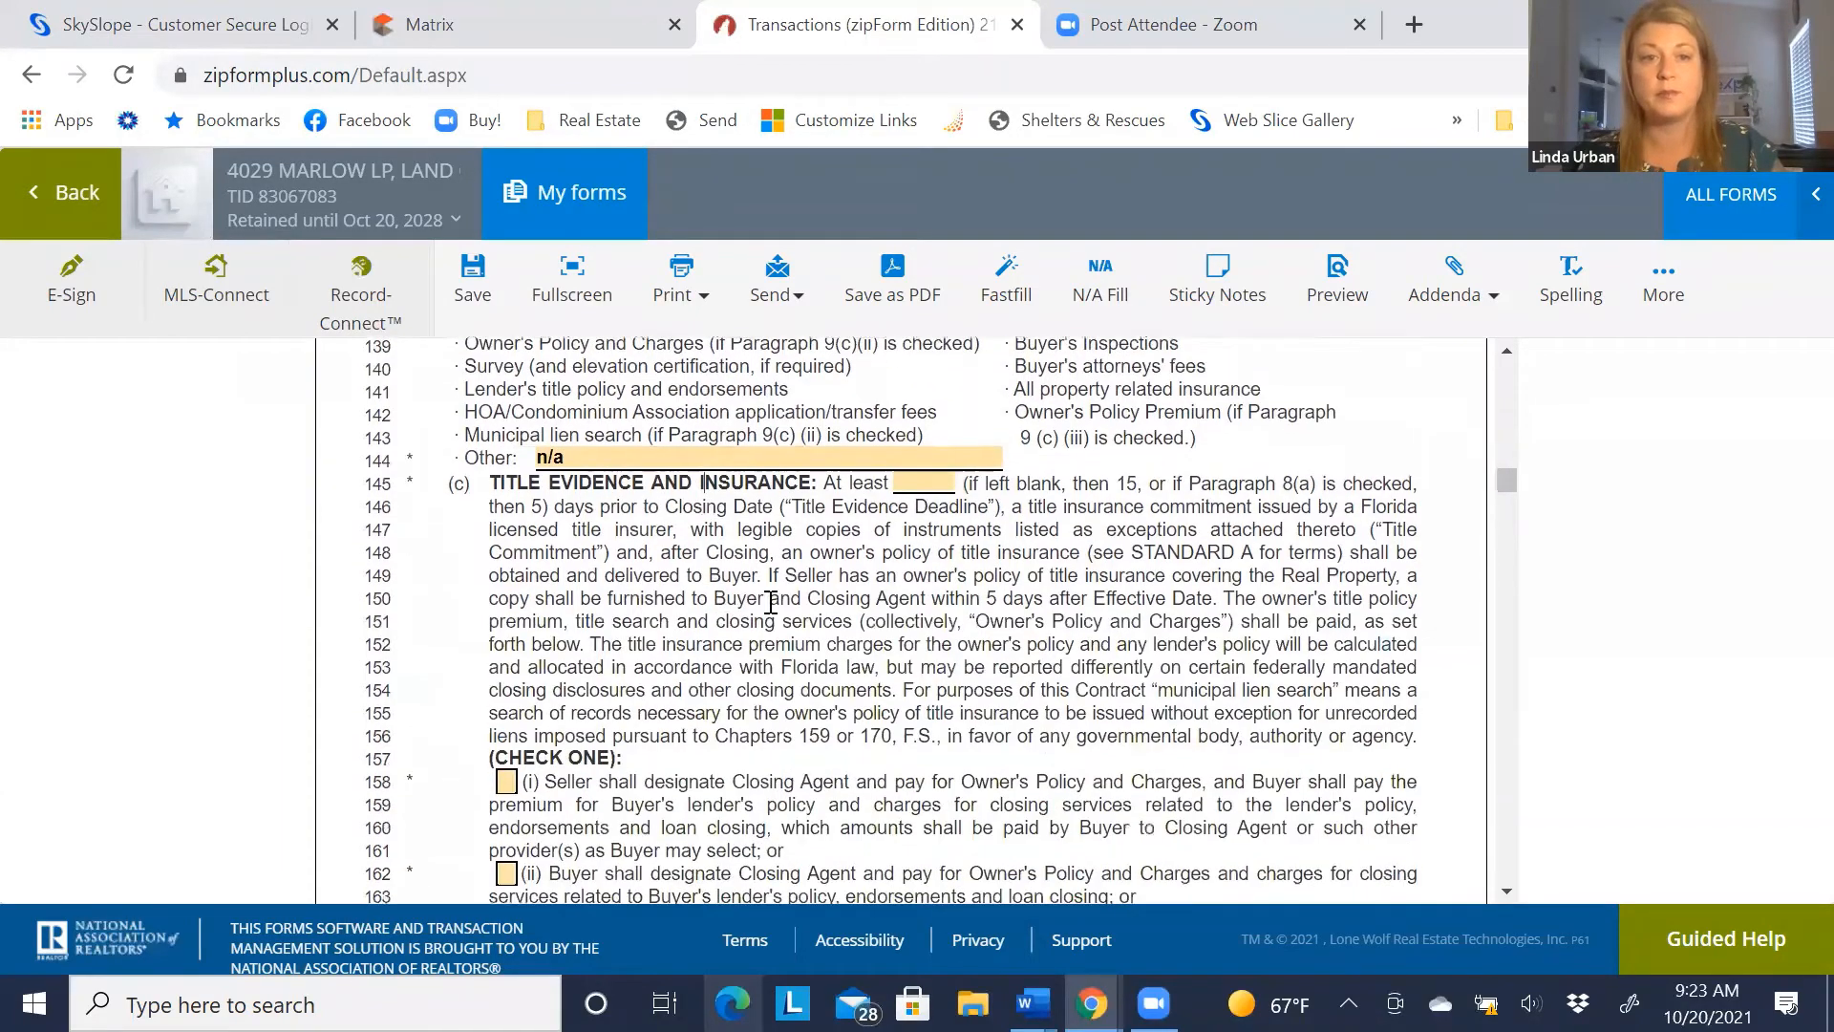
click(919, 476)
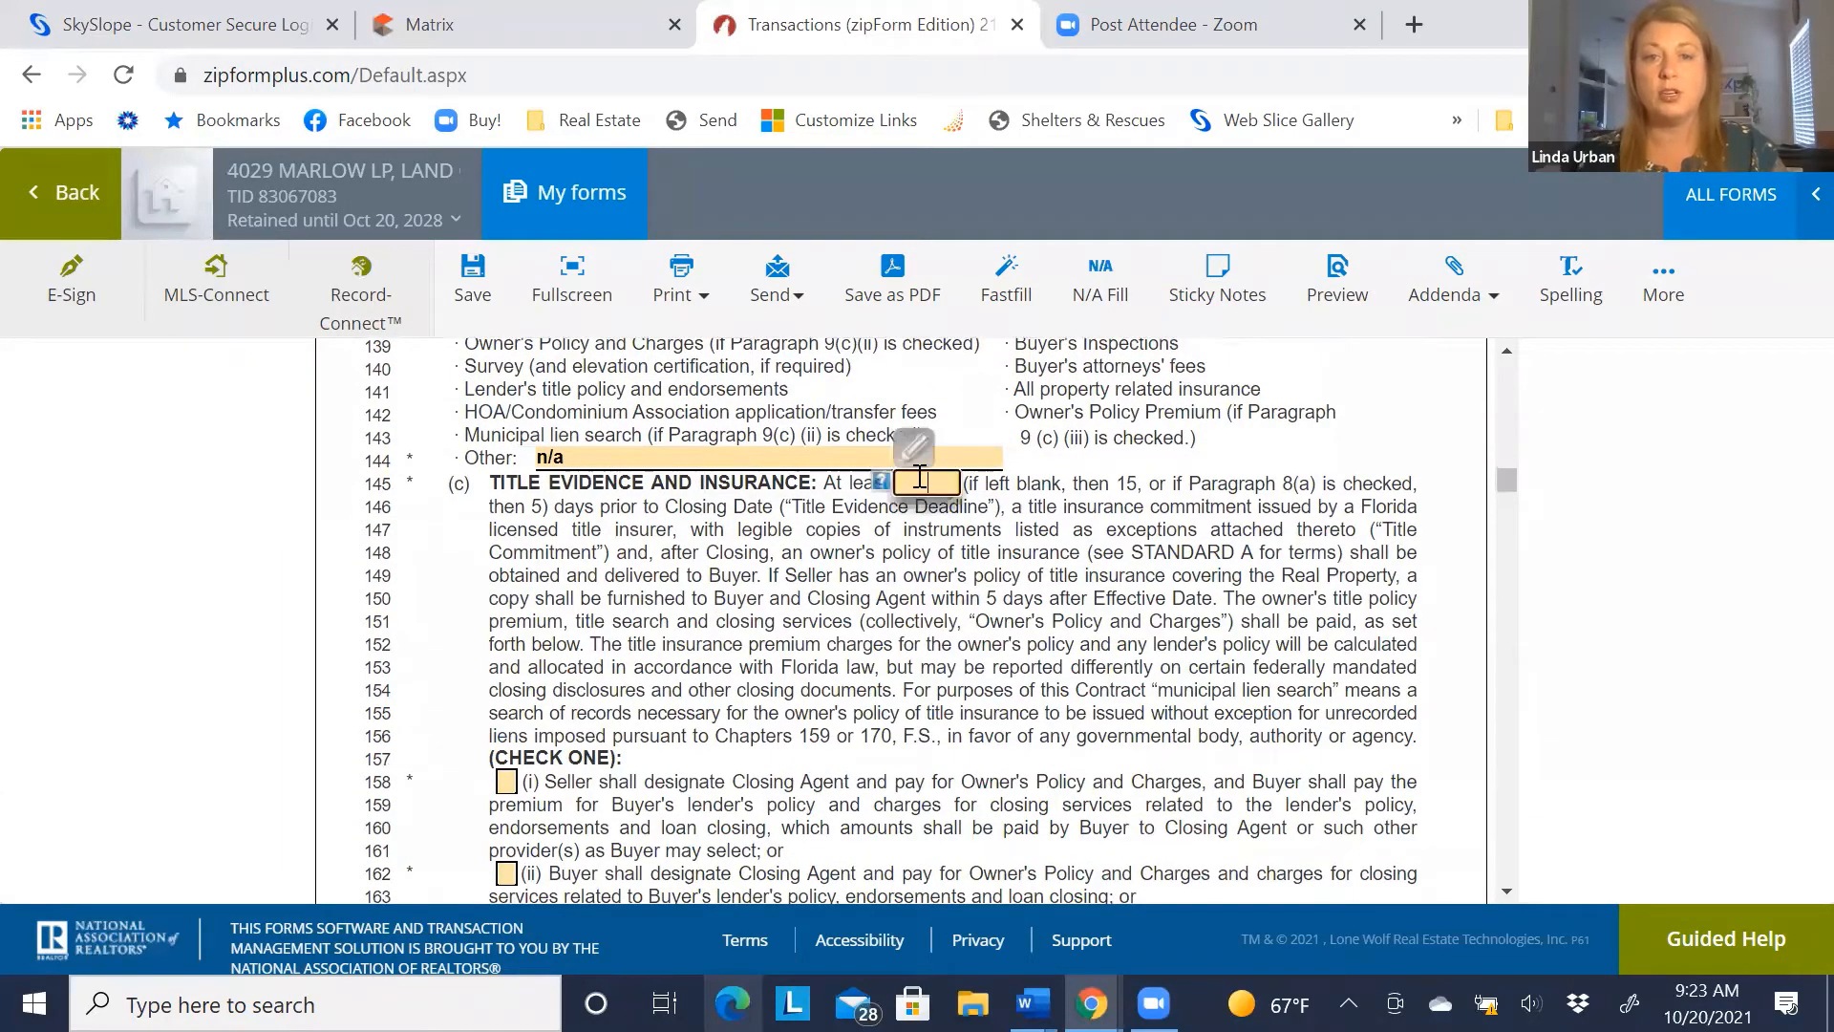
text(15)
click(896, 549)
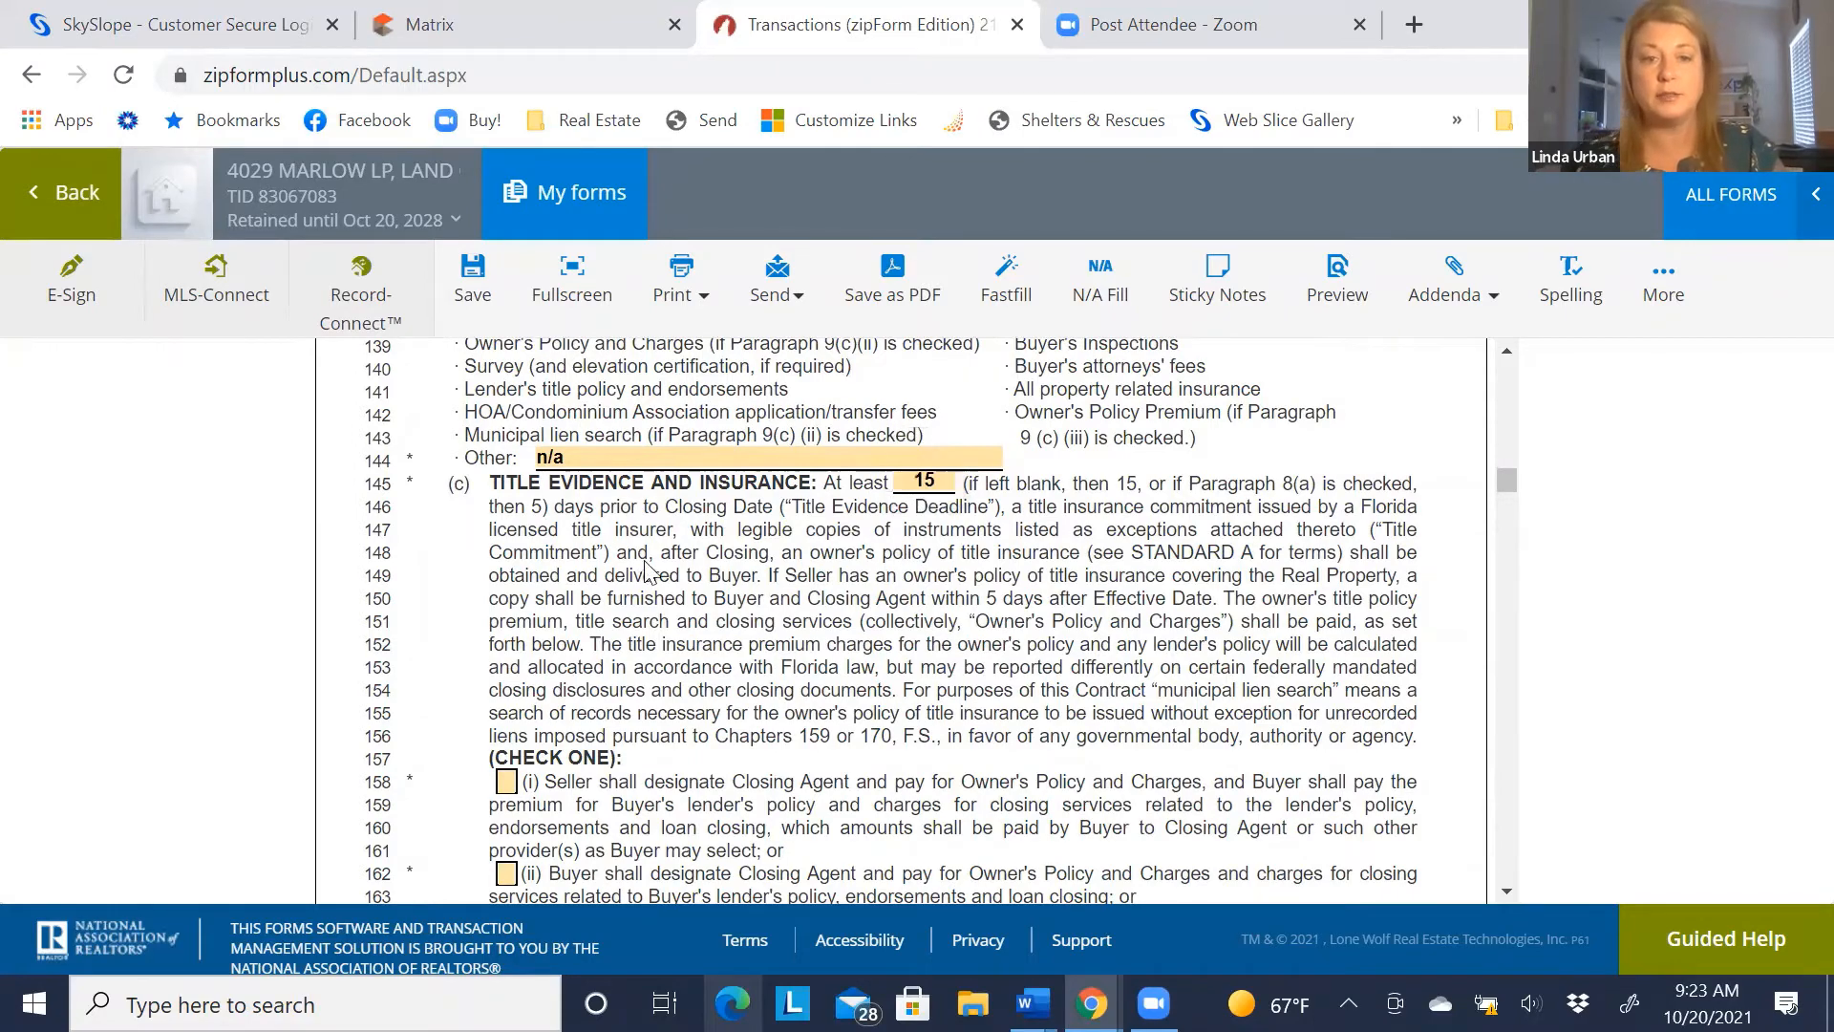
scroll(642, 573, down, 1)
scroll(634, 520, down, 3)
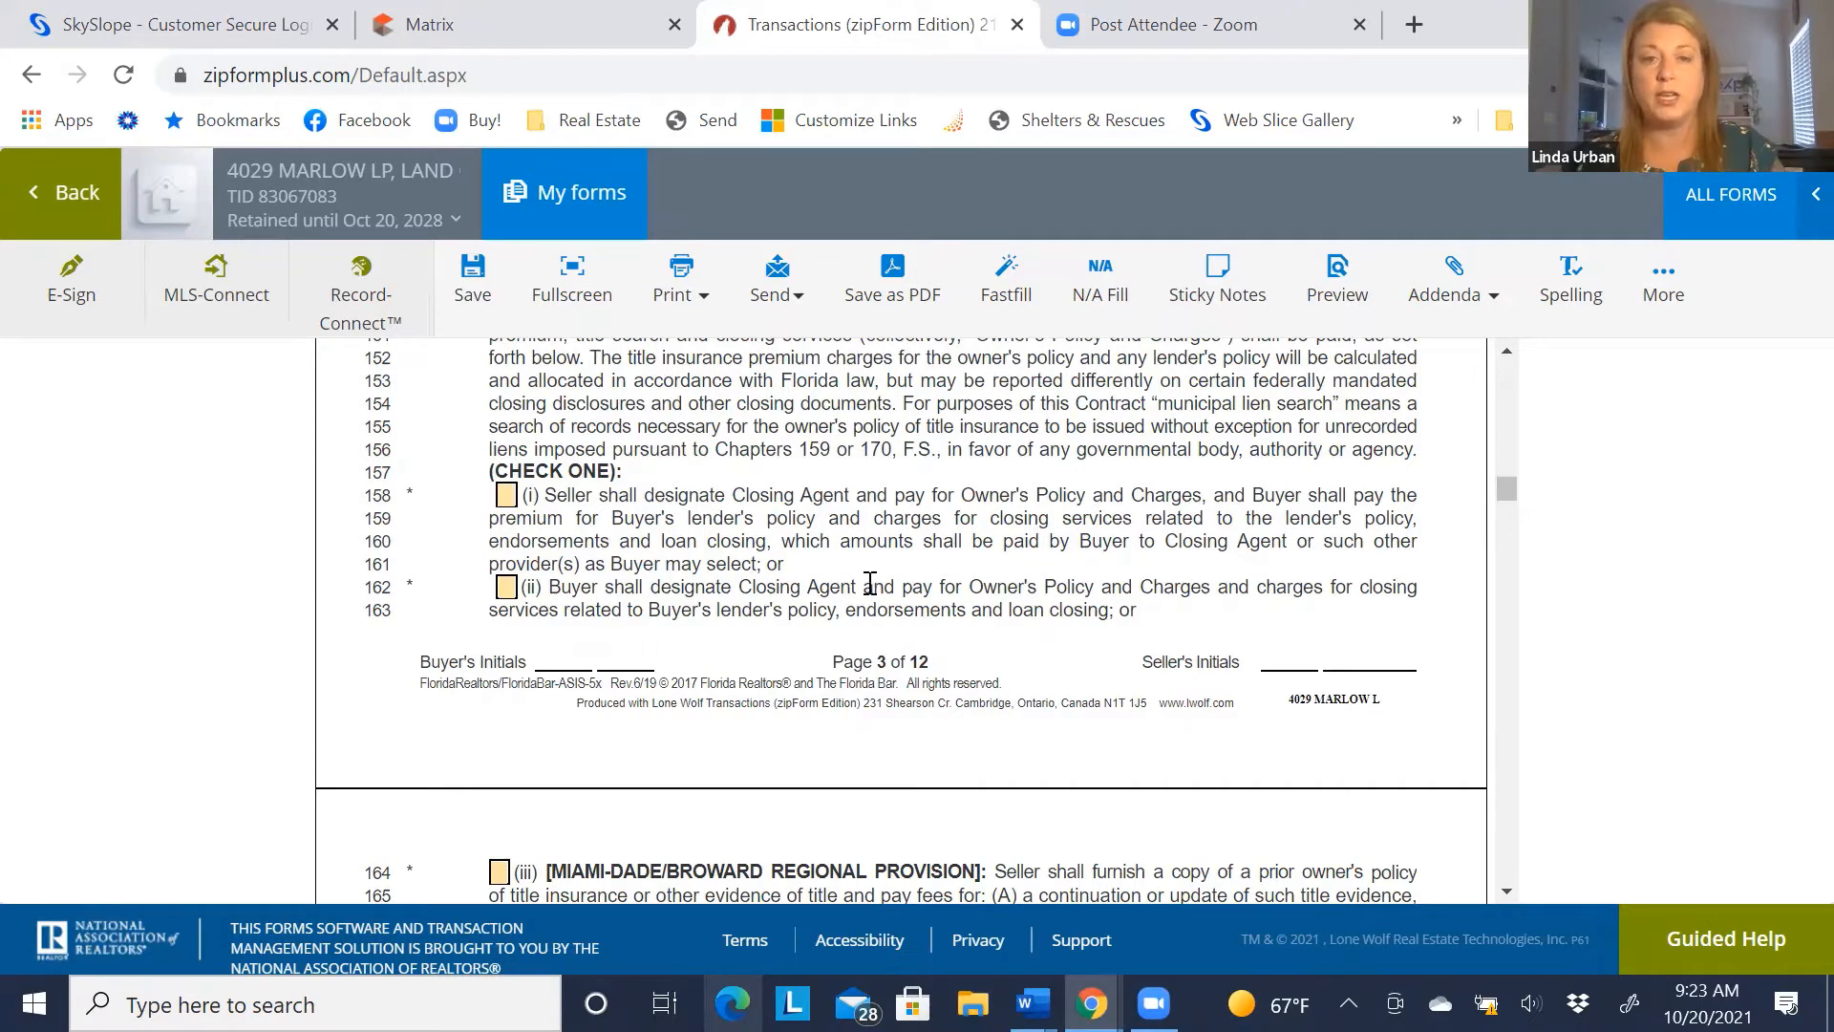
click(505, 497)
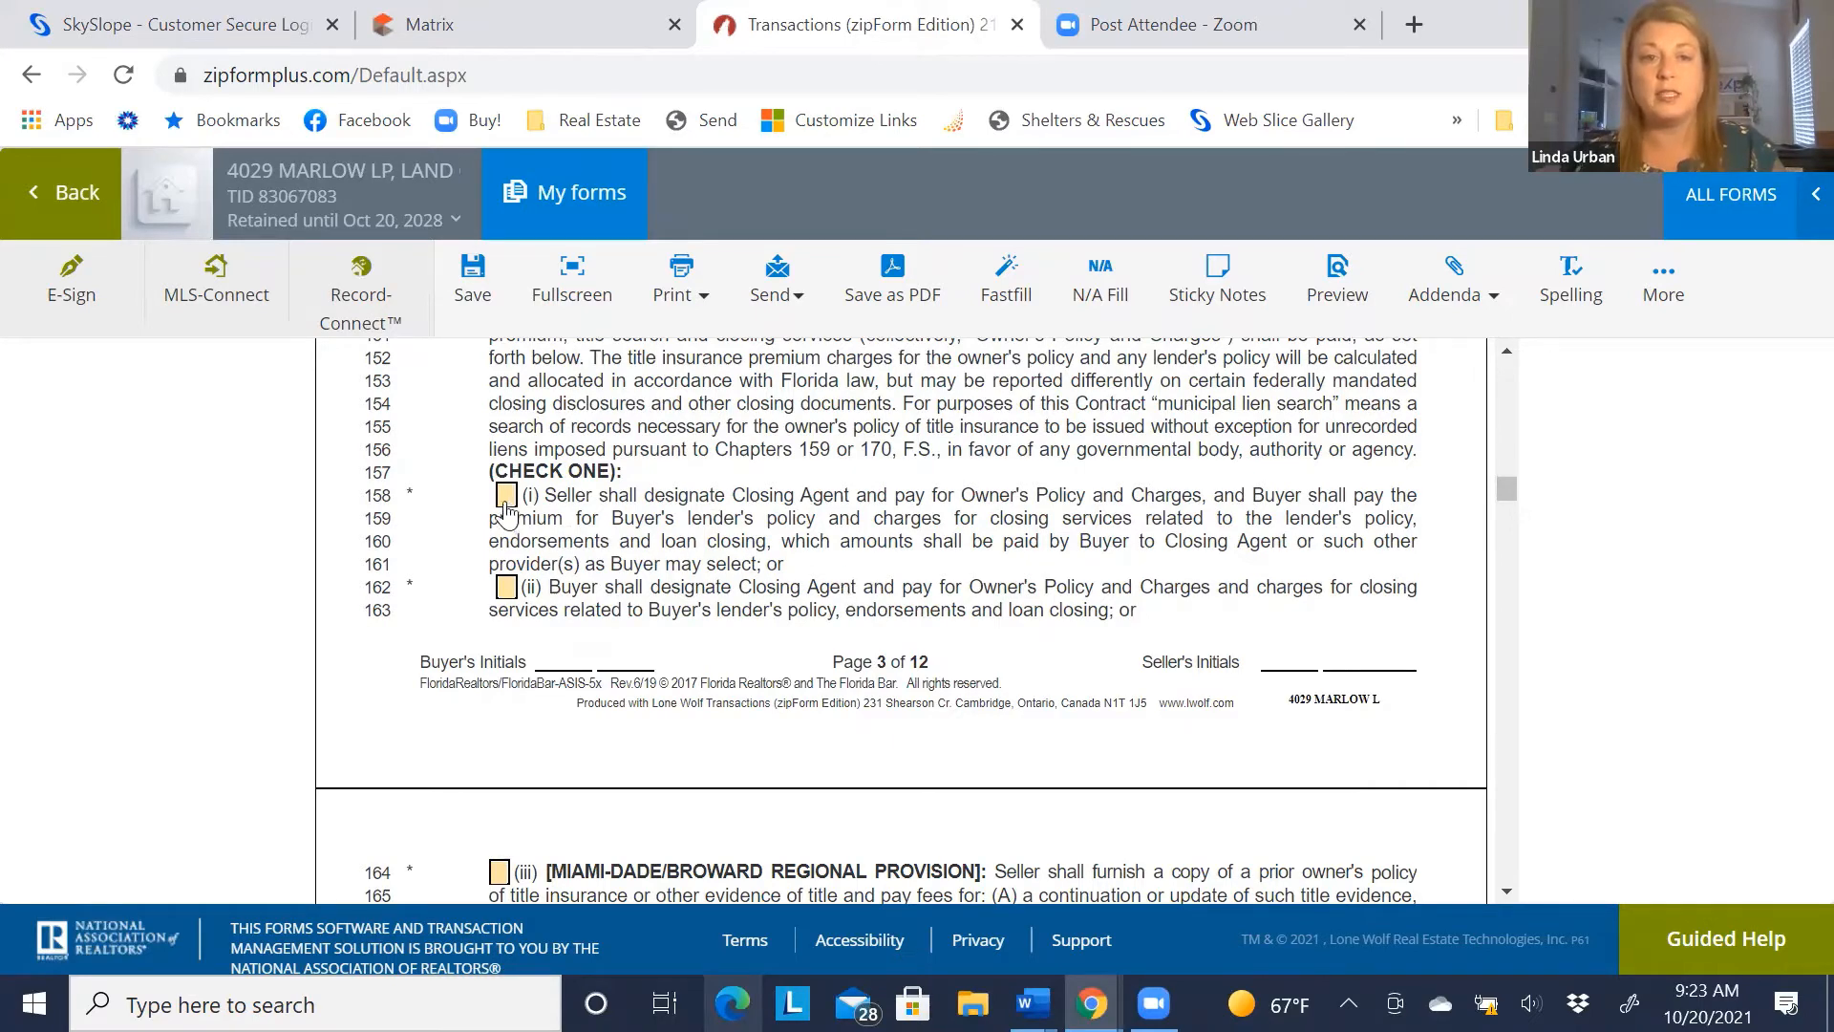
click(434, 544)
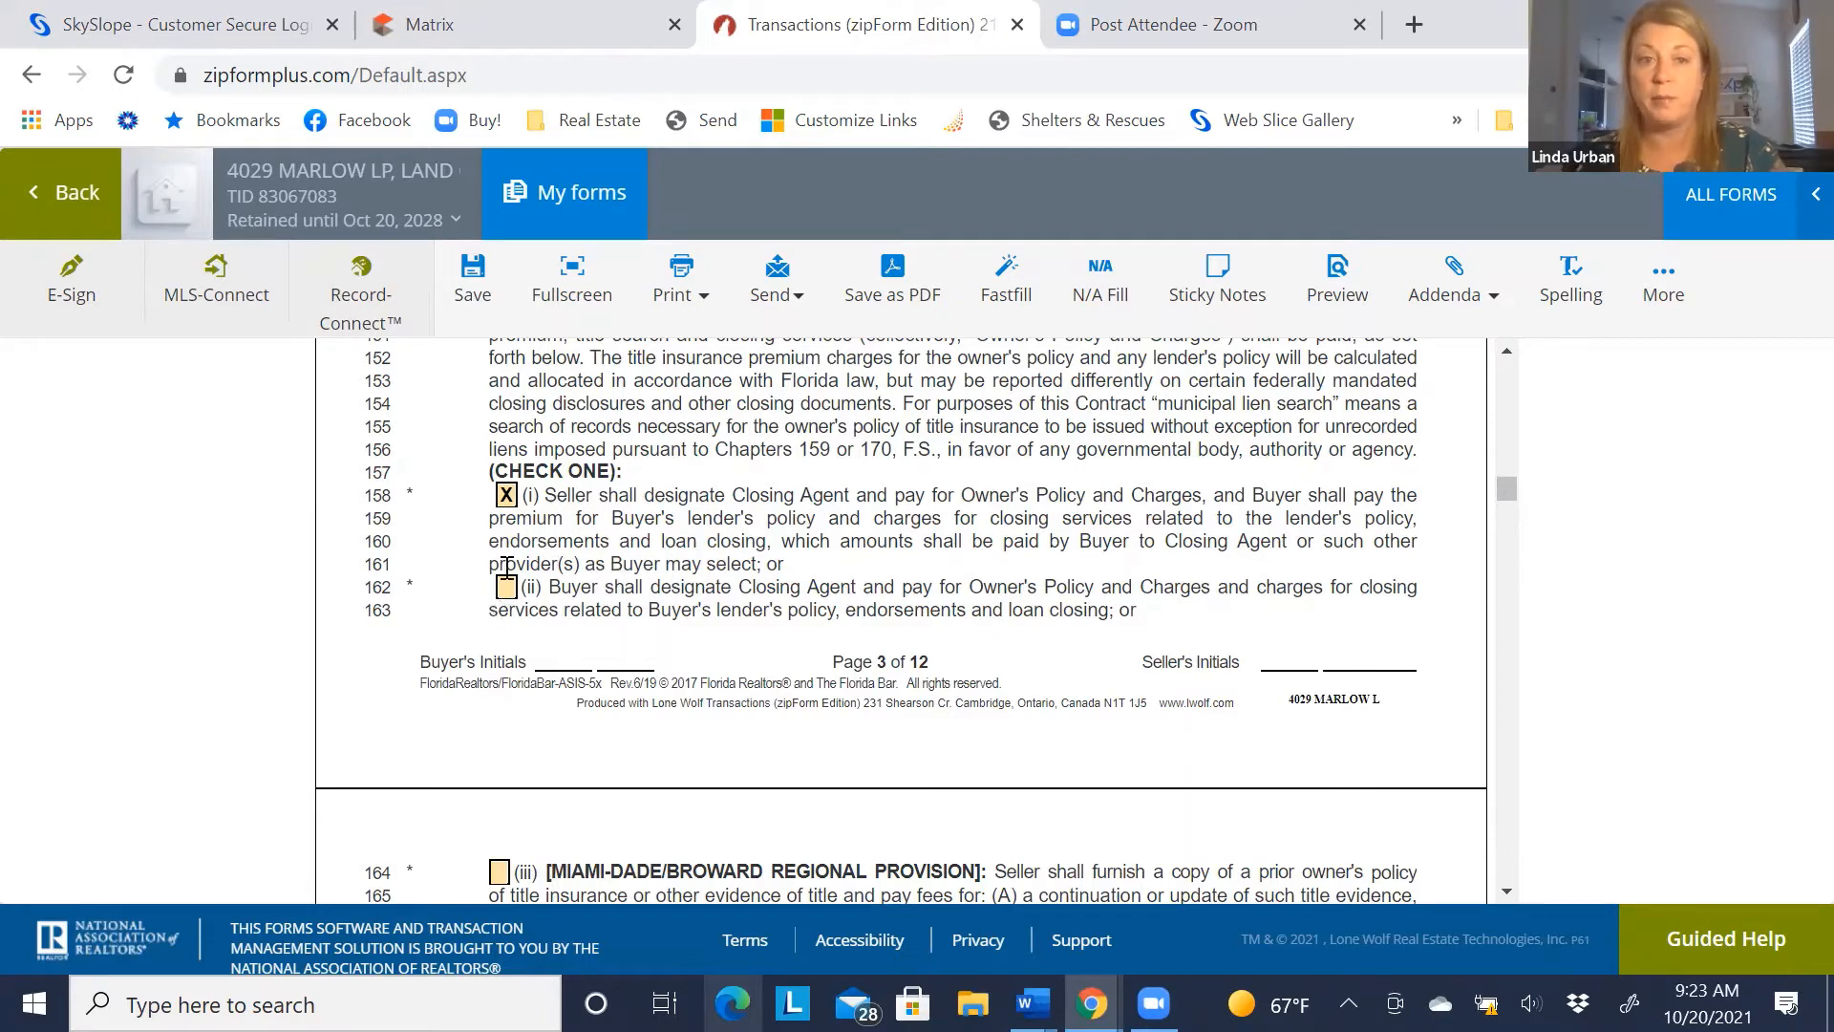
scroll(492, 554, down, 3)
scroll(516, 420, down, 1)
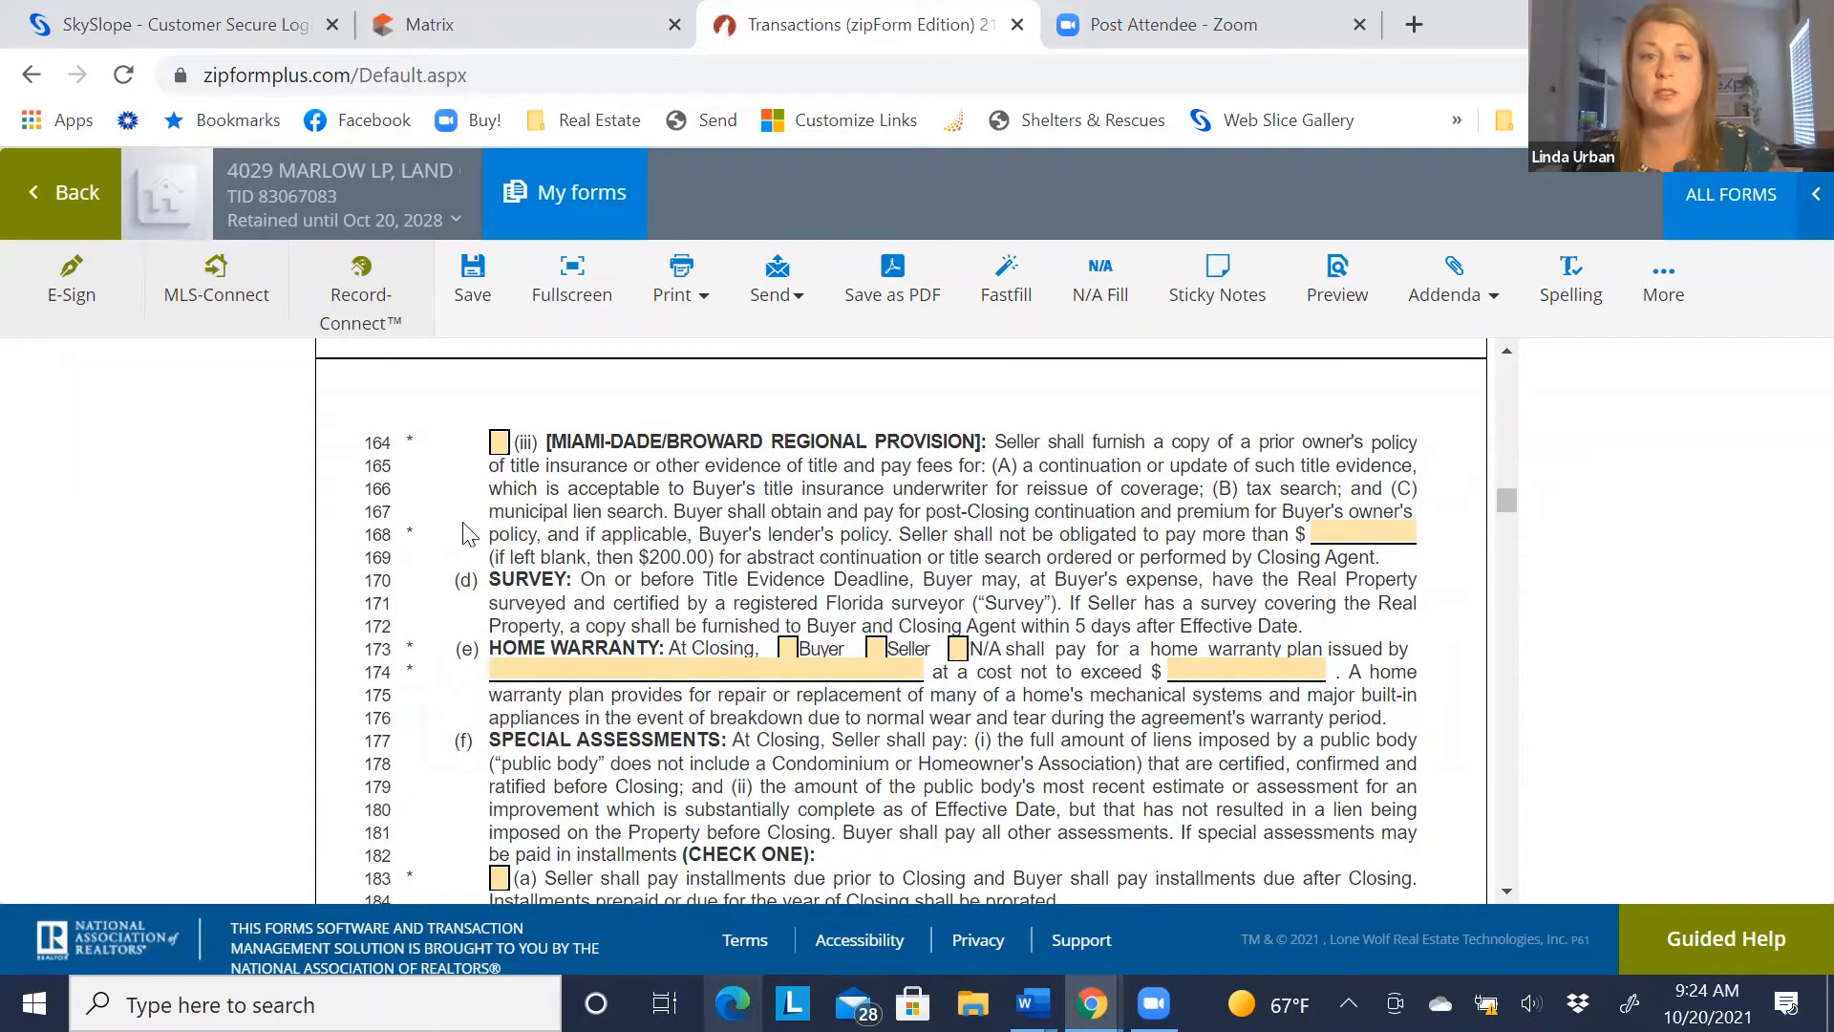
Mark the home warranty on line 173 as N/A
scroll(470, 535, down, 1)
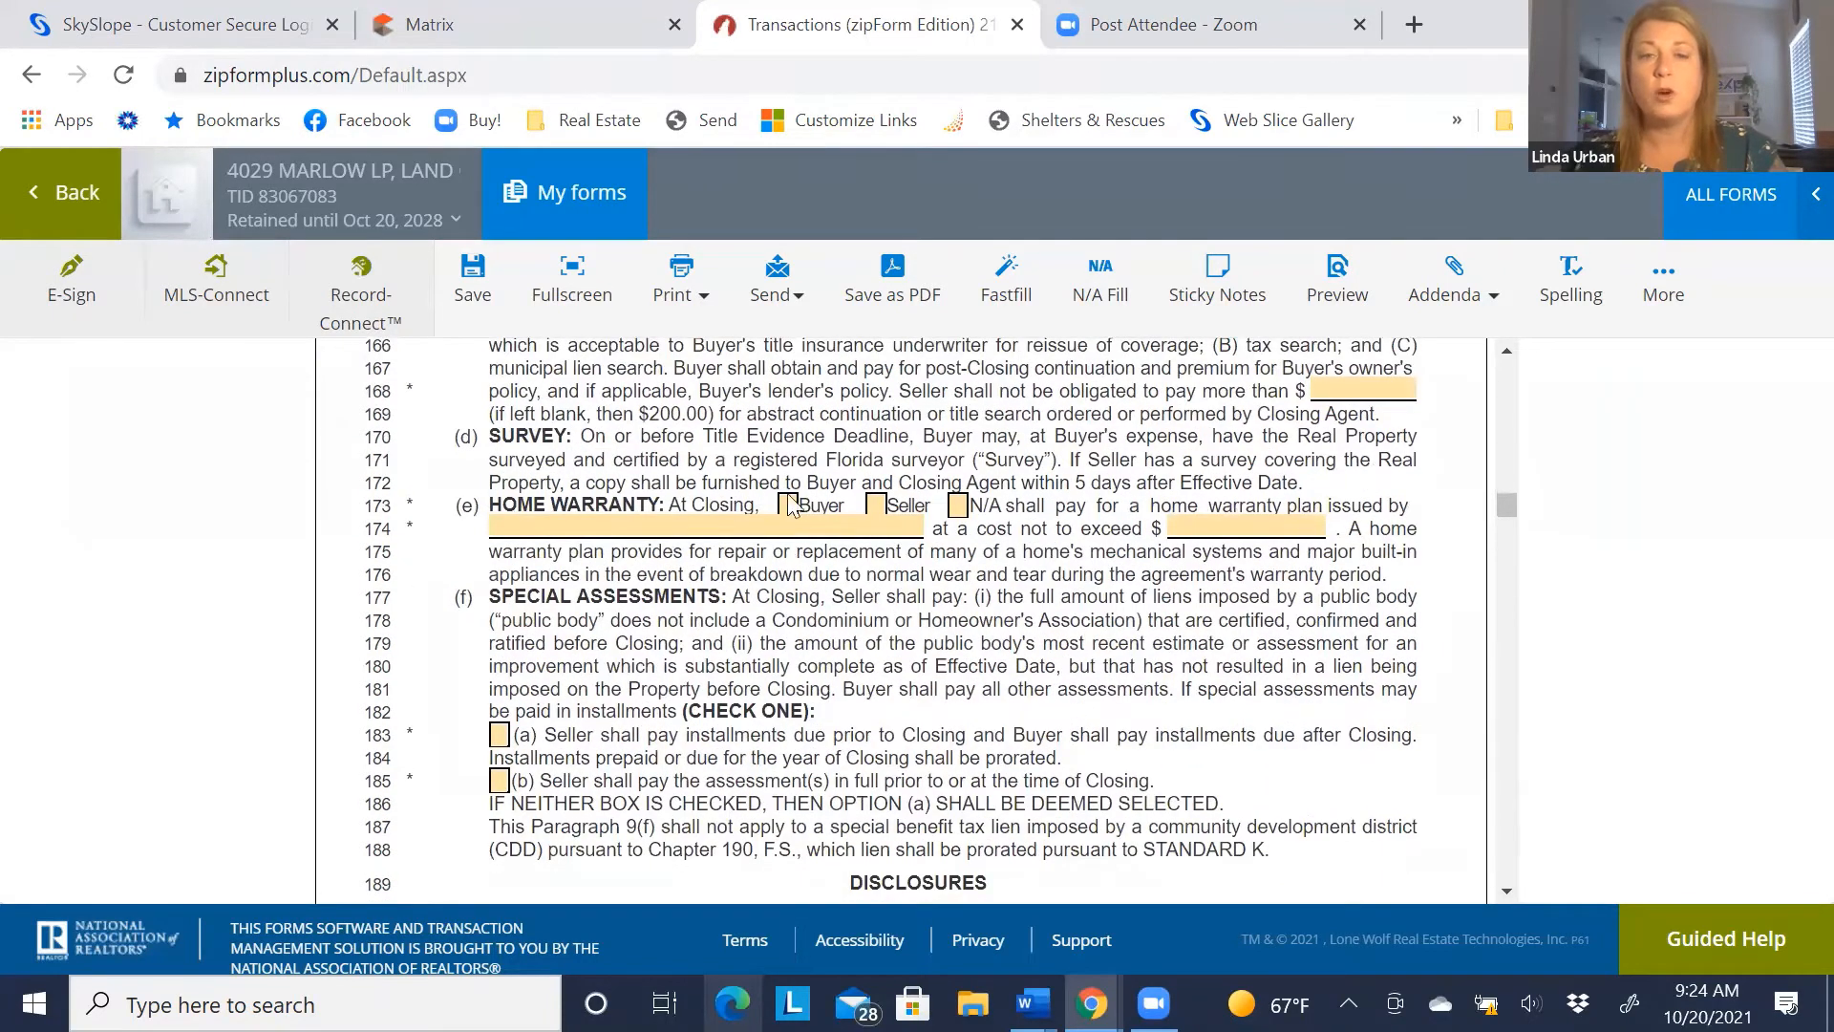
click(957, 506)
click(957, 506)
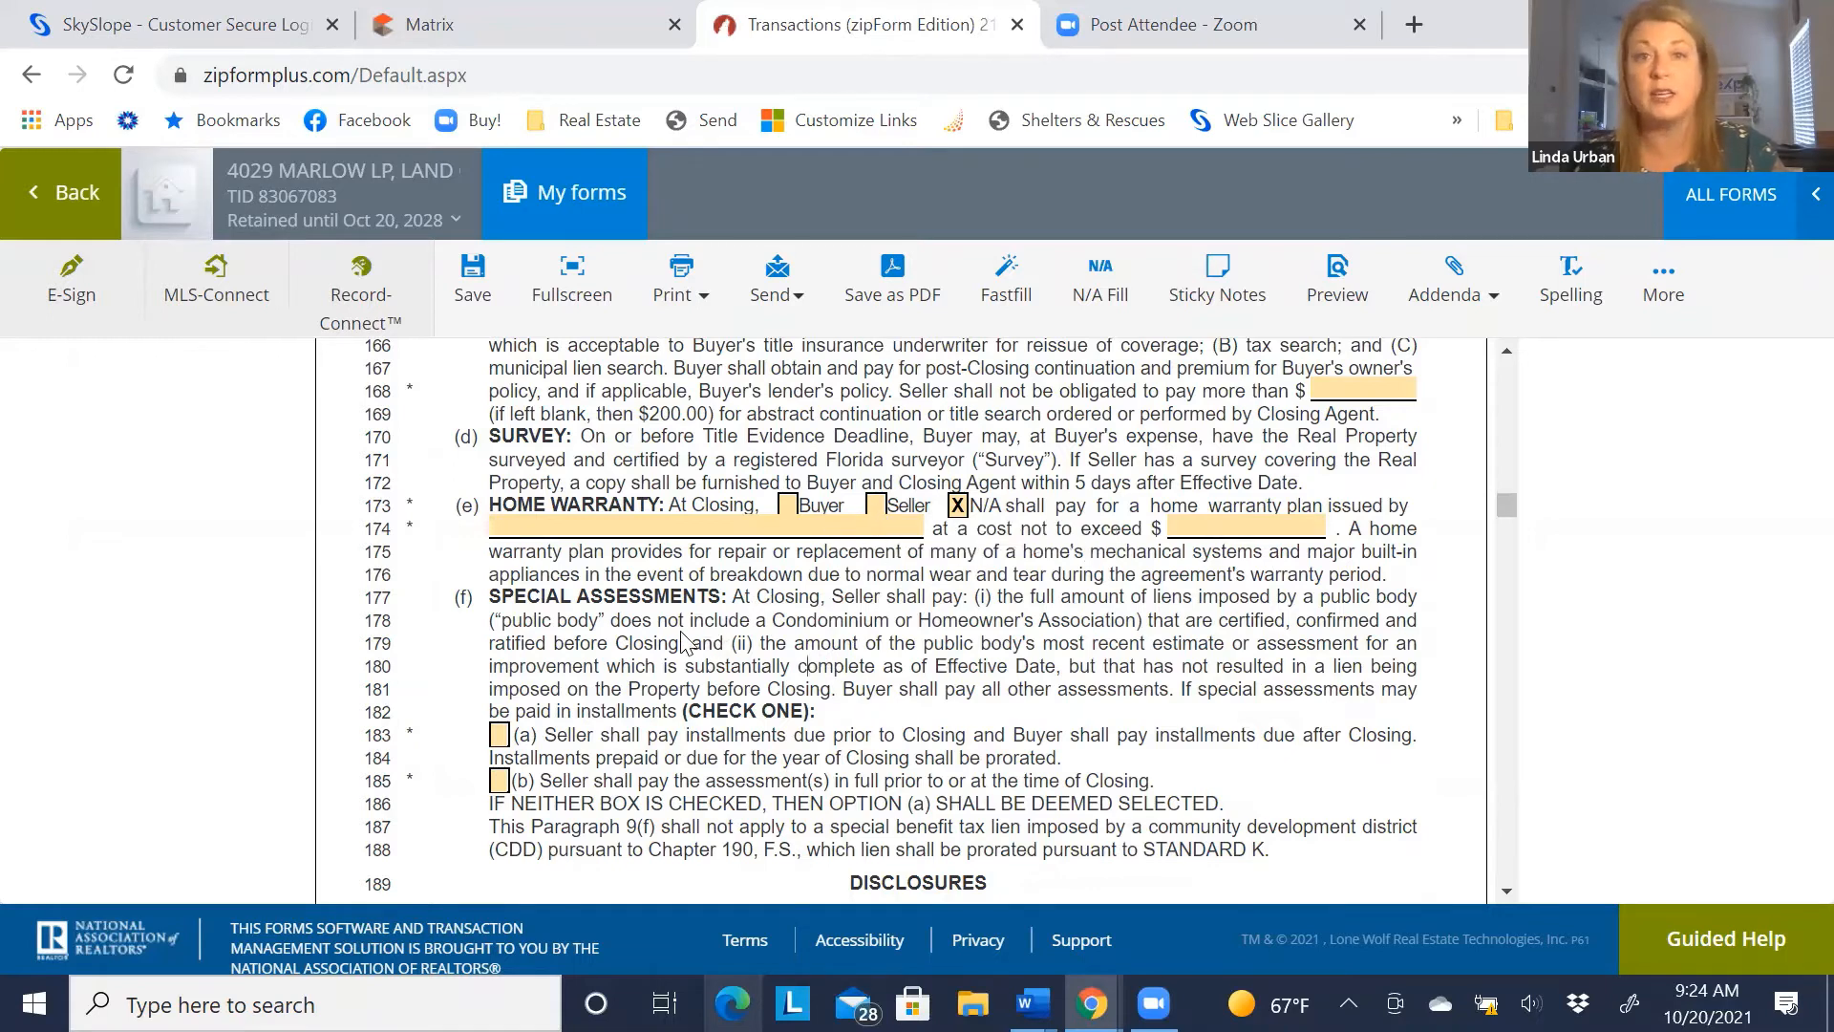
Check special assessments option (a) so the seller pays installments due before closing
scroll(449, 573, down, 2)
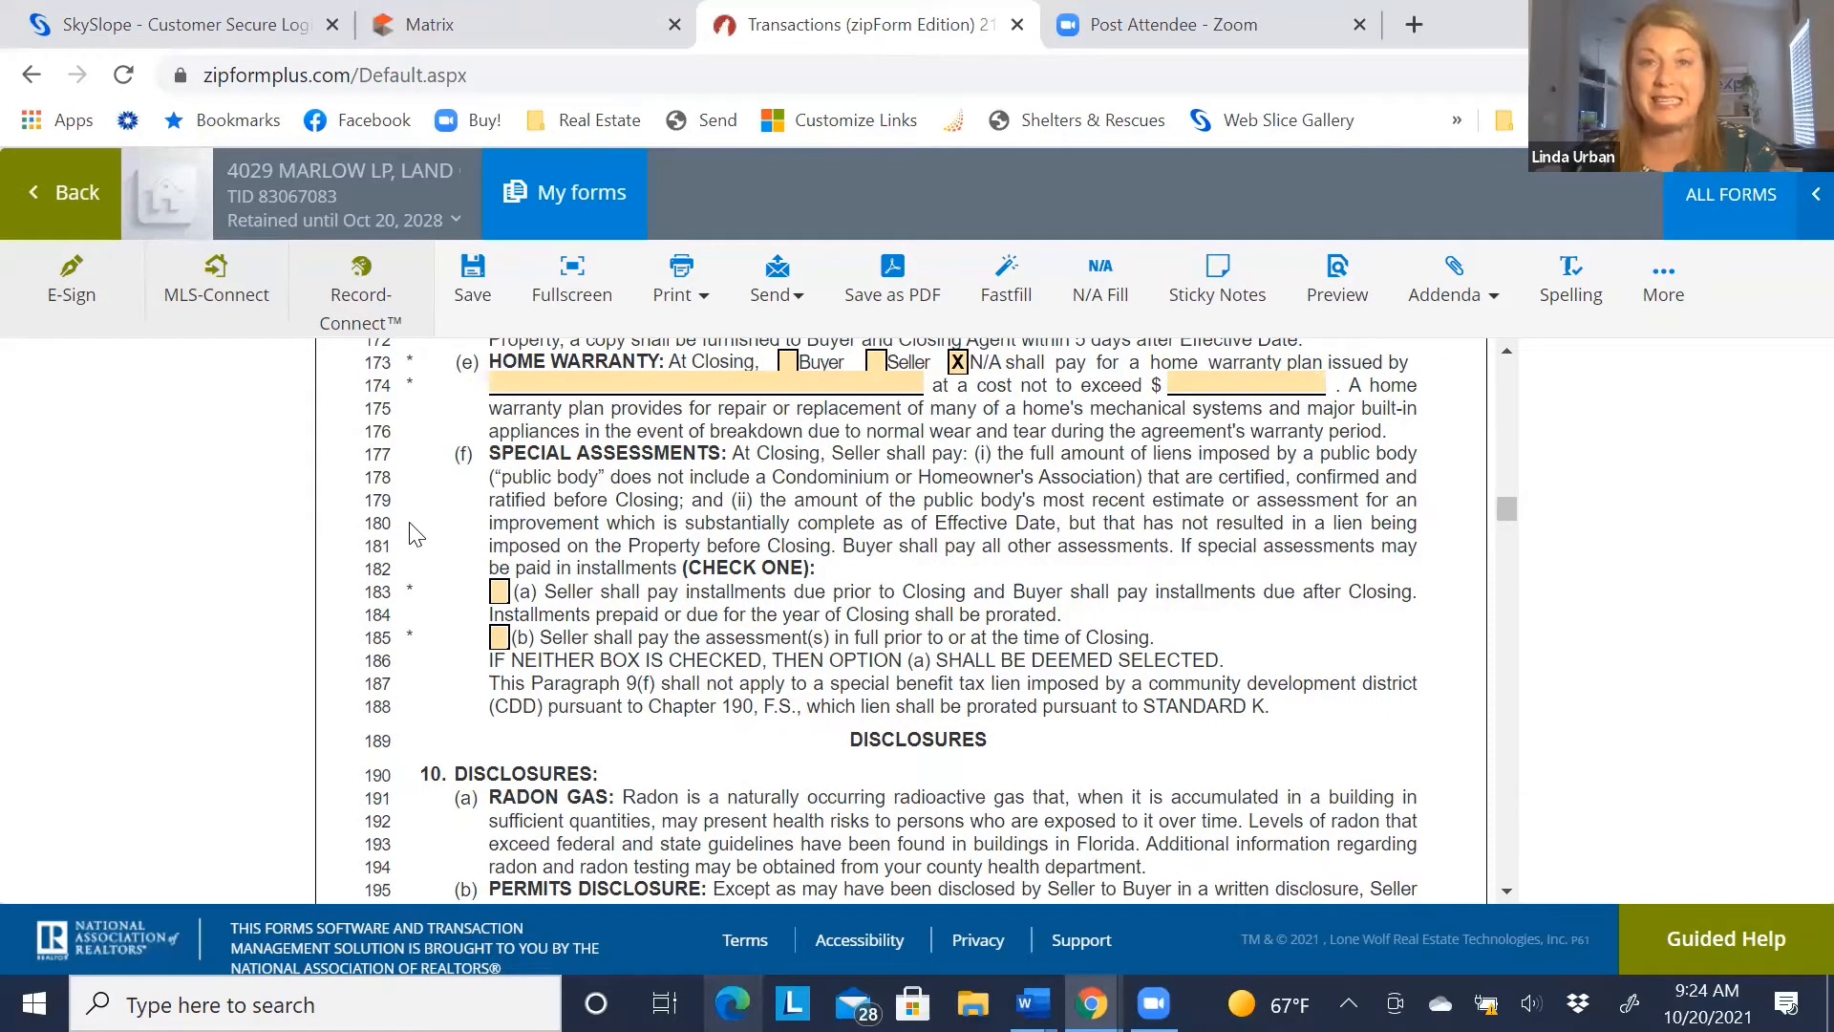
scroll(514, 493, down, 2)
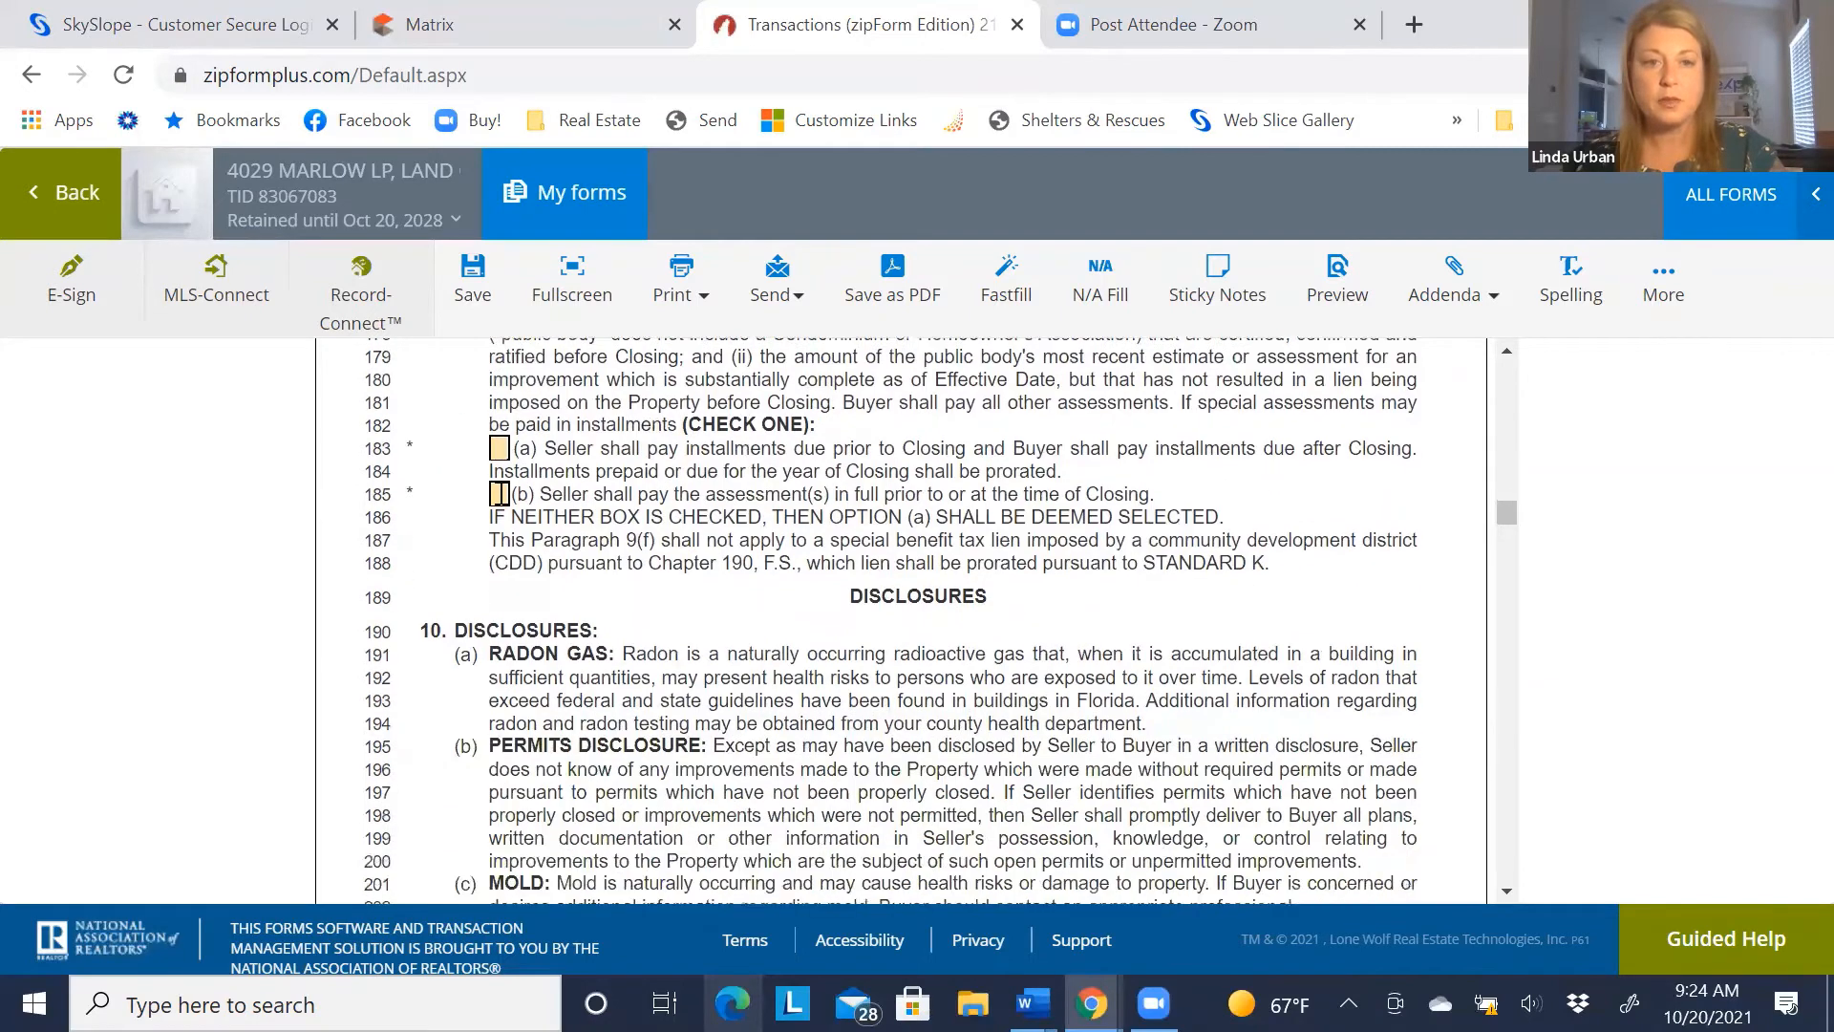
scroll(514, 493, up, 2)
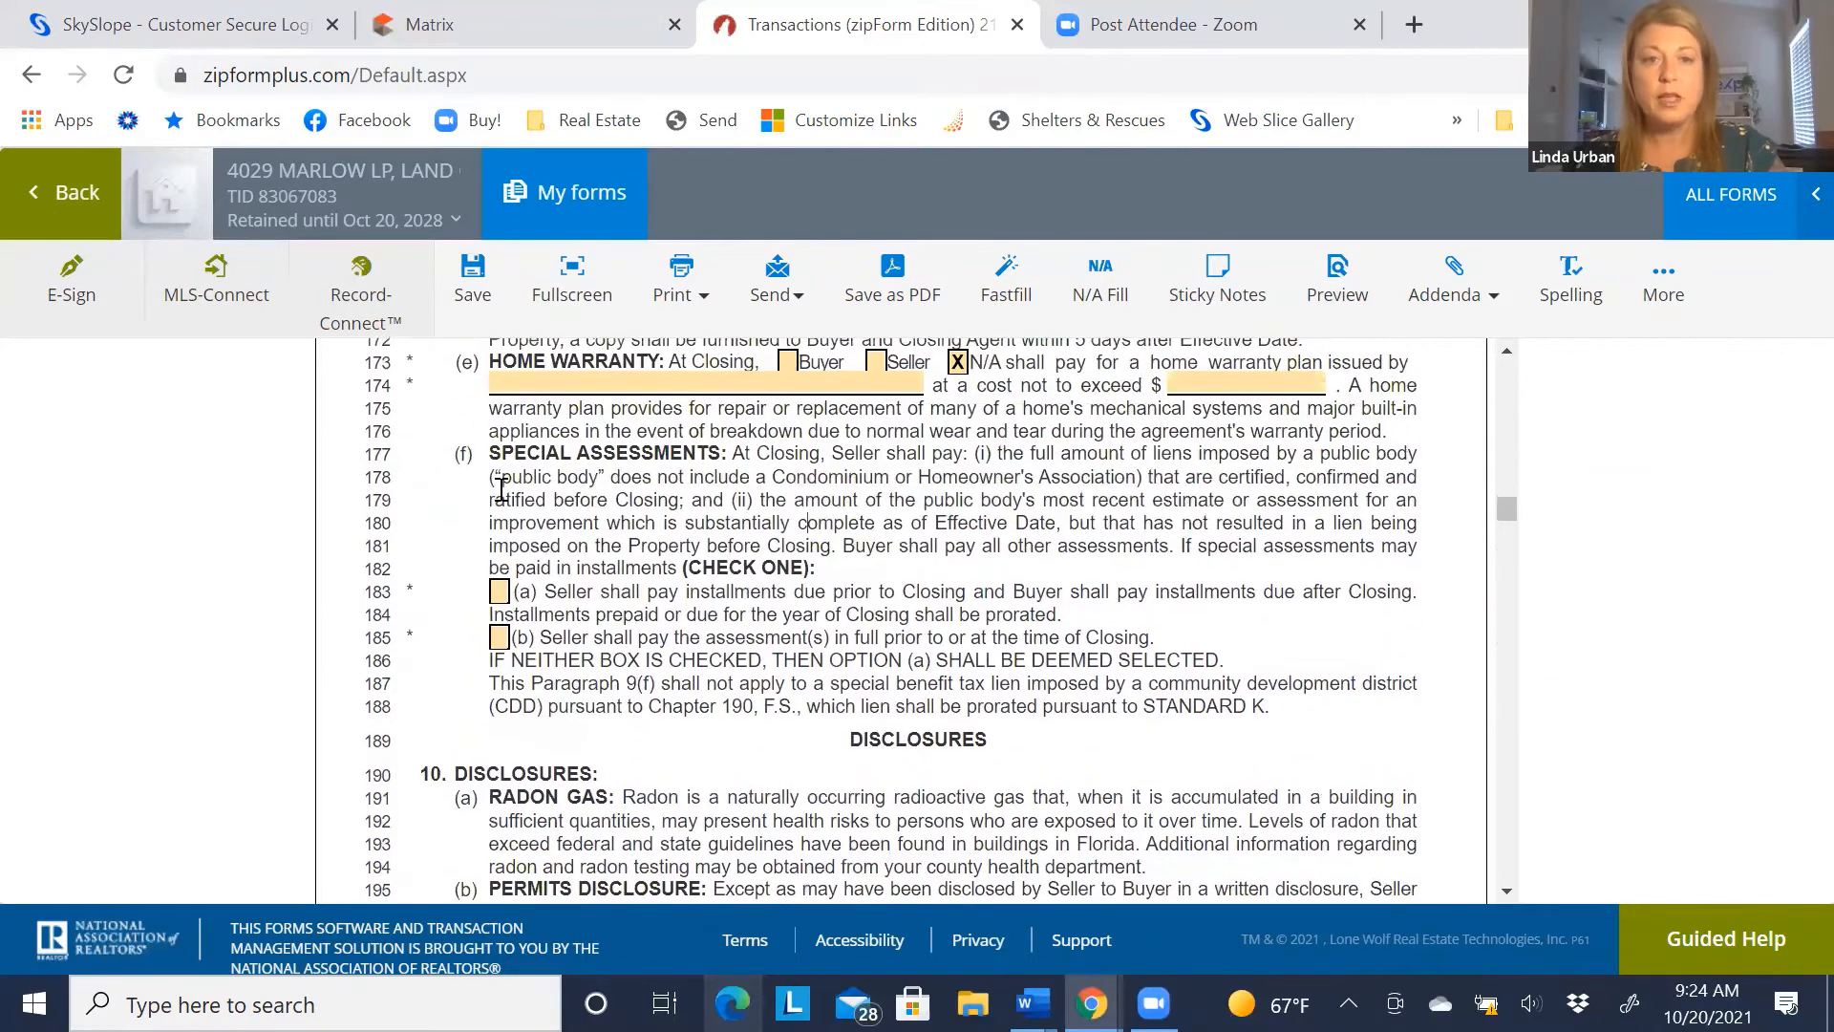
click(499, 592)
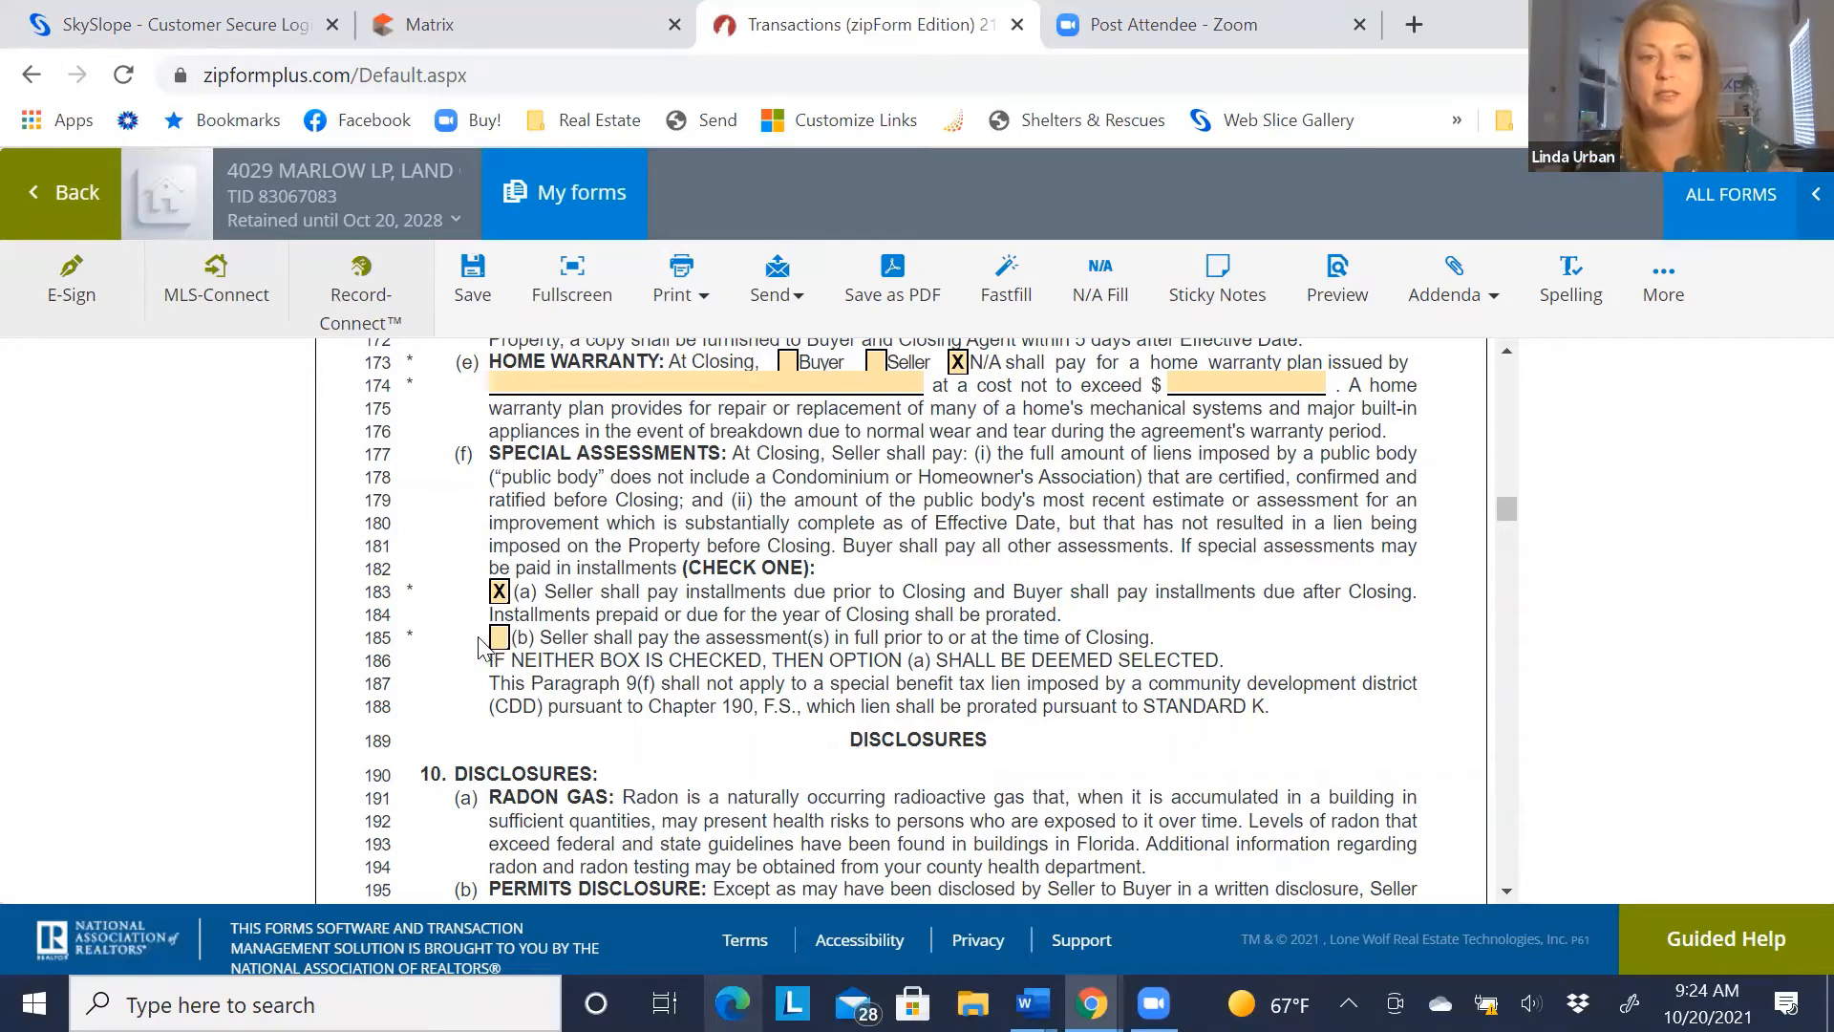
scroll(477, 621, down, 5)
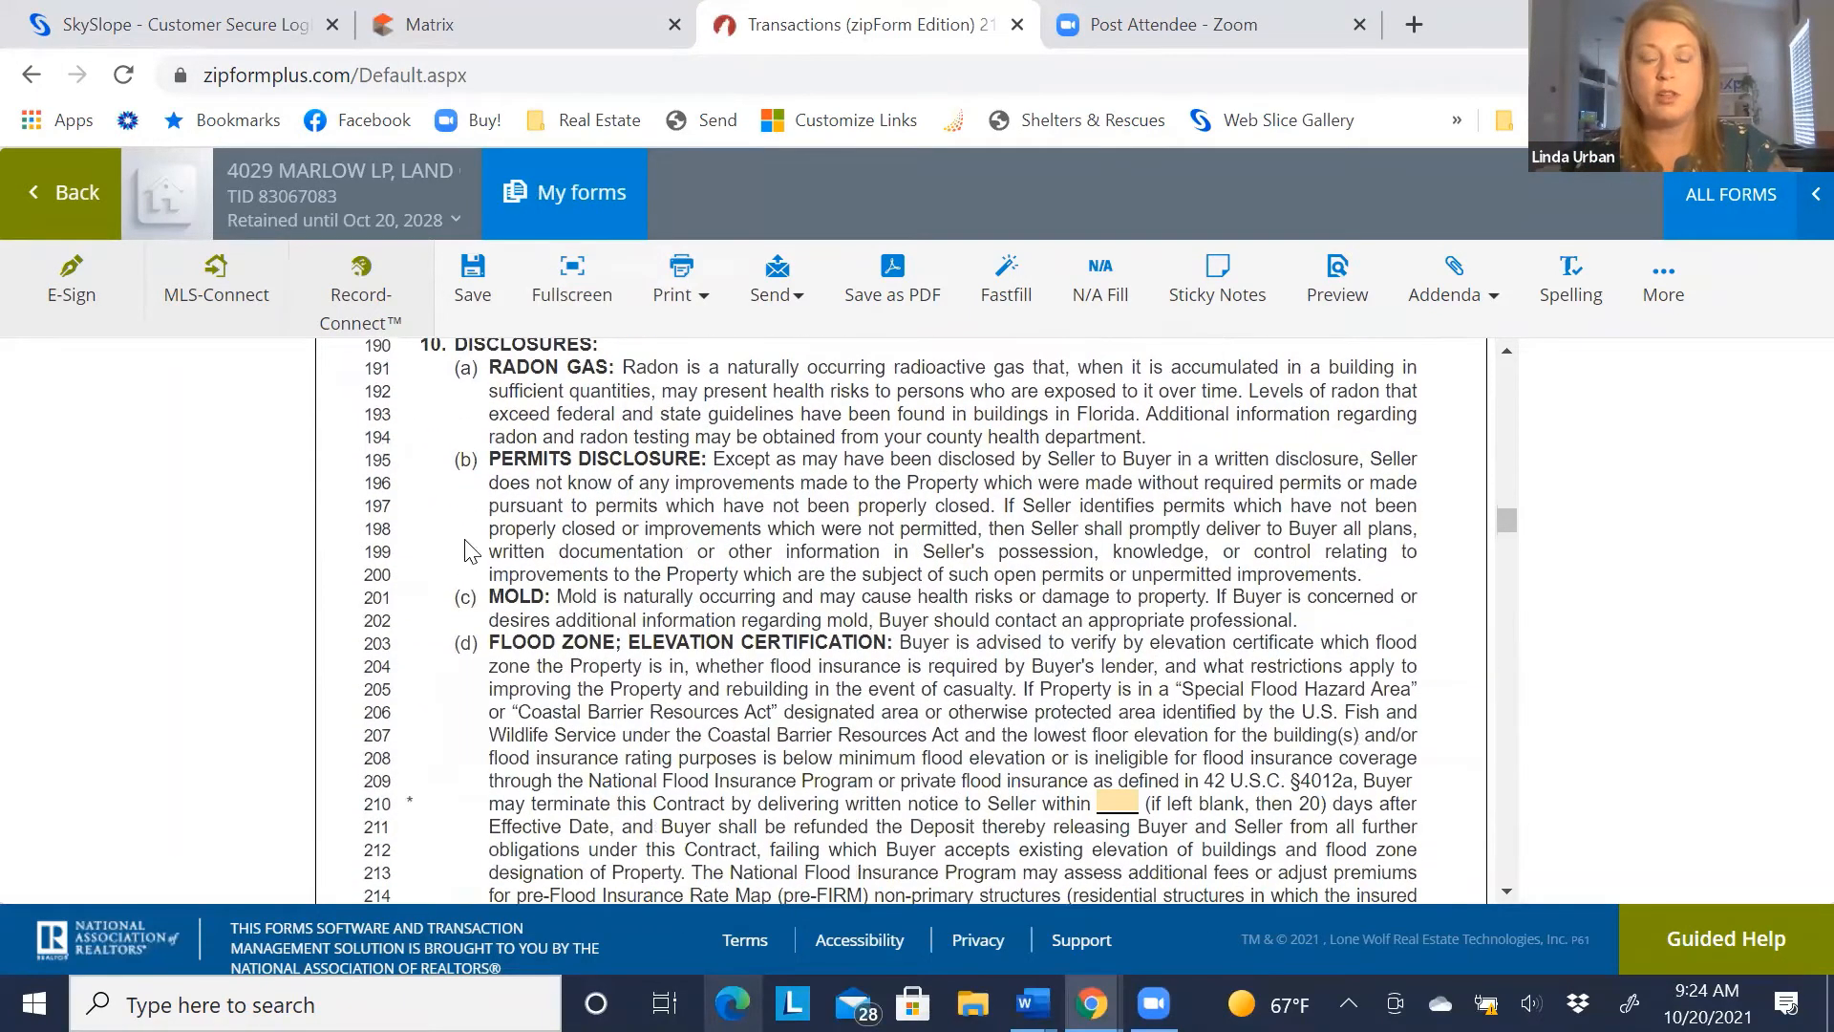
scroll(466, 549, down, 2)
Enter 20 days in the flood zone termination blank on line 210
scroll(455, 527, down, 2)
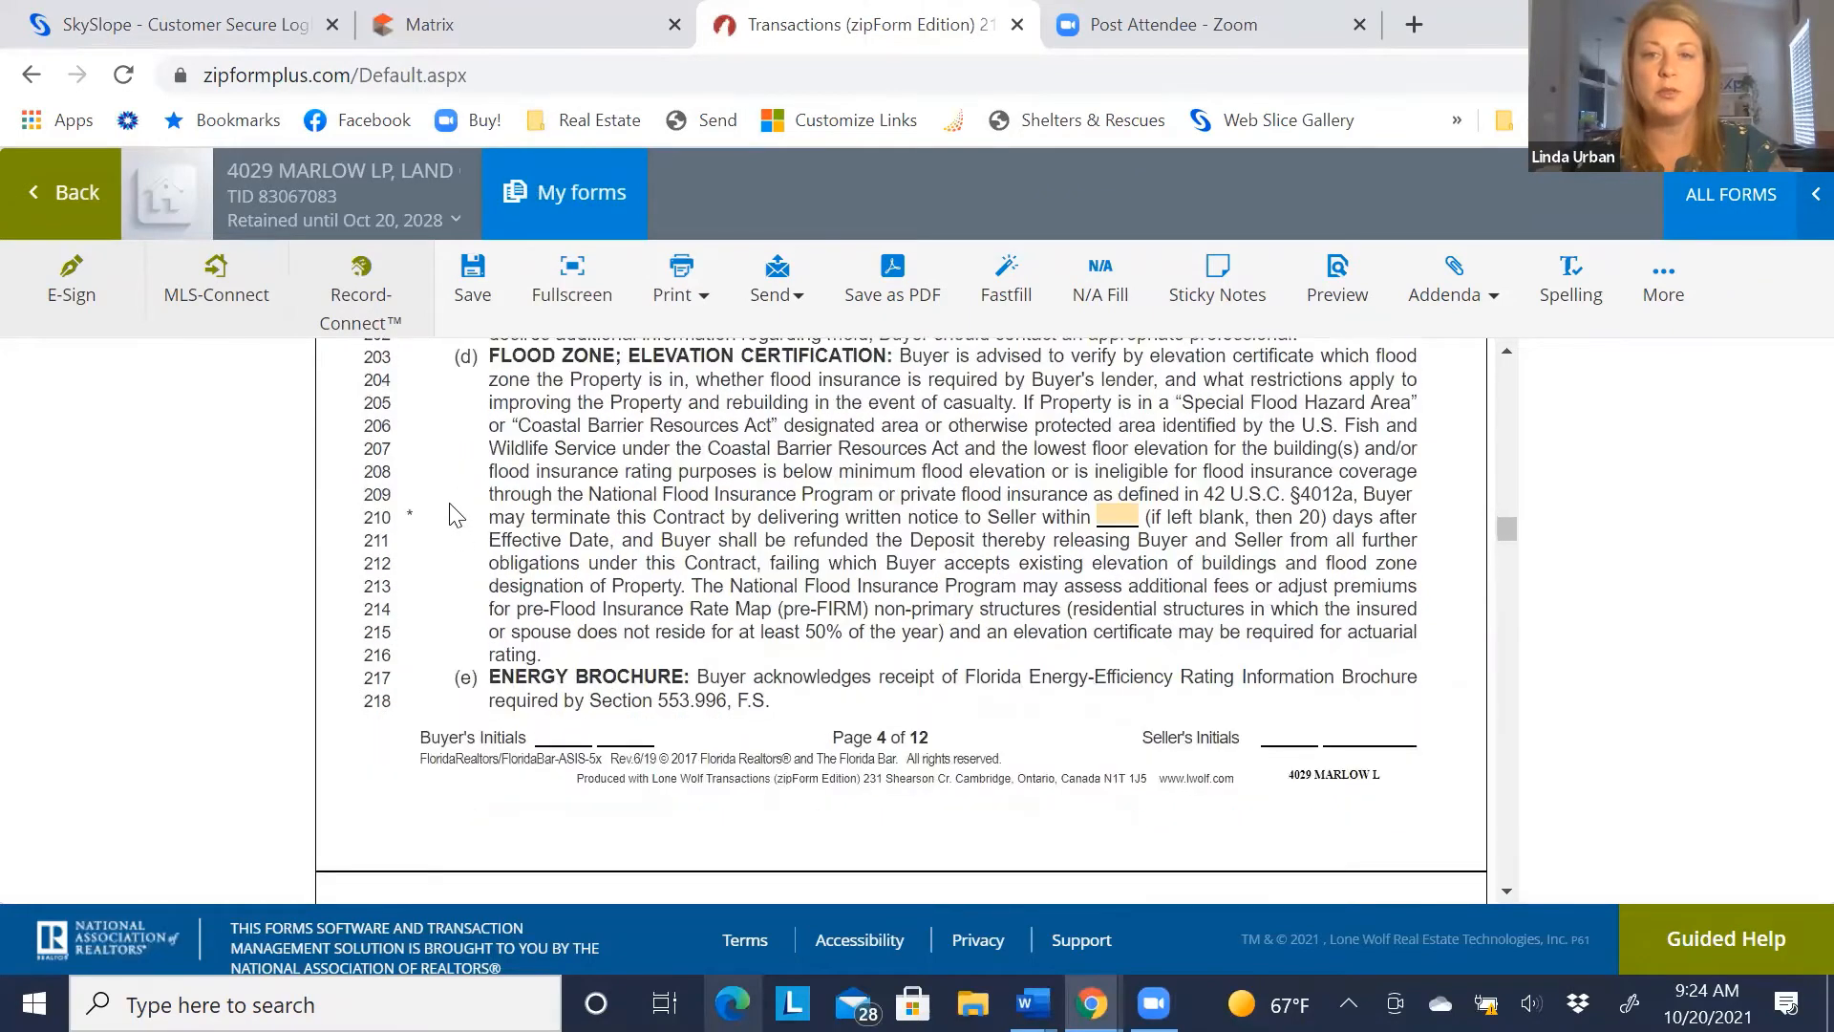
click(1114, 516)
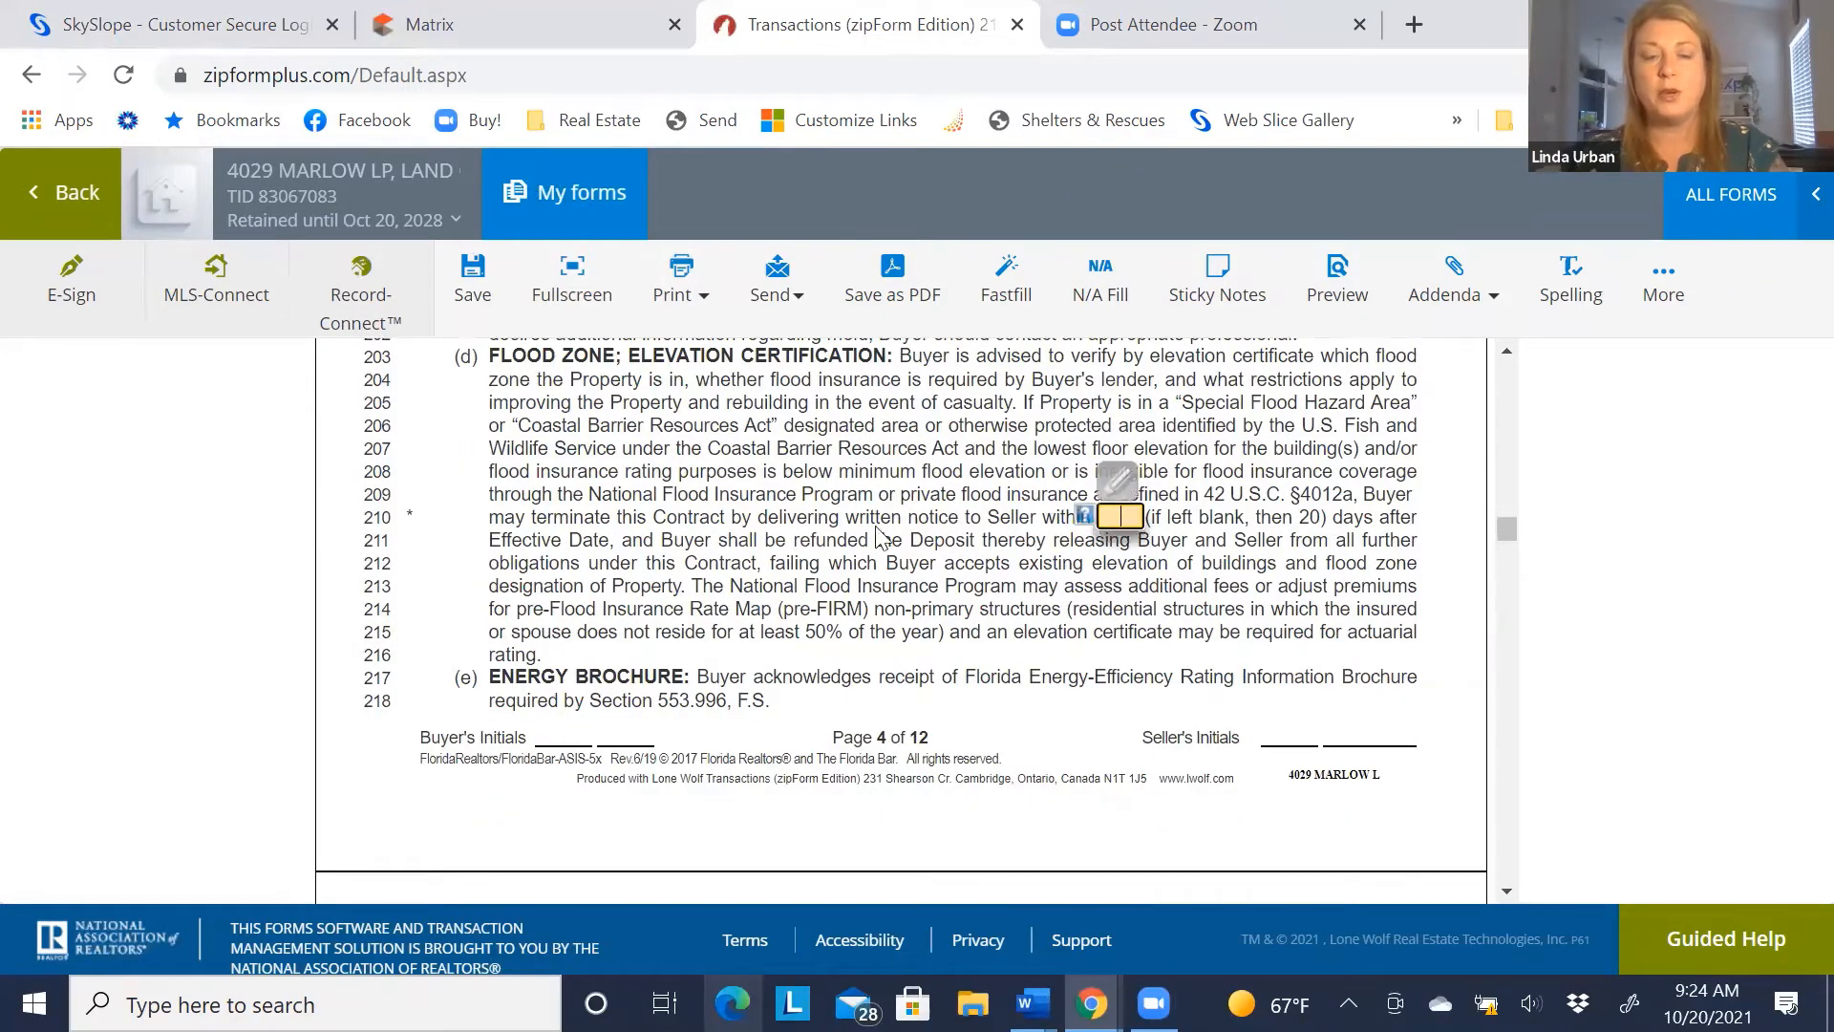
text(20)
click(792, 570)
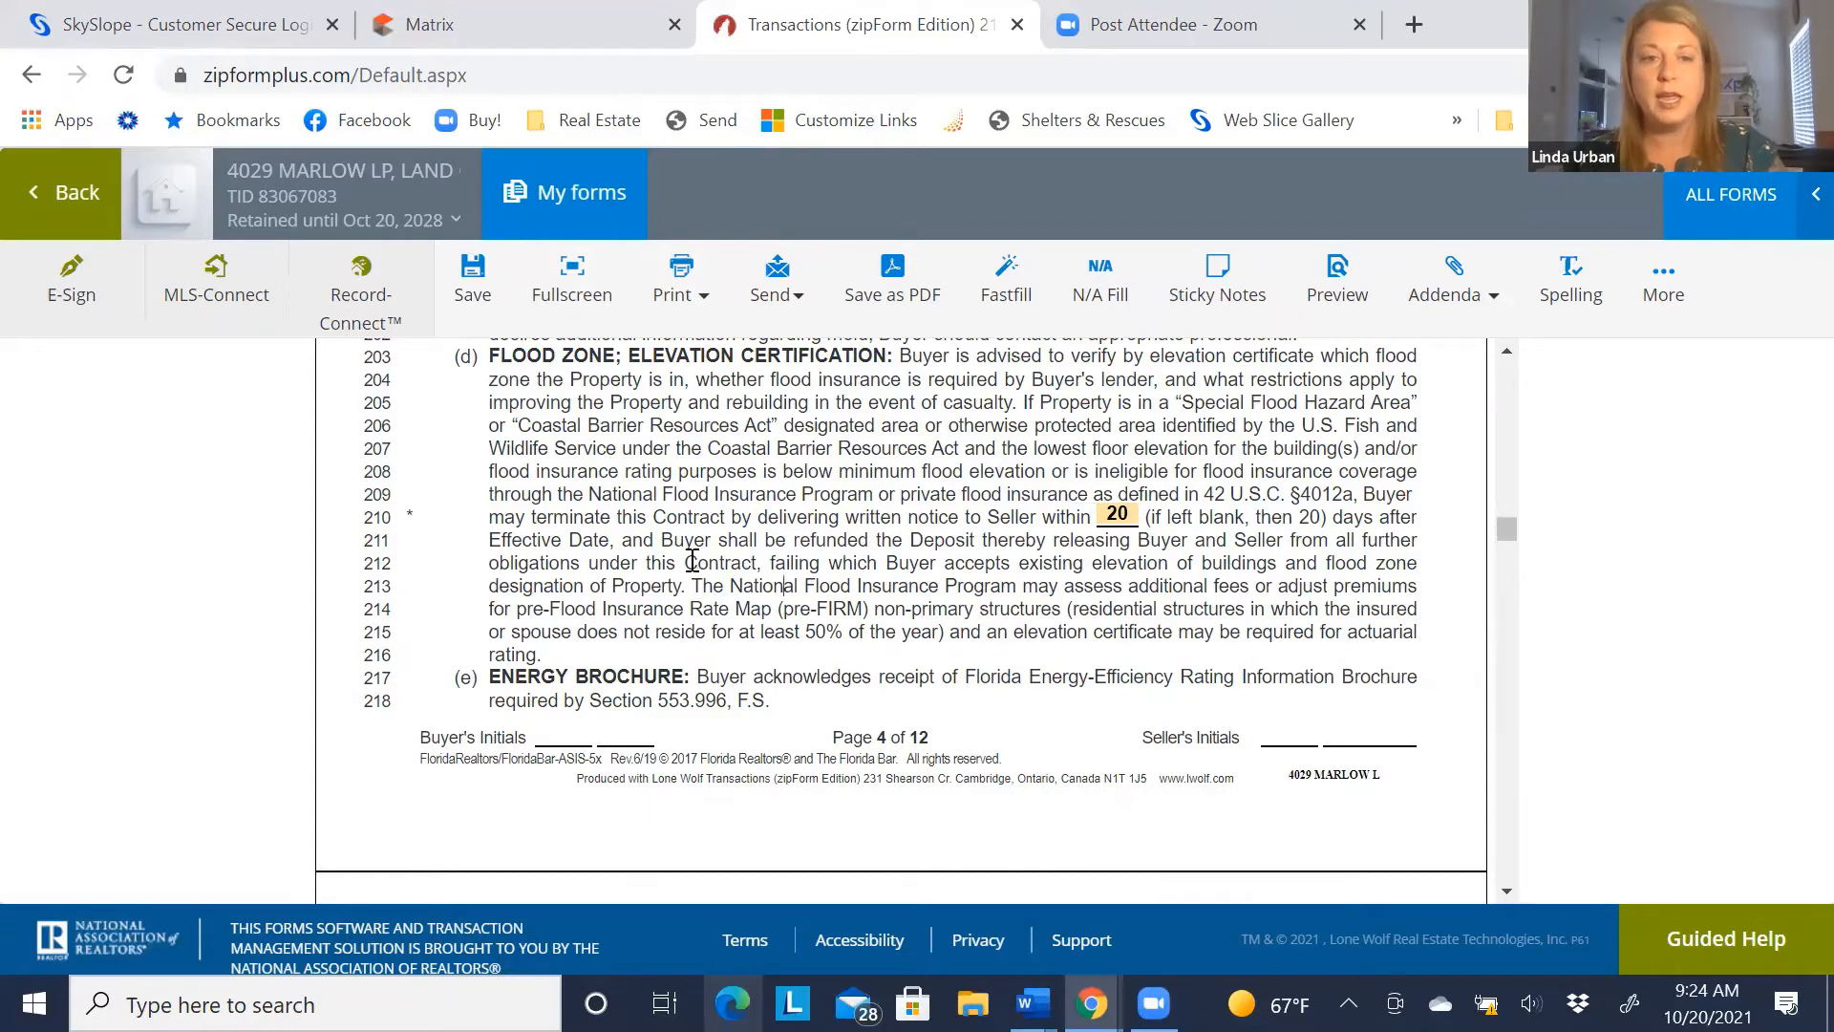
scroll(693, 561, down, 5)
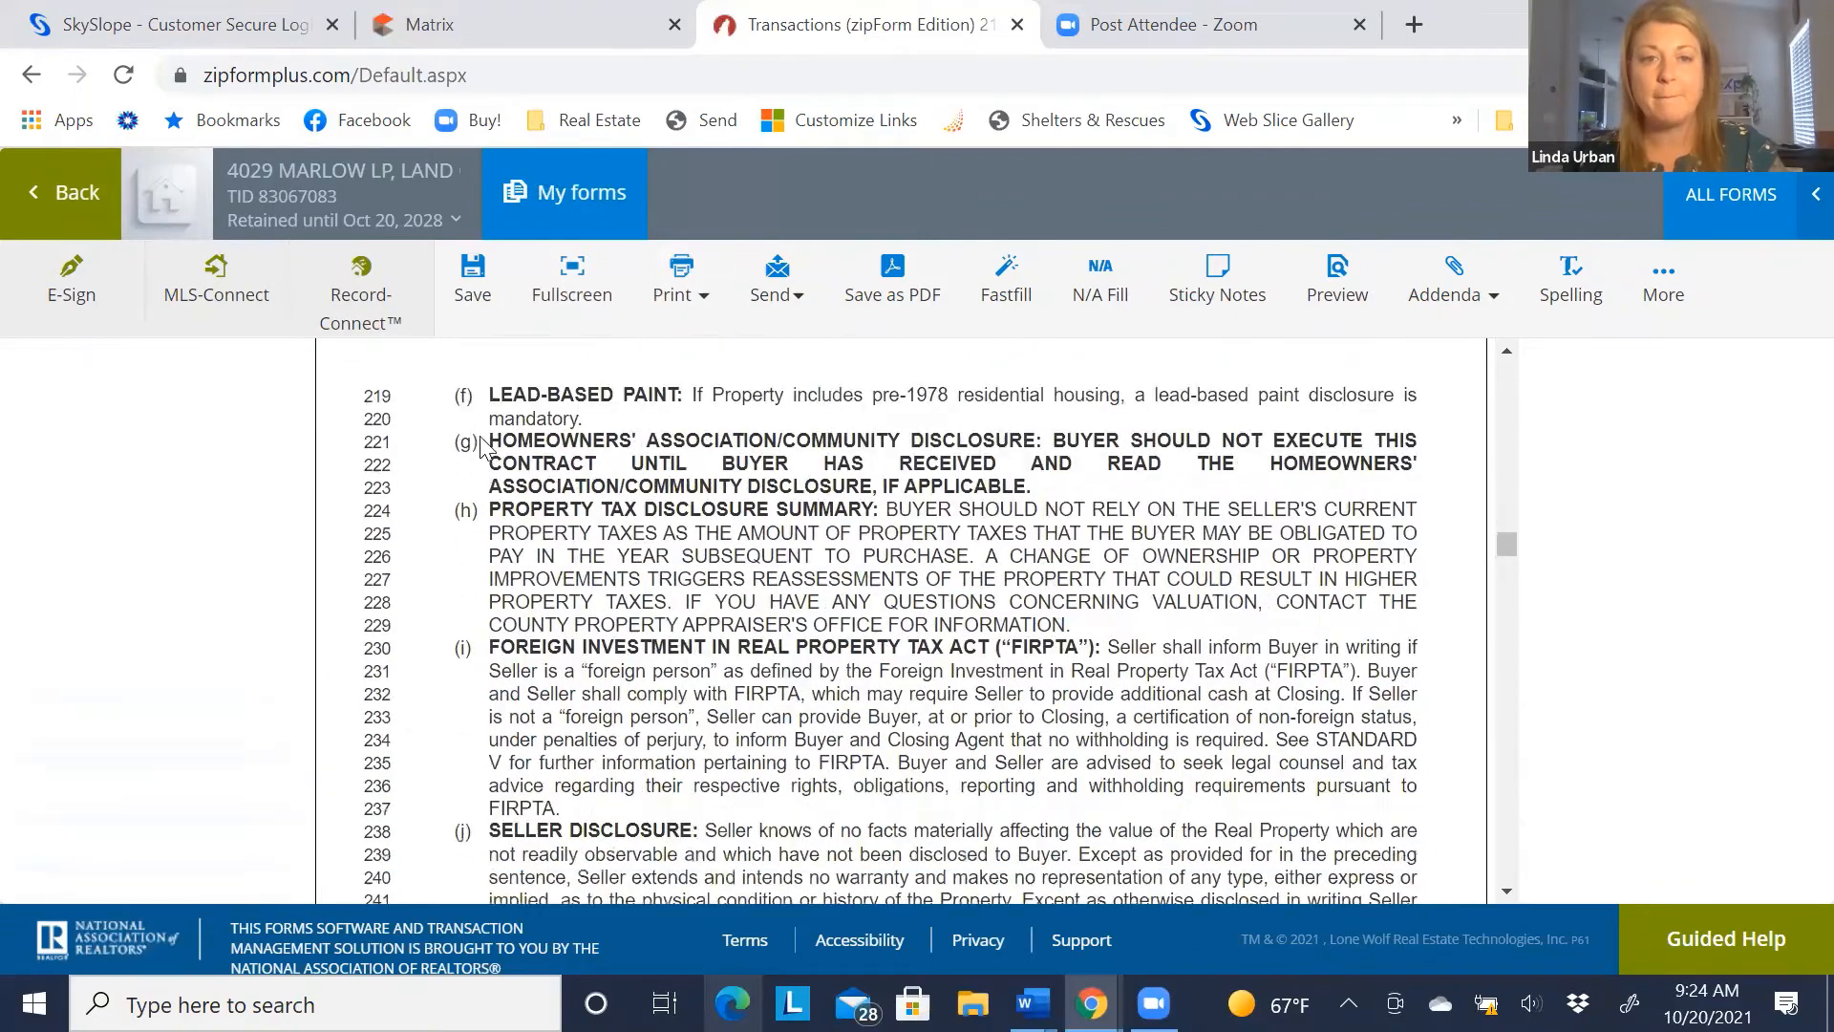
scroll(480, 444, down, 5)
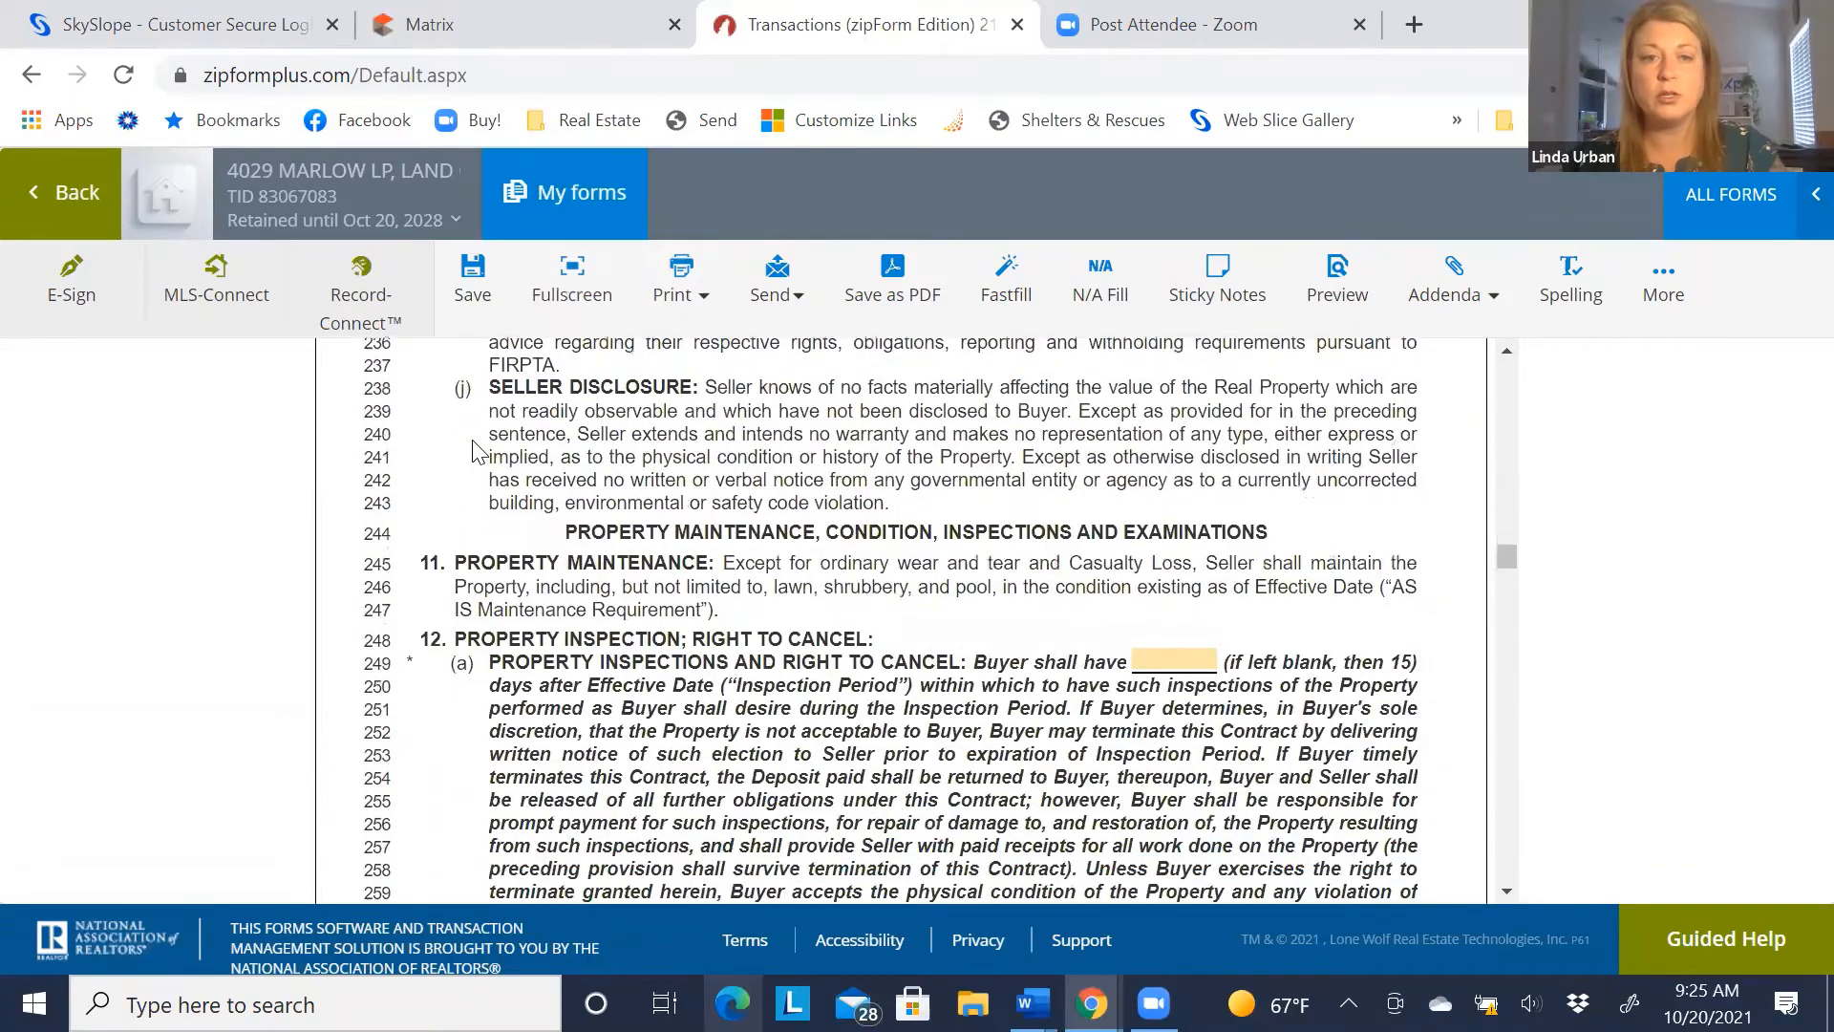
scroll(475, 451, down, 2)
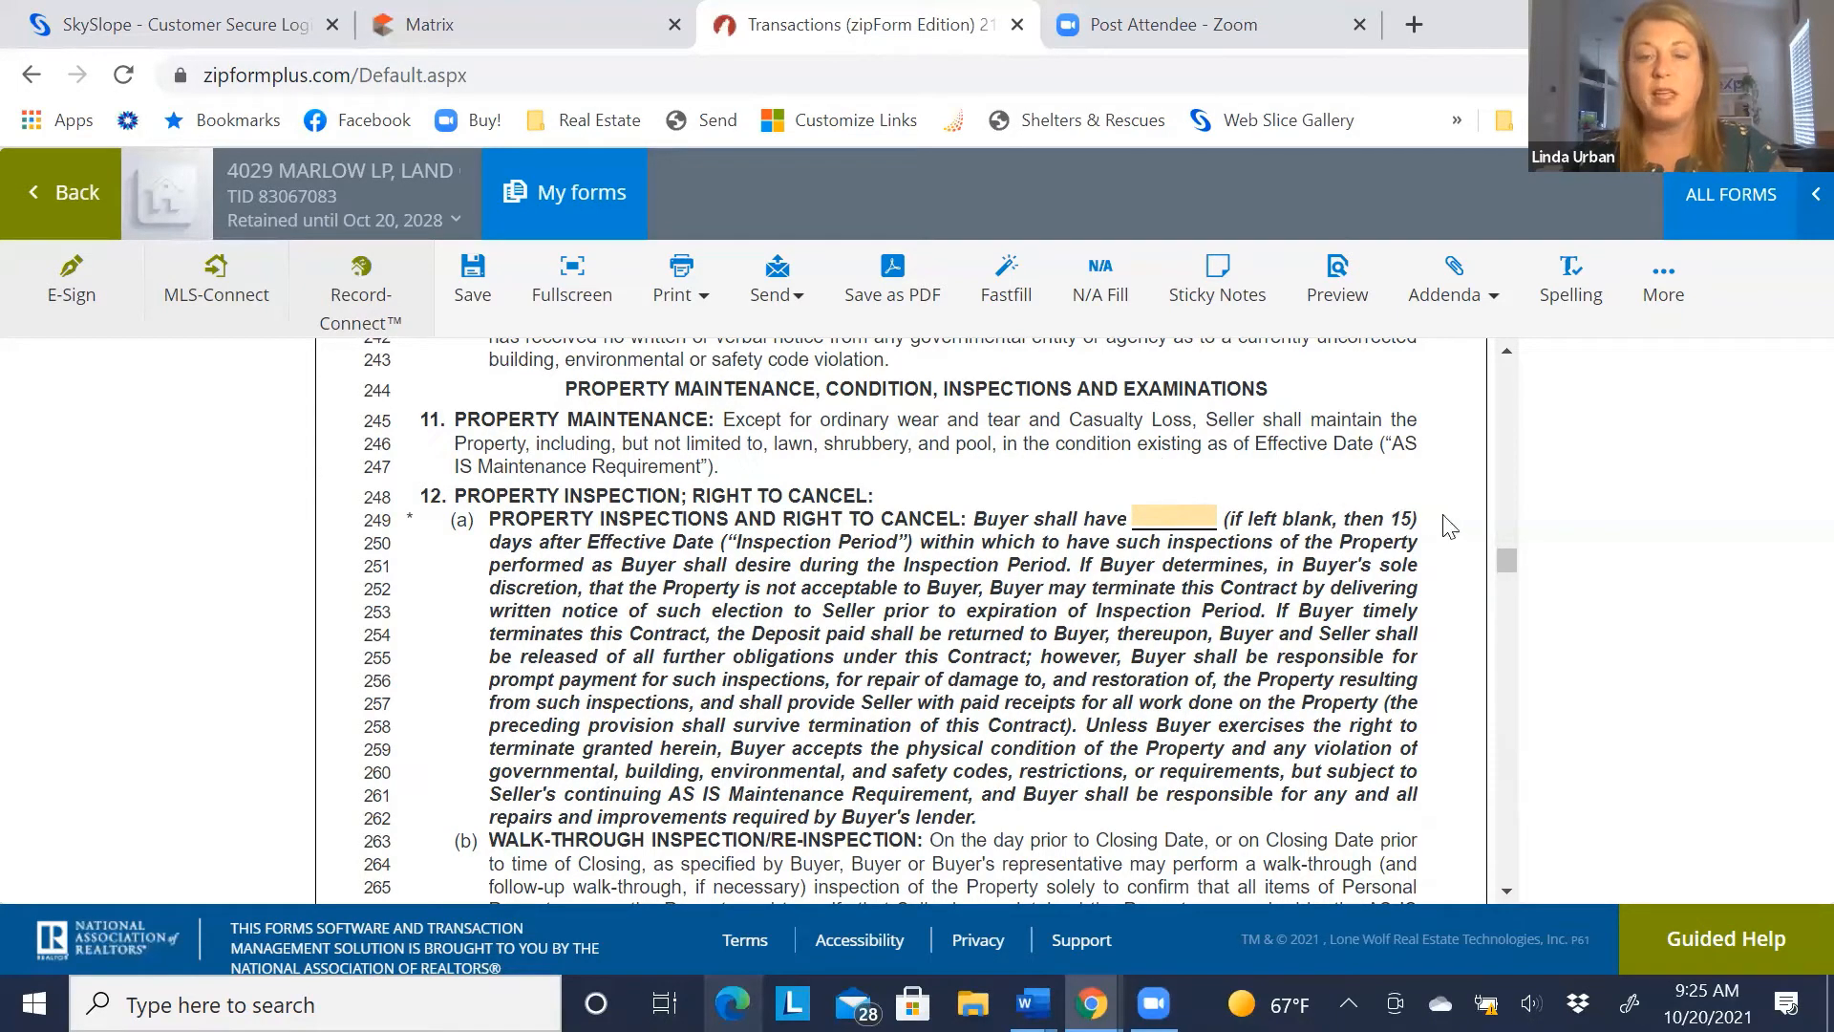
Enter 10 days as the Inspection Period on line 249 in paragraph 12(a)
click(1165, 514)
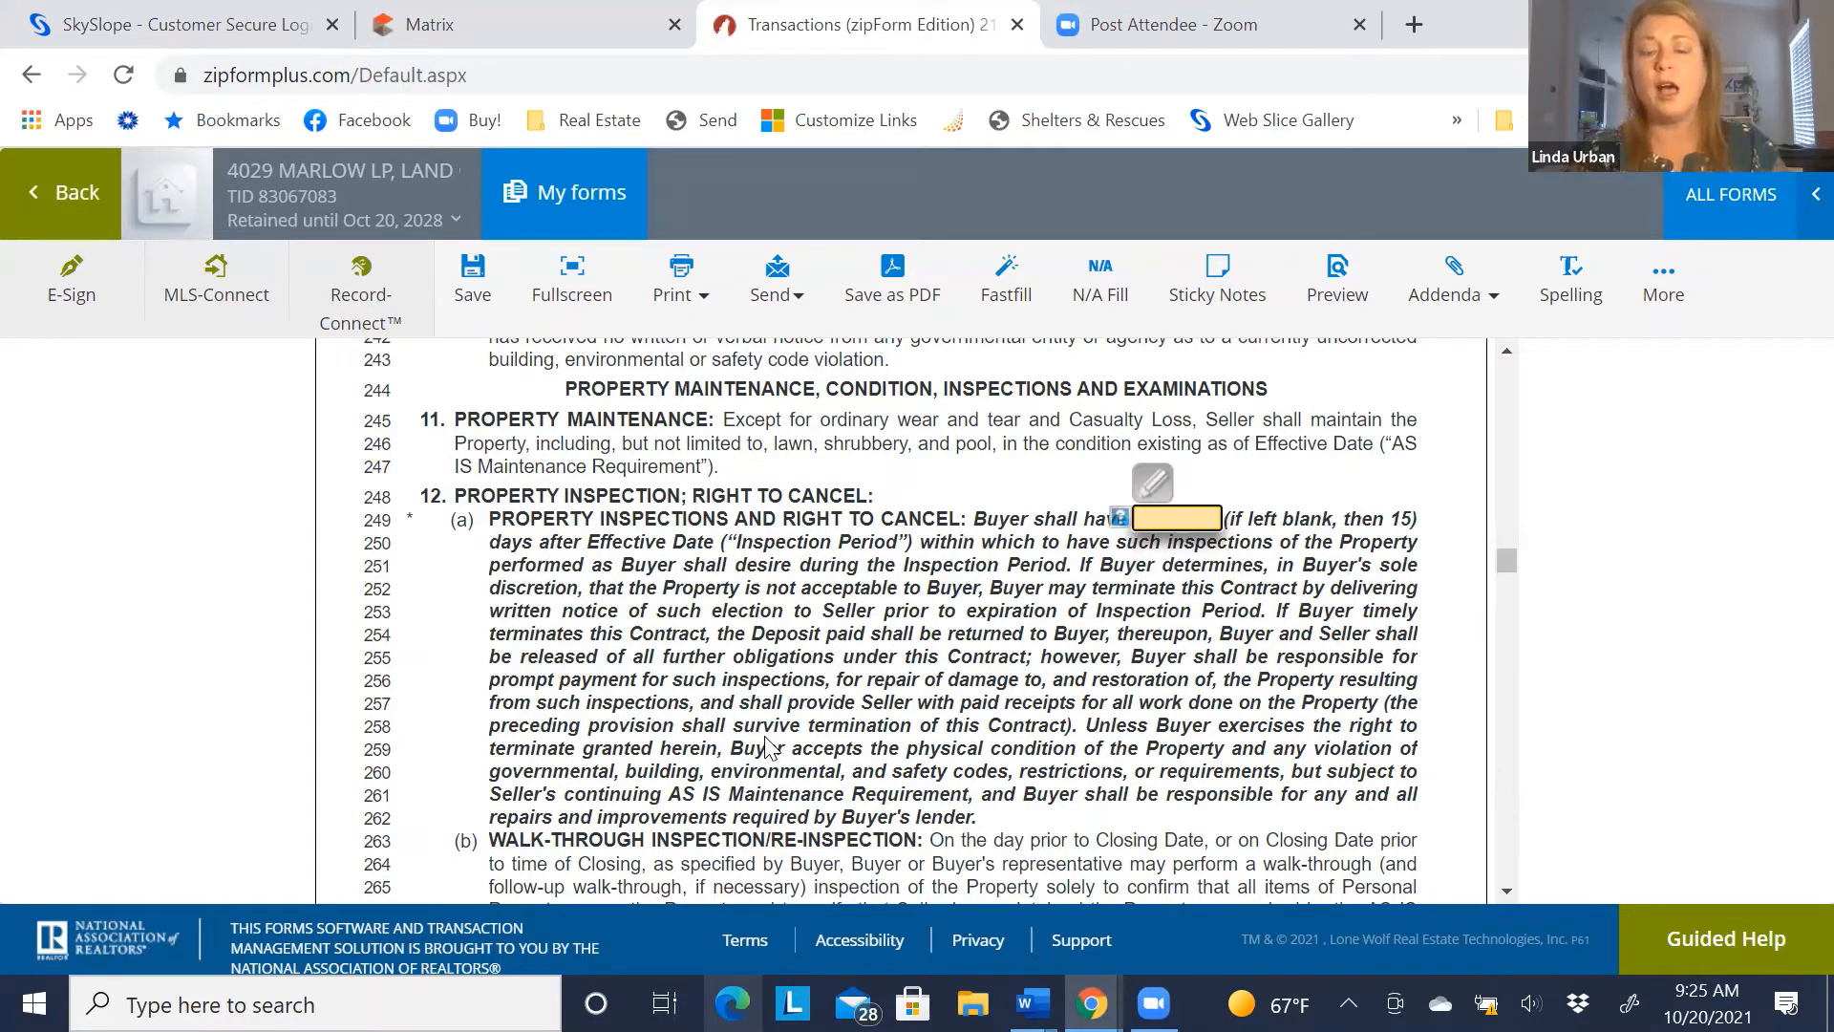
text(10)
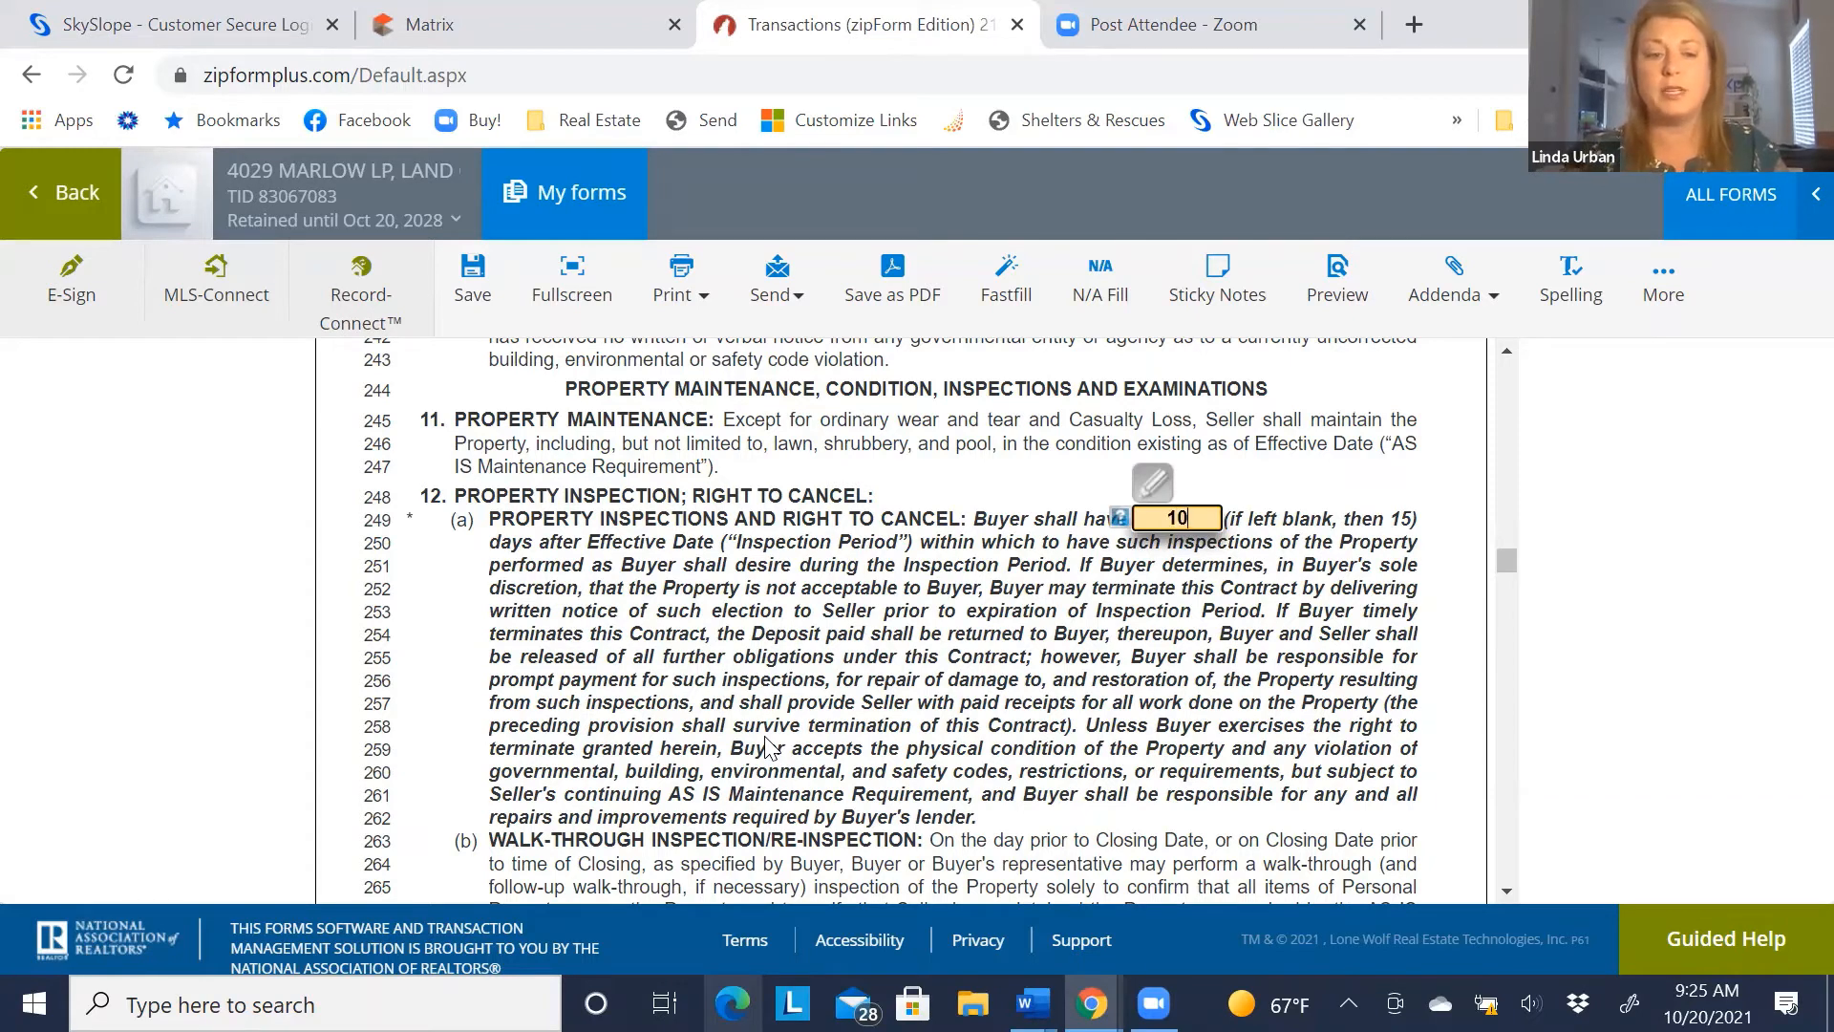
click(754, 789)
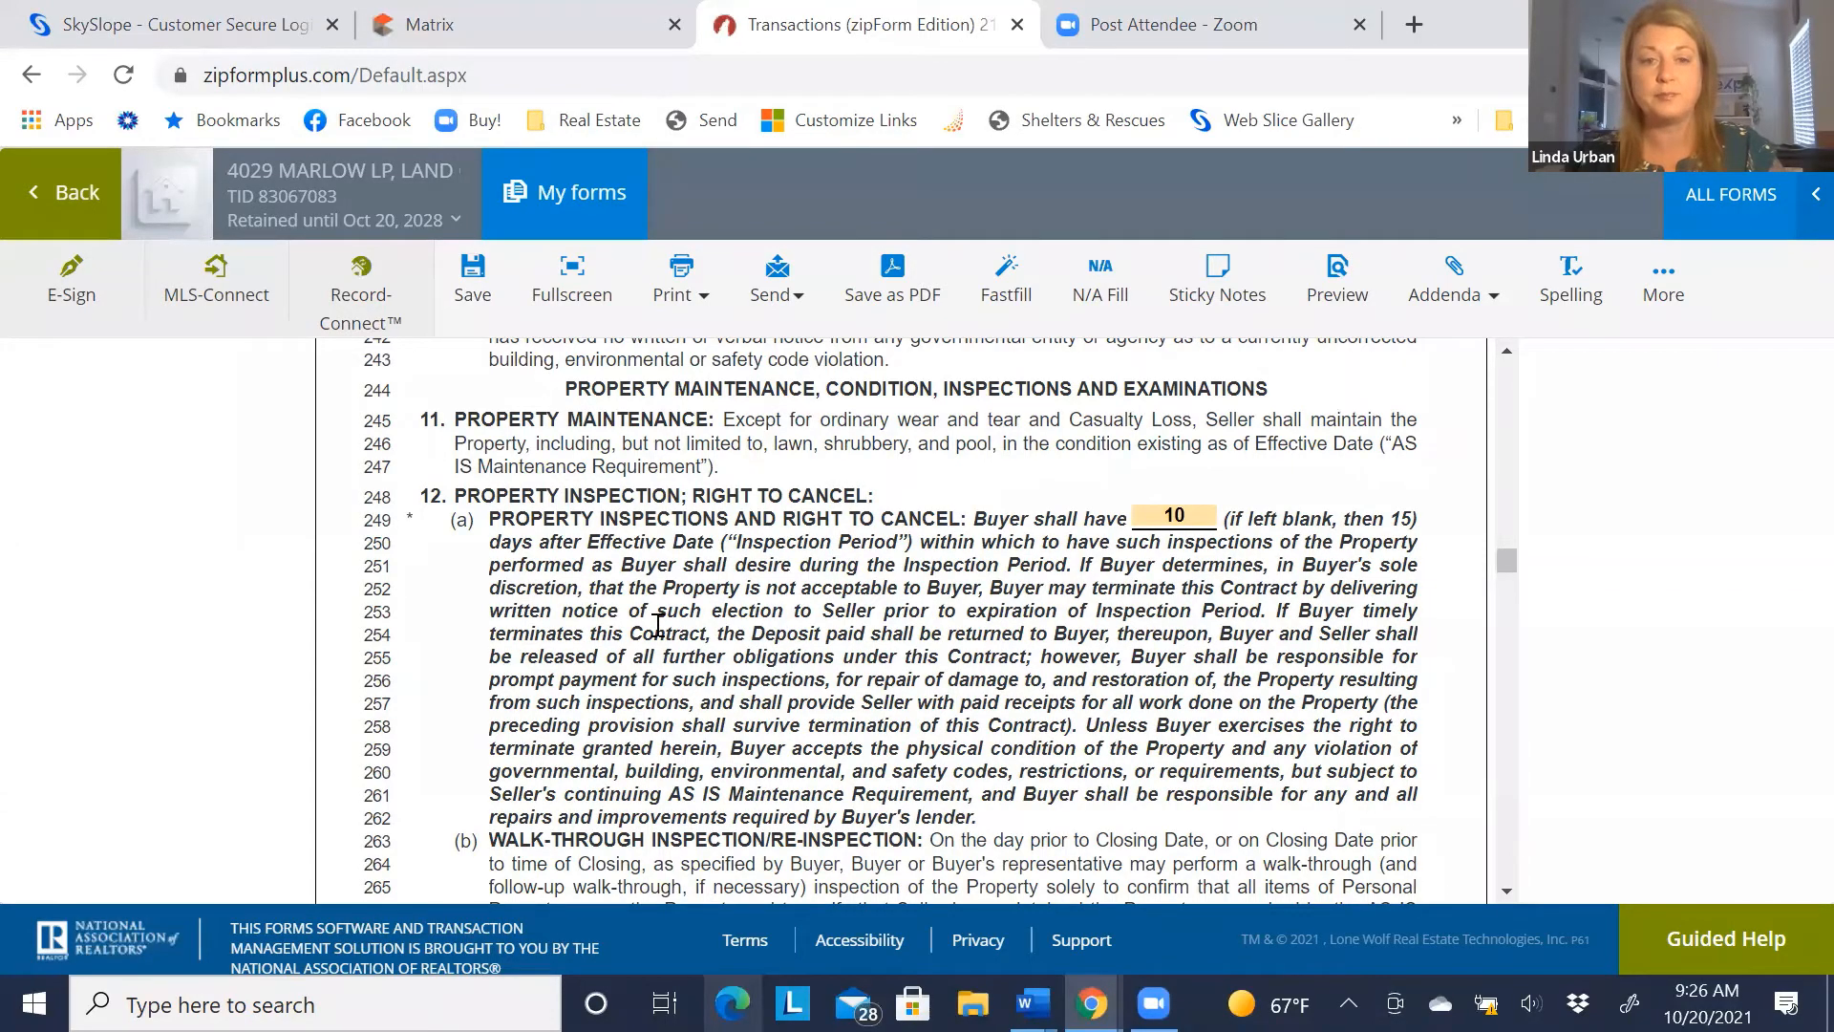
scroll(631, 616, down, 9)
scroll(627, 610, down, 15)
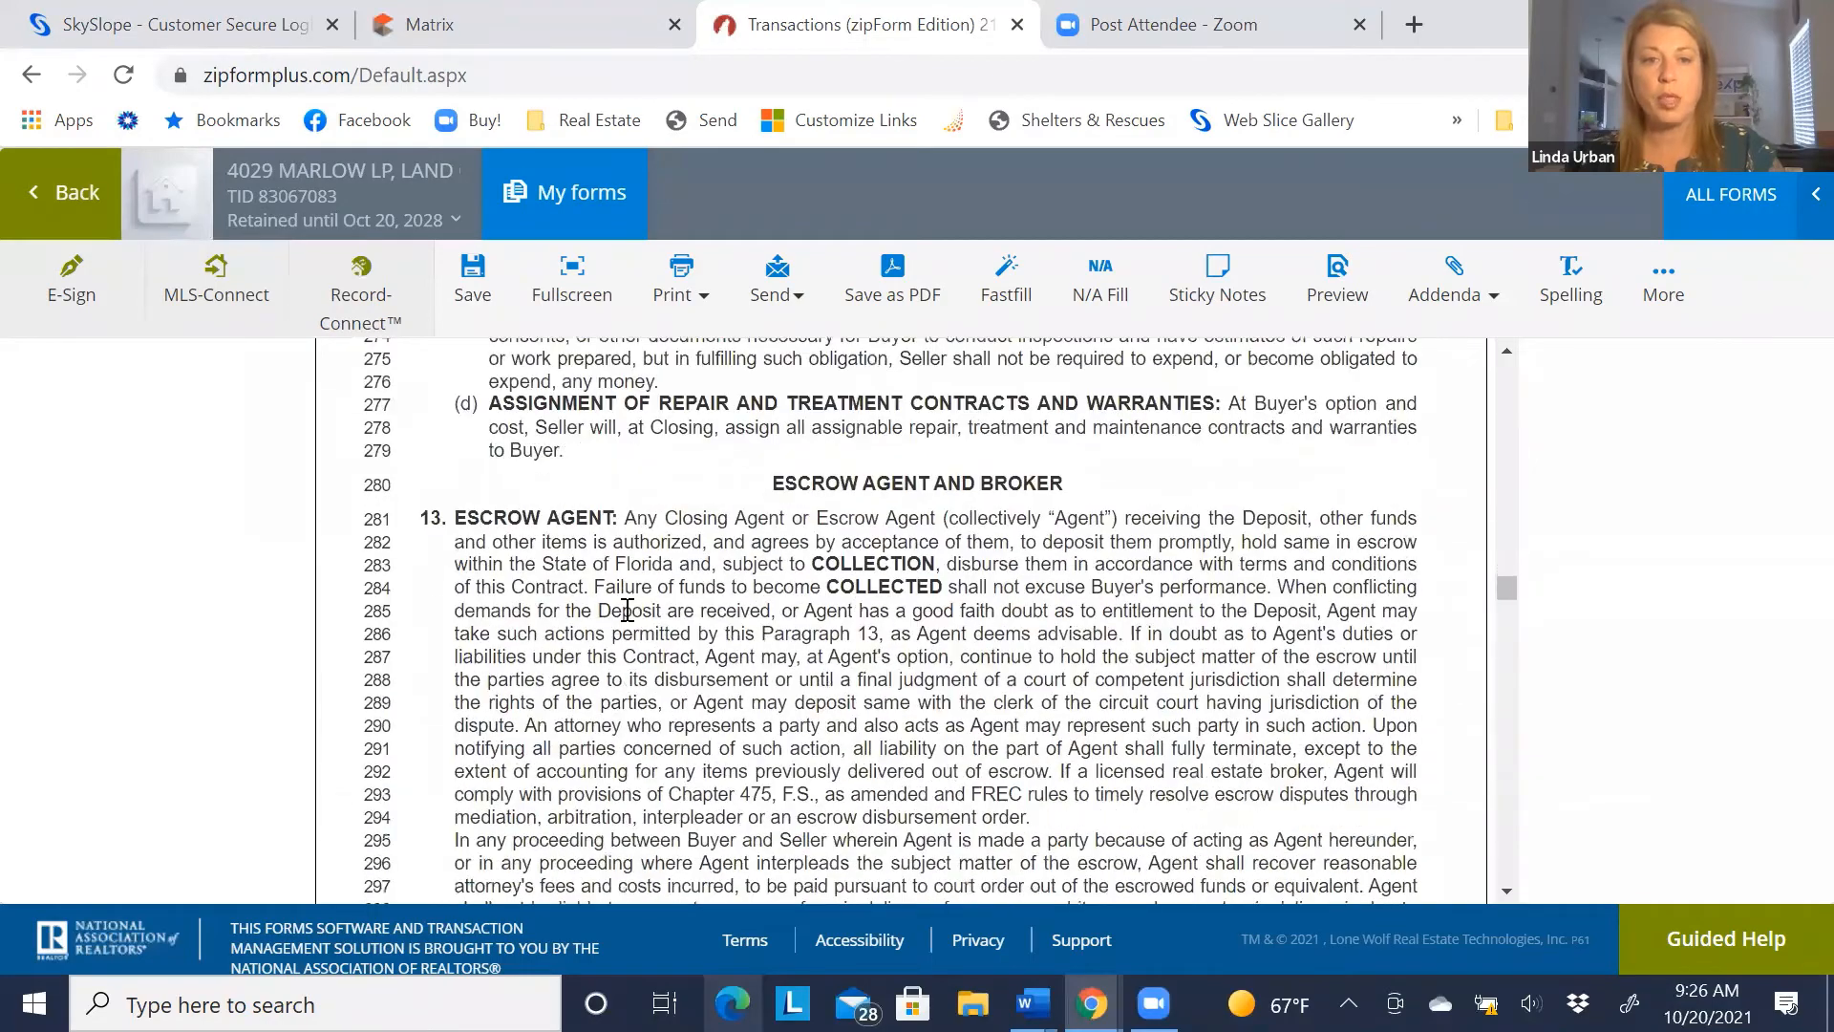
scroll(627, 609, down, 7)
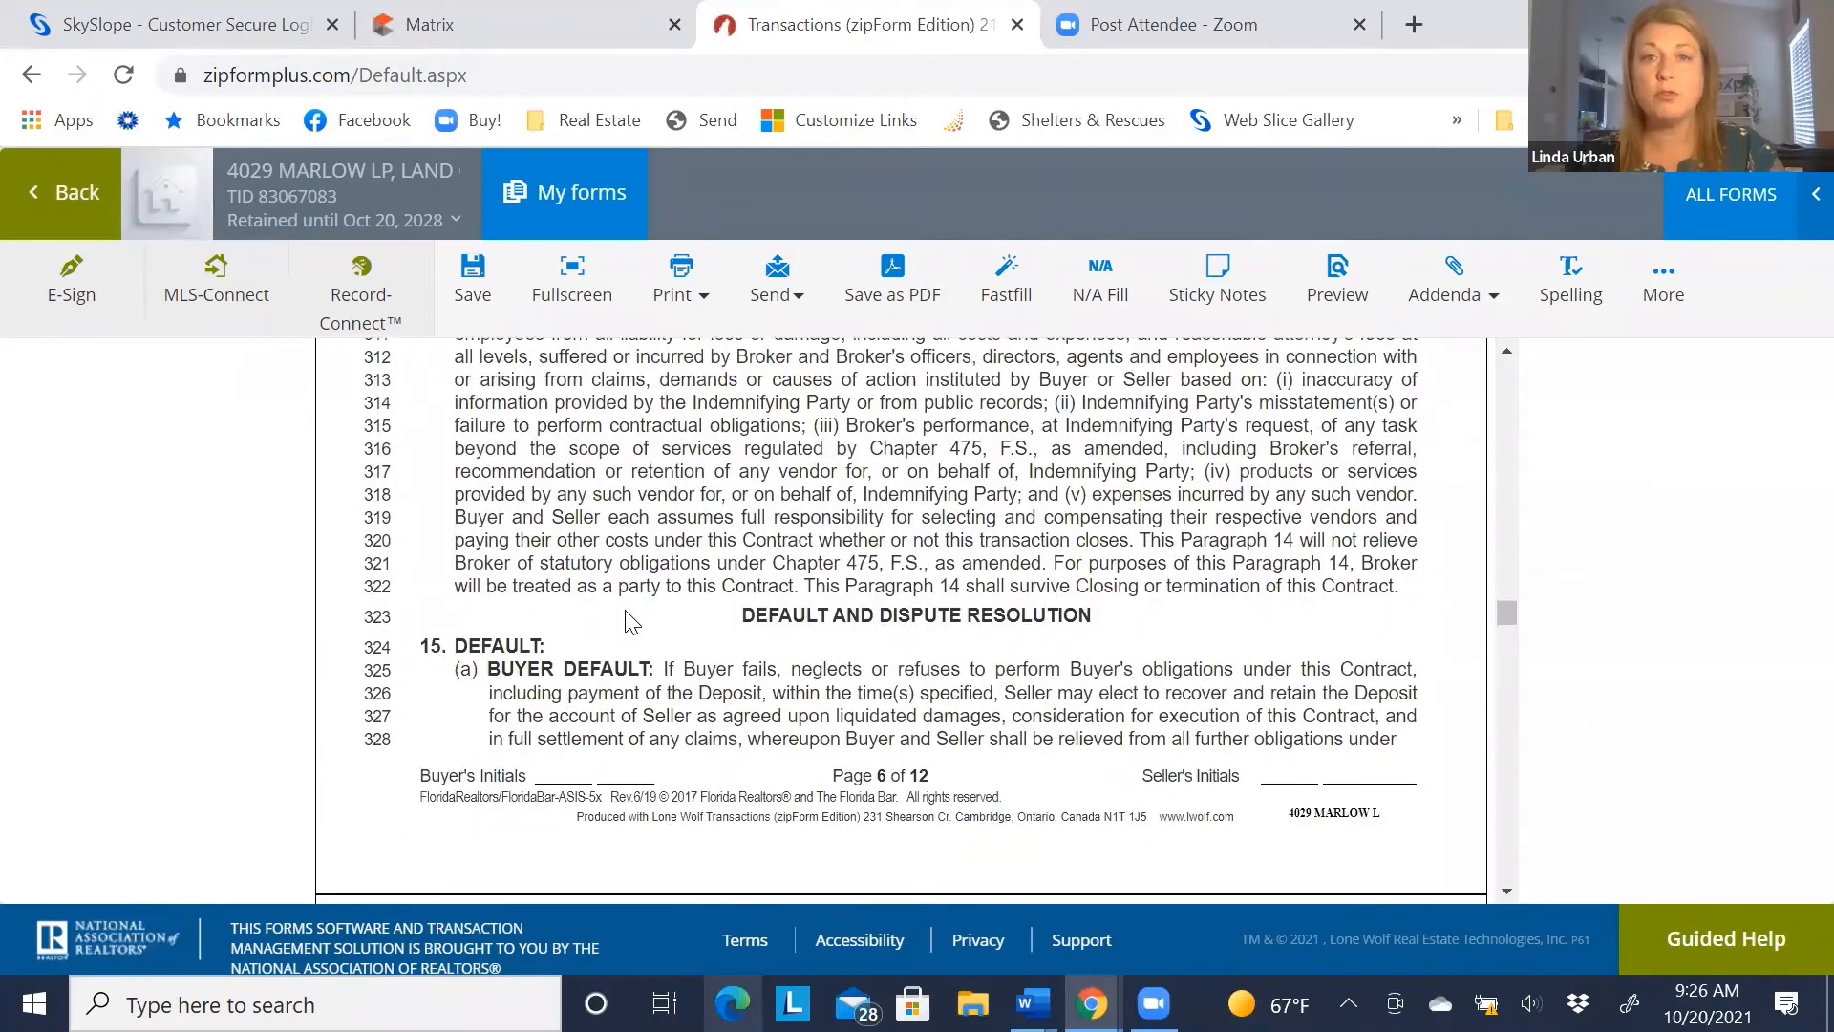
scroll(630, 621, down, 10)
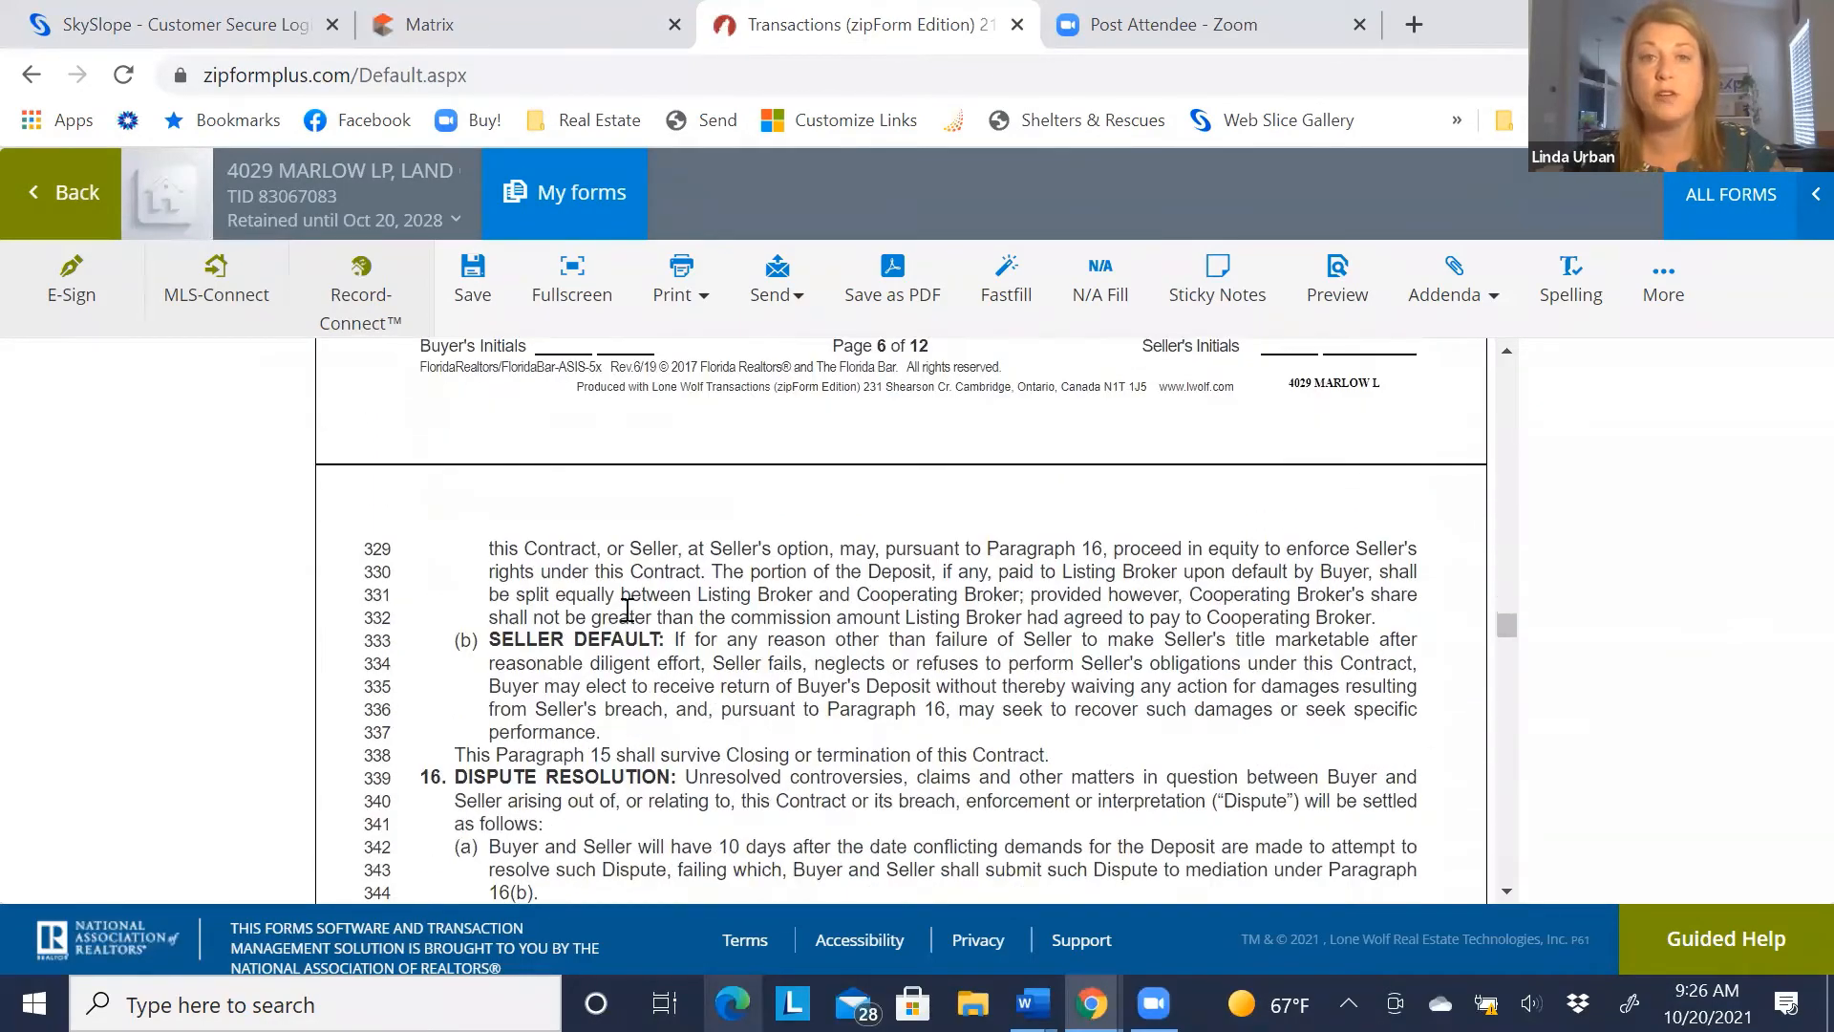
scroll(631, 621, down, 12)
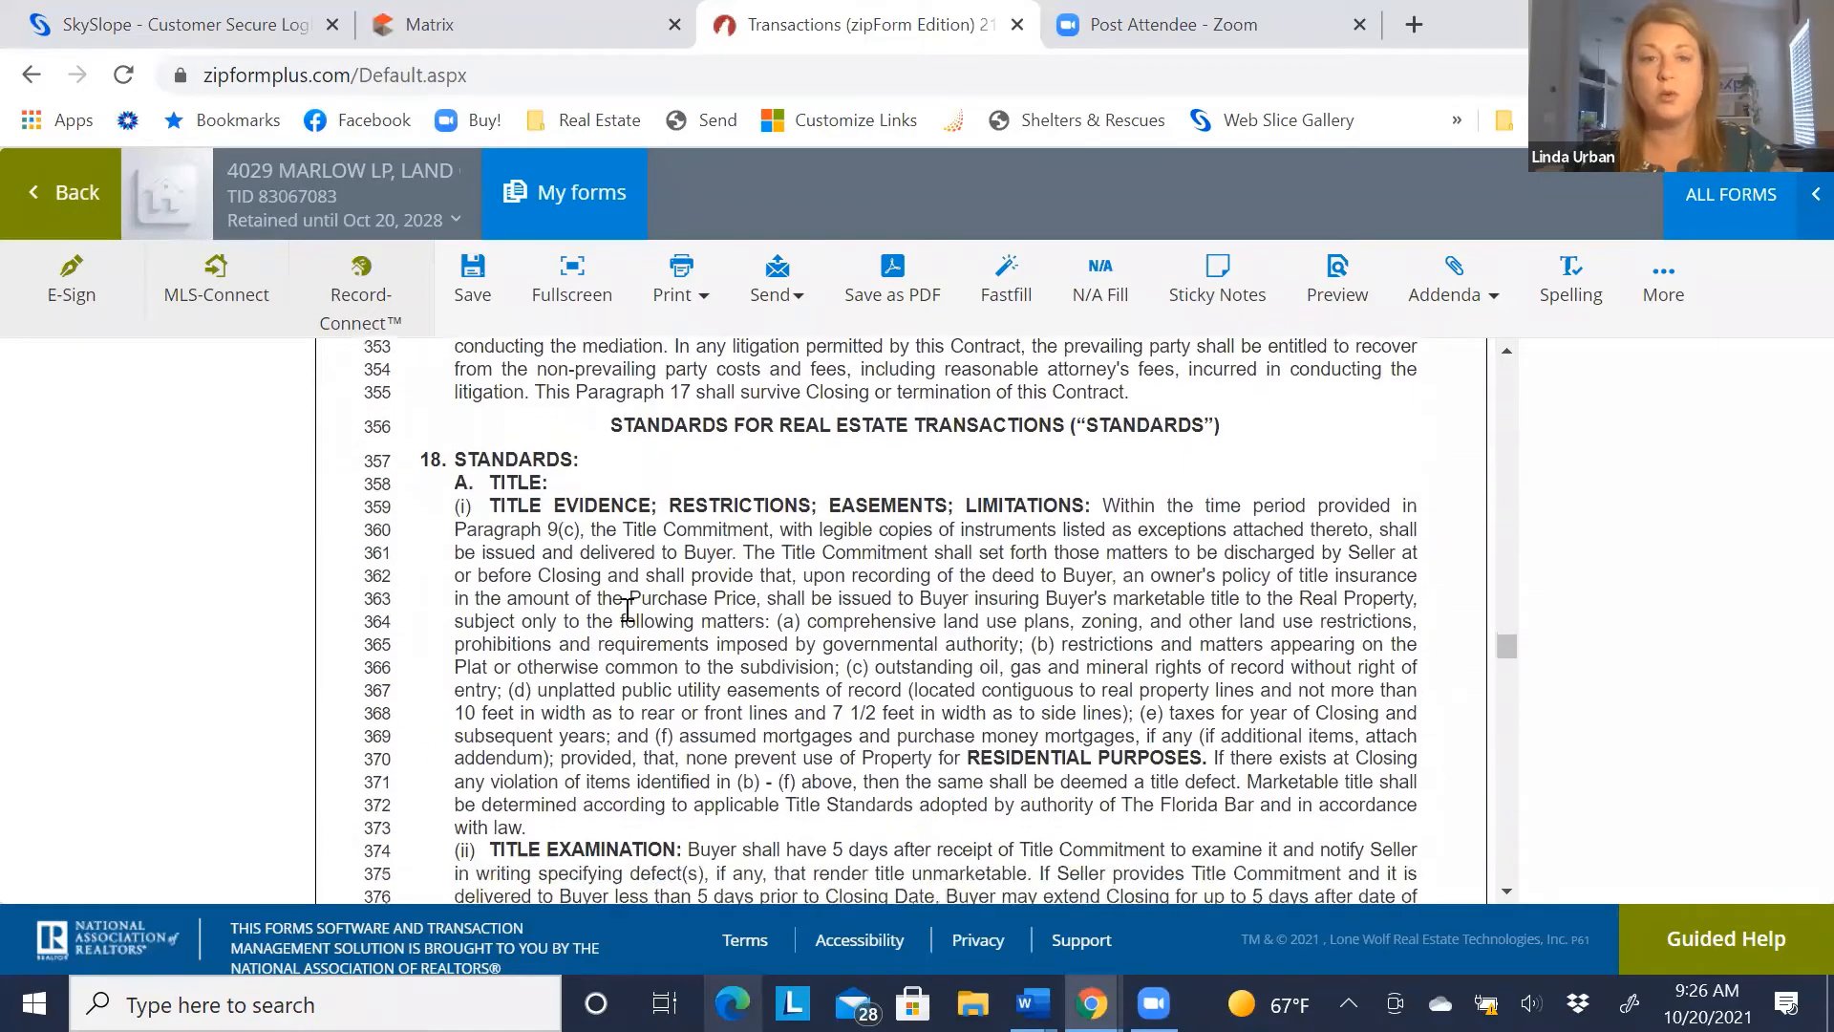
scroll(627, 619, down, 12)
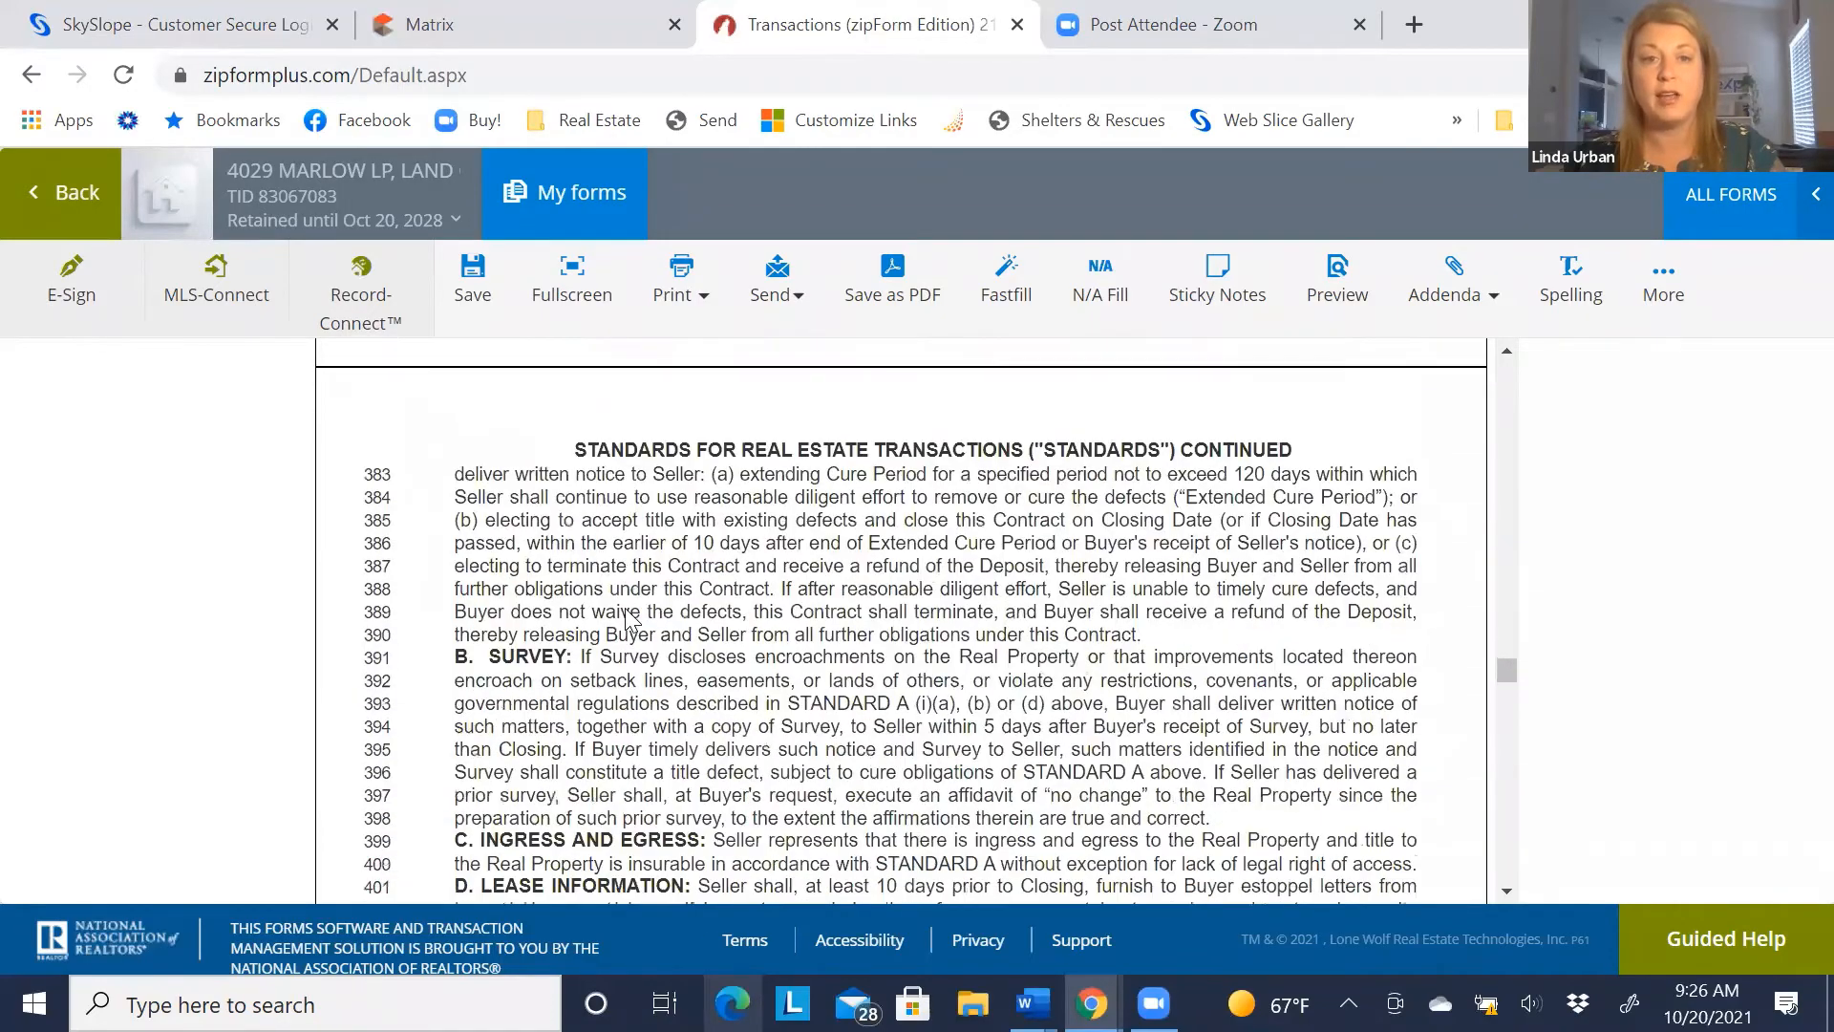
scroll(627, 619, down, 12)
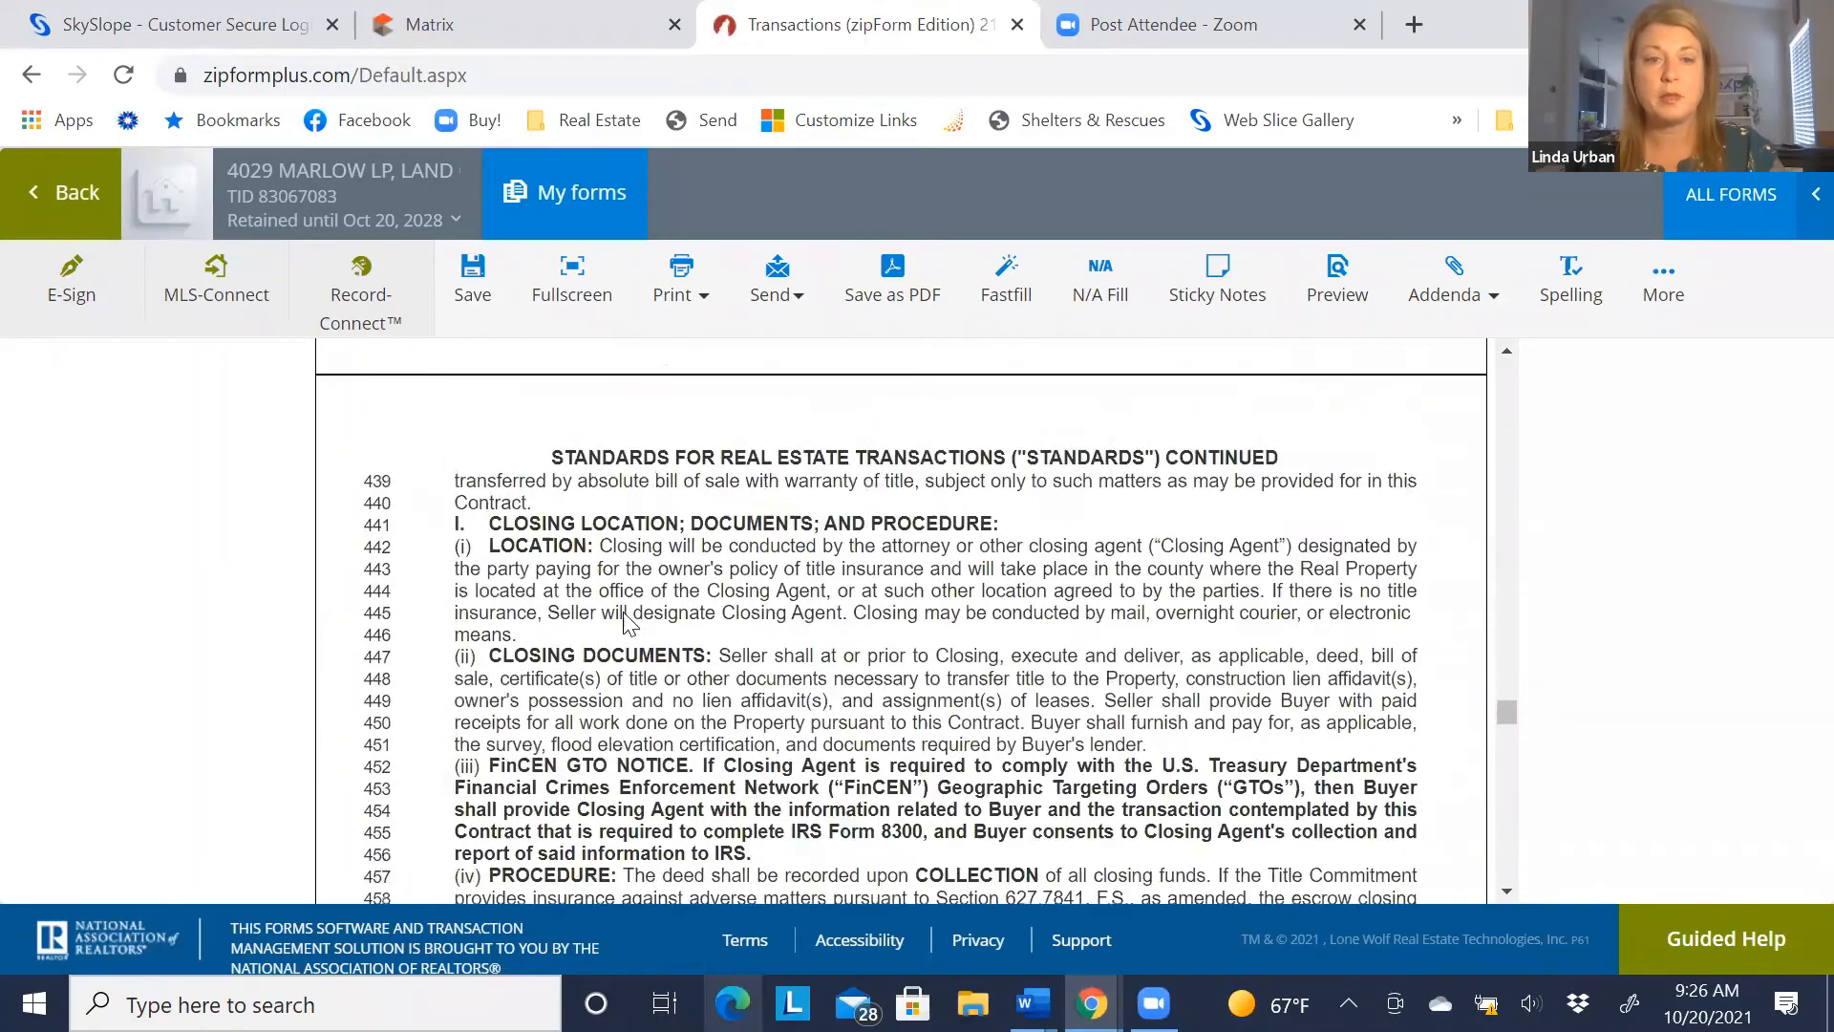
scroll(625, 612, down, 12)
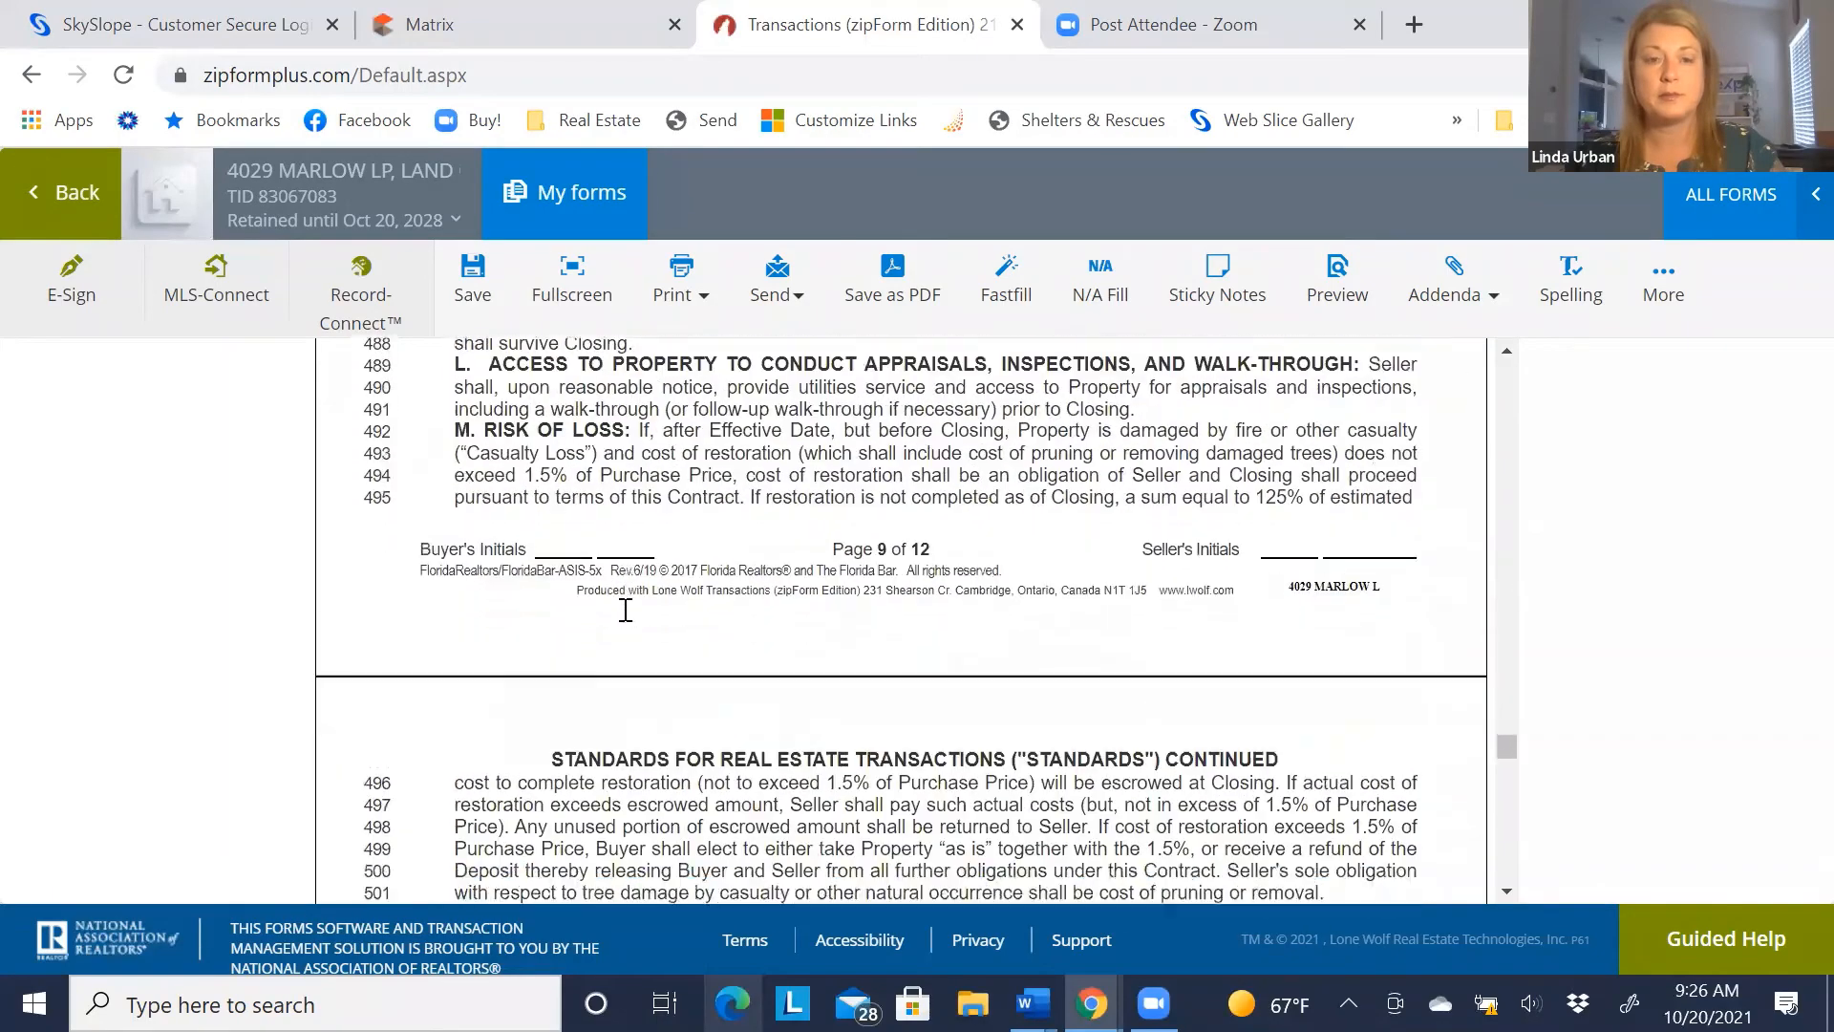
scroll(625, 609, down, 12)
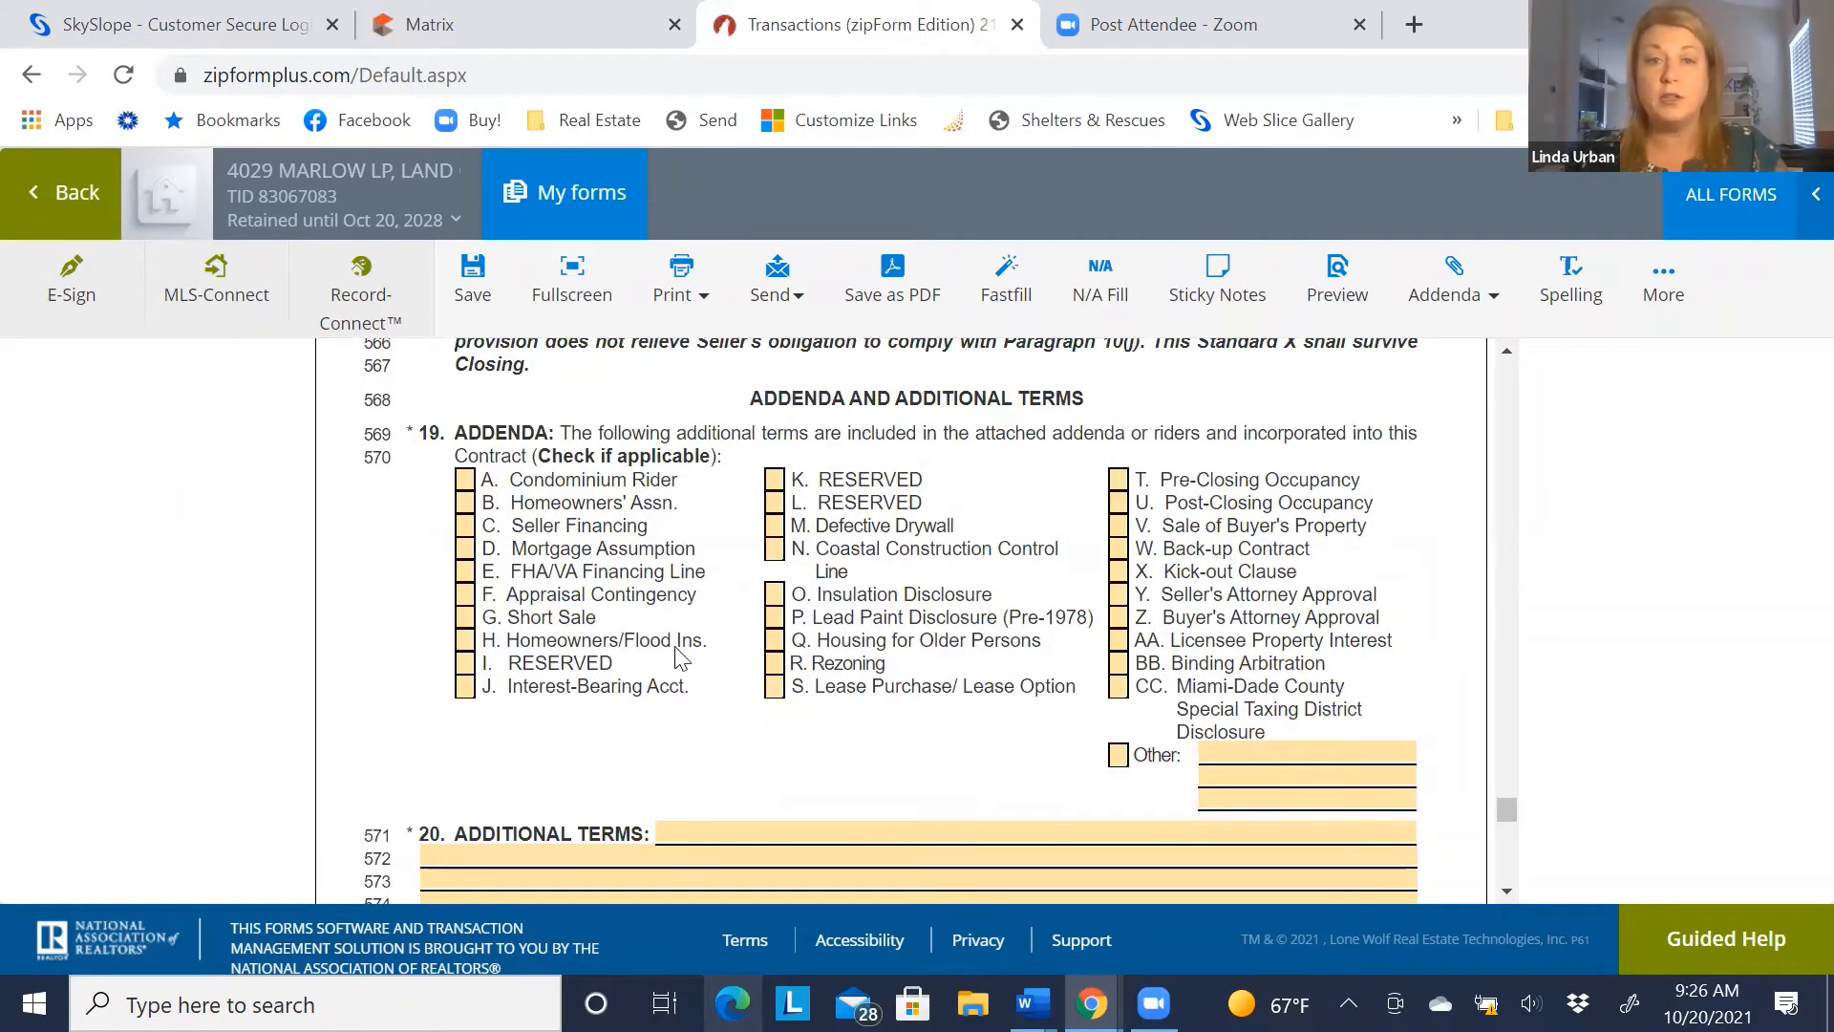
Check the Homeowners' Assn. addendum box in paragraph 19 and open the Additional Terms box
click(464, 503)
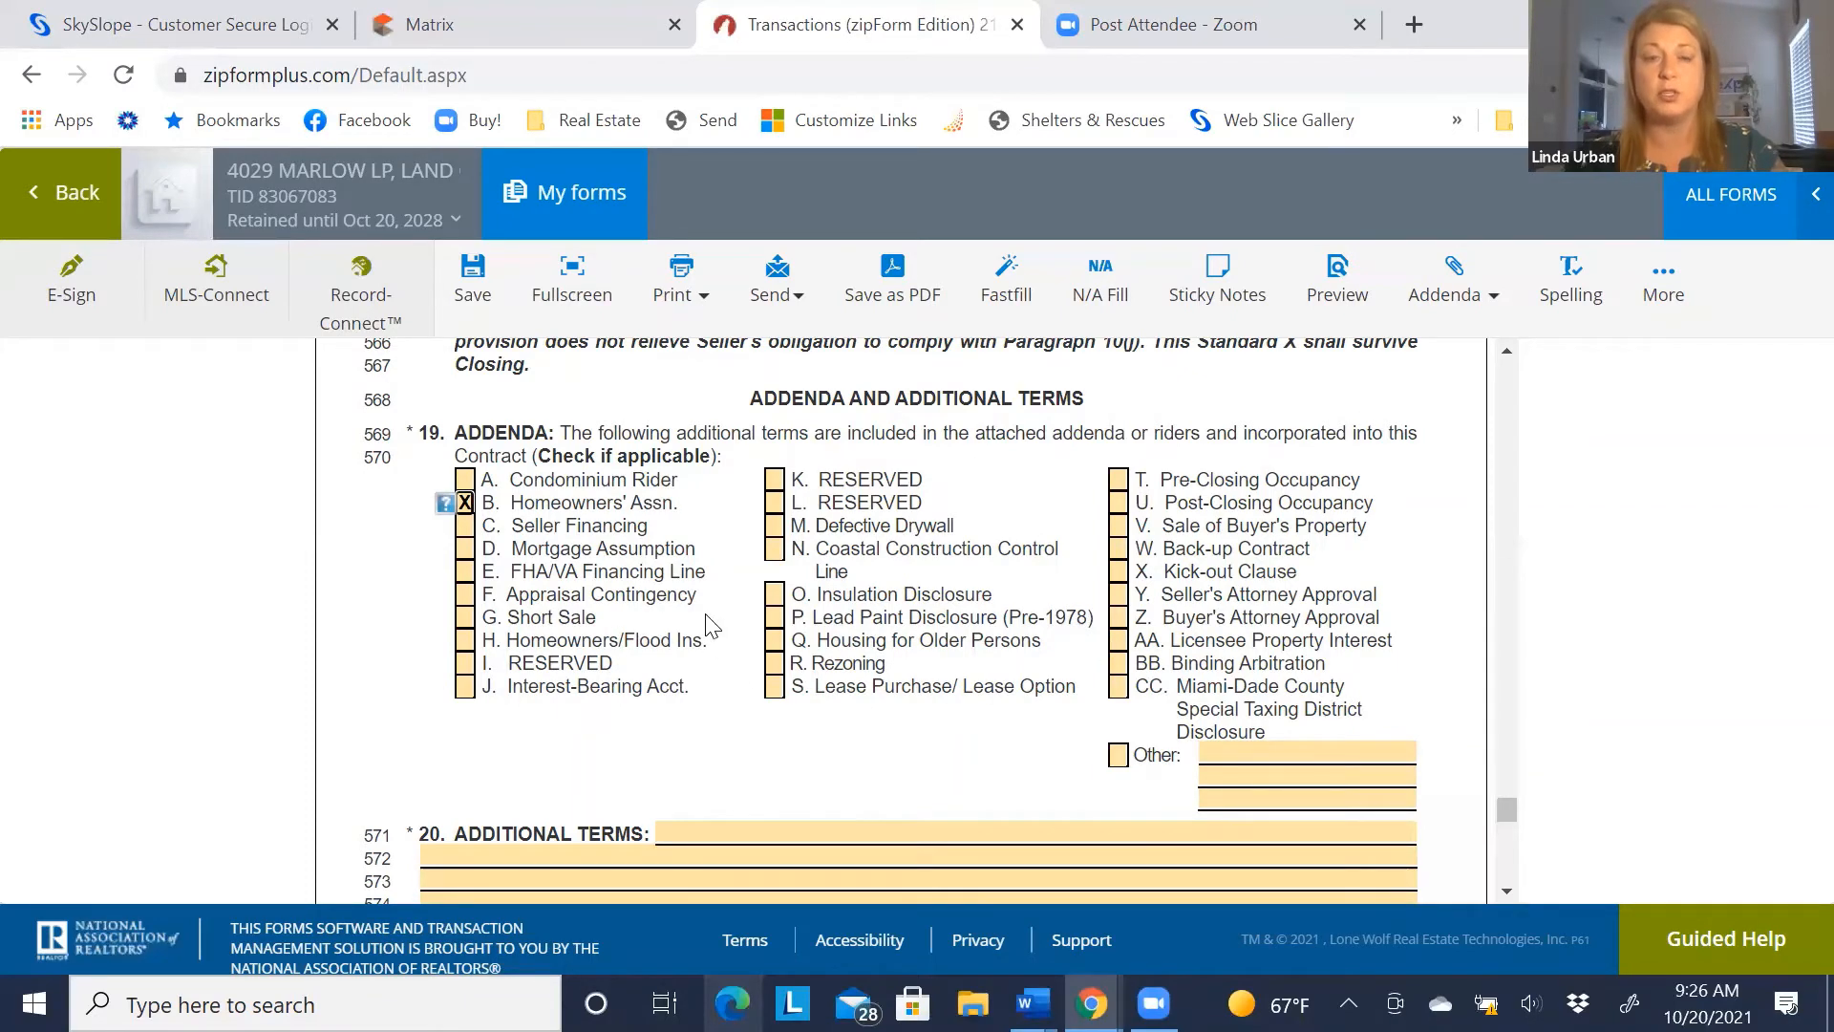
scroll(717, 626, down, 3)
click(721, 546)
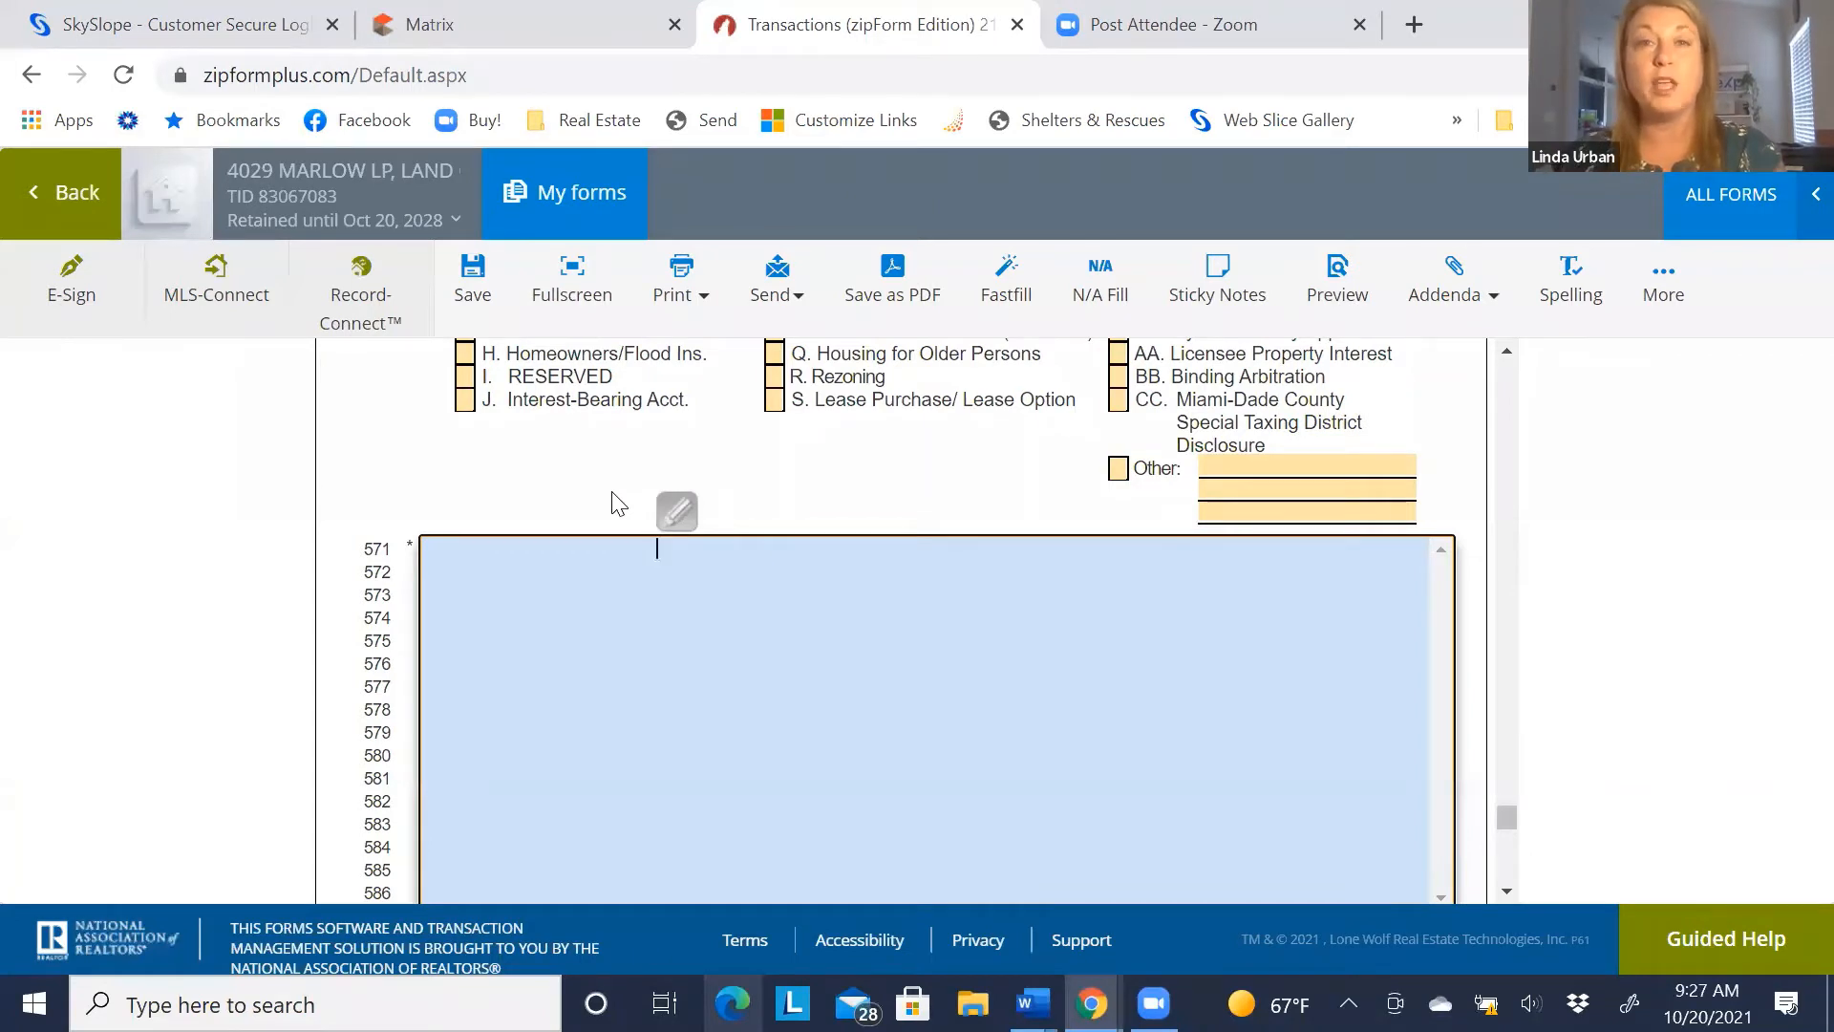
Write 'Seller will pay 3% towards buyers closing costs and pre-paids.' as the Additional Terms
text(Seller)
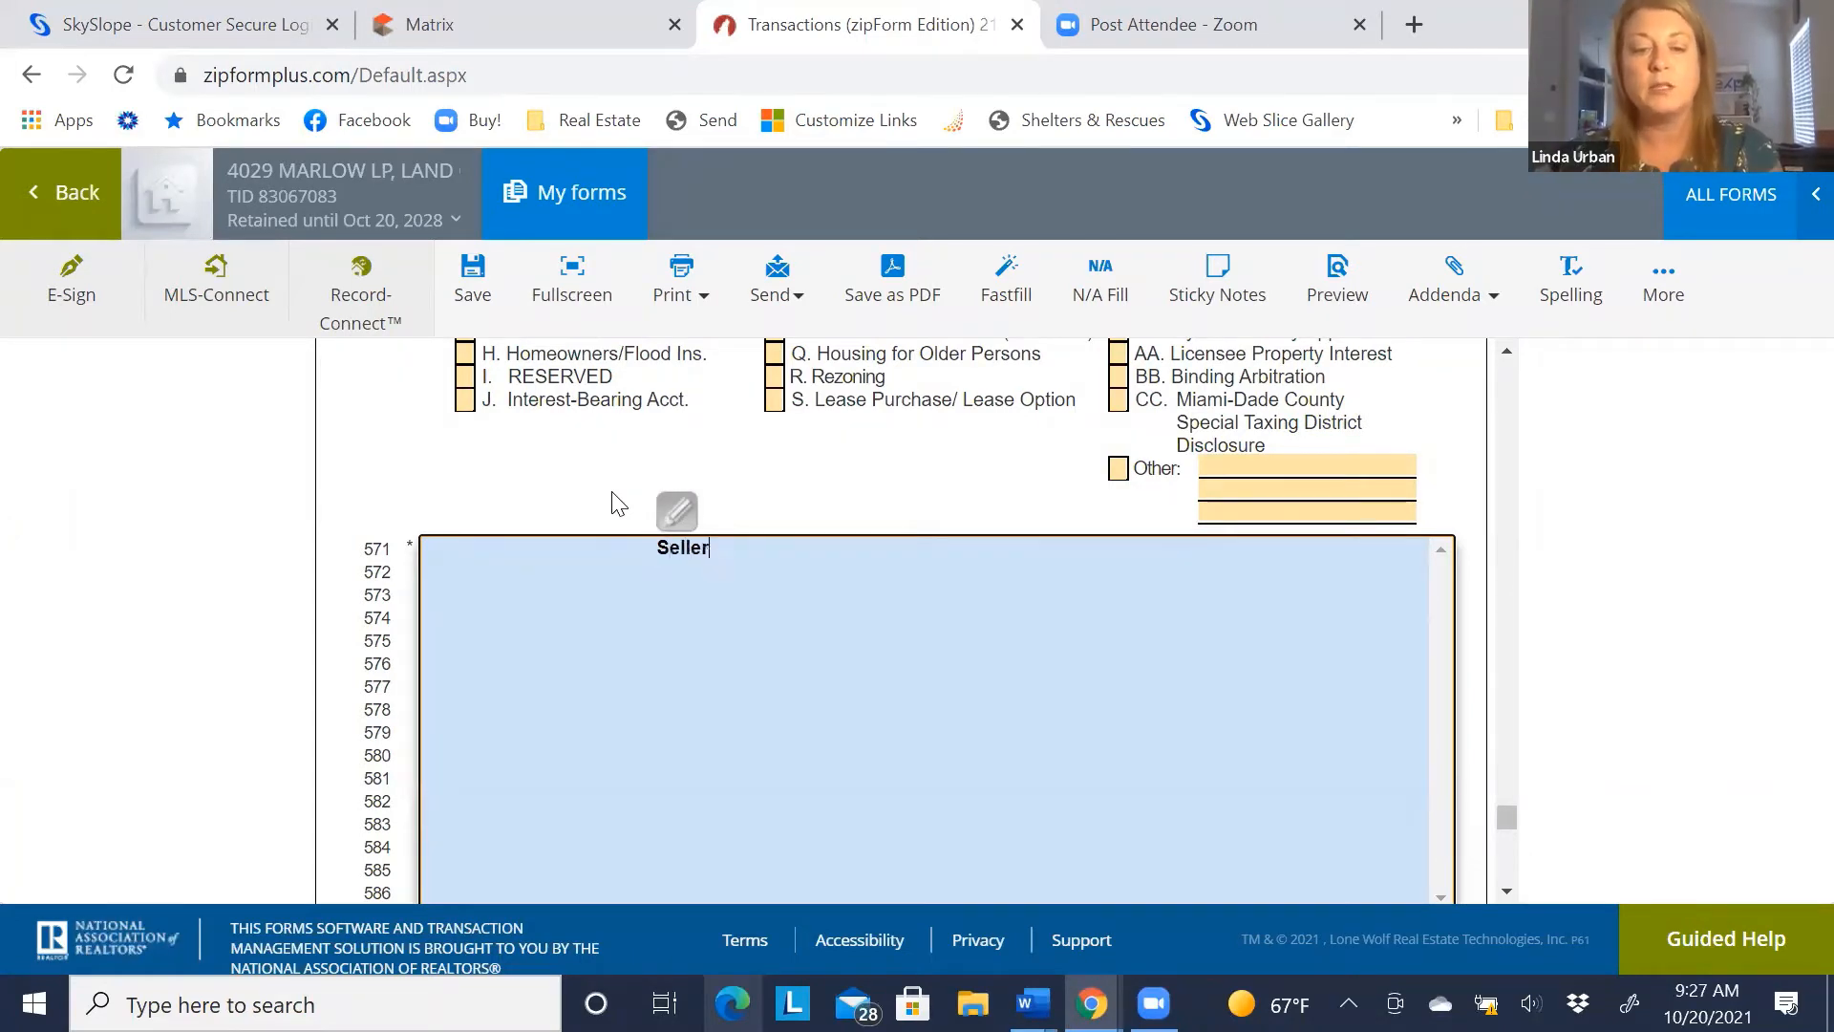
text( will pay )
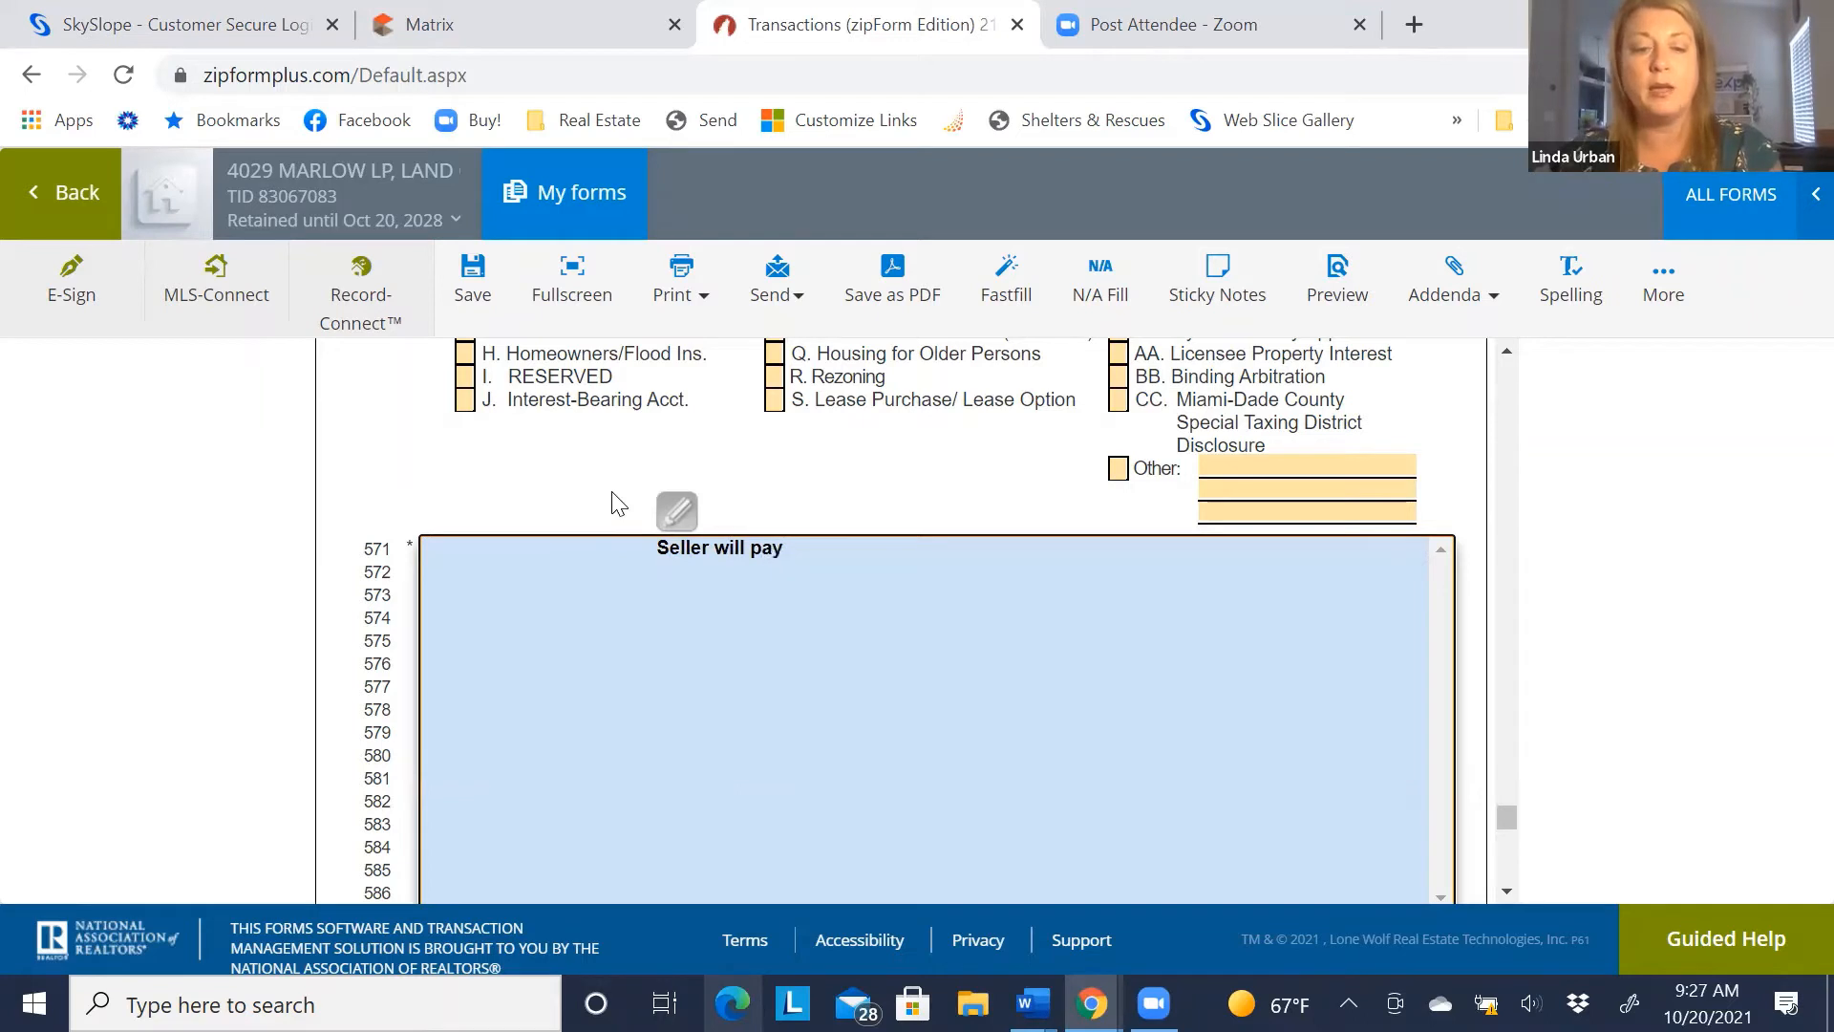
text(3% tow)
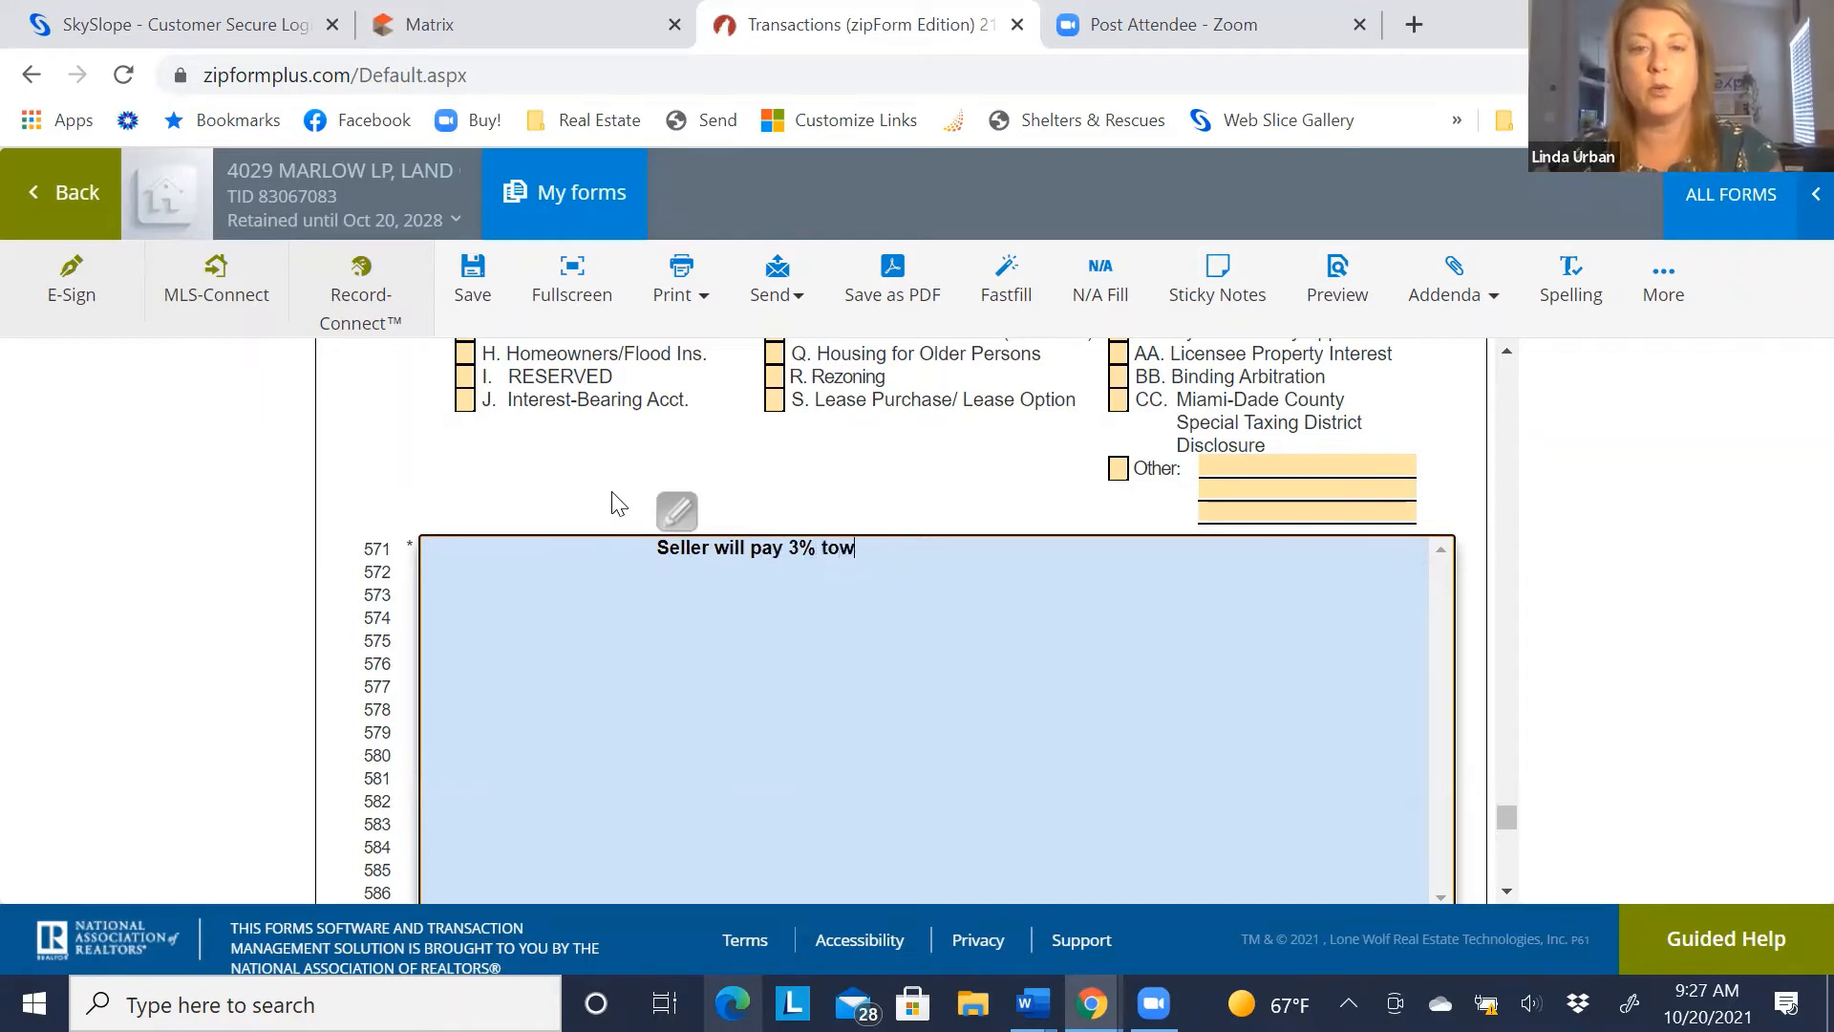
text(ards buyers c)
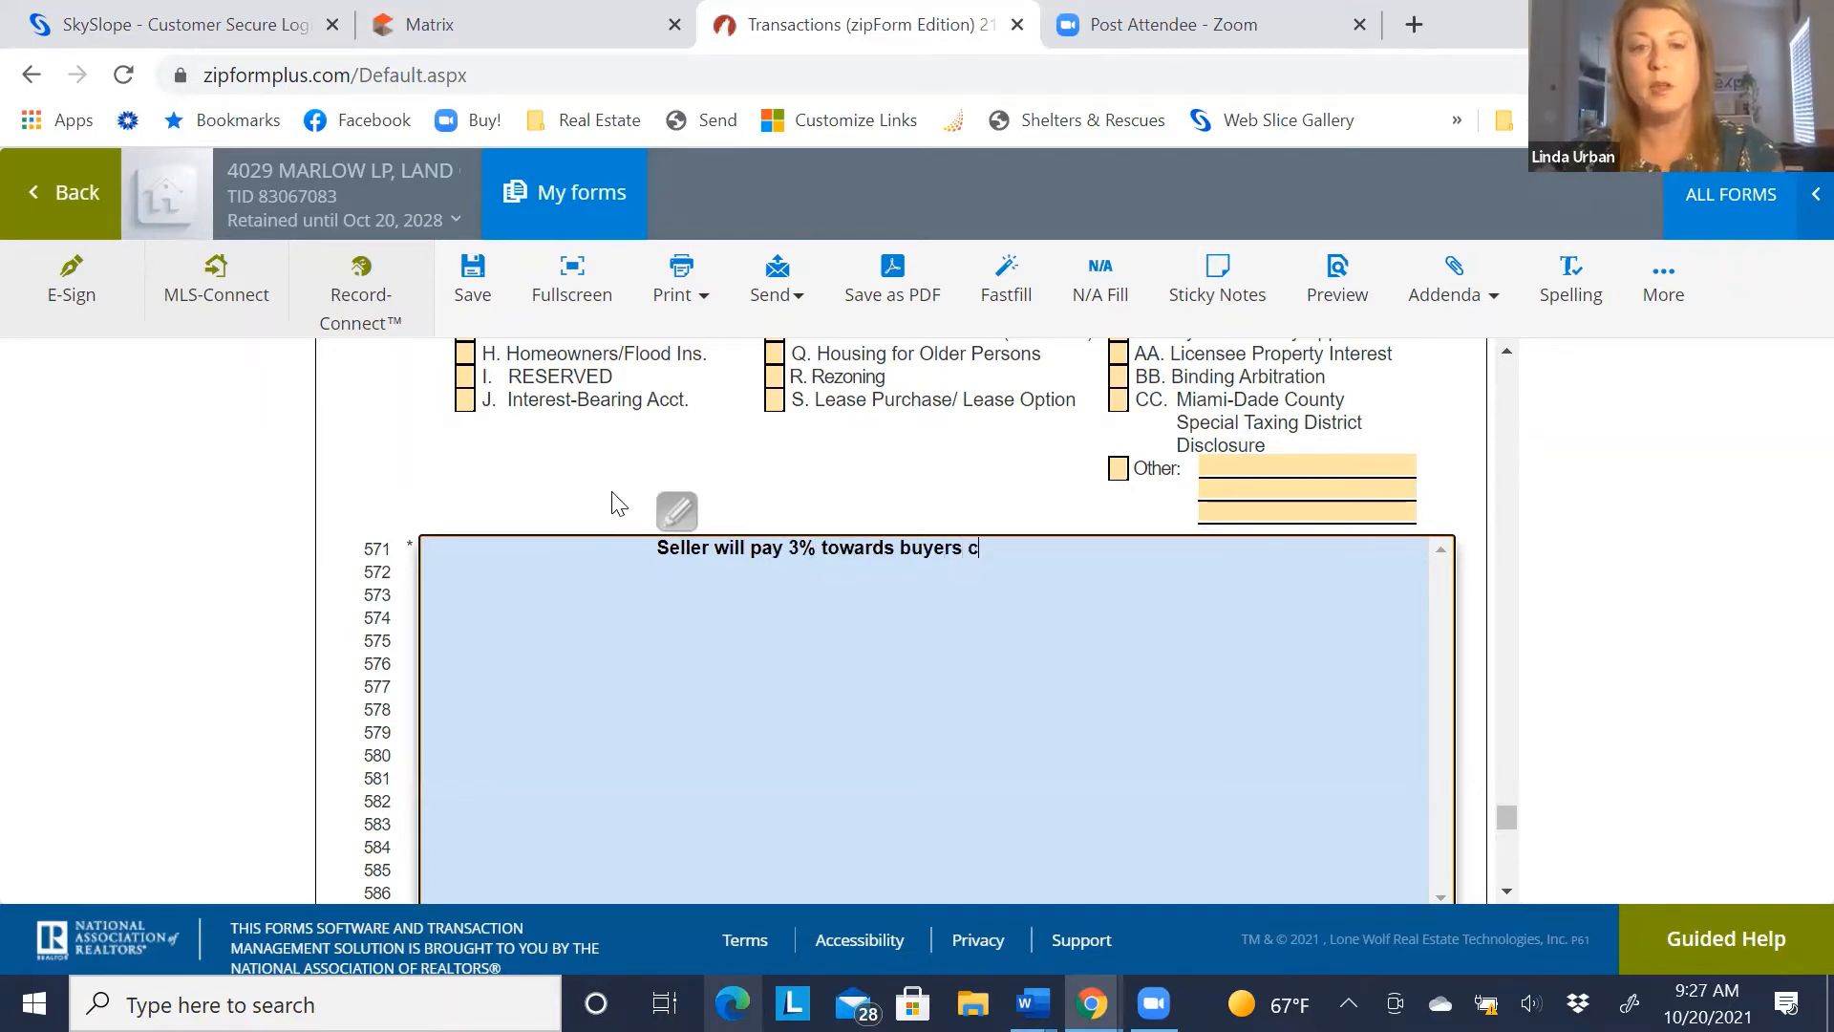
text(losing coast)
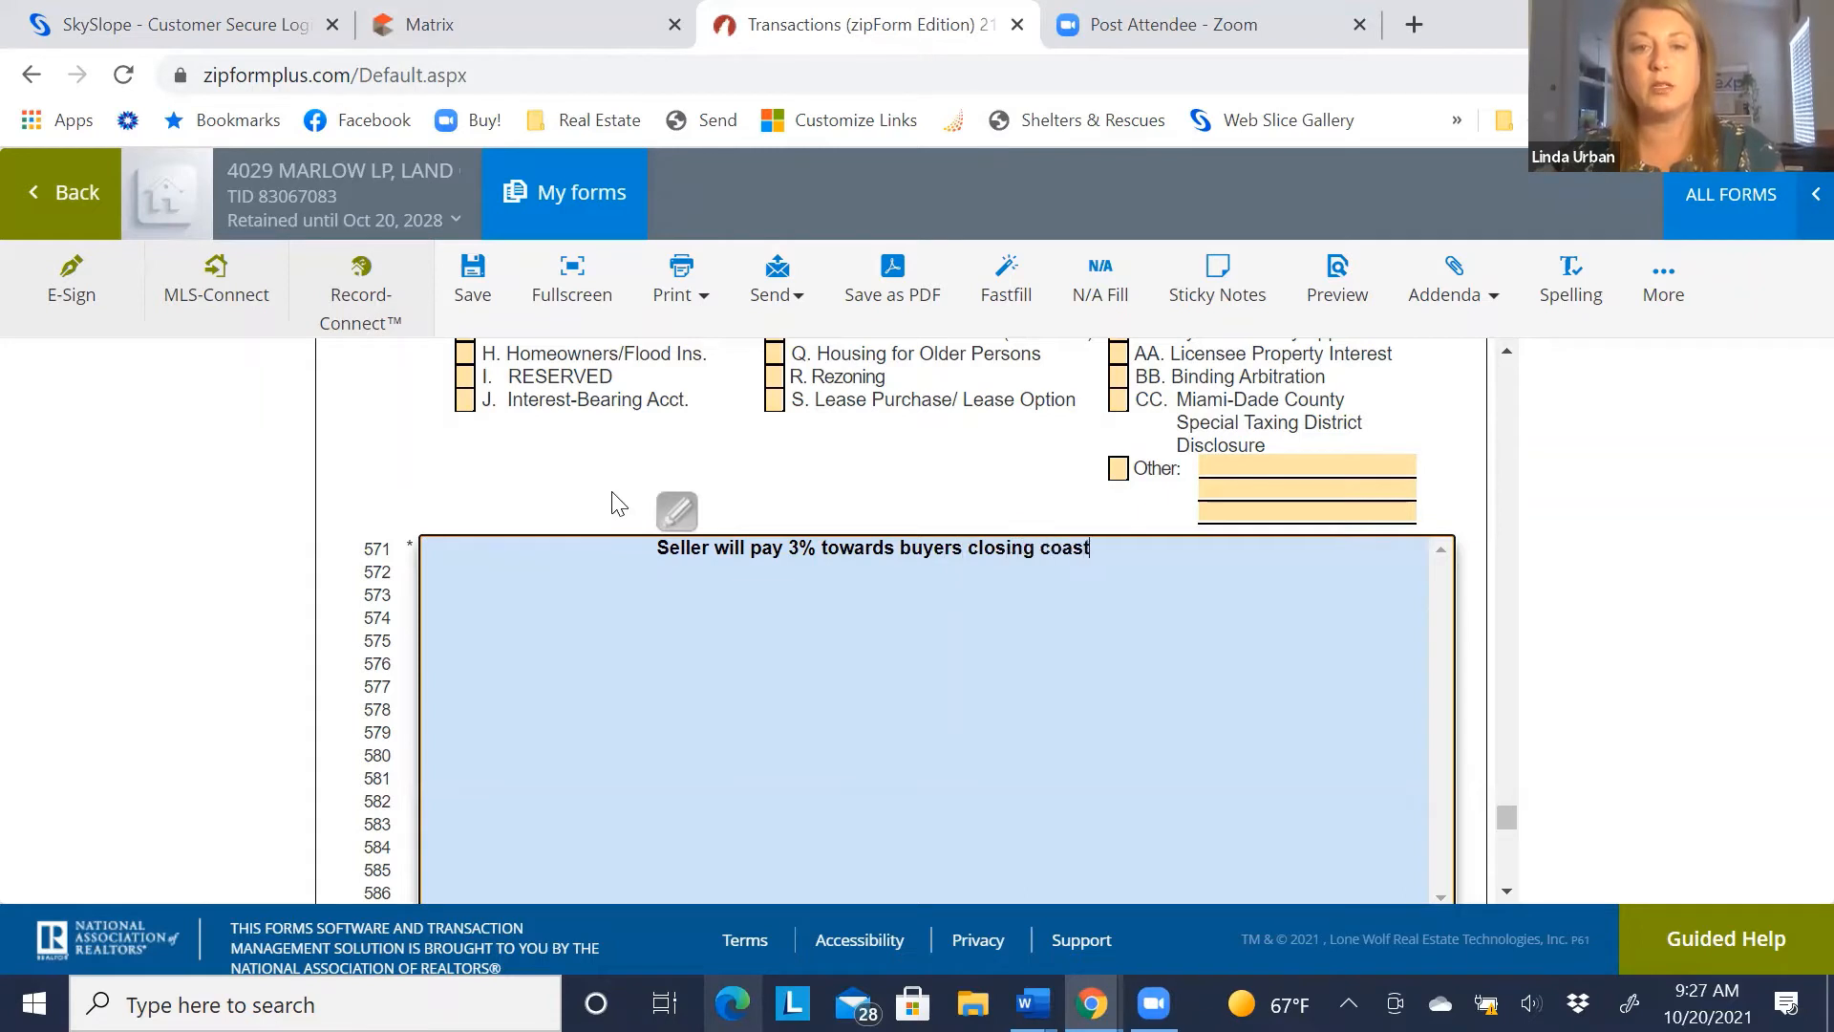
key(BackSpace)
key(BackSpace)
key(BackSpace)
text(sts and p)
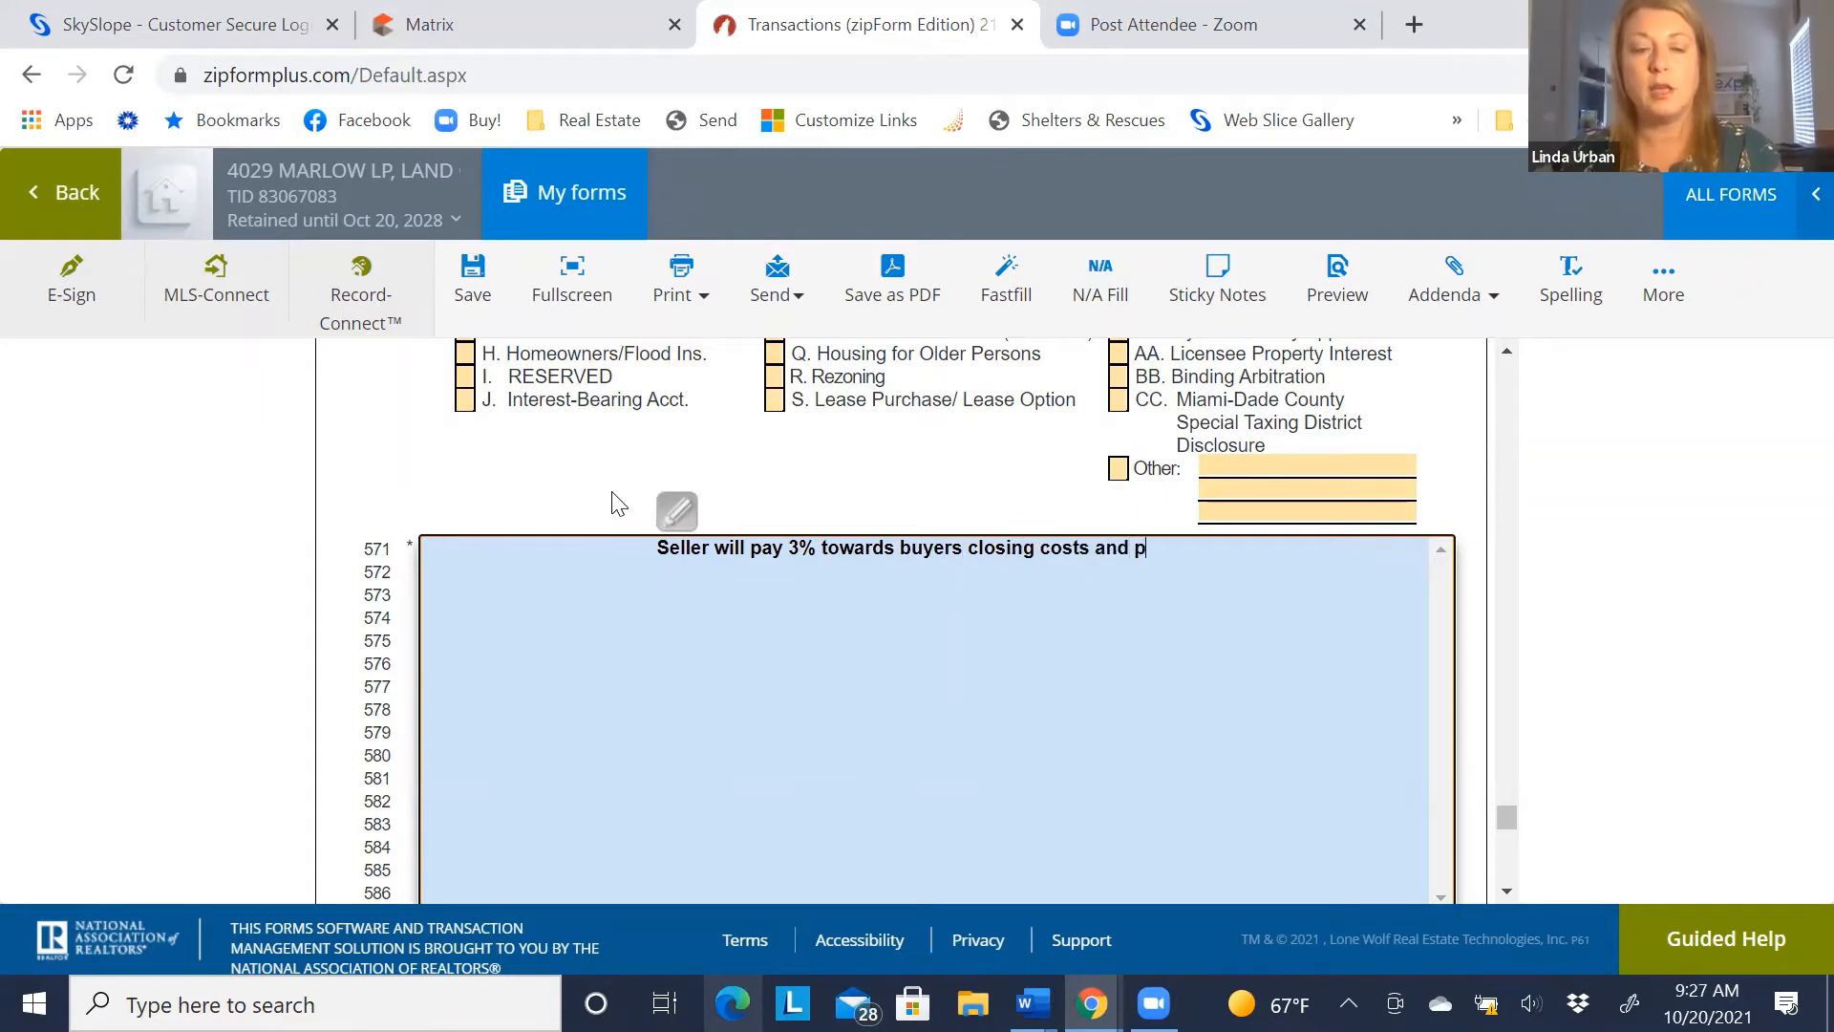
text(re-paids.)
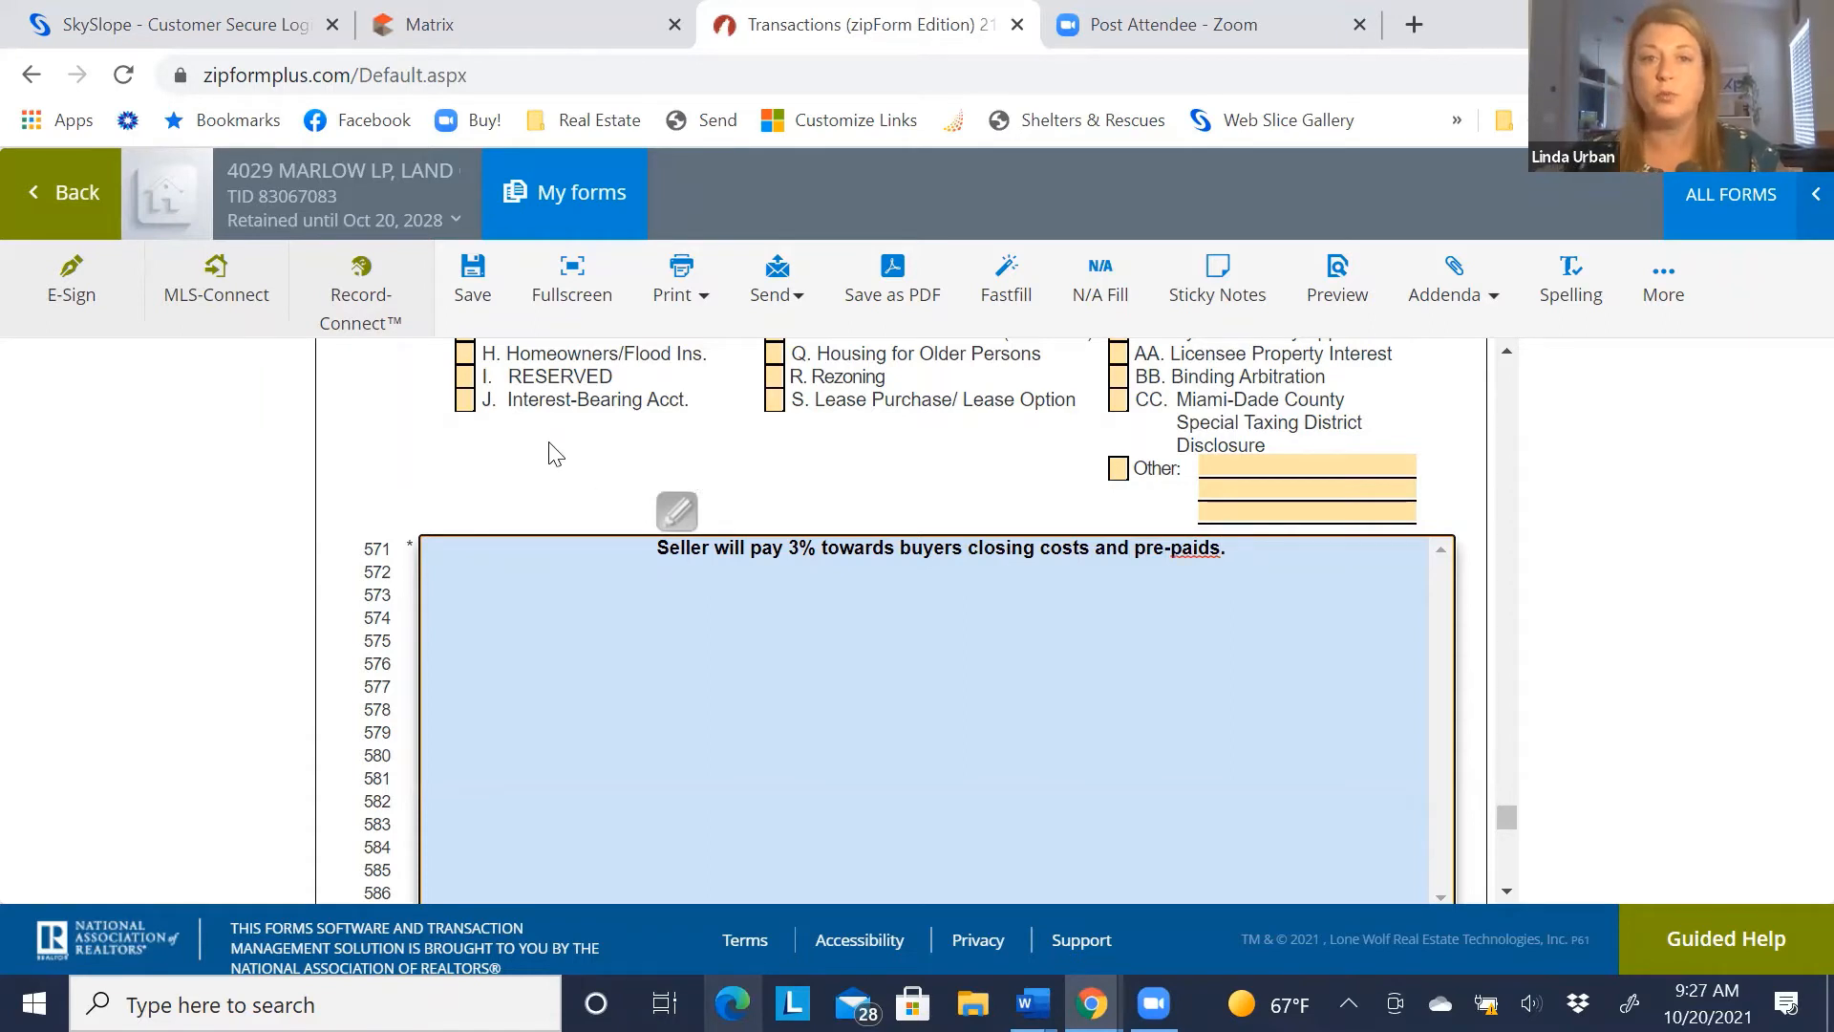
click(459, 468)
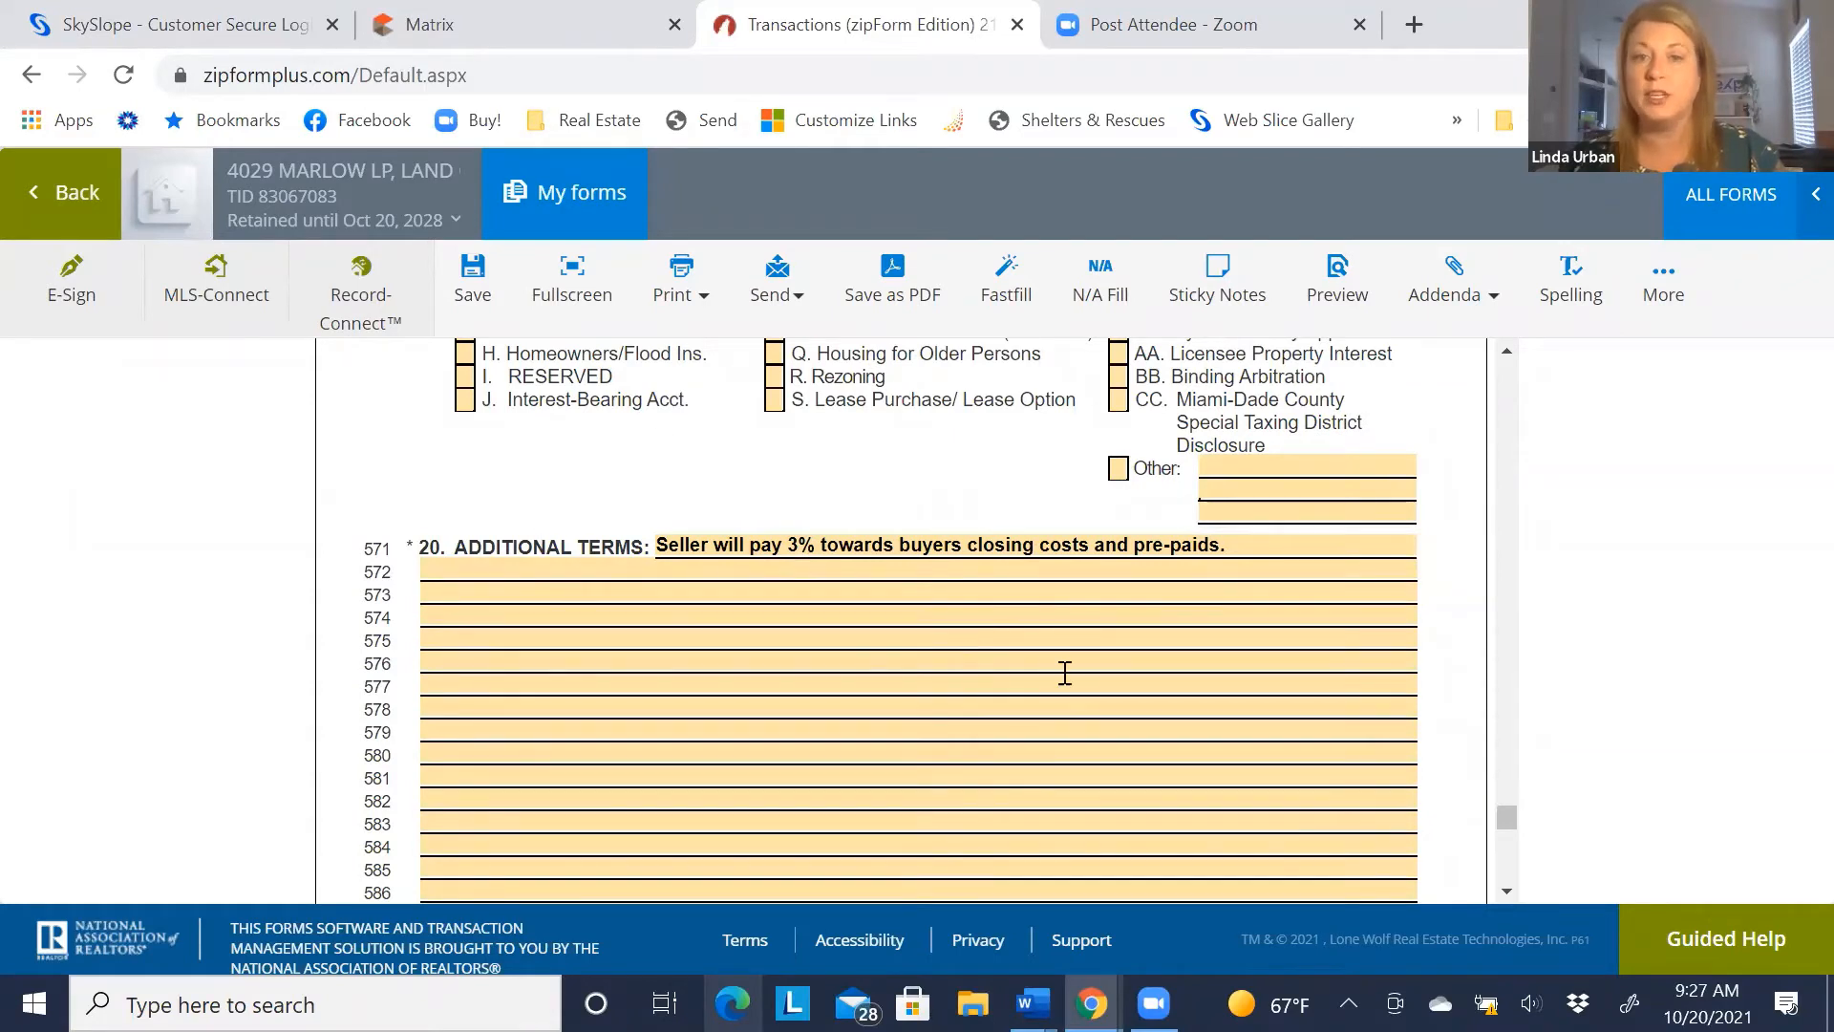
Enter the listing agent's name as the Listing Sales Associate
scroll(764, 559, down, 5)
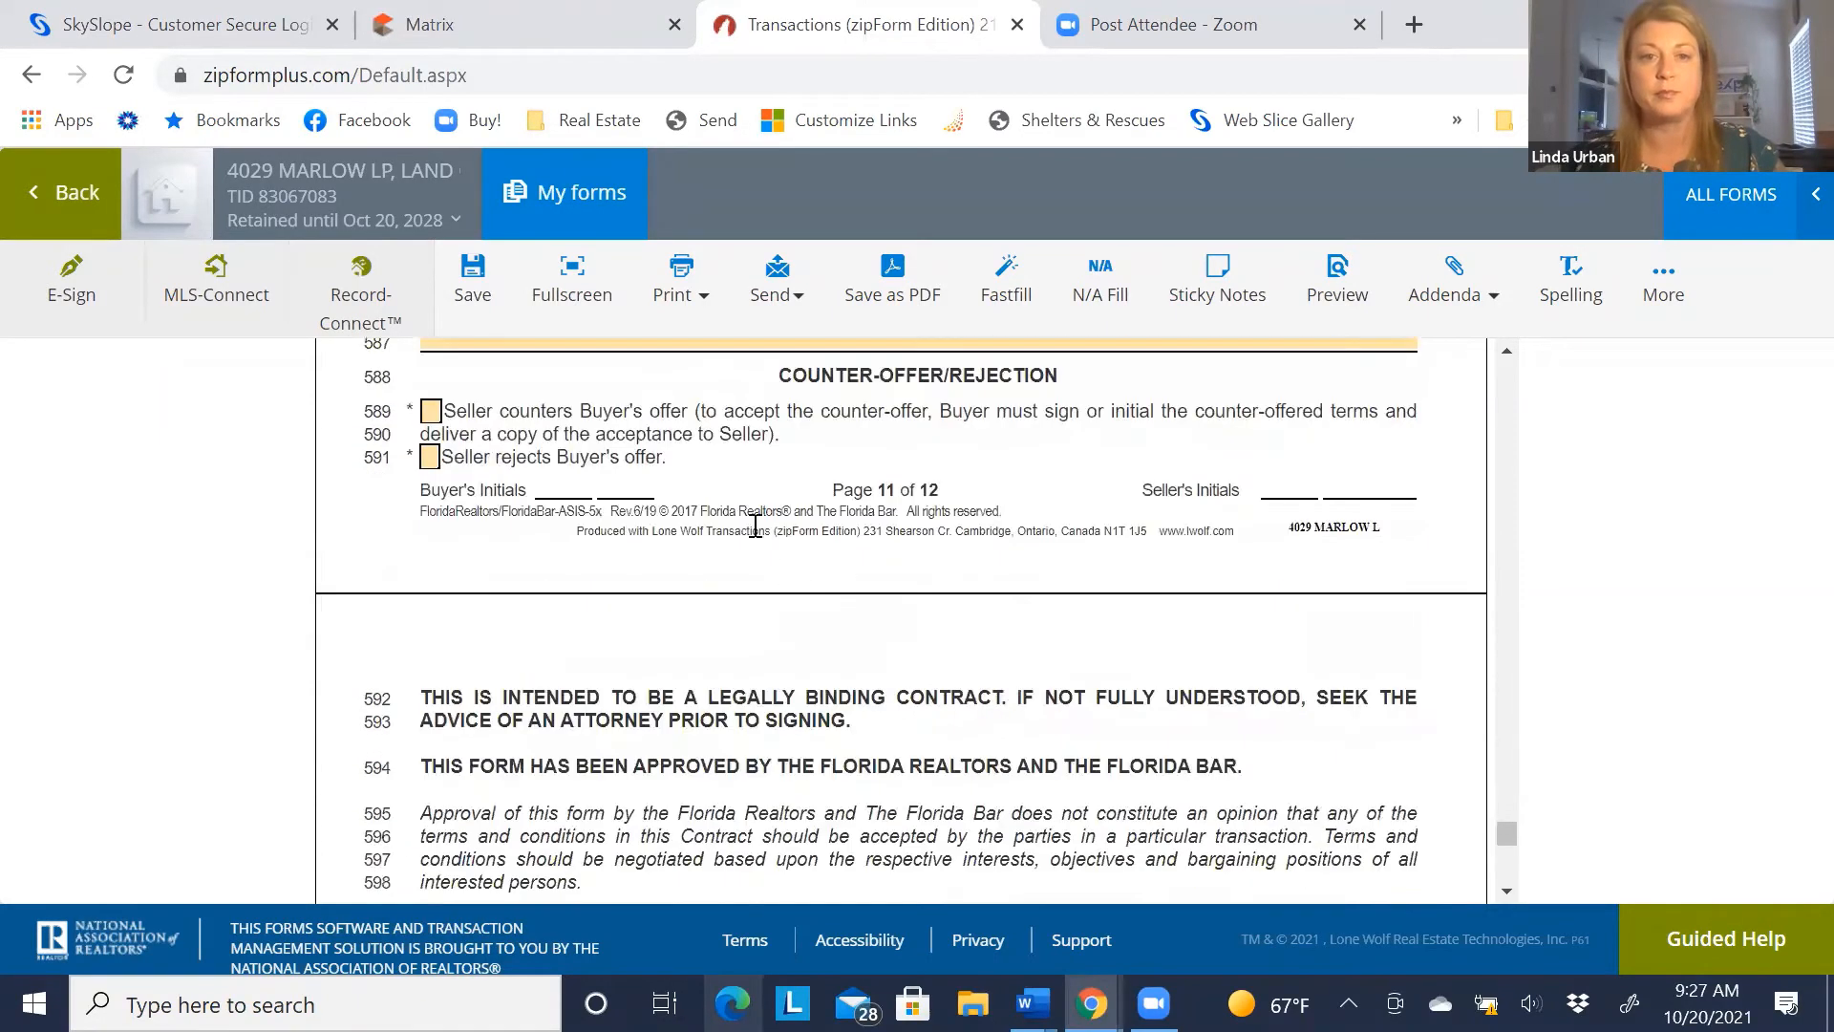
scroll(585, 503, up, 1)
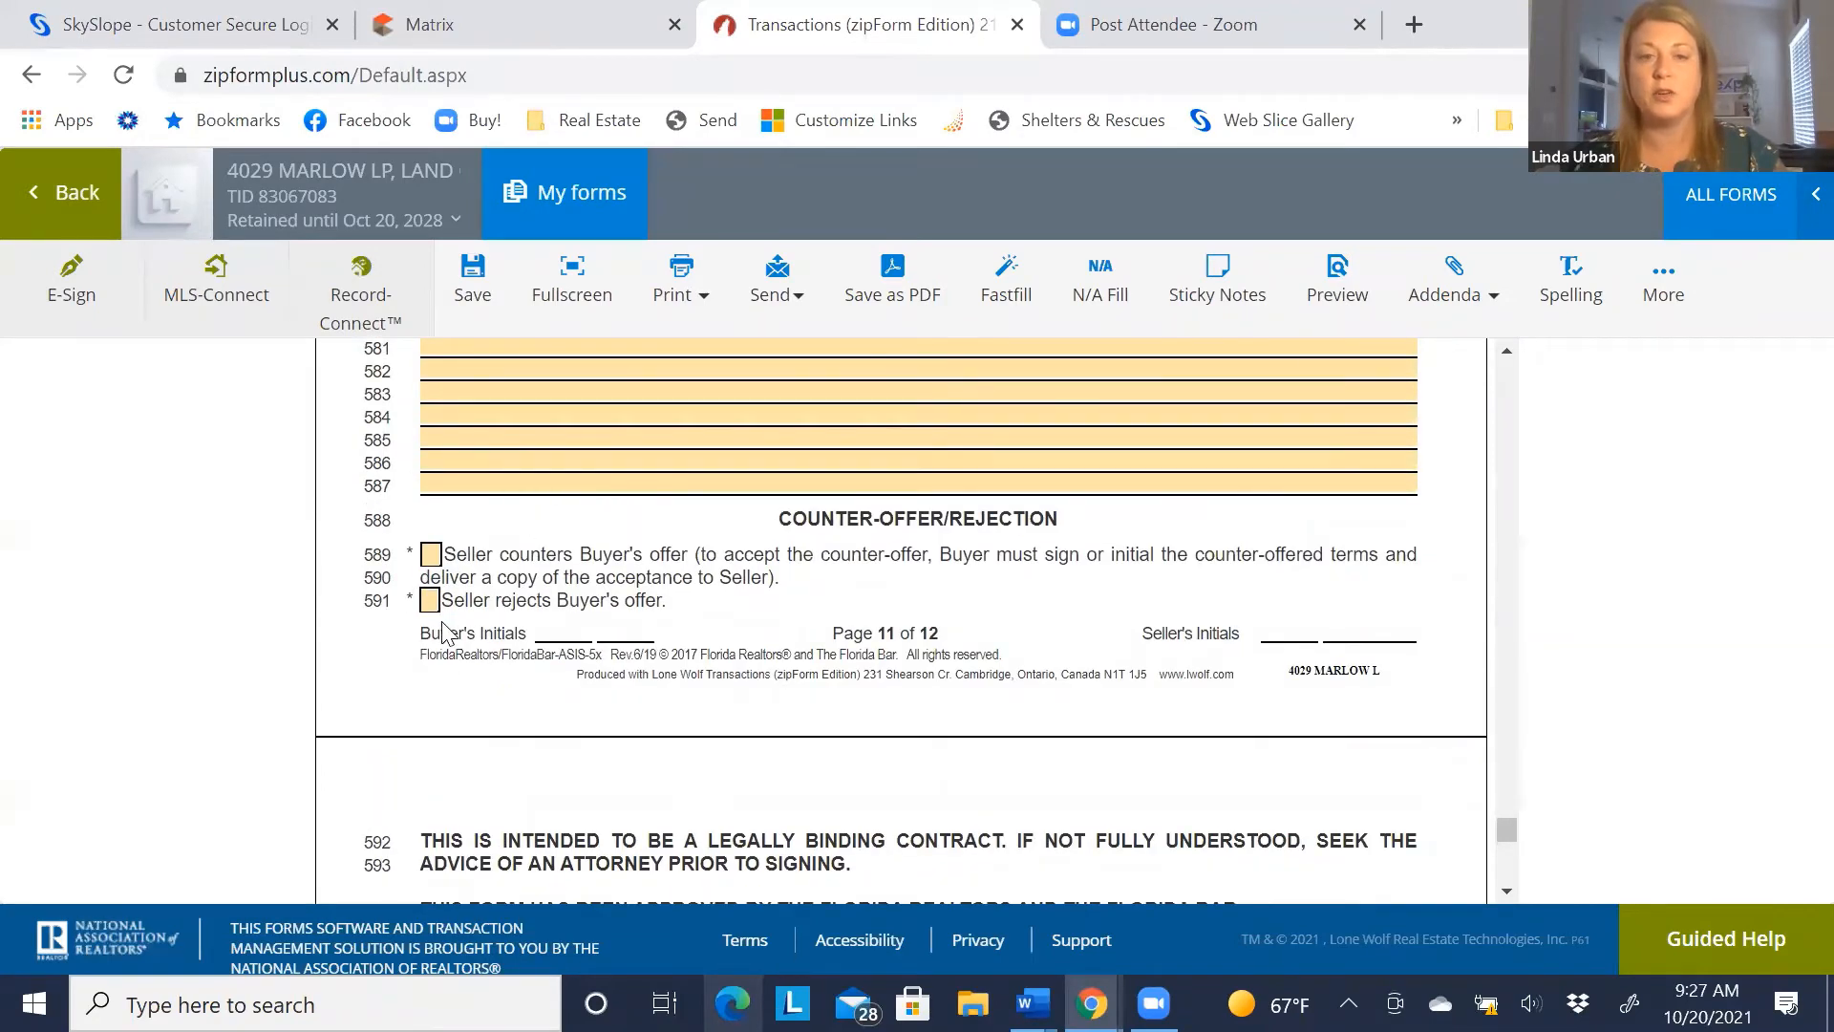
scroll(442, 632, down, 5)
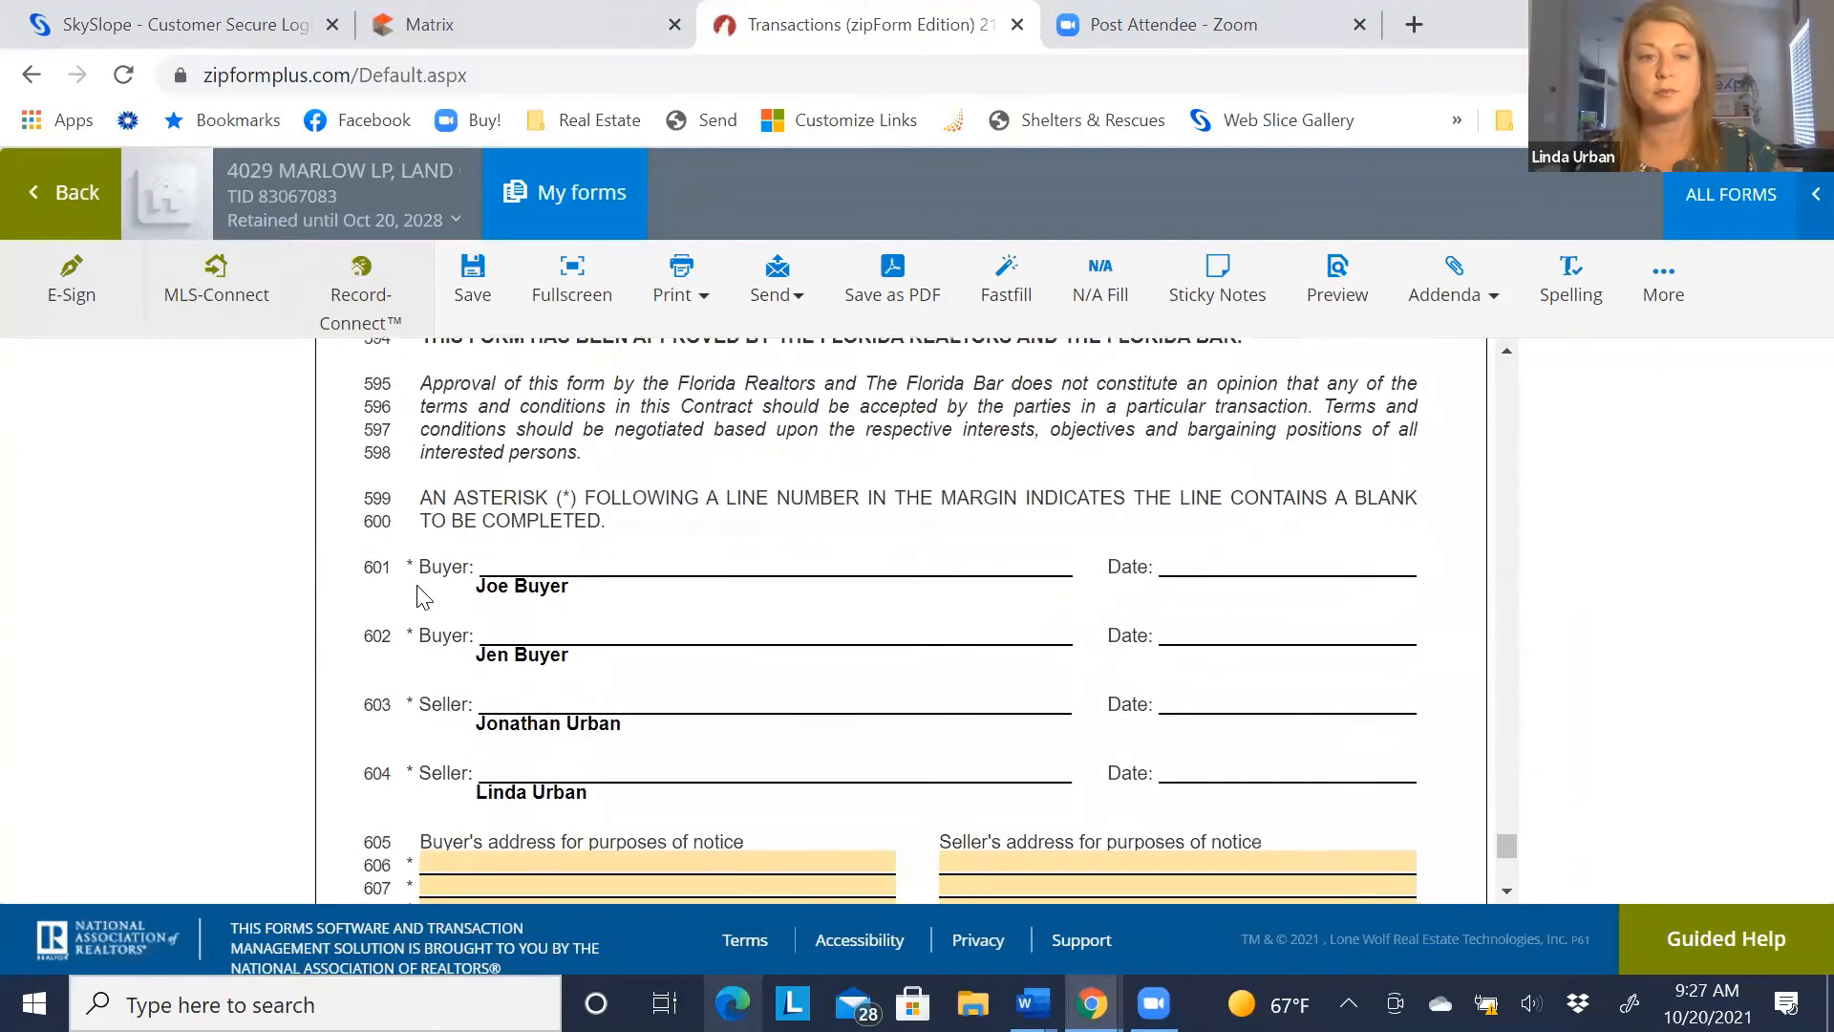
scroll(602, 554, down, 3)
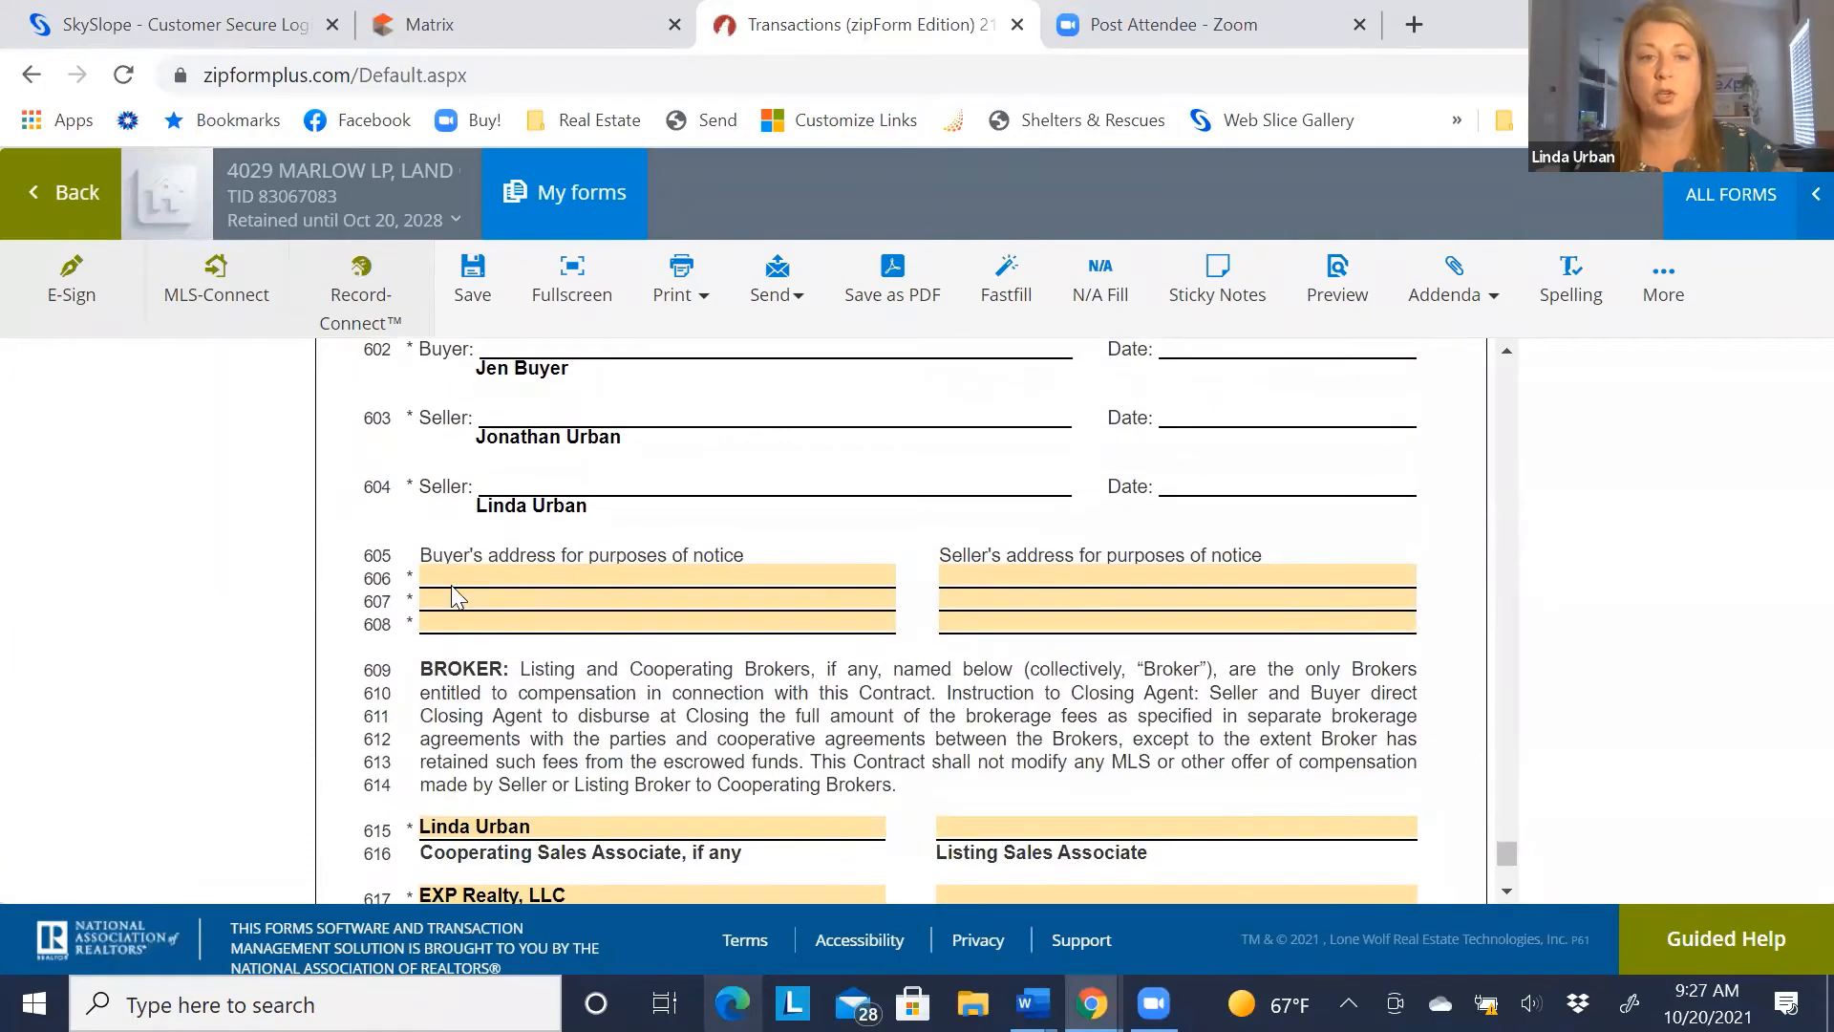
click(452, 594)
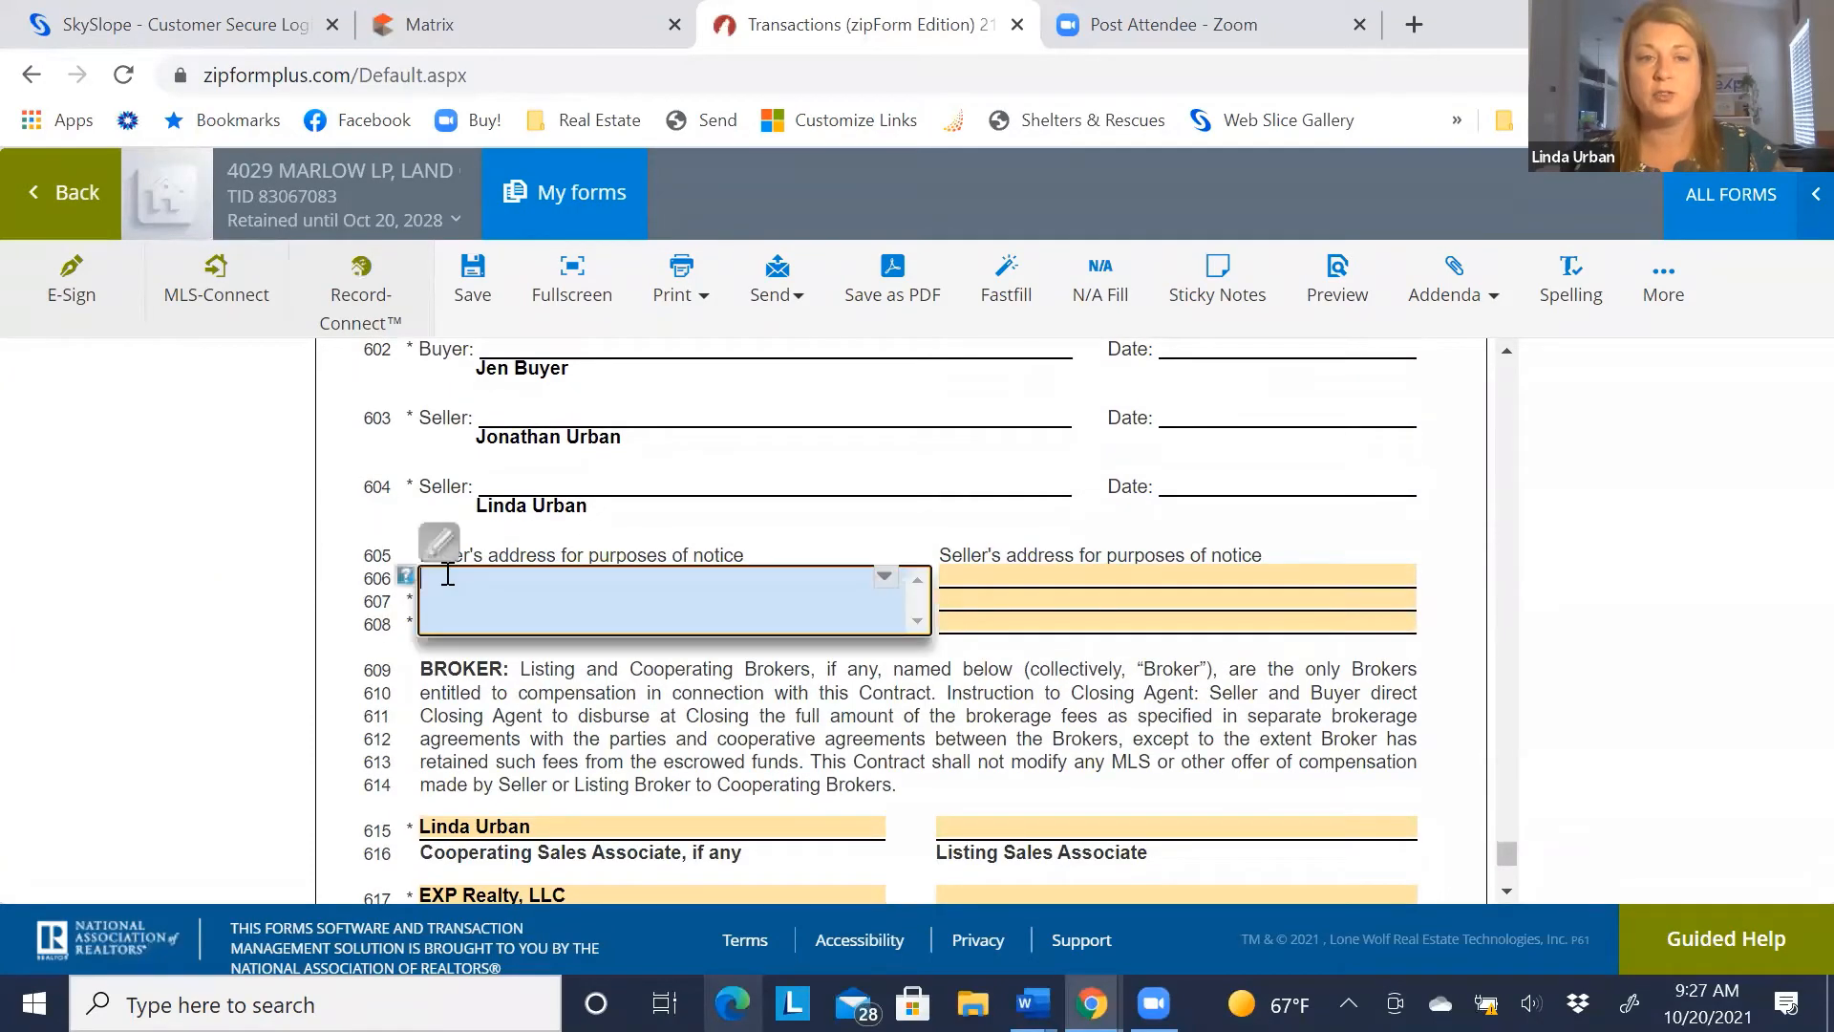
click(1193, 600)
scroll(1052, 621, down, 3)
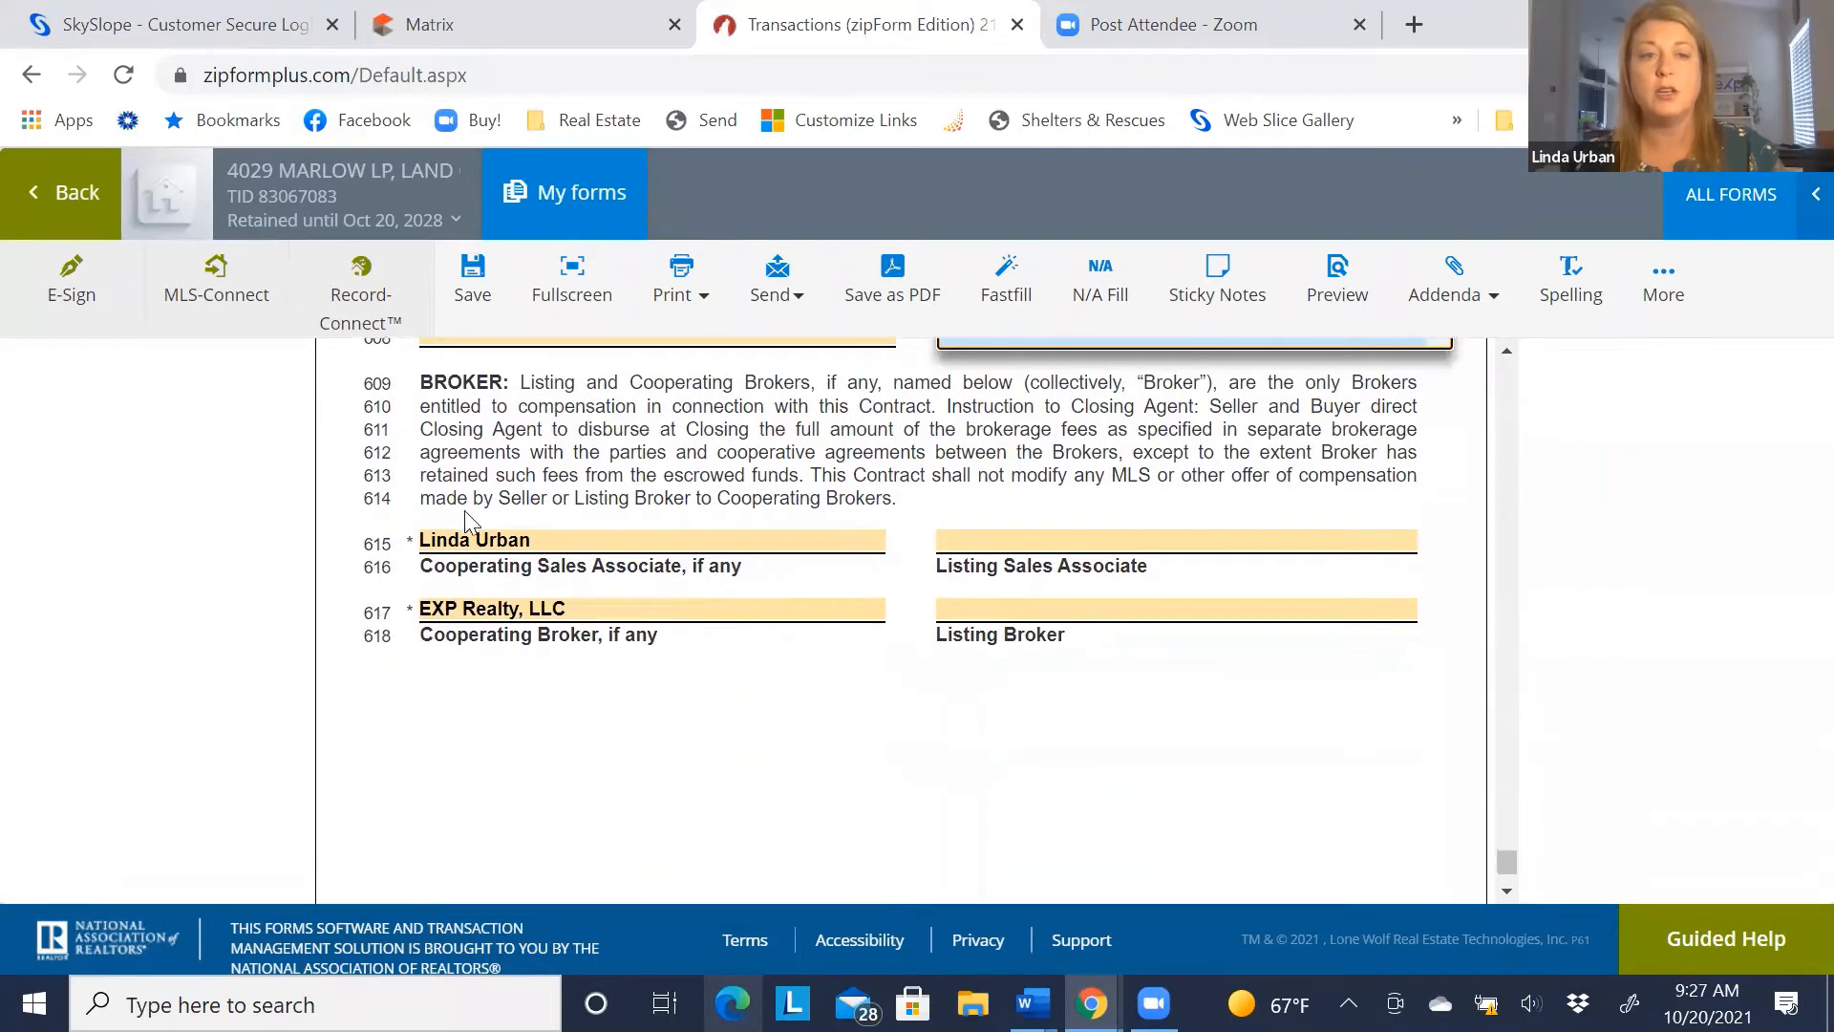
click(1100, 538)
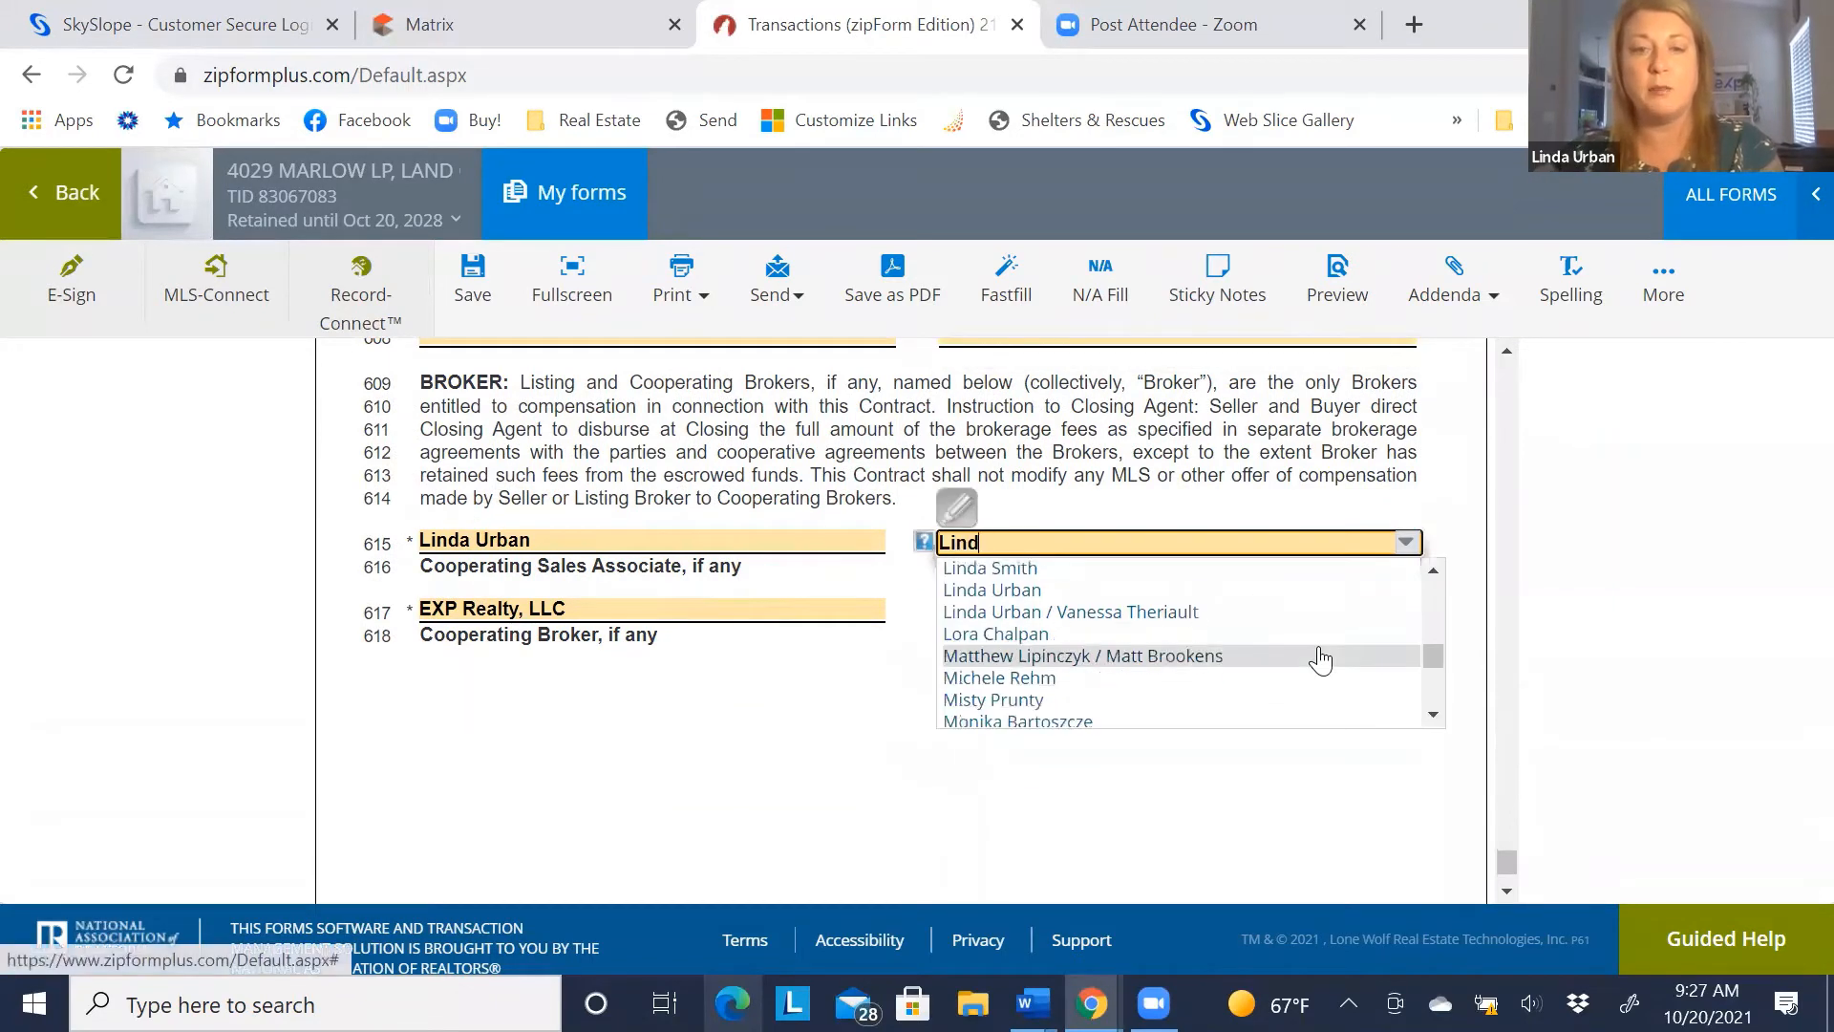
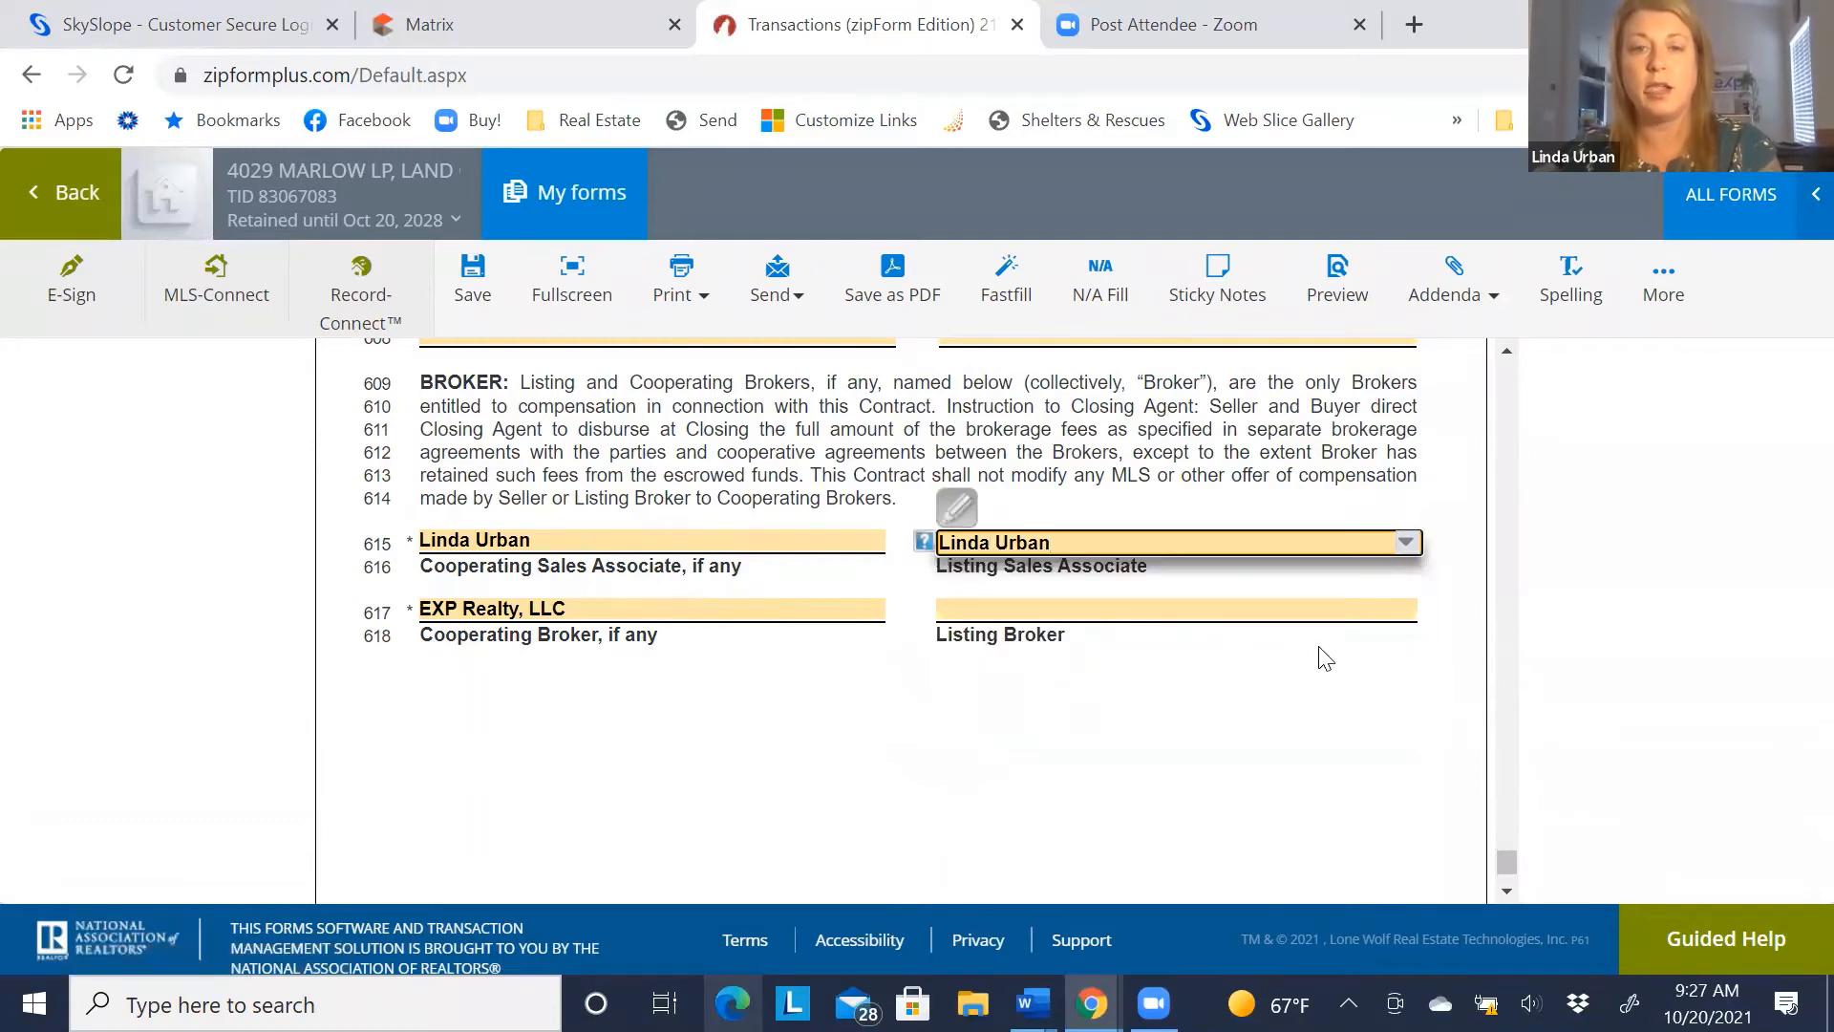
Set the Listing Broker to EXP Realty, LLC
click(1040, 618)
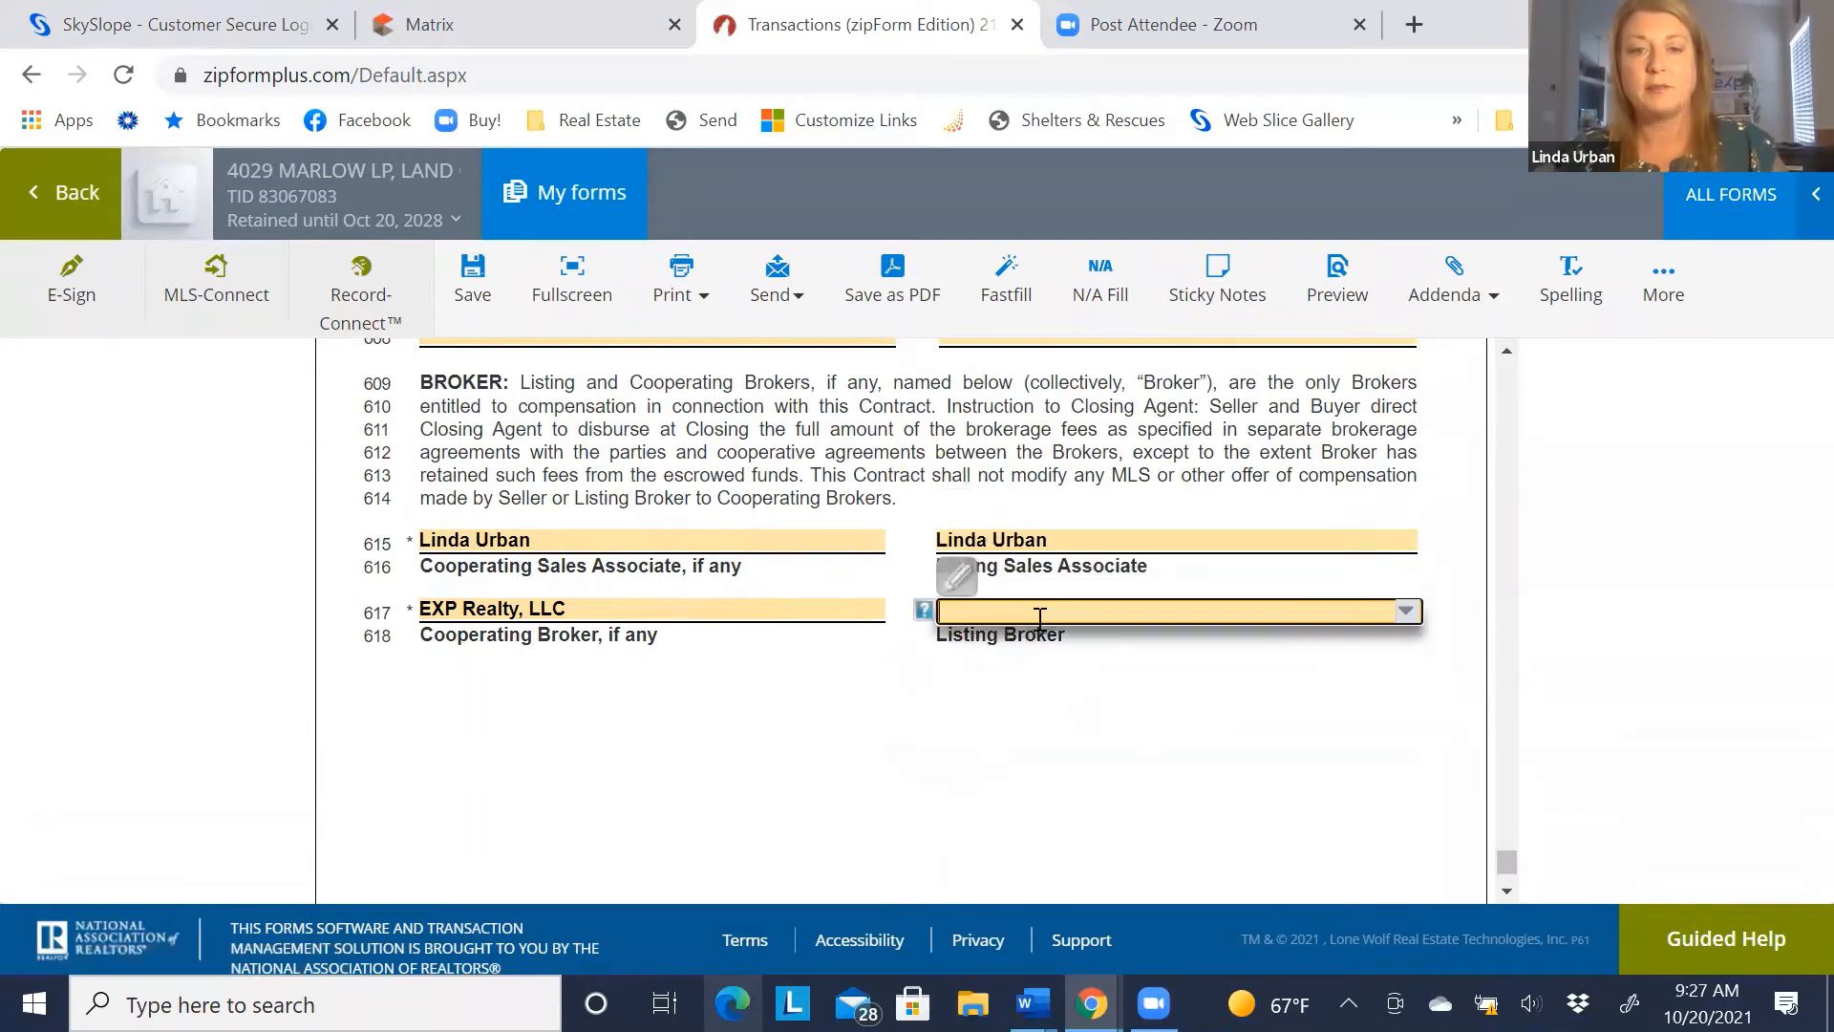
text(exp)
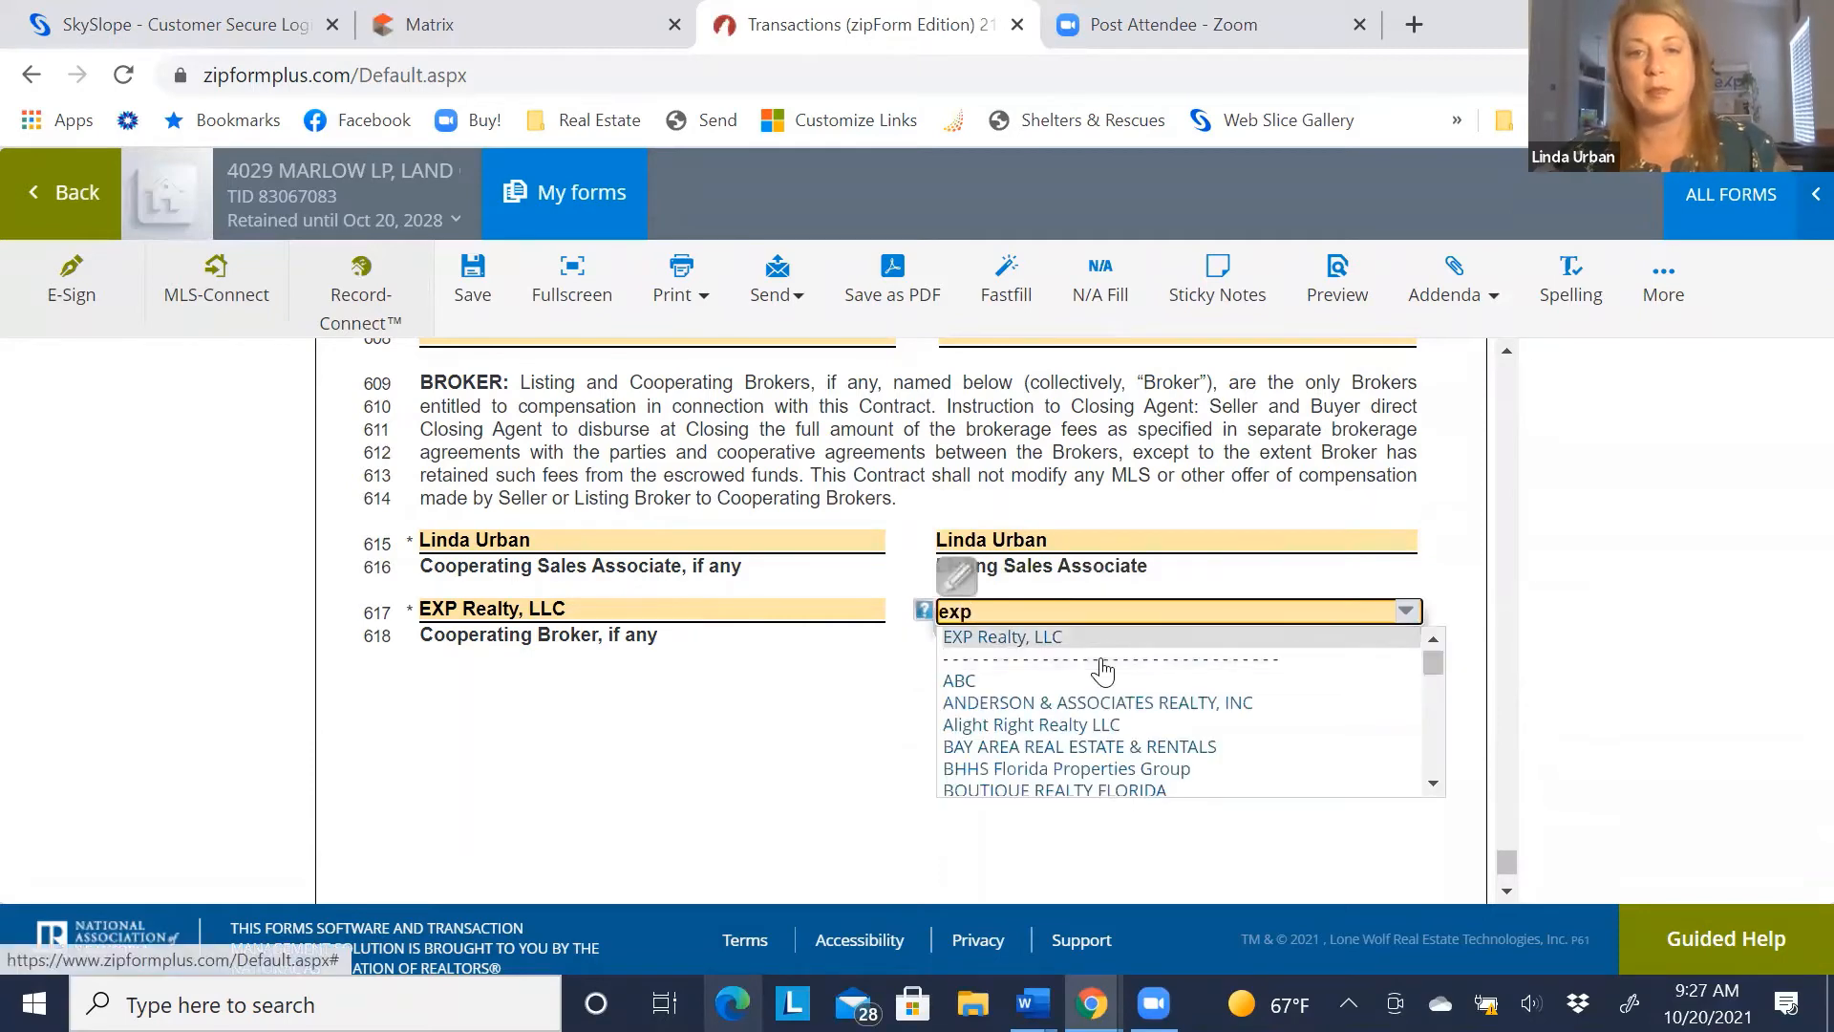
click(1037, 637)
scroll(917, 687, down, 2)
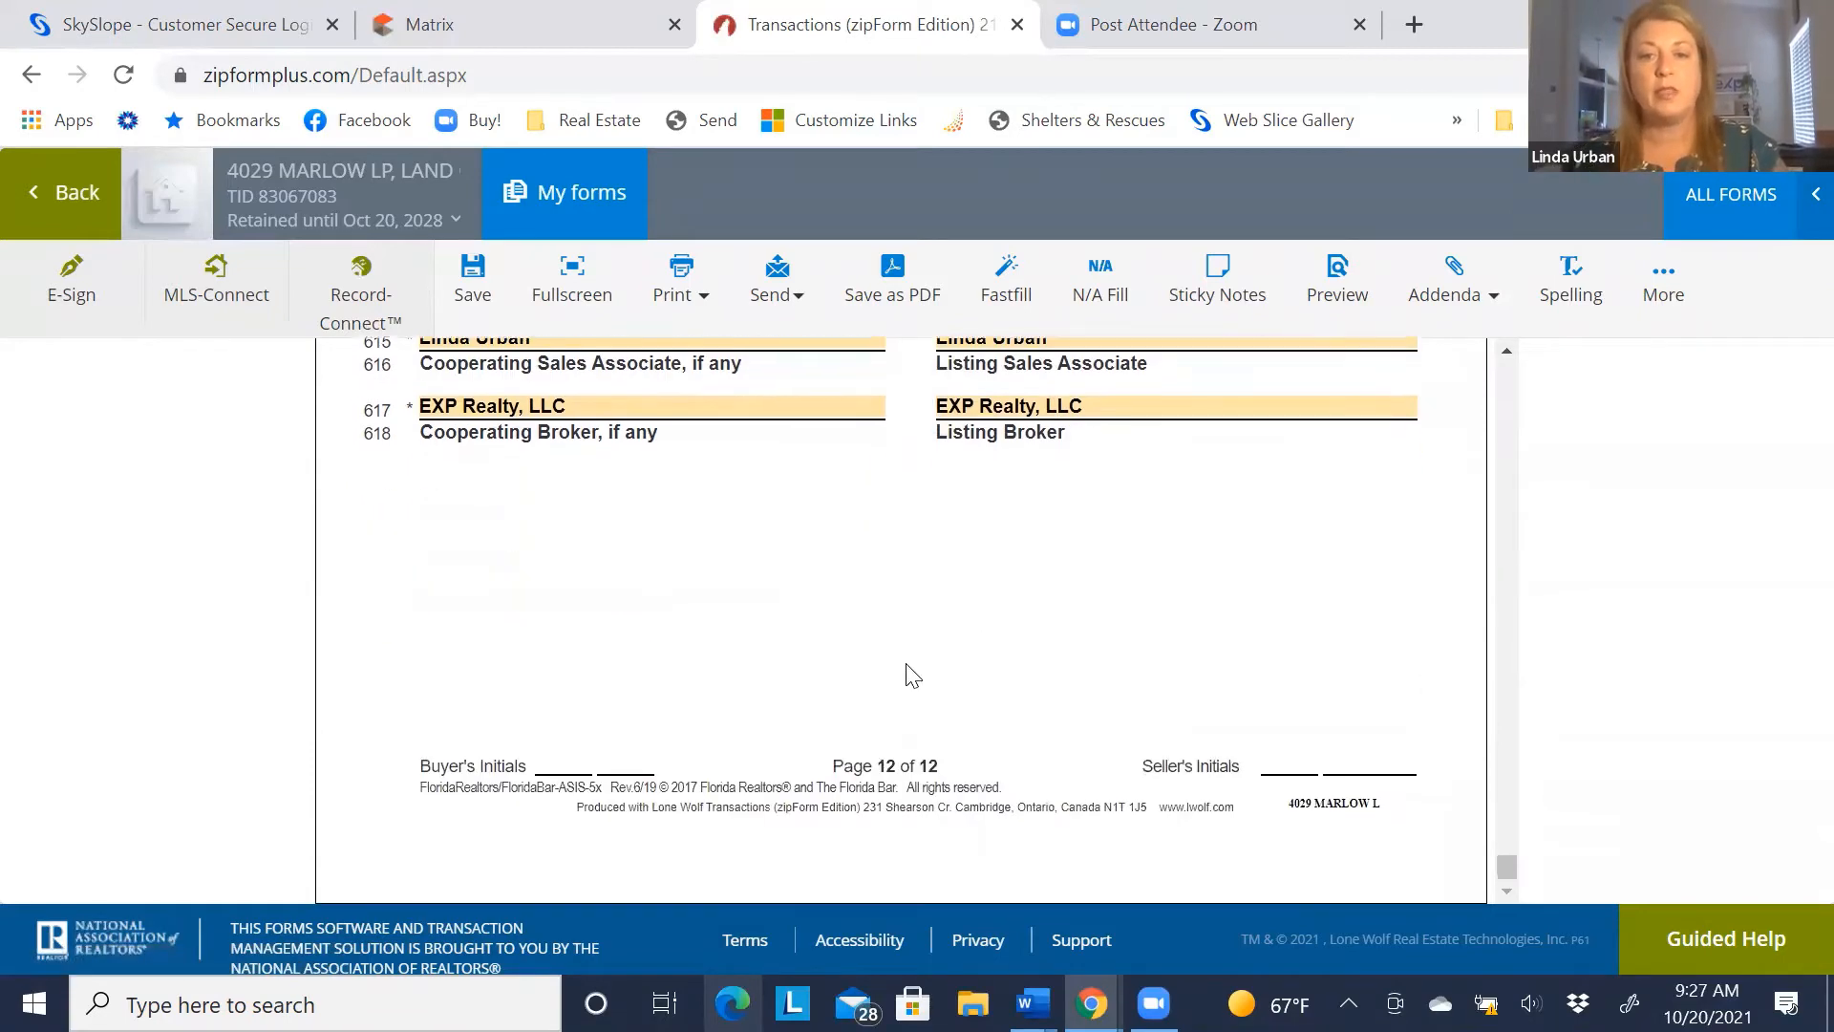
scroll(1051, 821, up, 20)
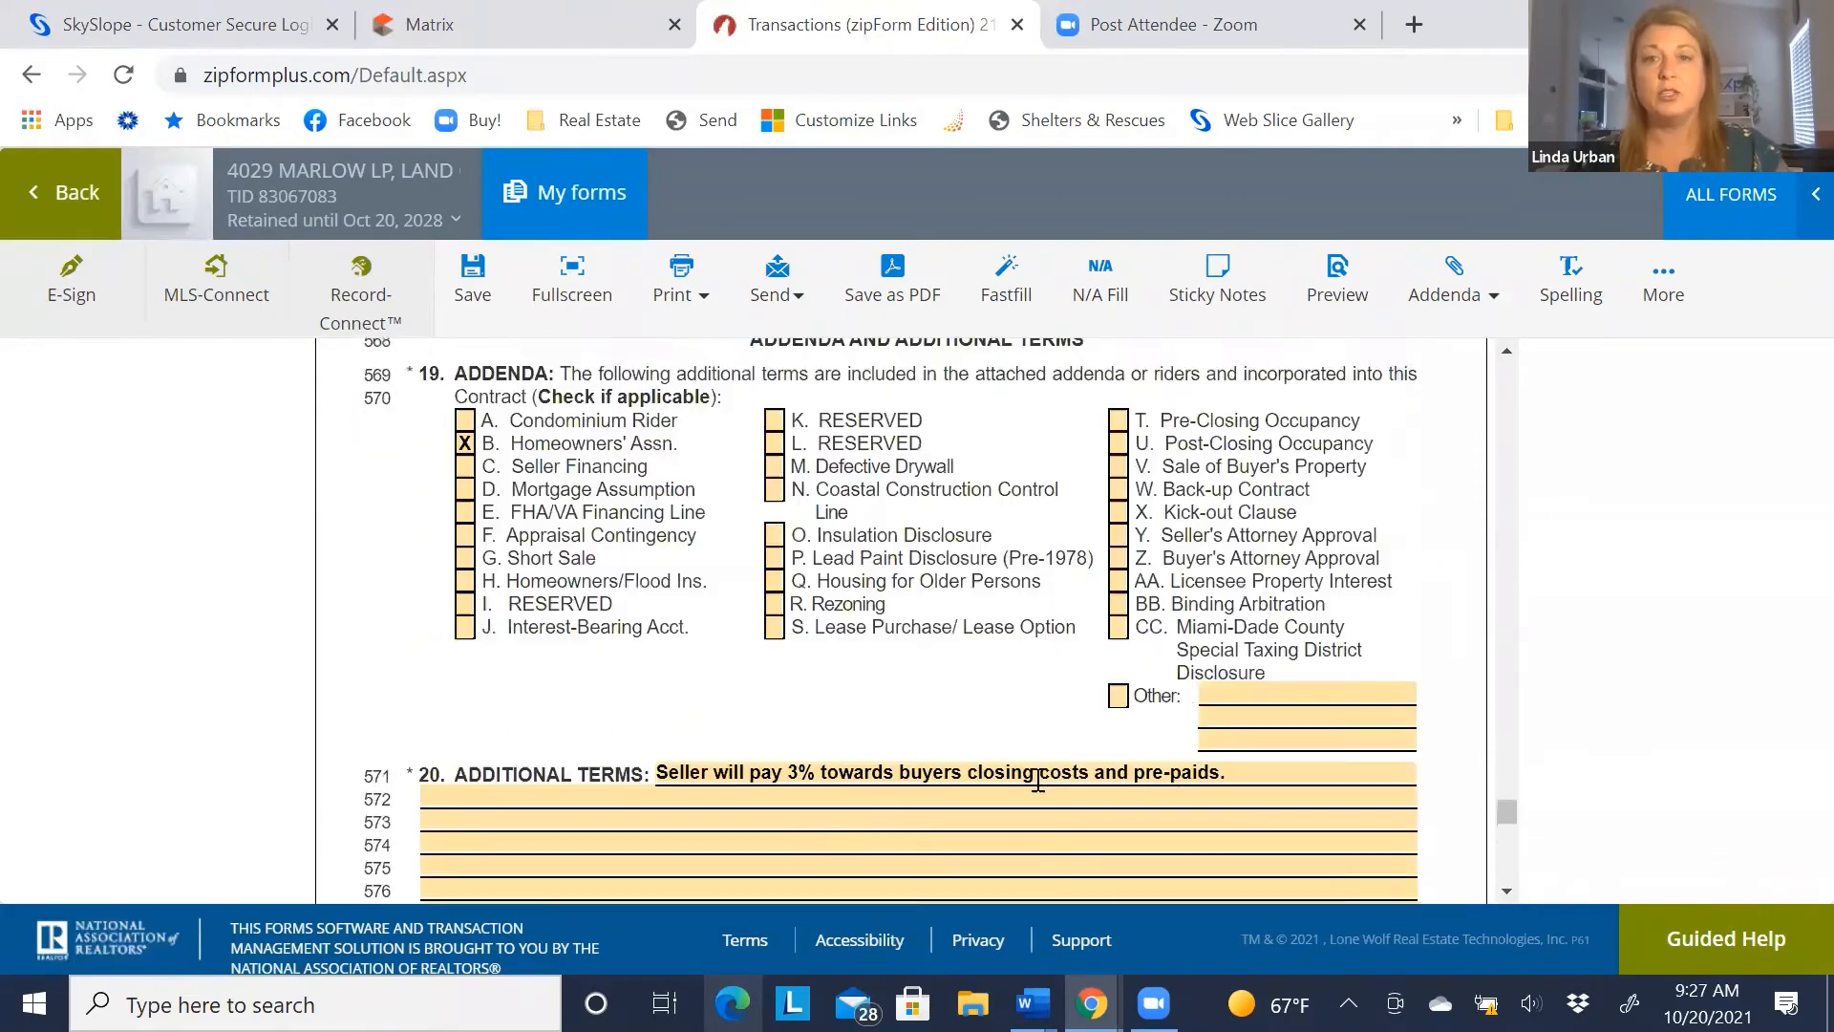
Export the completed contract with Save as PDF, choosing 'Save to my device'
drag(1507, 781, 1508, 373)
click(882, 272)
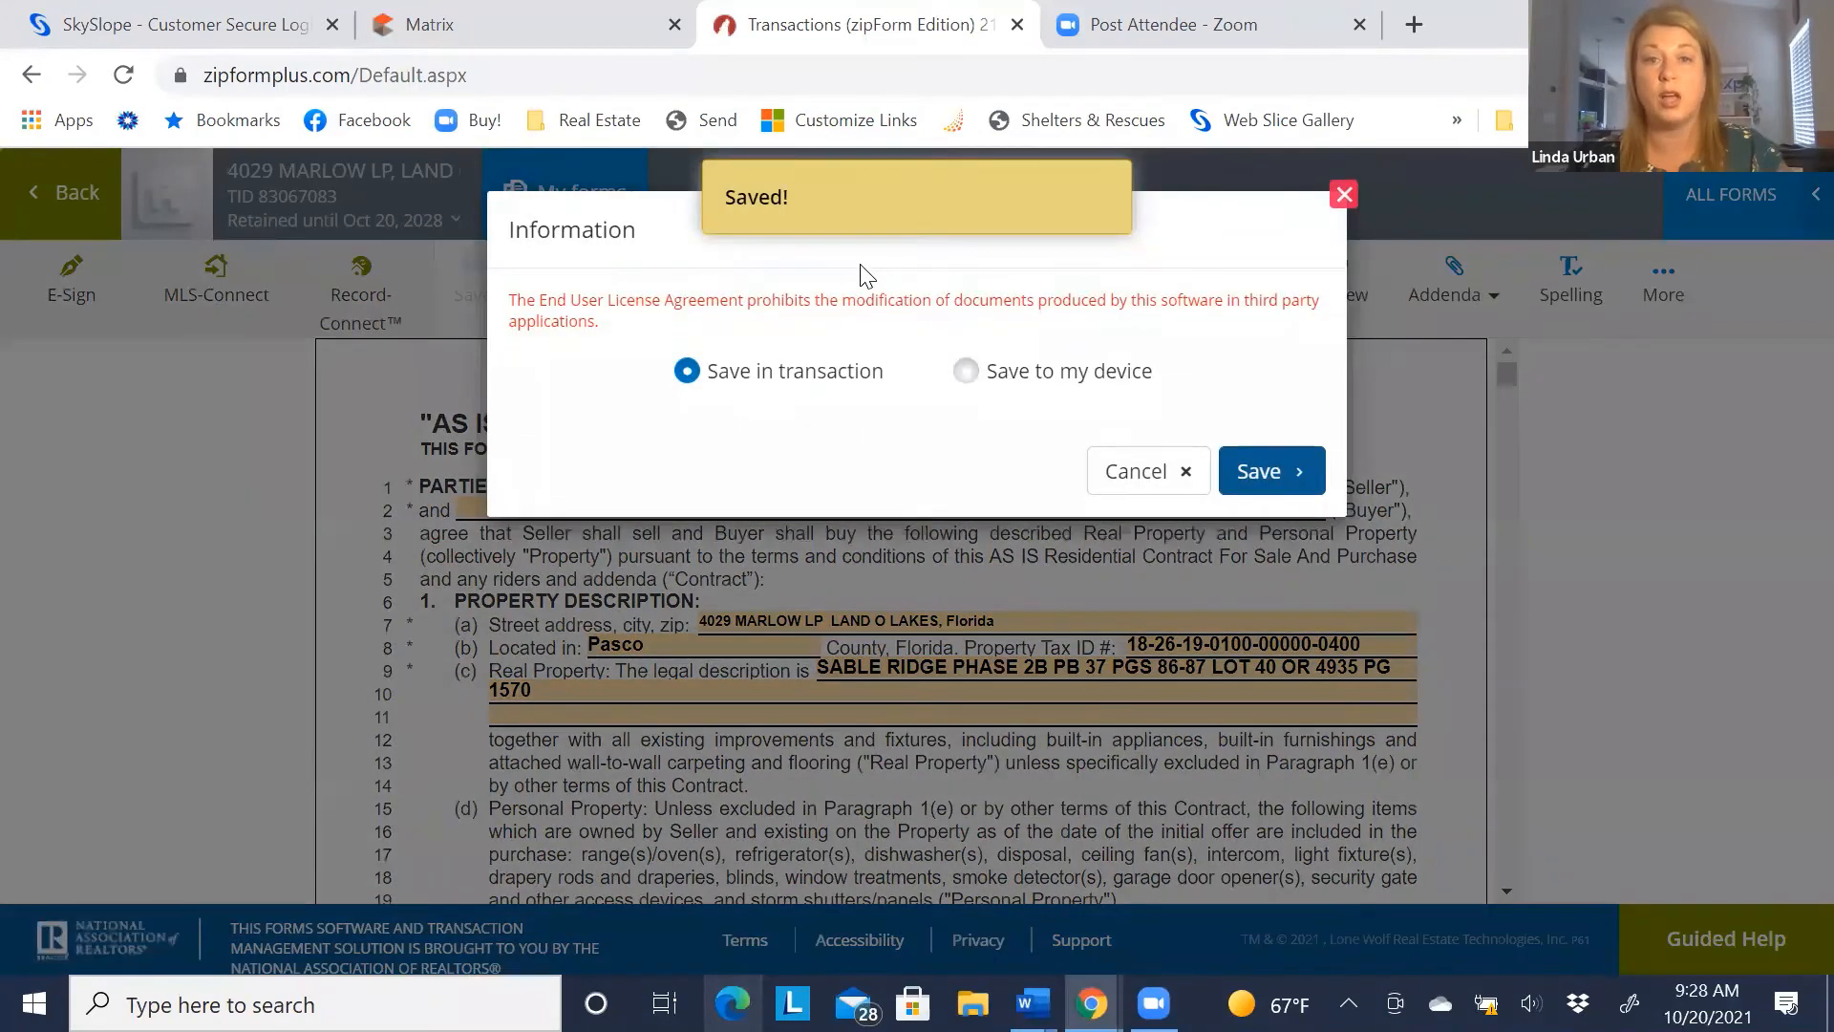
click(966, 372)
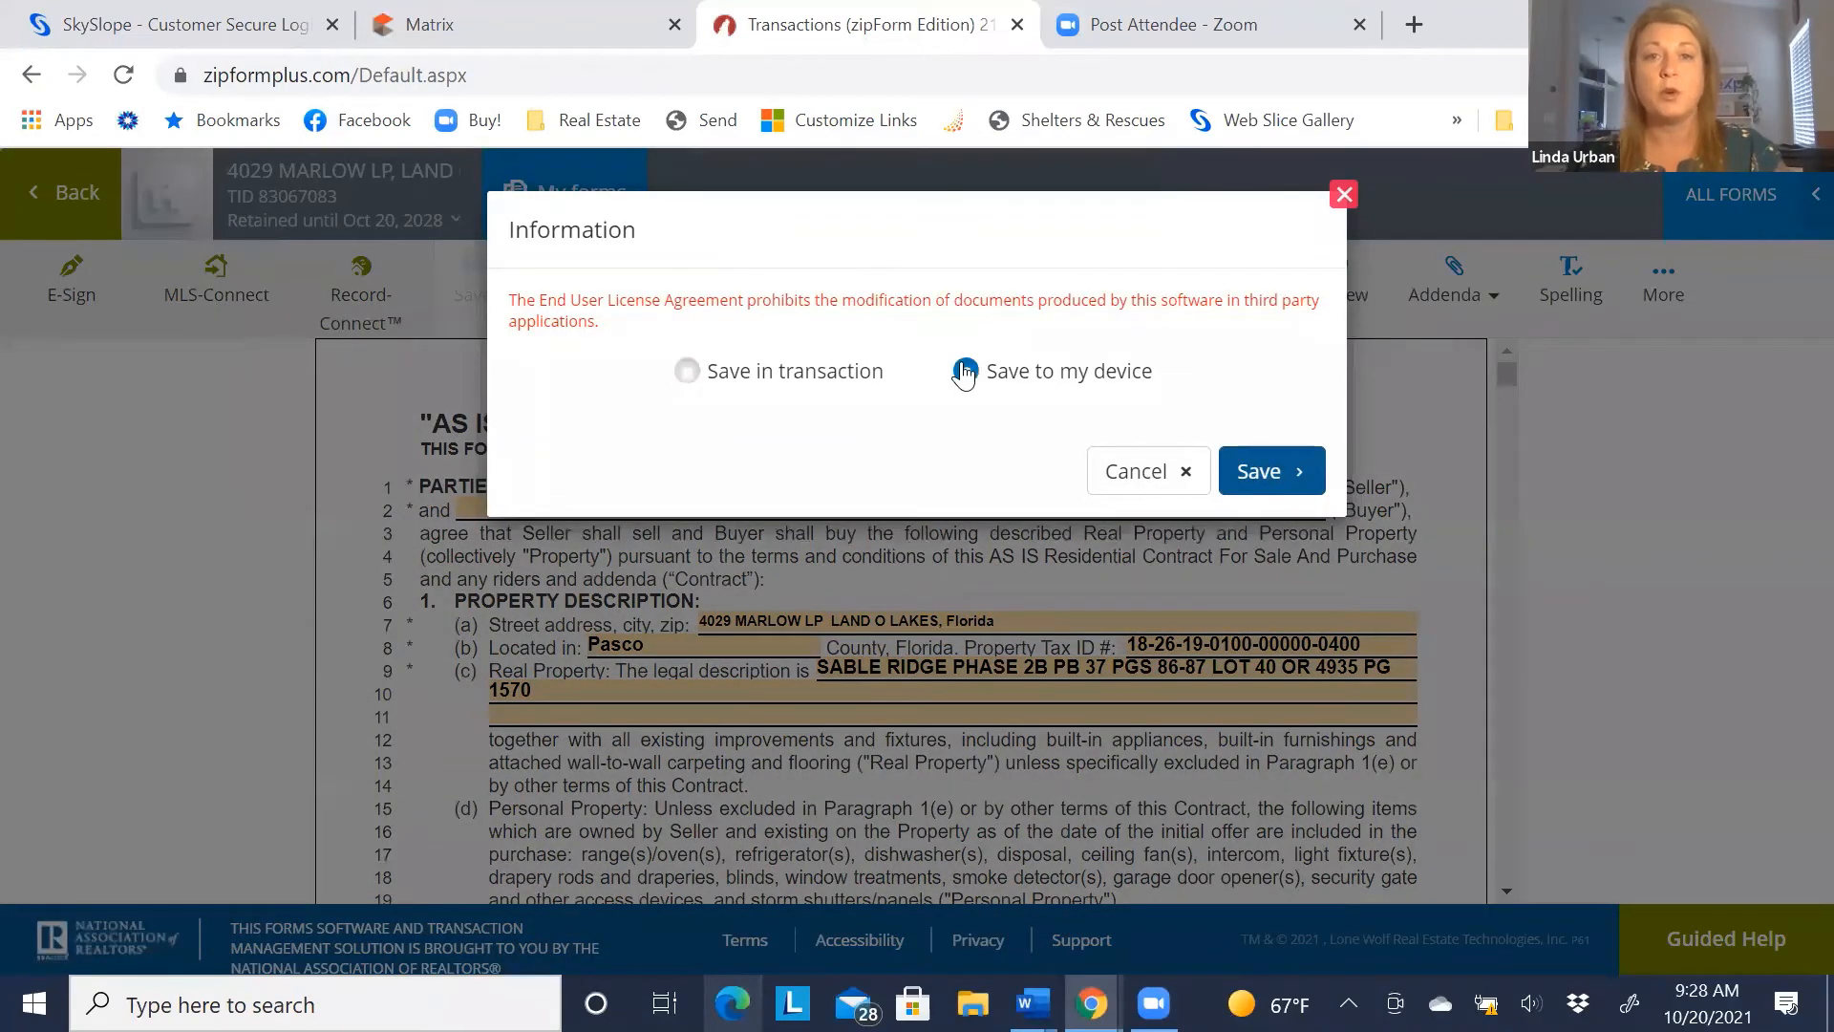
click(1259, 471)
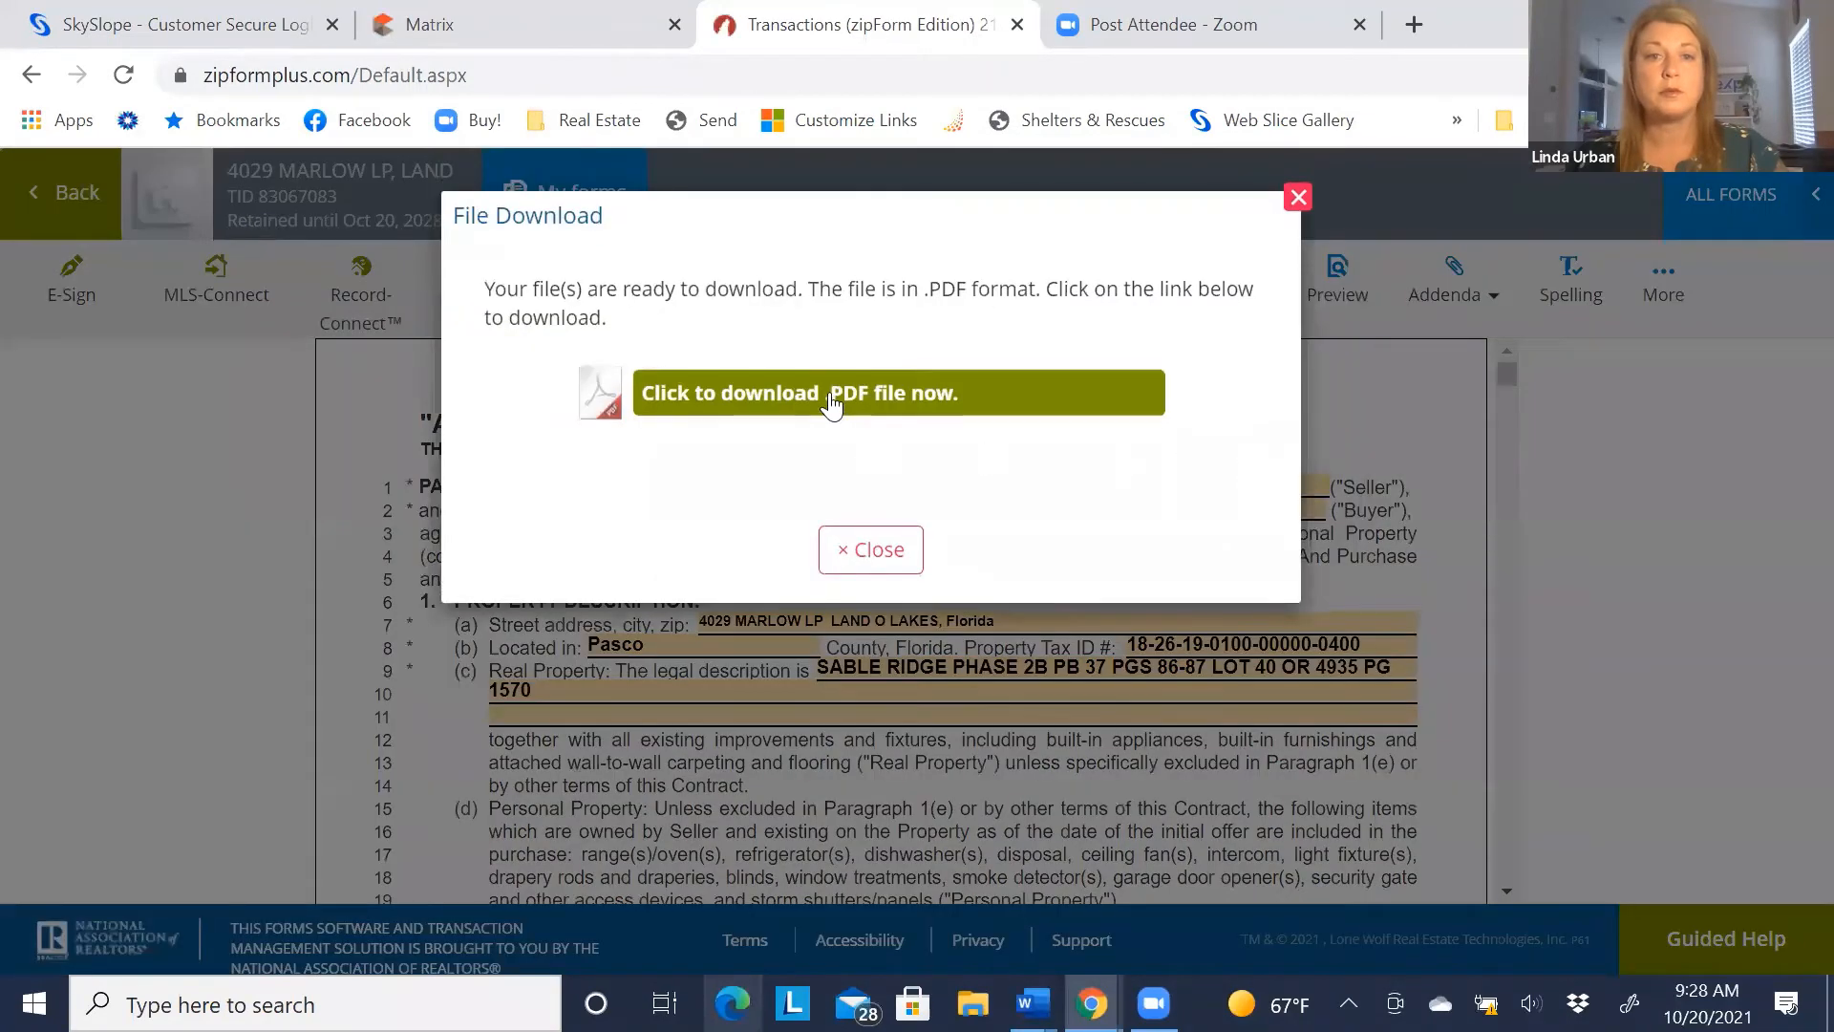
Download the generated contract .PDF, close the File Download dialog, and open the downloaded file
click(831, 398)
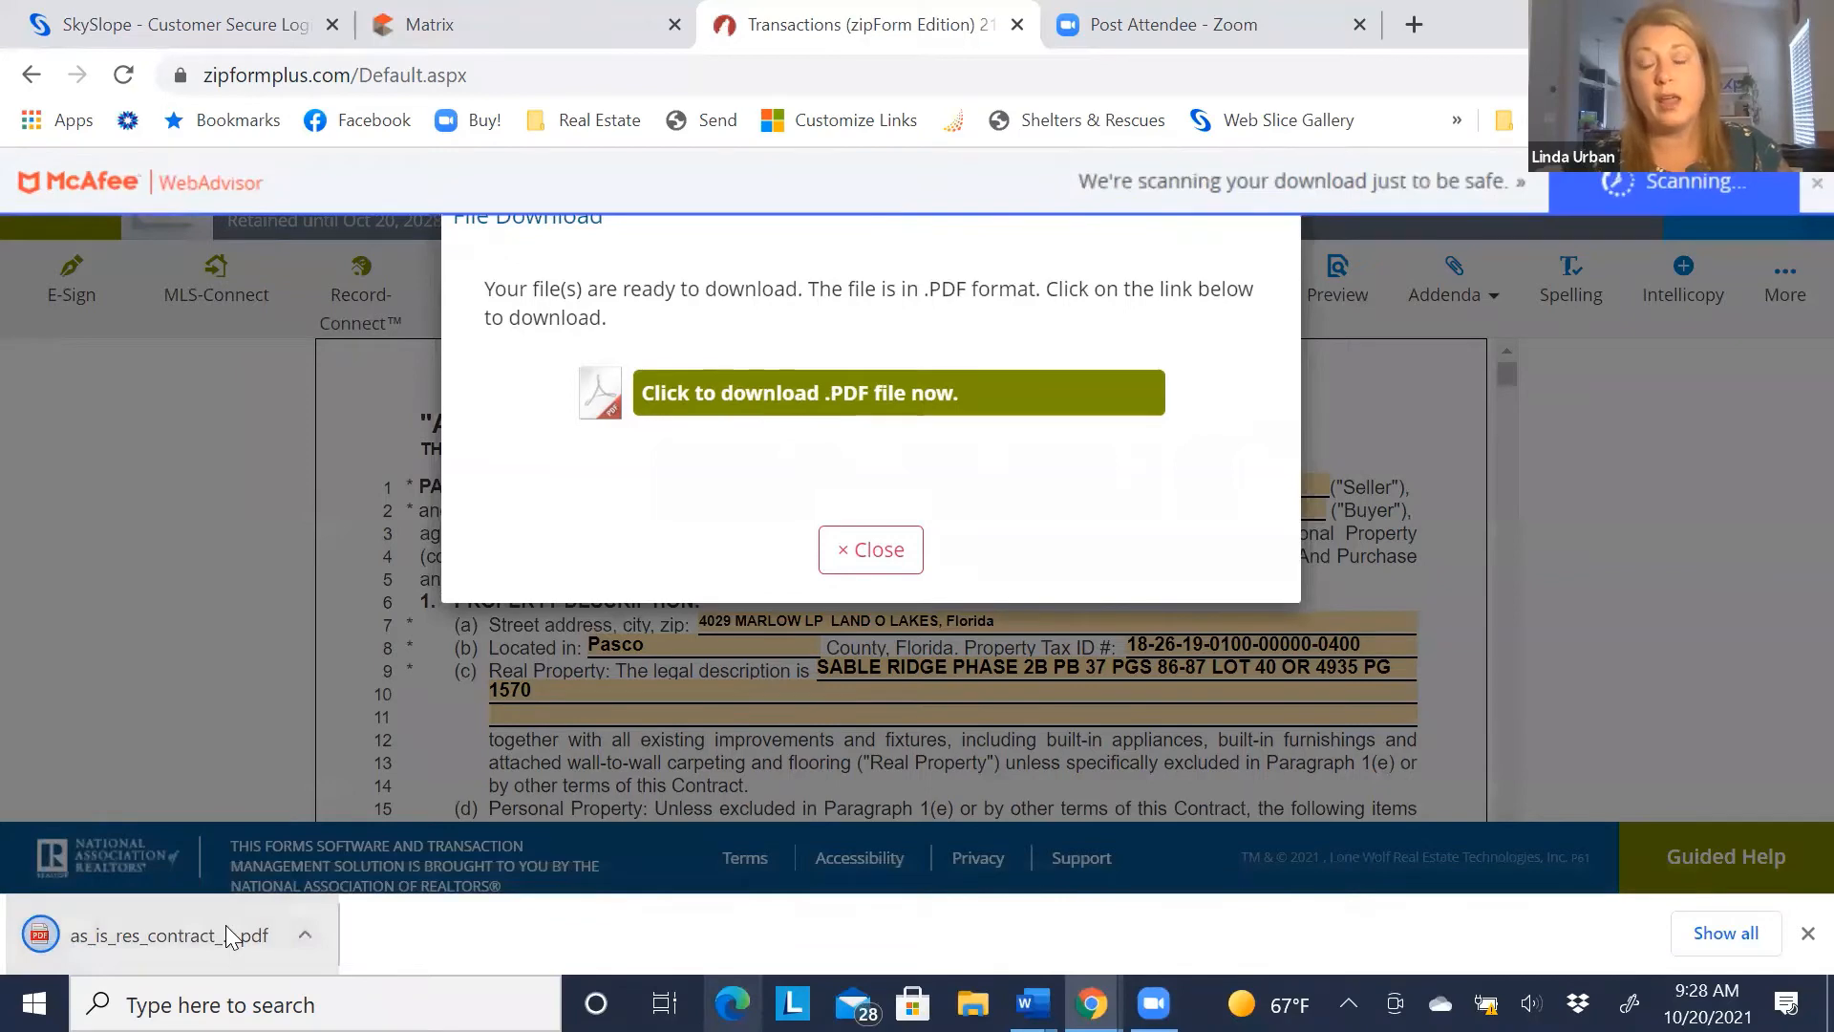
click(169, 929)
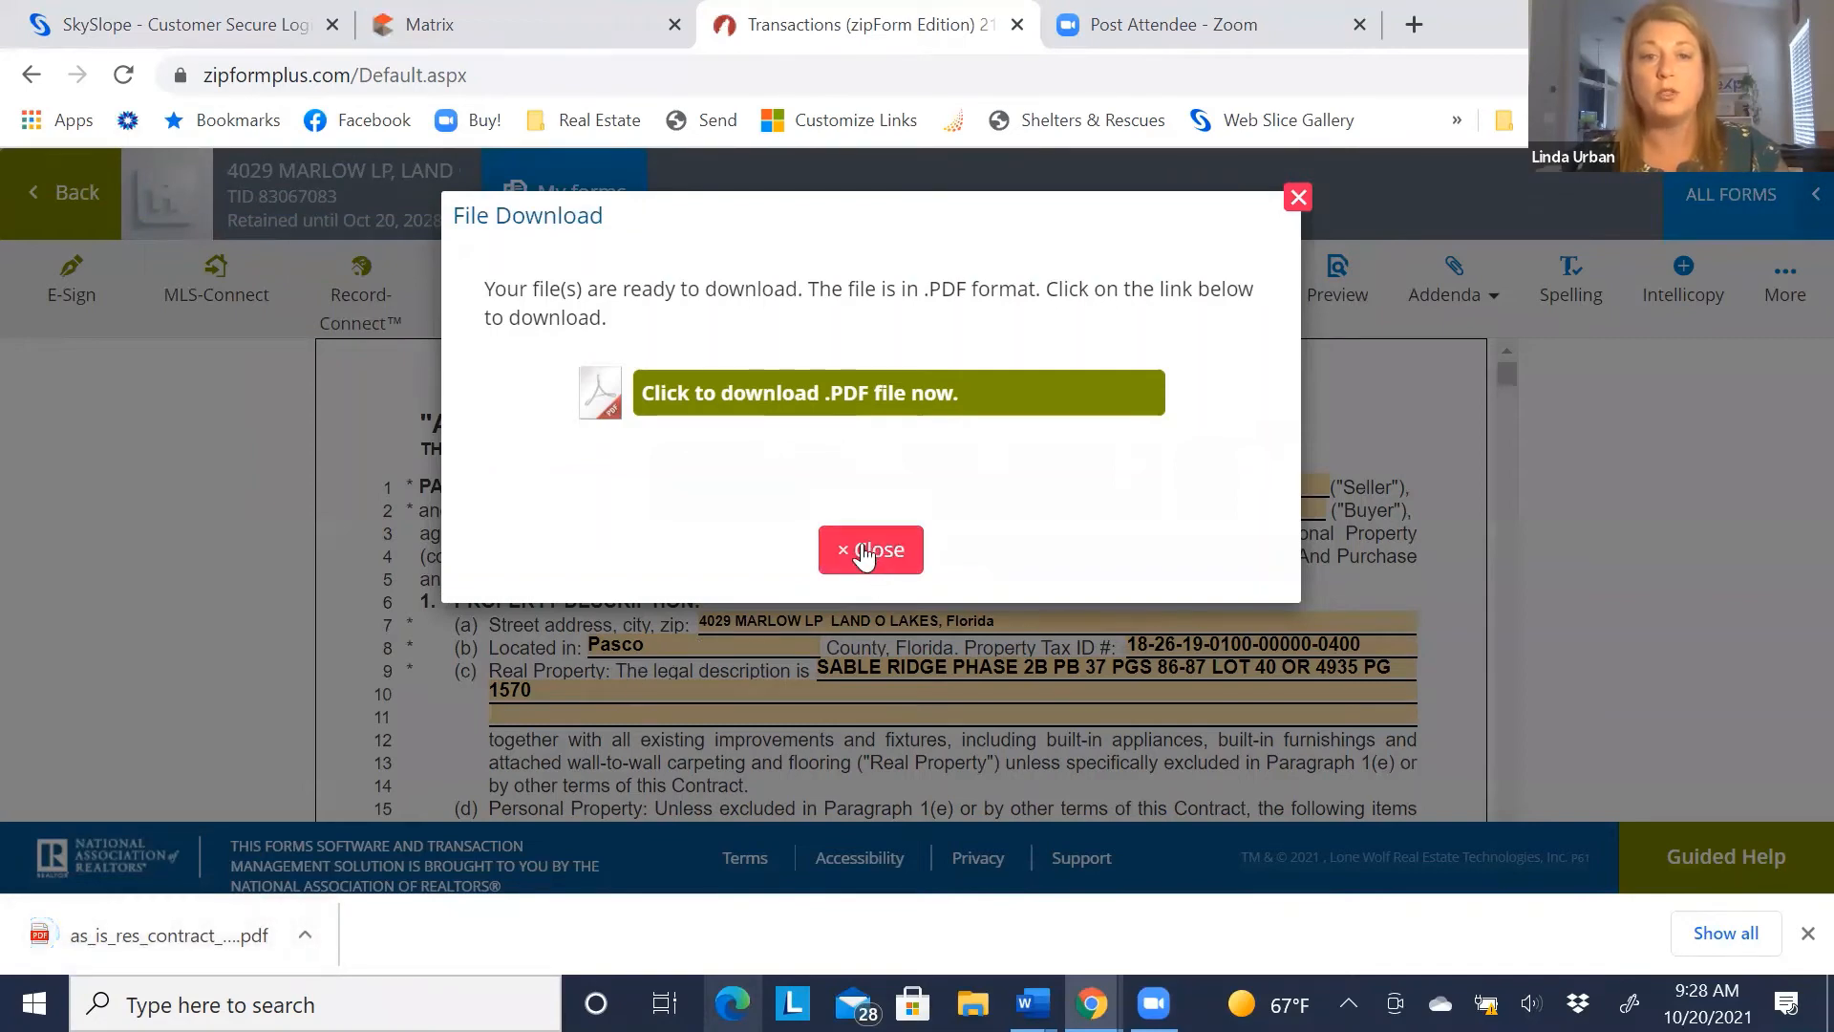
click(865, 554)
click(139, 912)
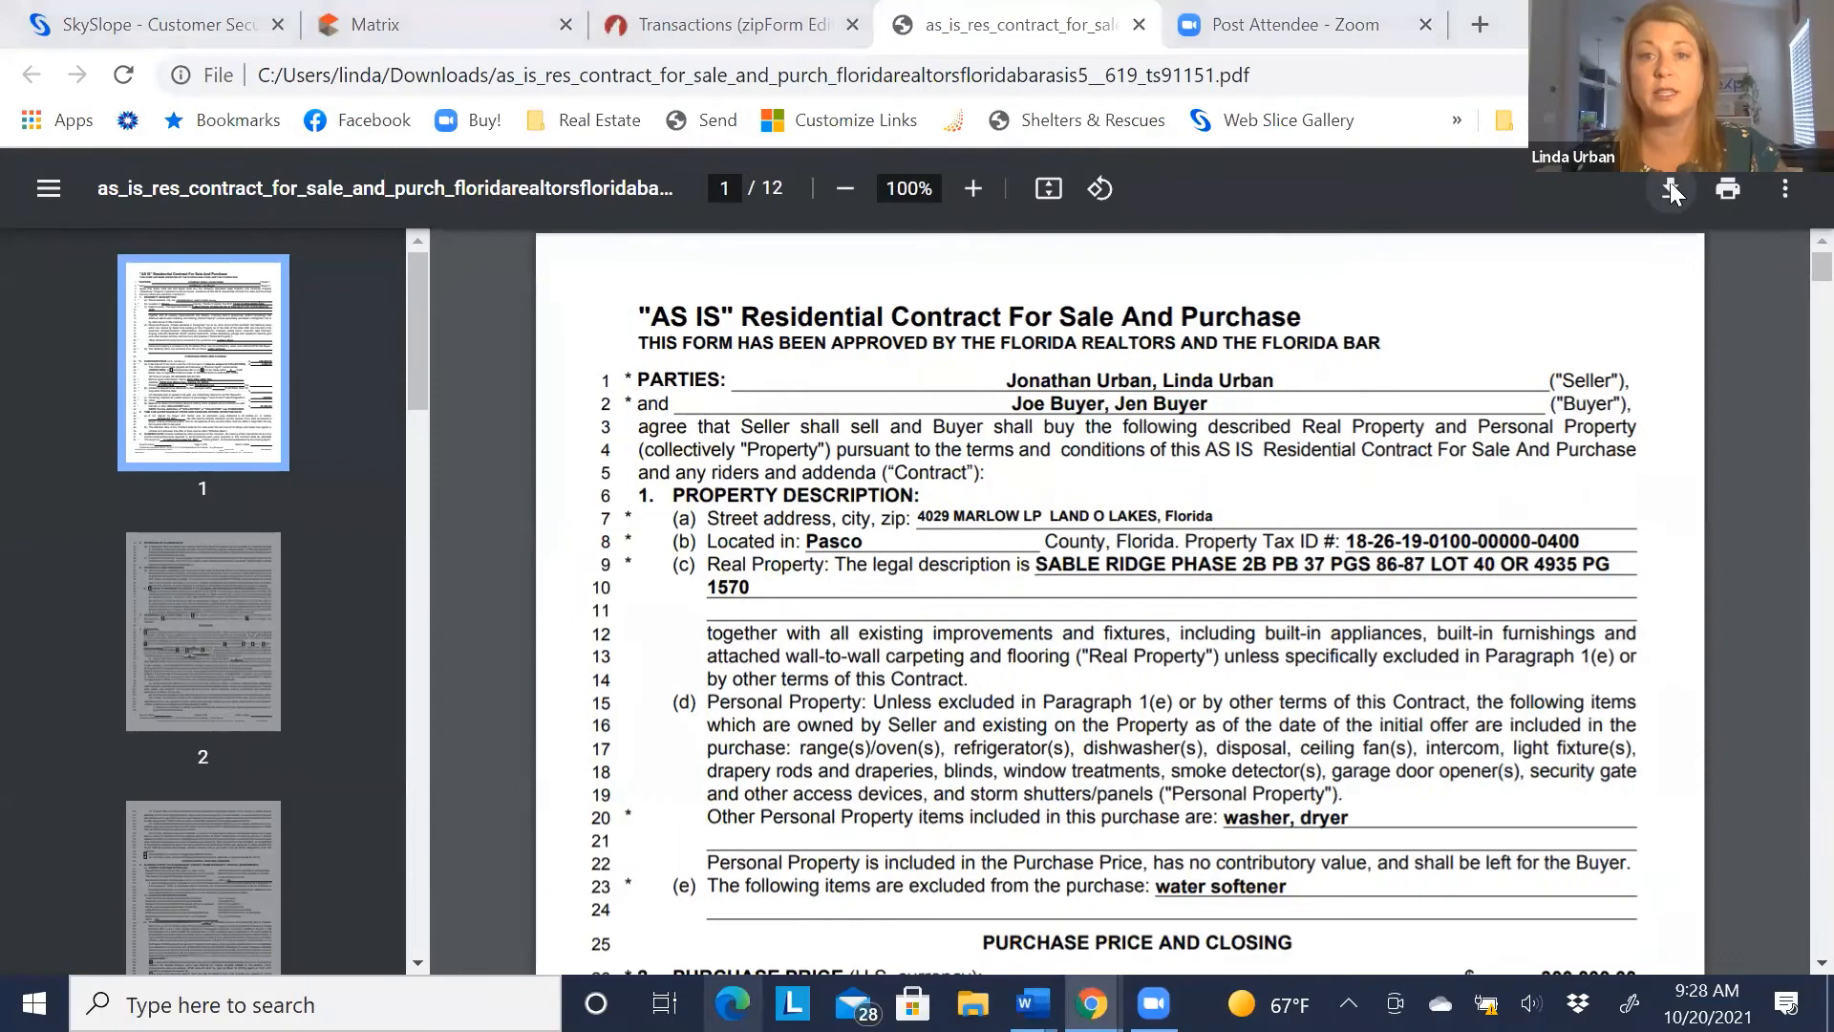
Save a copy of the contract PDF from the viewer into Documents > Sample Docs
click(1670, 188)
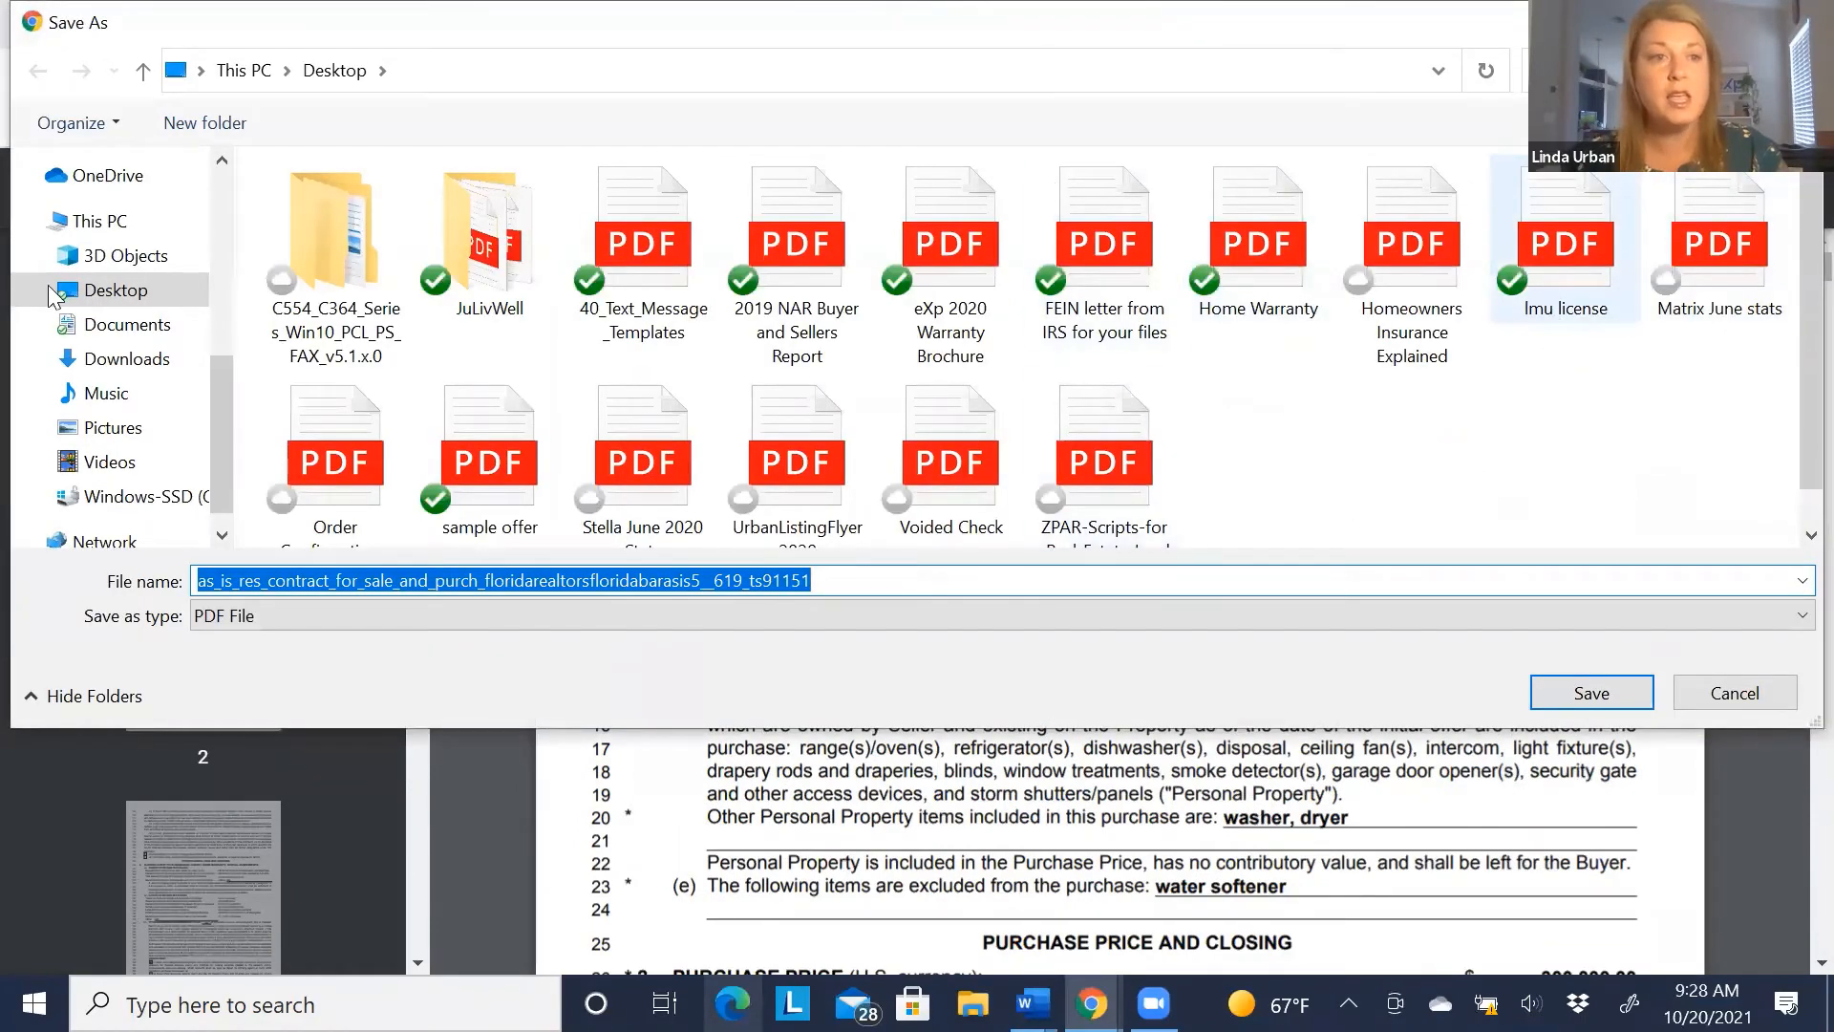
scroll(232, 437, up, 4)
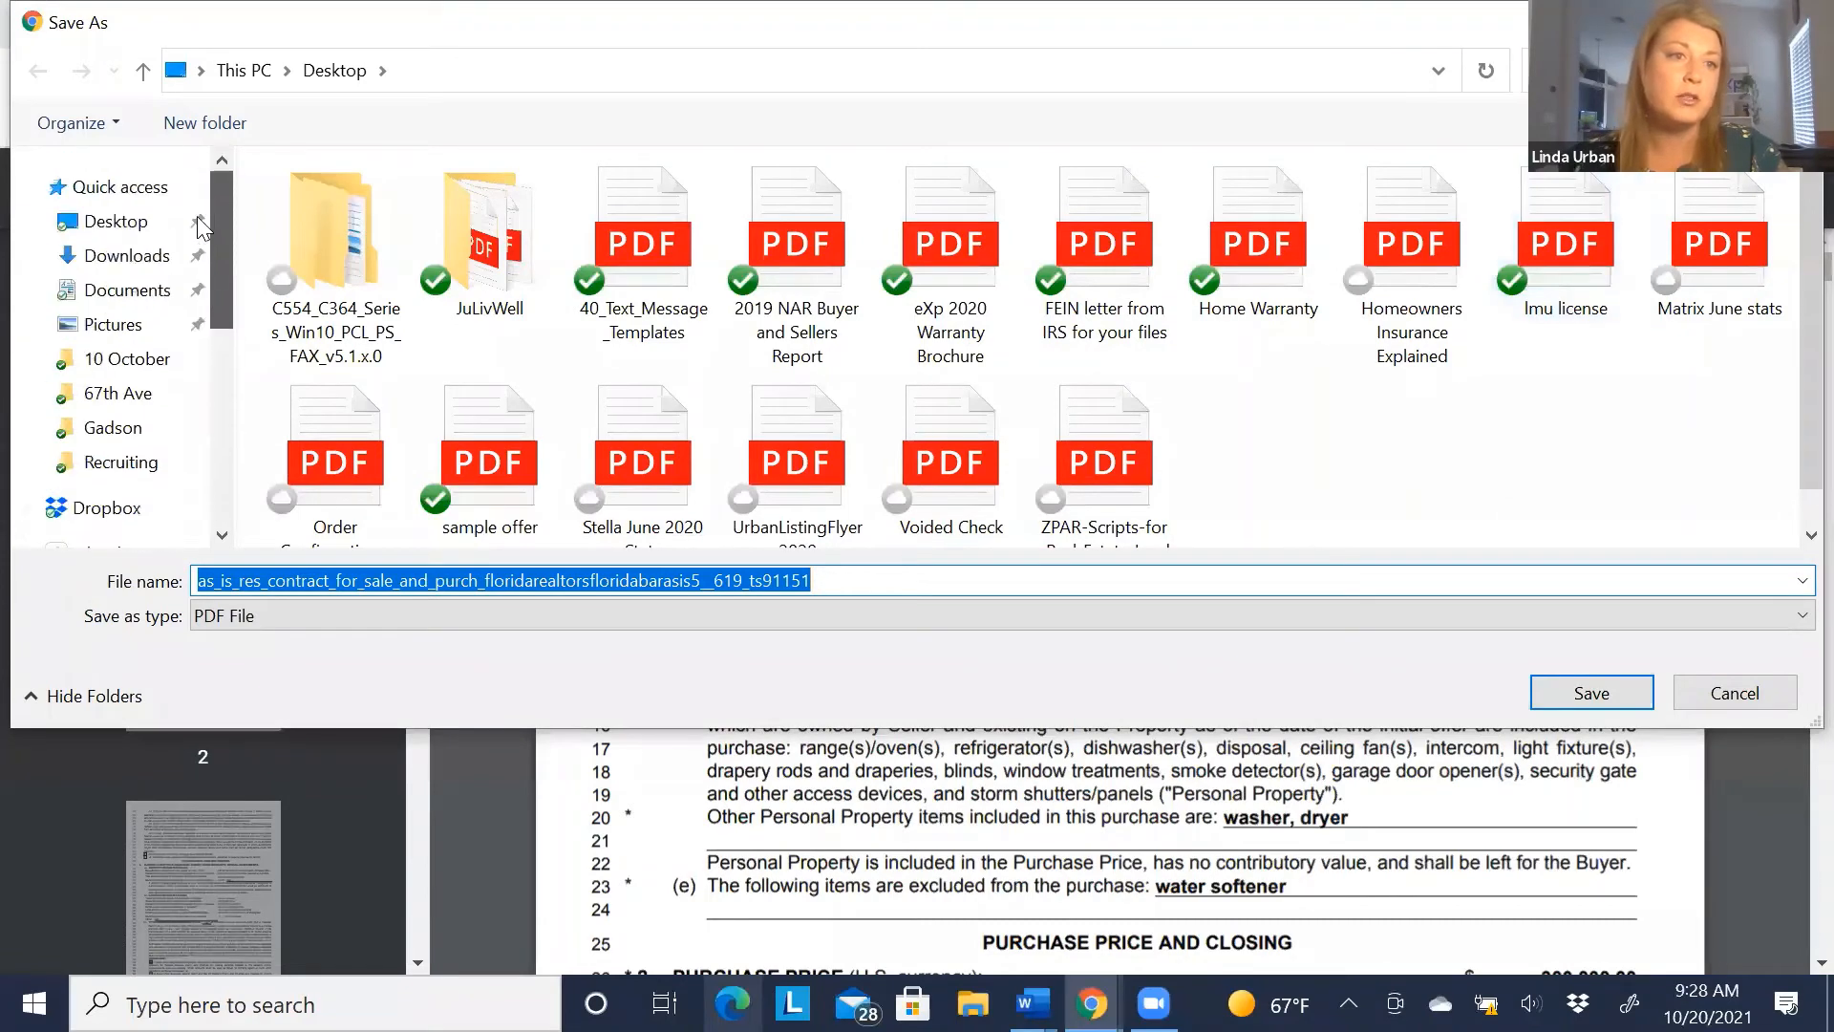
click(91, 296)
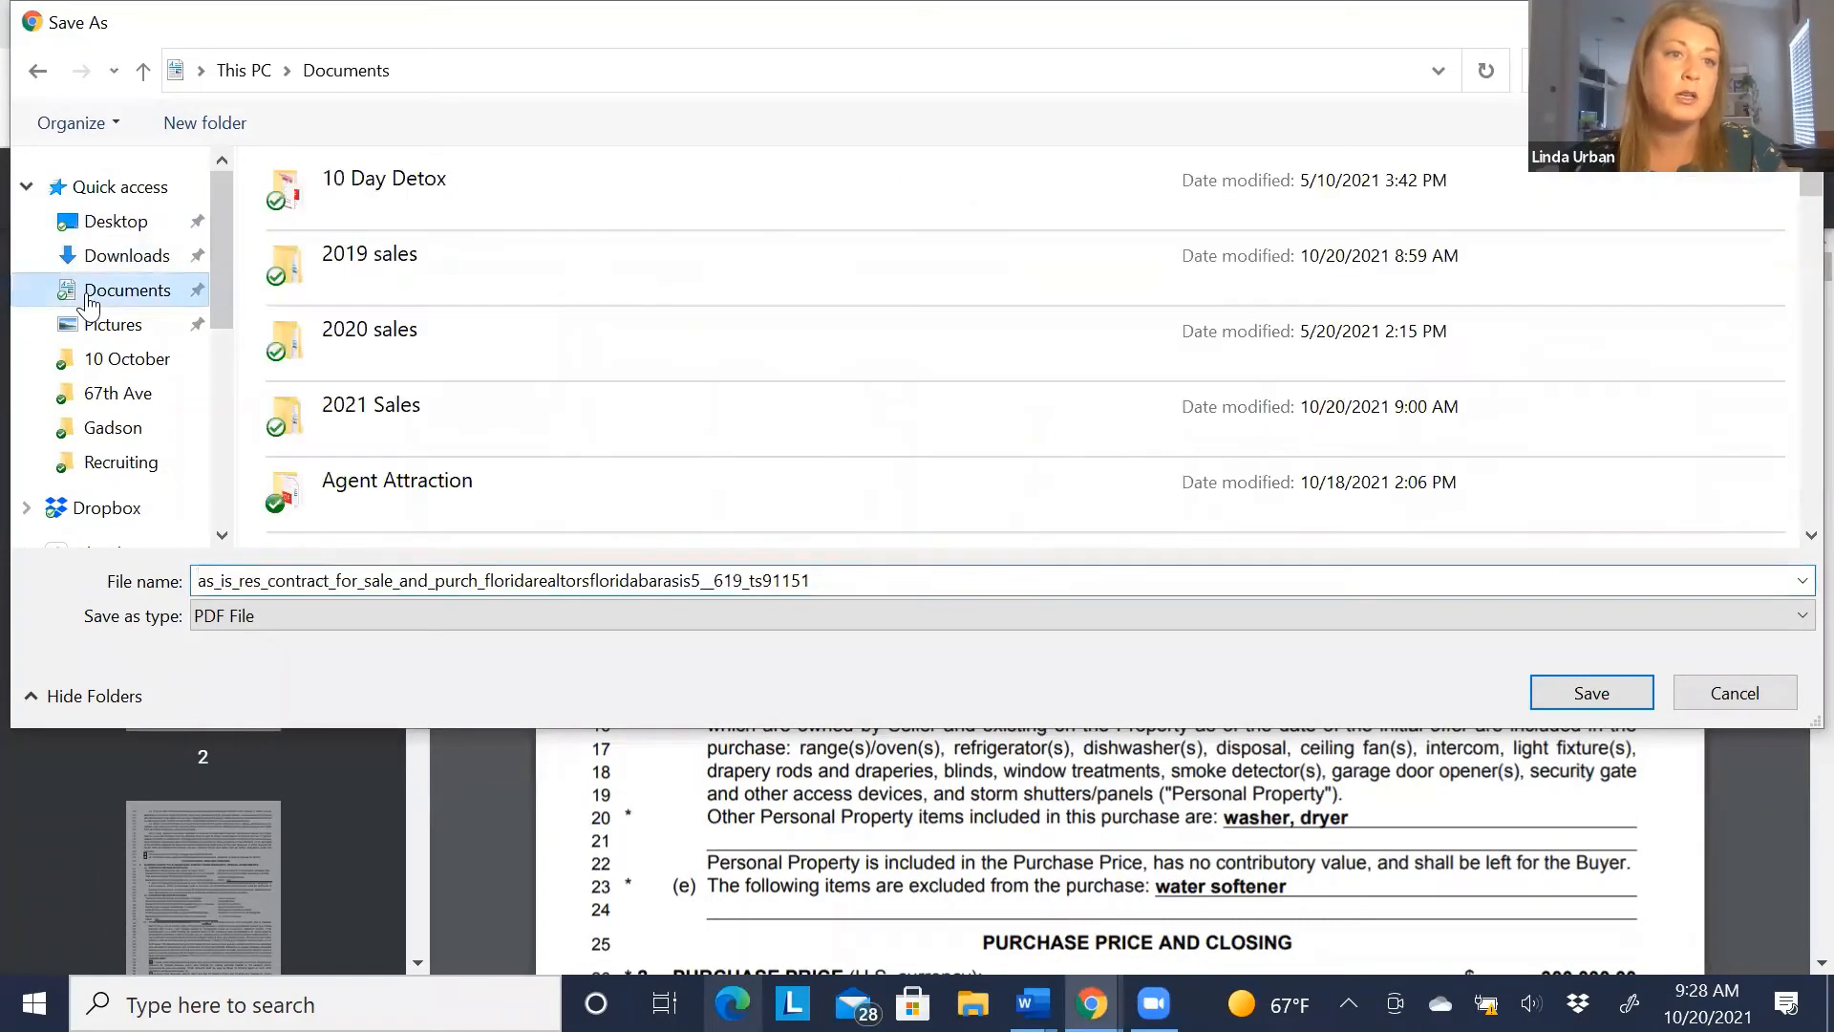
scroll(290, 294, down, 1)
scroll(707, 263, up, 1)
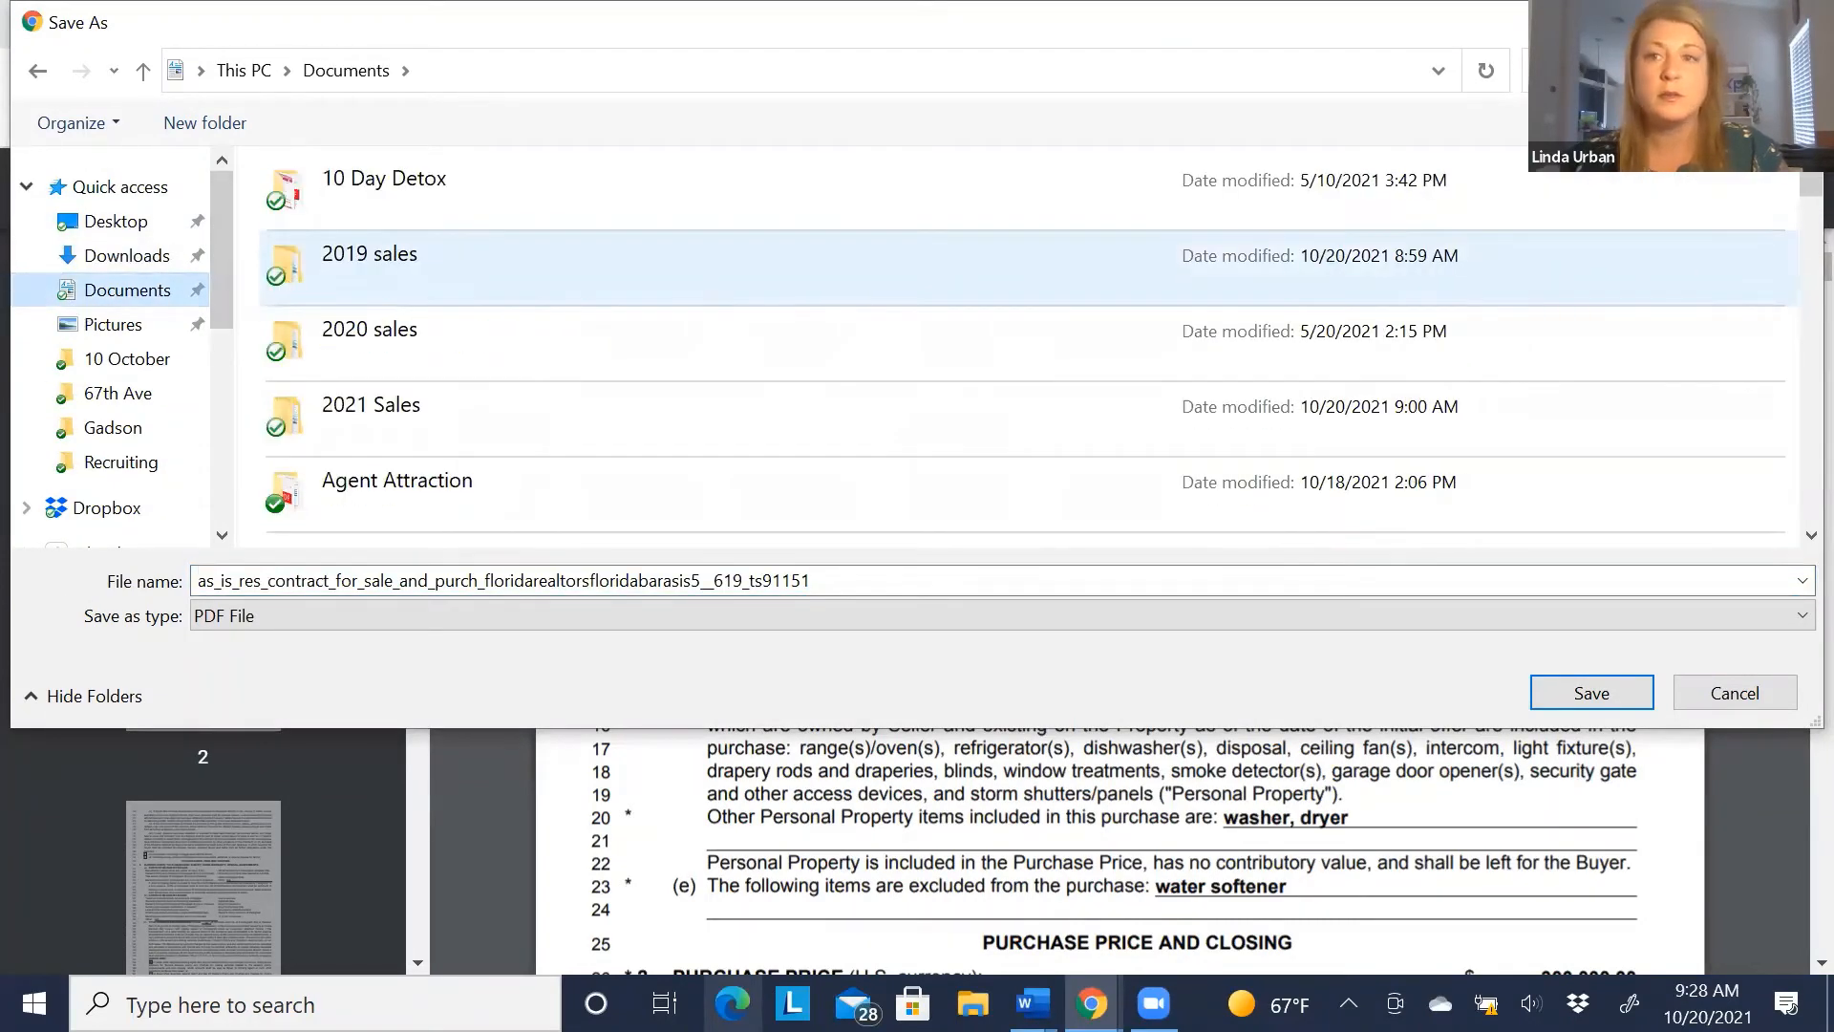
scroll(565, 396, down, 10)
scroll(565, 395, down, 12)
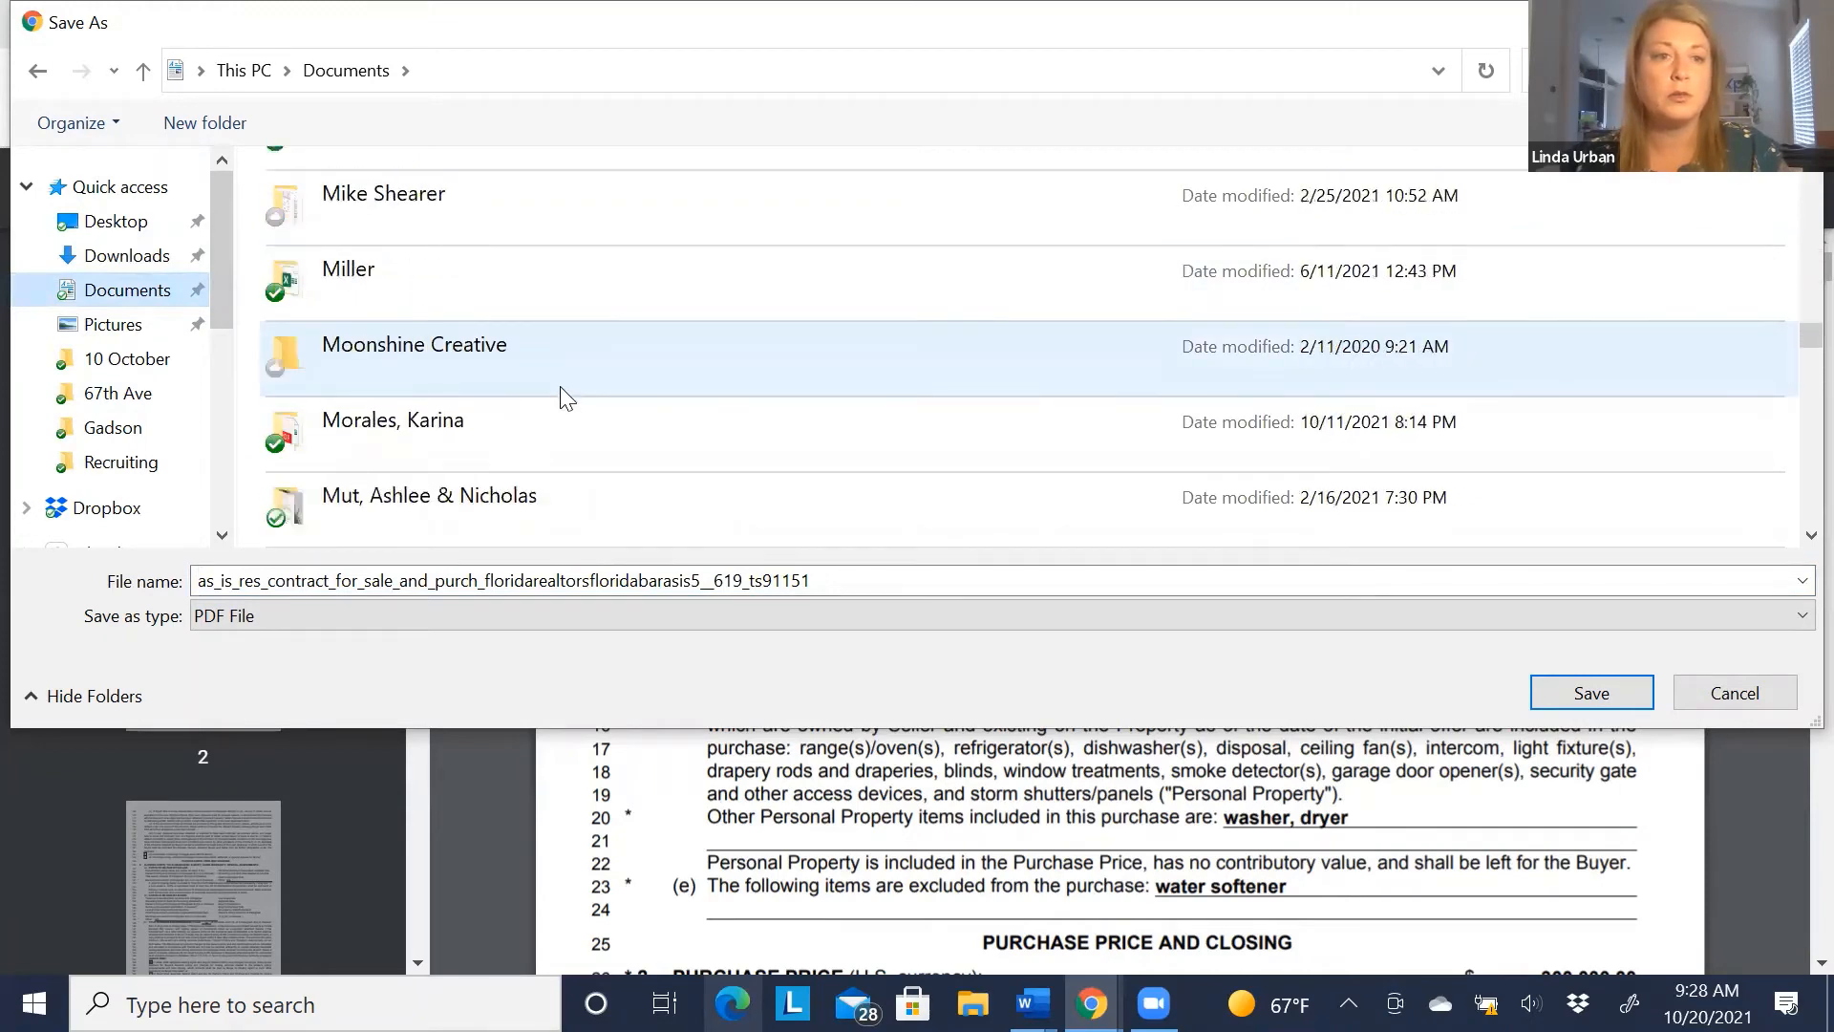
scroll(557, 397, up, 3)
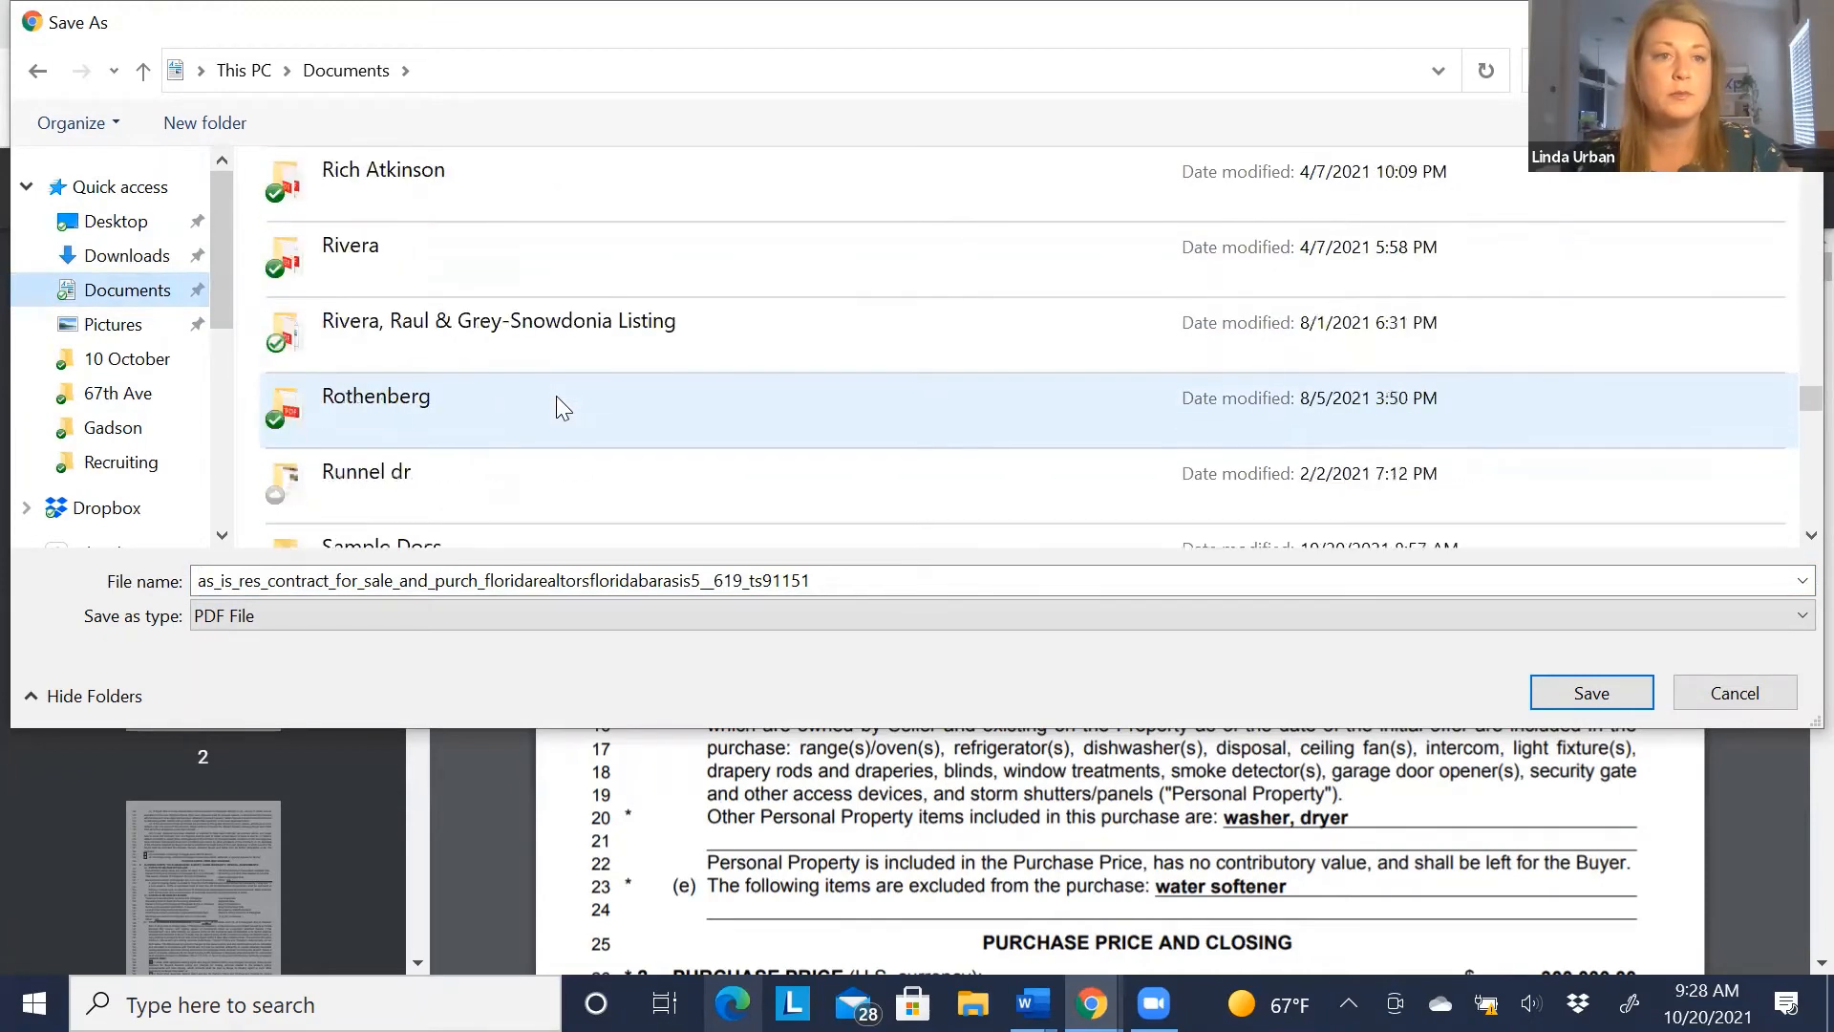
double_click(386, 537)
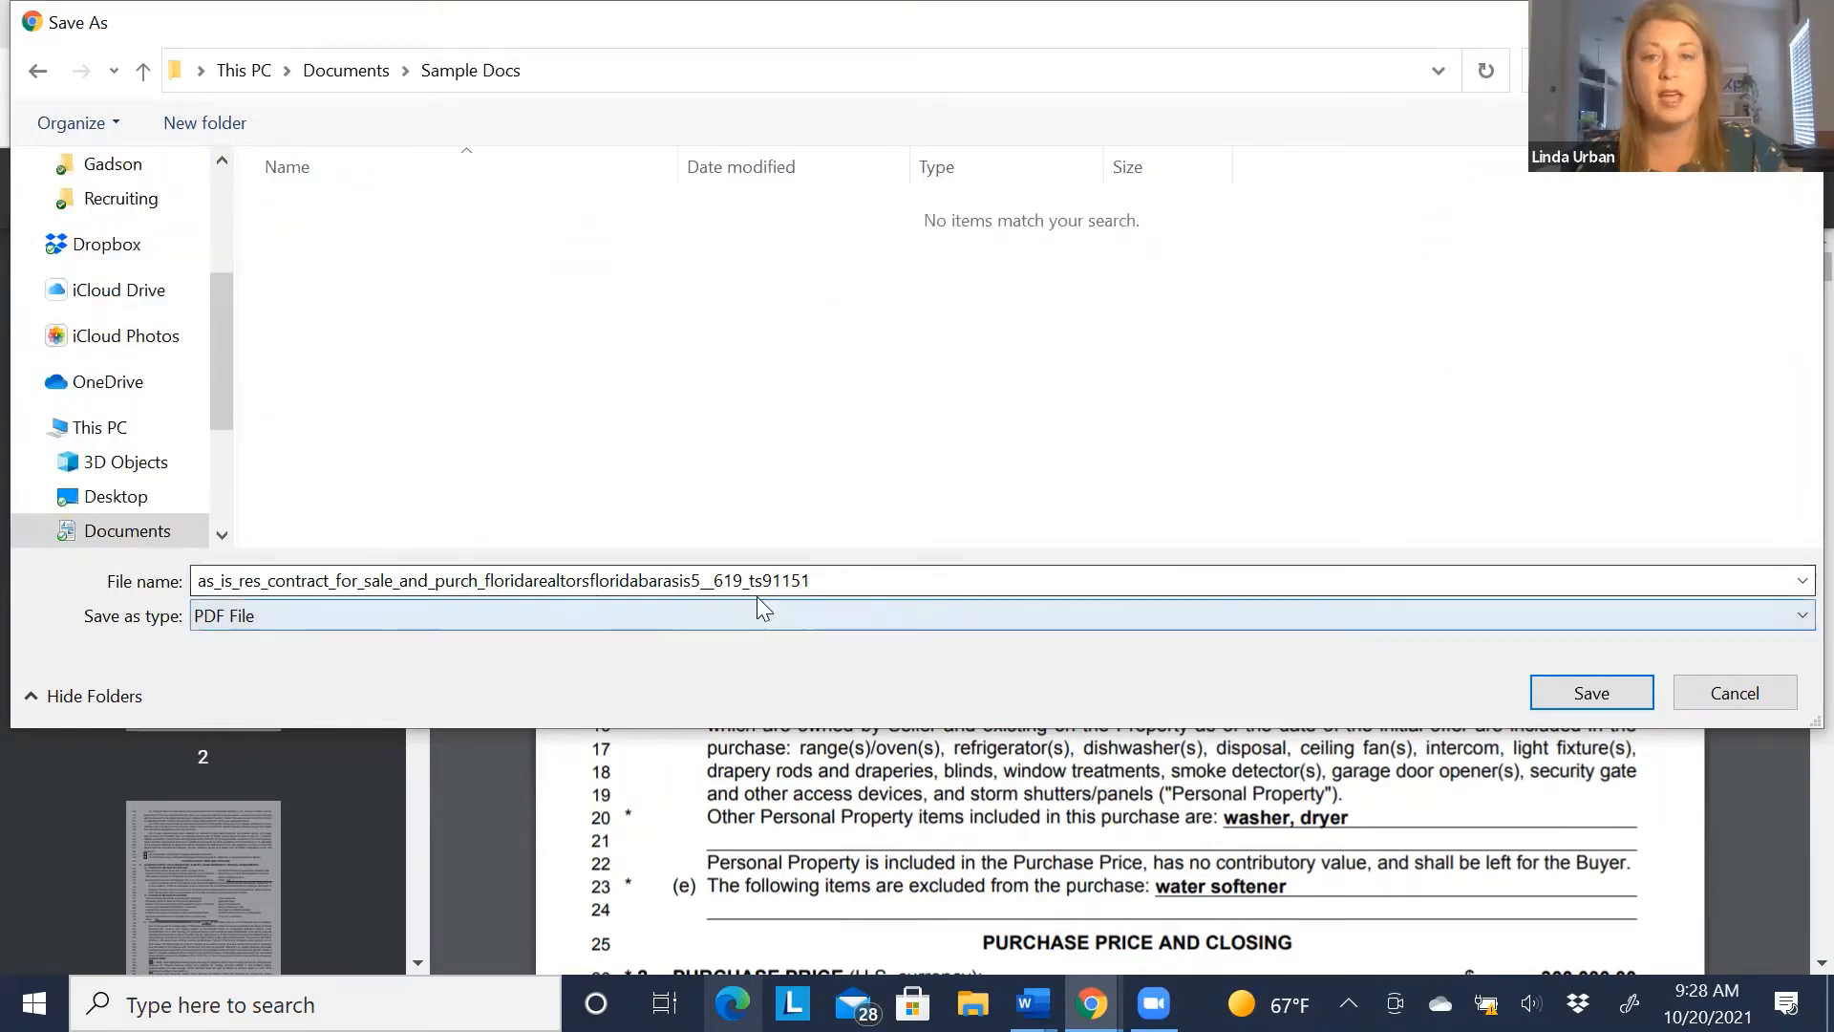
click(1581, 696)
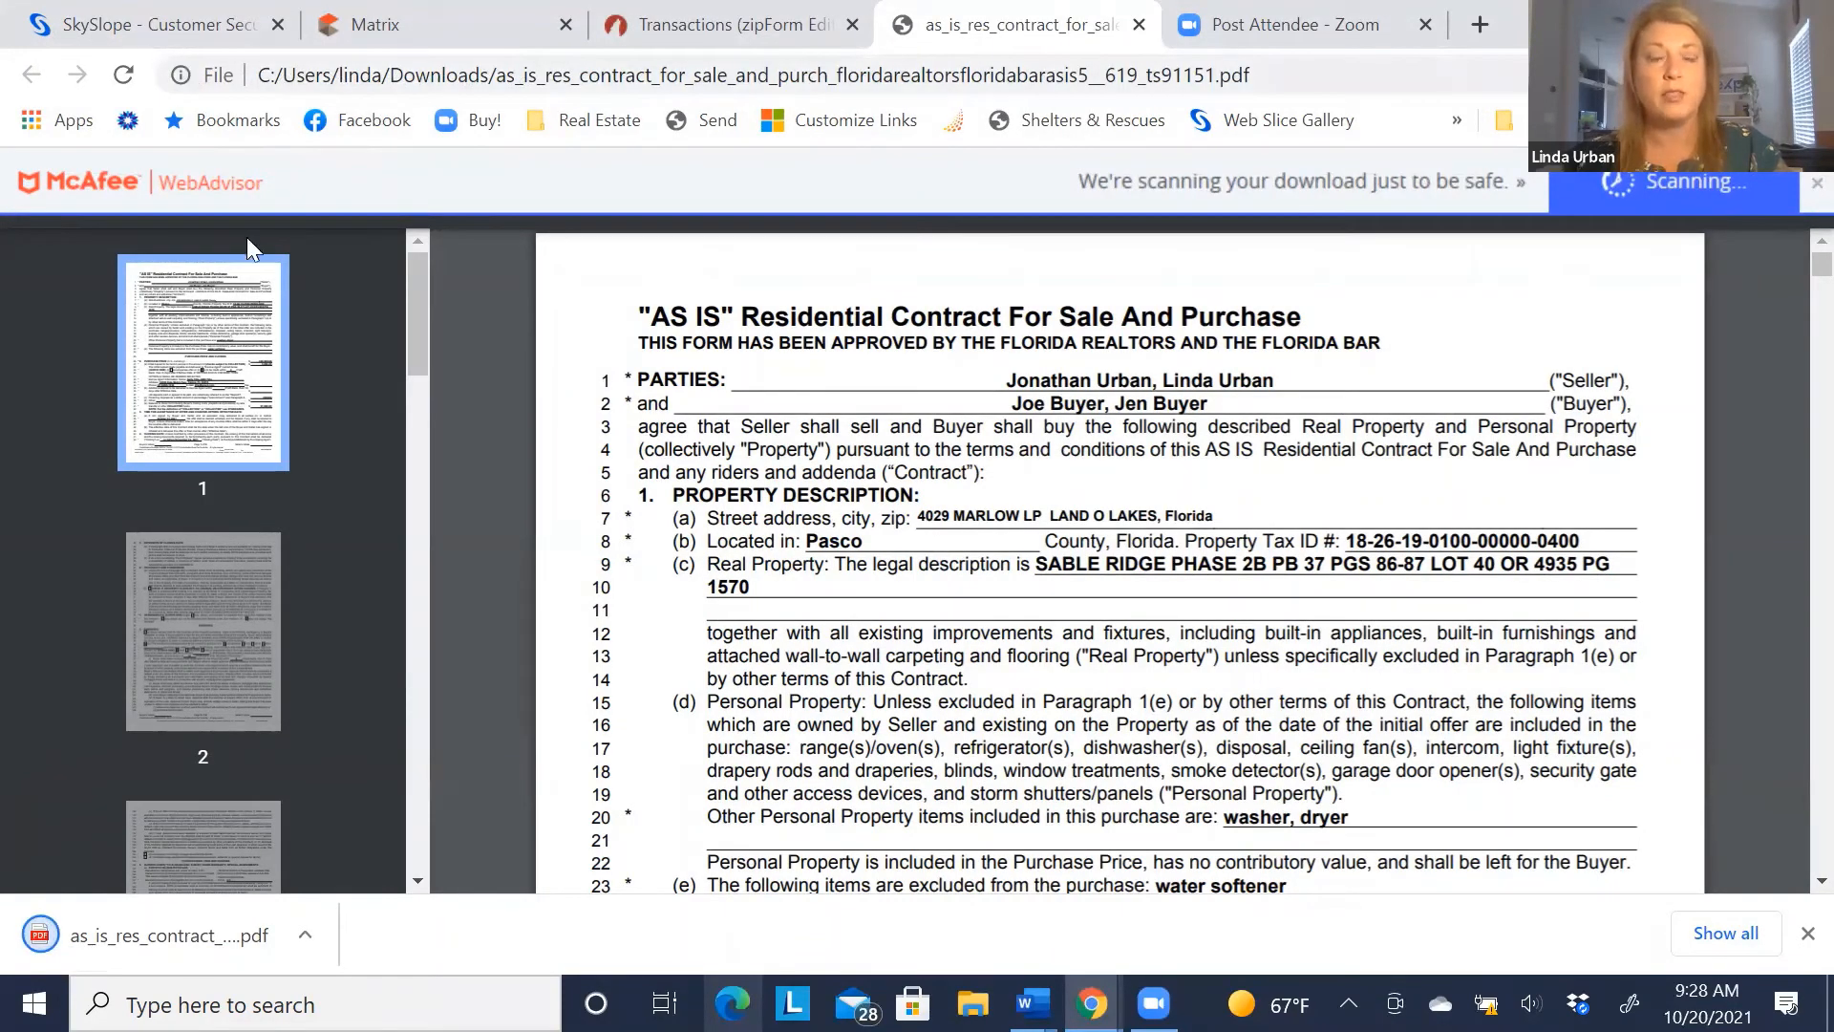
Sign in to SkySlope, go to DigiSign, and begin a New Envelope
click(172, 25)
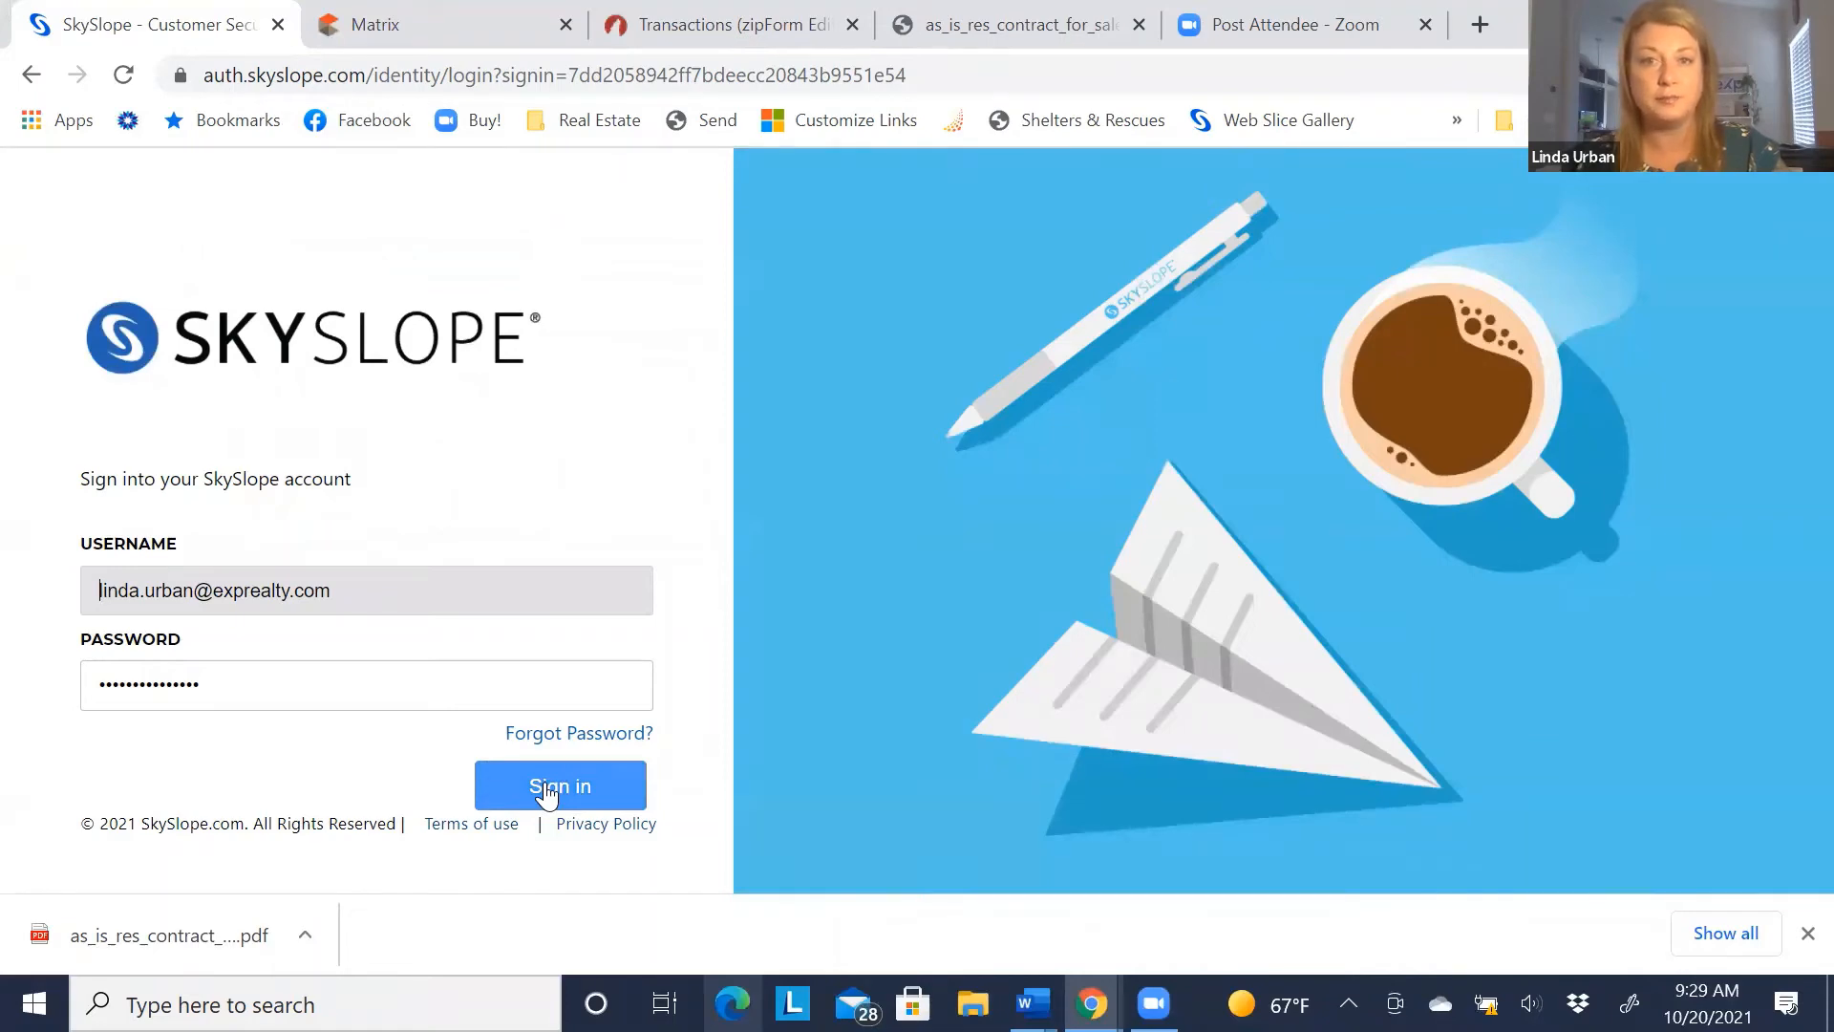
click(546, 792)
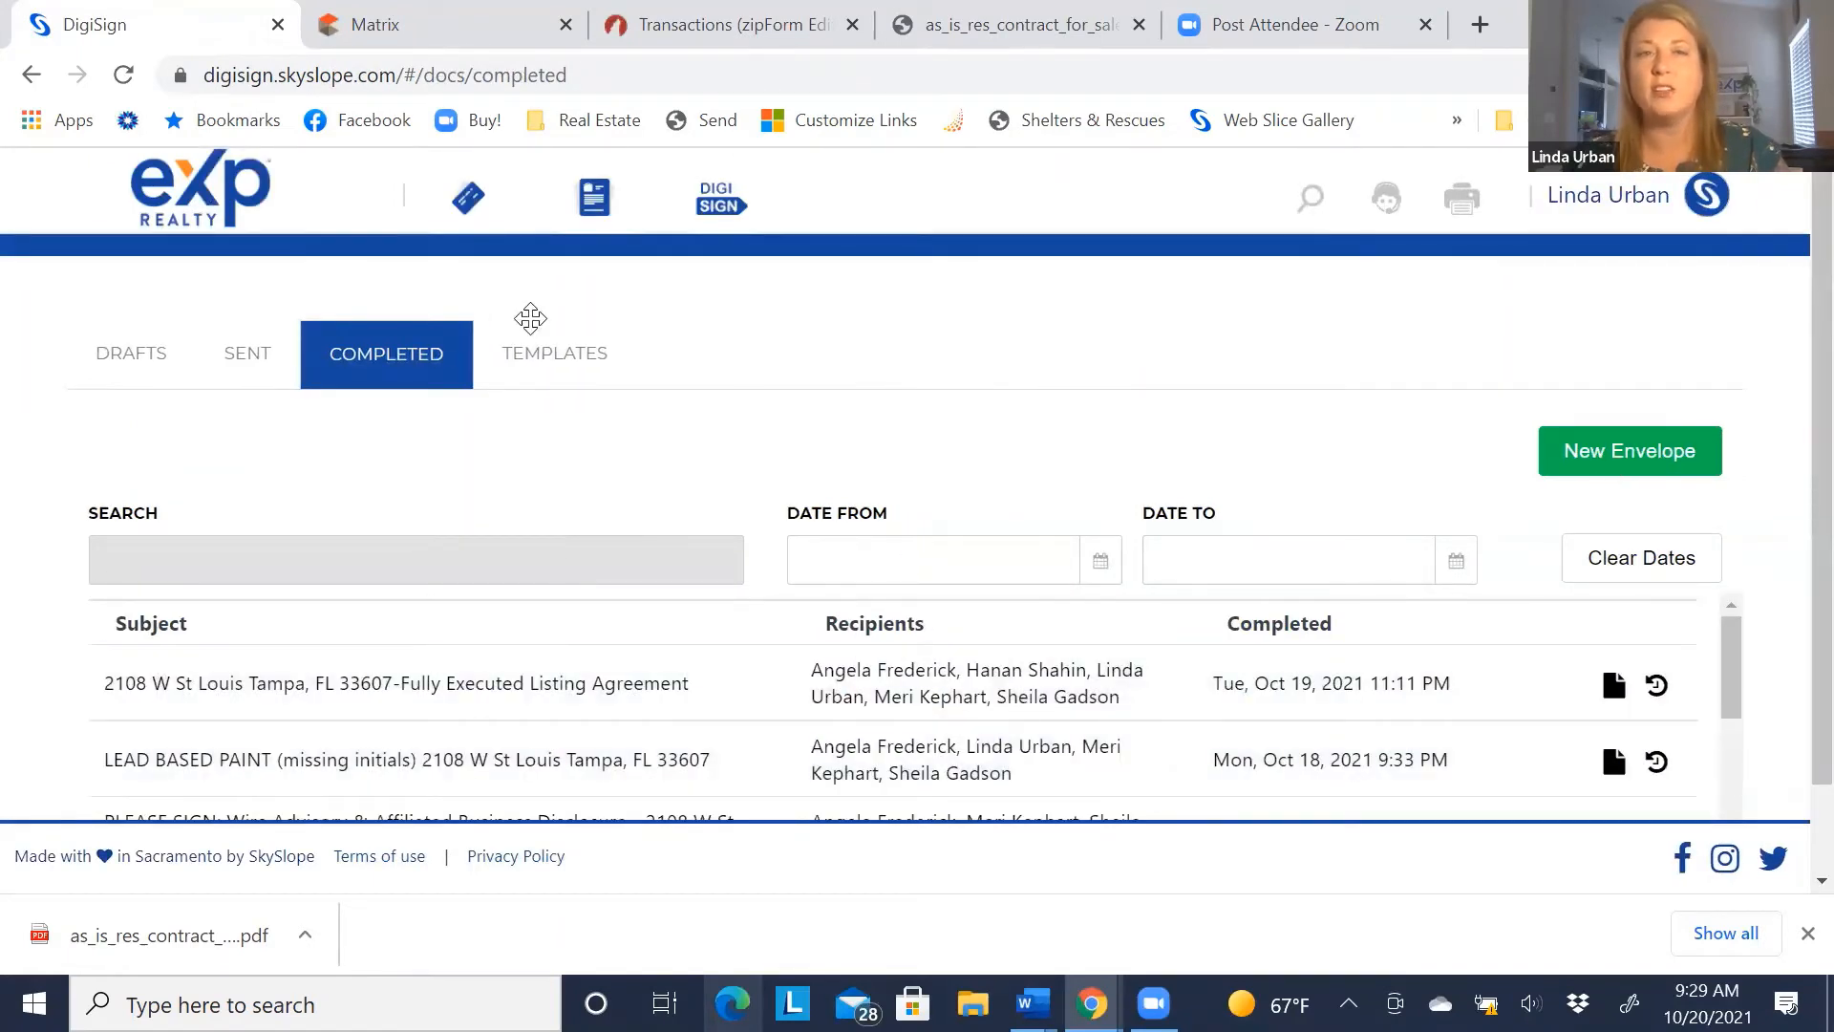
click(1627, 459)
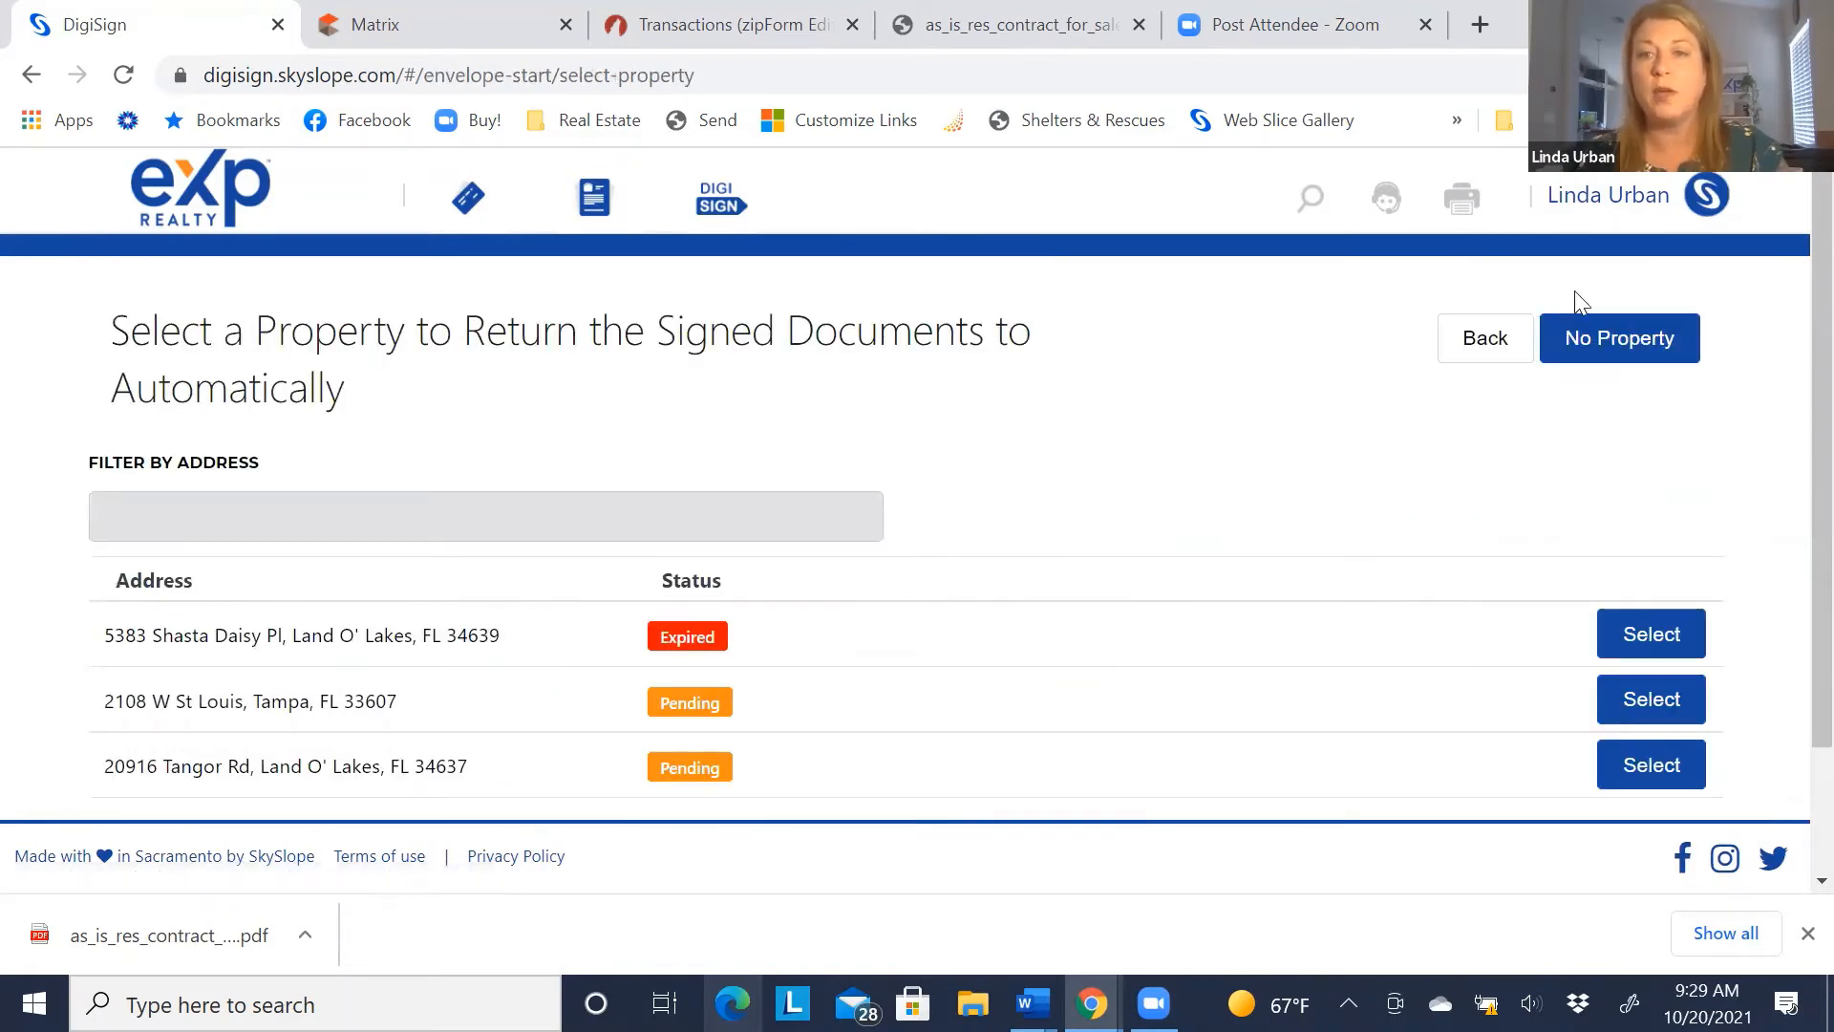
Choose No Property, upload the AS IS contract PDF from Documents > Sample Docs, and continue
click(1626, 348)
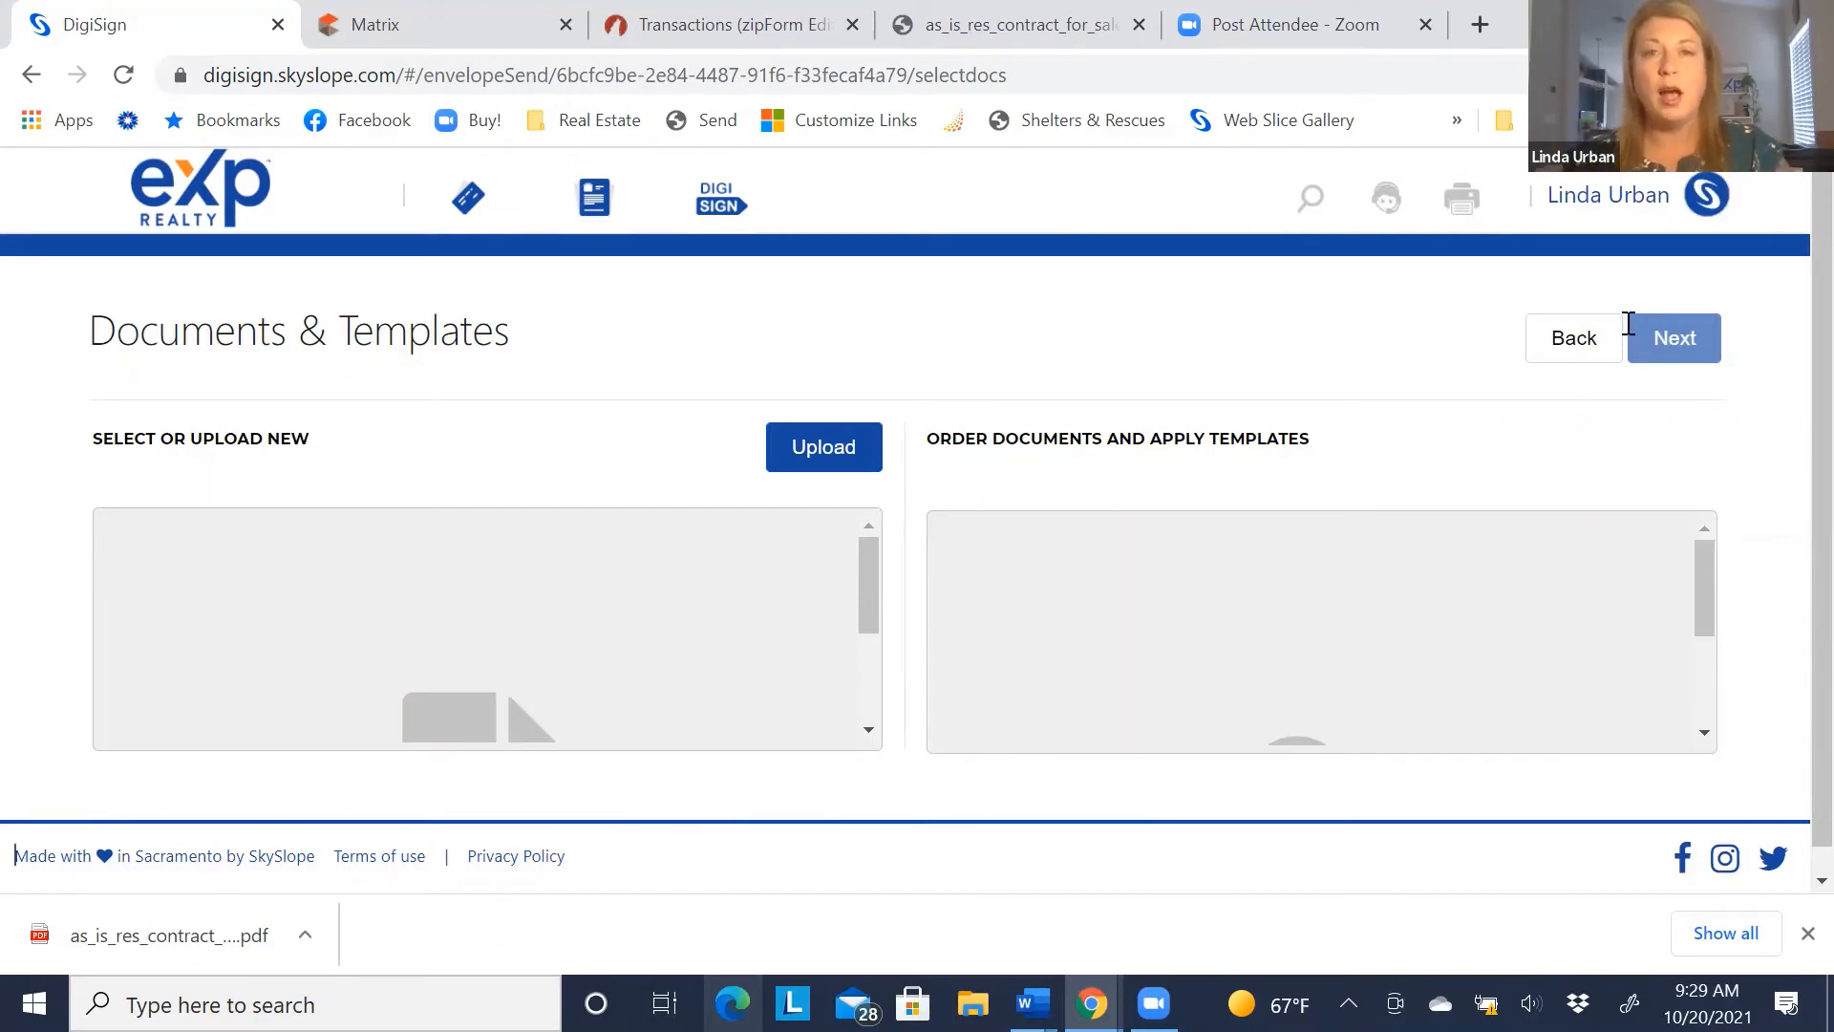
click(814, 455)
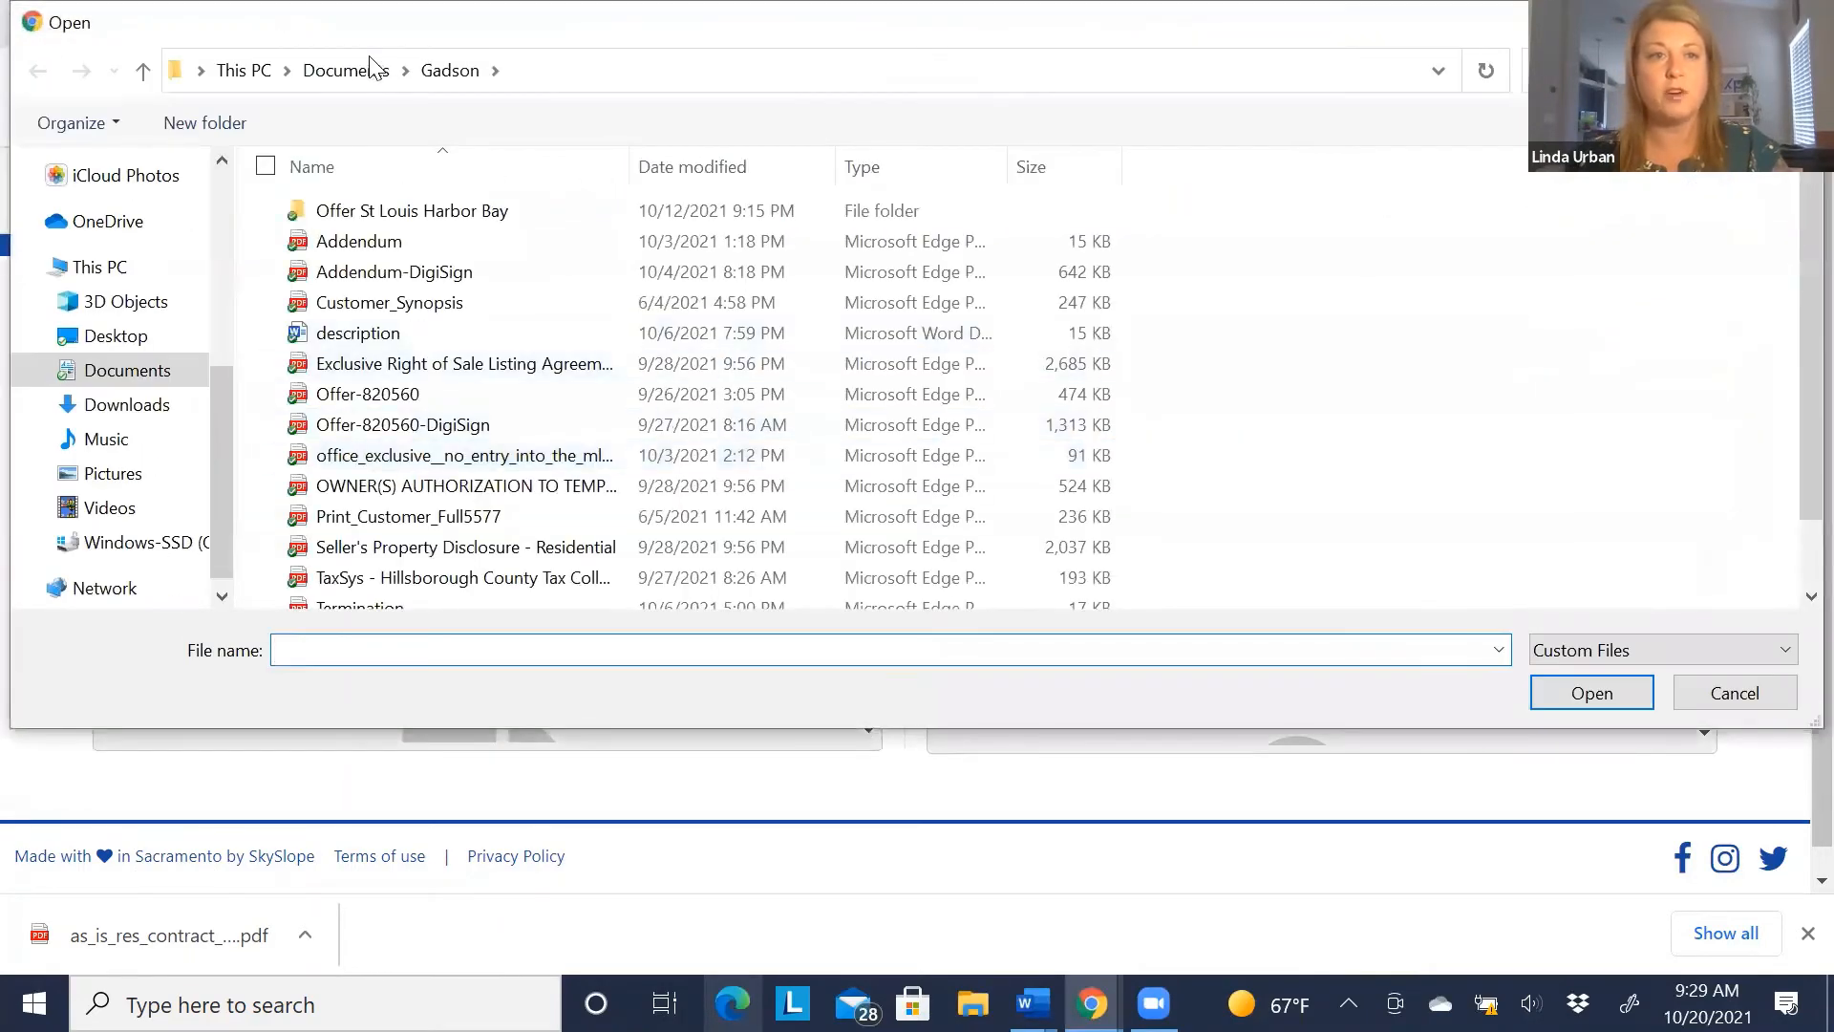
click(335, 76)
scroll(595, 450, down, 10)
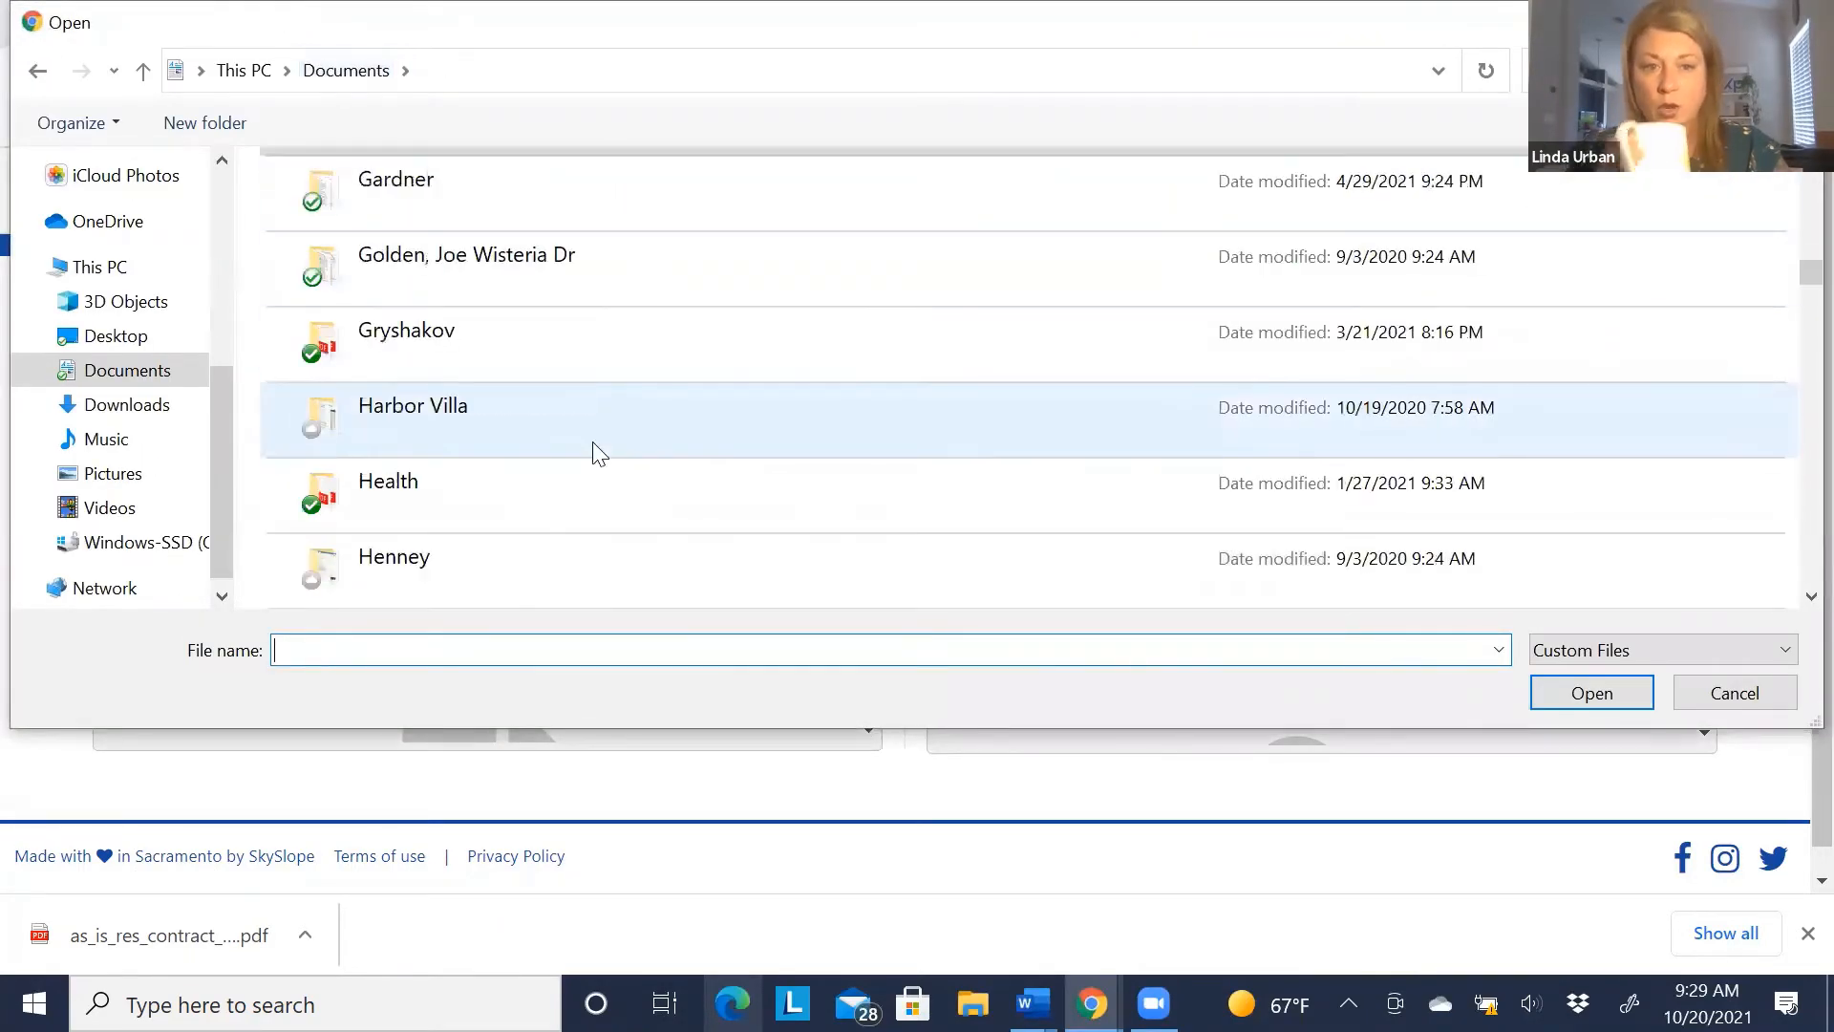
scroll(602, 453, down, 12)
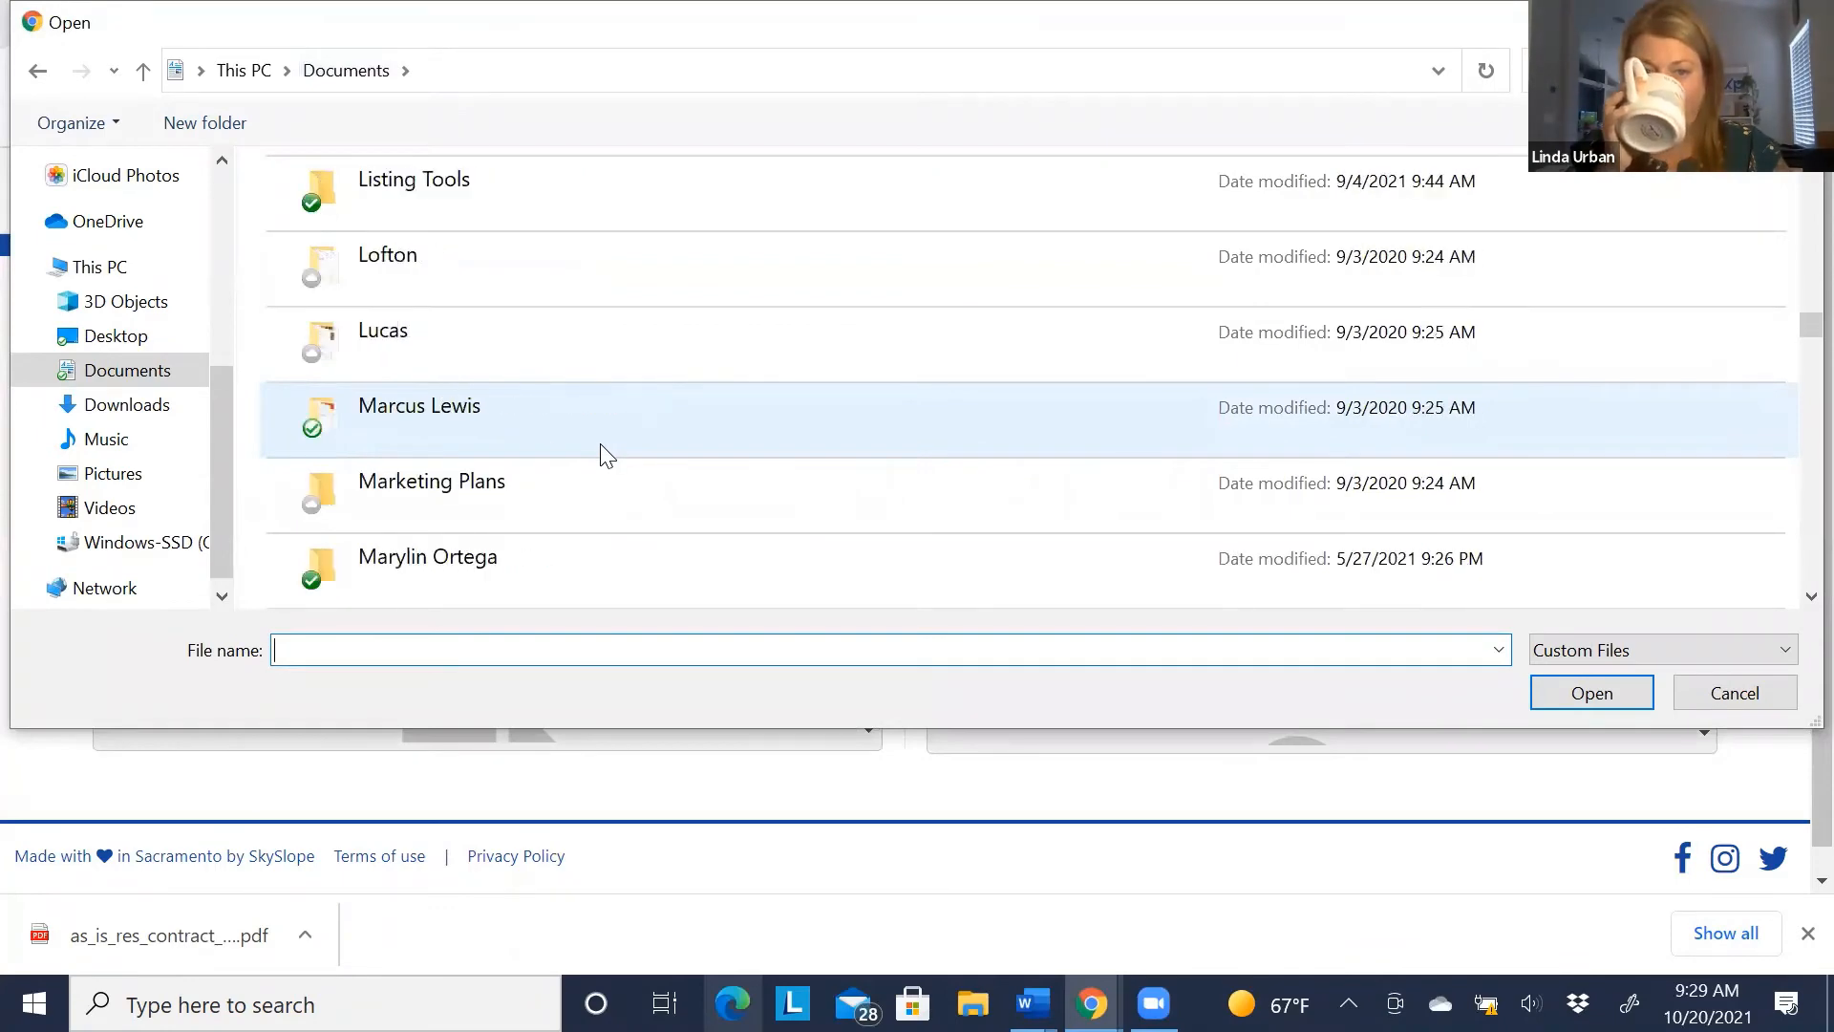
scroll(605, 455, down, 12)
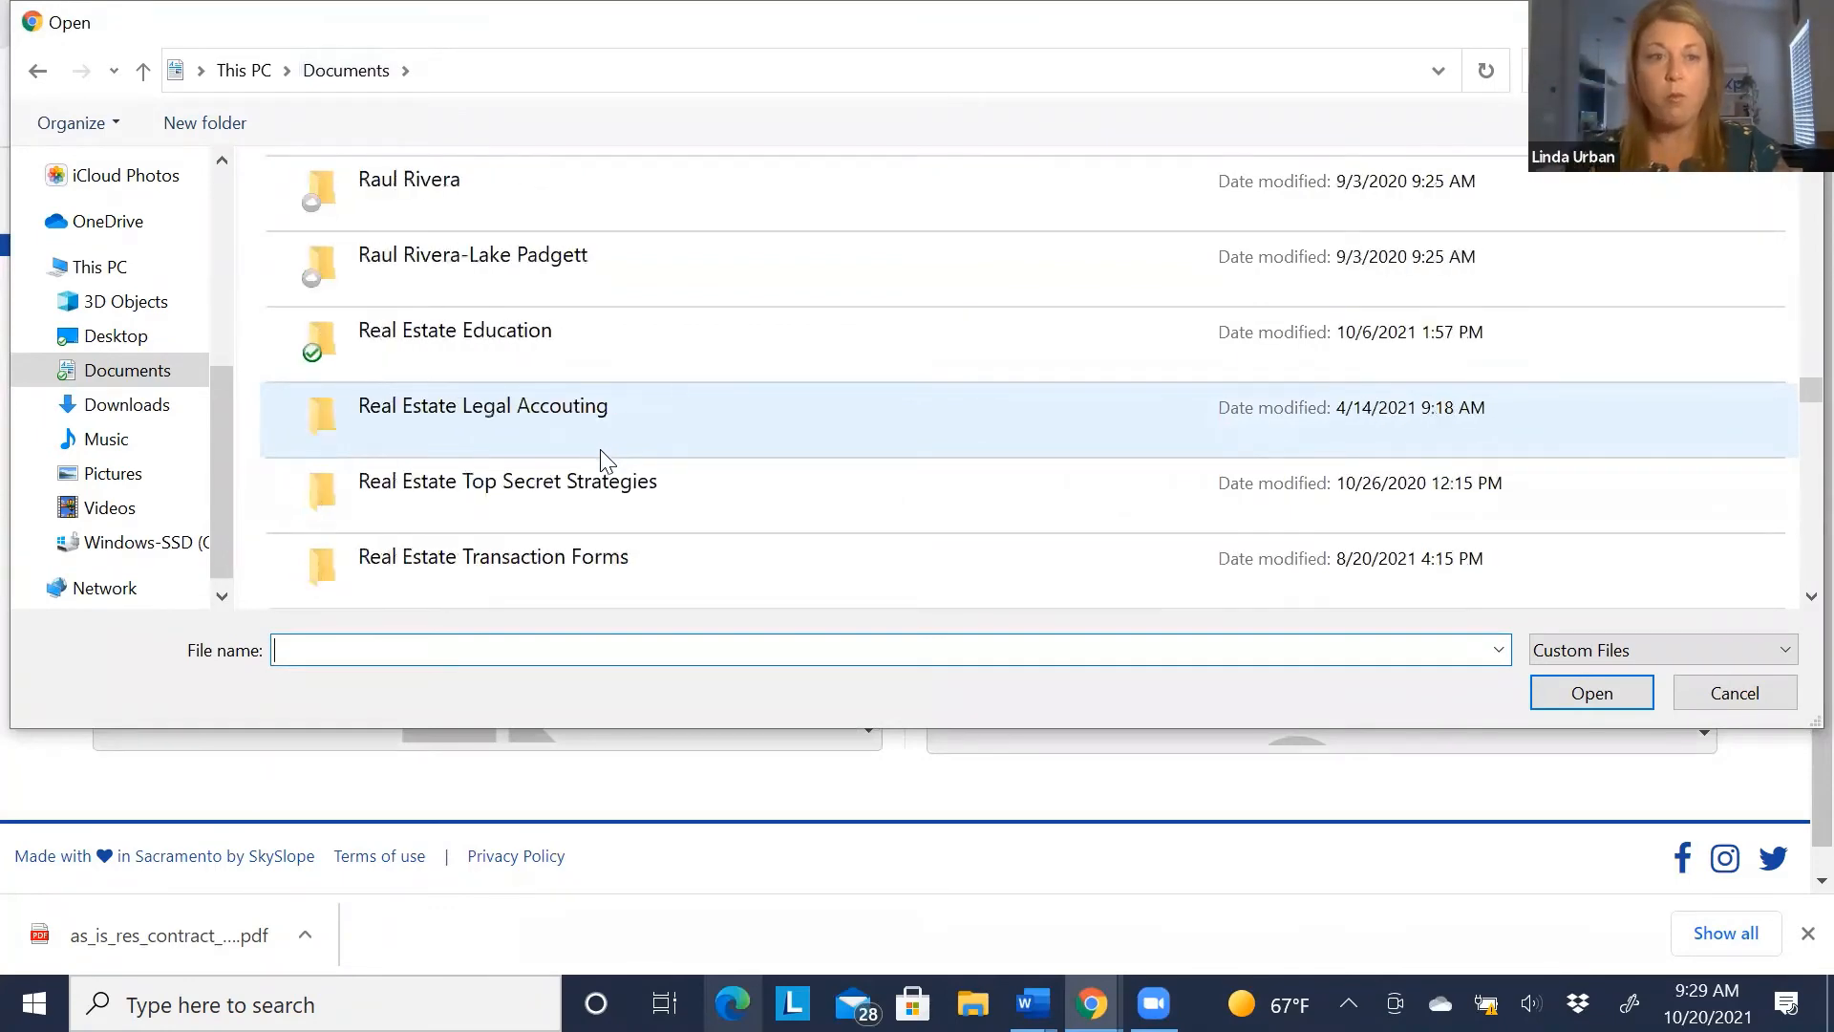
scroll(606, 458, down, 8)
scroll(605, 458, up, 3)
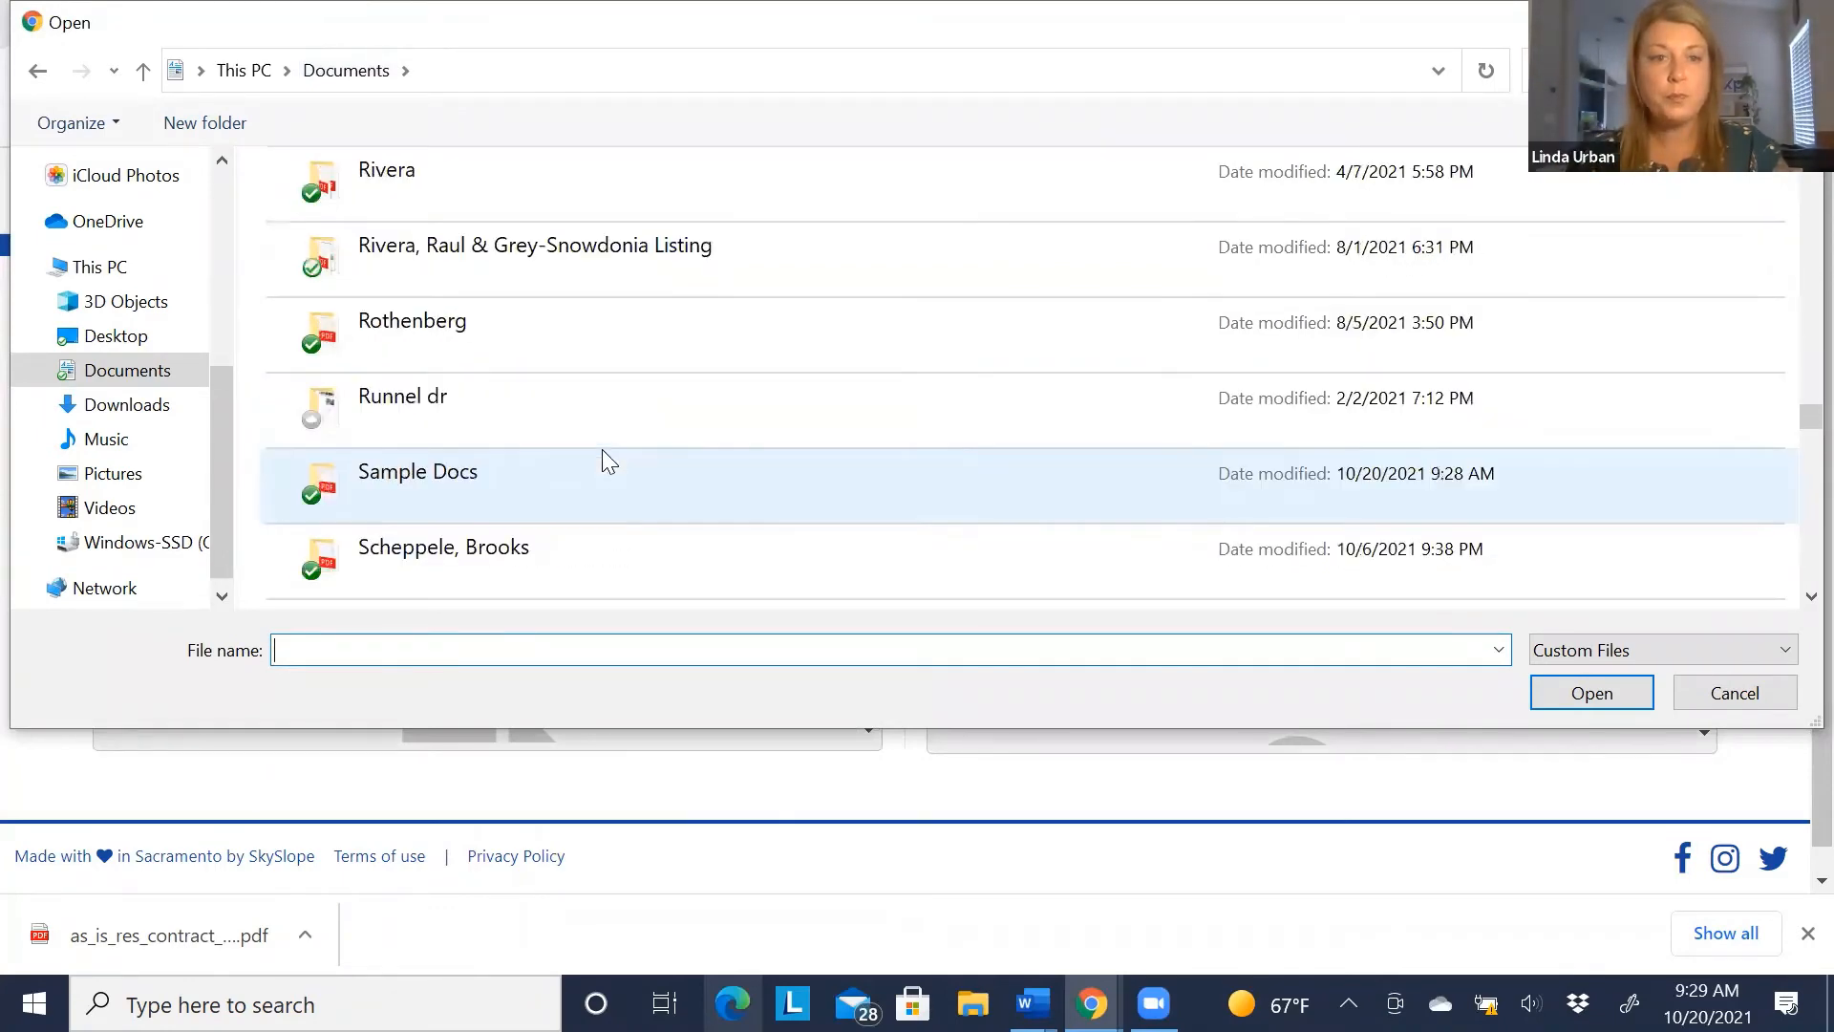
double_click(552, 468)
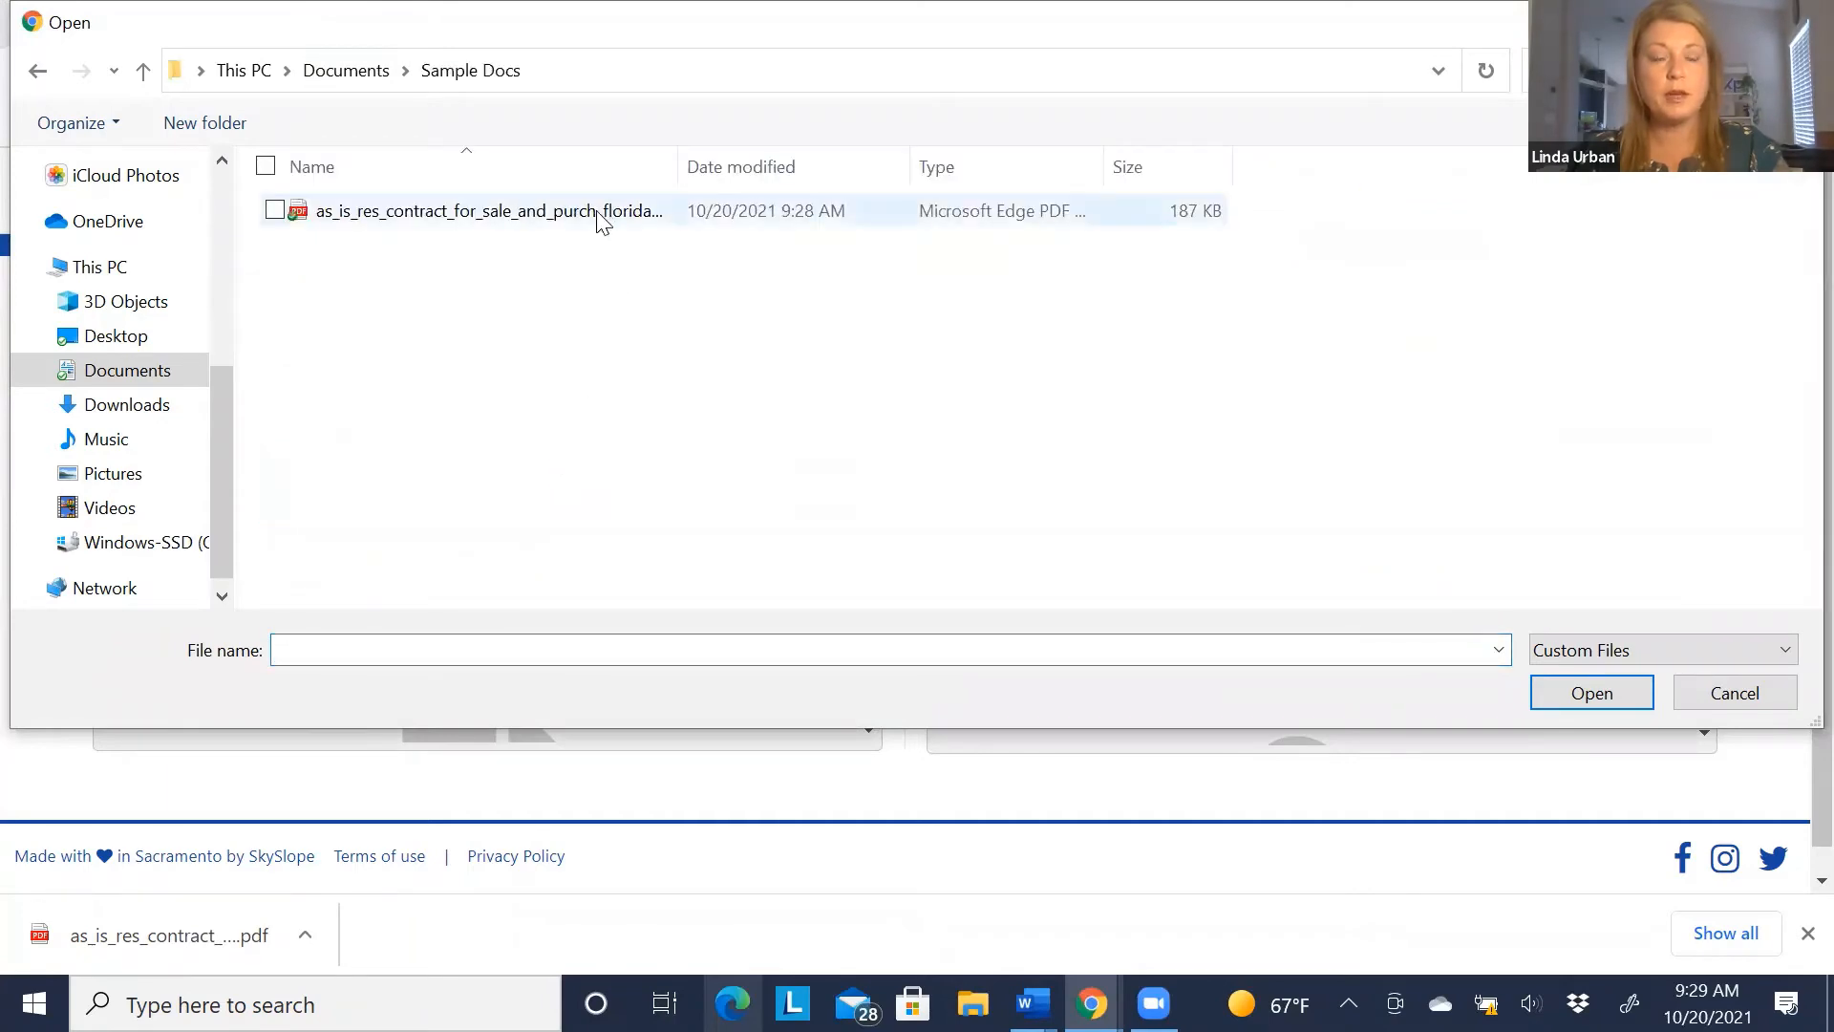
double_click(600, 212)
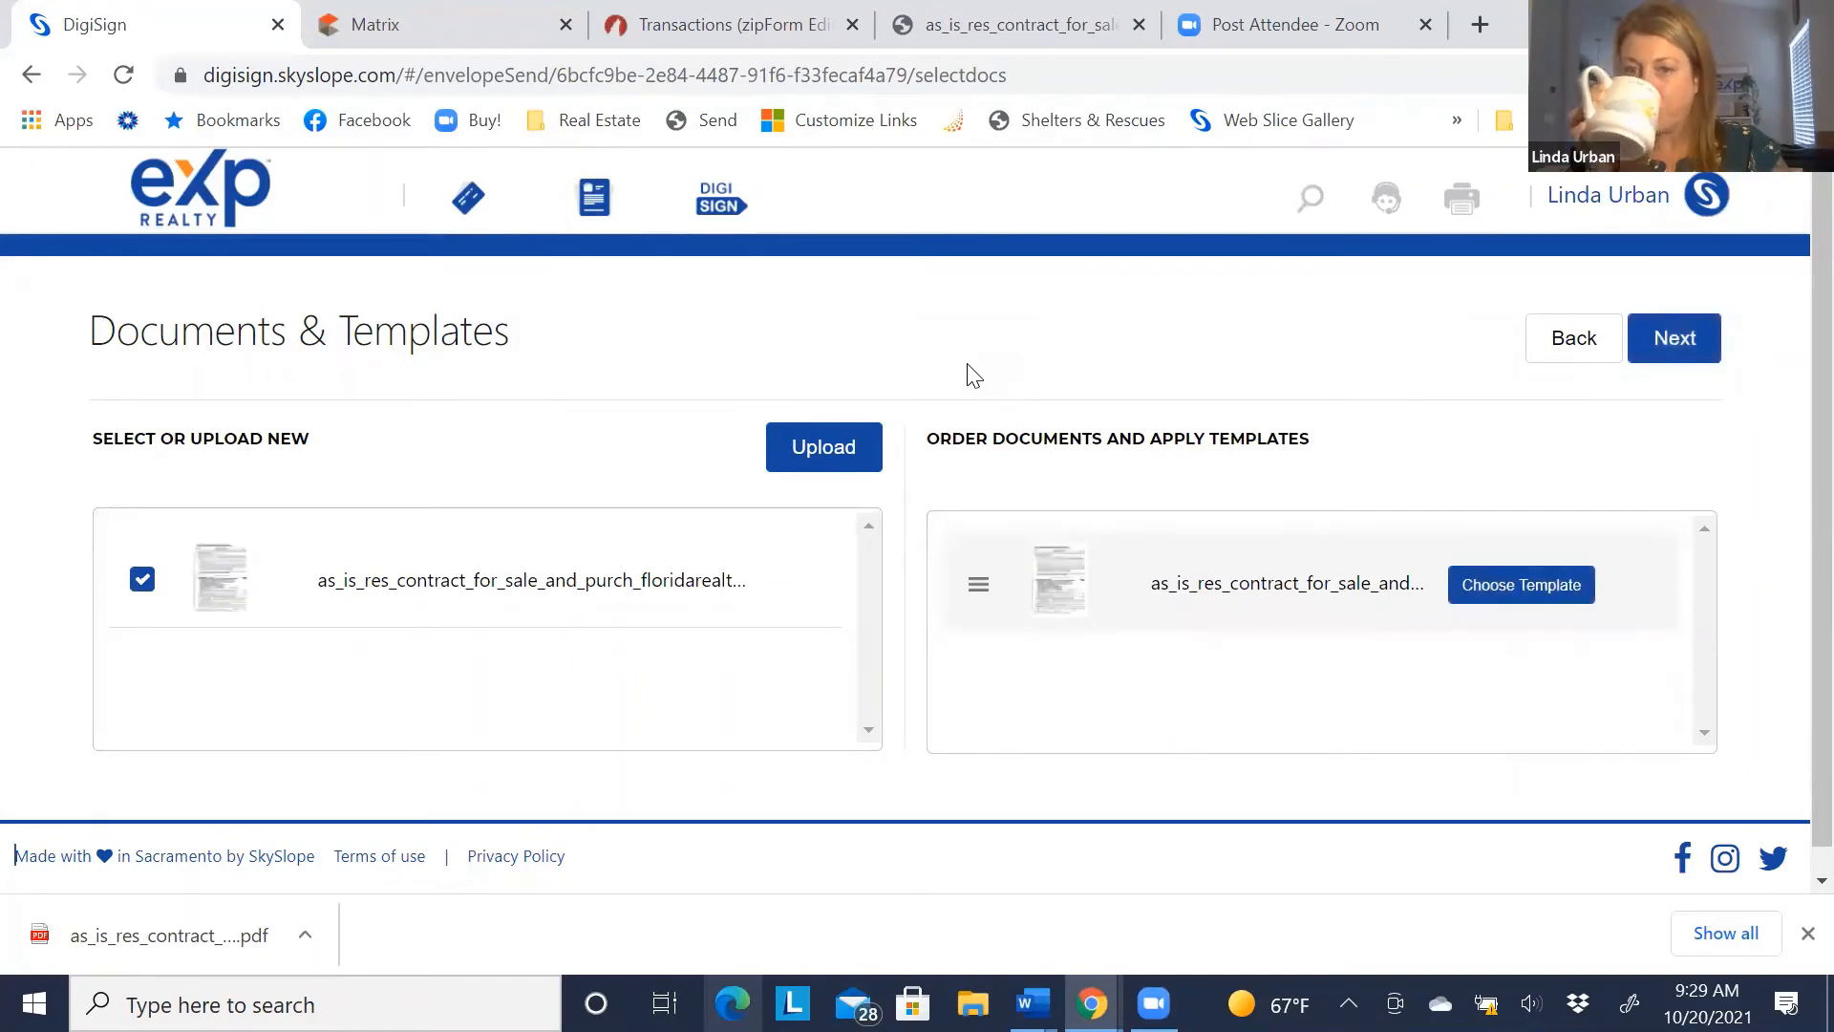
click(1670, 352)
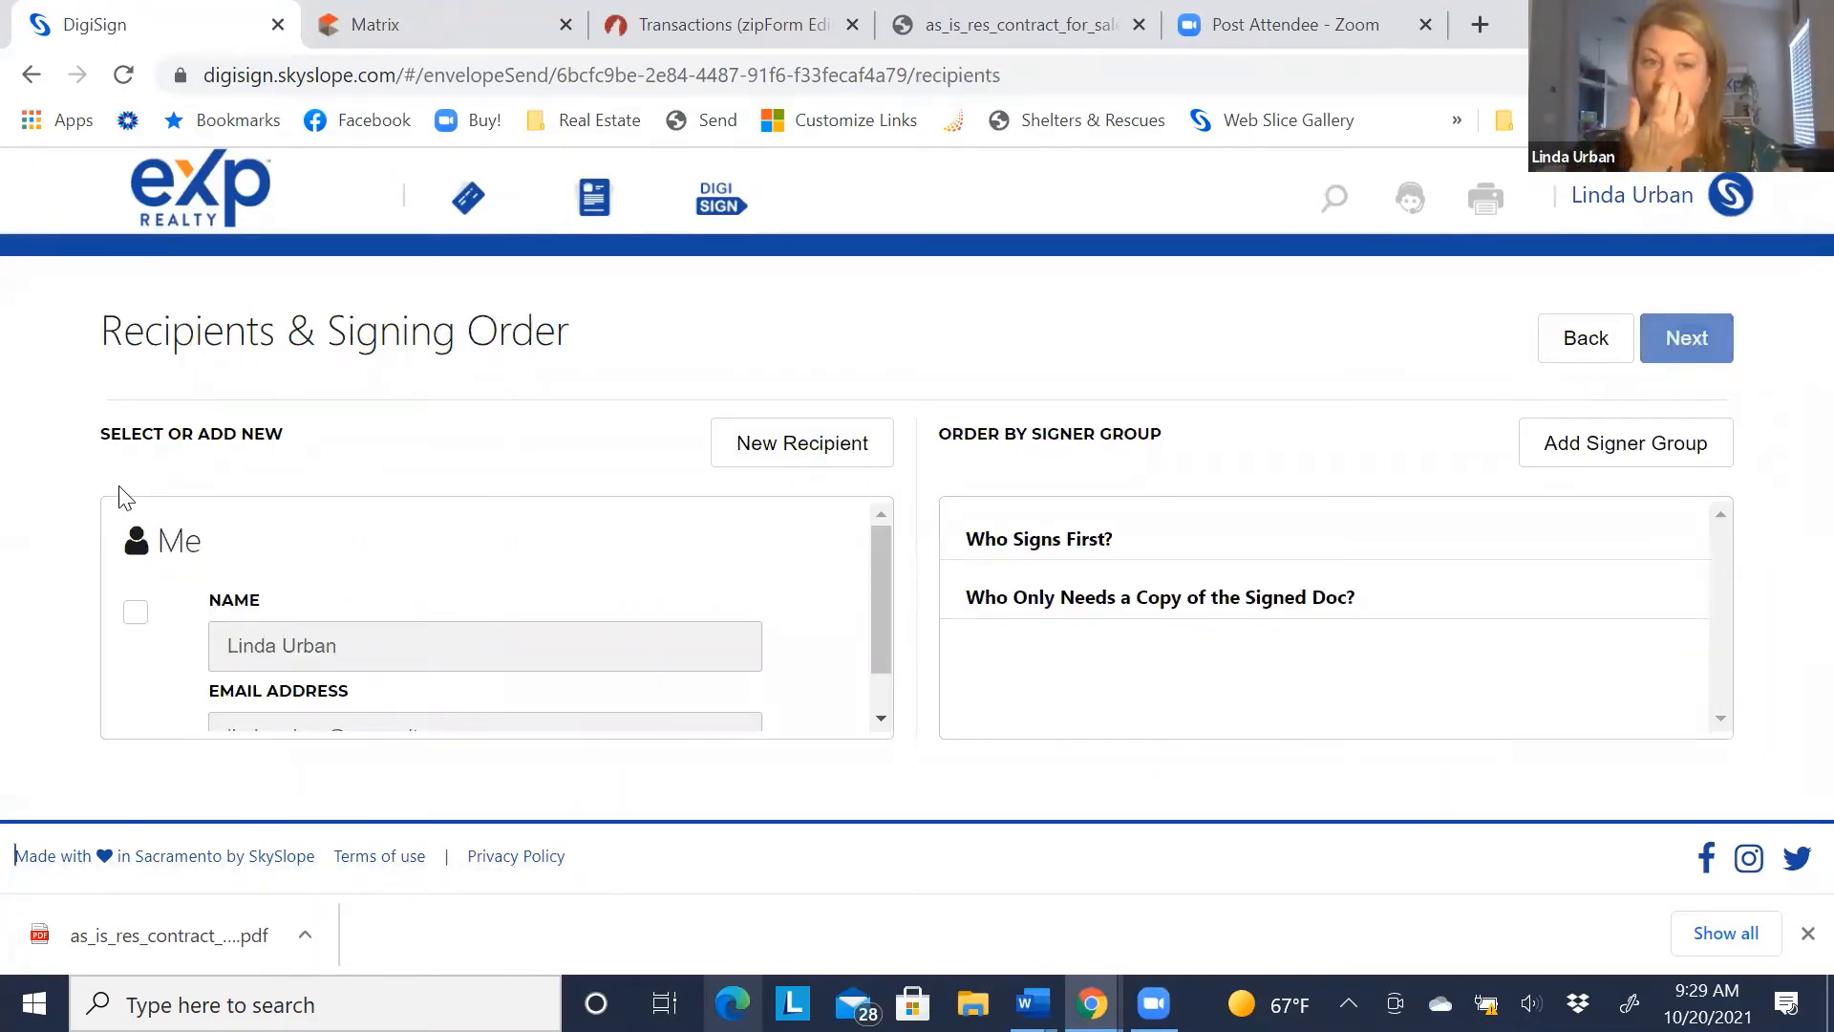
Add the first buyer as a recipient with the Purchaser / Tenant role
scroll(440, 609, down, 1)
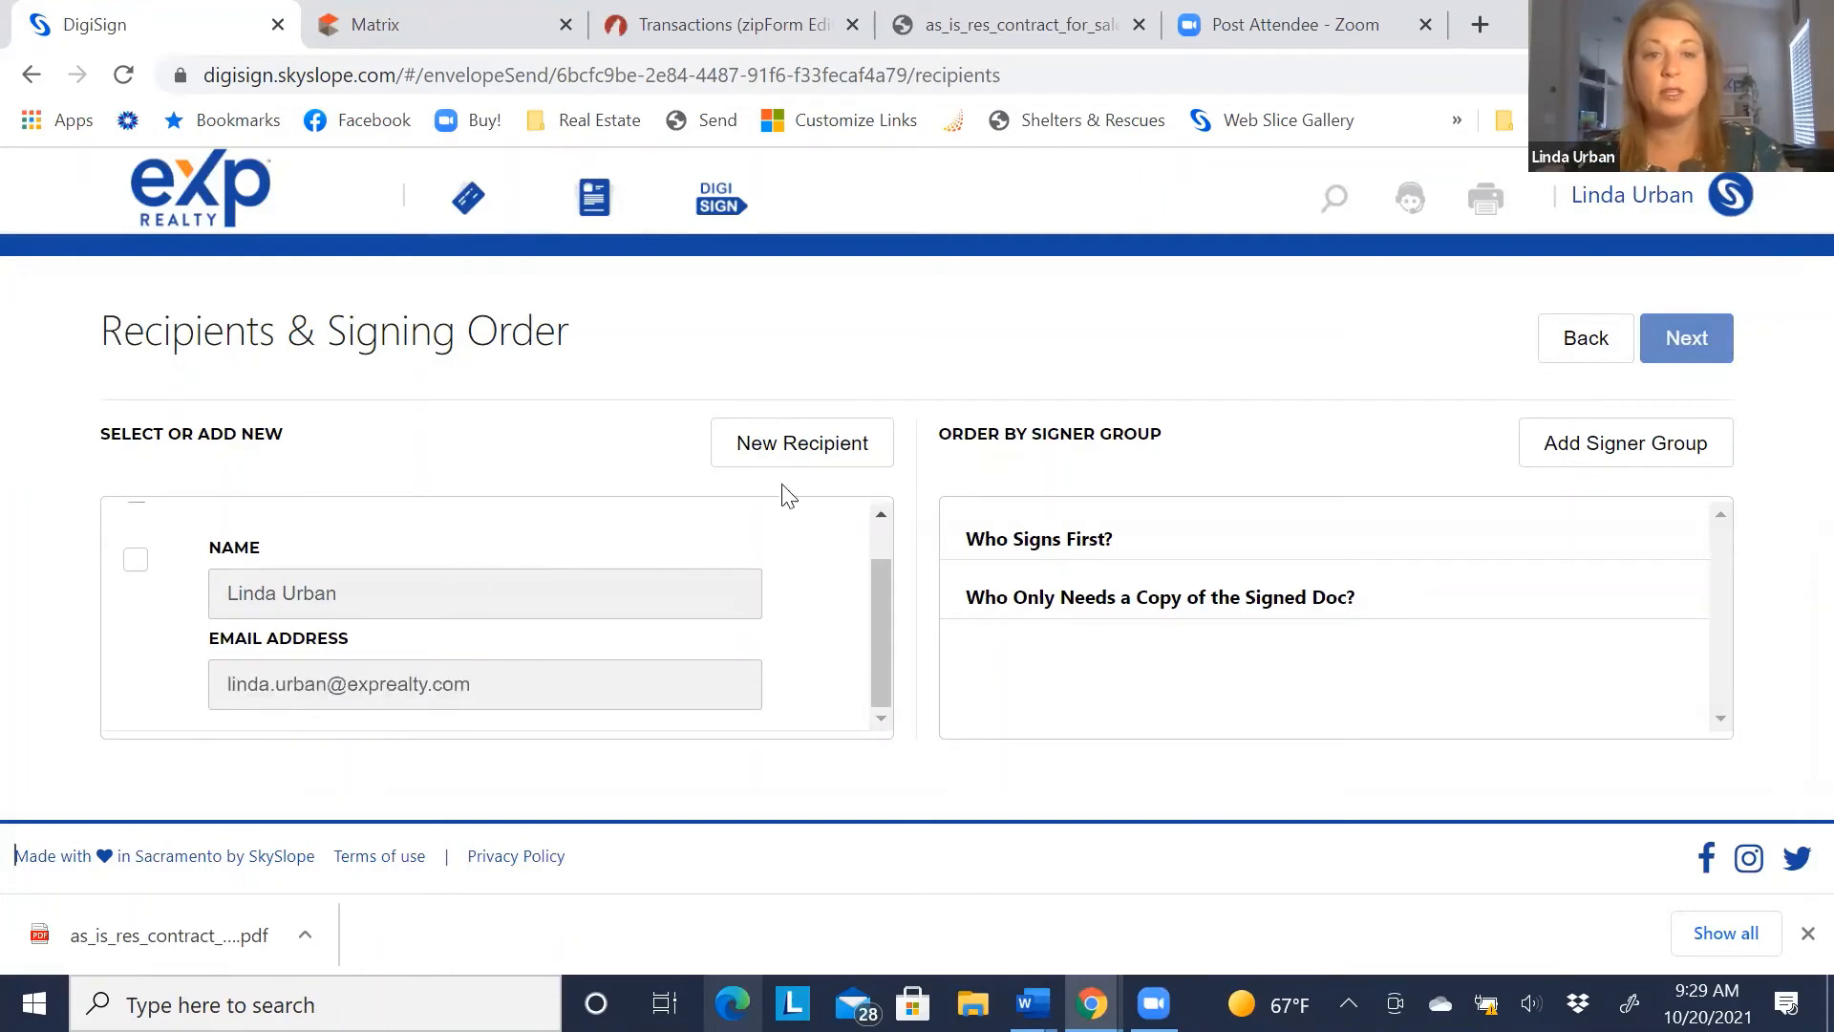
click(793, 452)
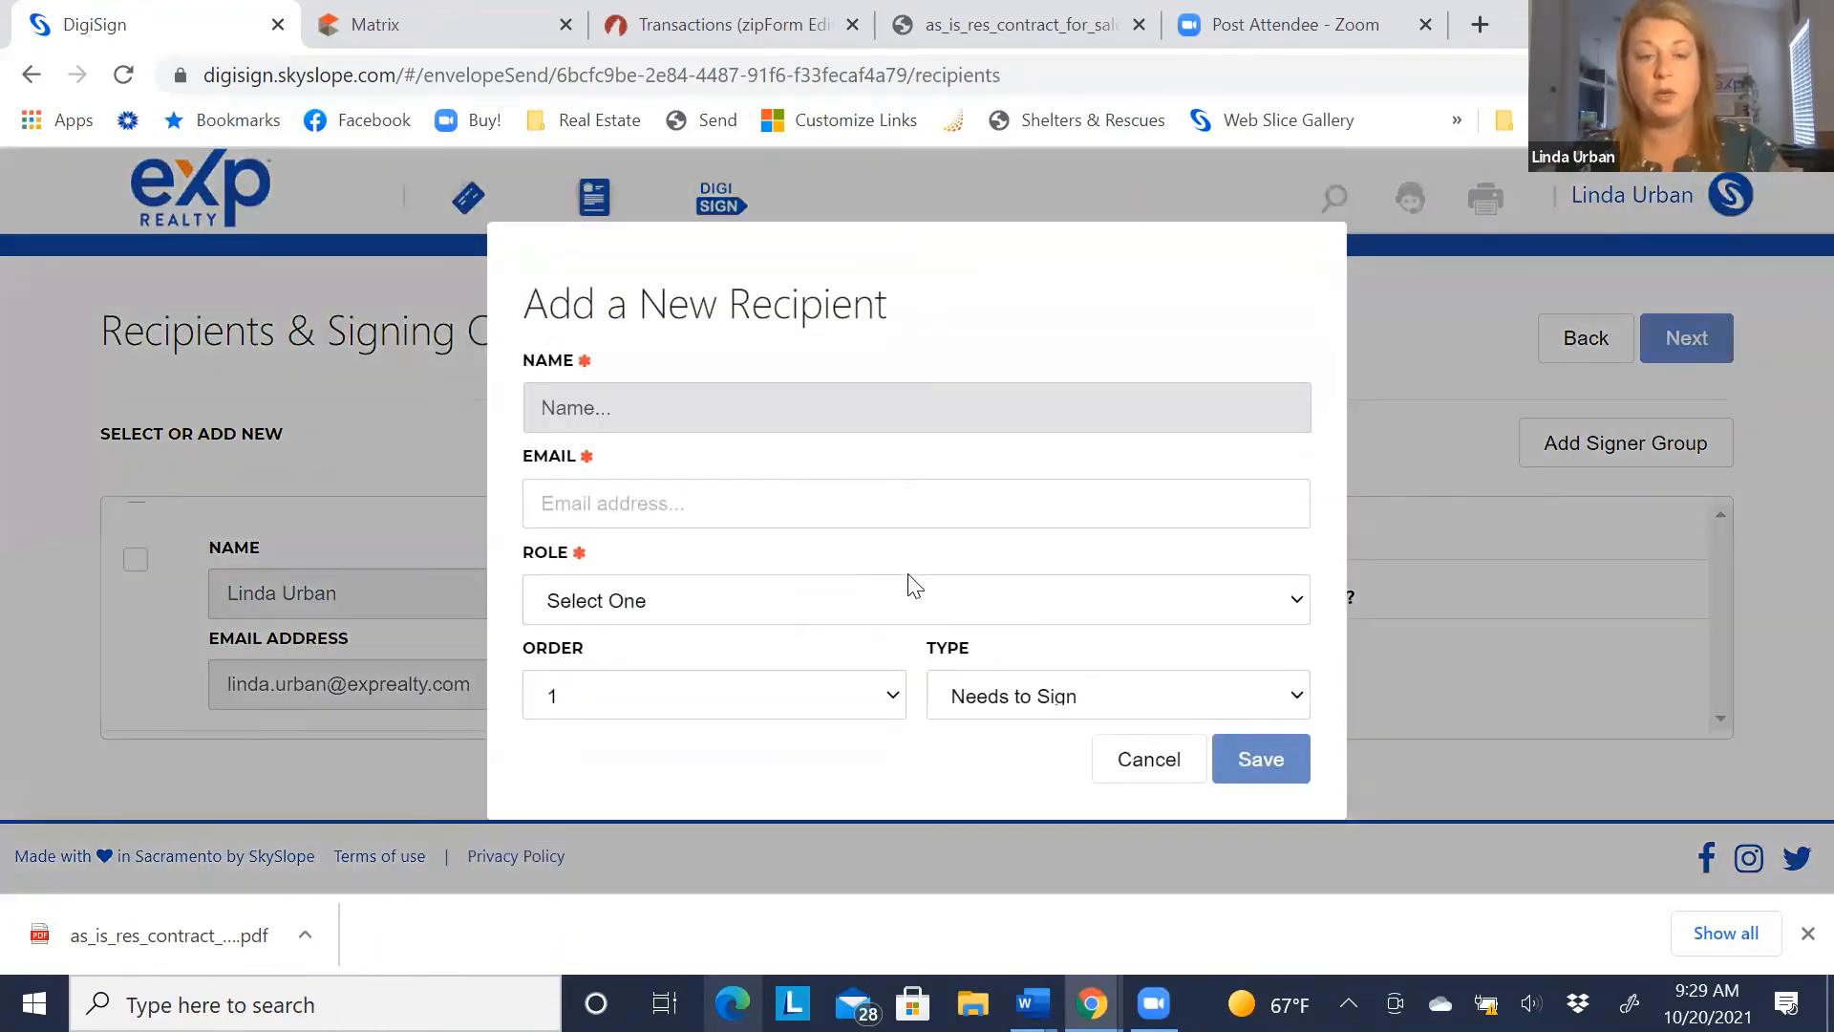
text(Jo)
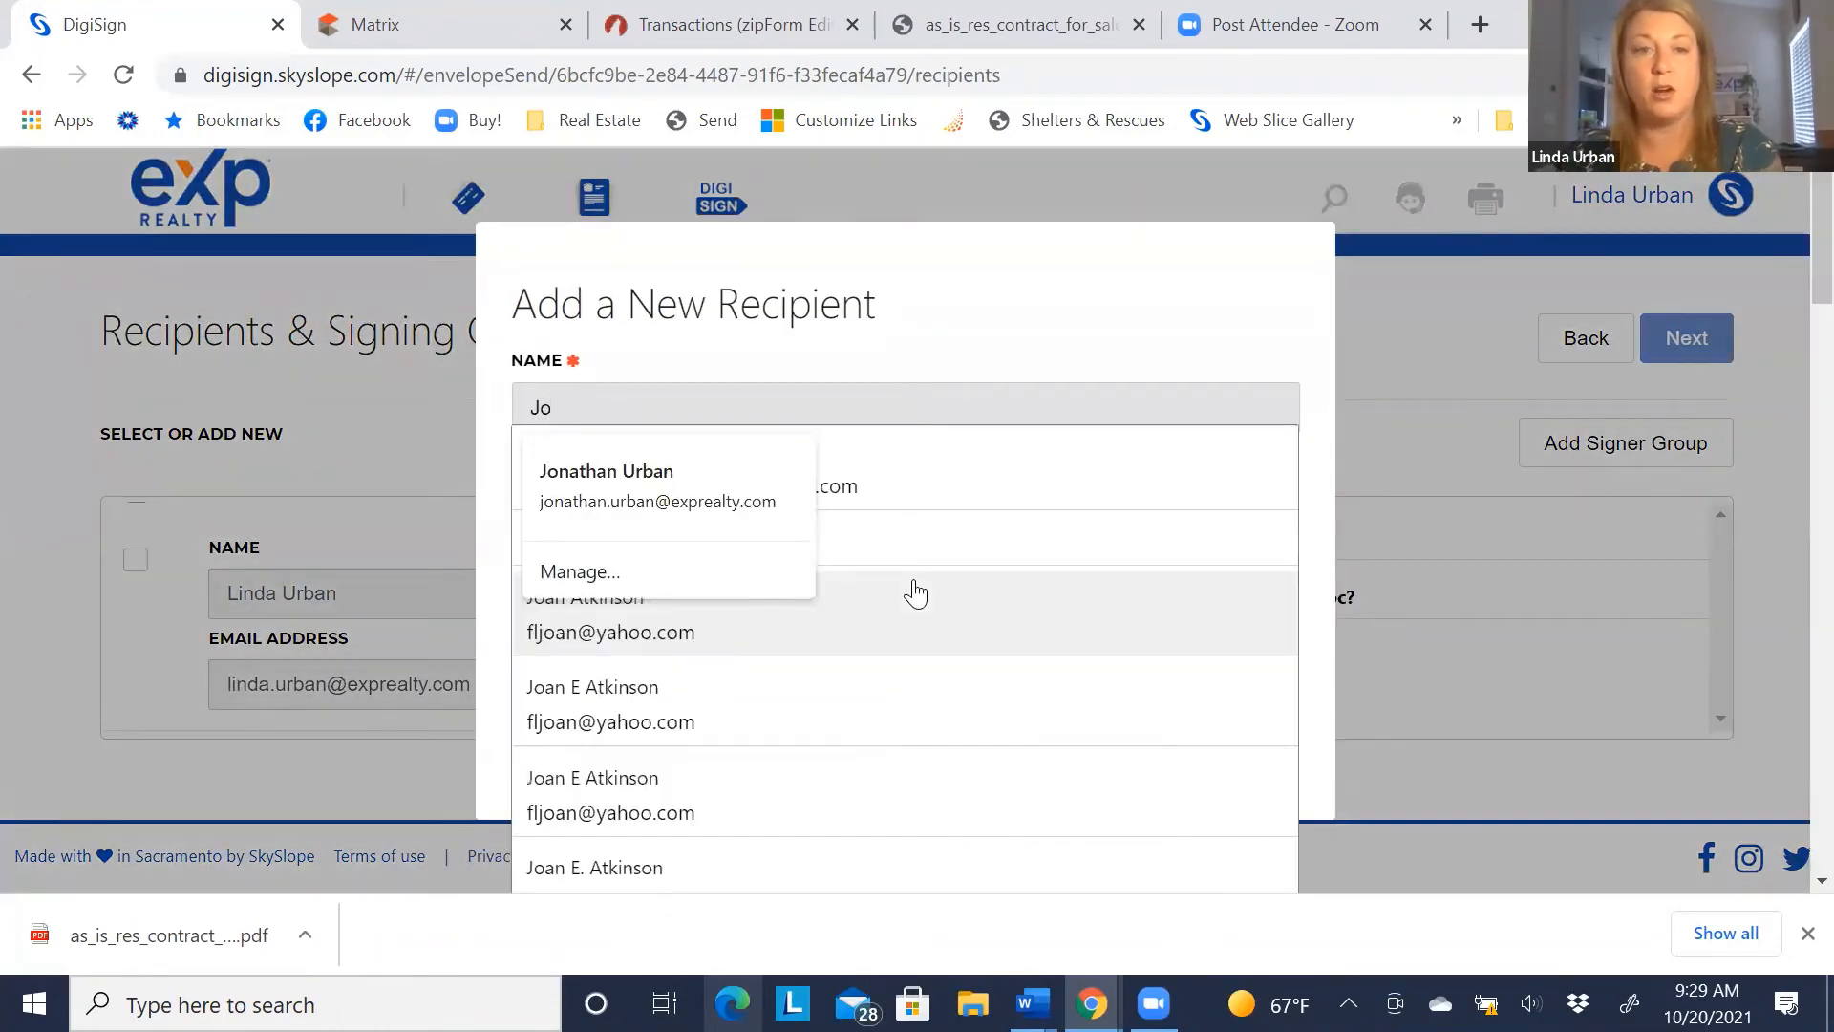
text(e N)
key(BackSpace)
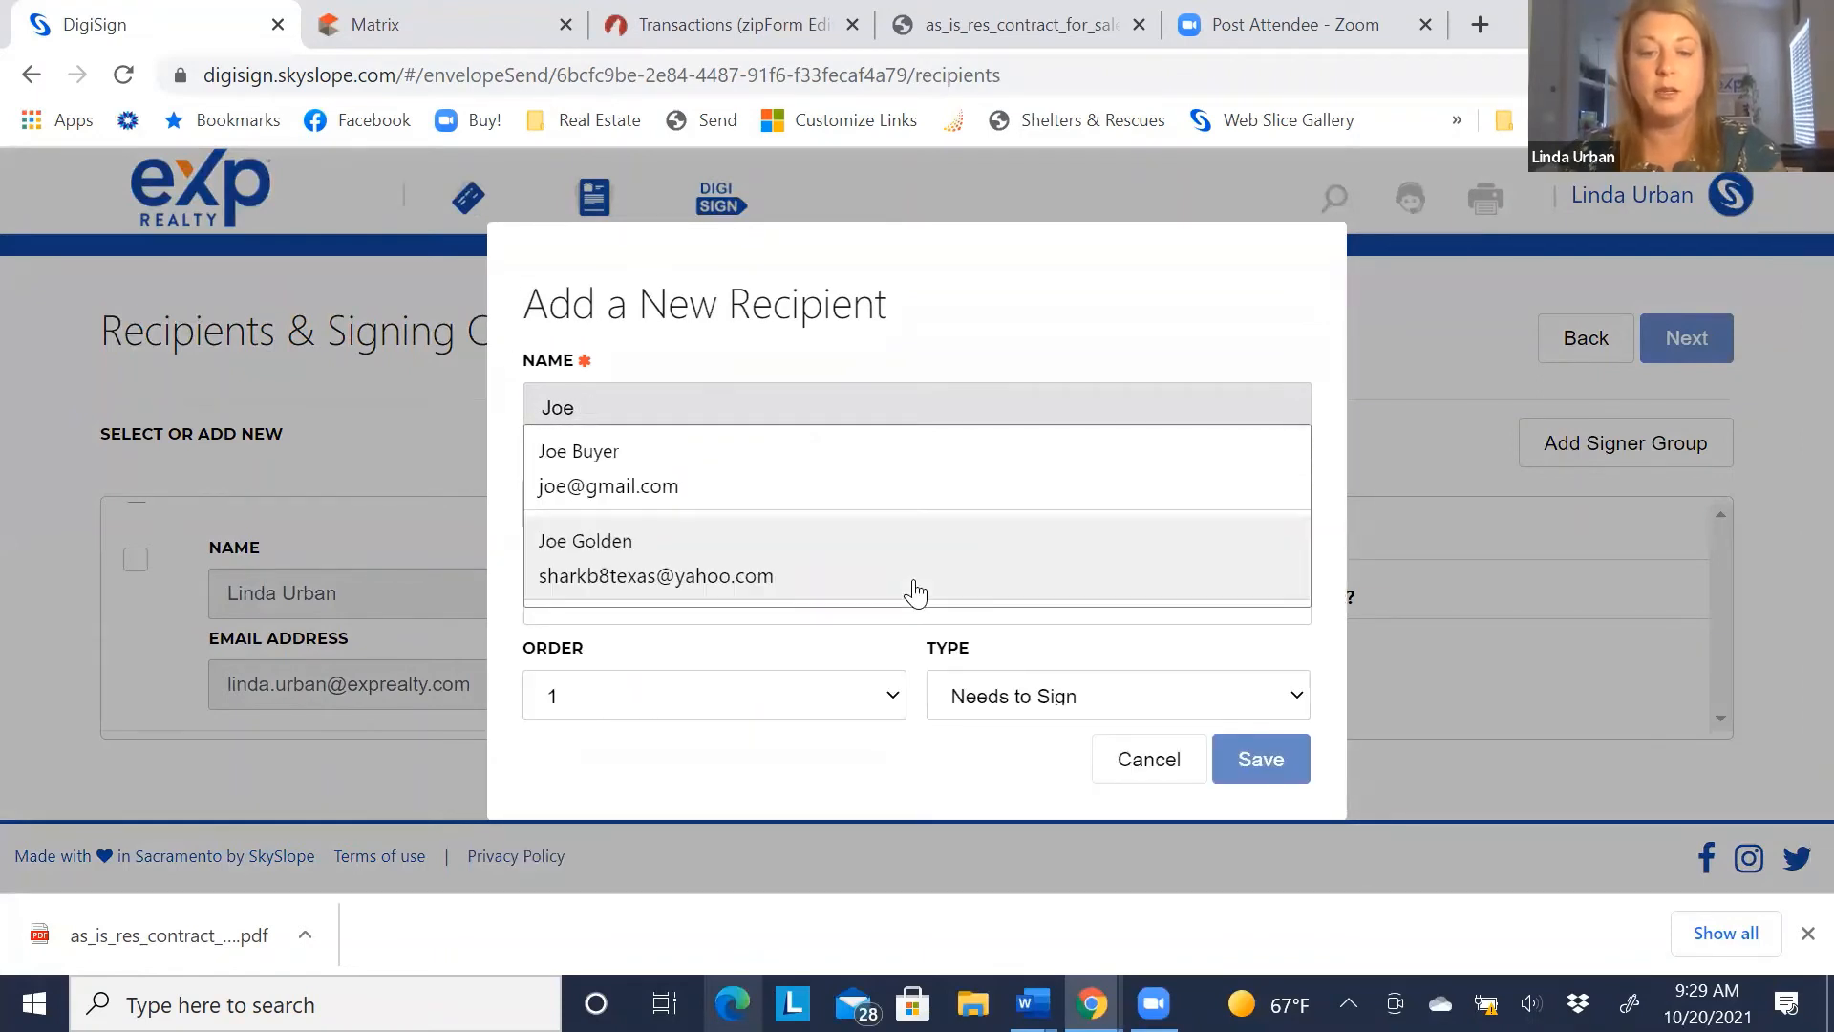
text(Buyer)
key(Tab)
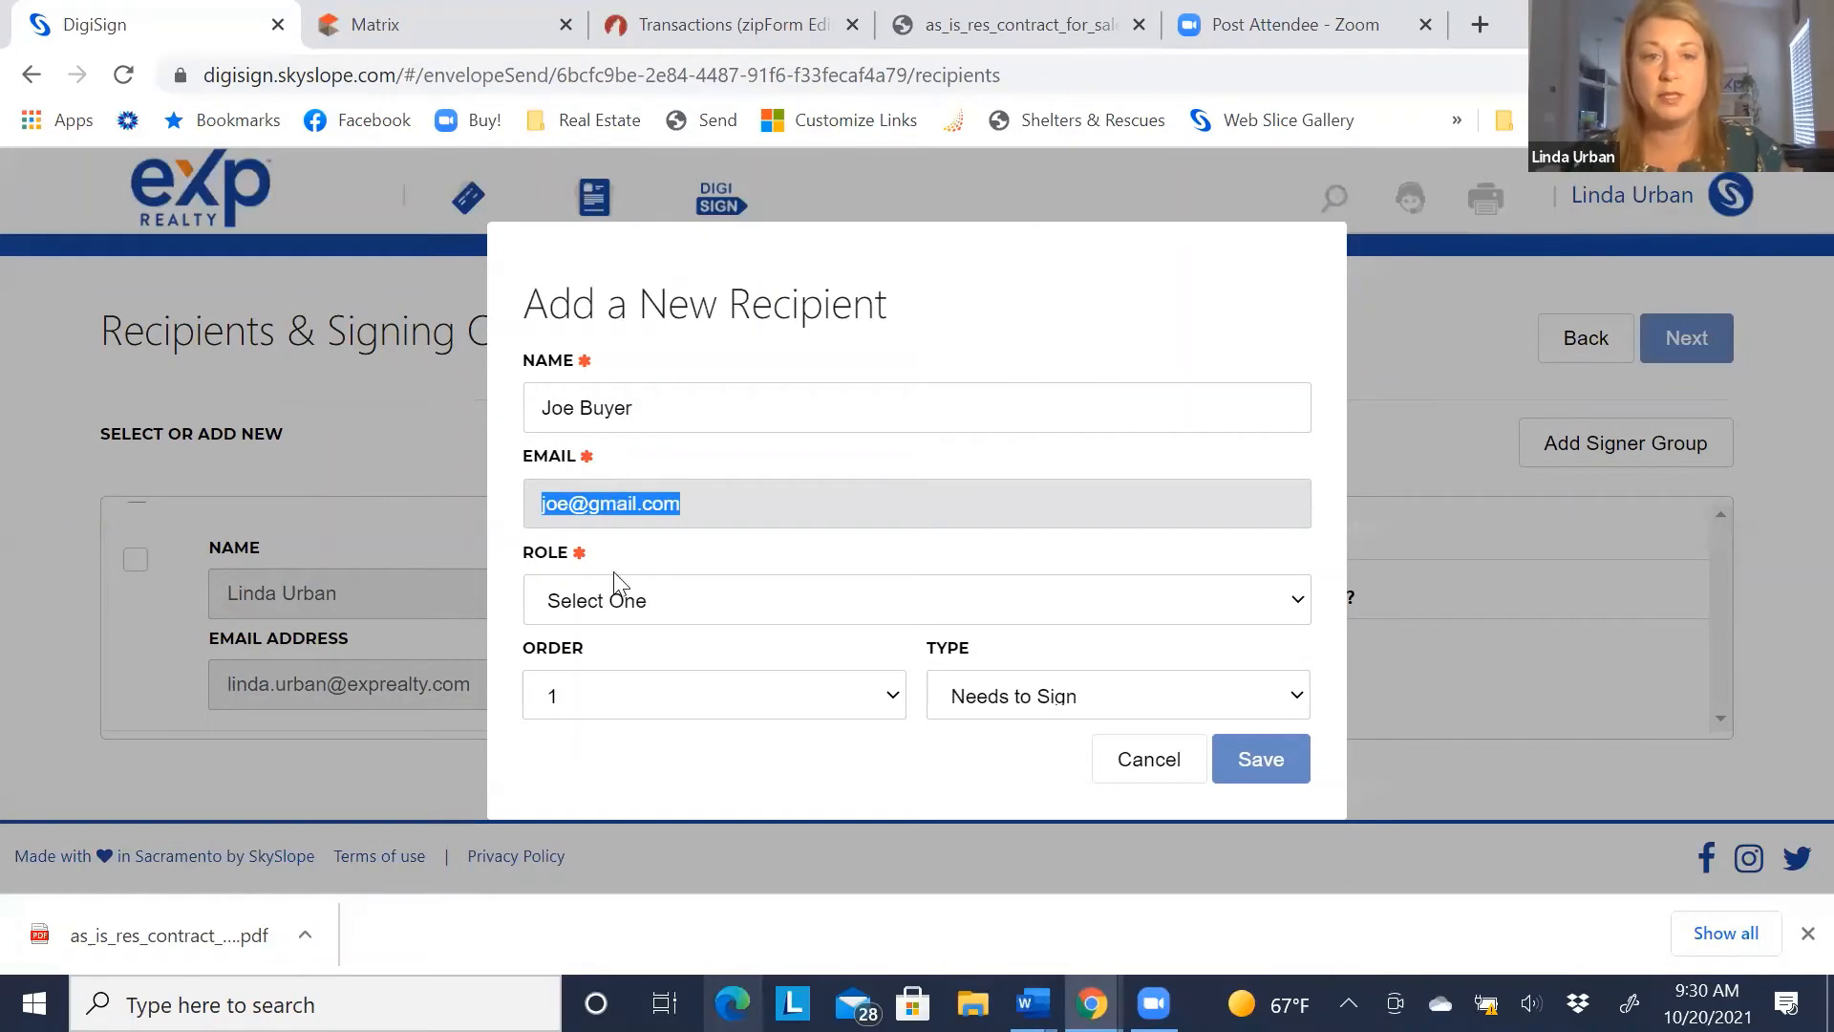
click(668, 612)
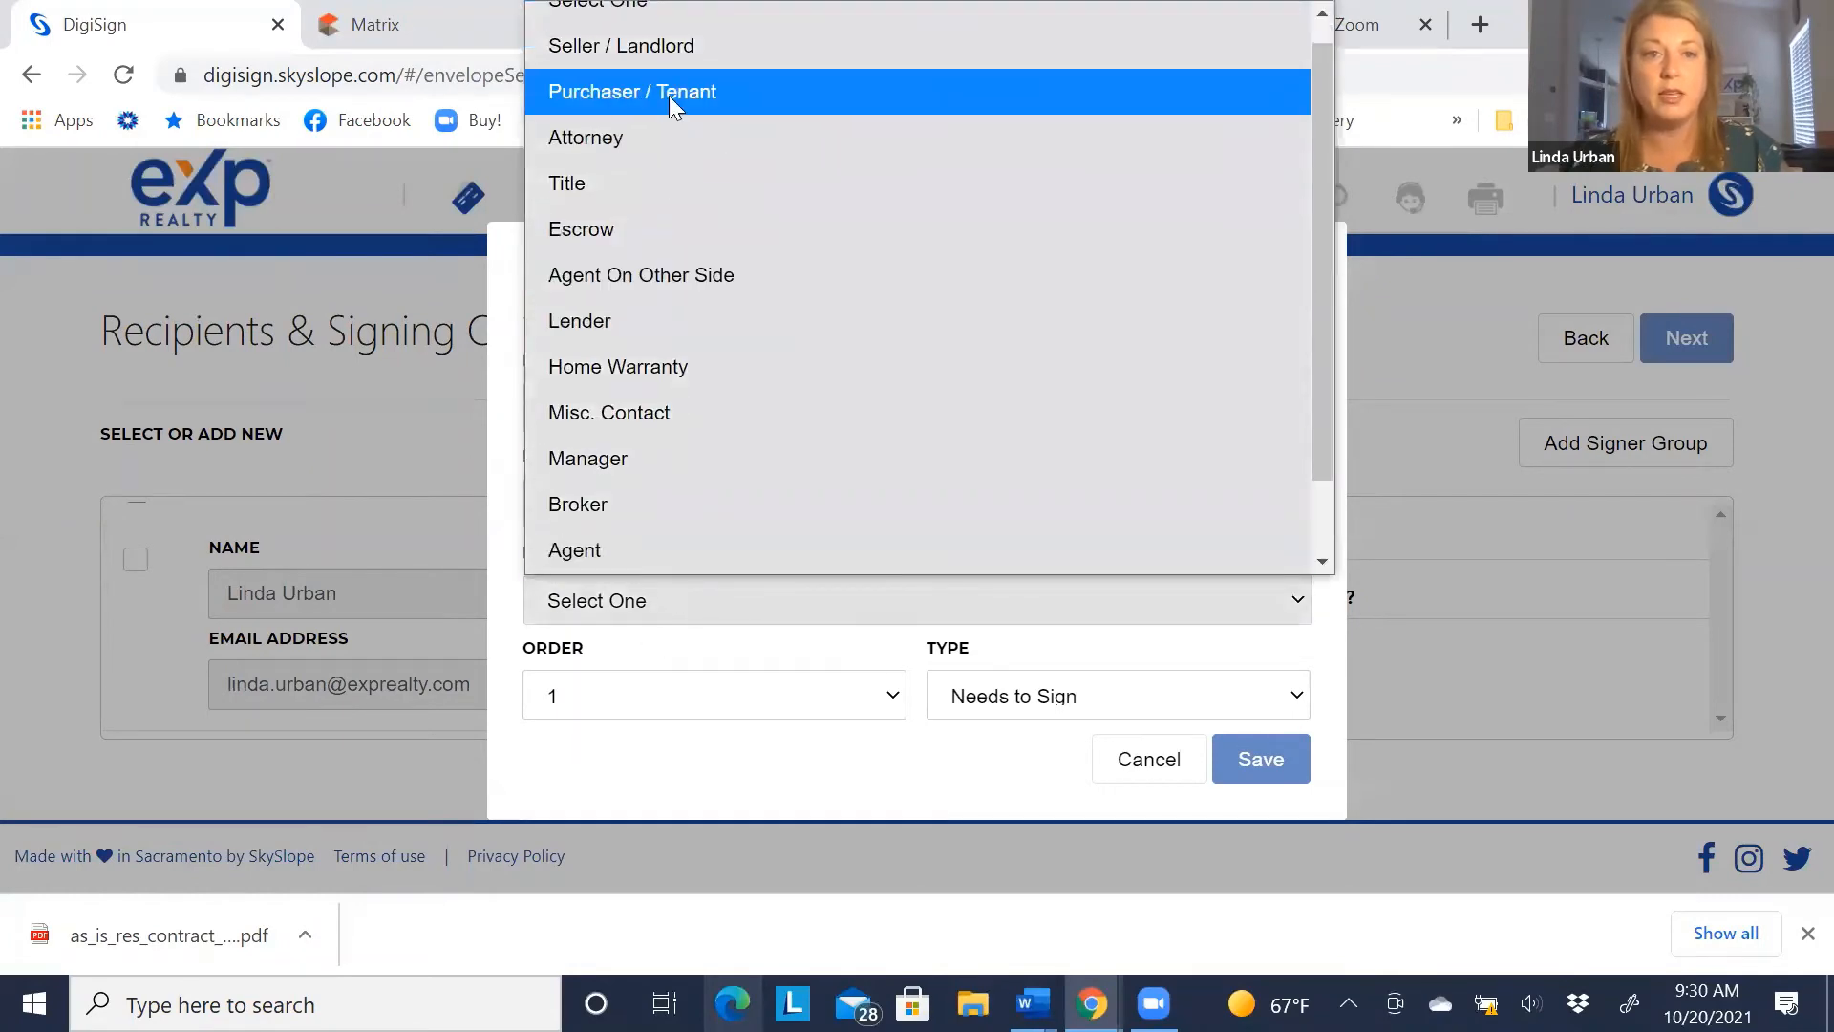
click(669, 96)
click(1270, 762)
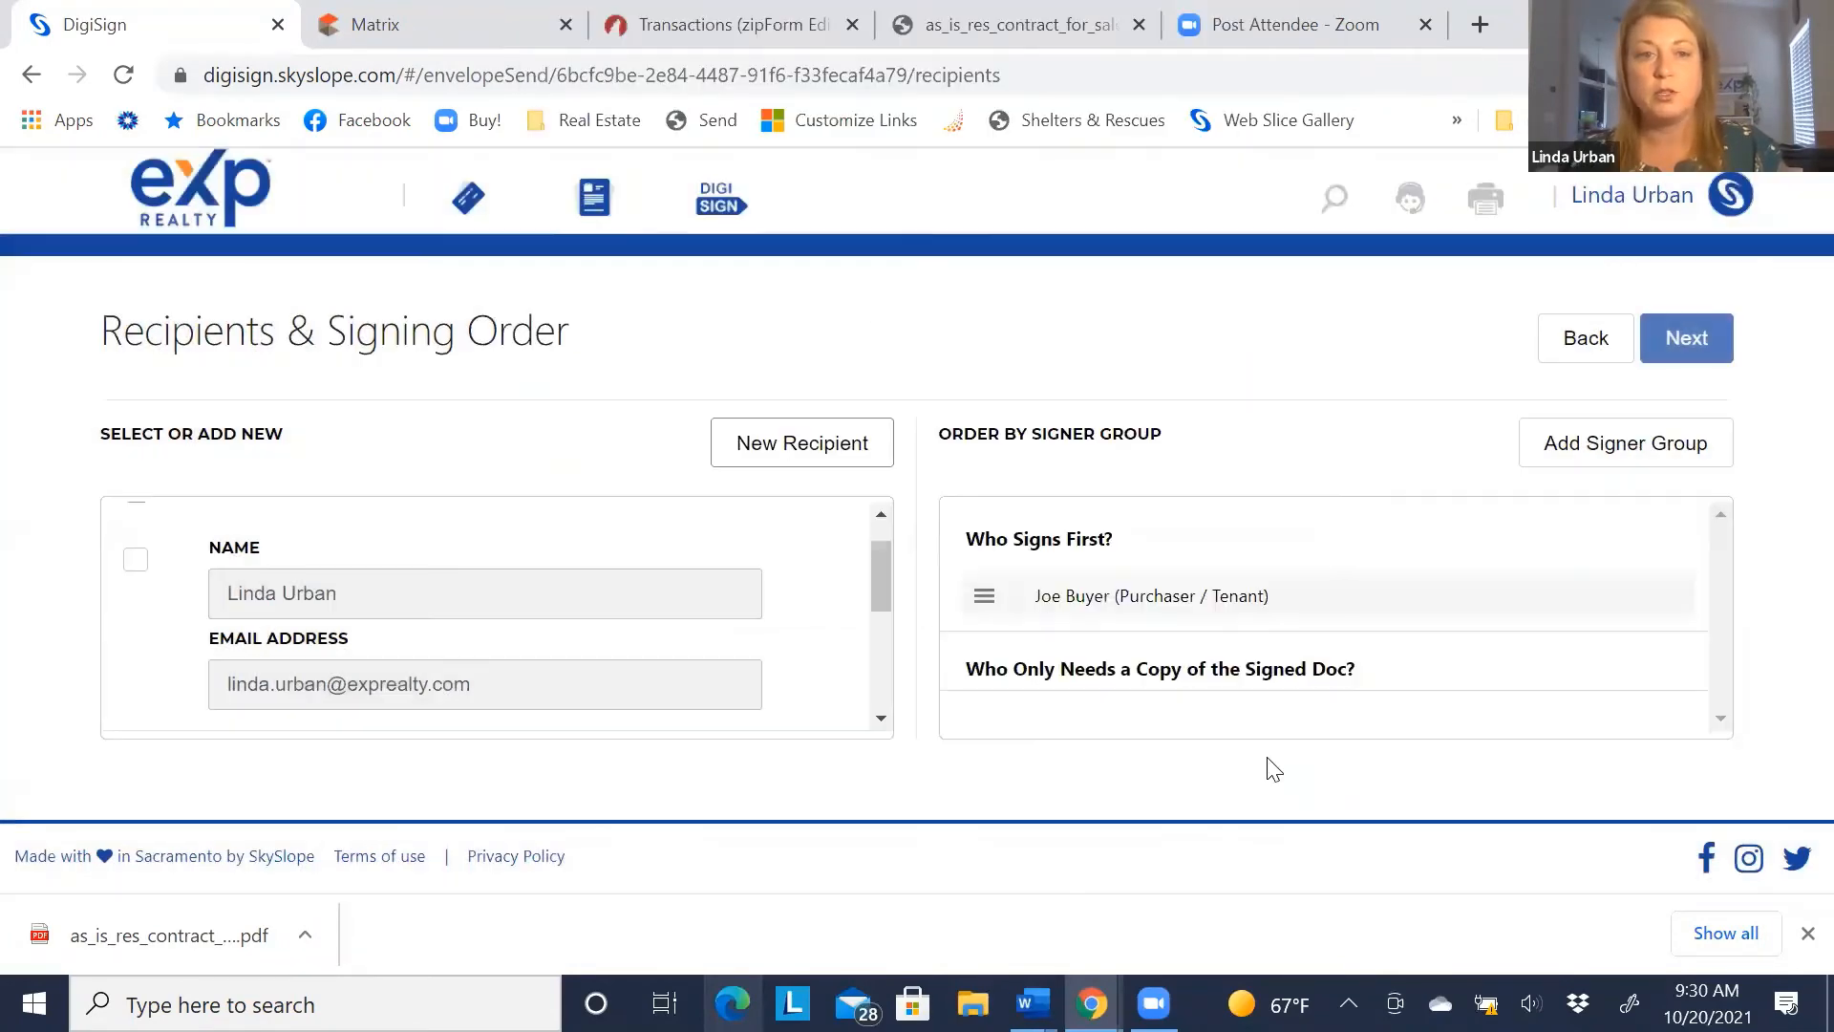
Add the second buyer with name and e-mail as a Purchaser / Tenant recipient
click(799, 443)
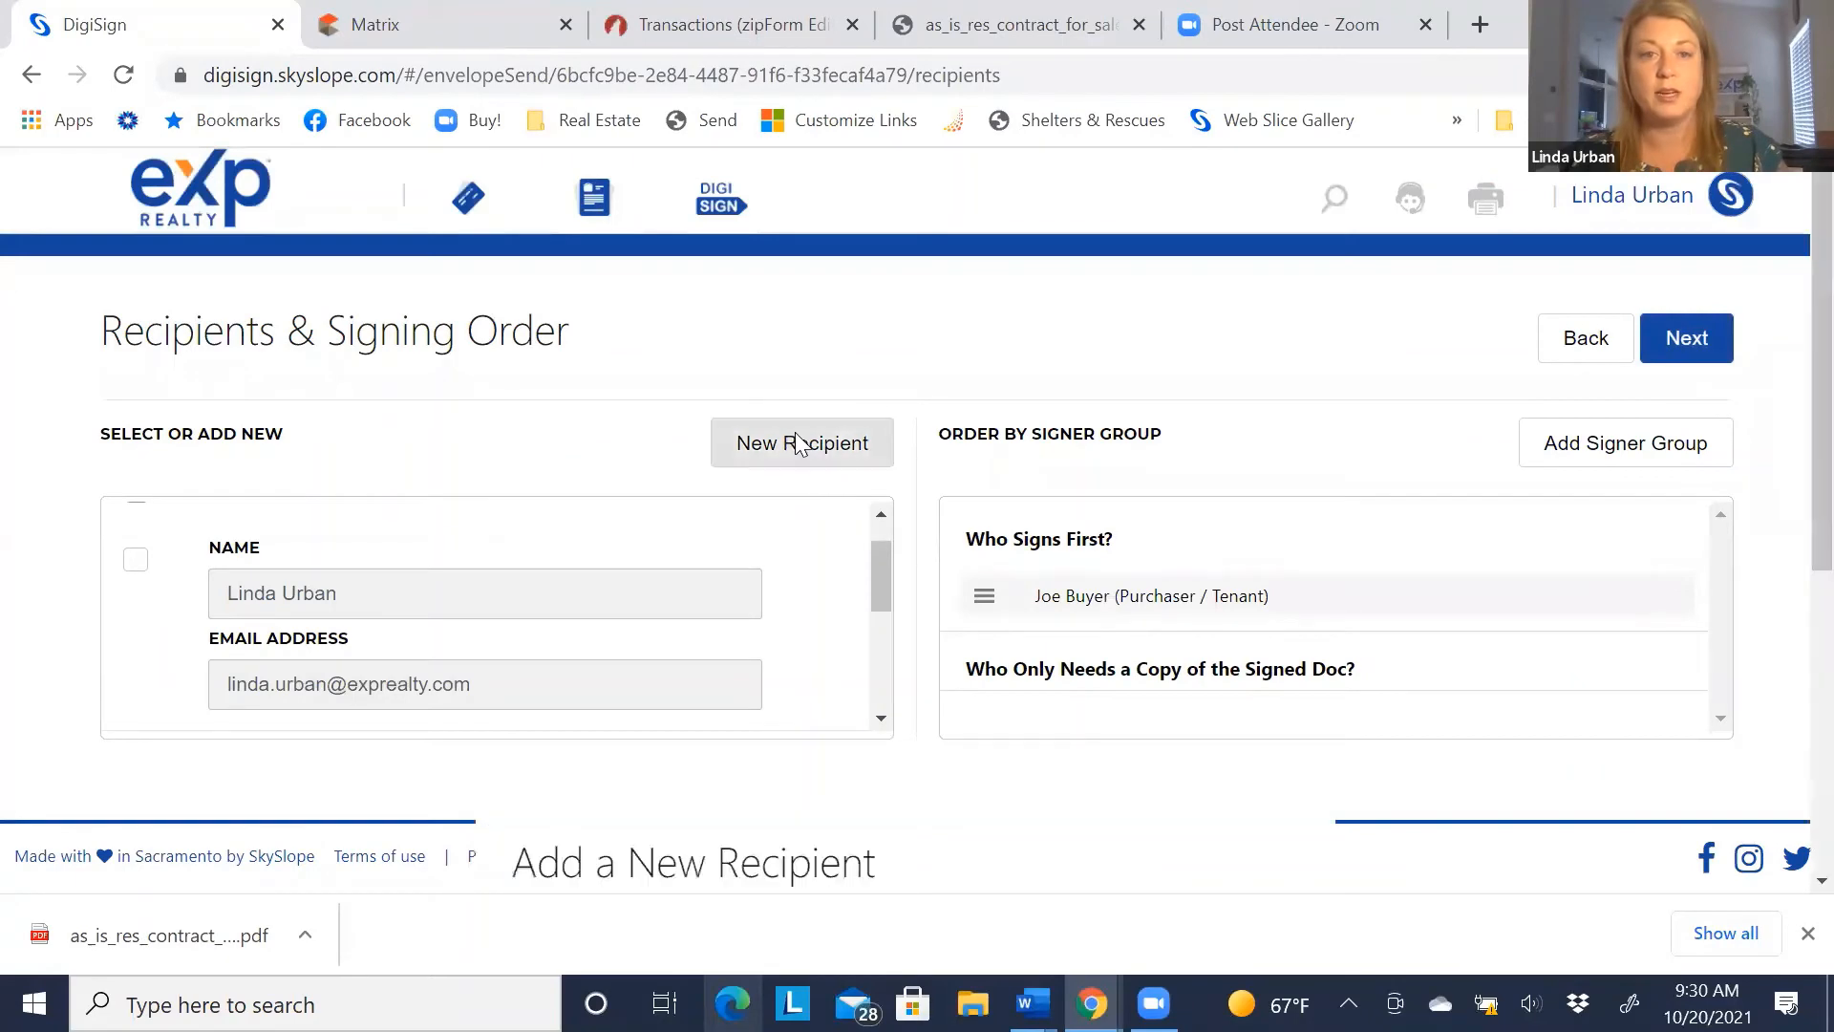
text(Jen Buyer)
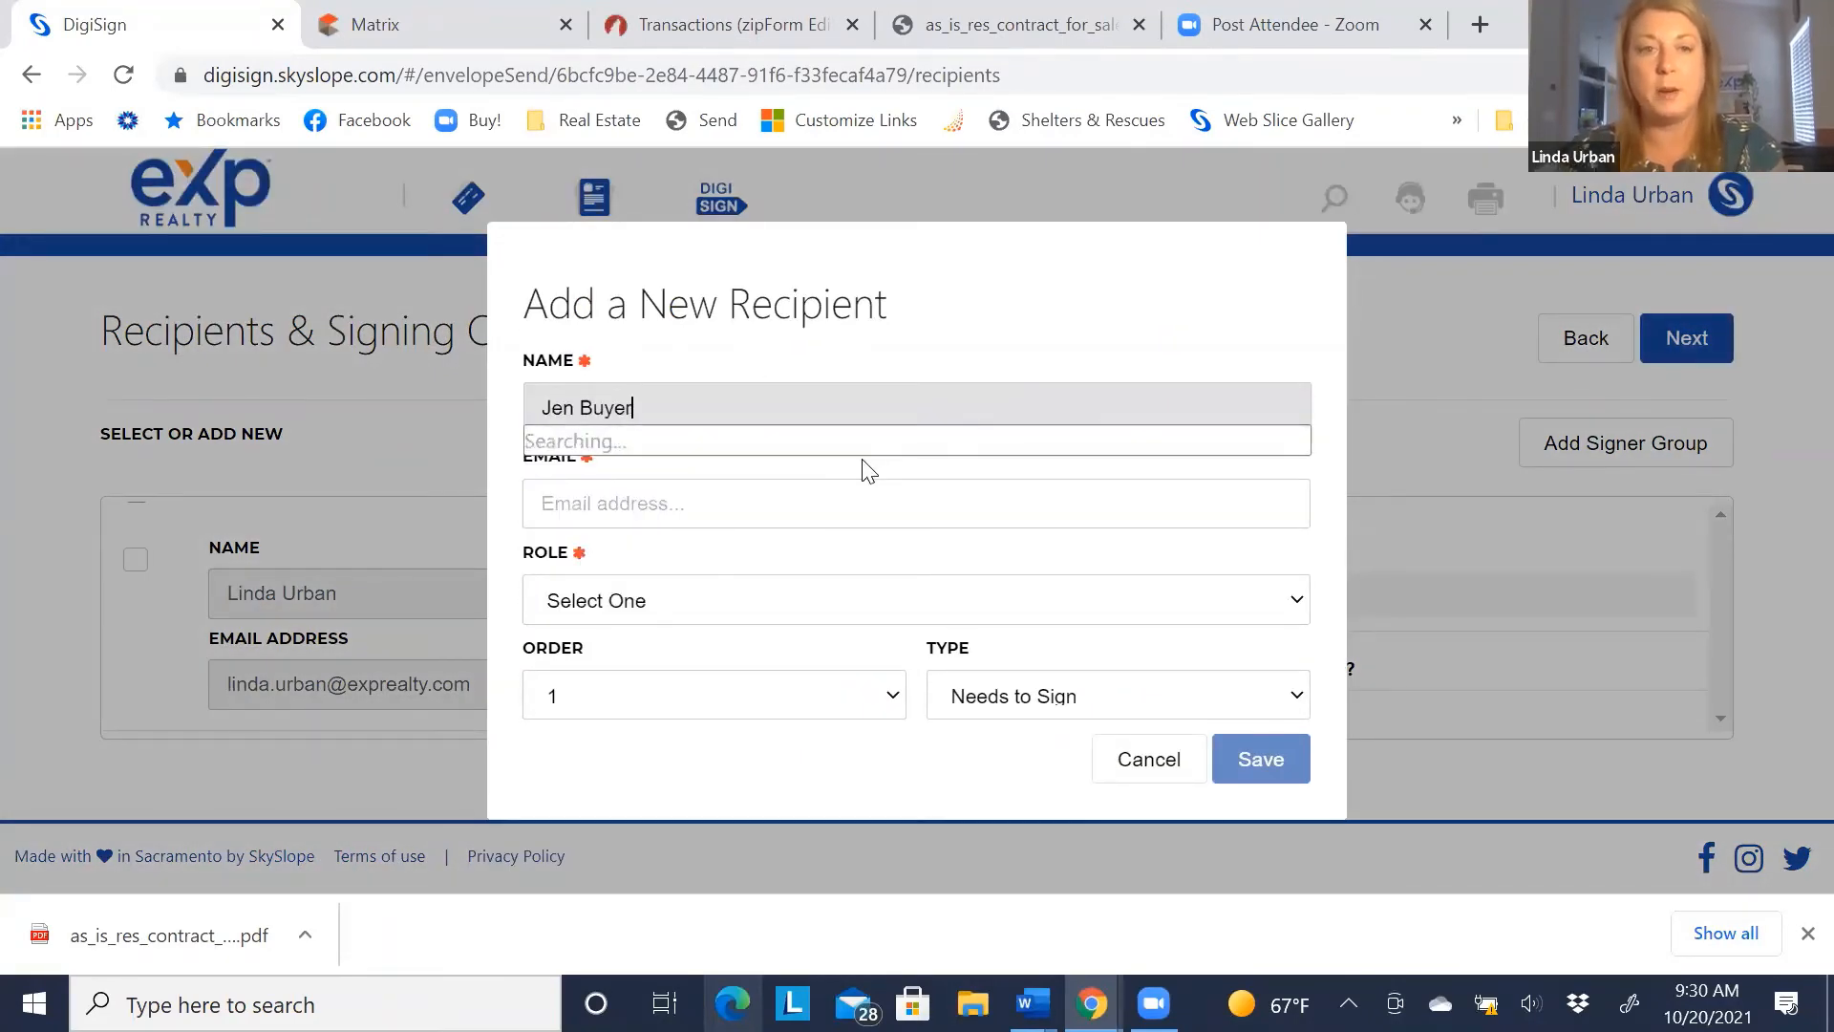
key(Tab)
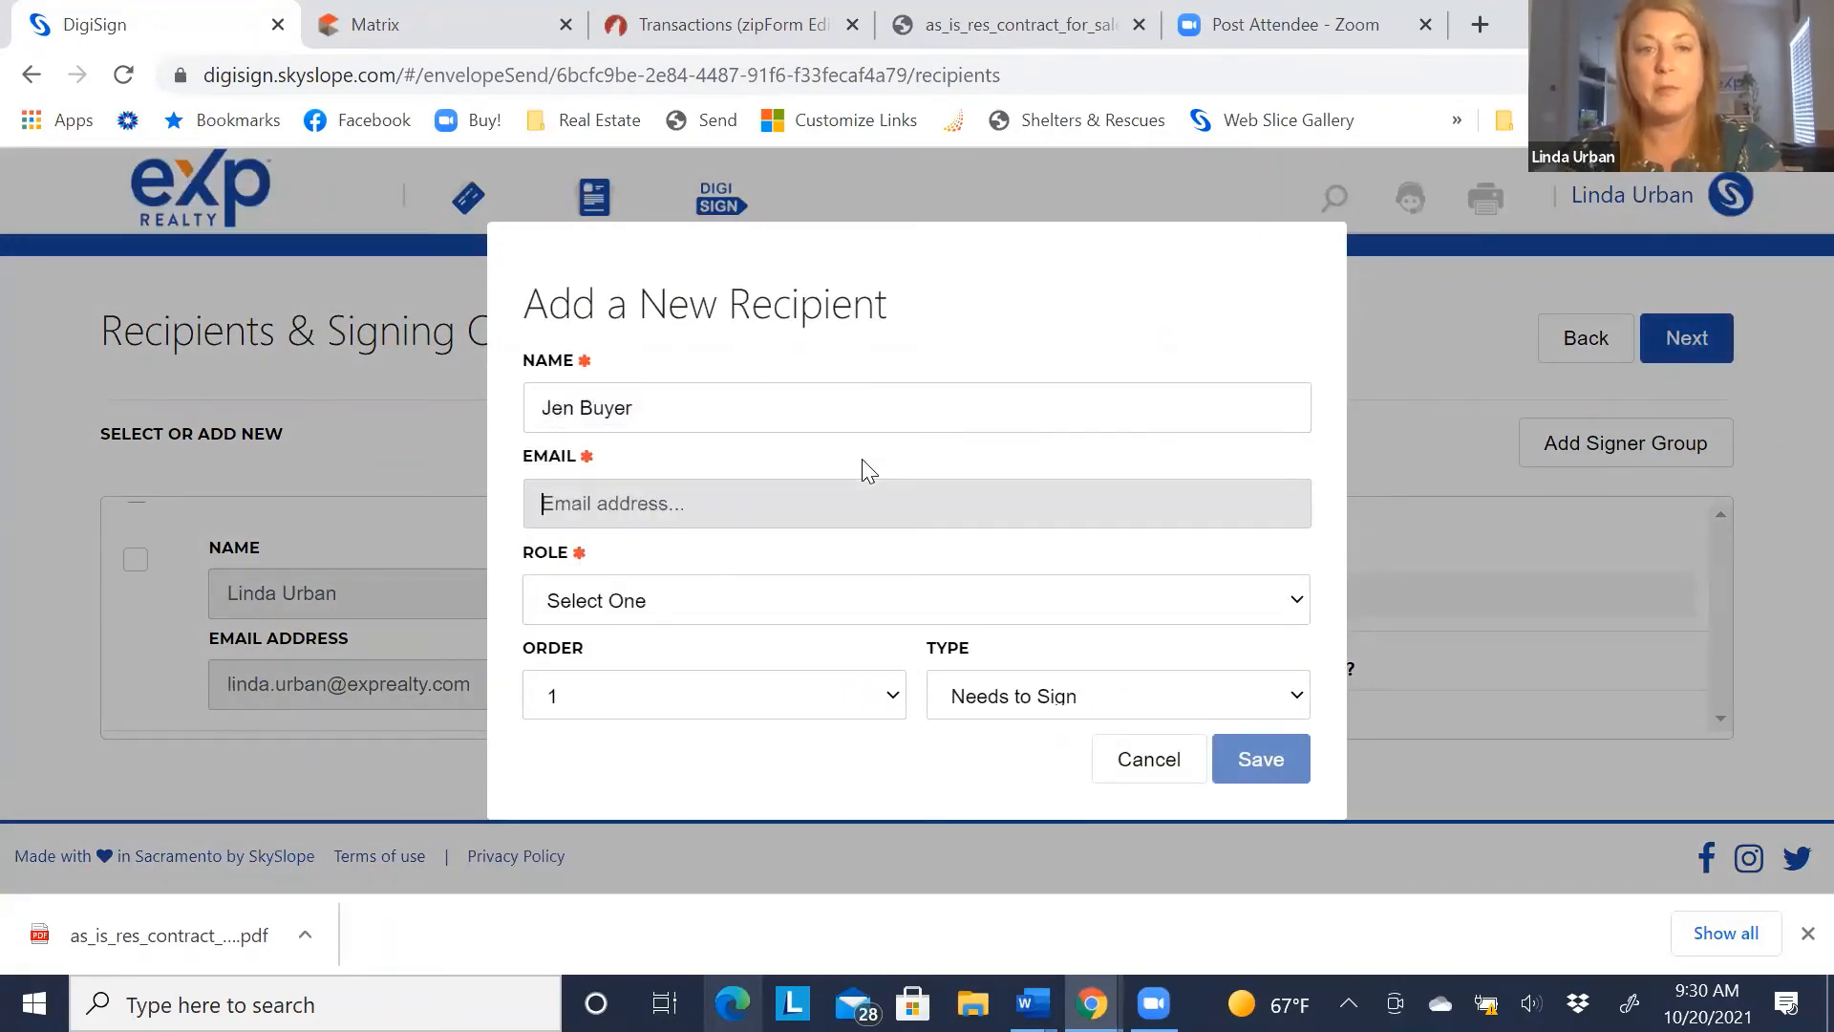
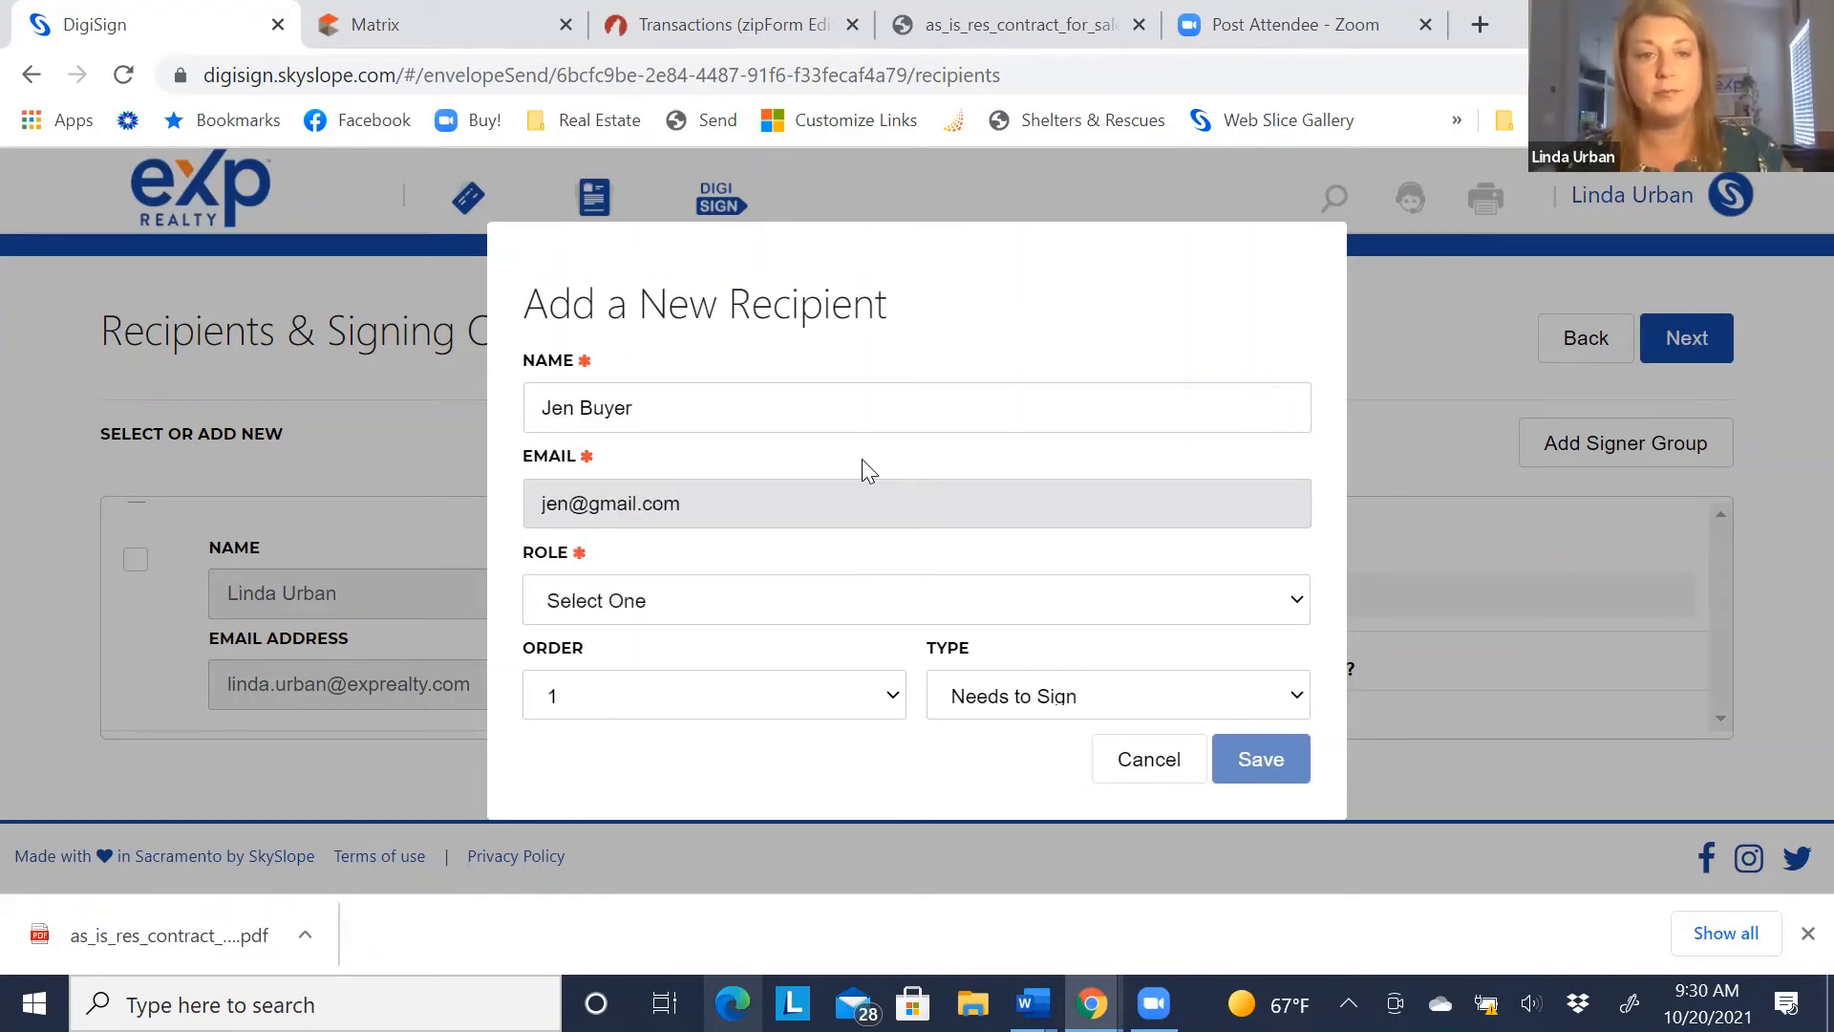
click(670, 600)
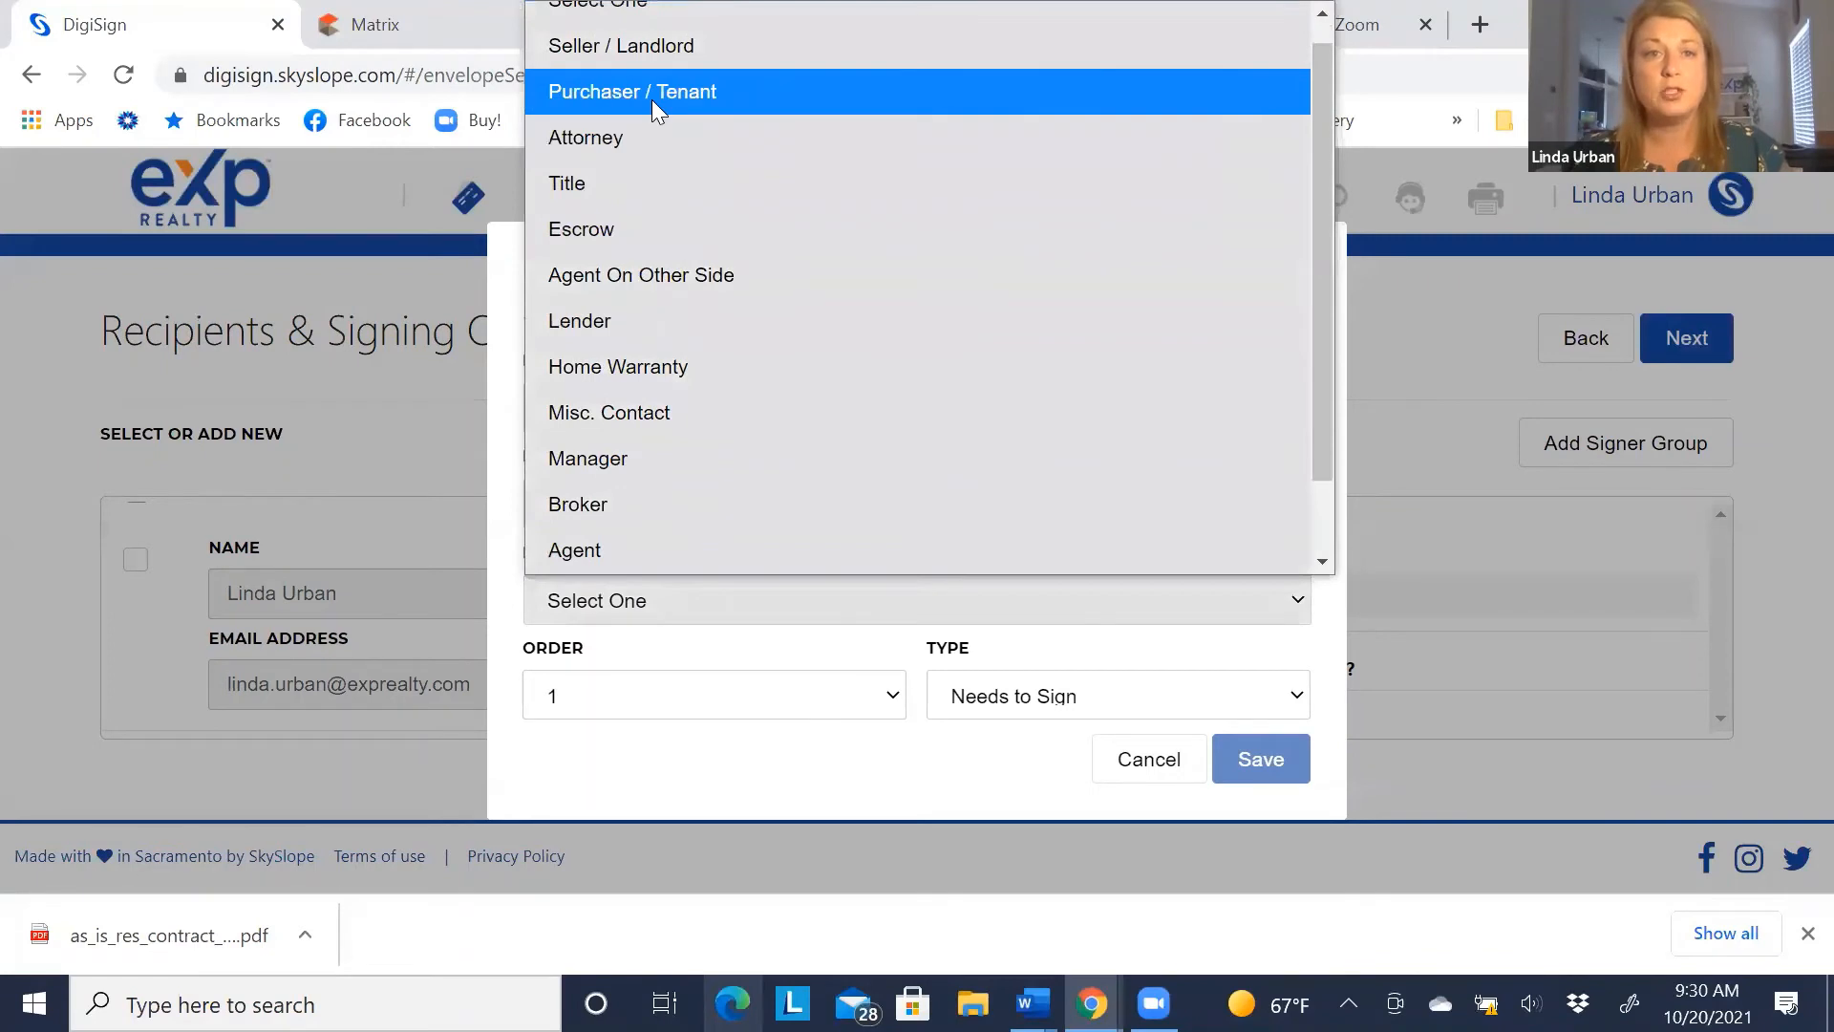
click(653, 95)
click(1248, 762)
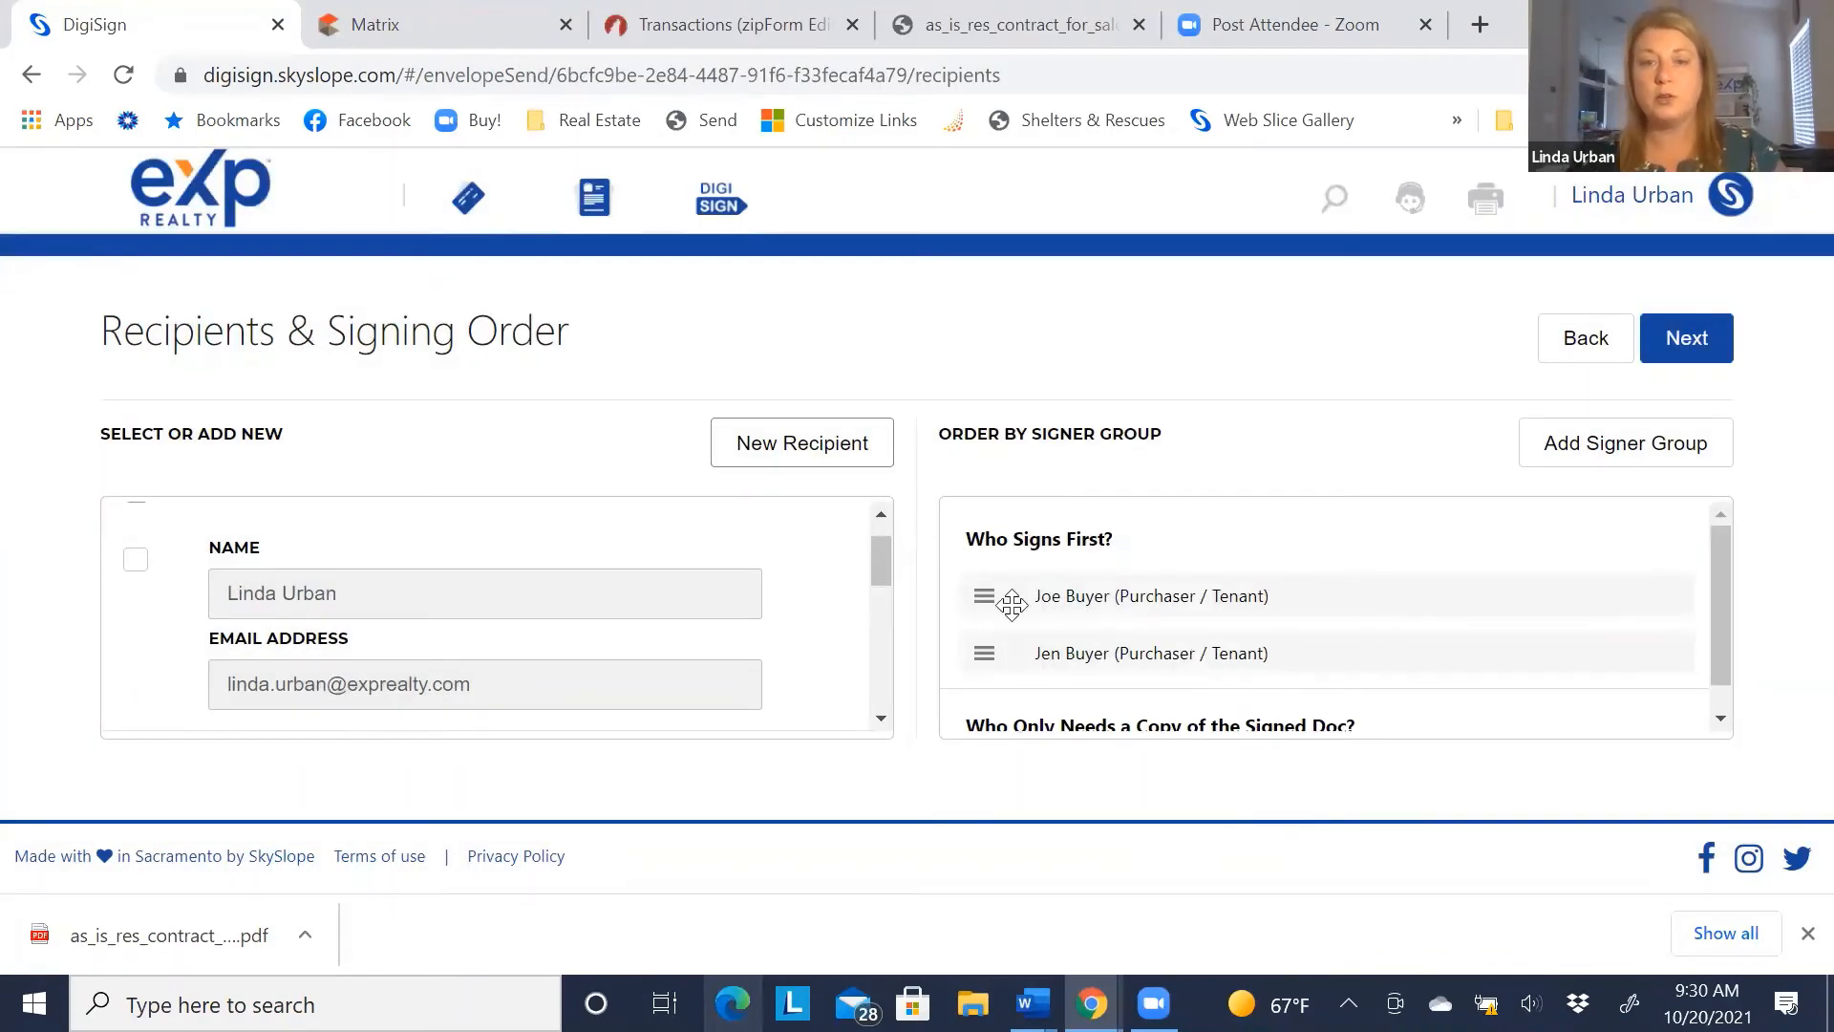
scroll(1020, 648, down, 1)
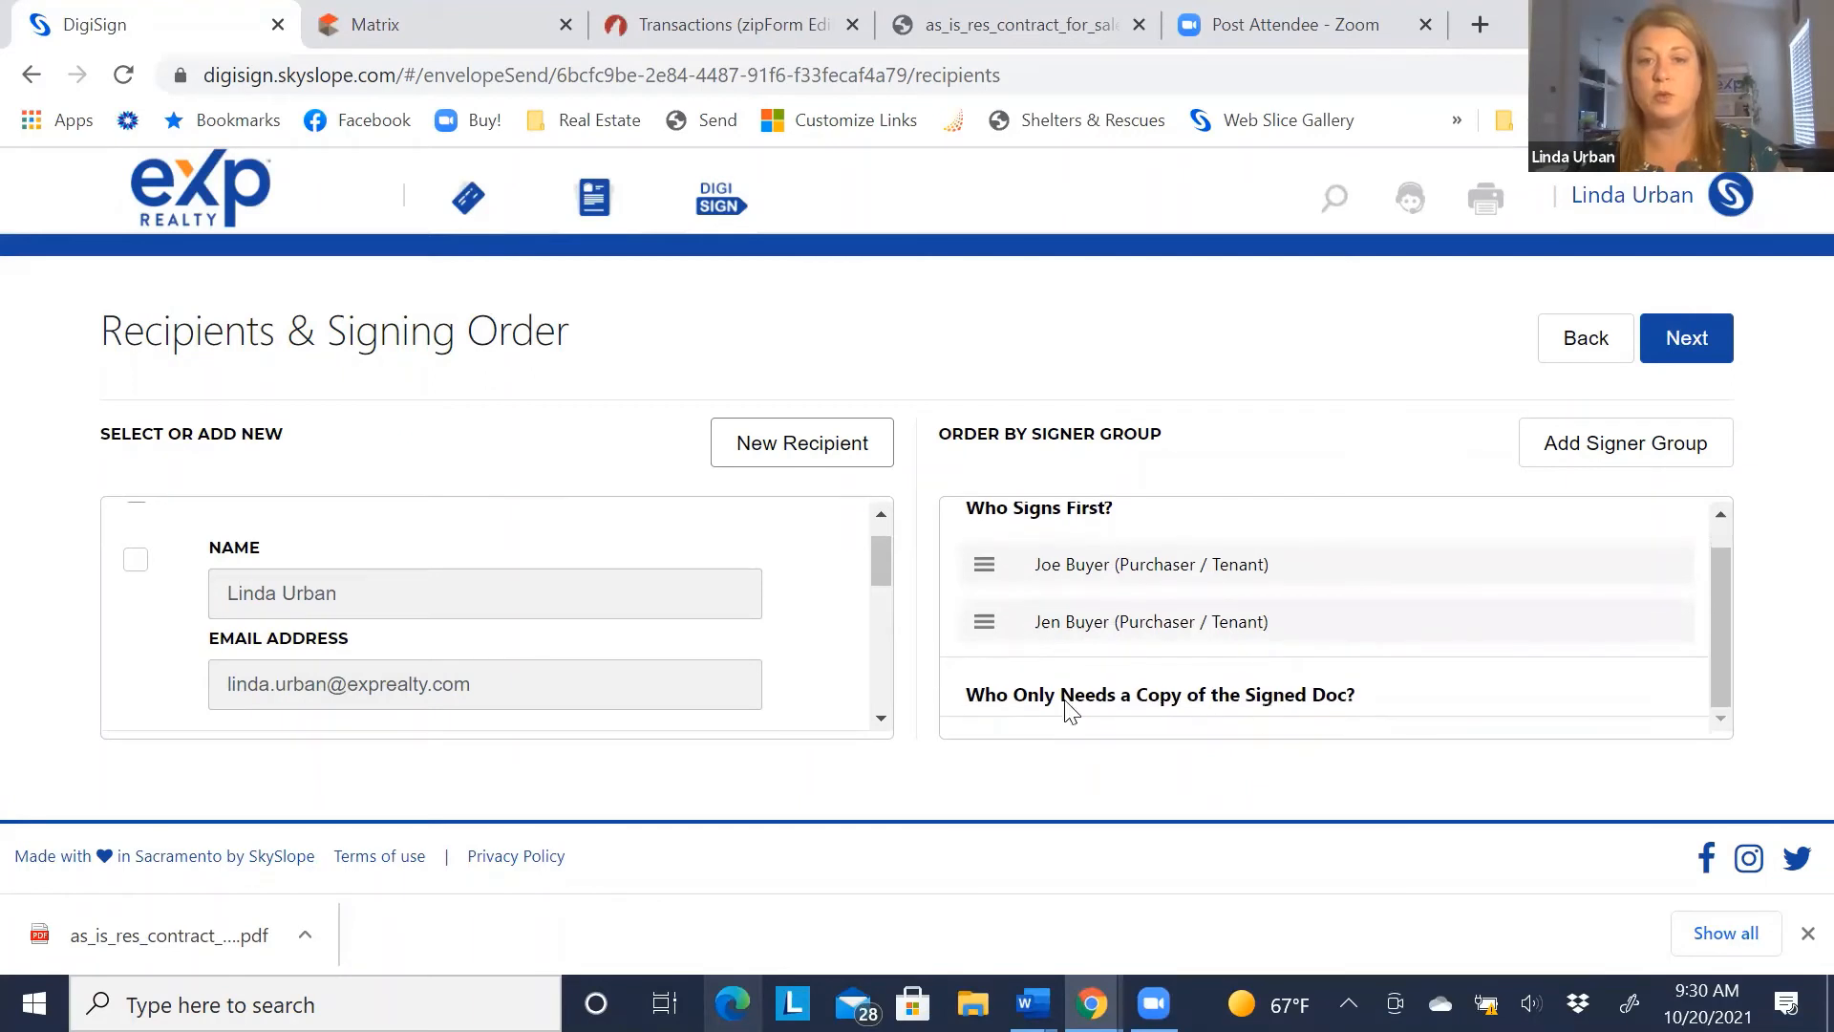
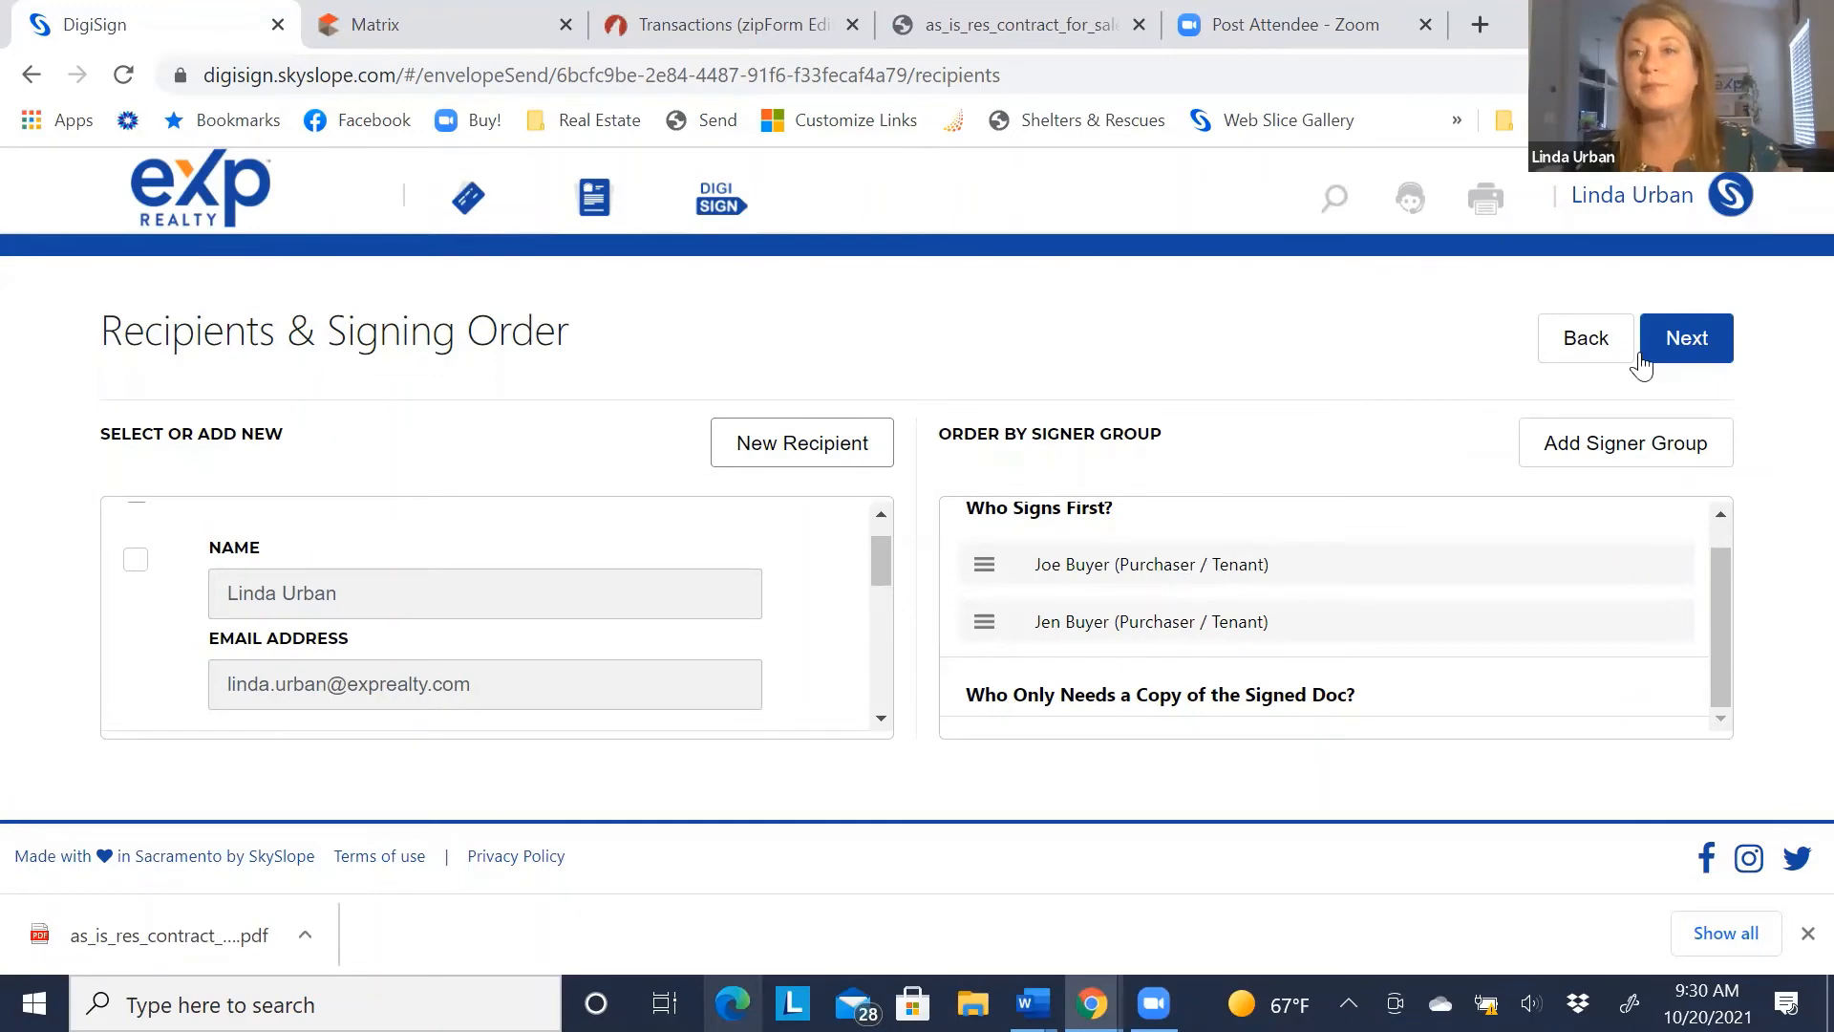
Move past Recipients & Signing Order to the Add fields page for the AS IS contract
click(1687, 344)
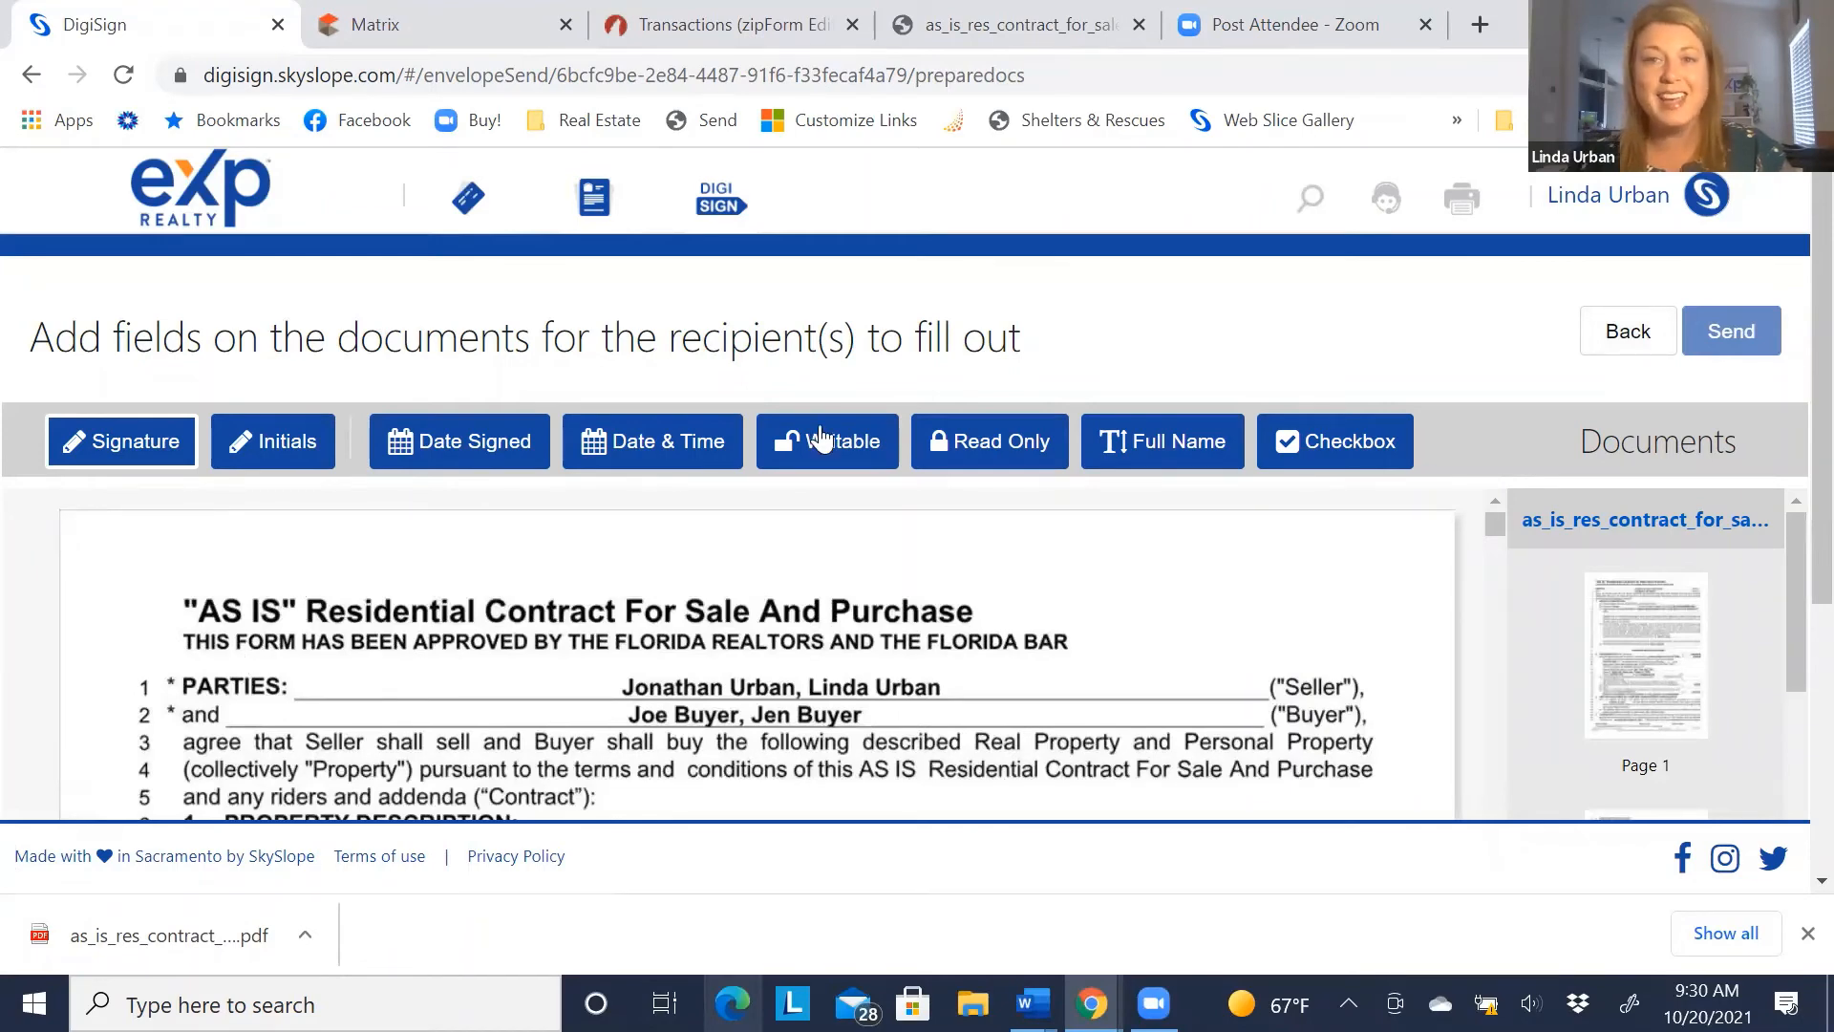
Place two initials fields on page 1's Buyer's Initials line, assigning the second to the second buyer
scroll(369, 605, down, 3)
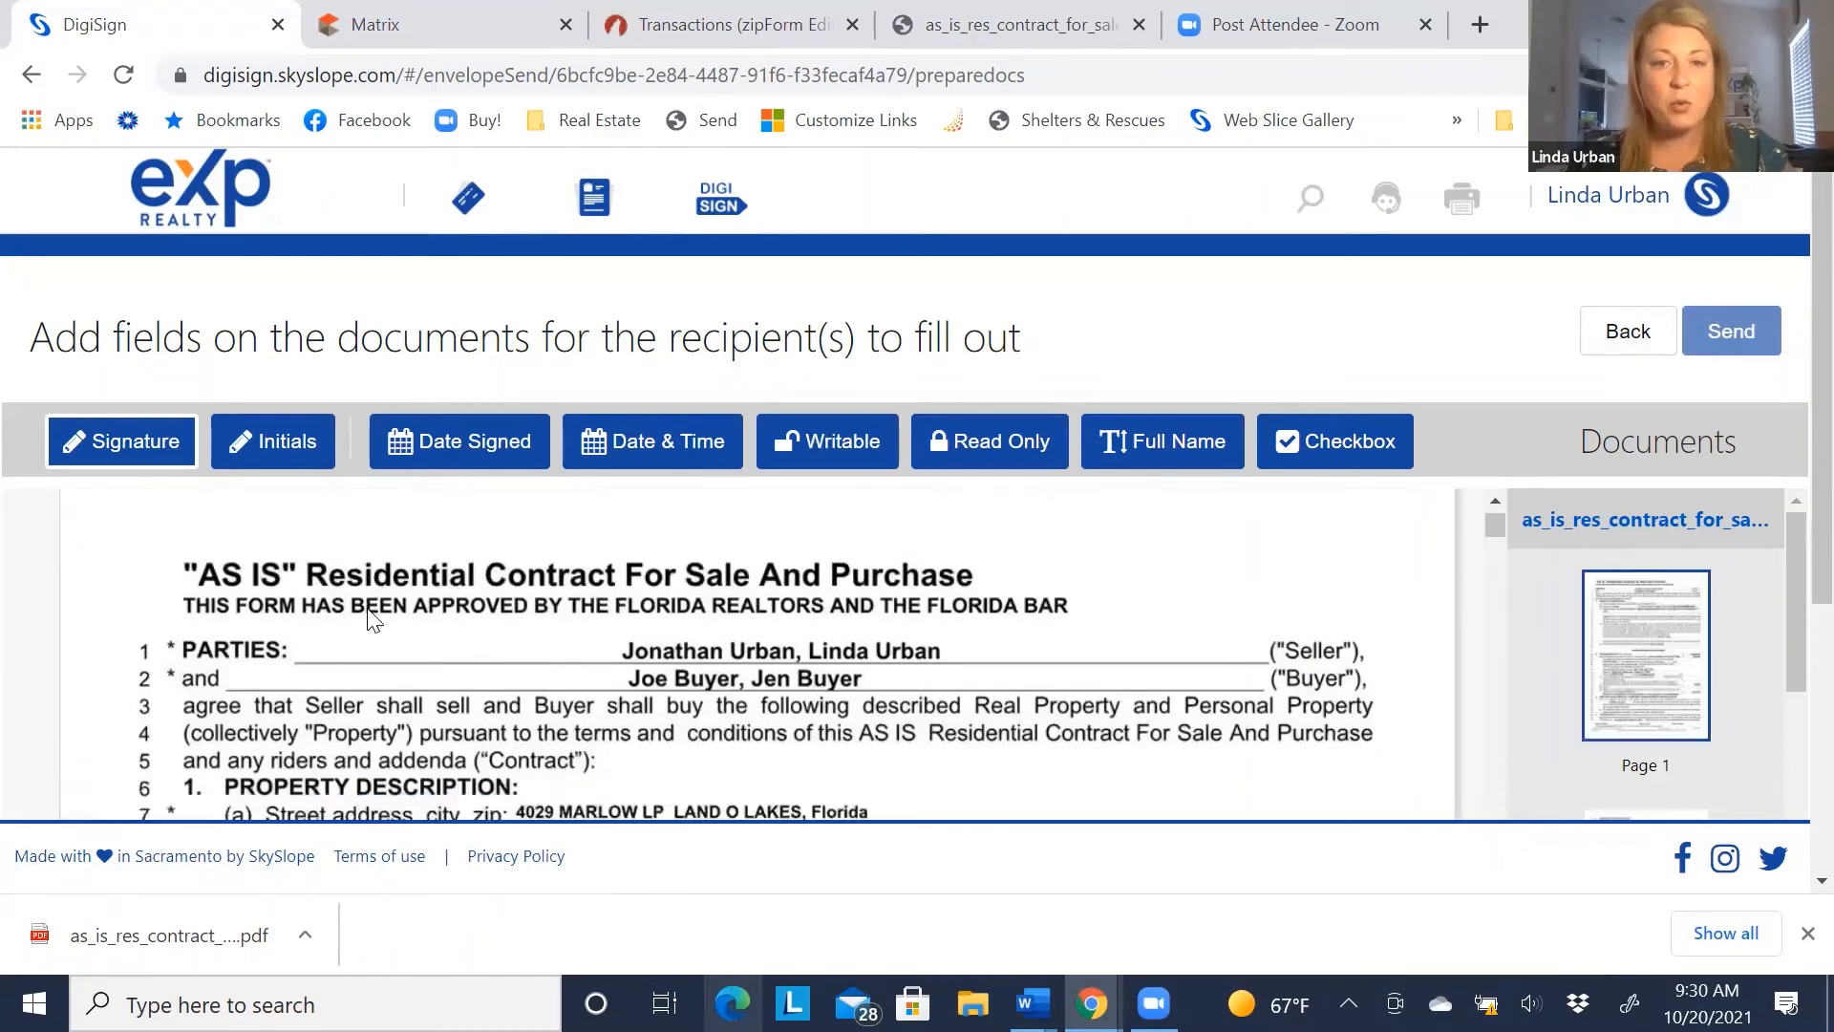
scroll(369, 619, down, 10)
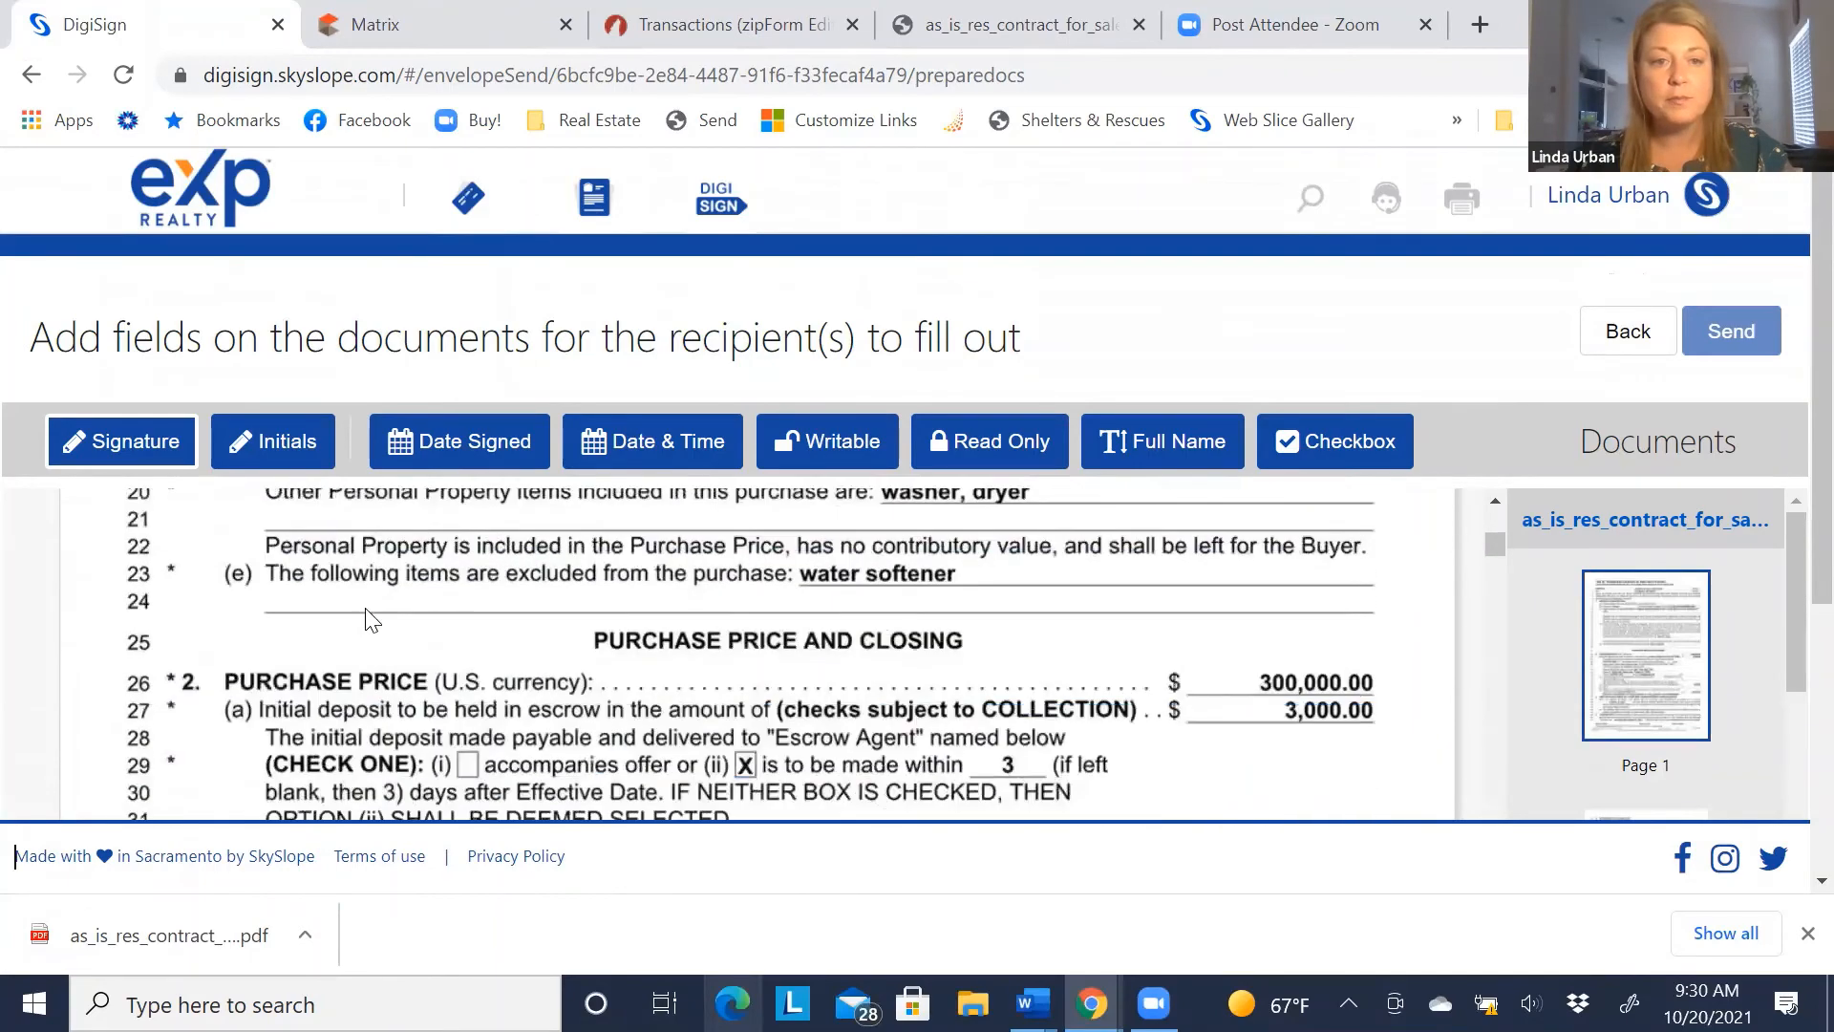
click(253, 442)
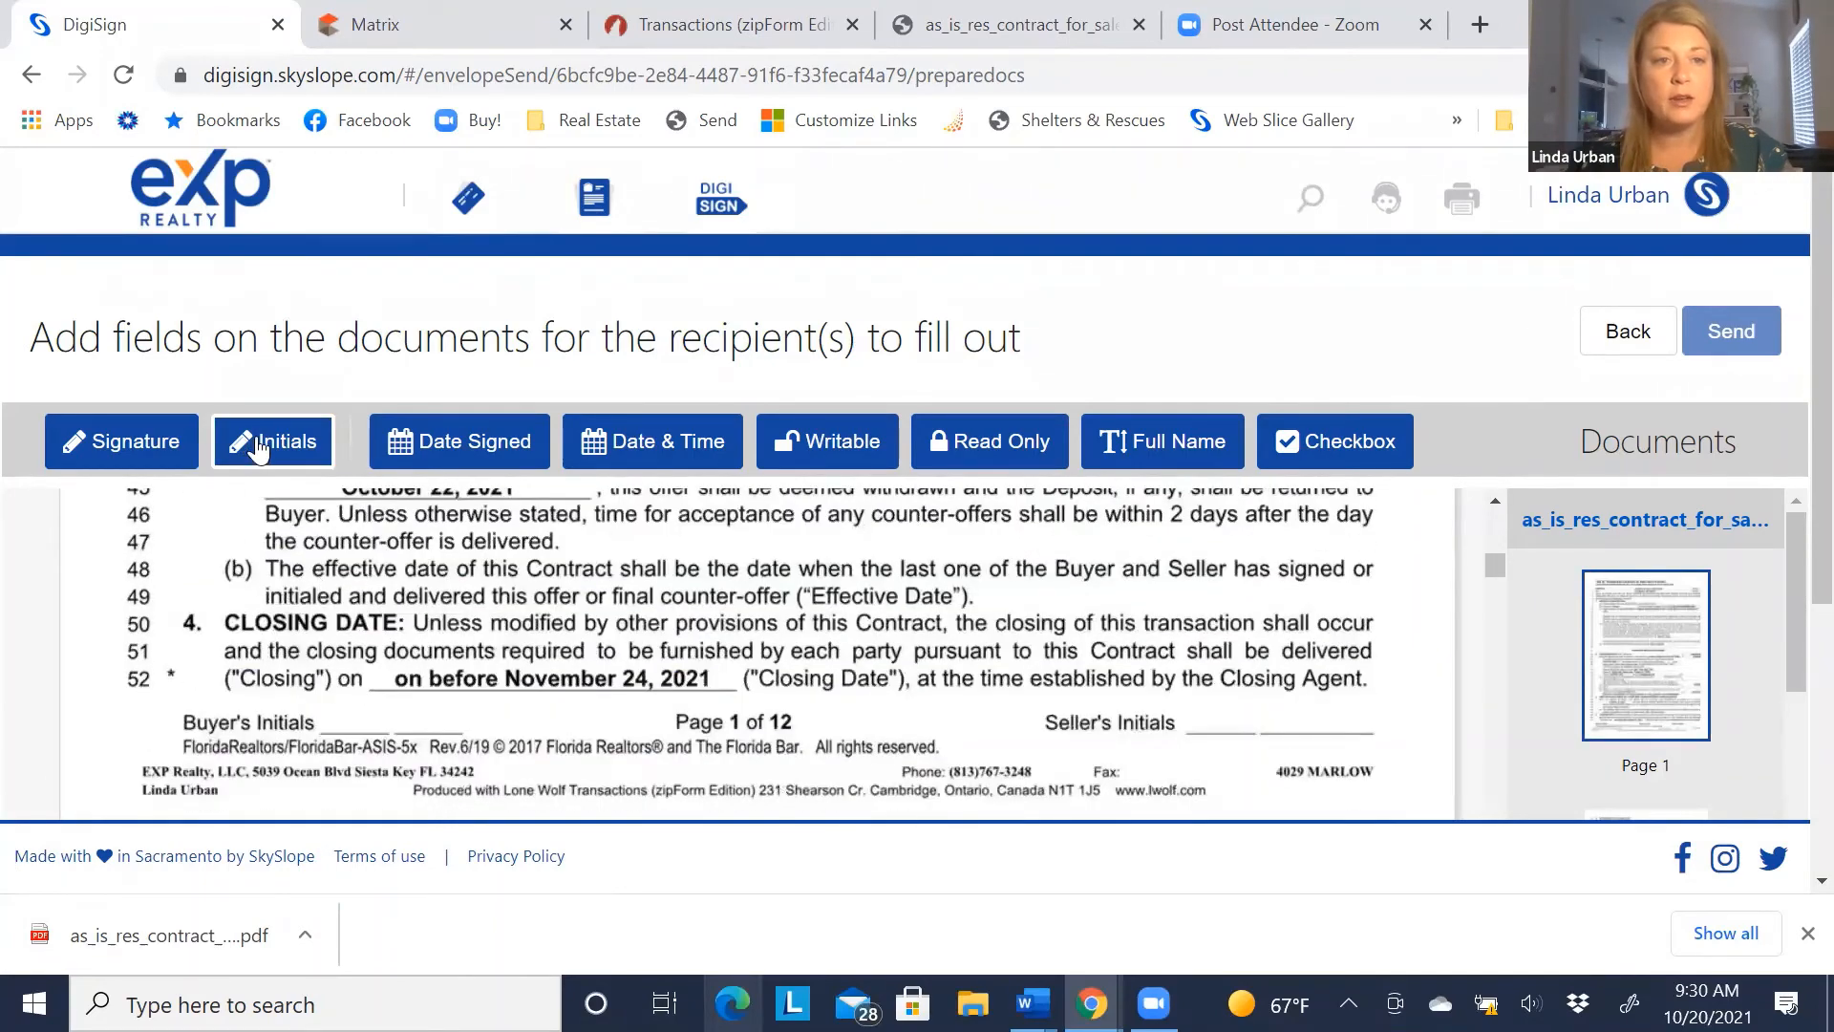
click(320, 678)
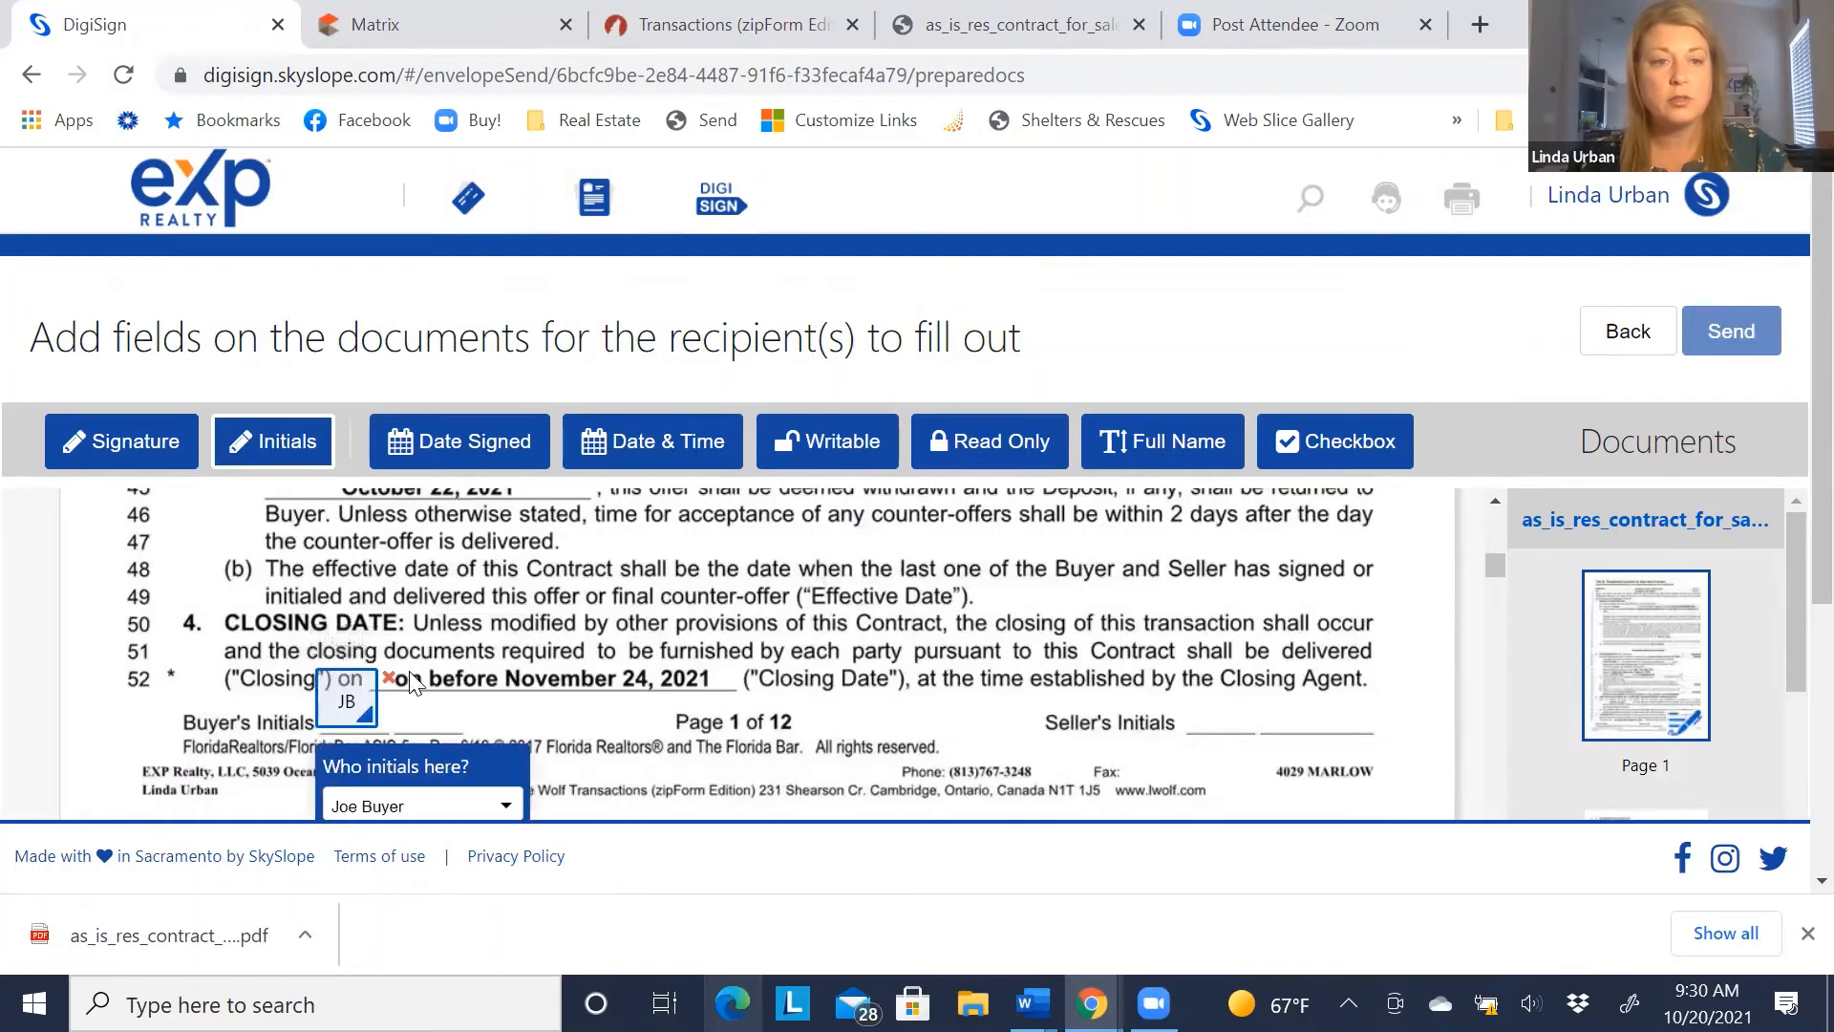
click(412, 680)
scroll(425, 702, down, 2)
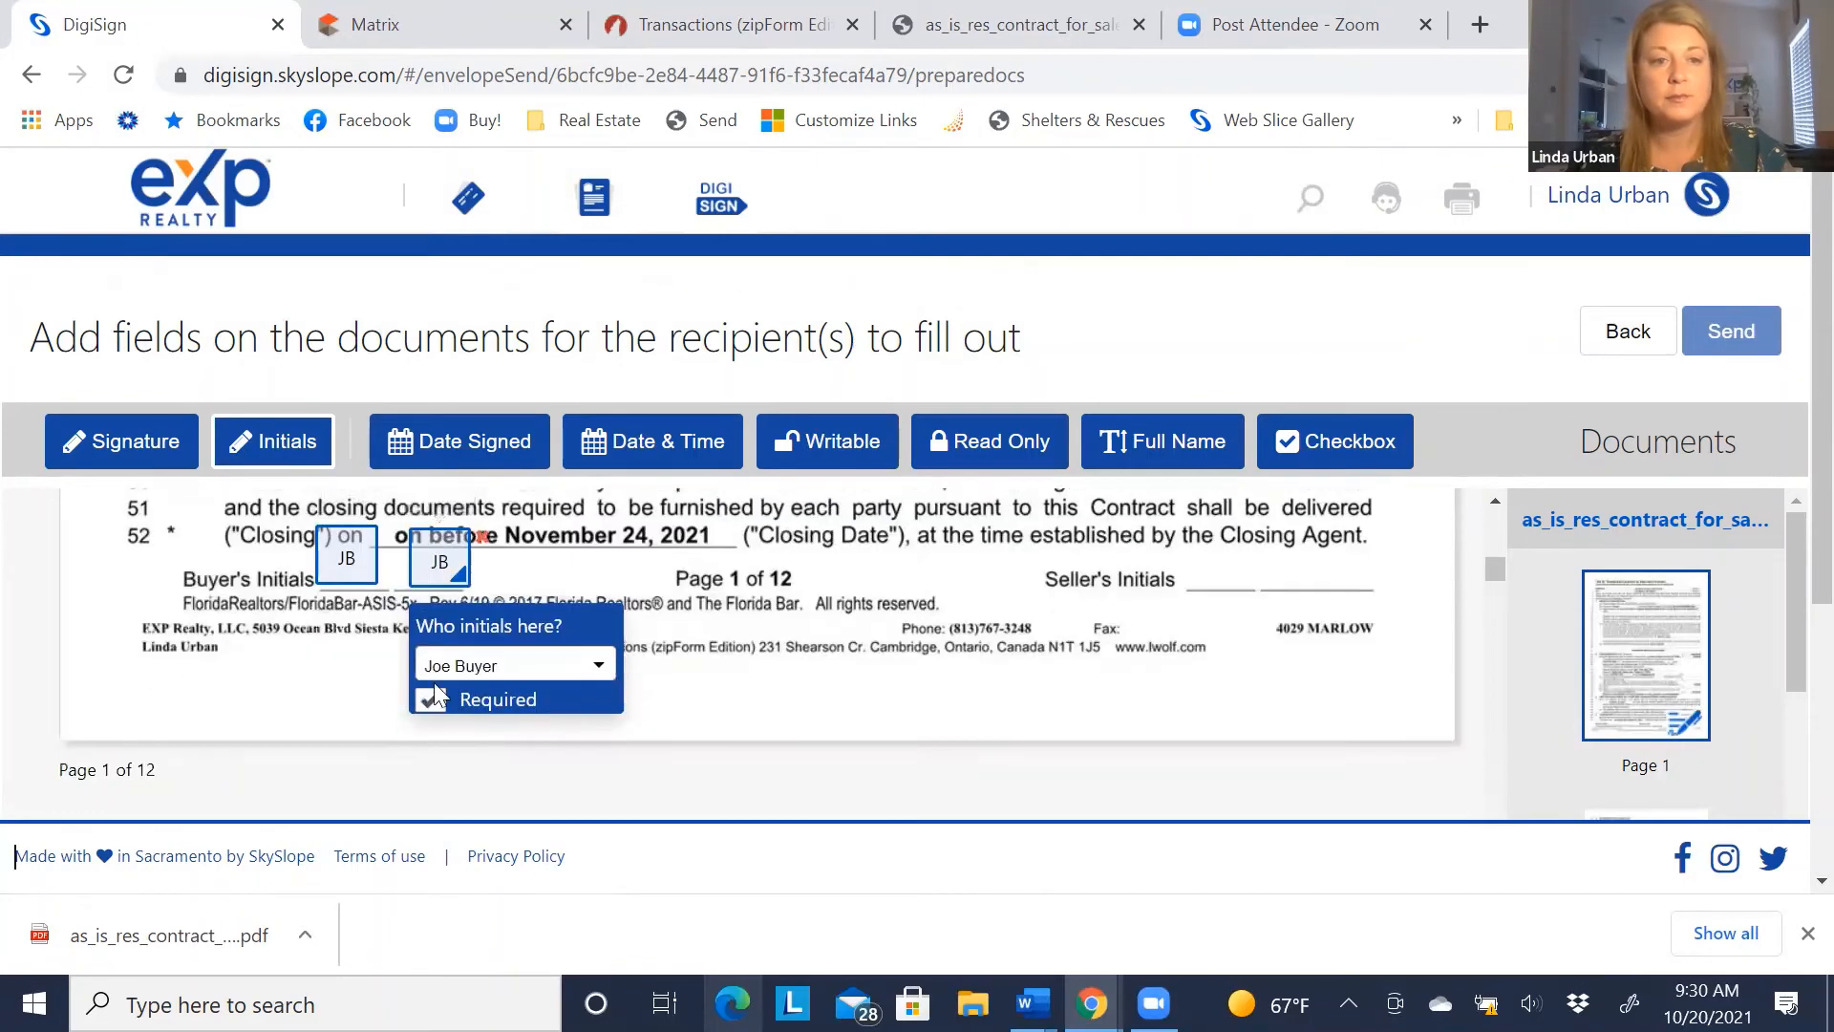
click(448, 672)
click(455, 757)
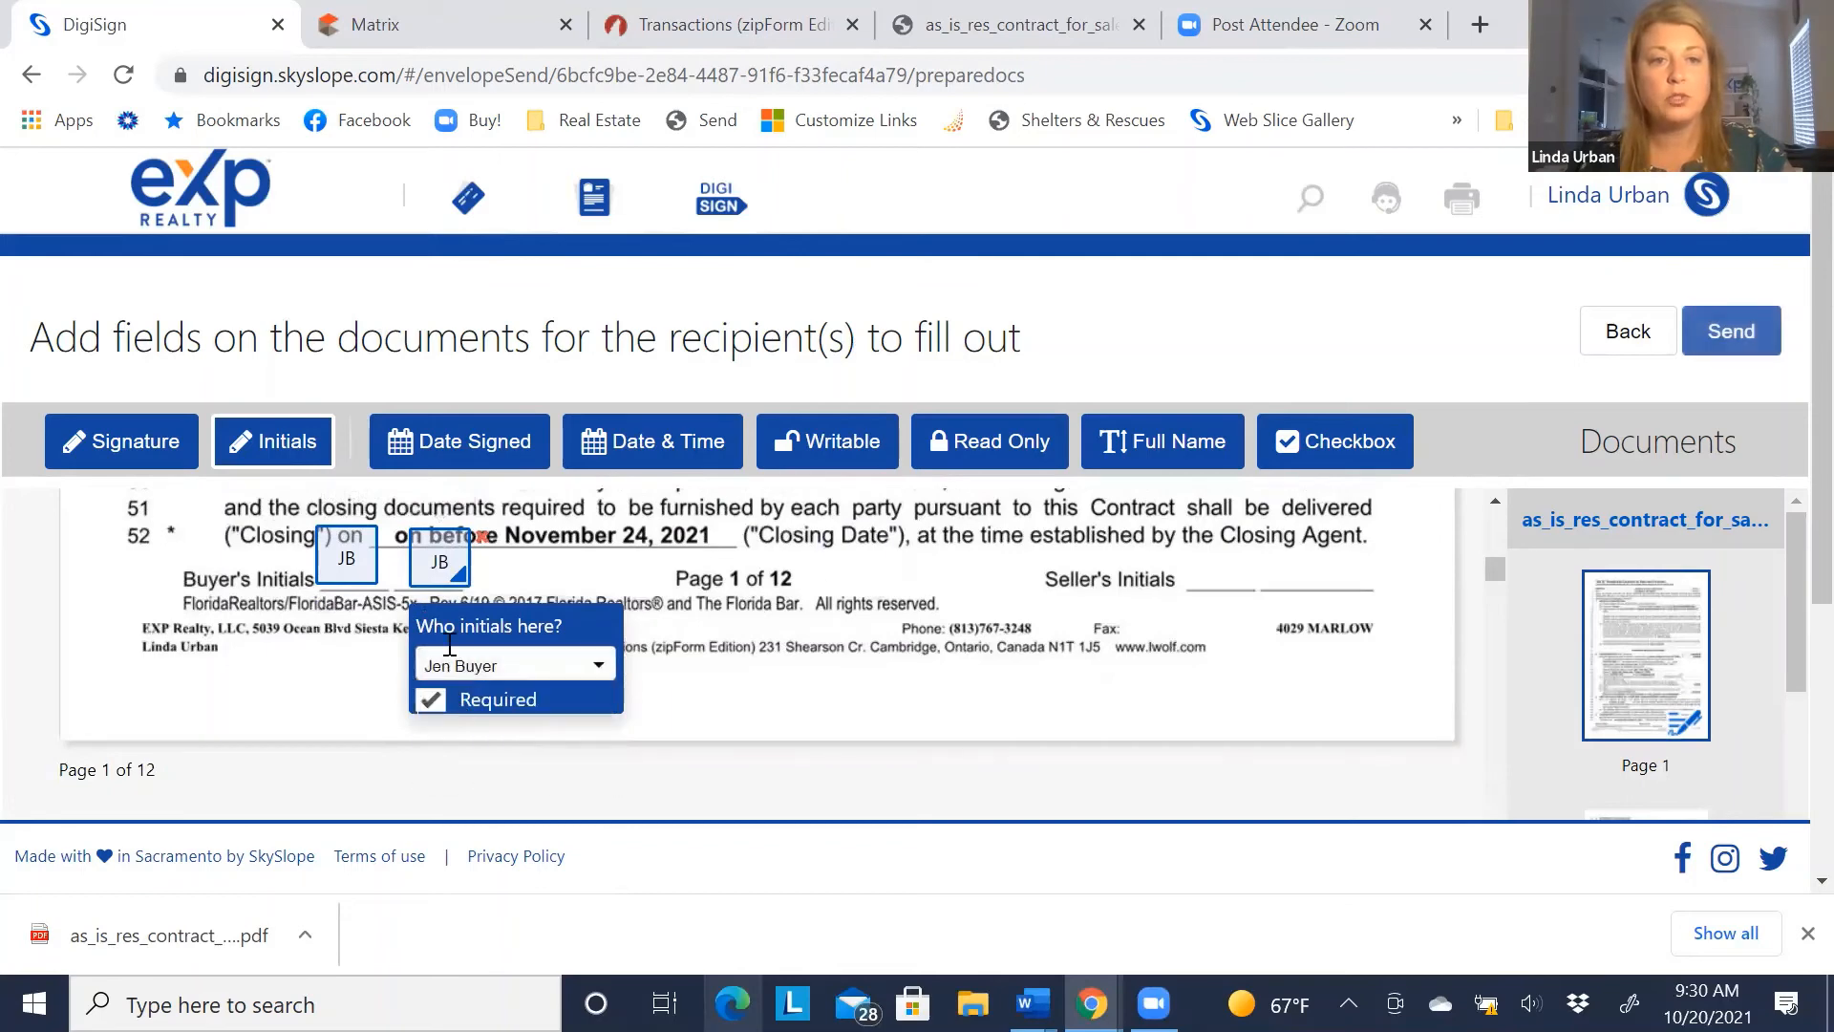
Nudge the second buyer's initials beside the first, keep its signer, and delete a stray extra field
drag(435, 559, 412, 560)
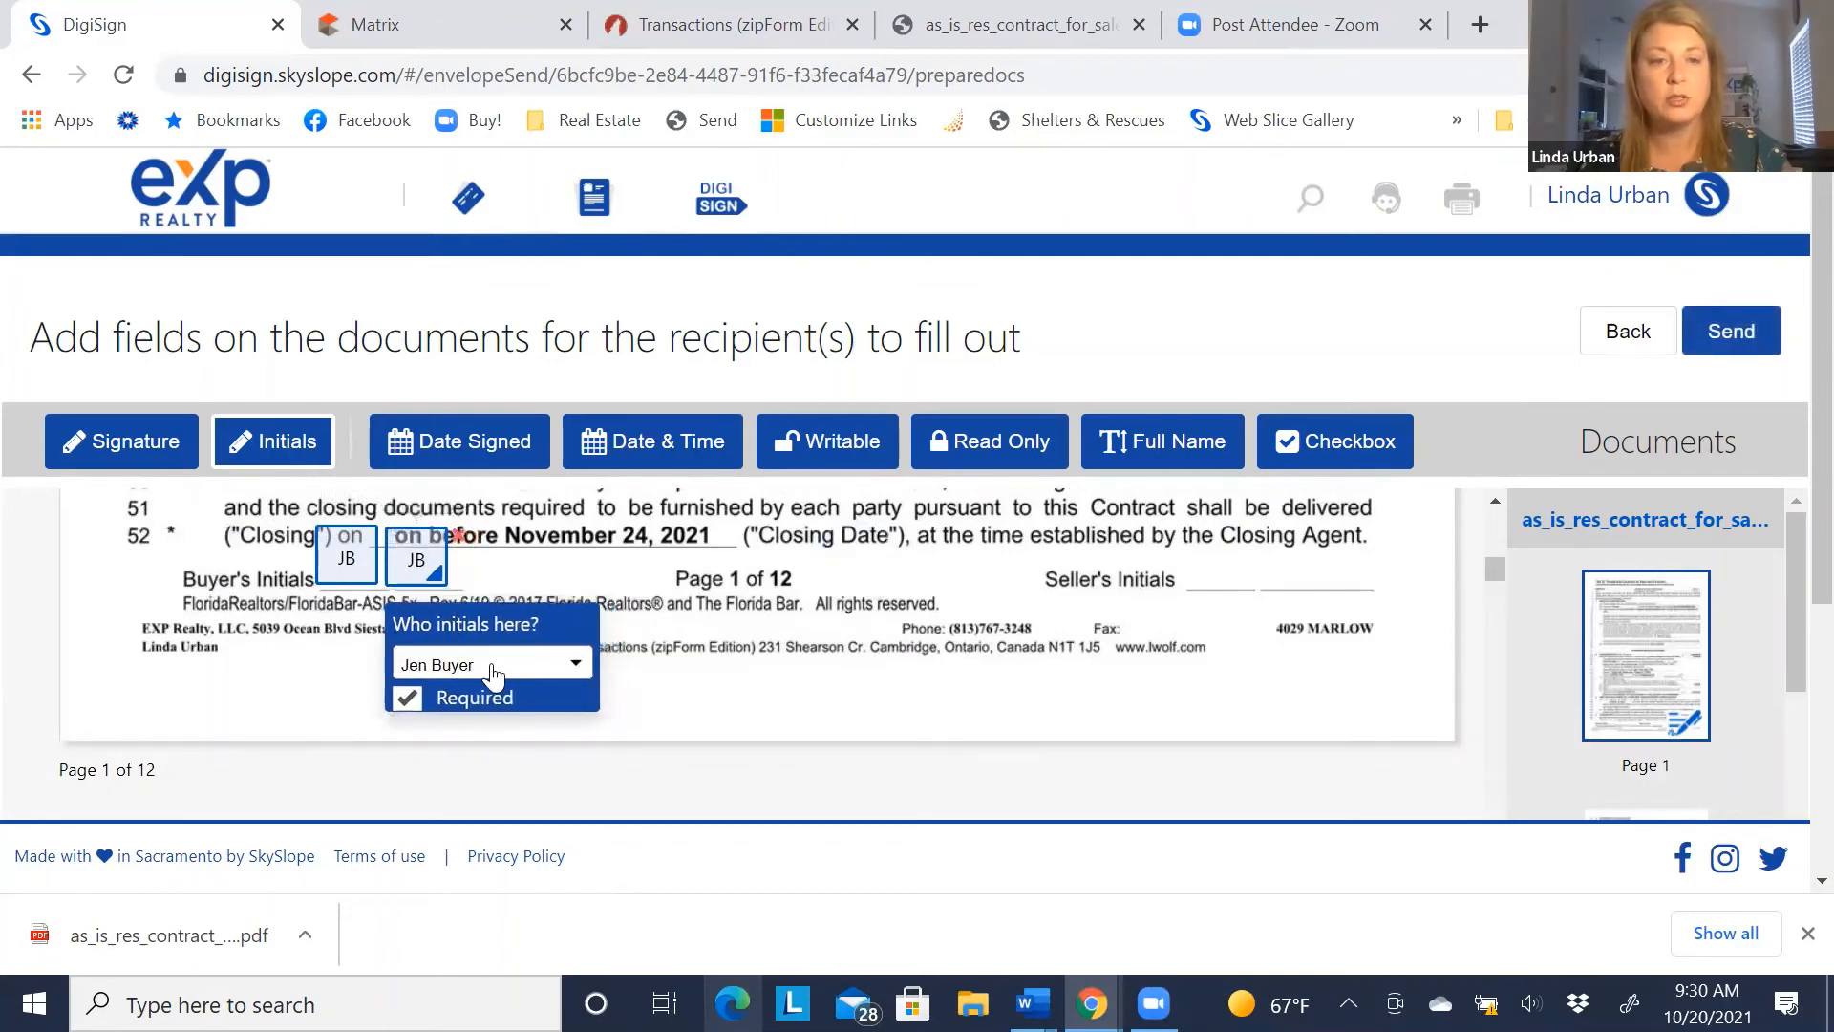
click(571, 673)
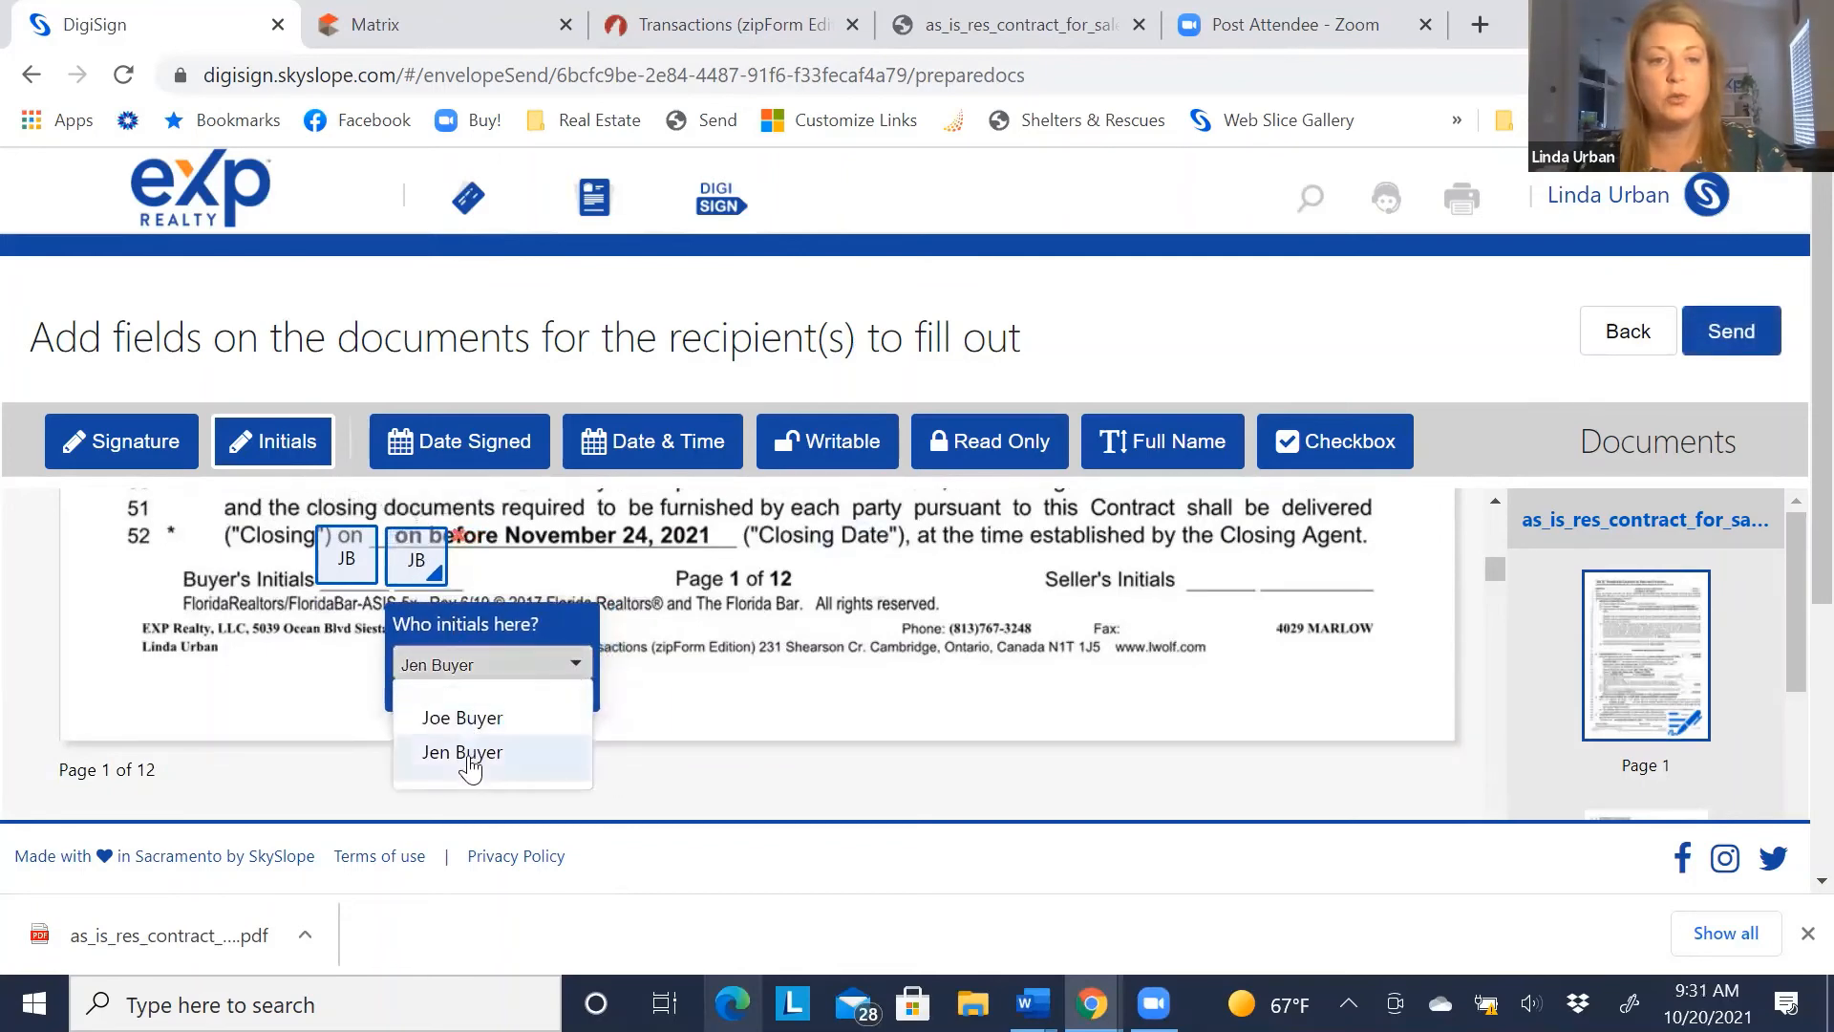
click(413, 666)
click(251, 669)
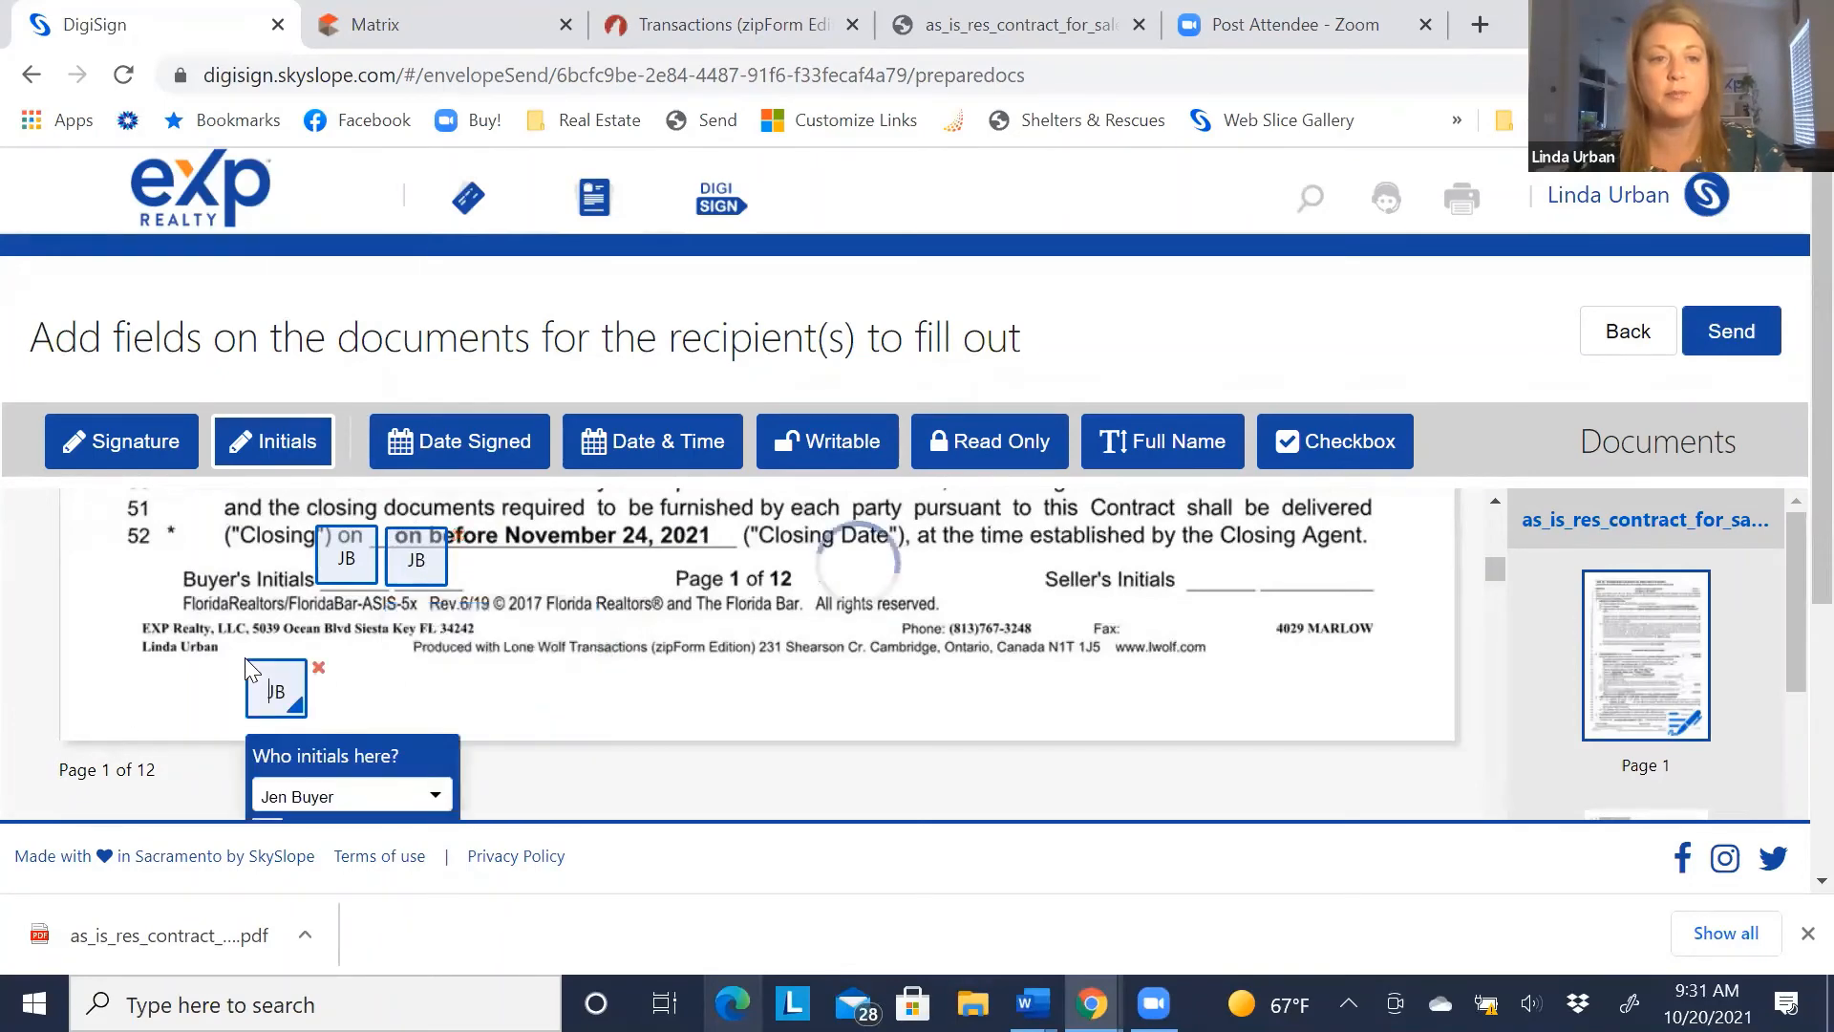
click(318, 669)
scroll(323, 678, down, 20)
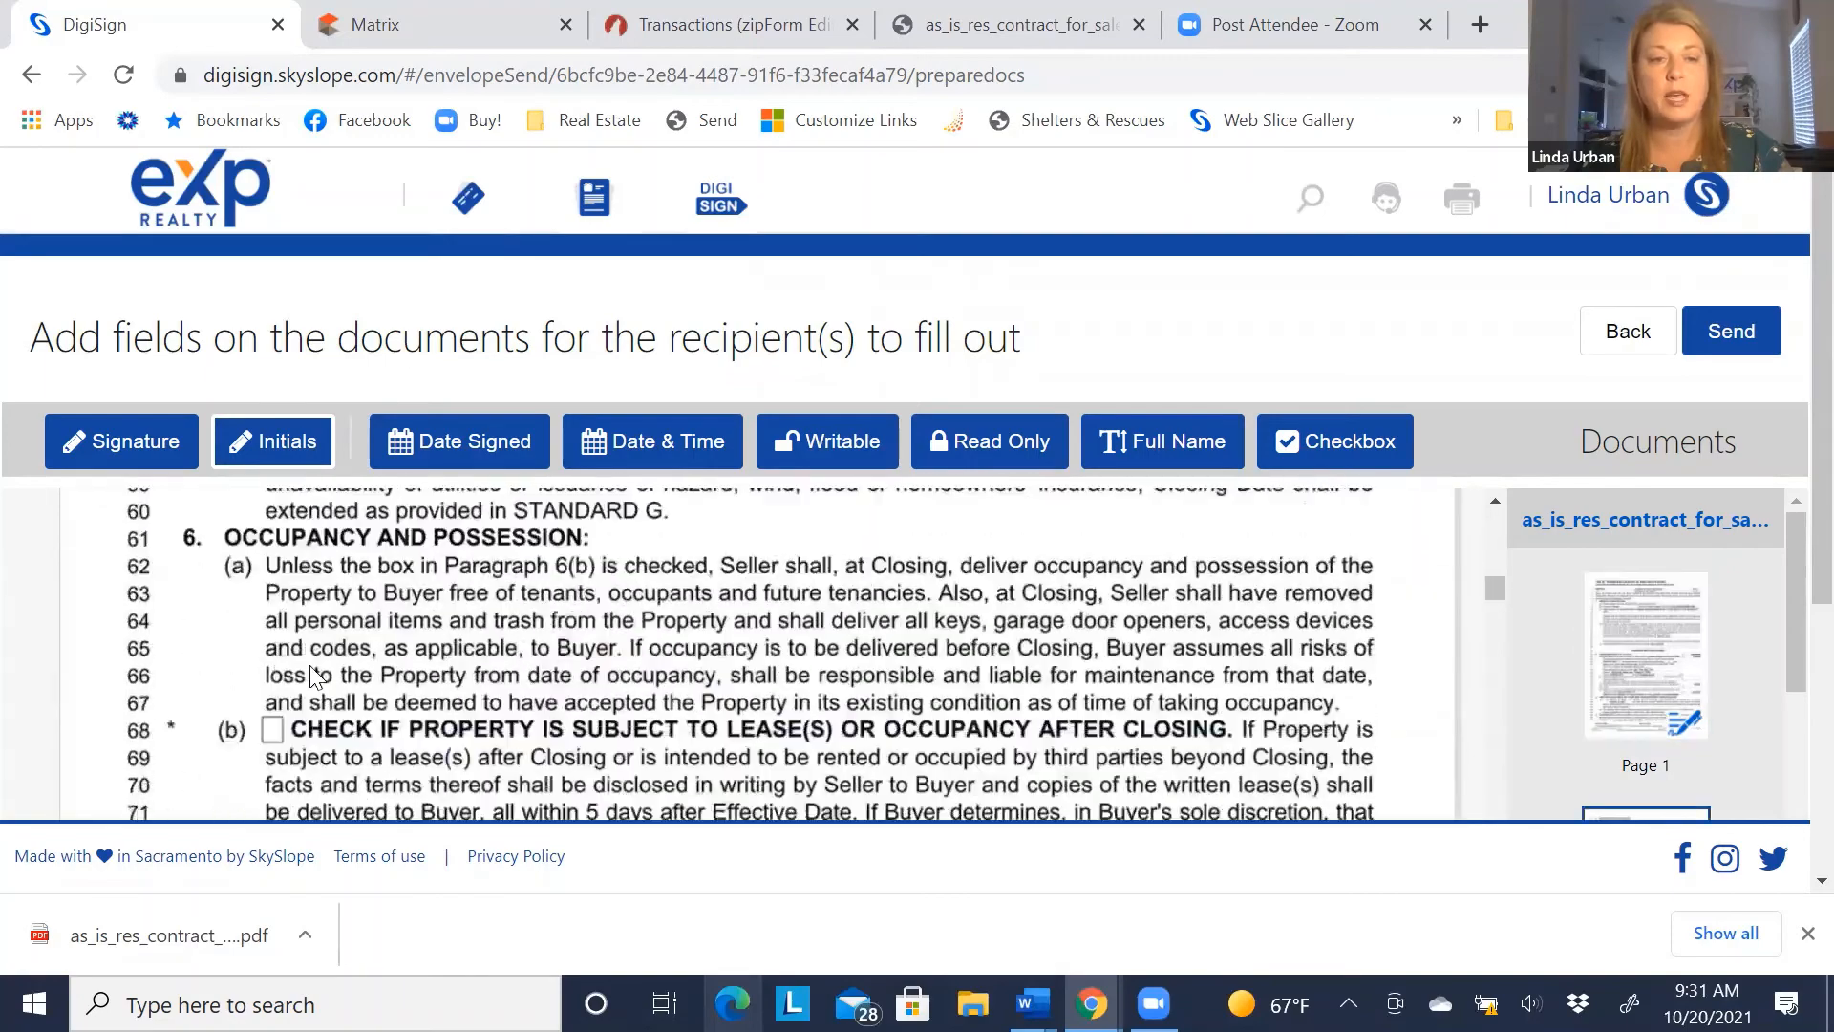
scroll(311, 678, down, 2)
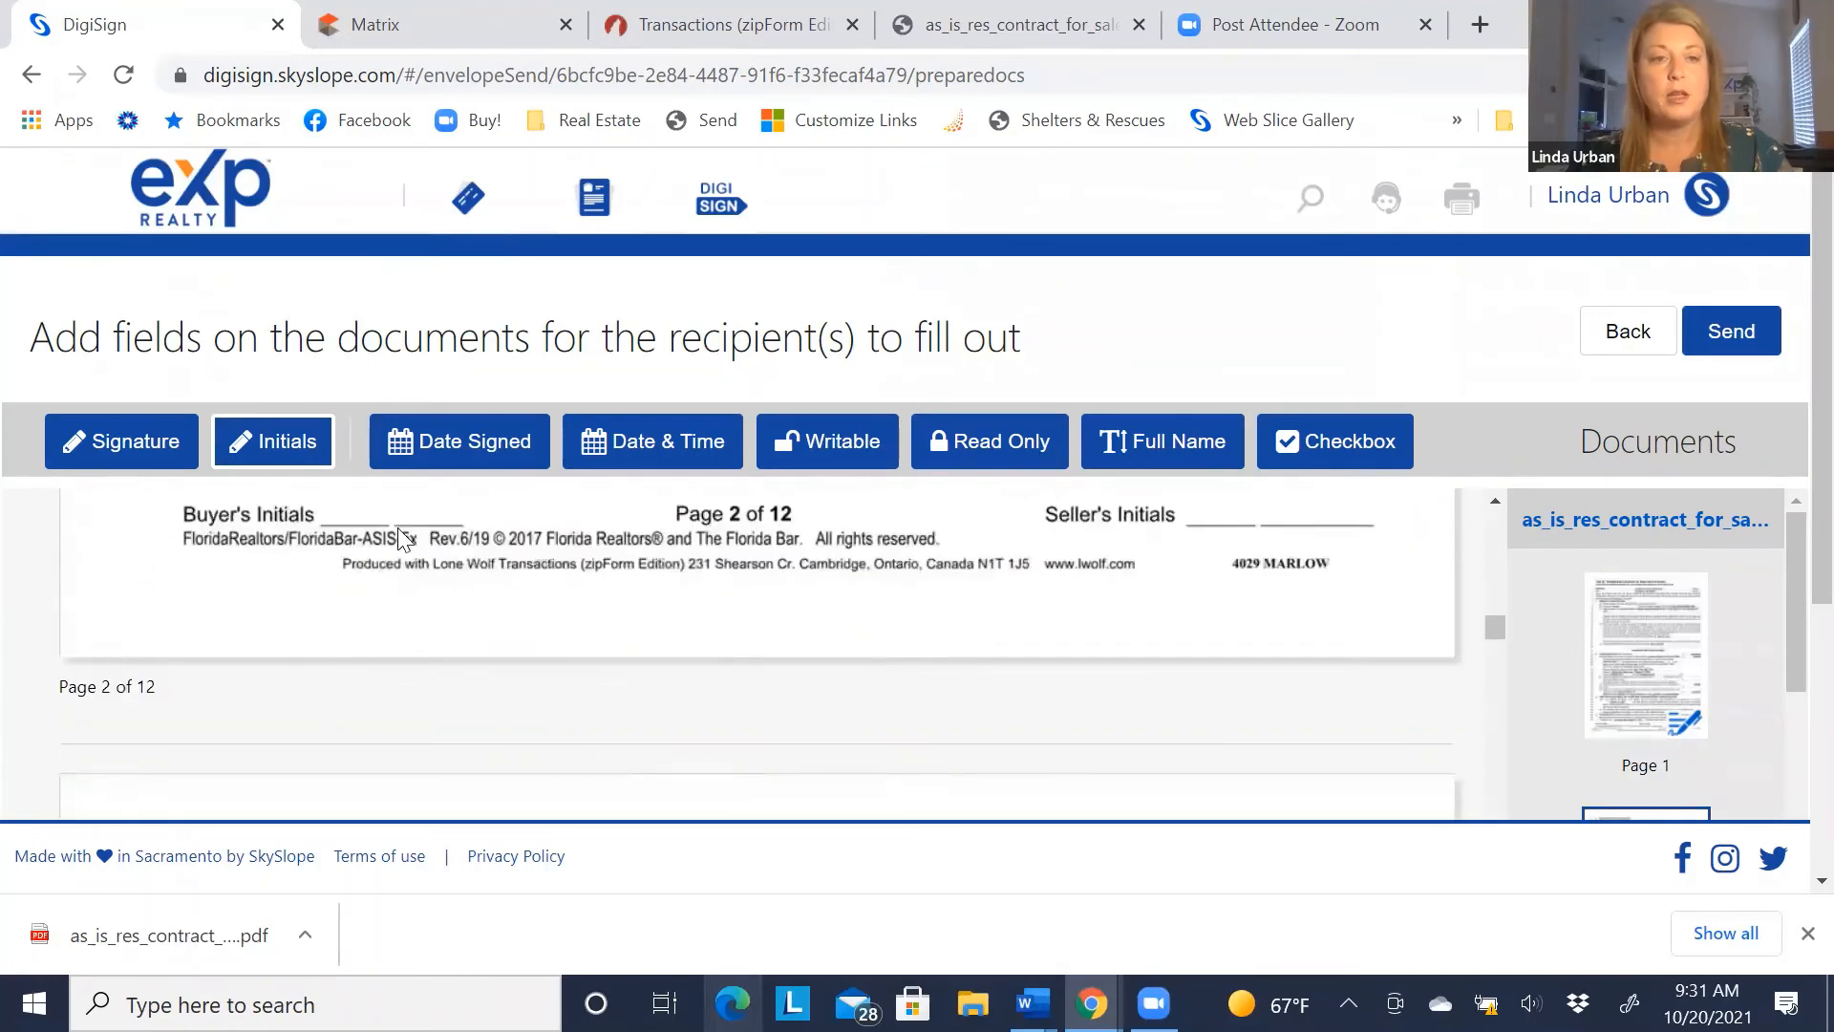
scroll(415, 599, up, 2)
Add two buyer initials fields on pages 2 and 3, assigning each second field to the second buyer
click(412, 611)
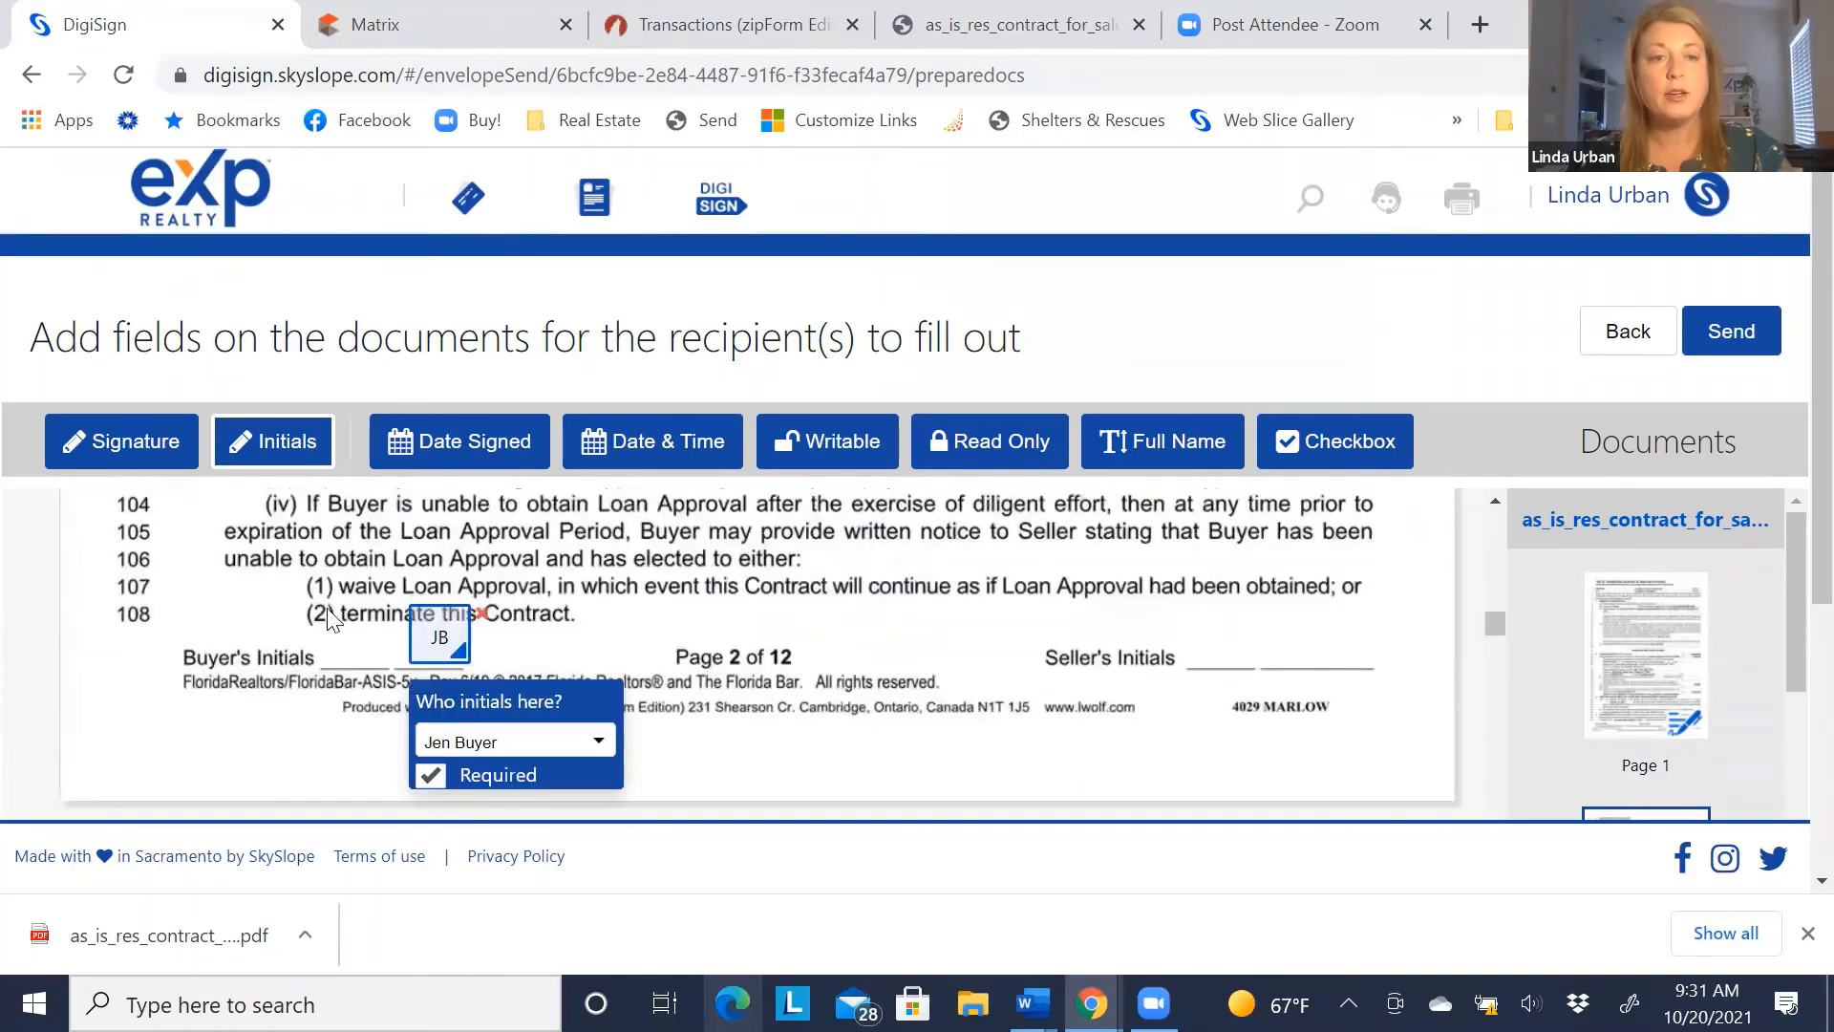
click(323, 616)
click(382, 745)
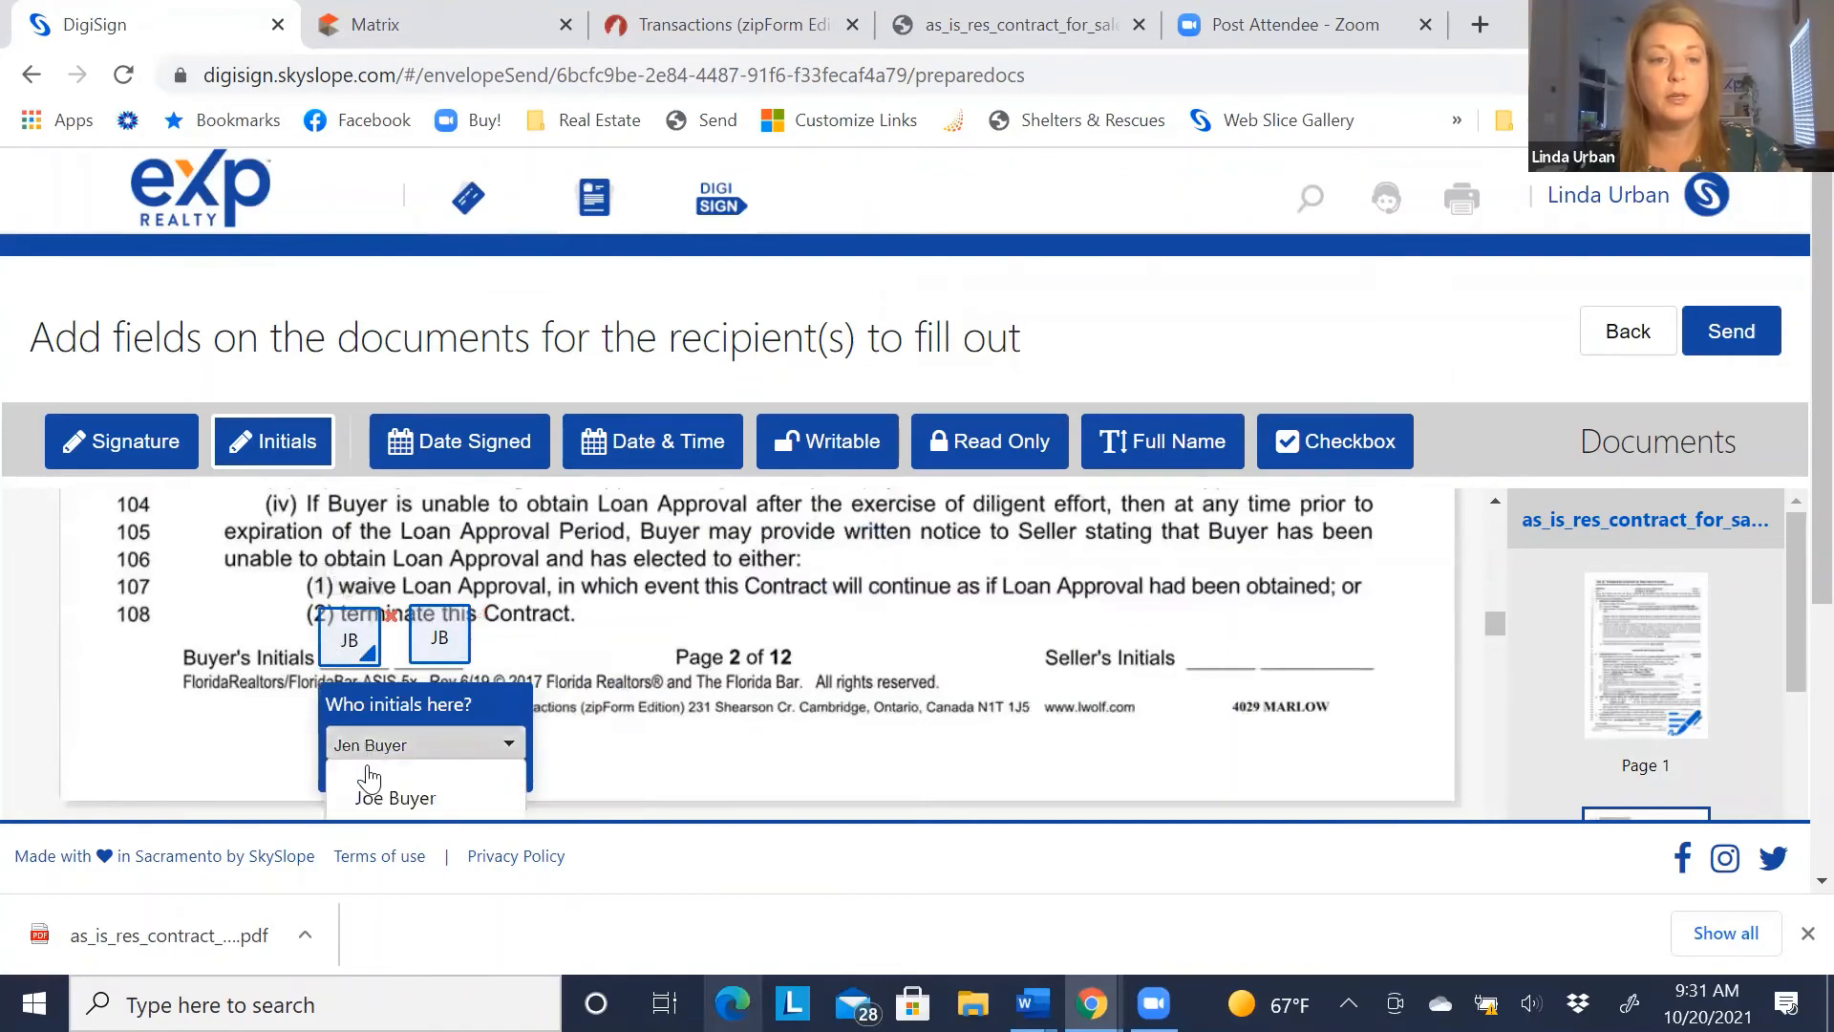
click(377, 797)
scroll(244, 717, down, 8)
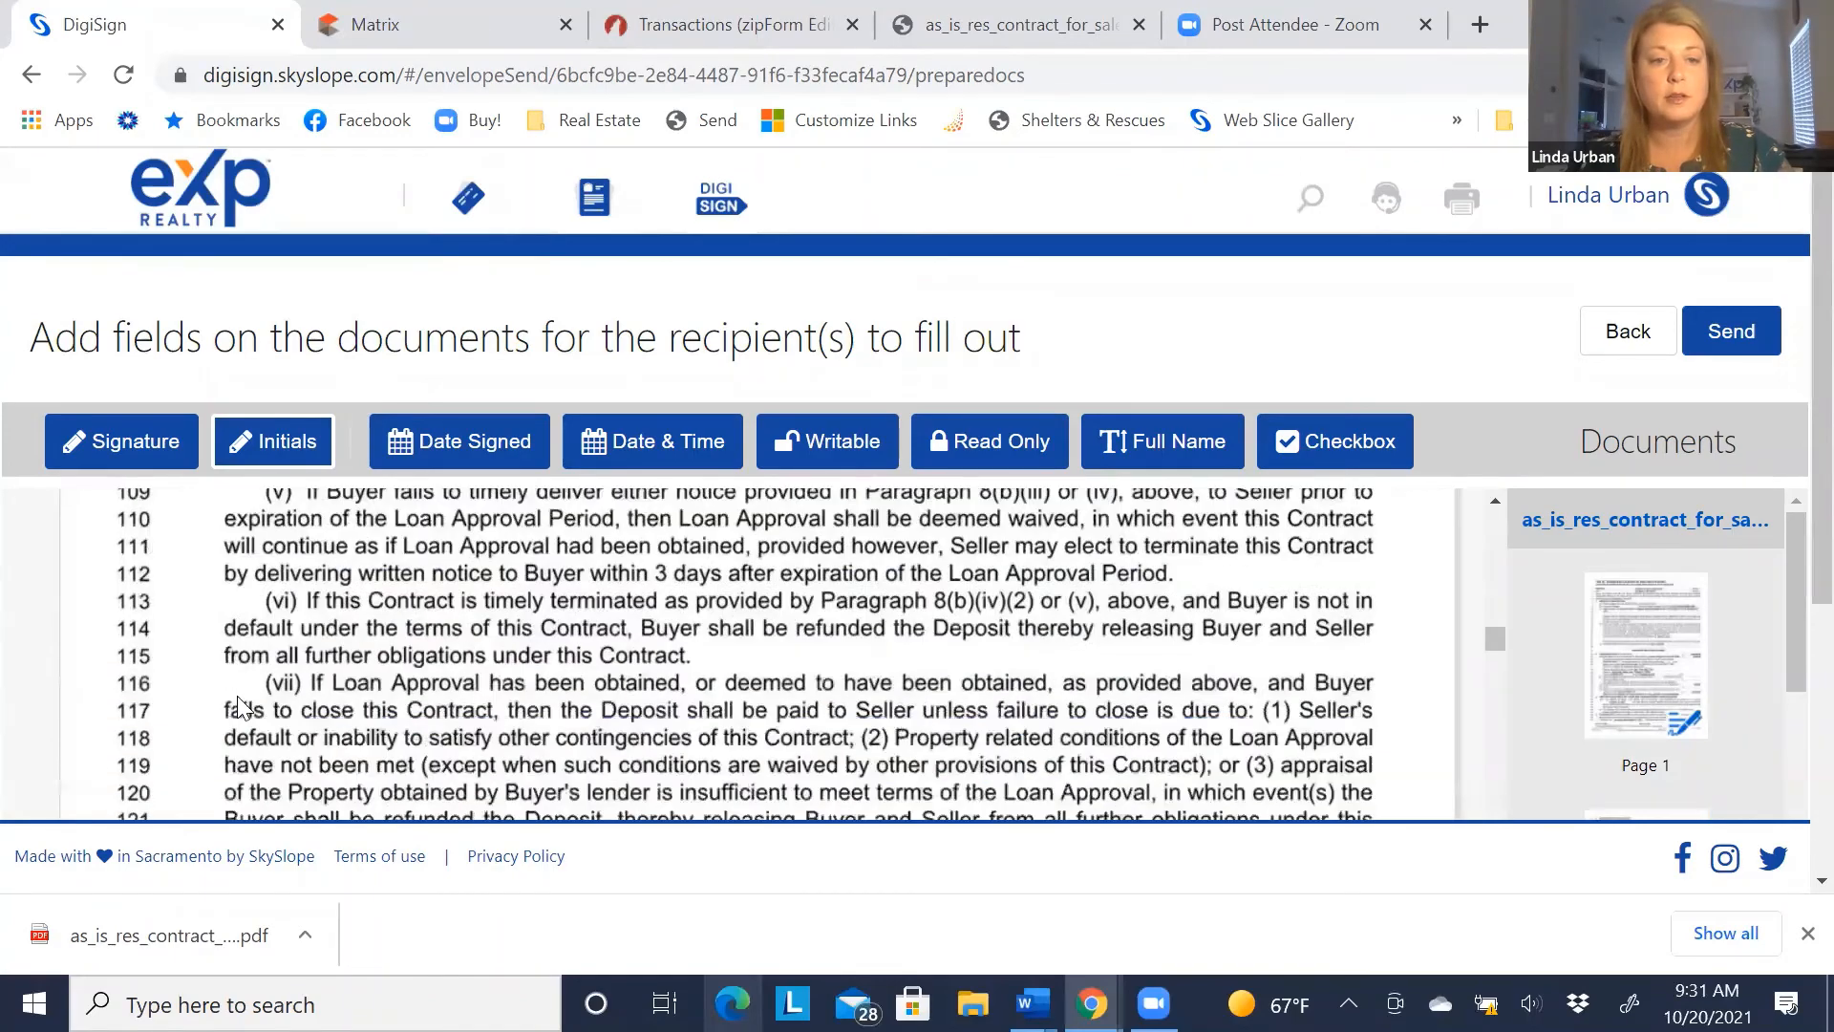
scroll(238, 696, down, 10)
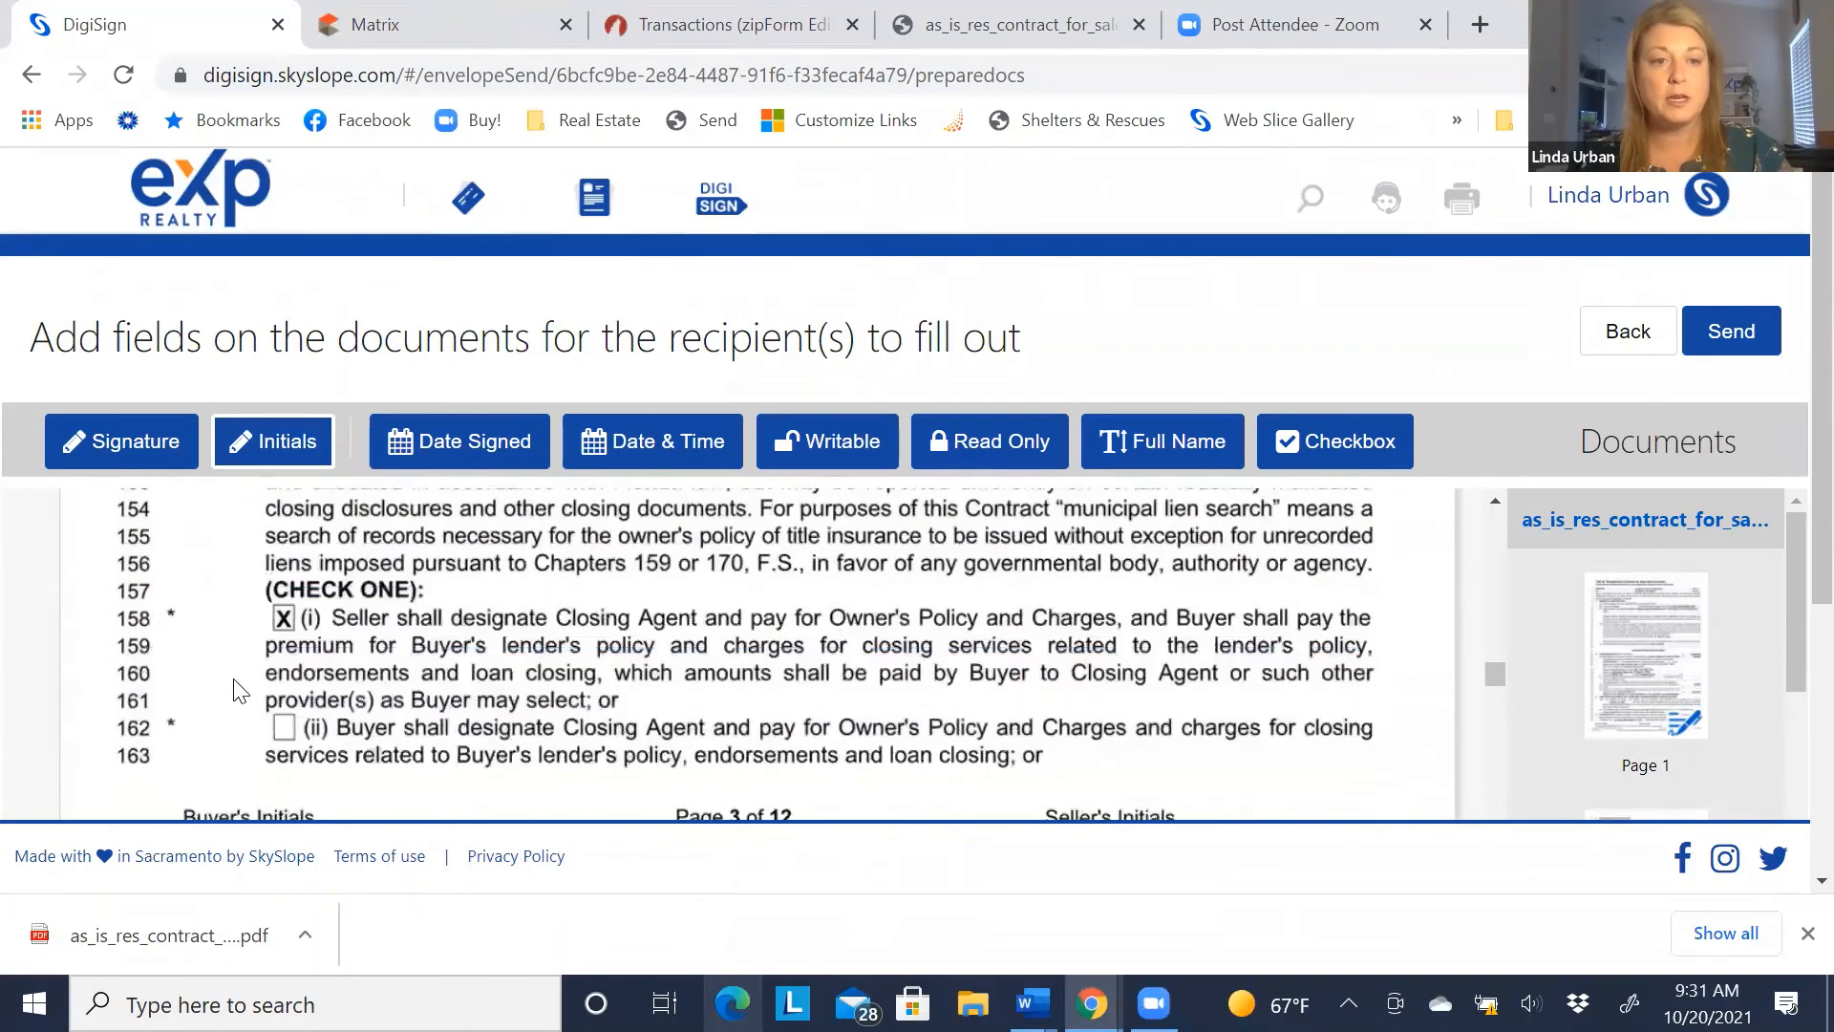
click(325, 666)
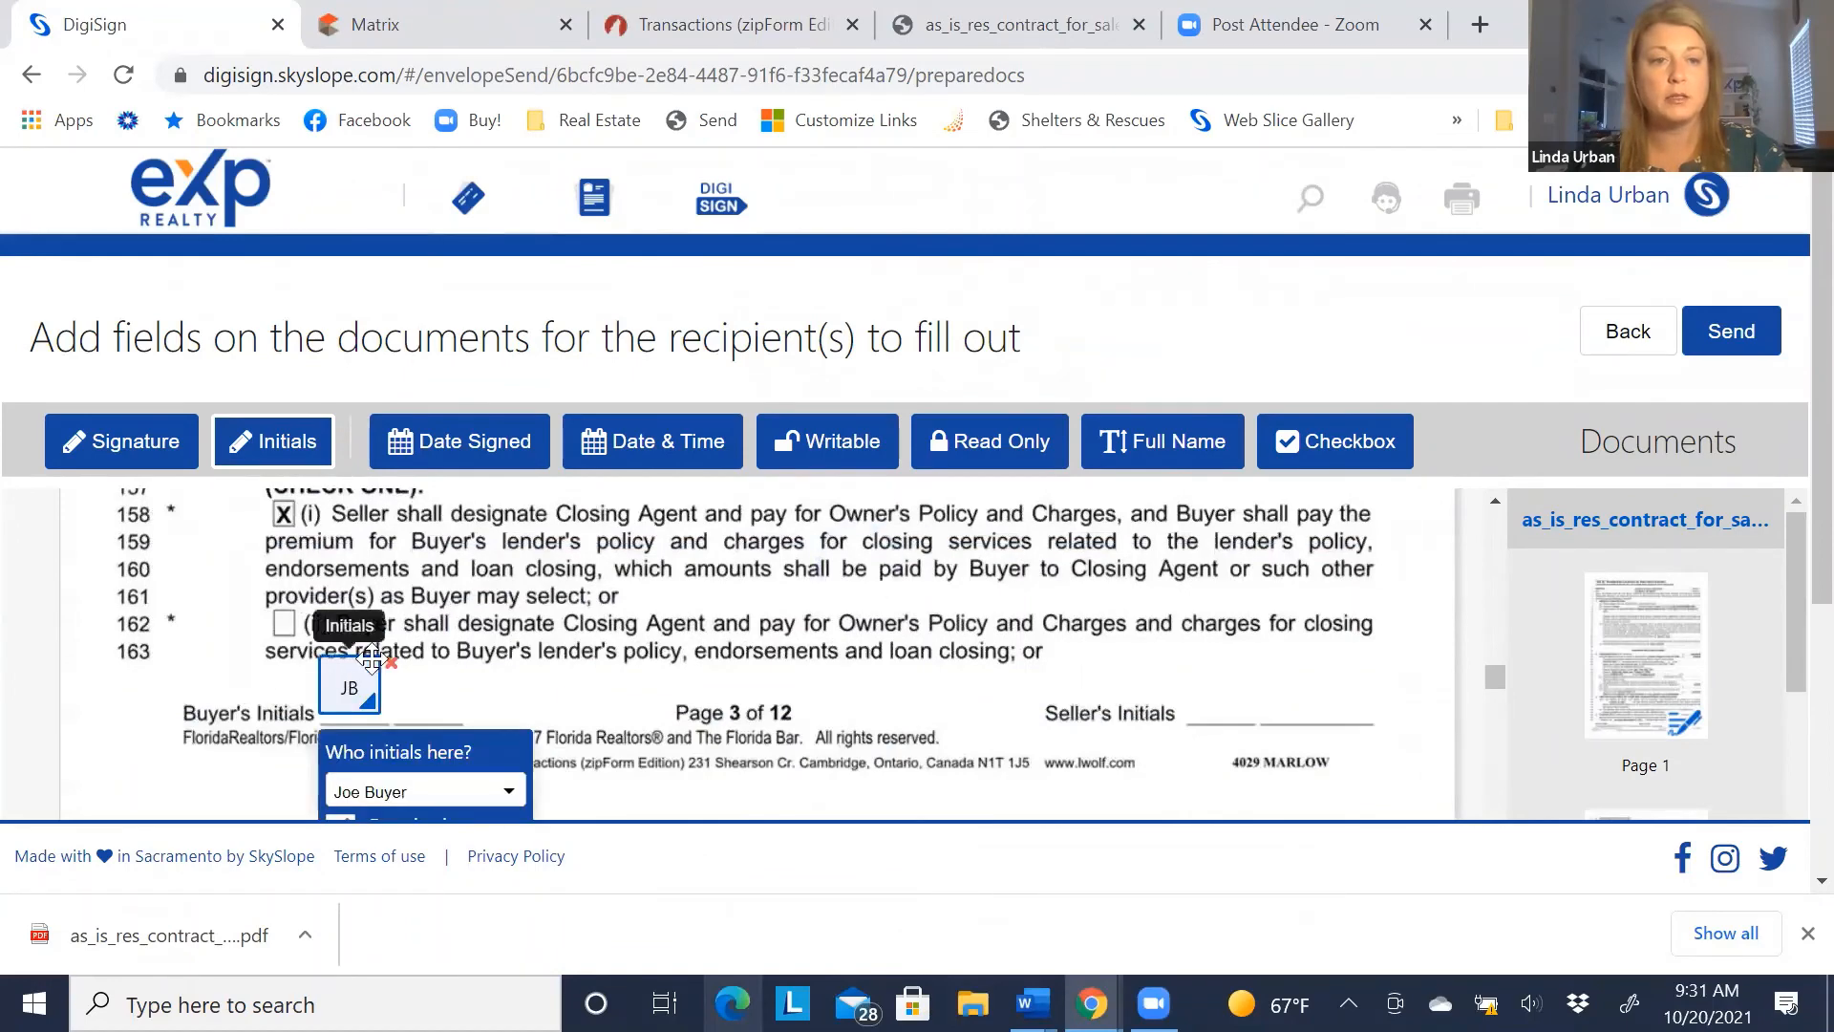
click(424, 669)
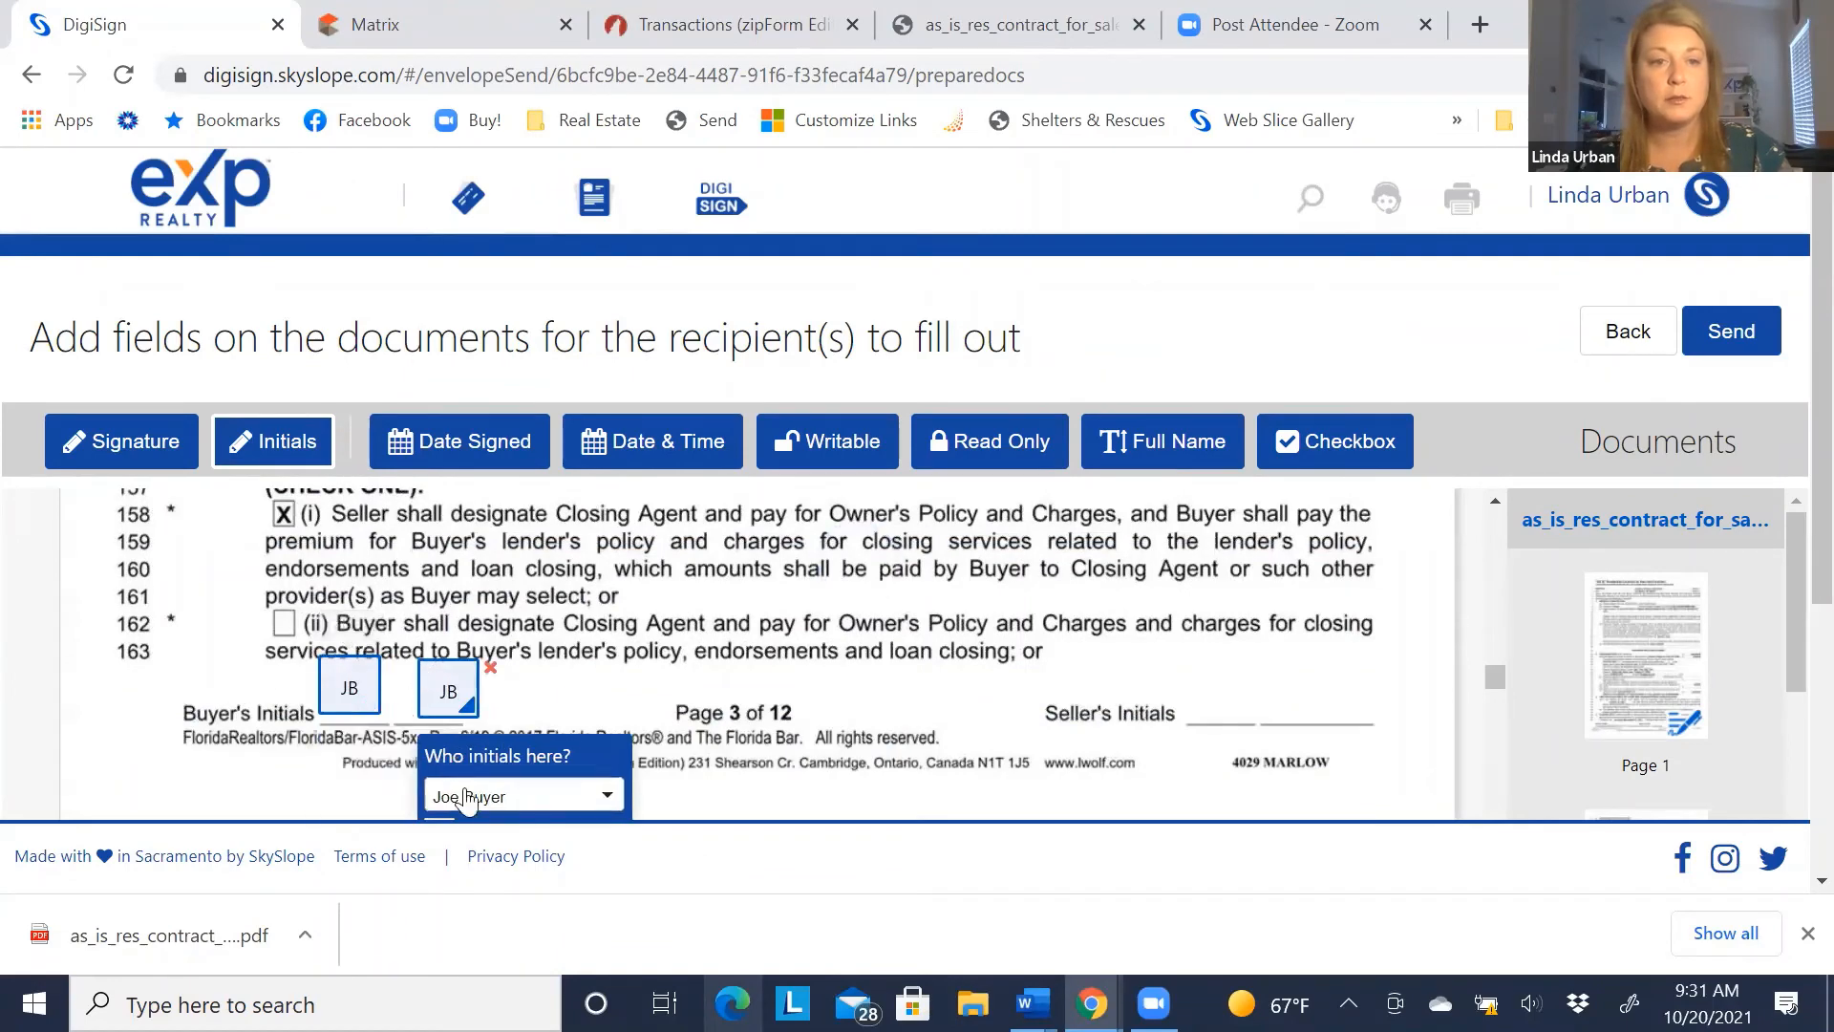
click(466, 798)
click(456, 600)
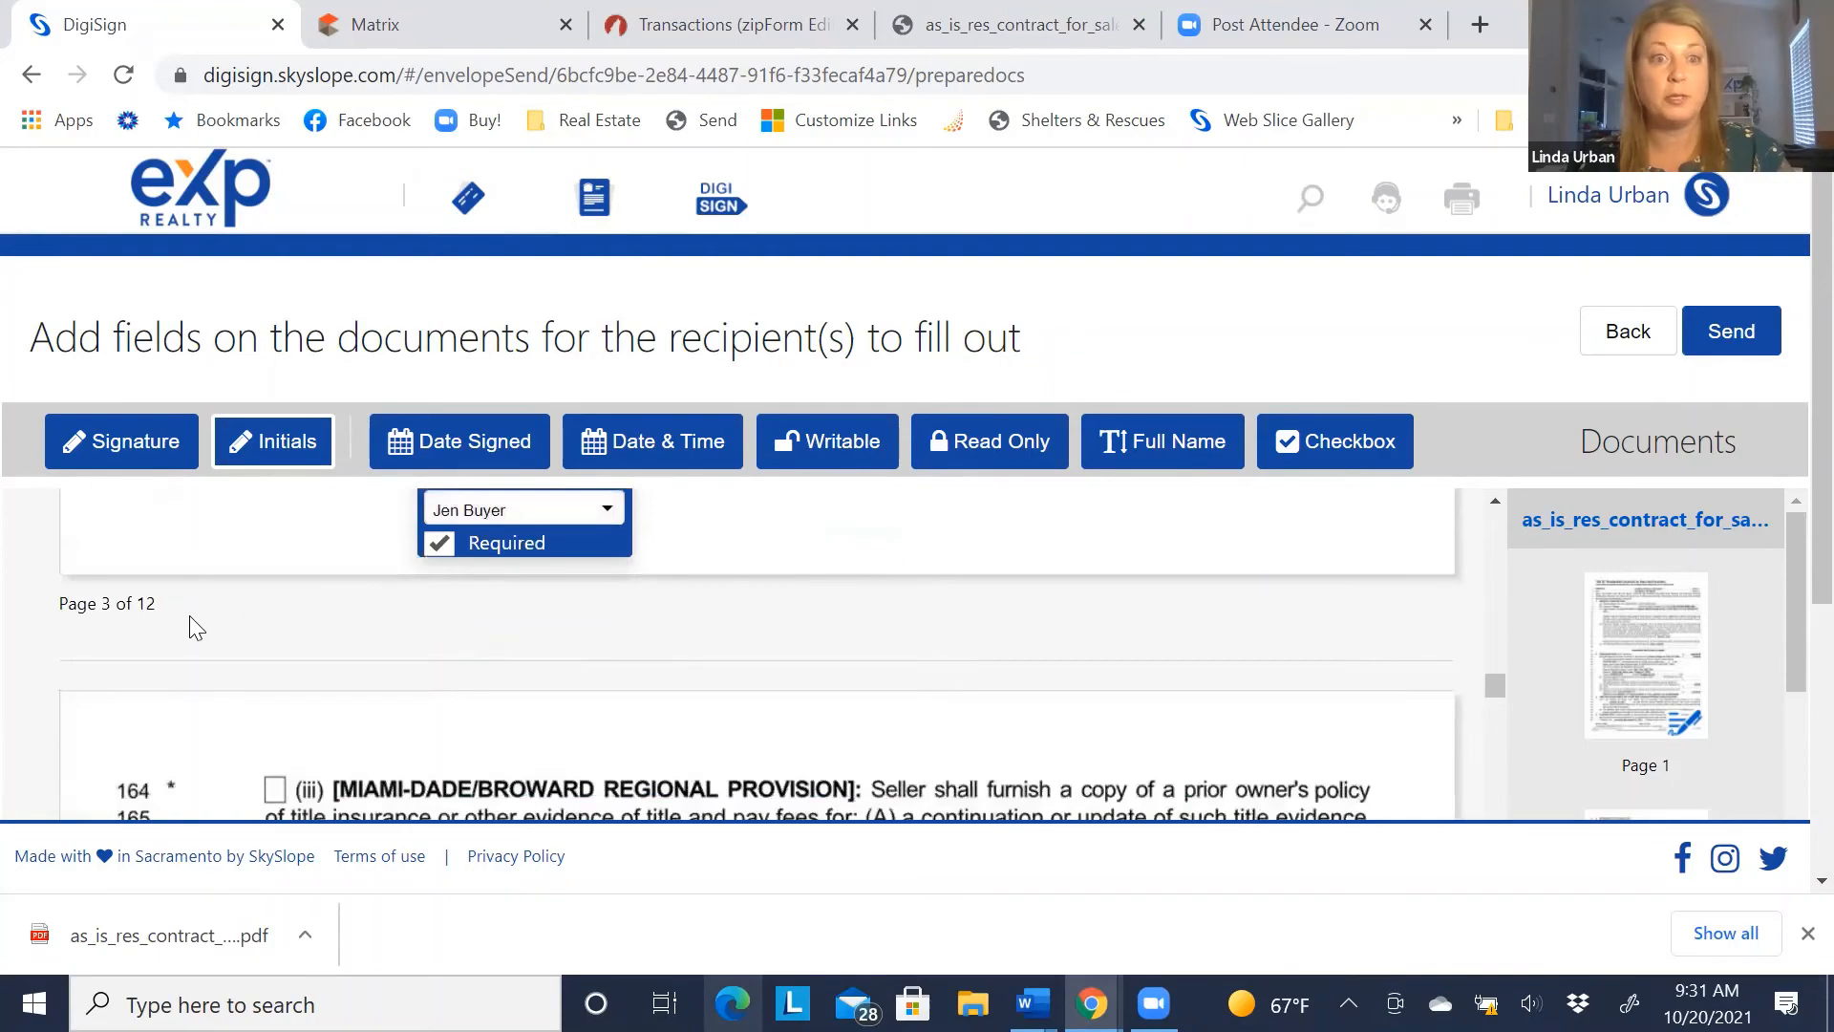
scroll(196, 619, down, 10)
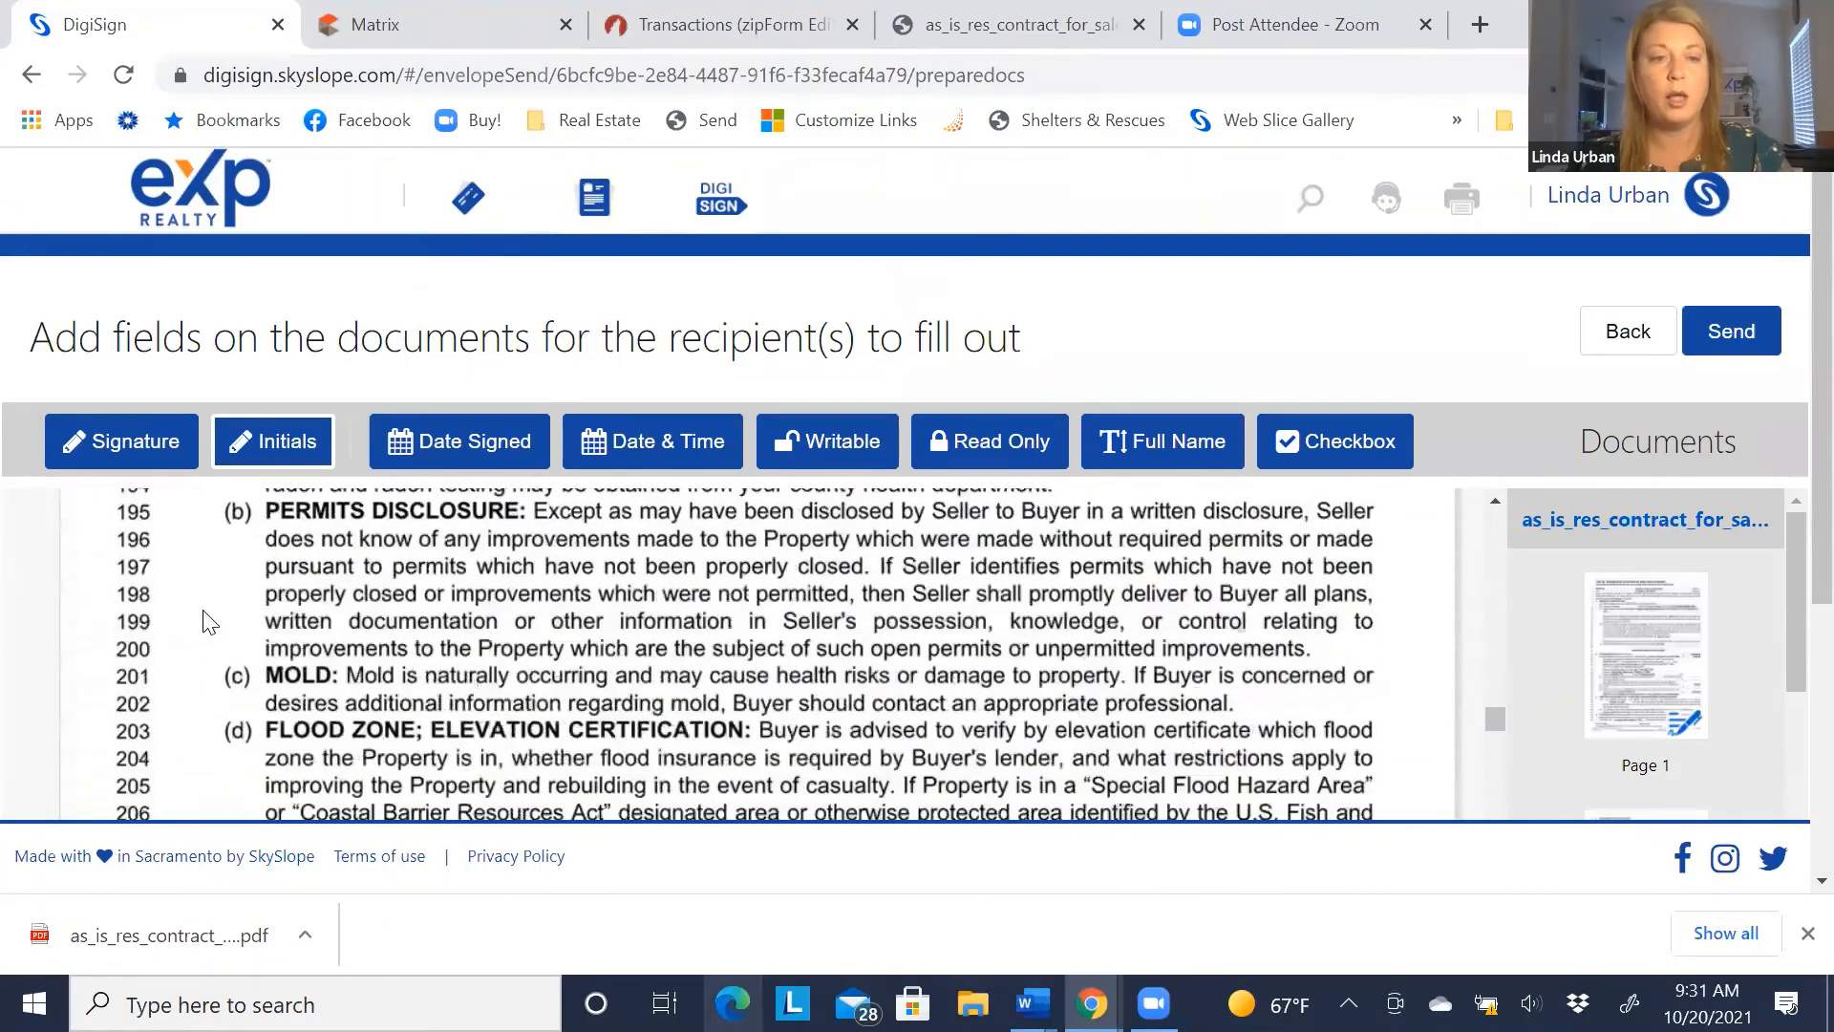
scroll(209, 622, down, 3)
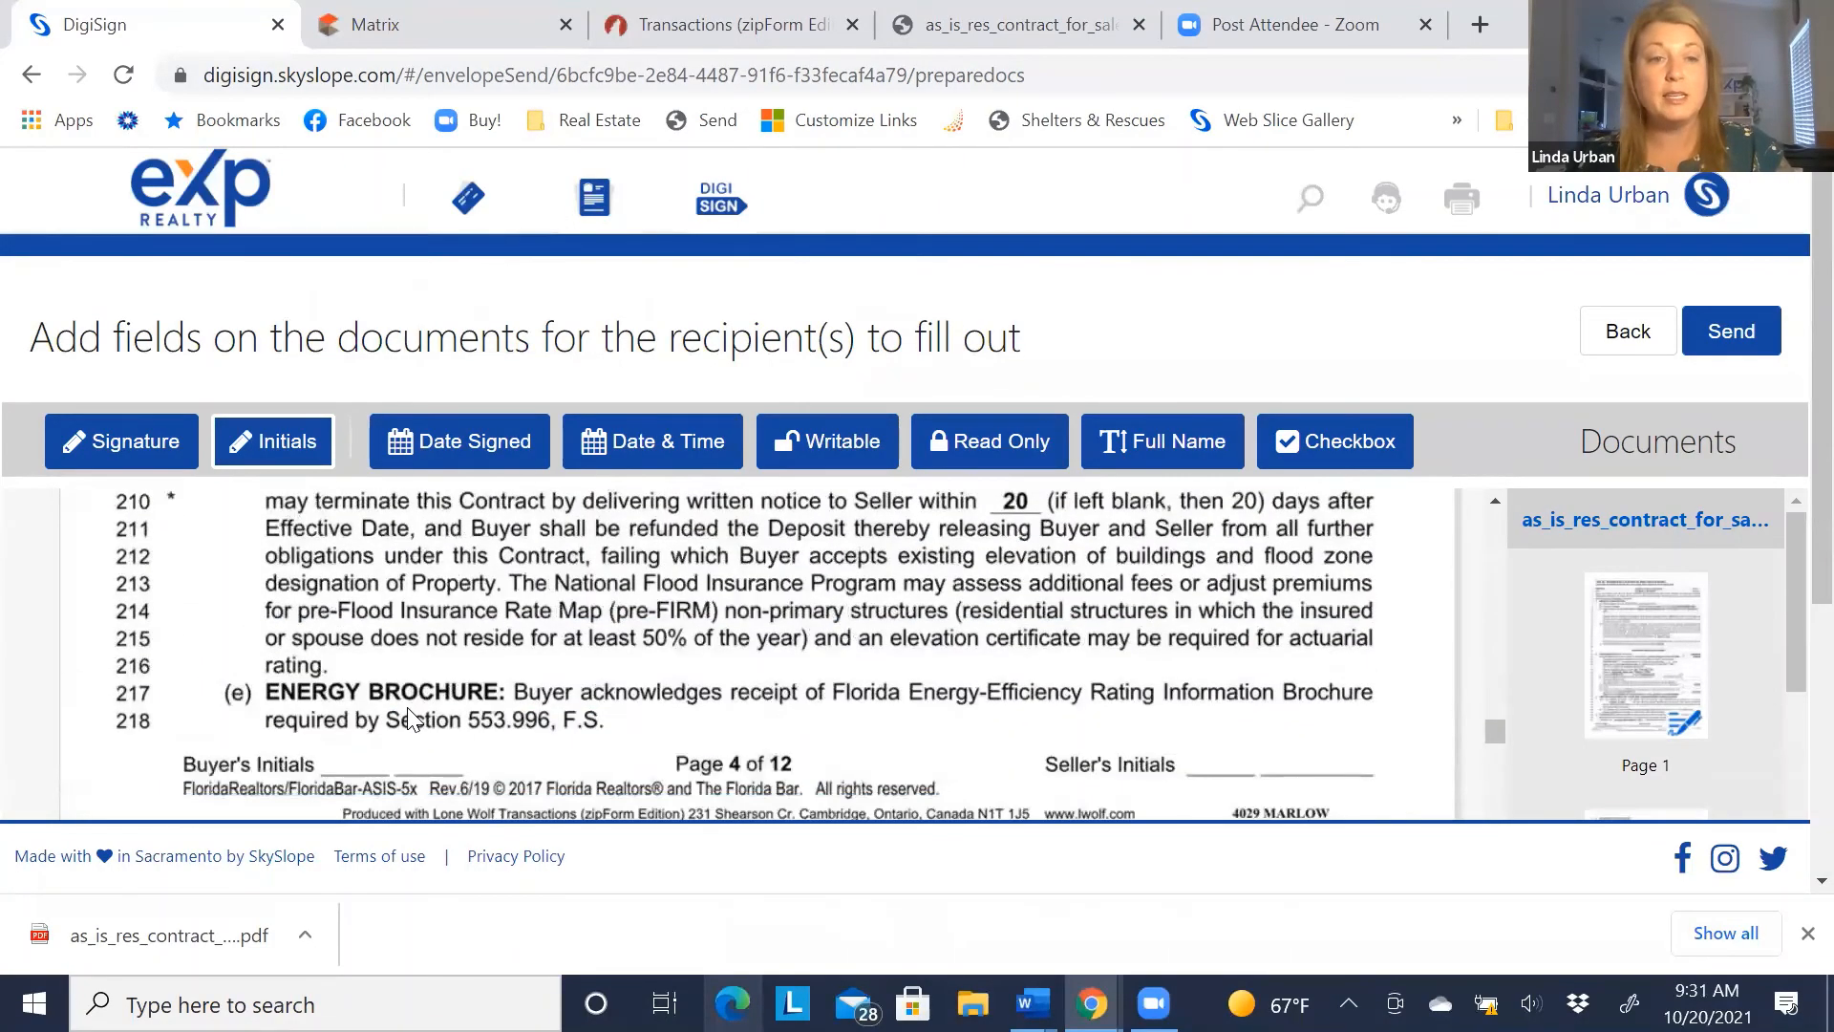
Add two initials fields on page 4's buyer line, assigning one to the first buyer
click(412, 718)
scroll(318, 721, down, 2)
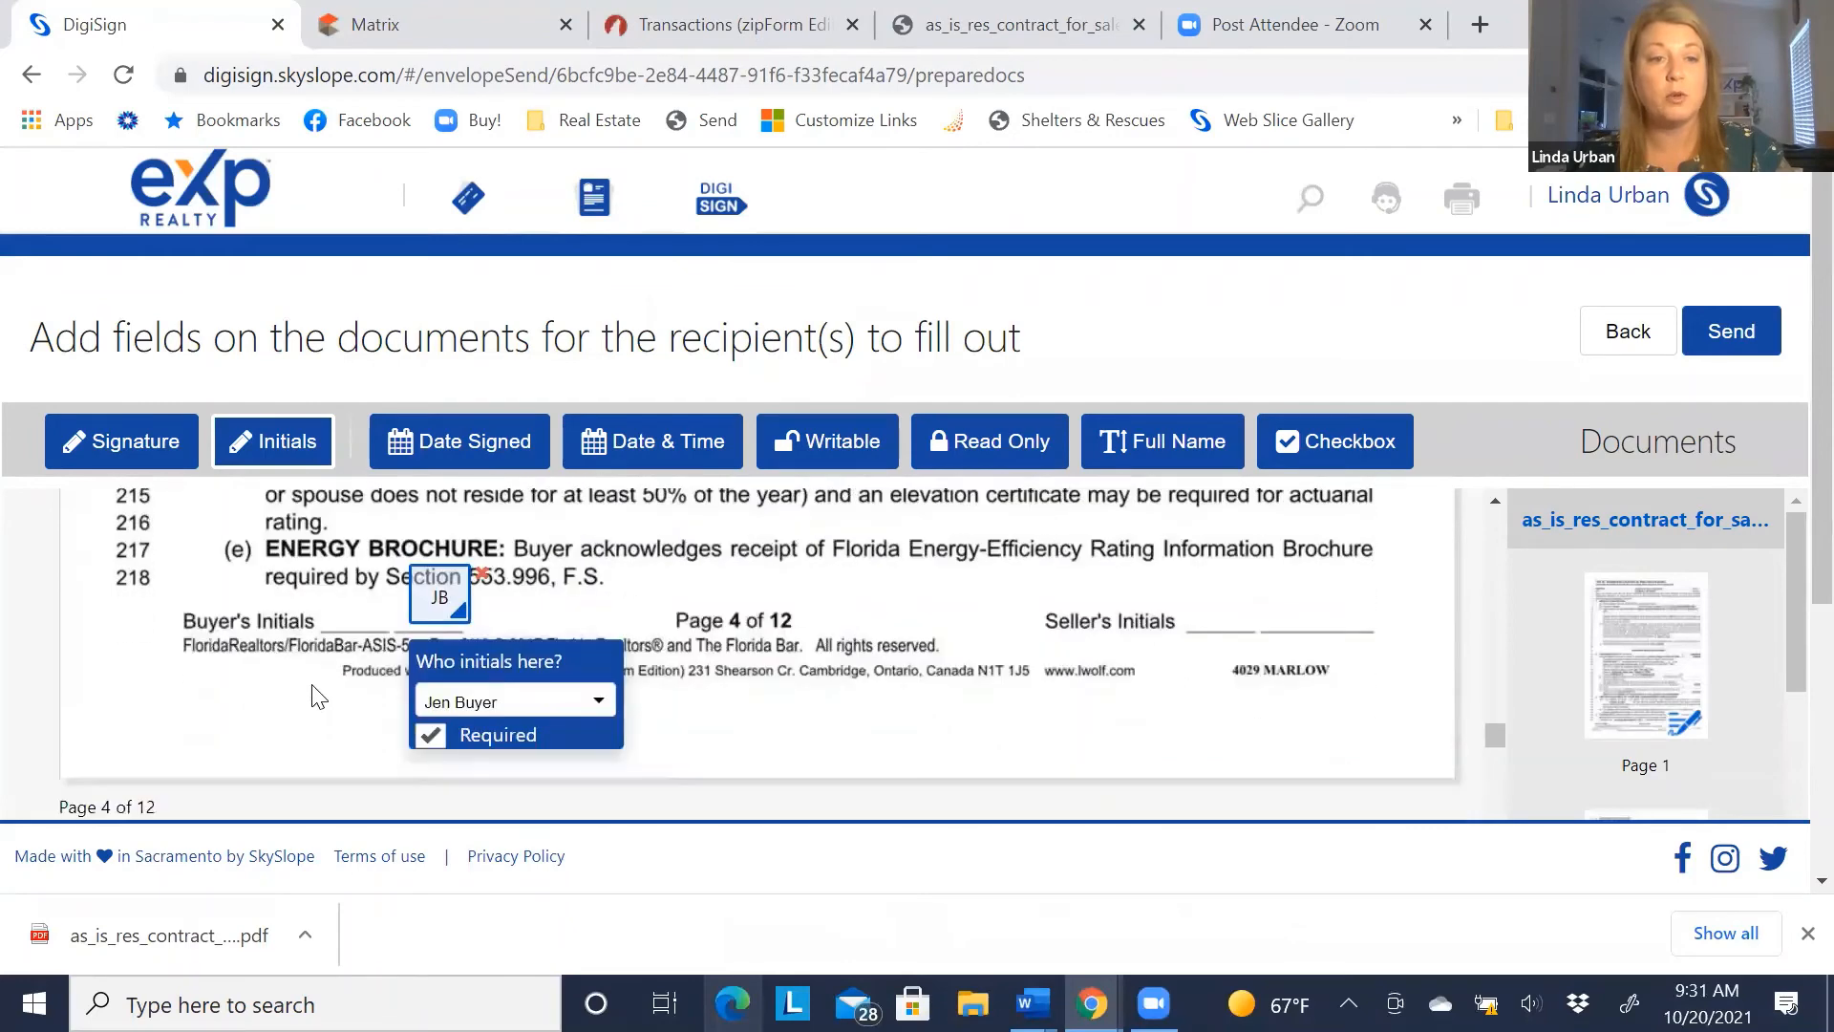
click(322, 577)
click(367, 705)
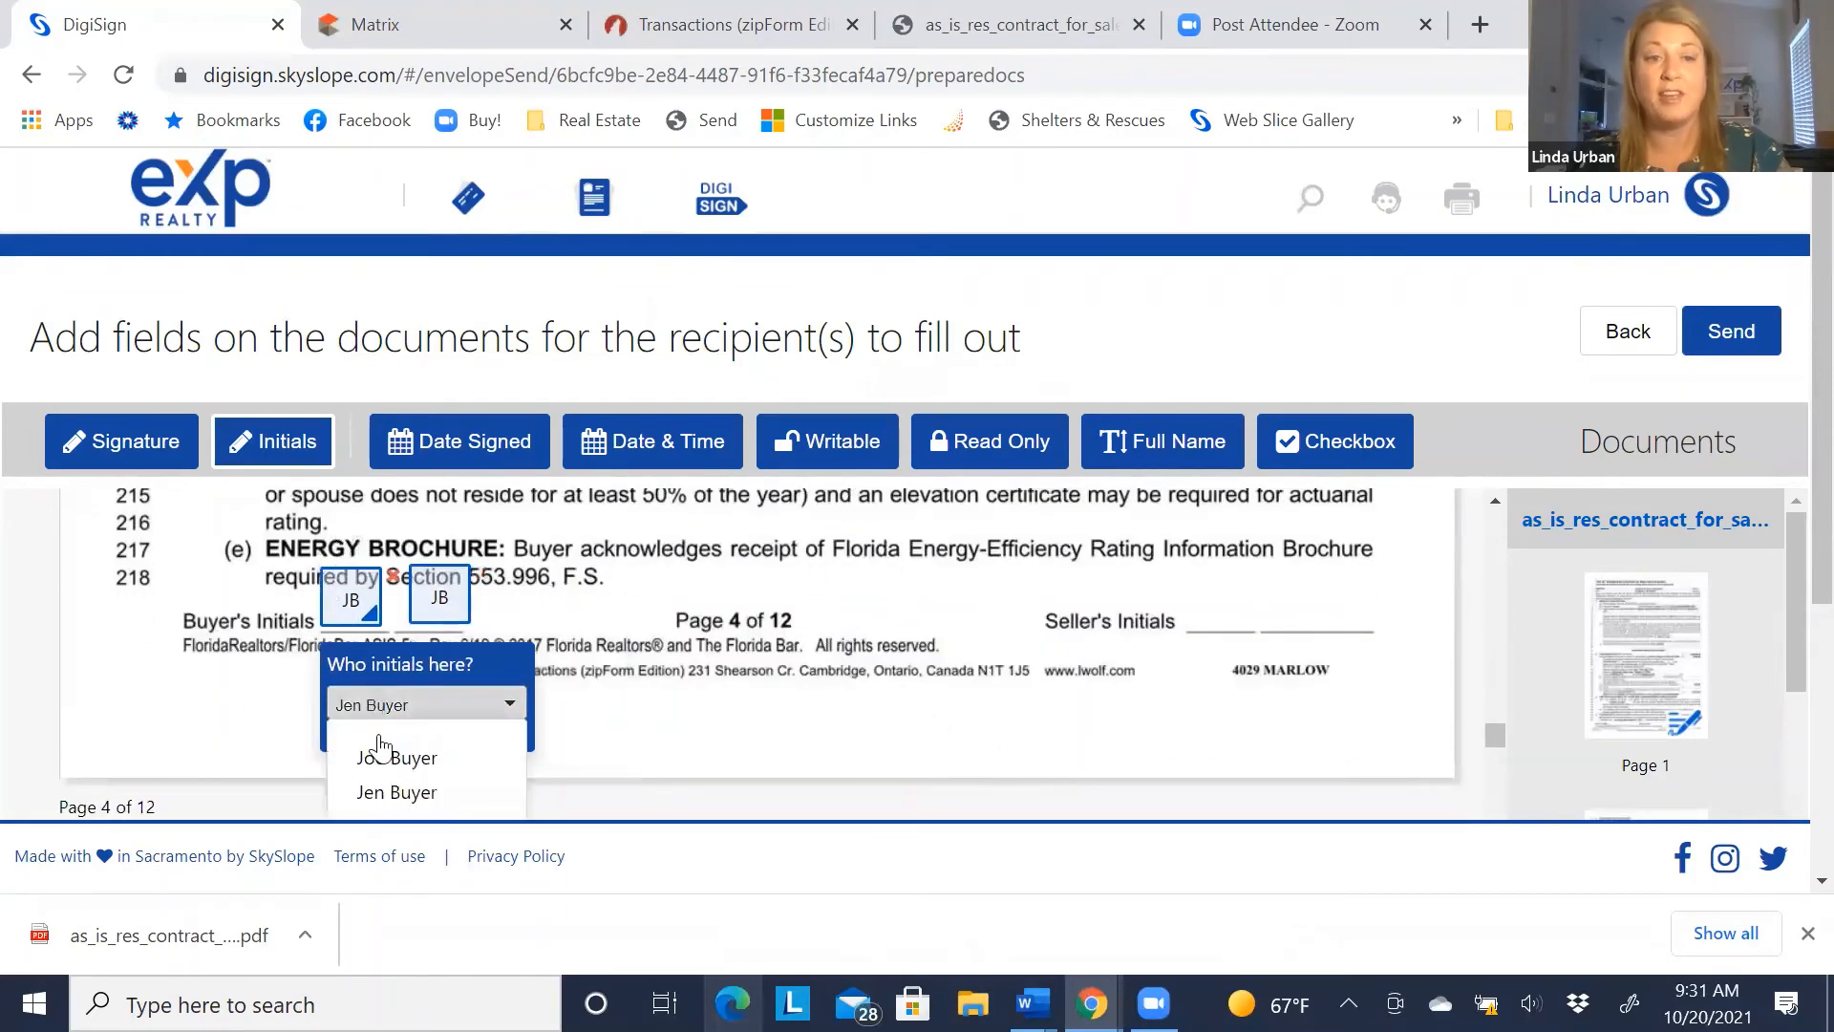
click(383, 756)
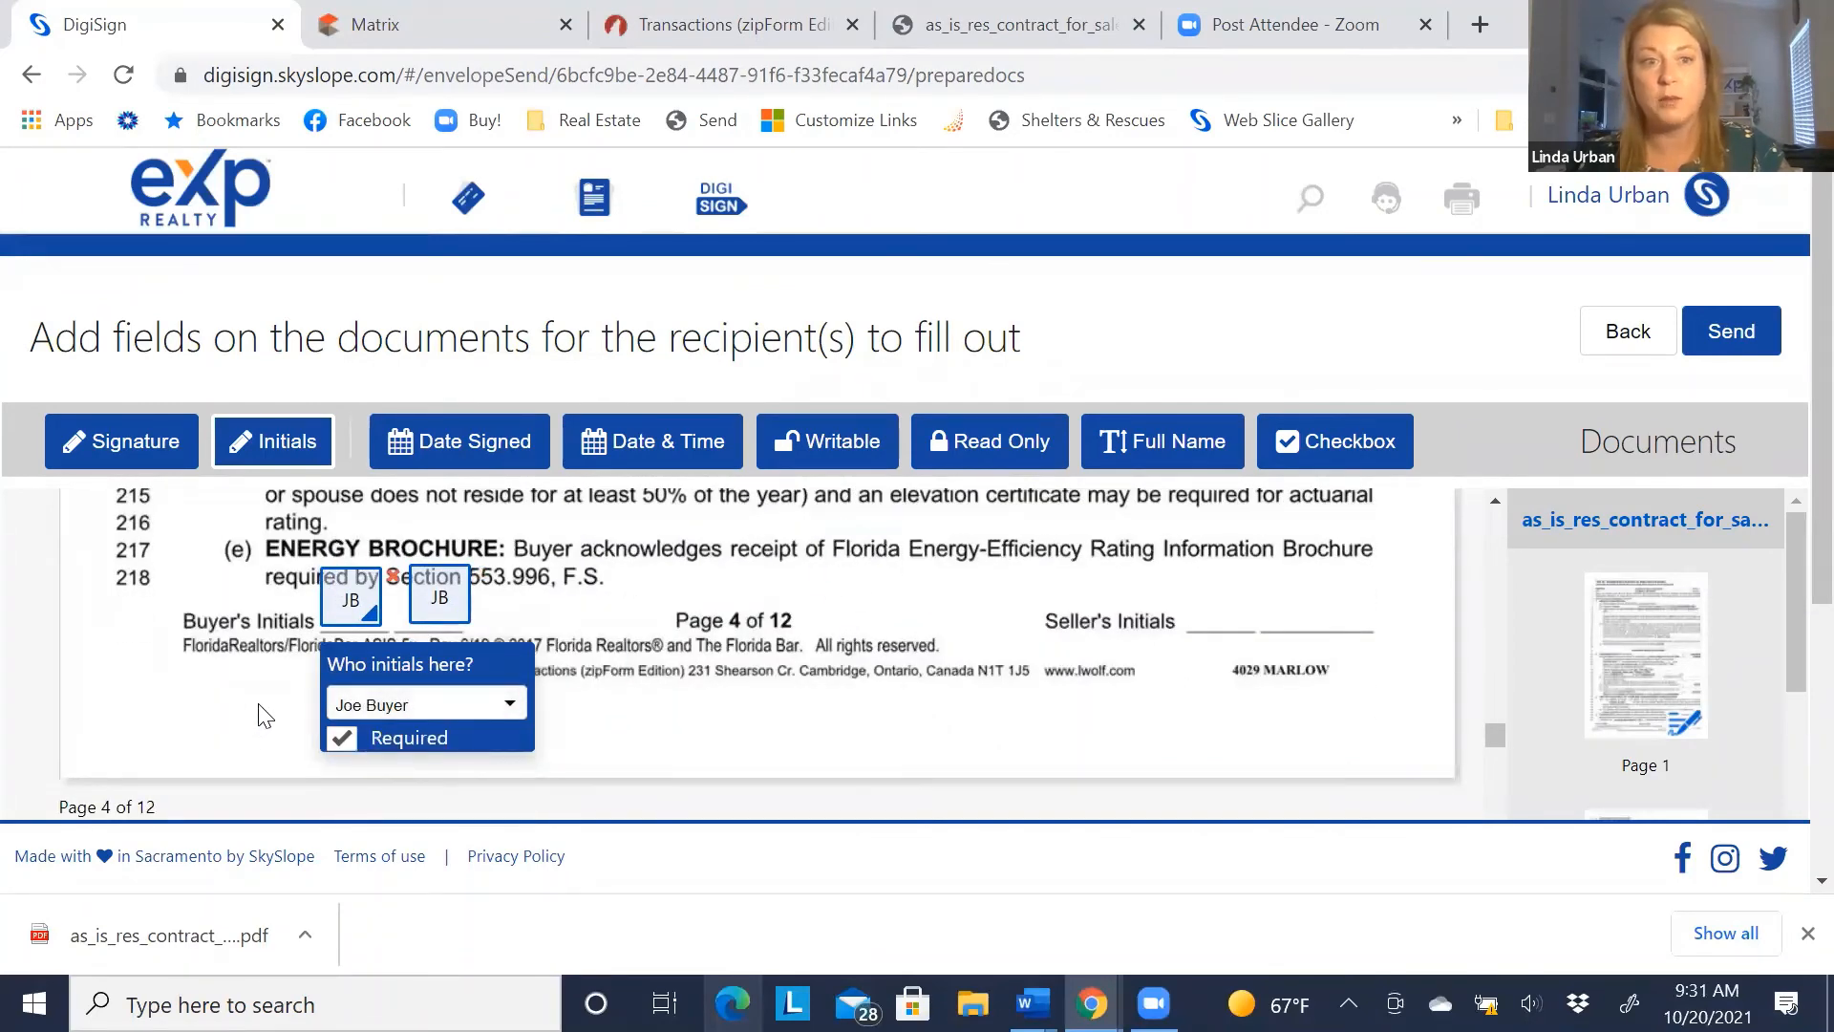
scroll(264, 716, down, 10)
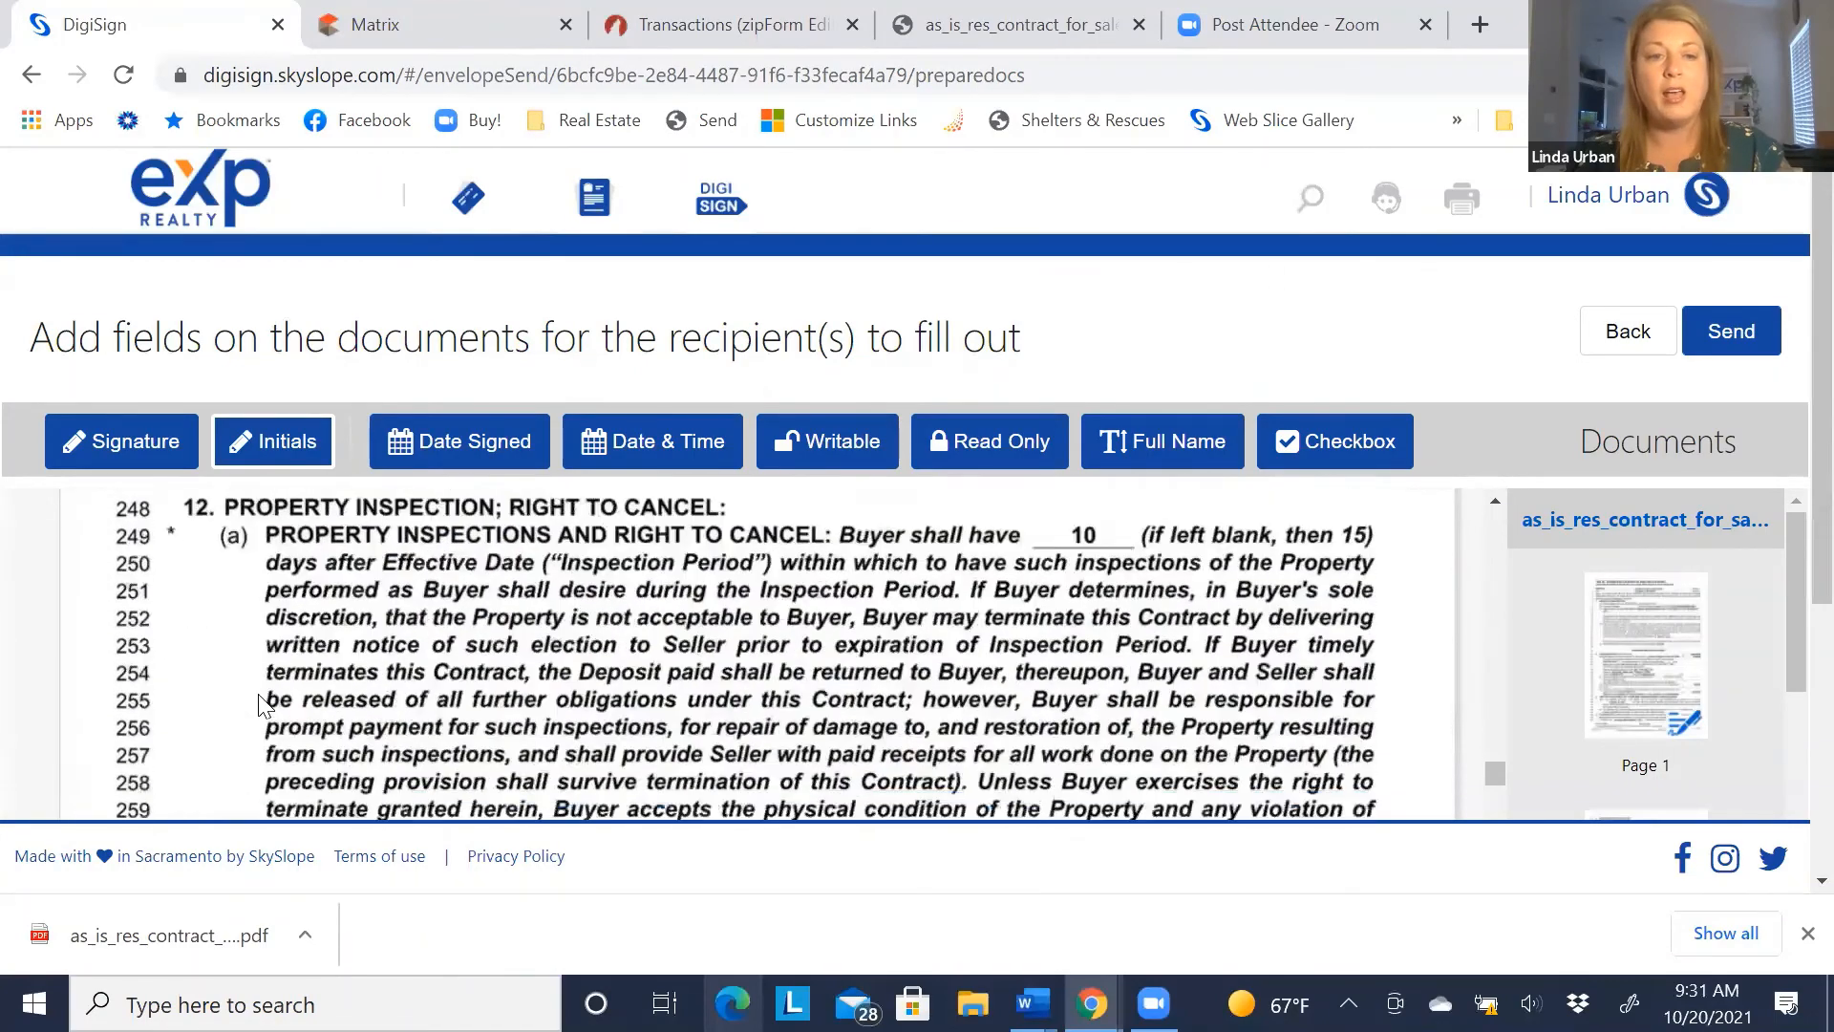
scroll(259, 698, down, 9)
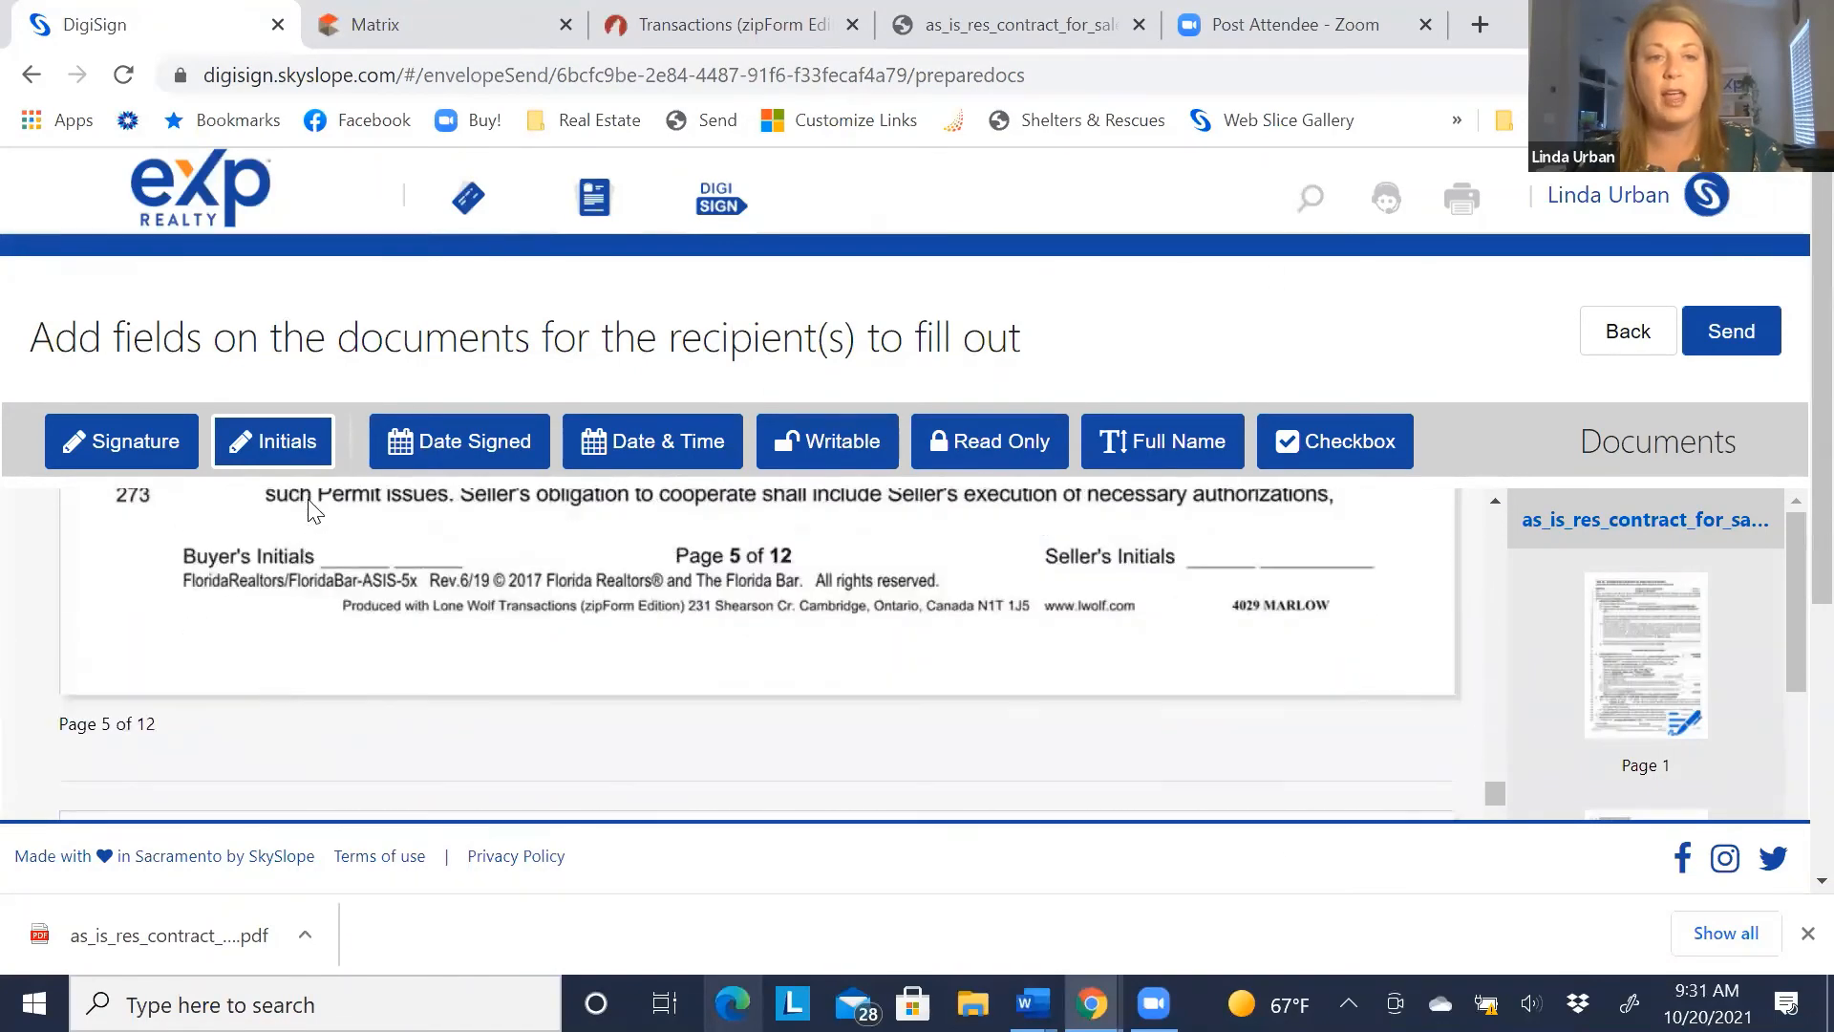
Place paired buyer initials fields on pages 5 and 6, assigning the second buyer and first buyer respectively
click(329, 506)
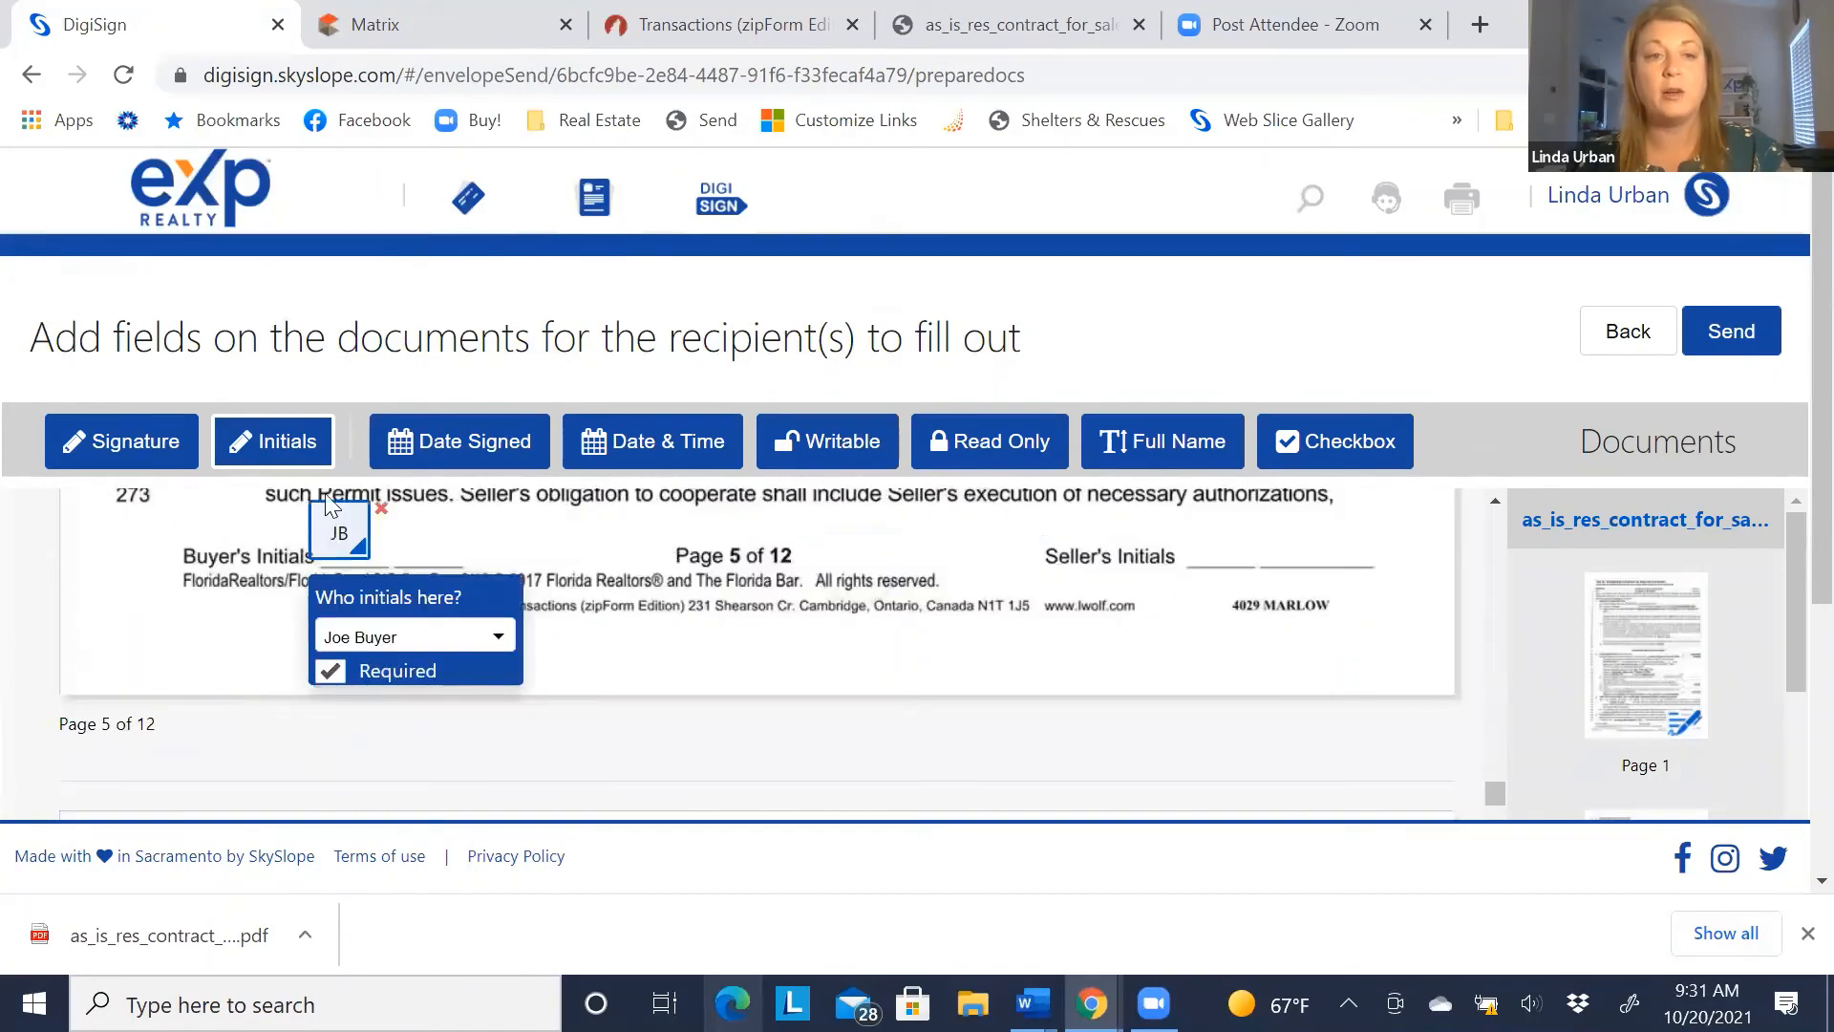
click(408, 501)
click(435, 637)
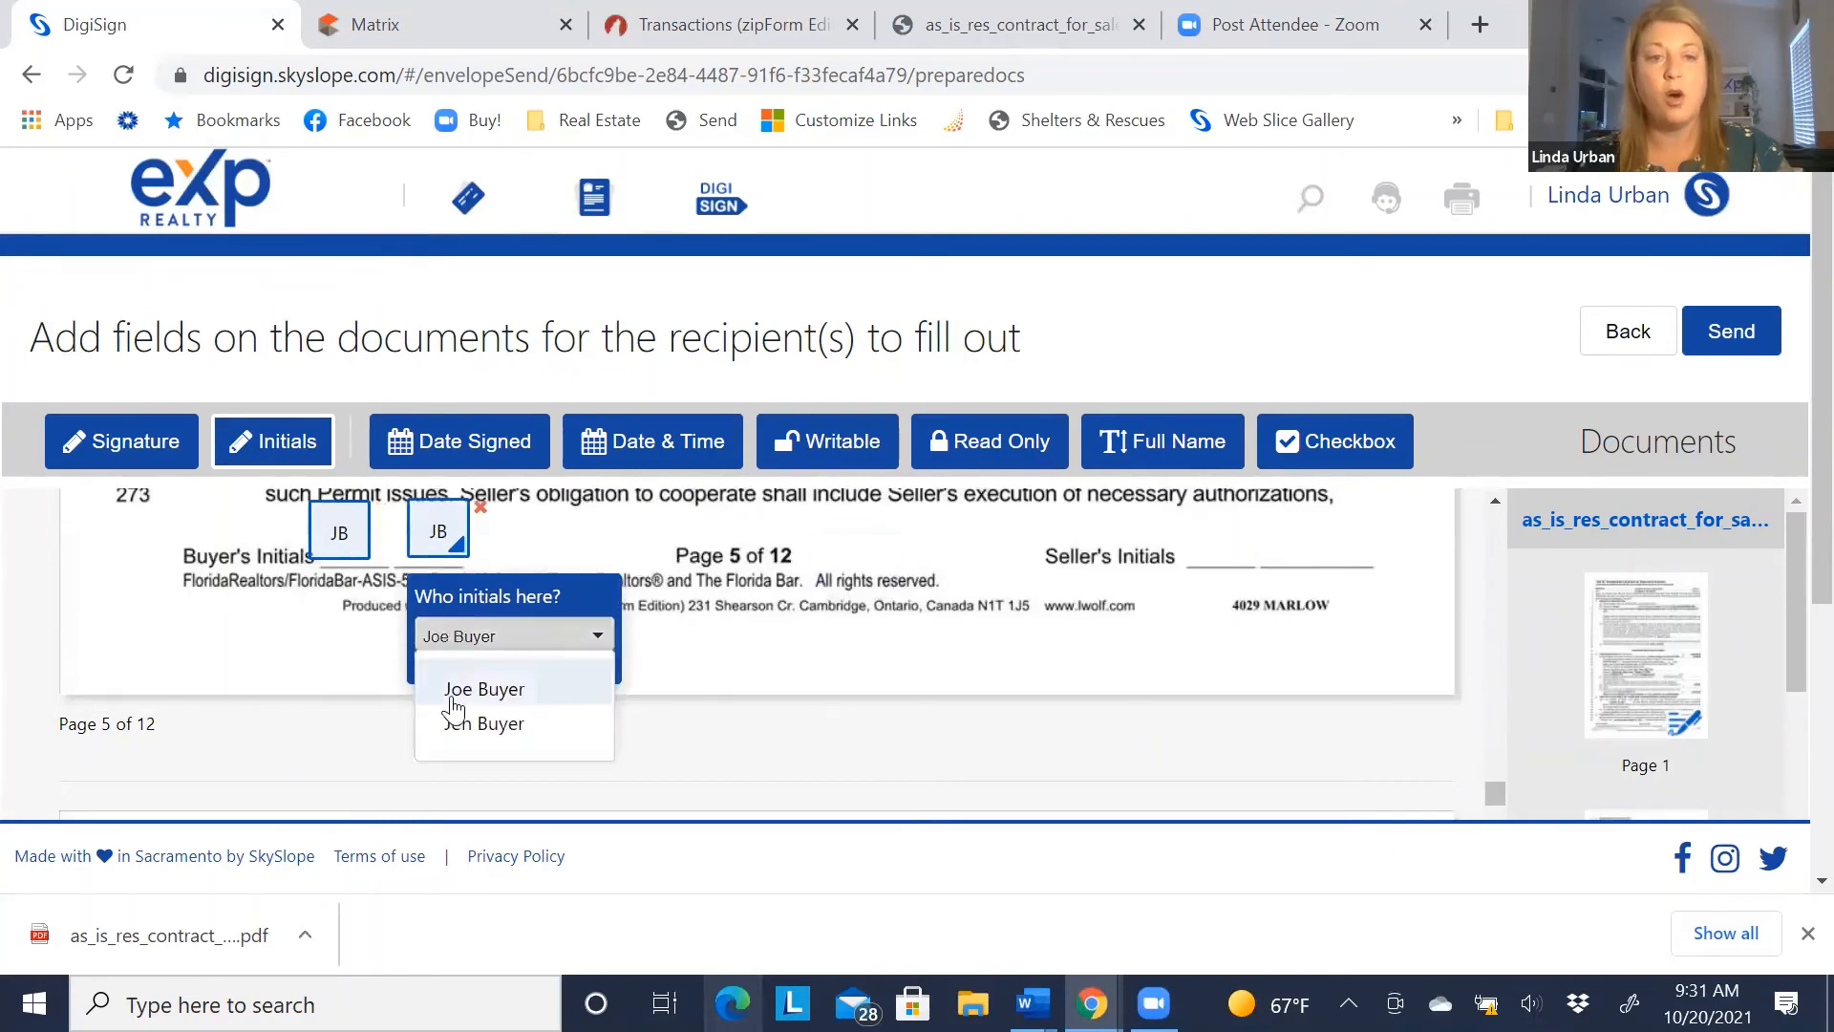
click(478, 723)
scroll(253, 668, down, 4)
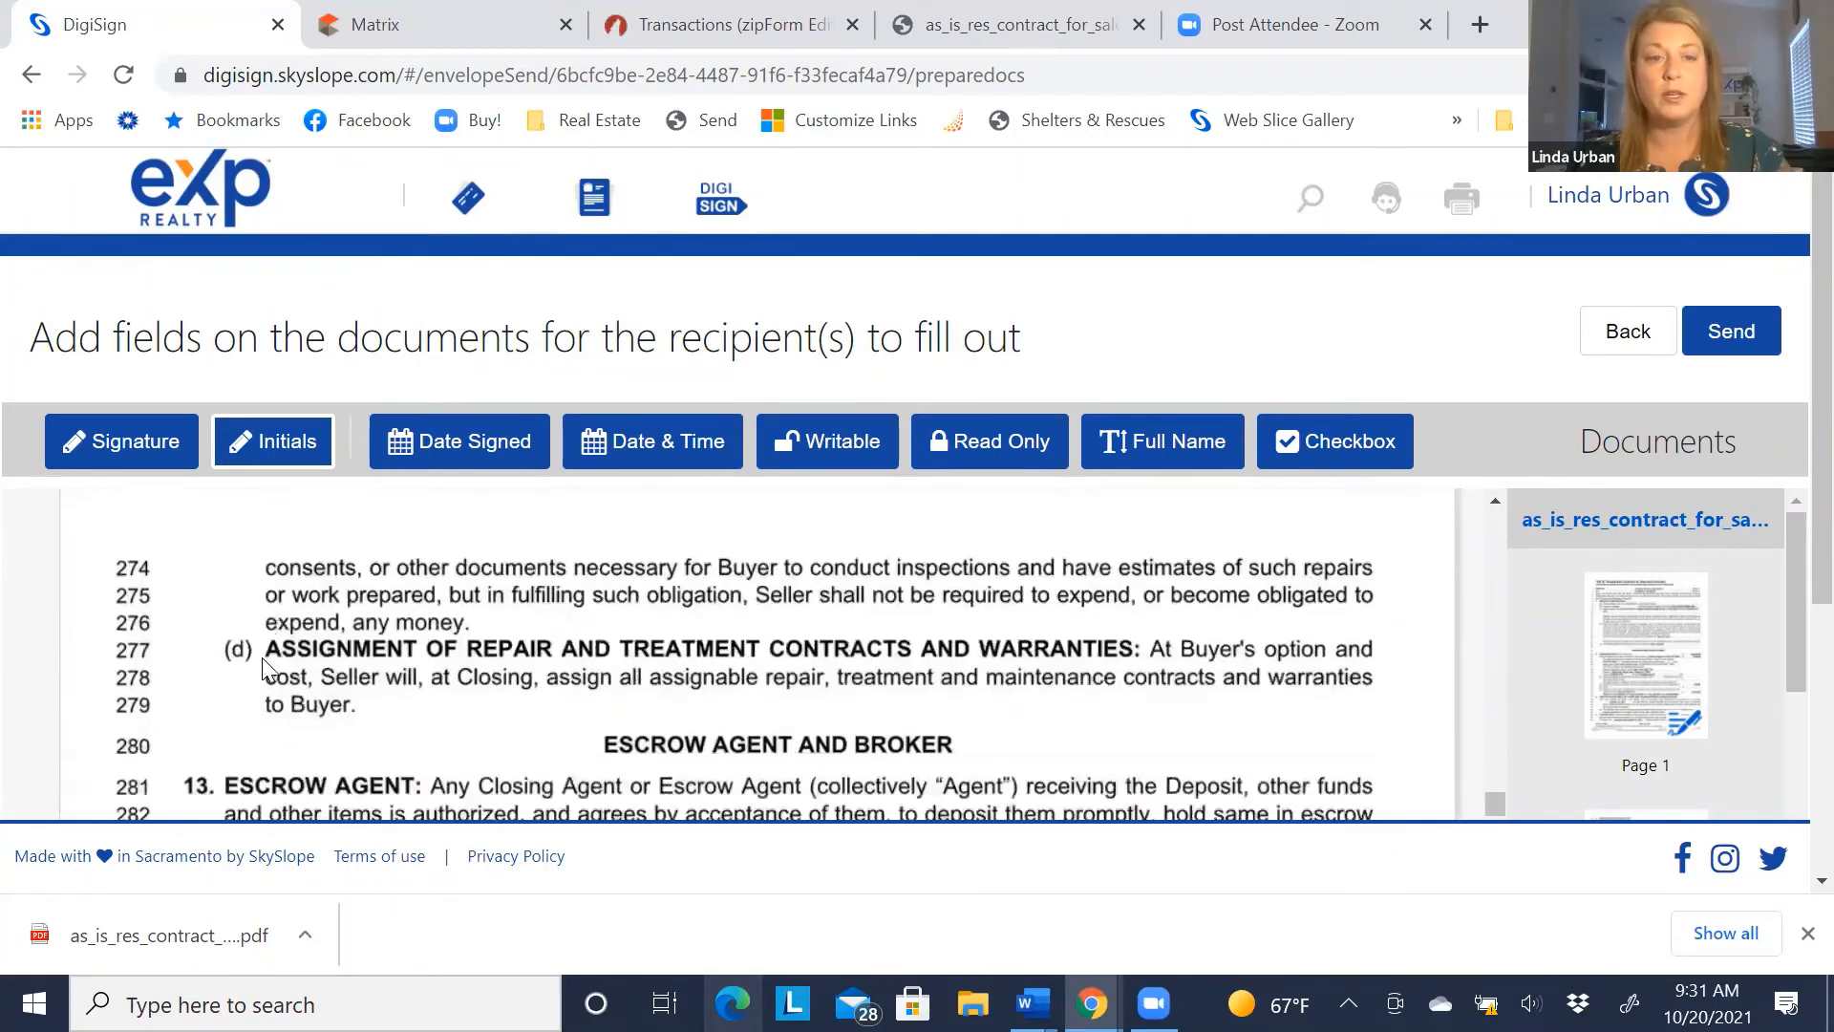
scroll(262, 659, down, 15)
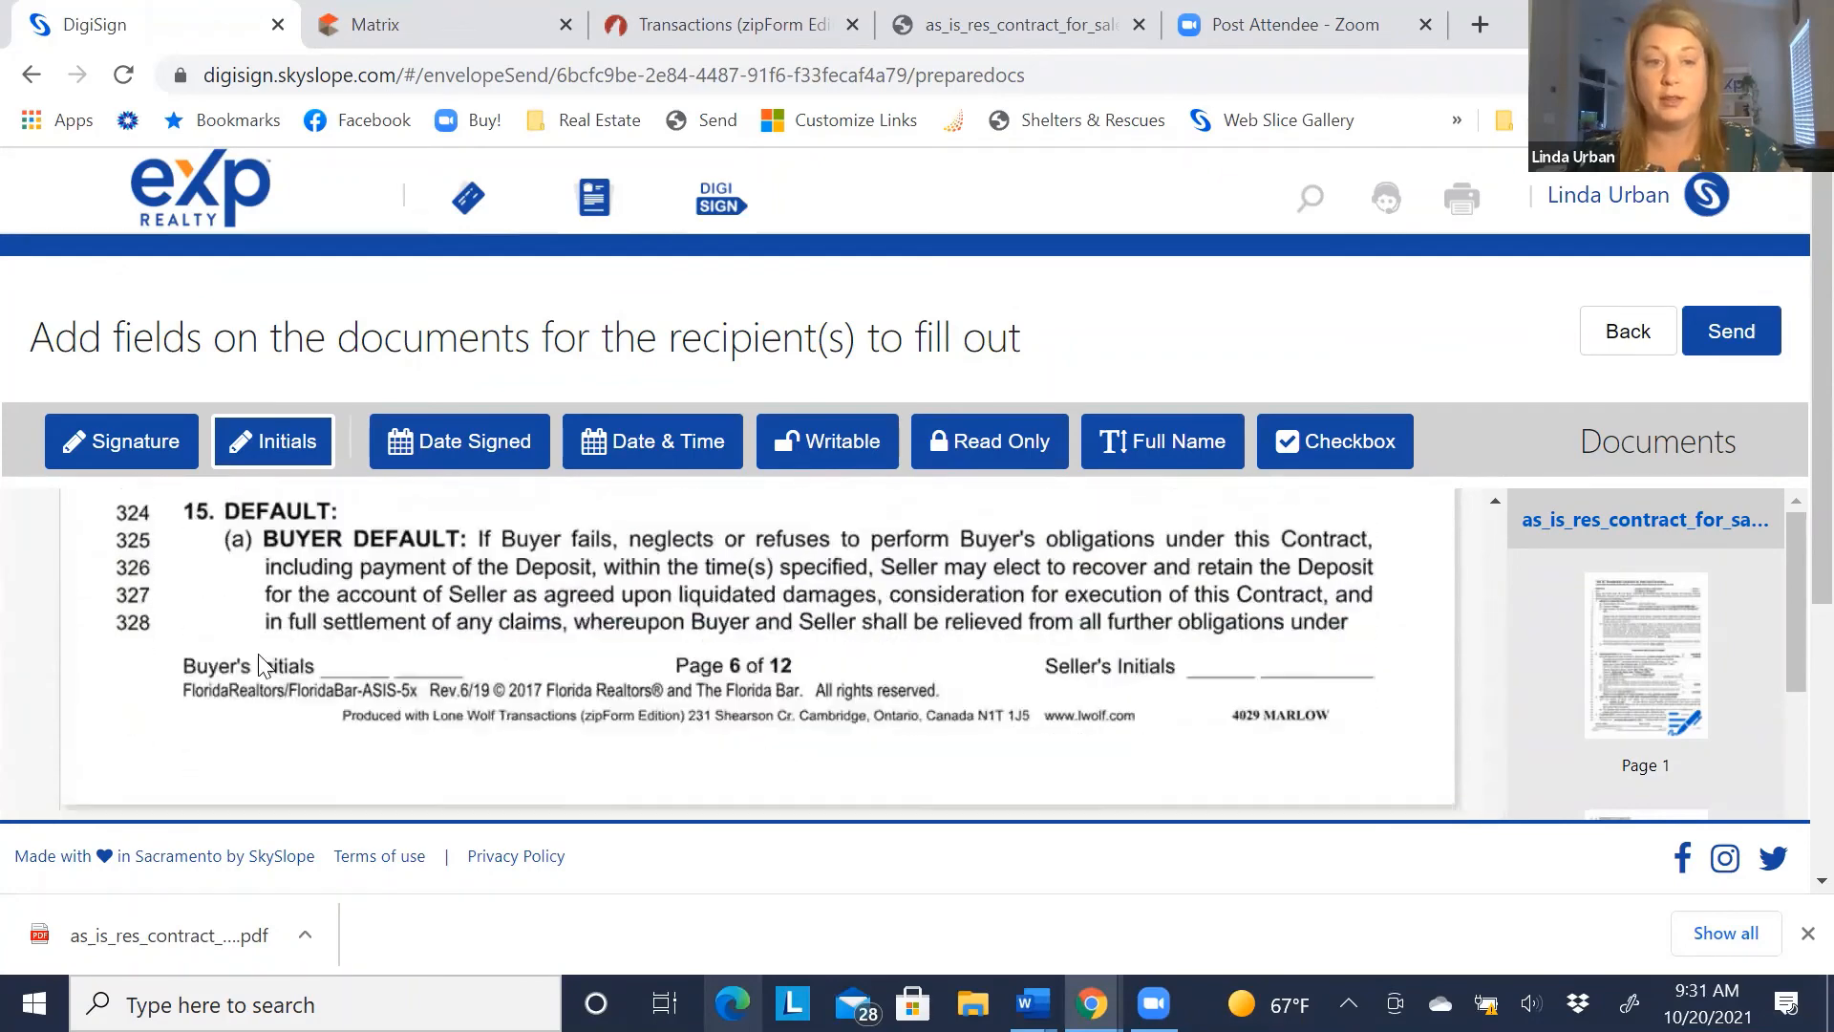
scroll(262, 663, down, 3)
scroll(286, 640, up, 2)
click(398, 580)
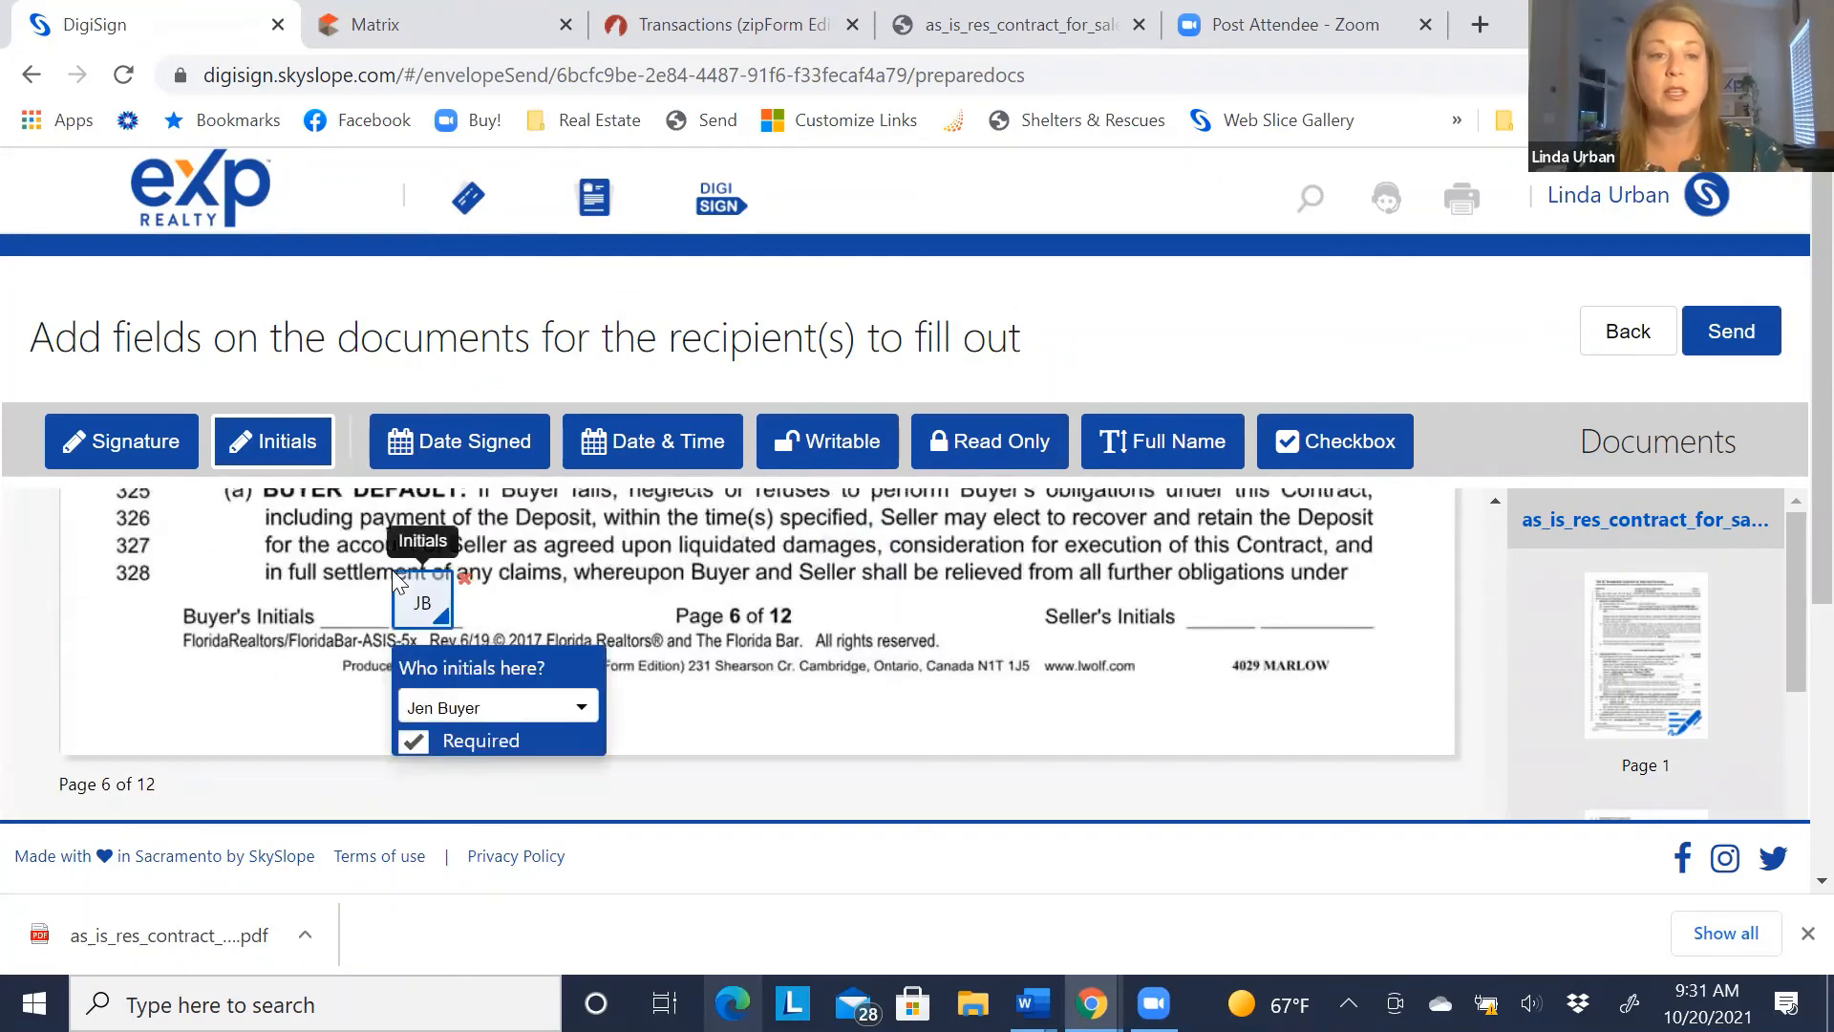
click(324, 576)
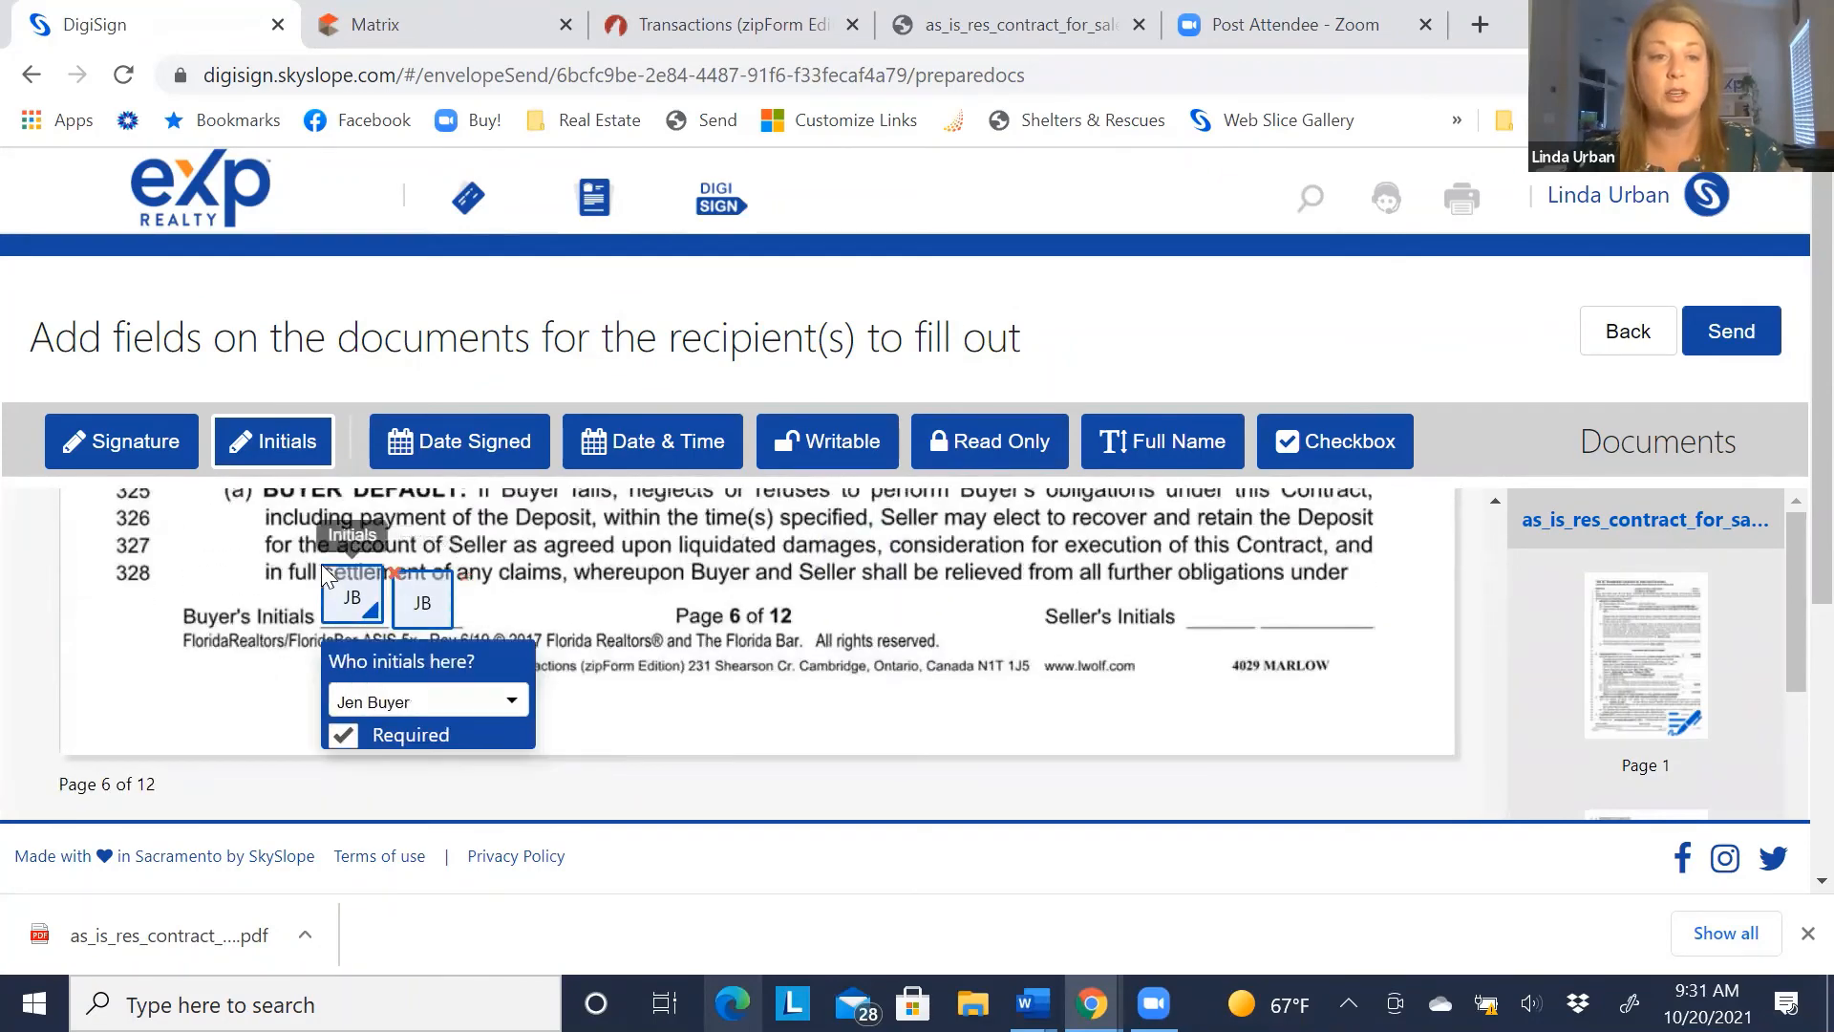
click(353, 707)
click(372, 762)
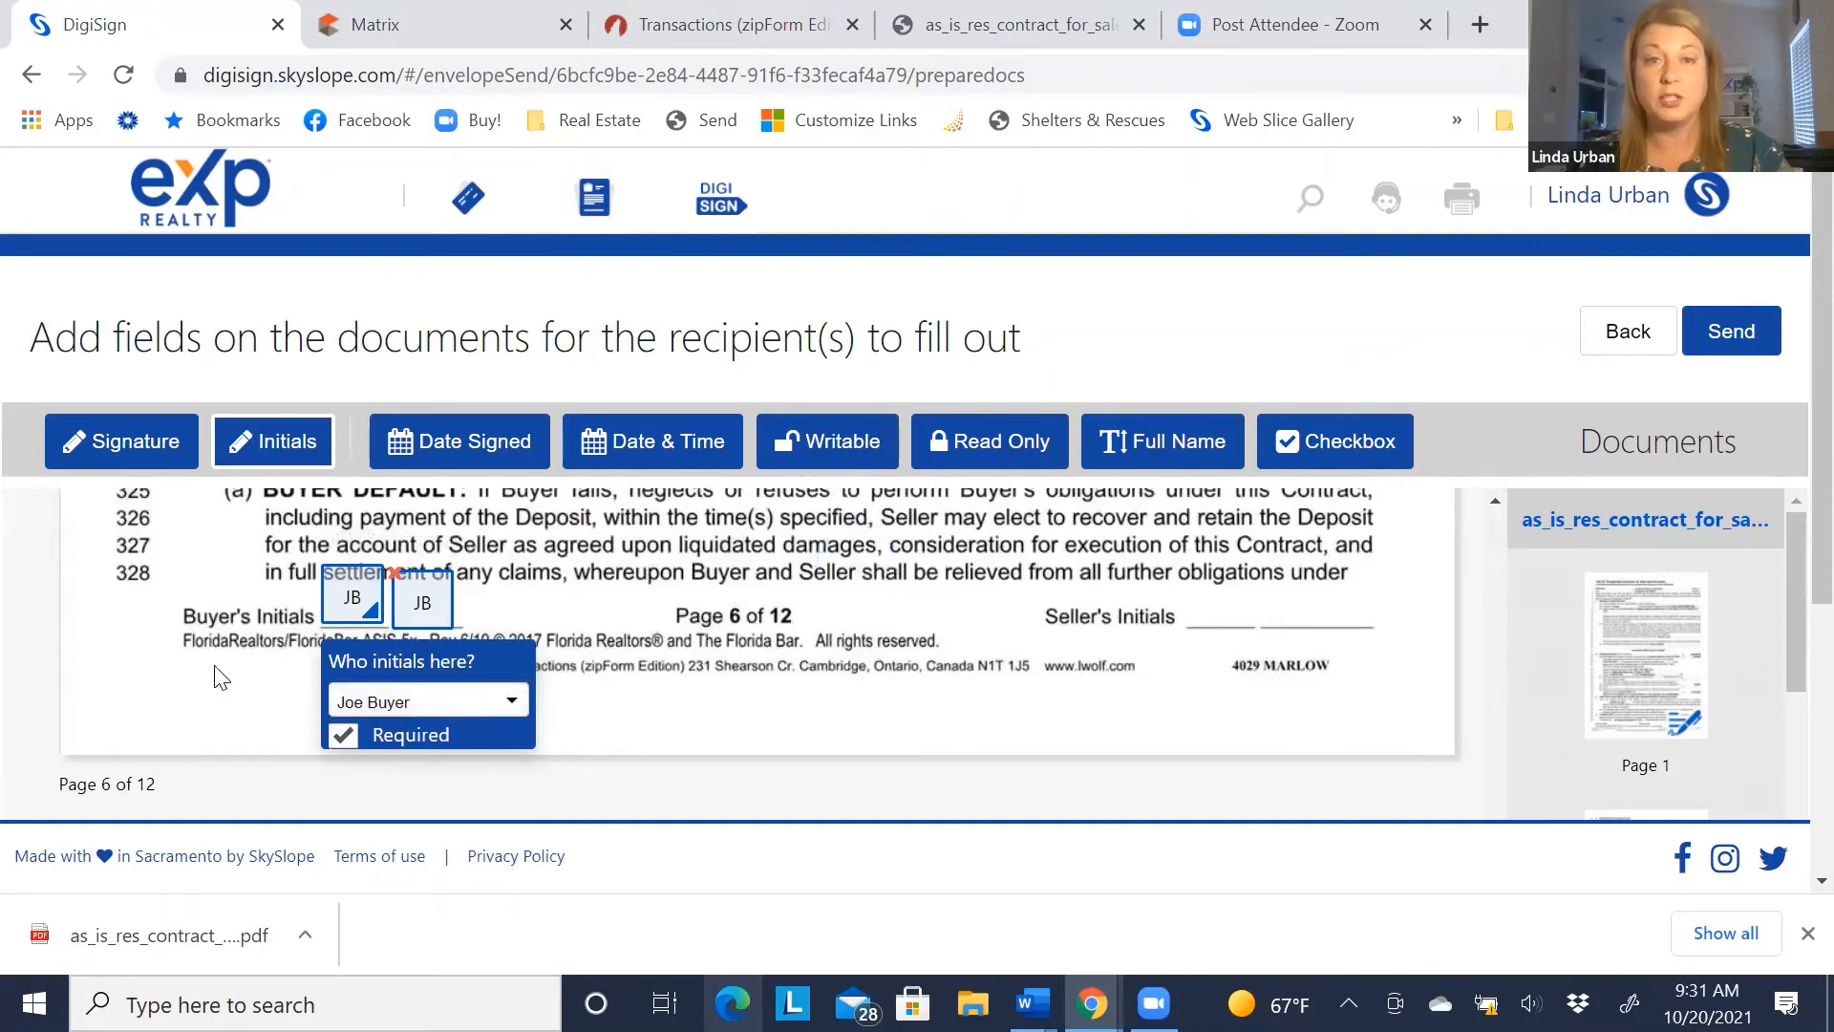
scroll(215, 672, down, 5)
scroll(218, 671, down, 12)
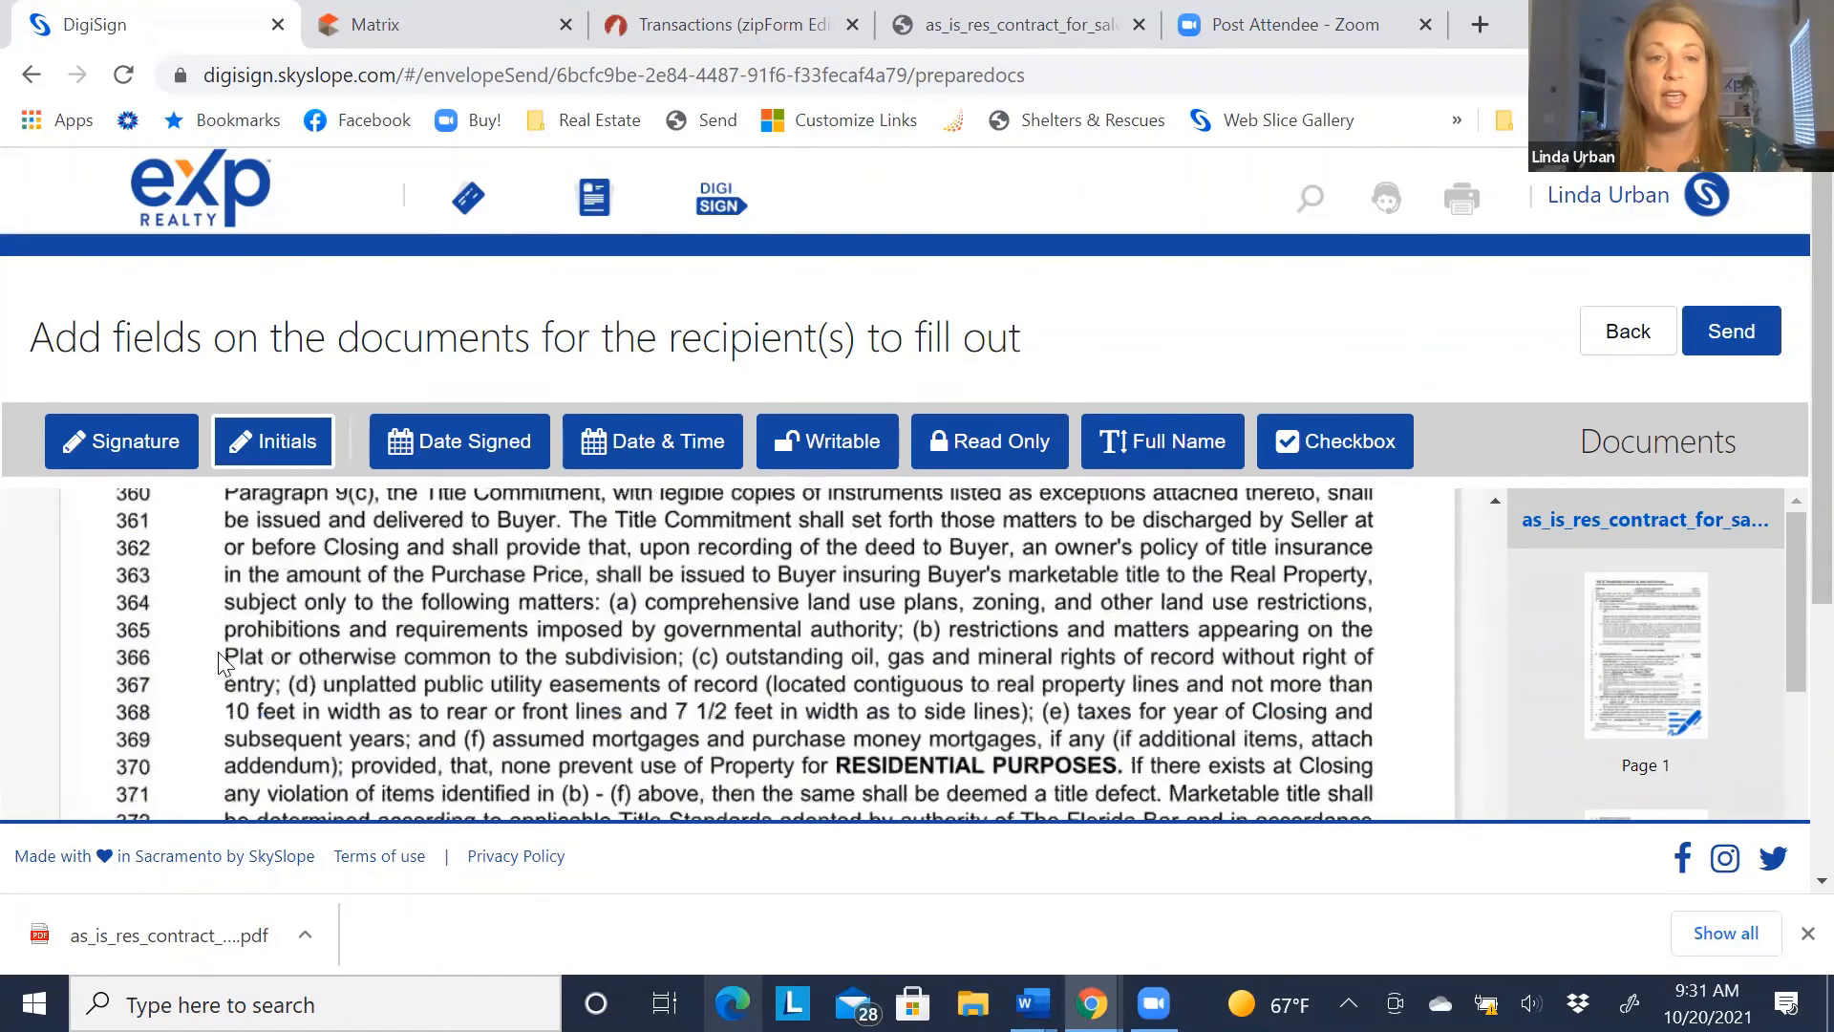
Place paired buyer initials fields on pages 7 and 8, setting the signer of each added field
click(321, 605)
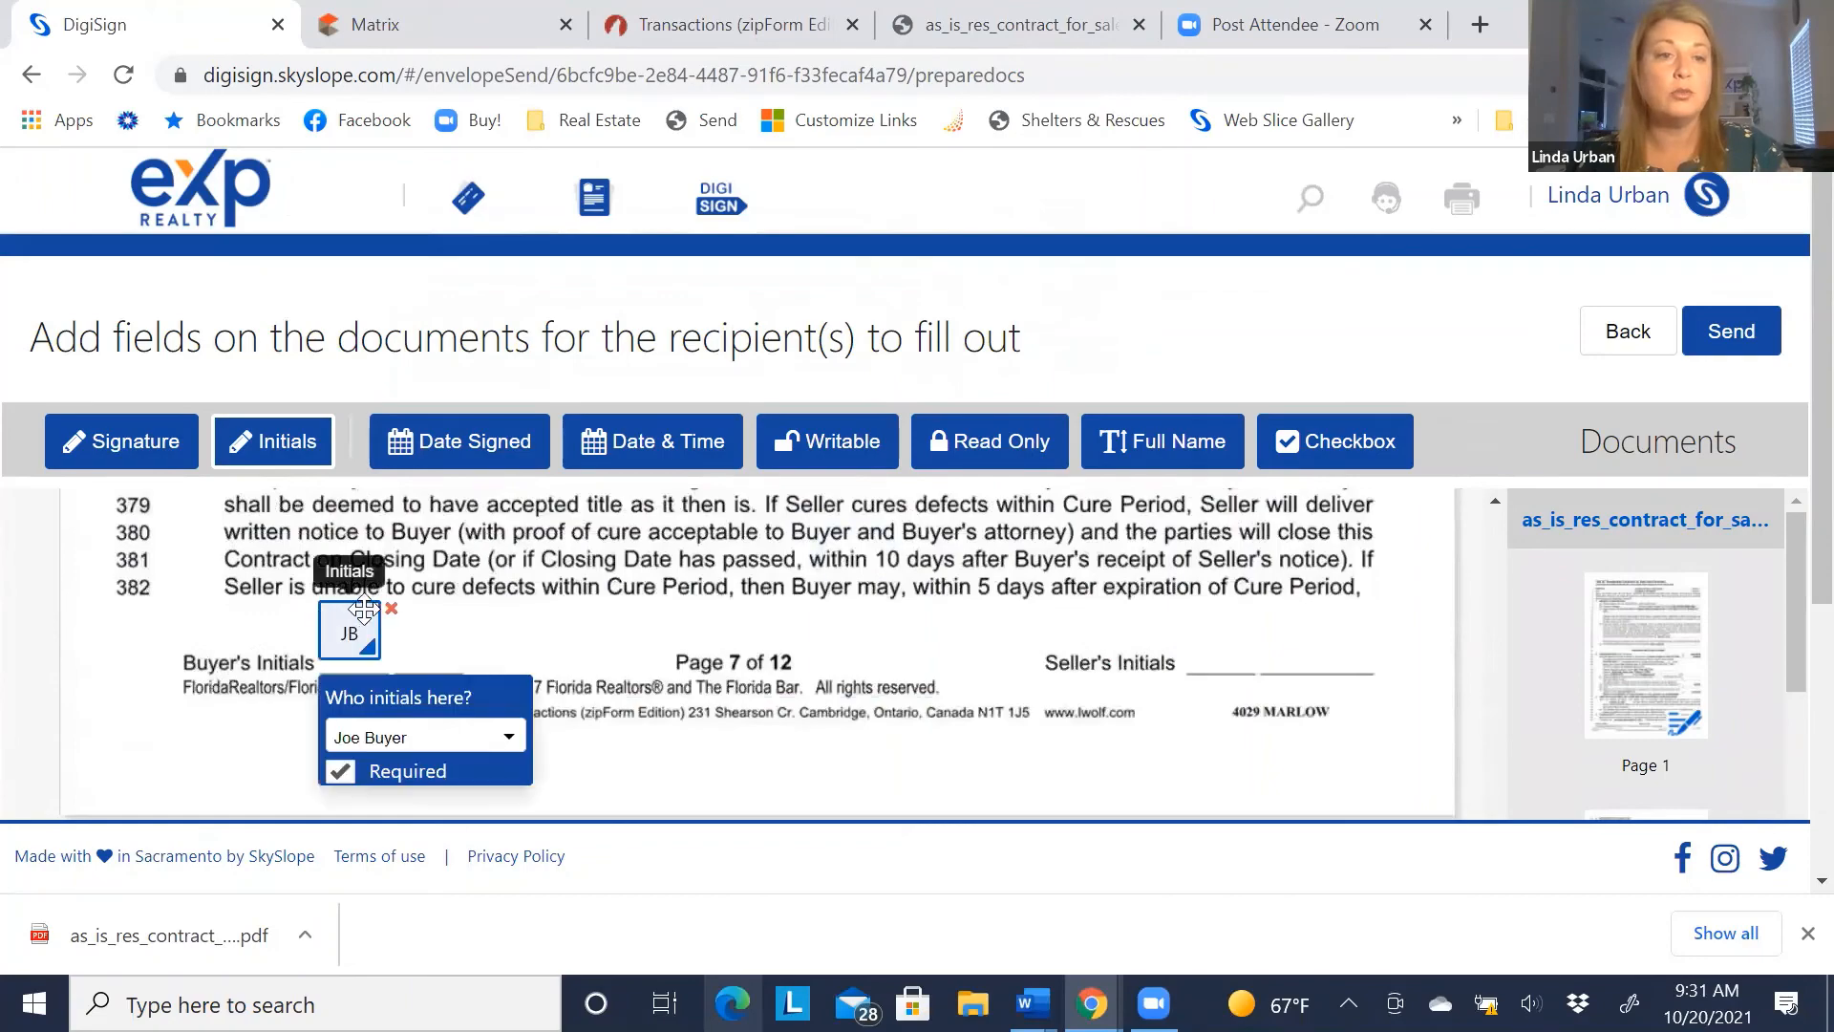
click(414, 608)
click(438, 749)
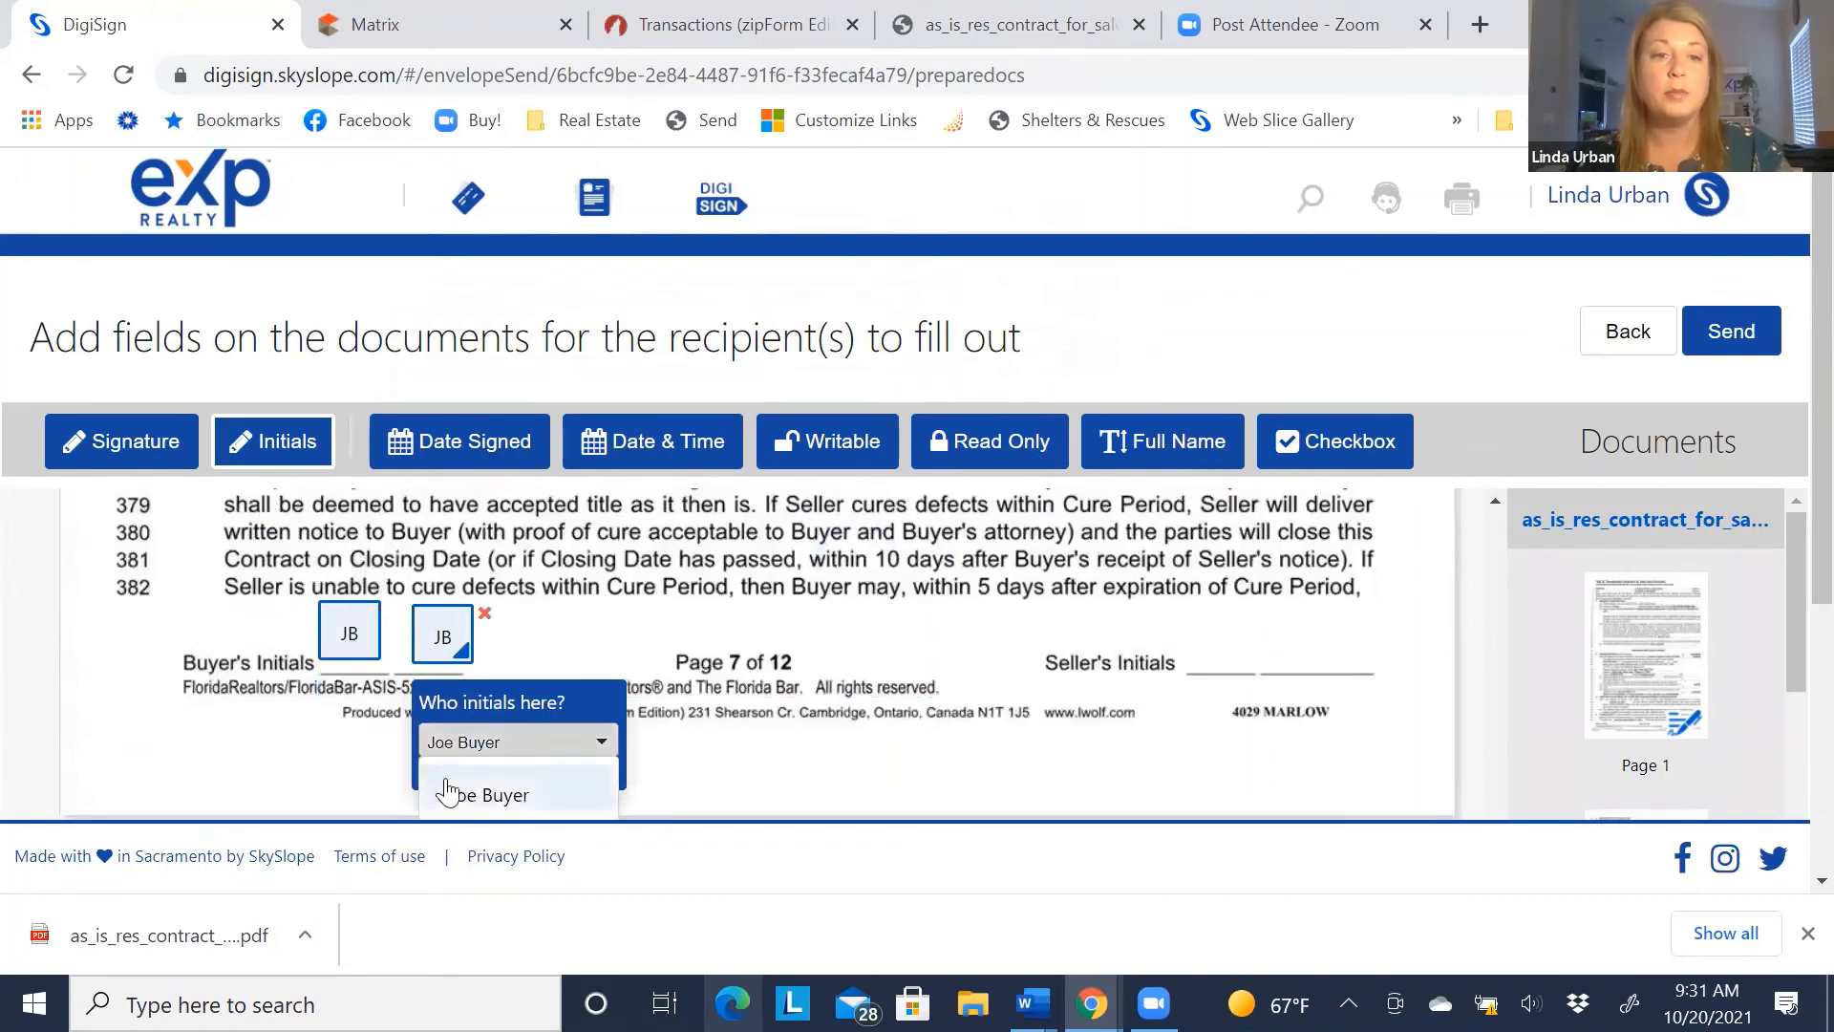
scroll(444, 798, down, 2)
click(453, 685)
scroll(304, 645, down, 10)
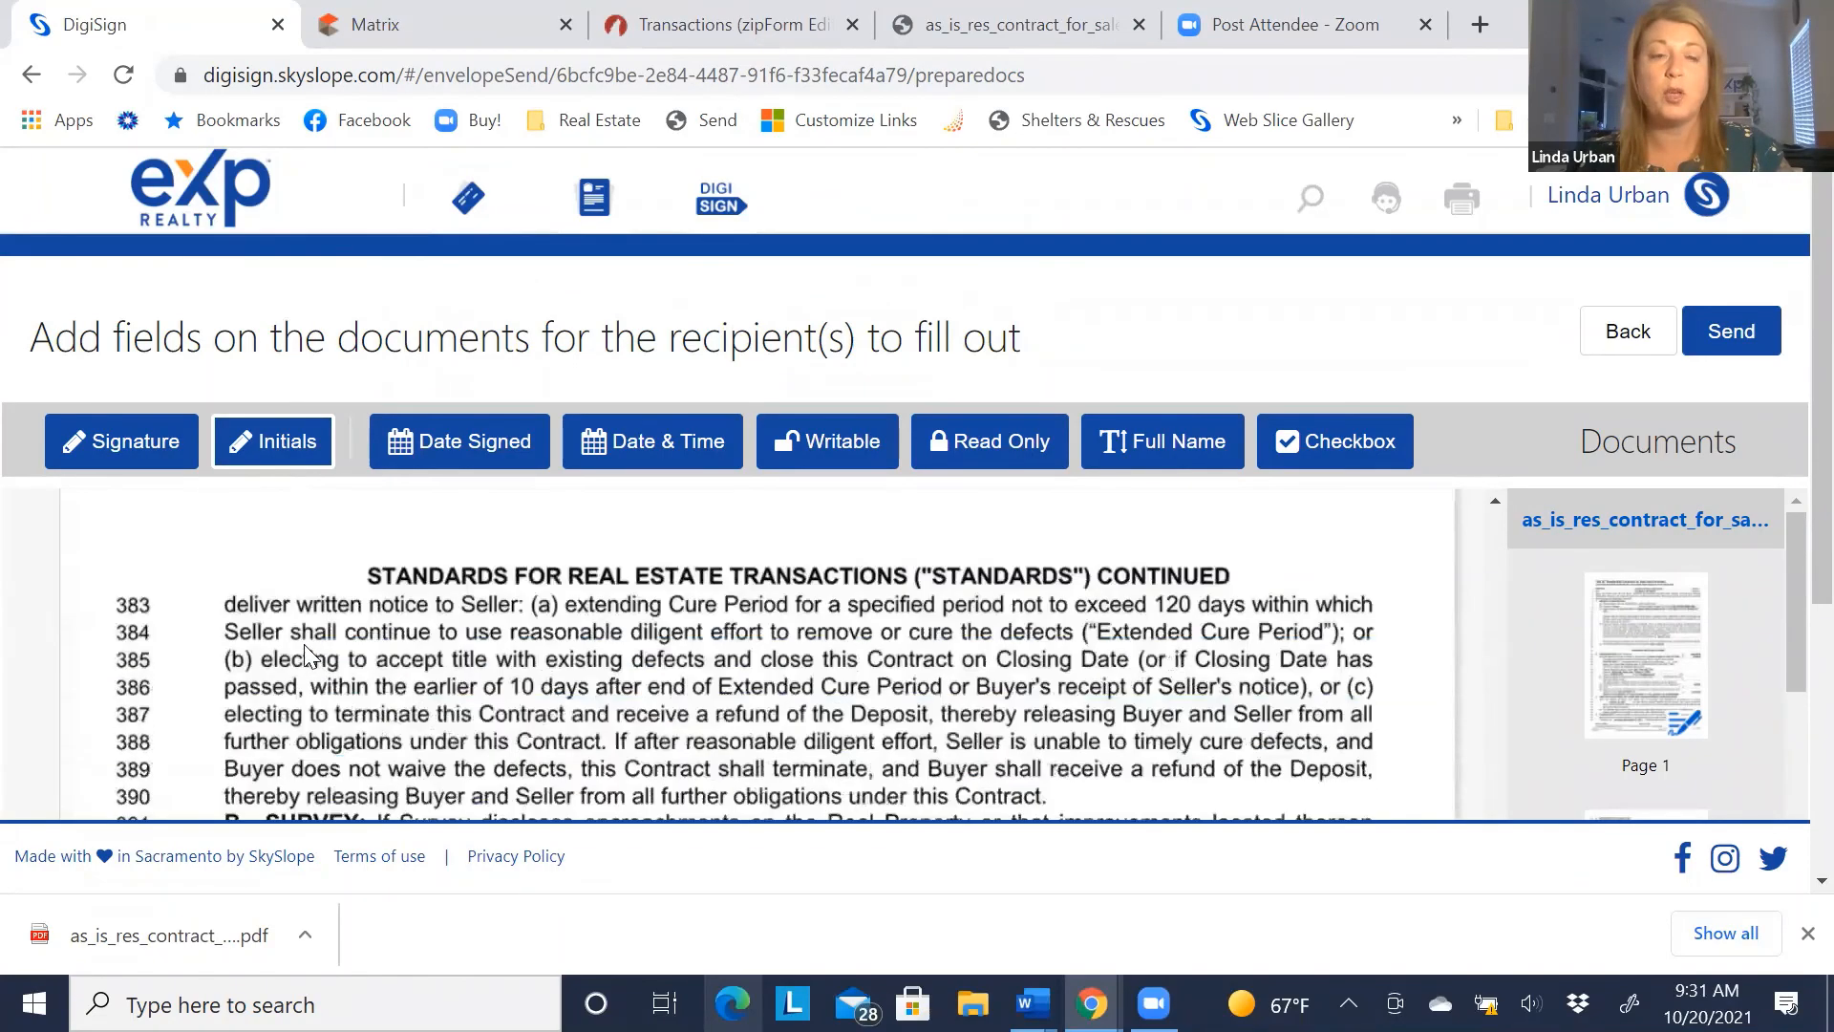
scroll(295, 642, down, 9)
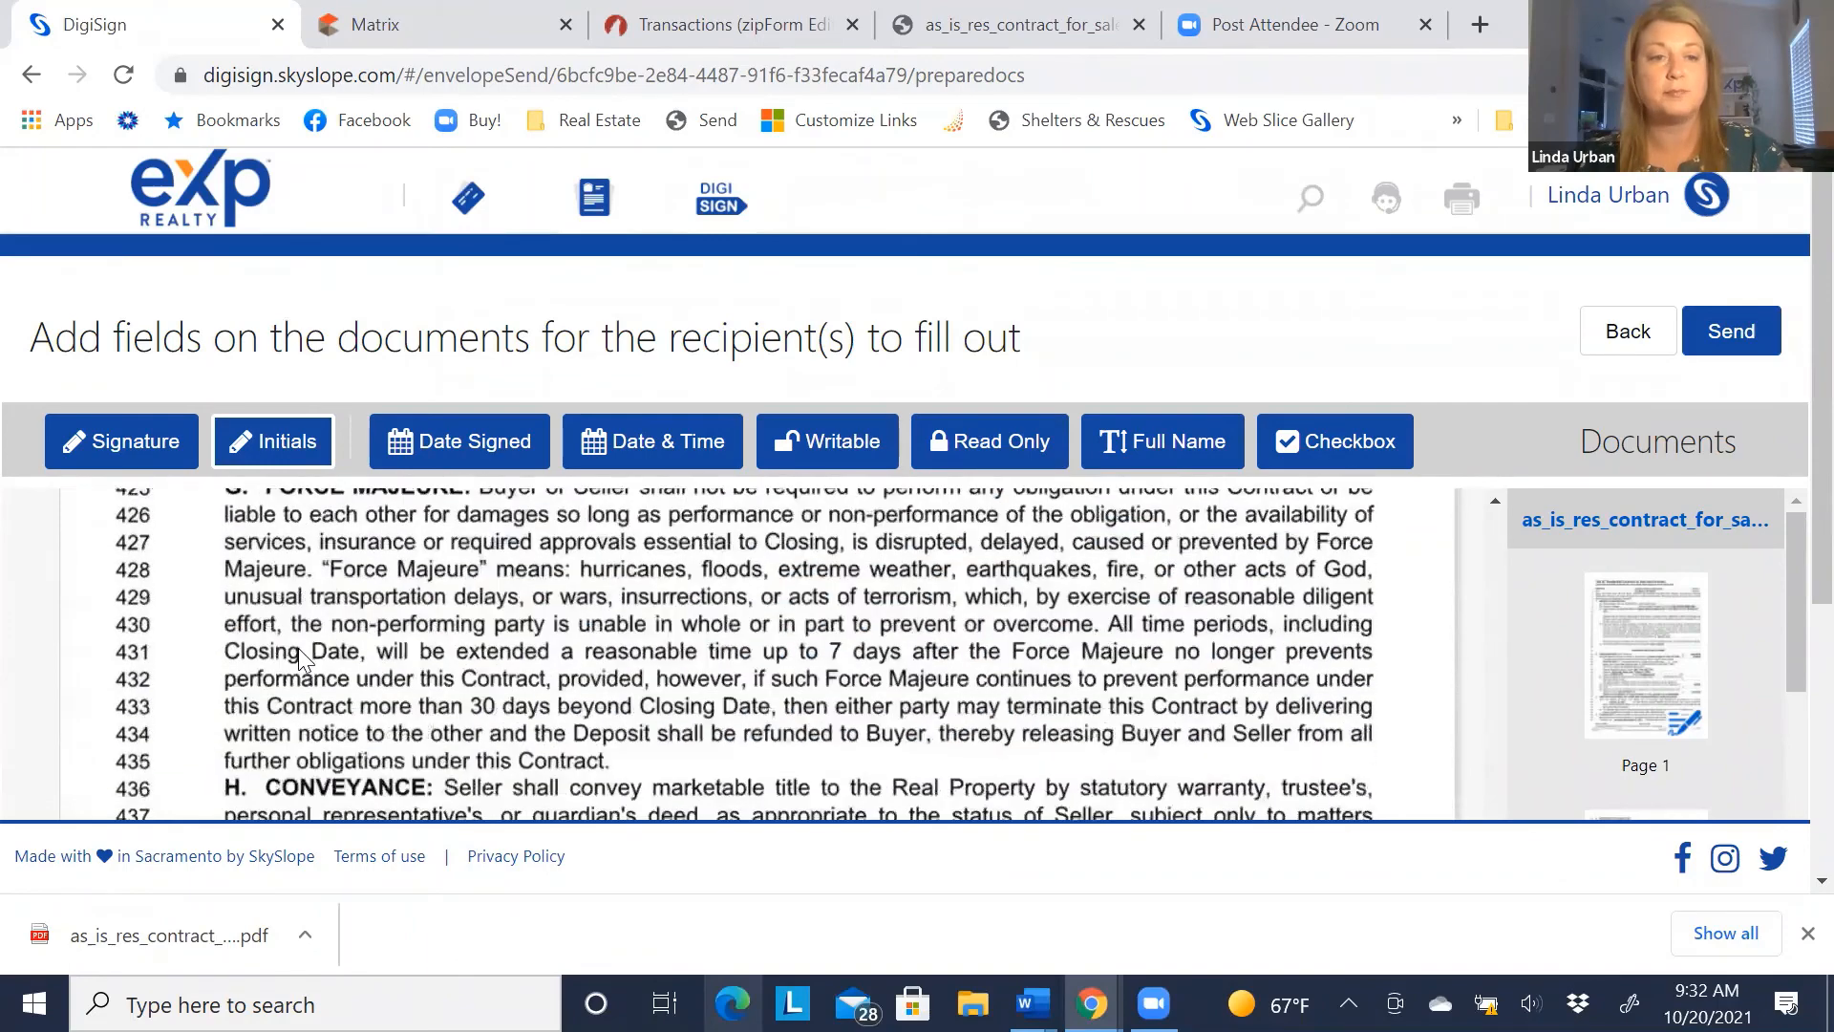
scroll(298, 649, up, 3)
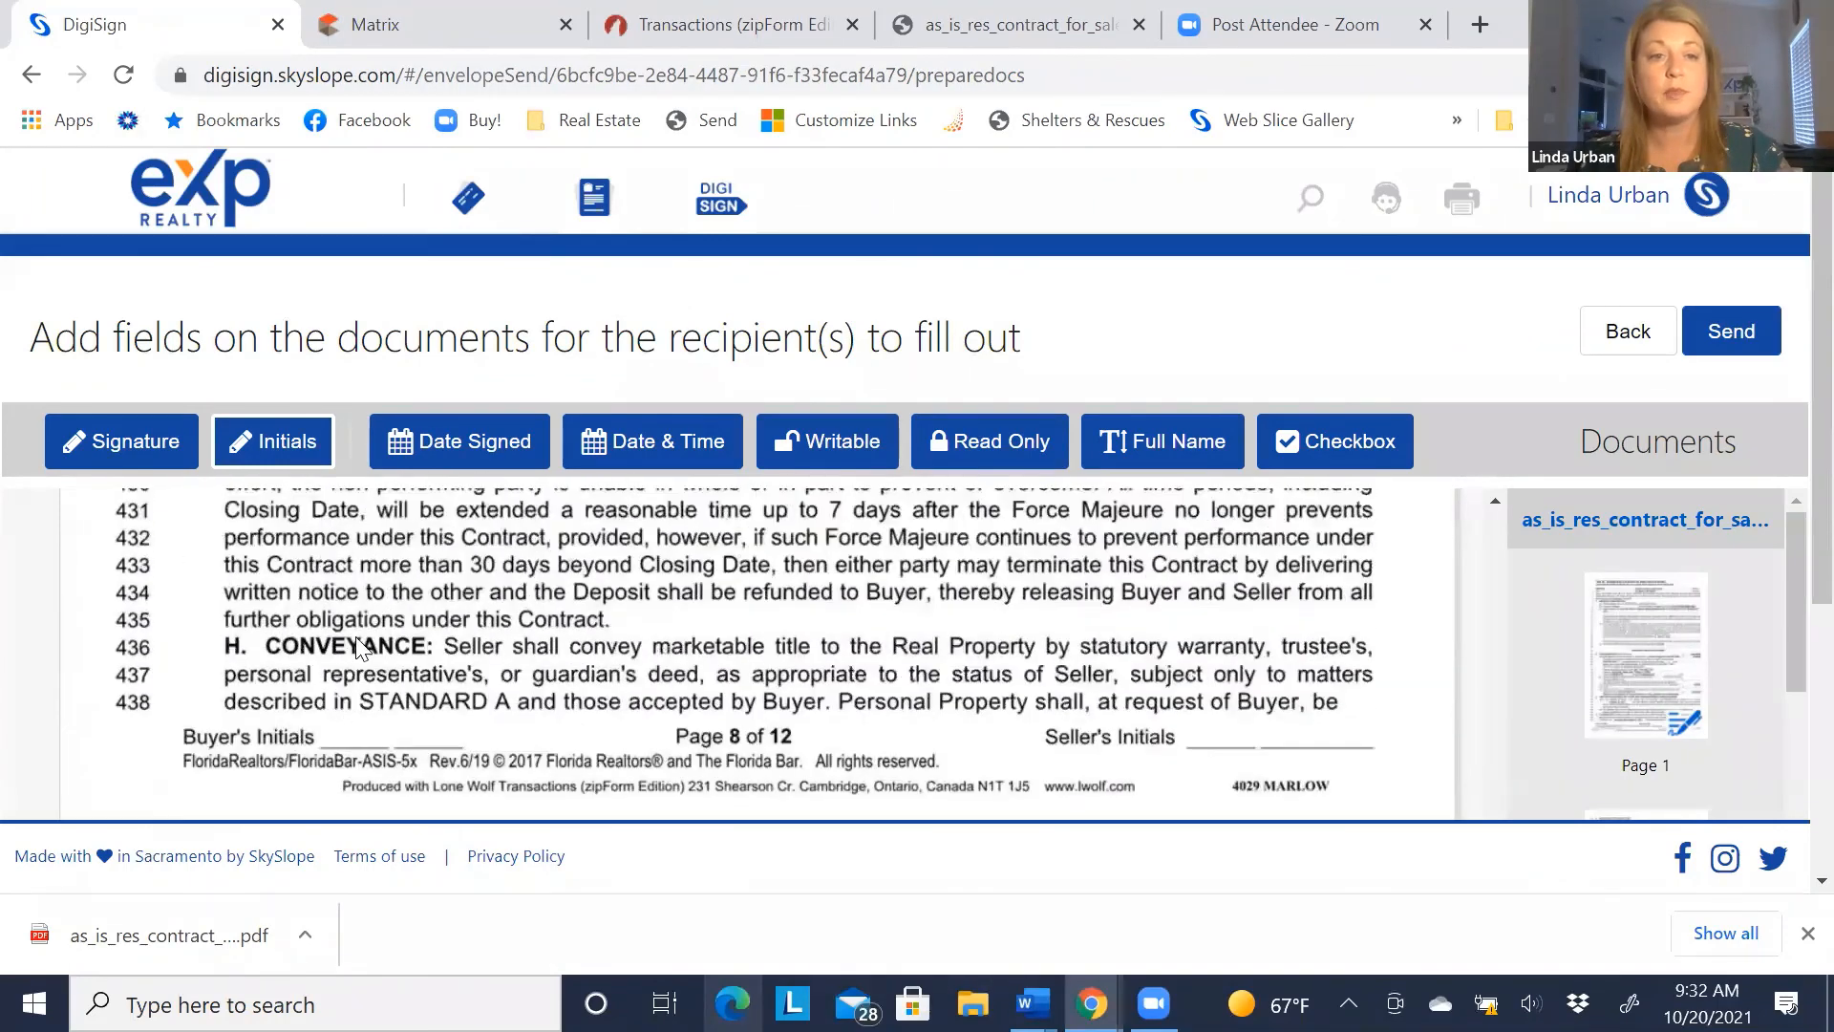
click(403, 680)
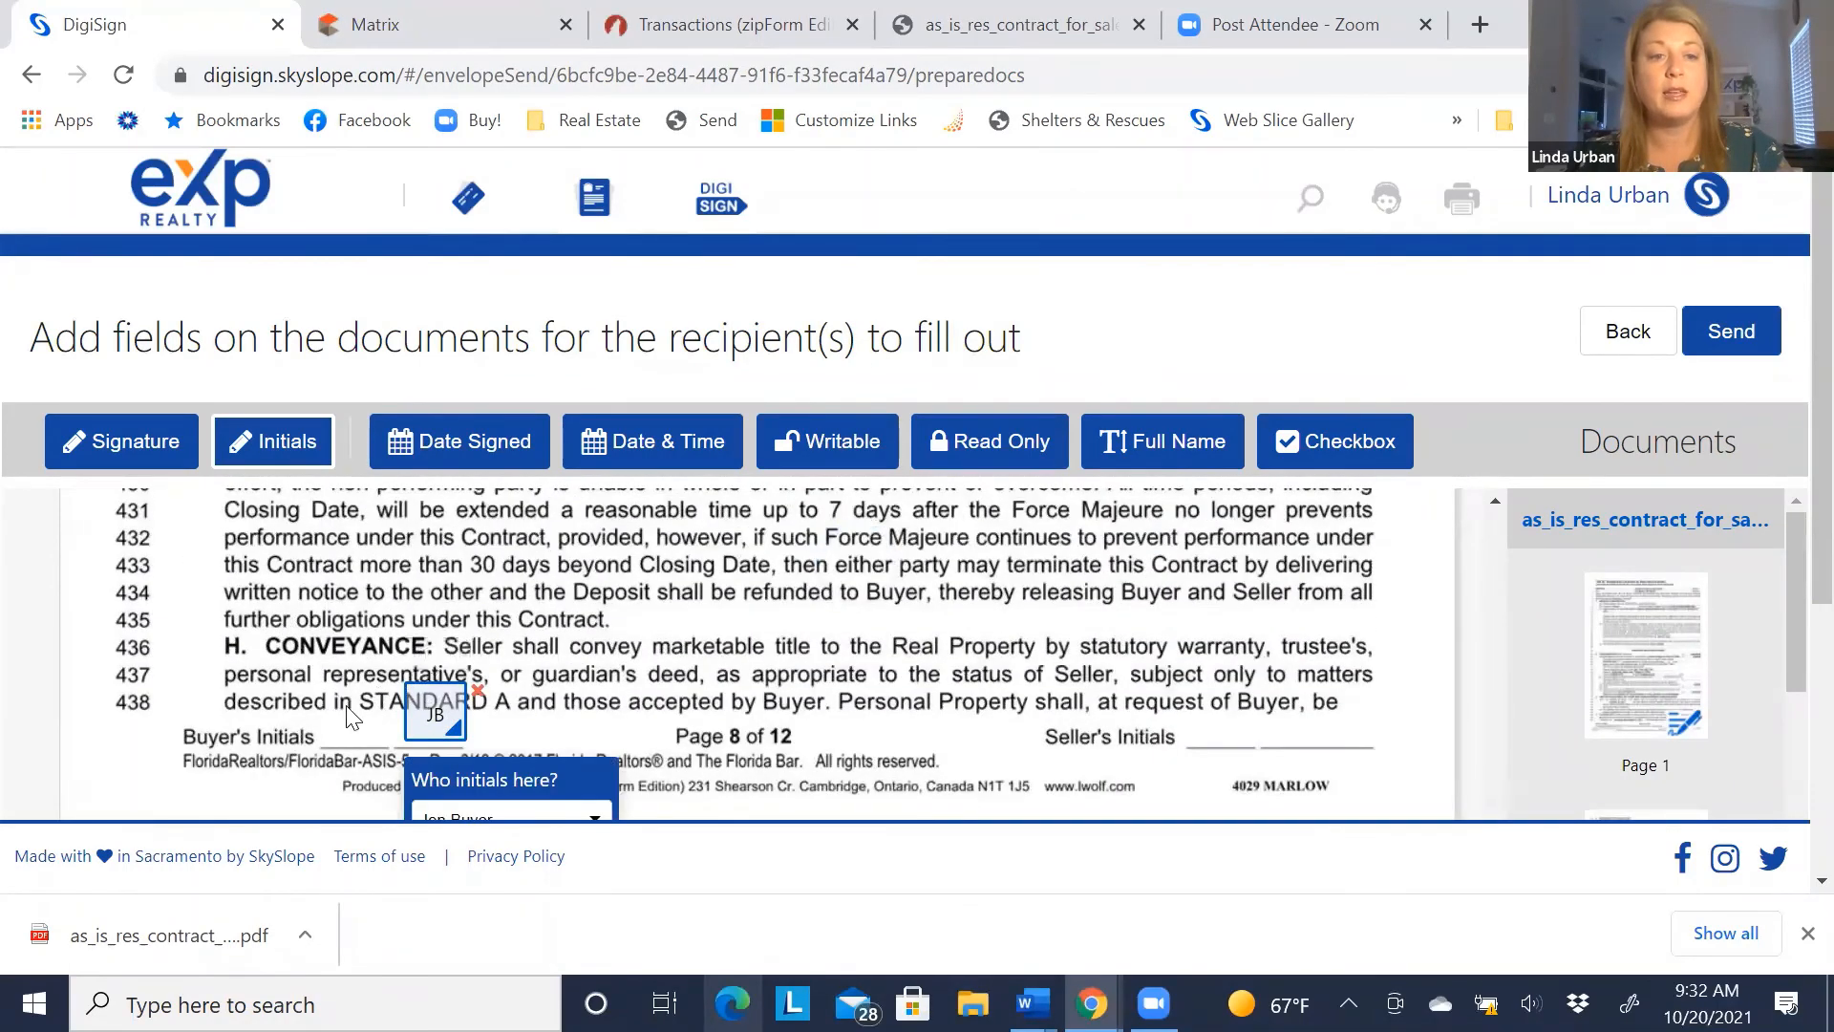
click(327, 689)
scroll(327, 687, down, 2)
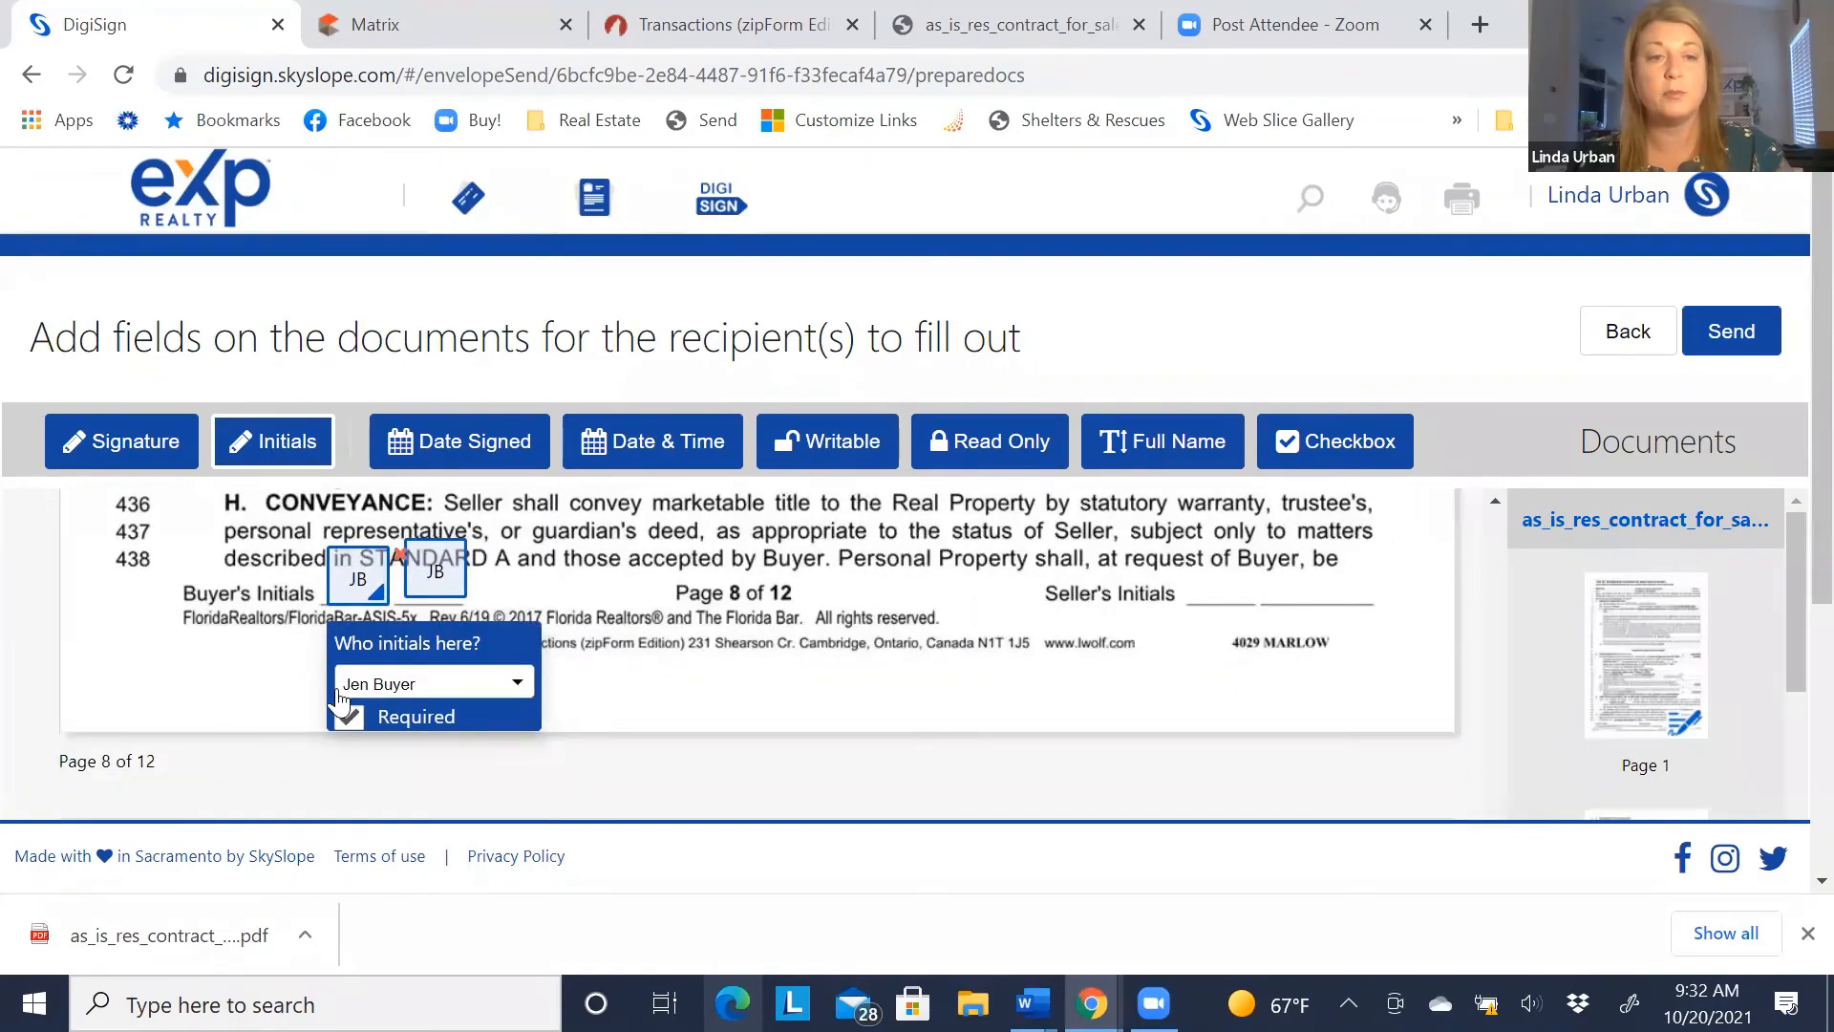
click(349, 695)
click(386, 737)
scroll(295, 716, down, 8)
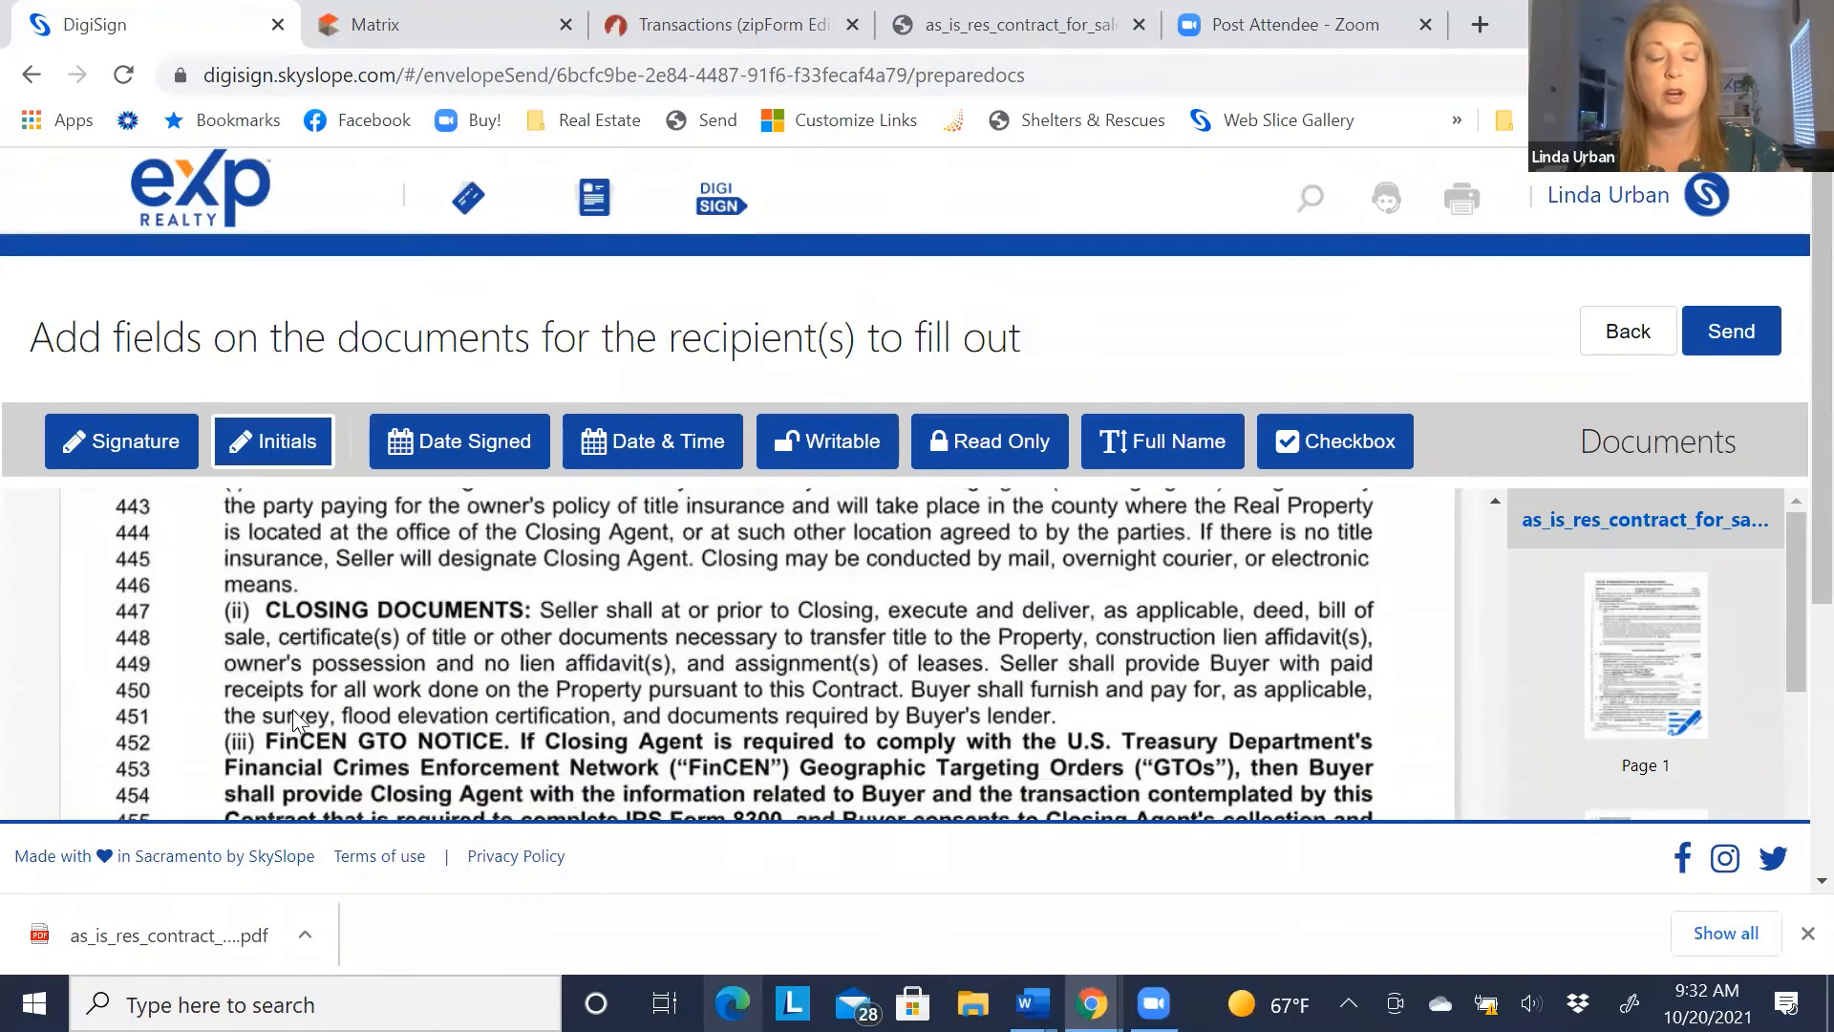
scroll(290, 705, down, 10)
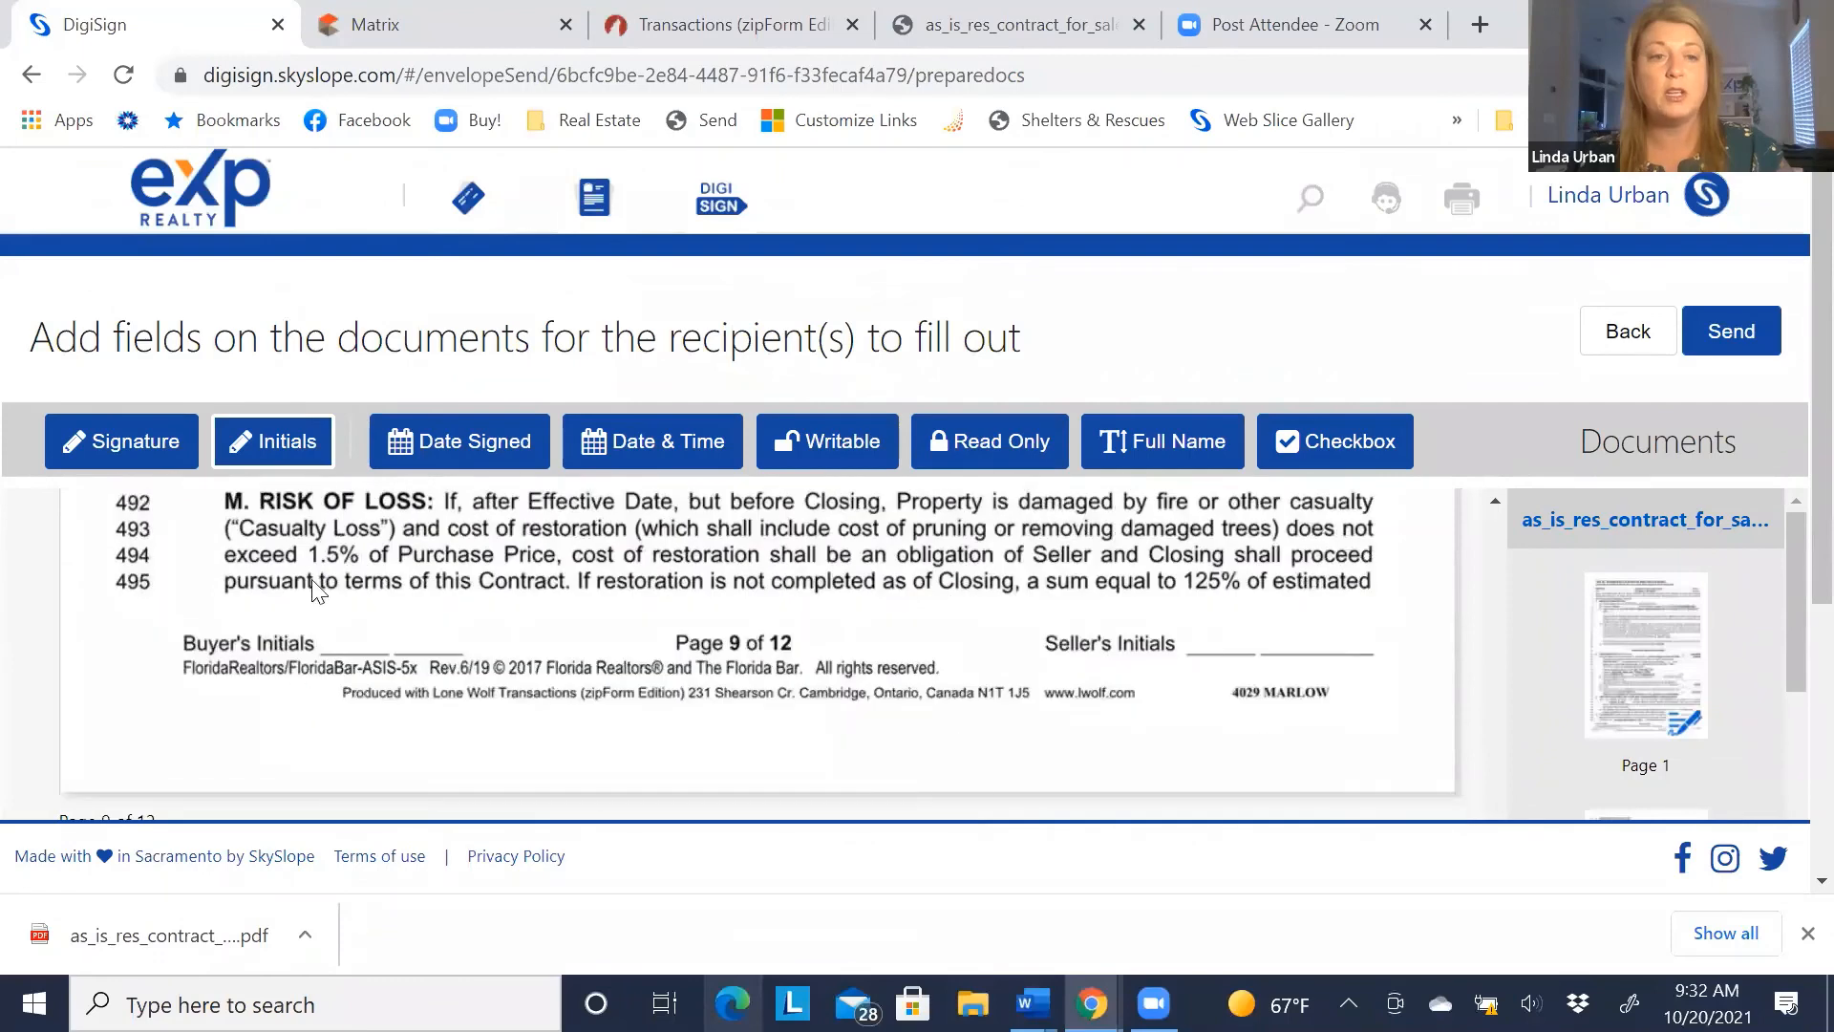
Replace a misplaced field and add buyer initials on pages 9 and 10, assigning the second buyer
click(312, 580)
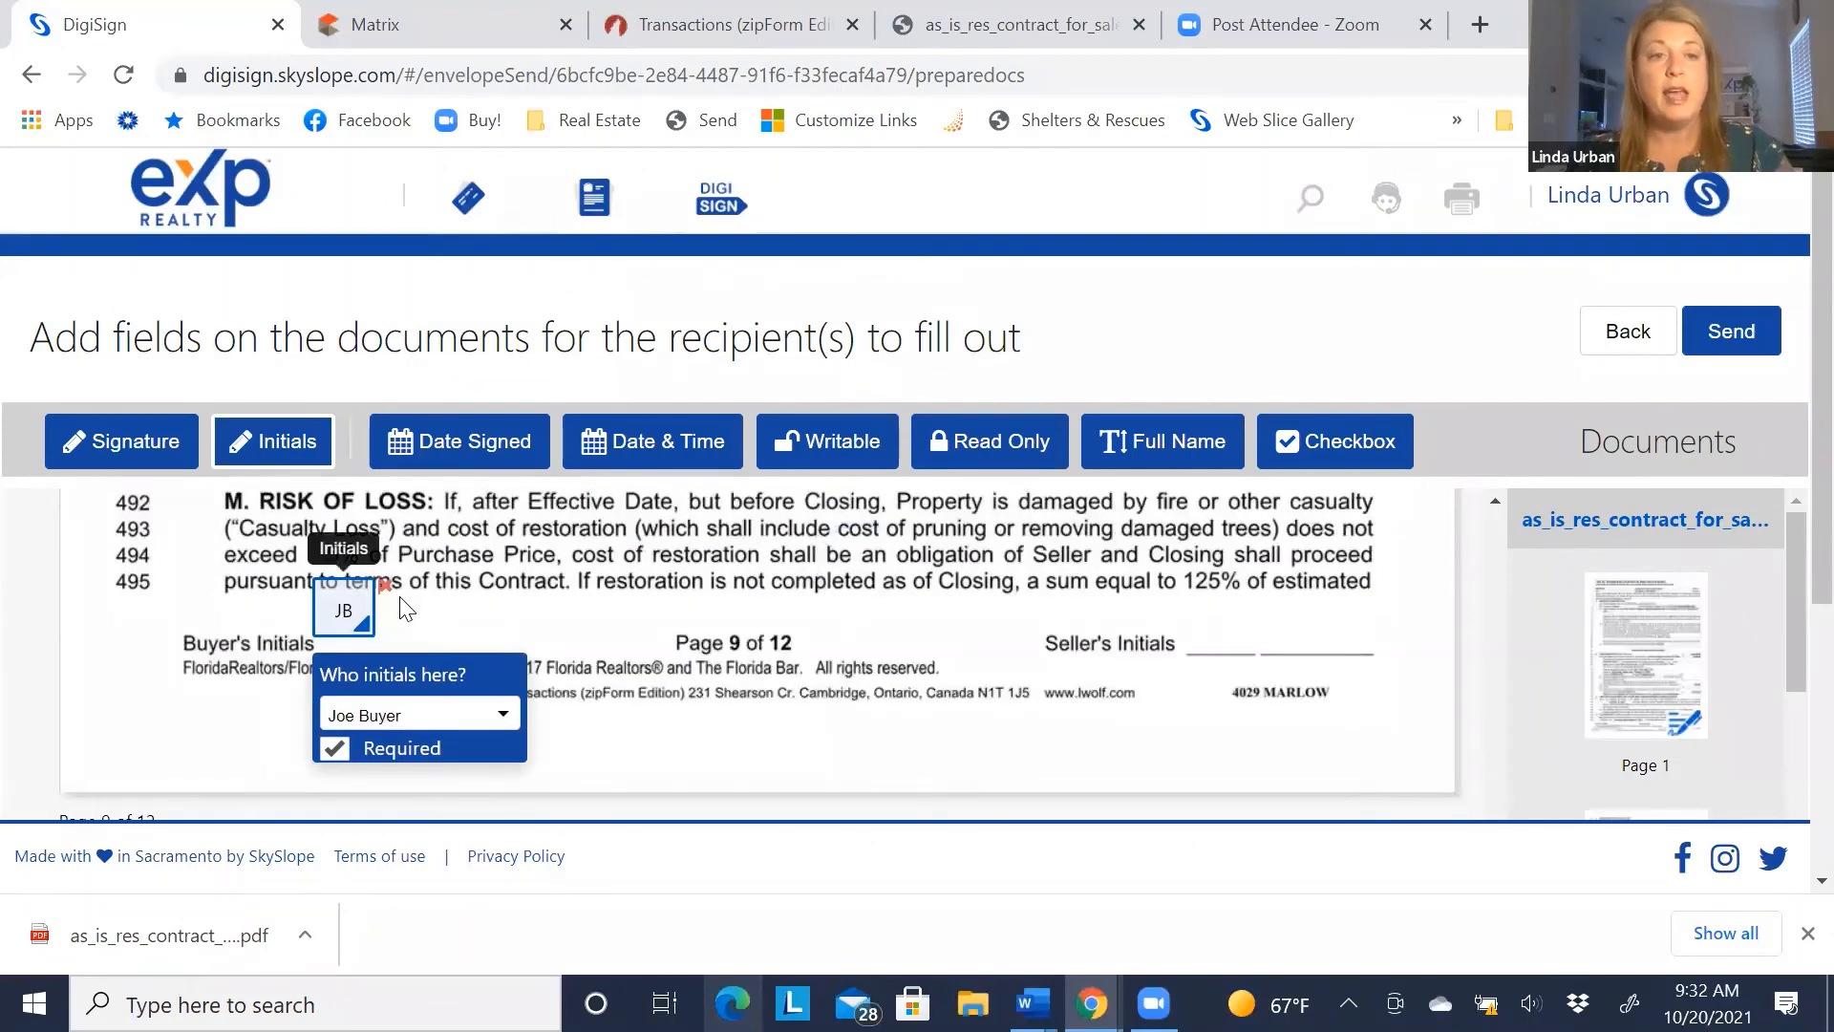
key(Delete)
click(329, 594)
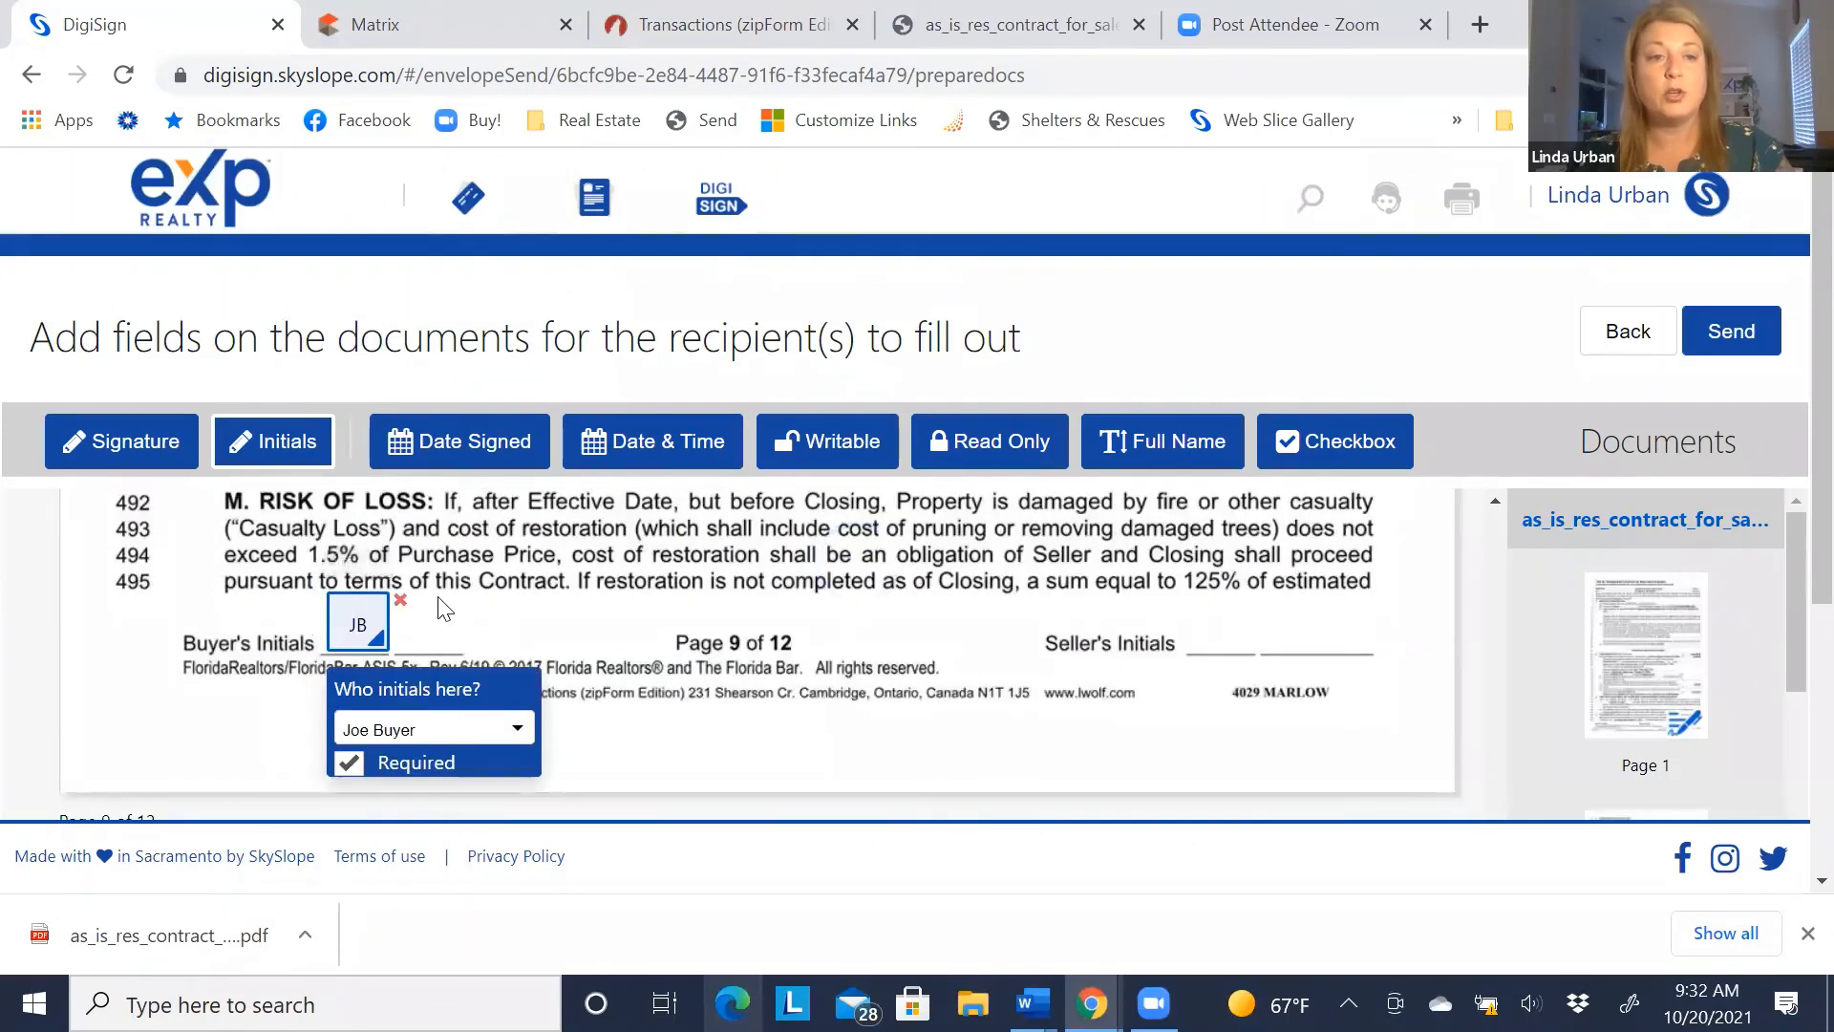
click(427, 593)
click(458, 728)
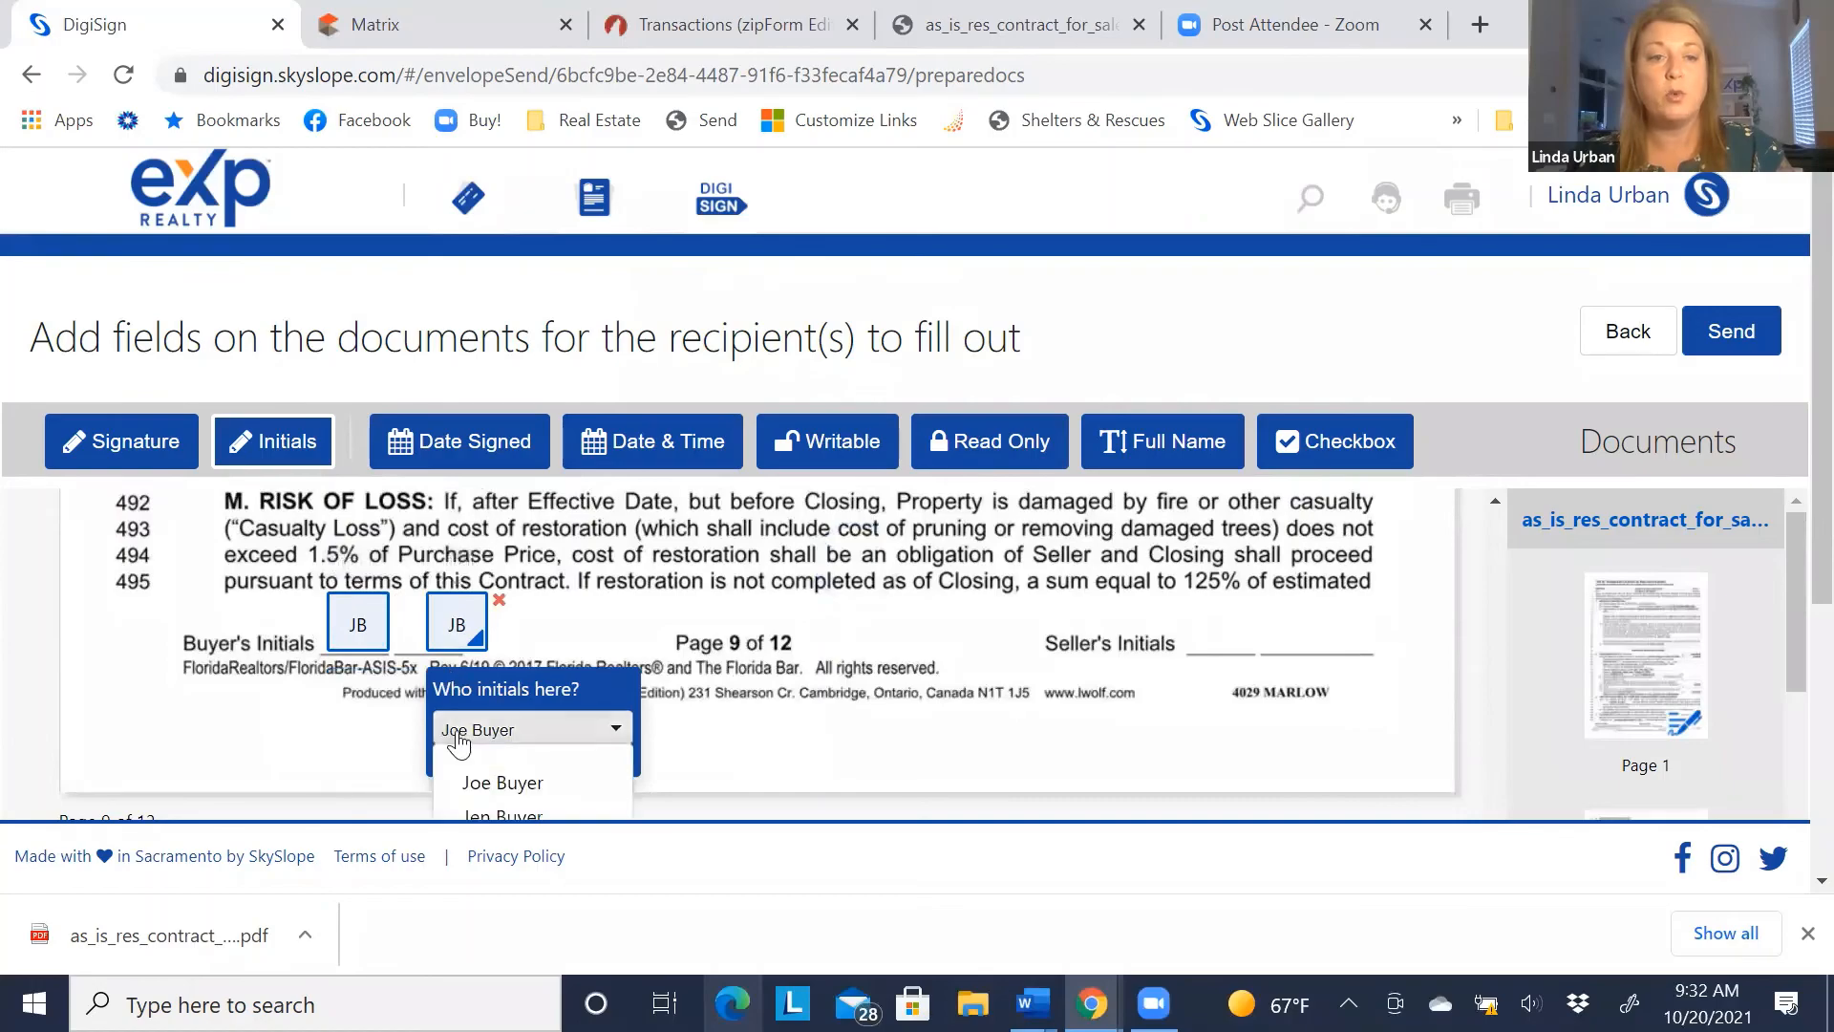
click(449, 814)
scroll(329, 702, down, 8)
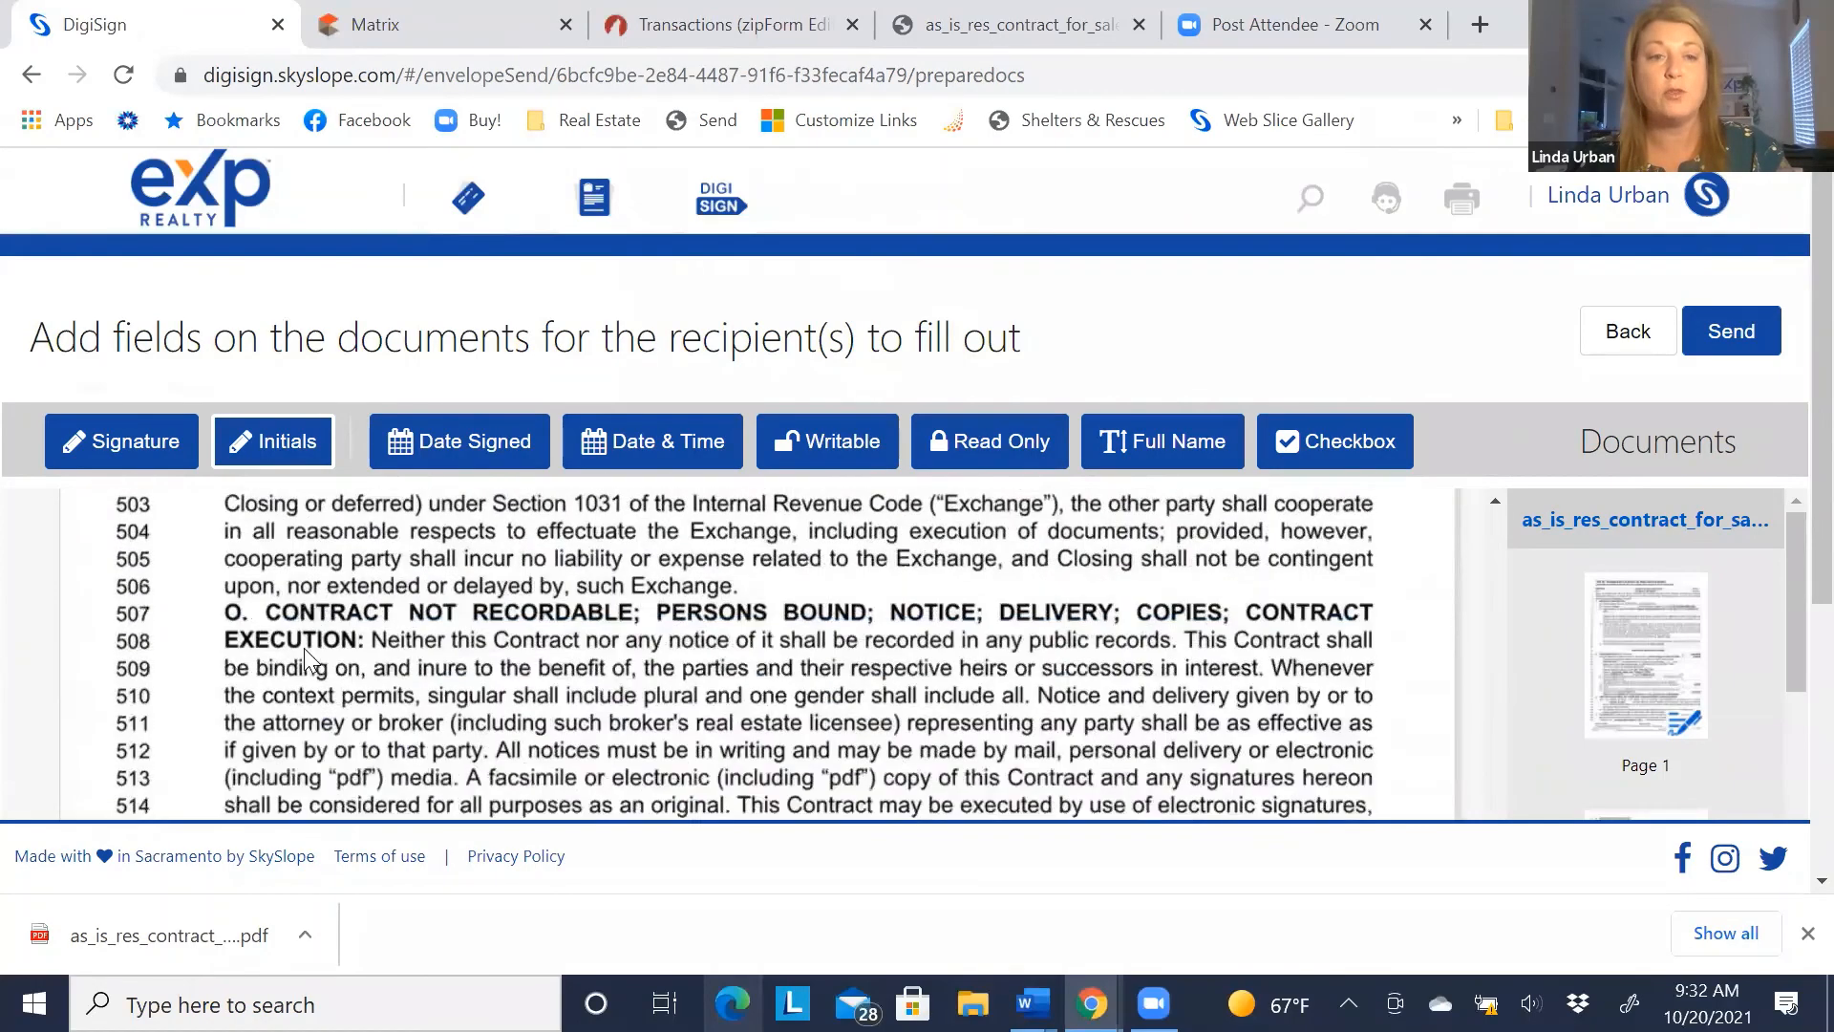
scroll(302, 645, down, 8)
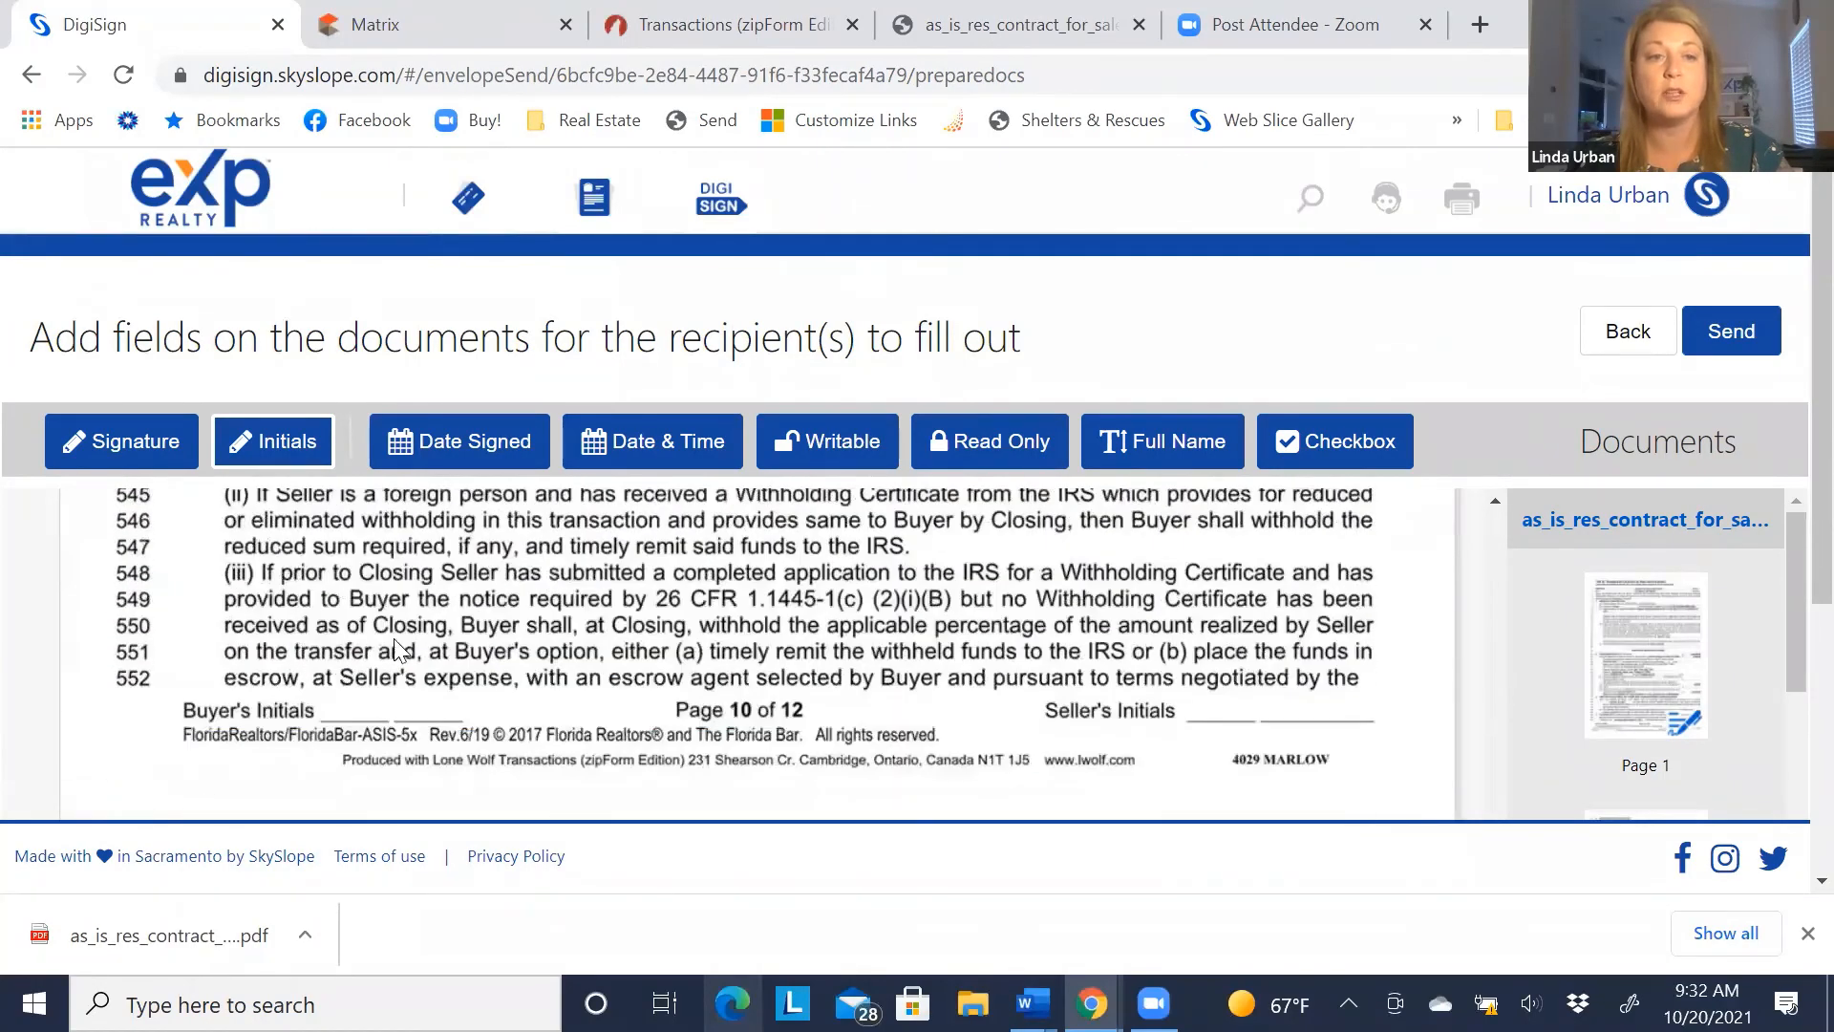
click(420, 665)
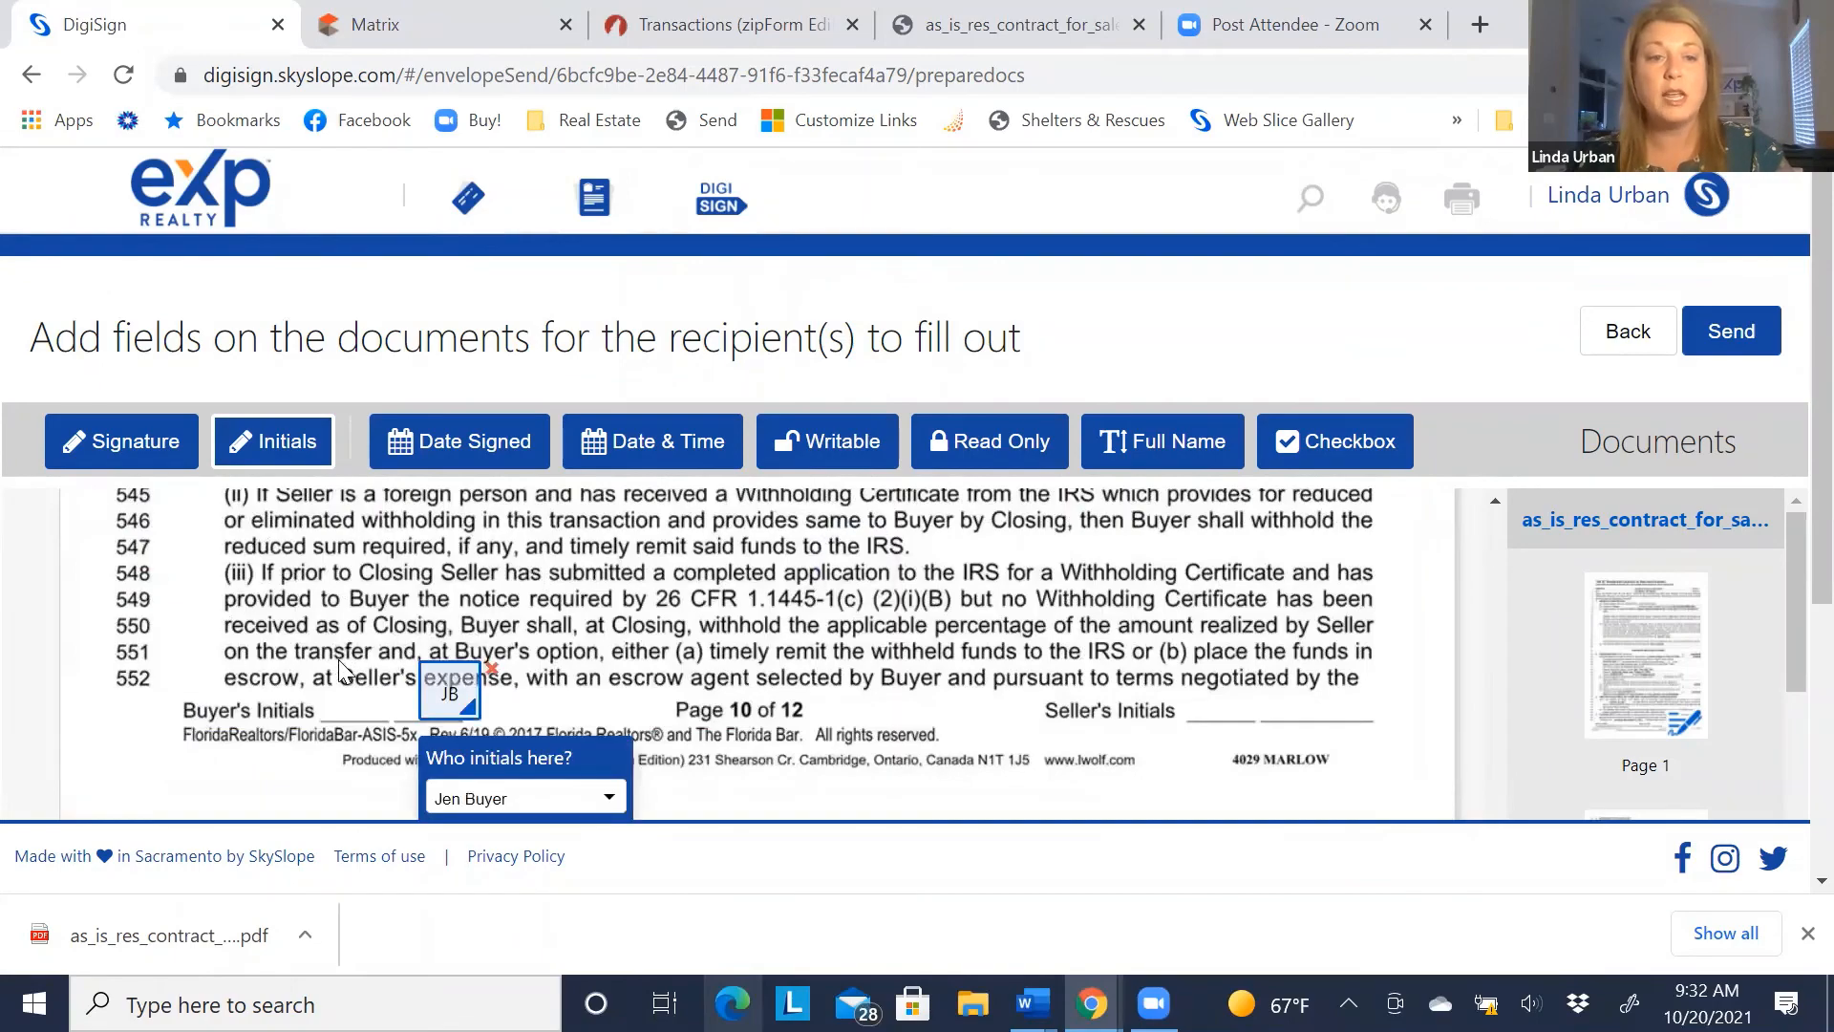
scroll(379, 590, down, 3)
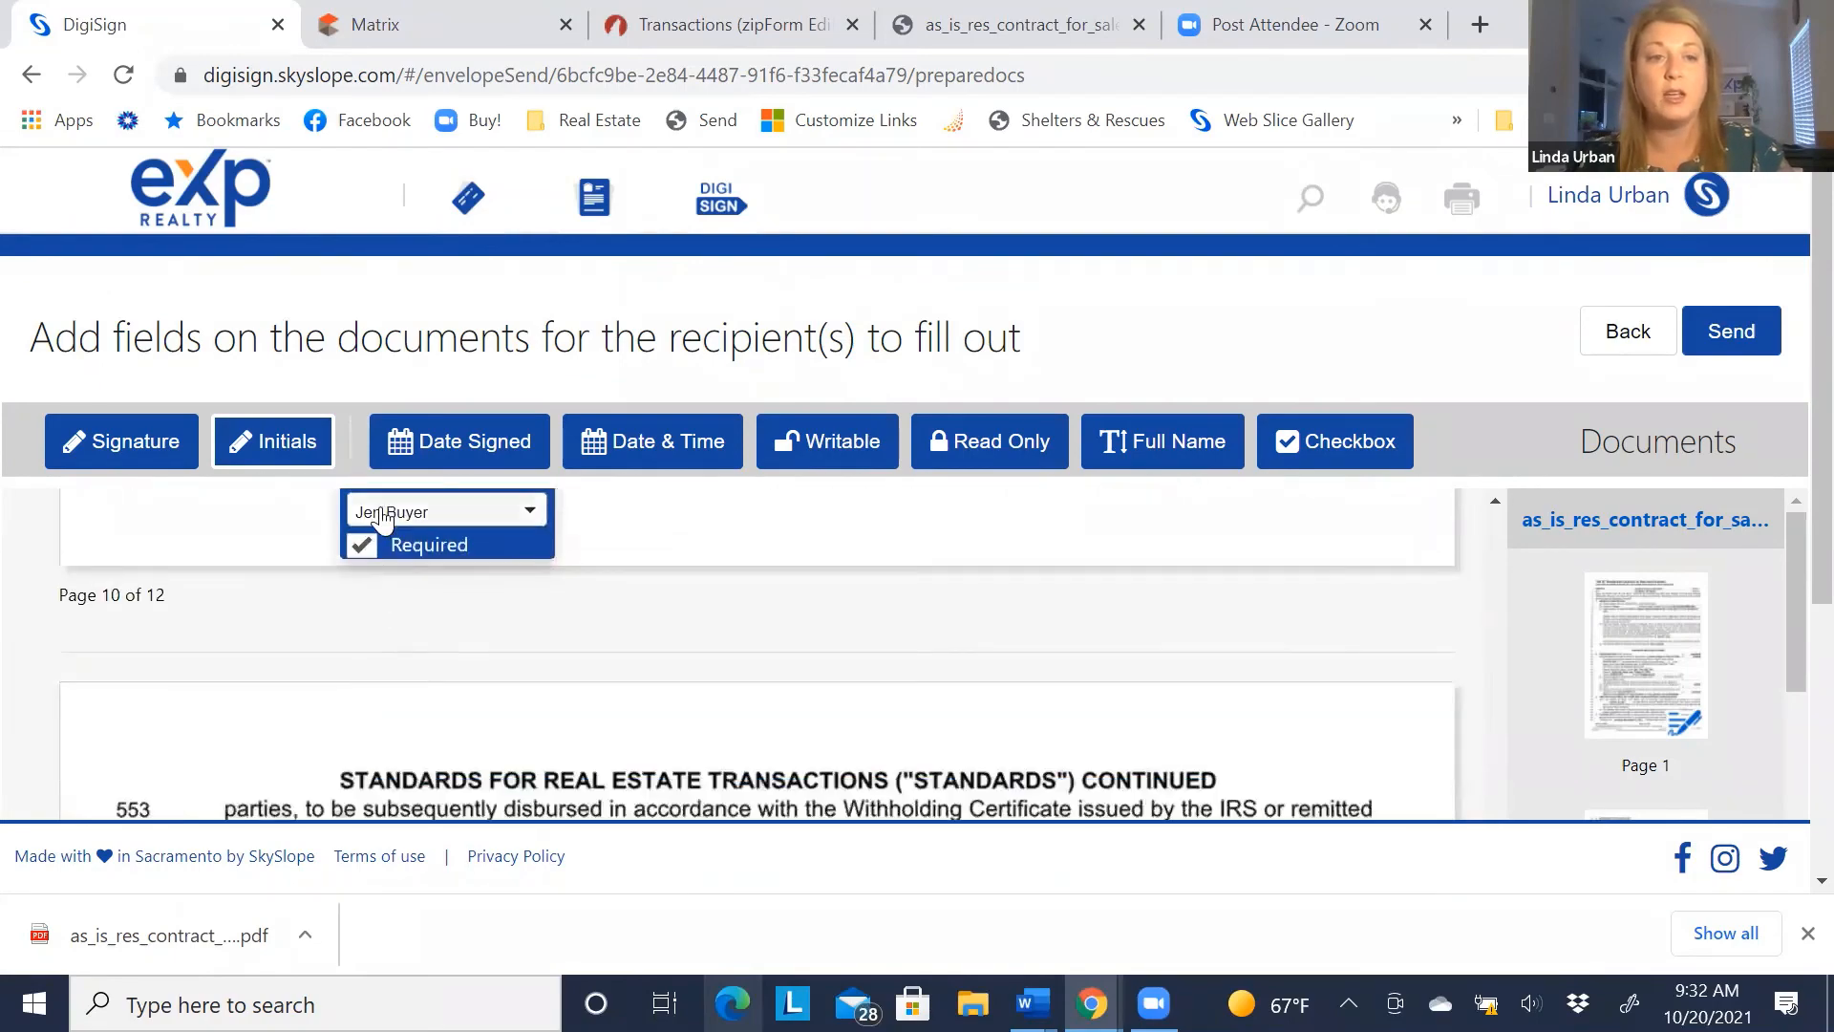
click(445, 511)
click(381, 571)
scroll(279, 581, down, 2)
scroll(282, 582, down, 9)
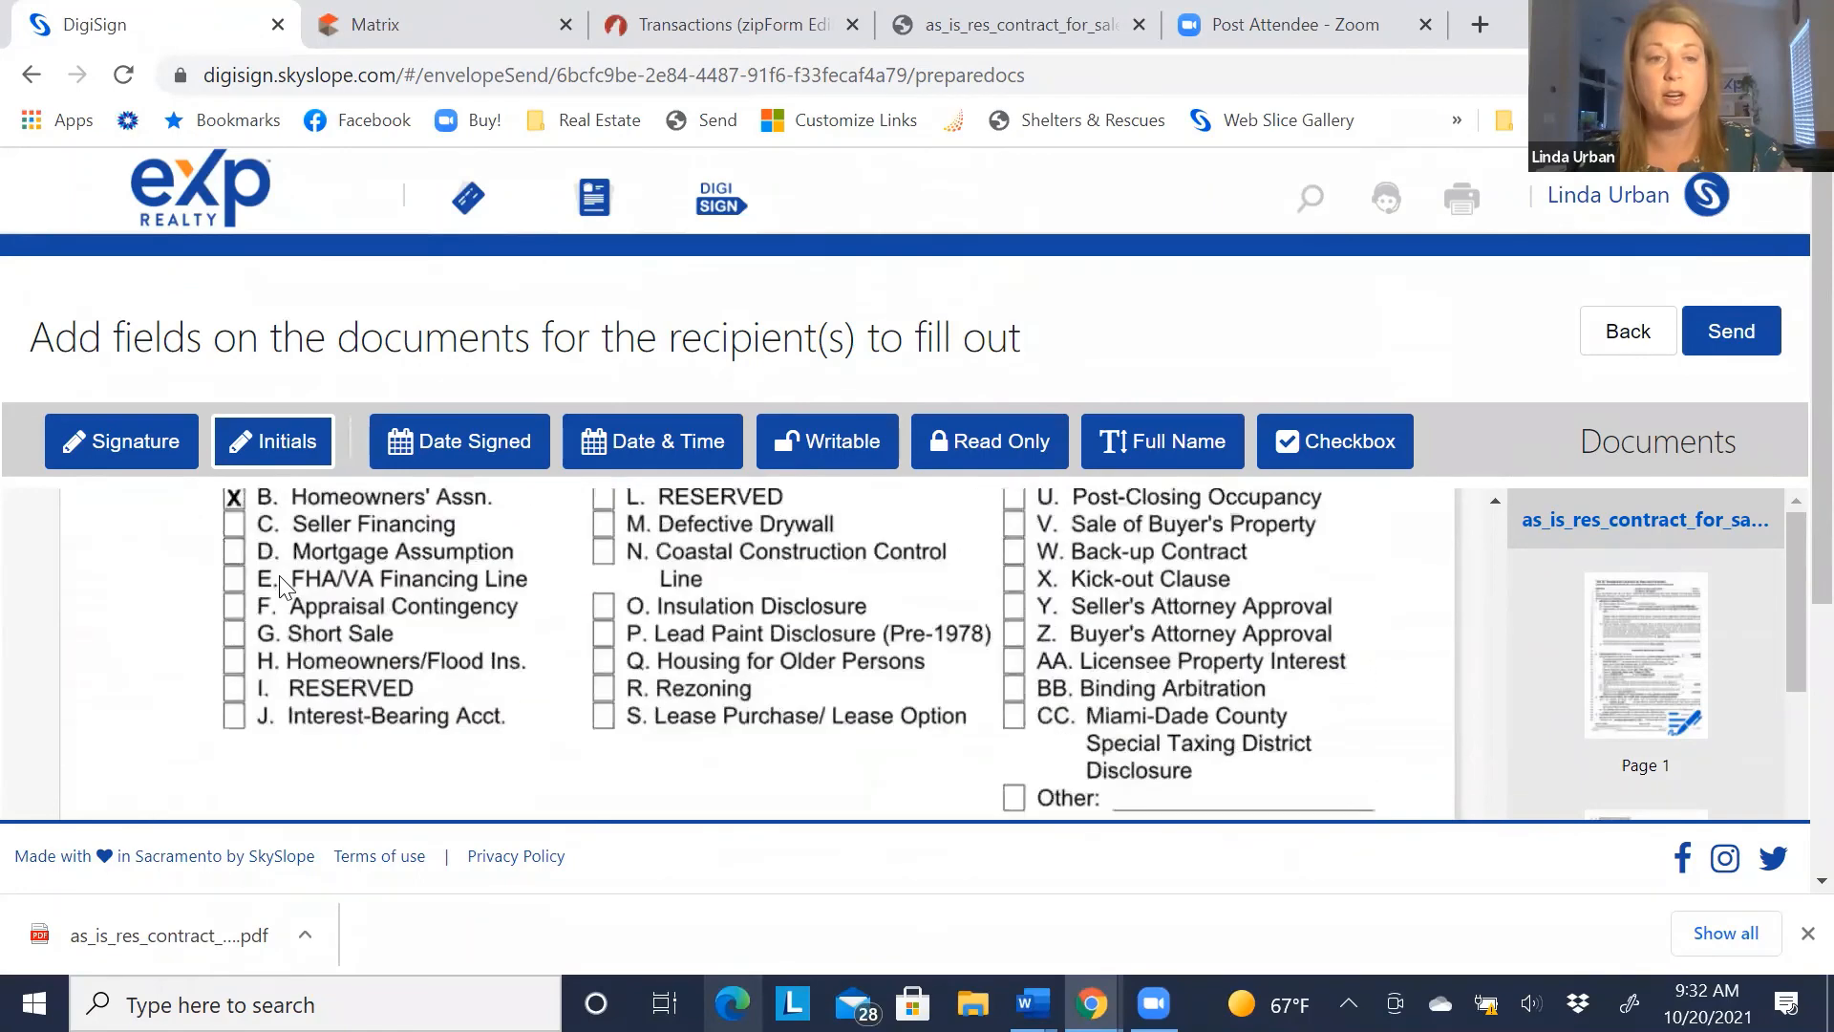
scroll(284, 584, down, 1)
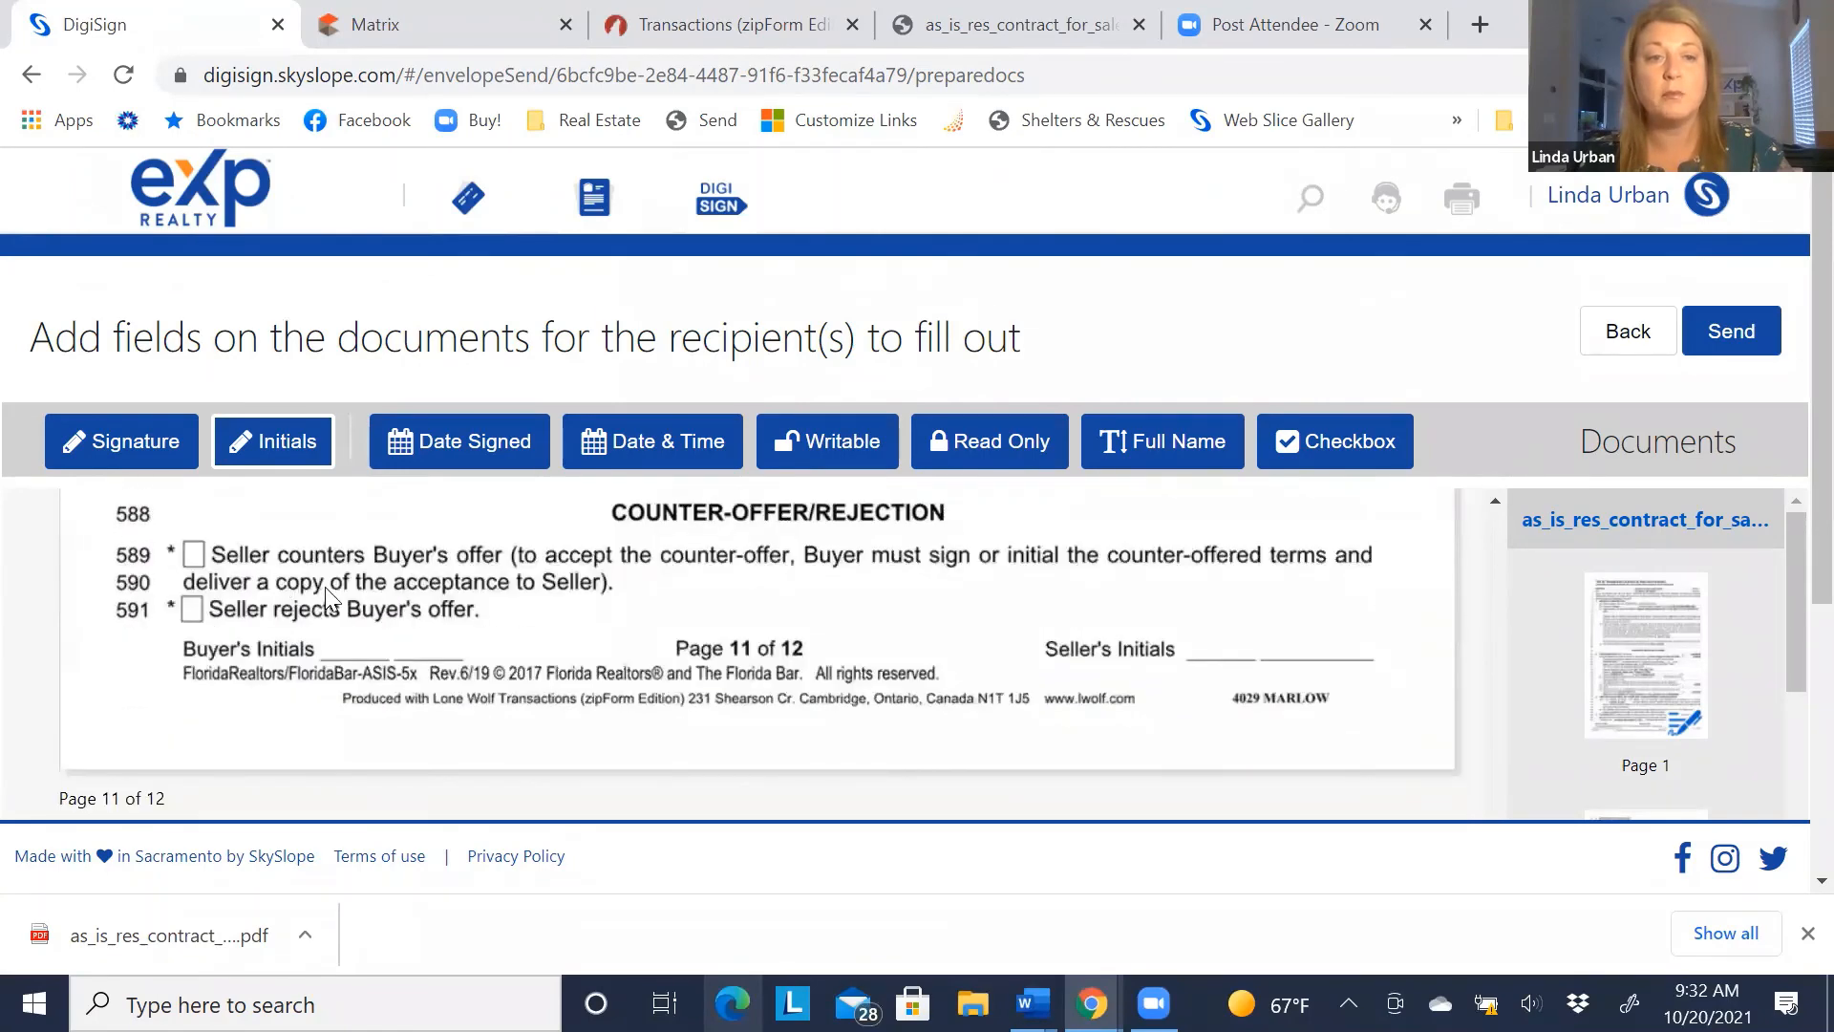
Add two initials fields on page 11, assigning the second to the second buyer
click(319, 619)
click(415, 623)
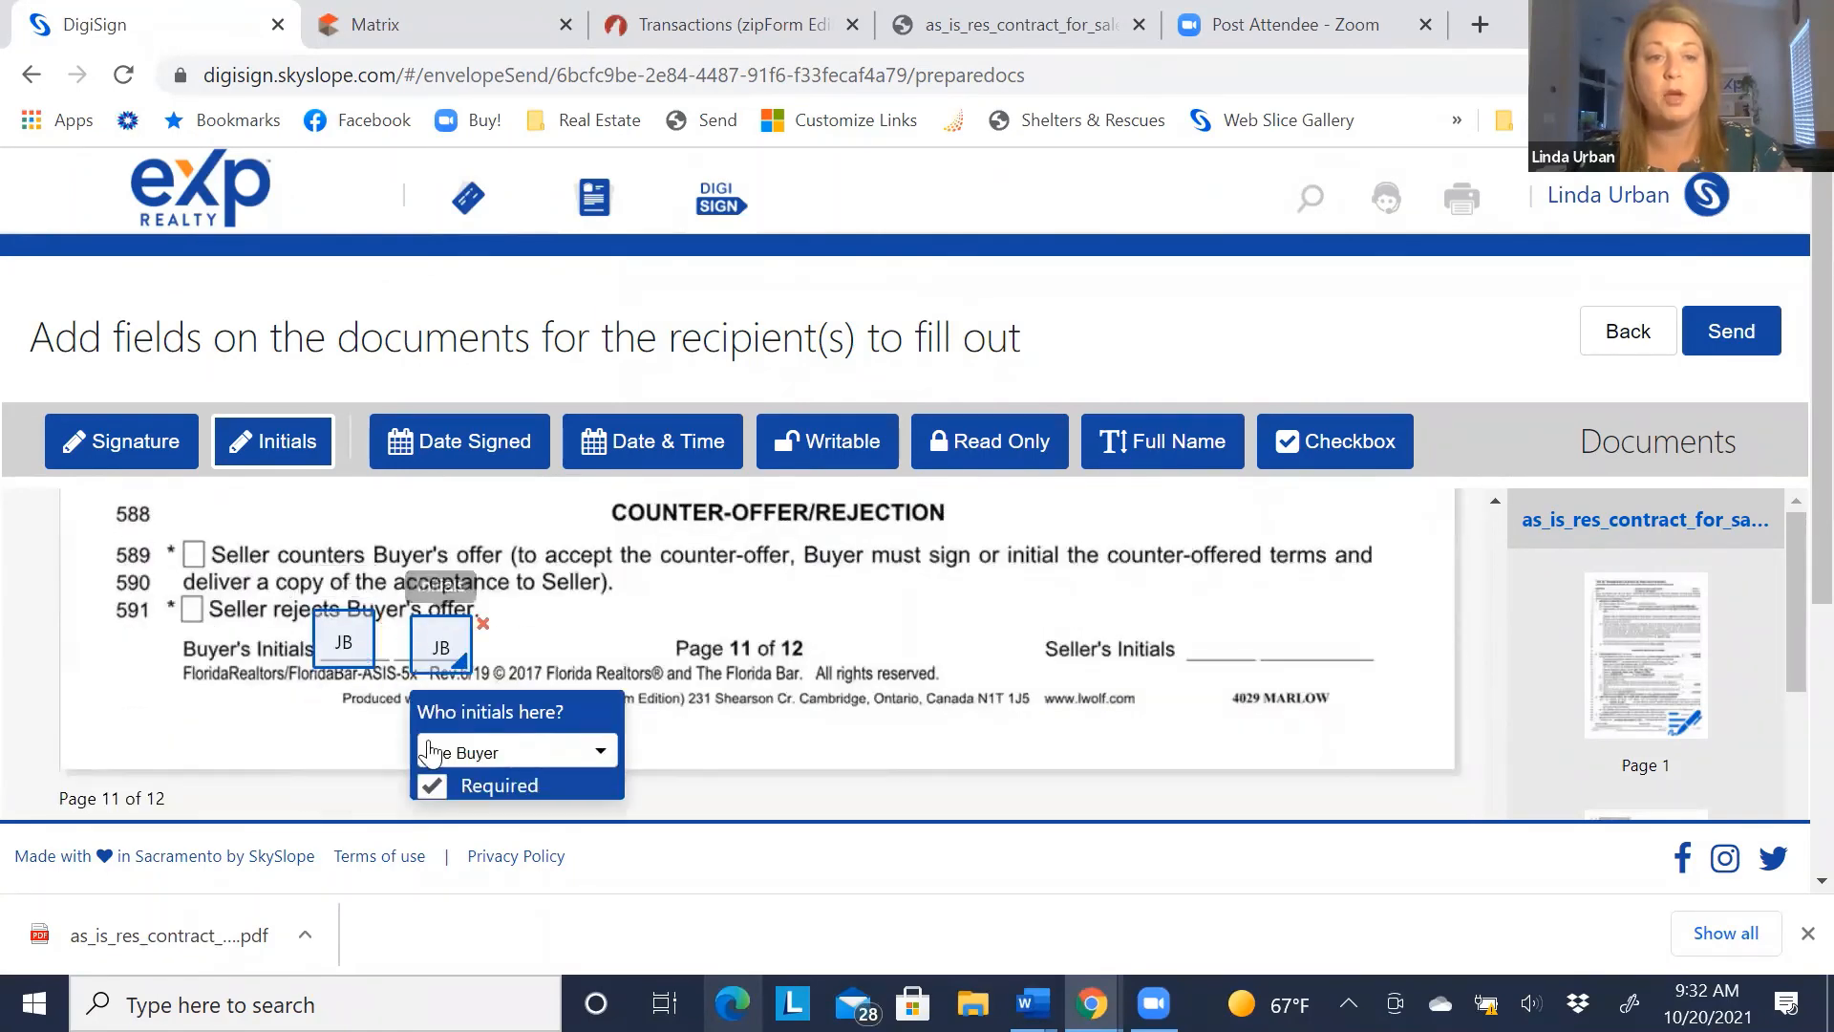
click(425, 754)
scroll(458, 812, down, 1)
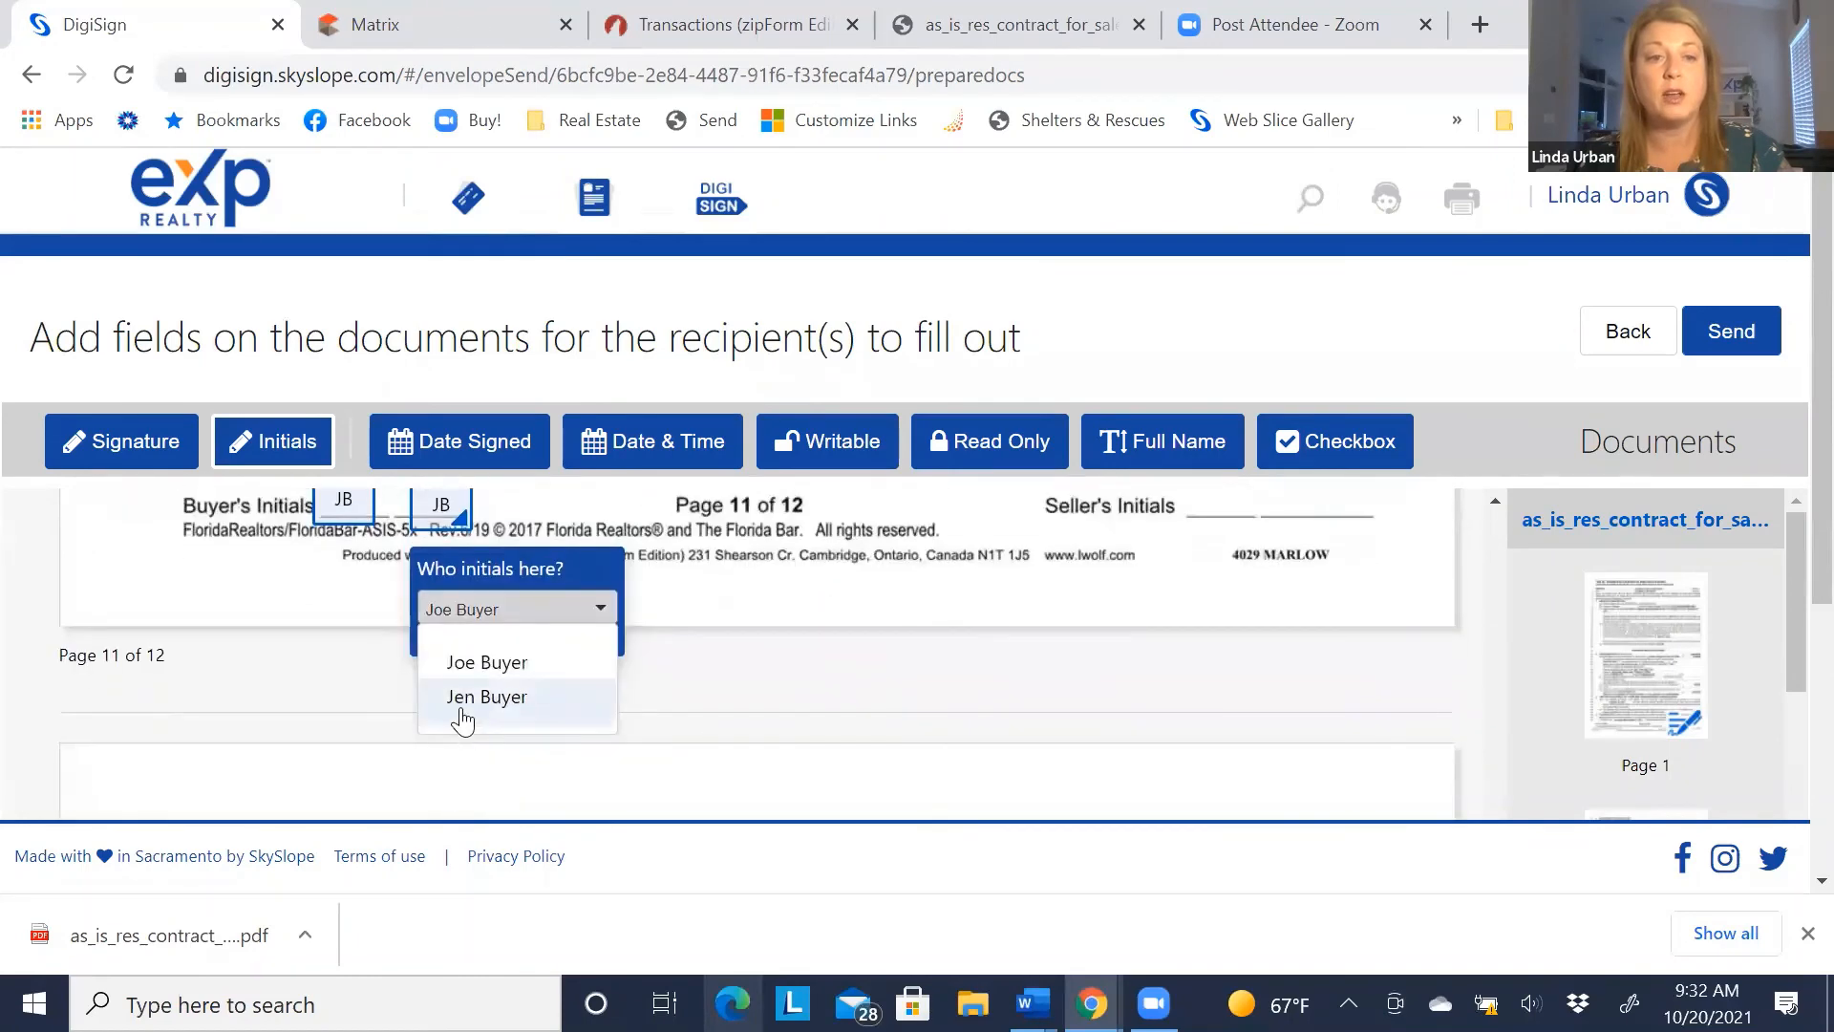
click(468, 702)
scroll(254, 697, down, 10)
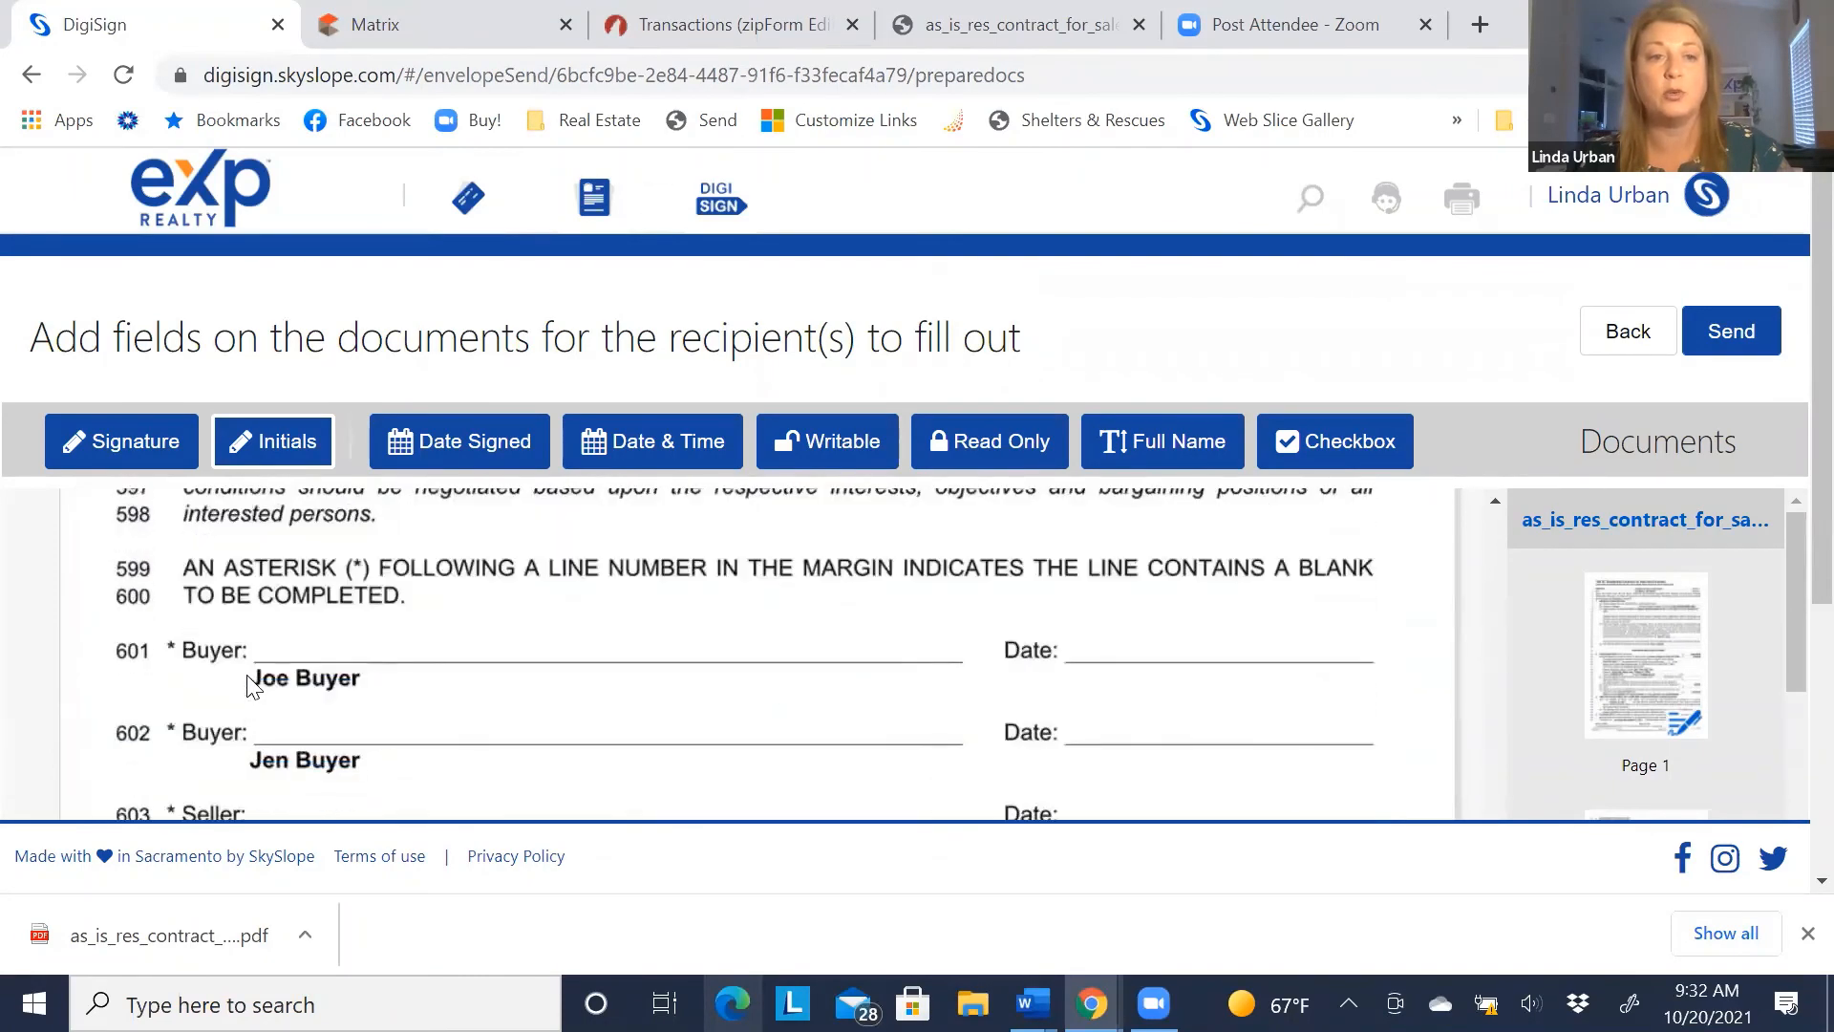
Place signature fields on Buyer lines 601 and 602, assigning line 601 to the first buyer
click(134, 458)
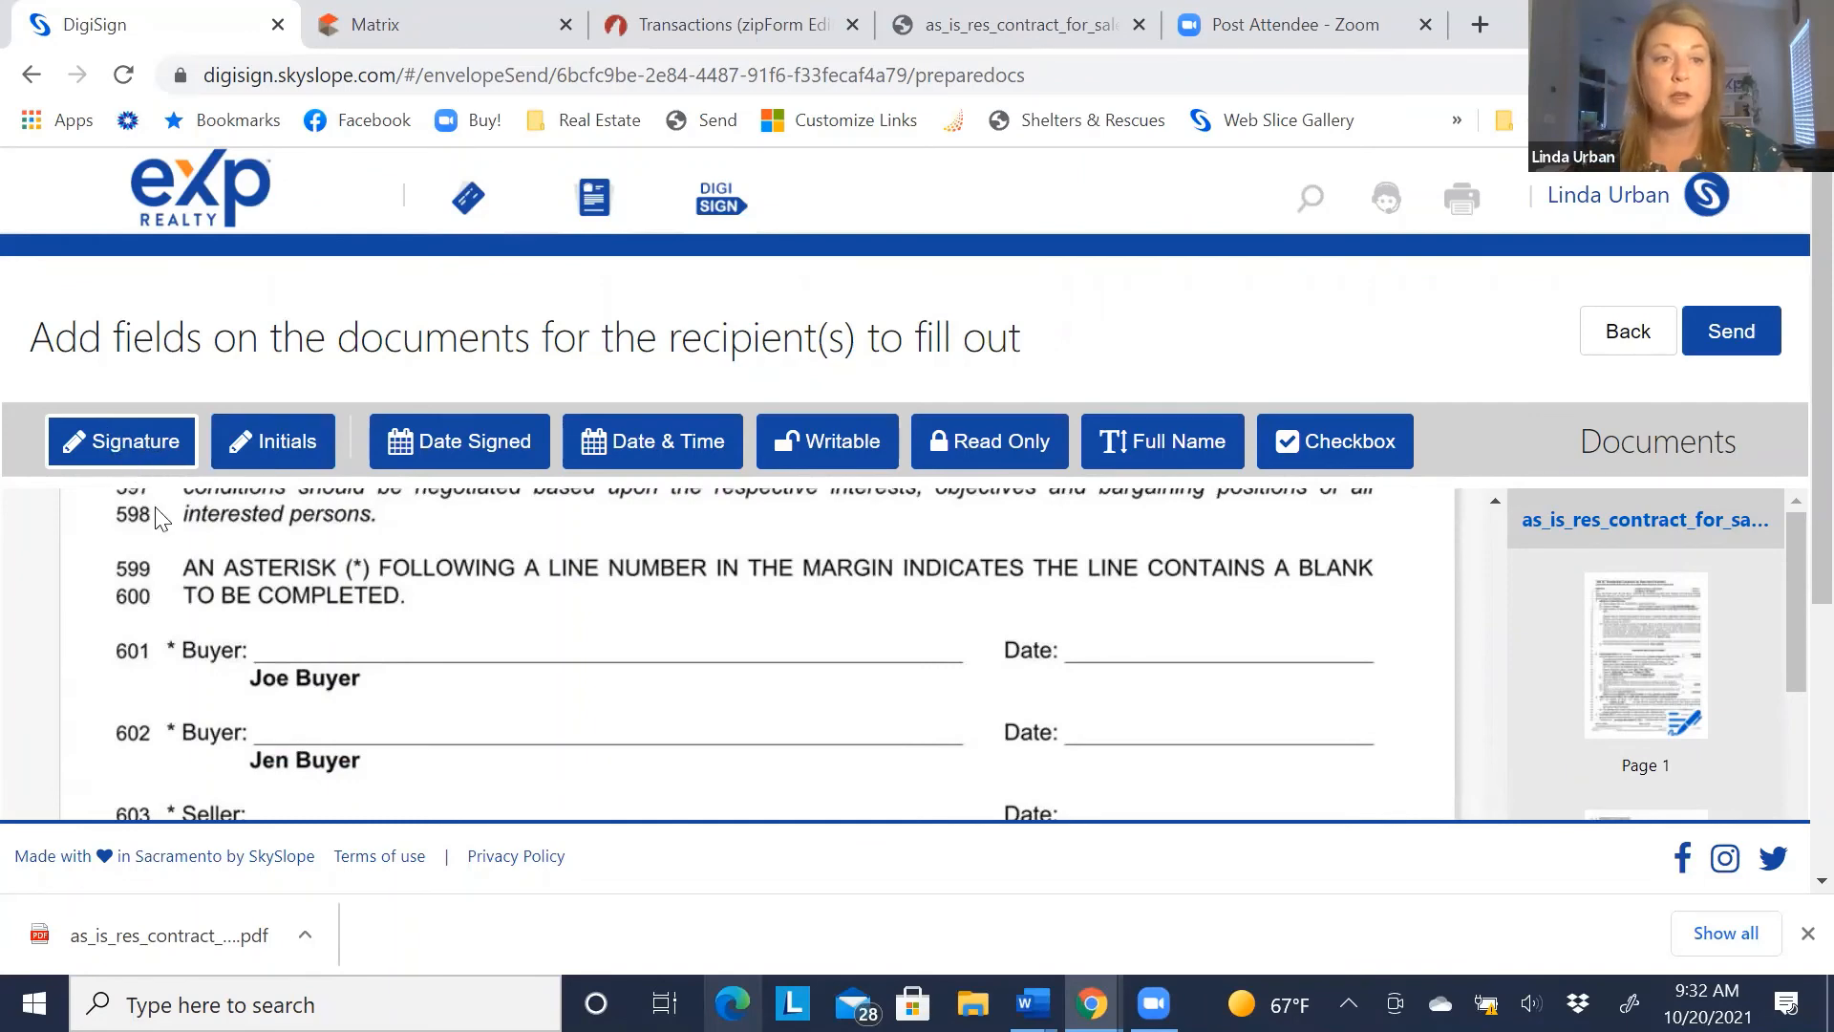
click(283, 616)
drag(299, 627, 314, 707)
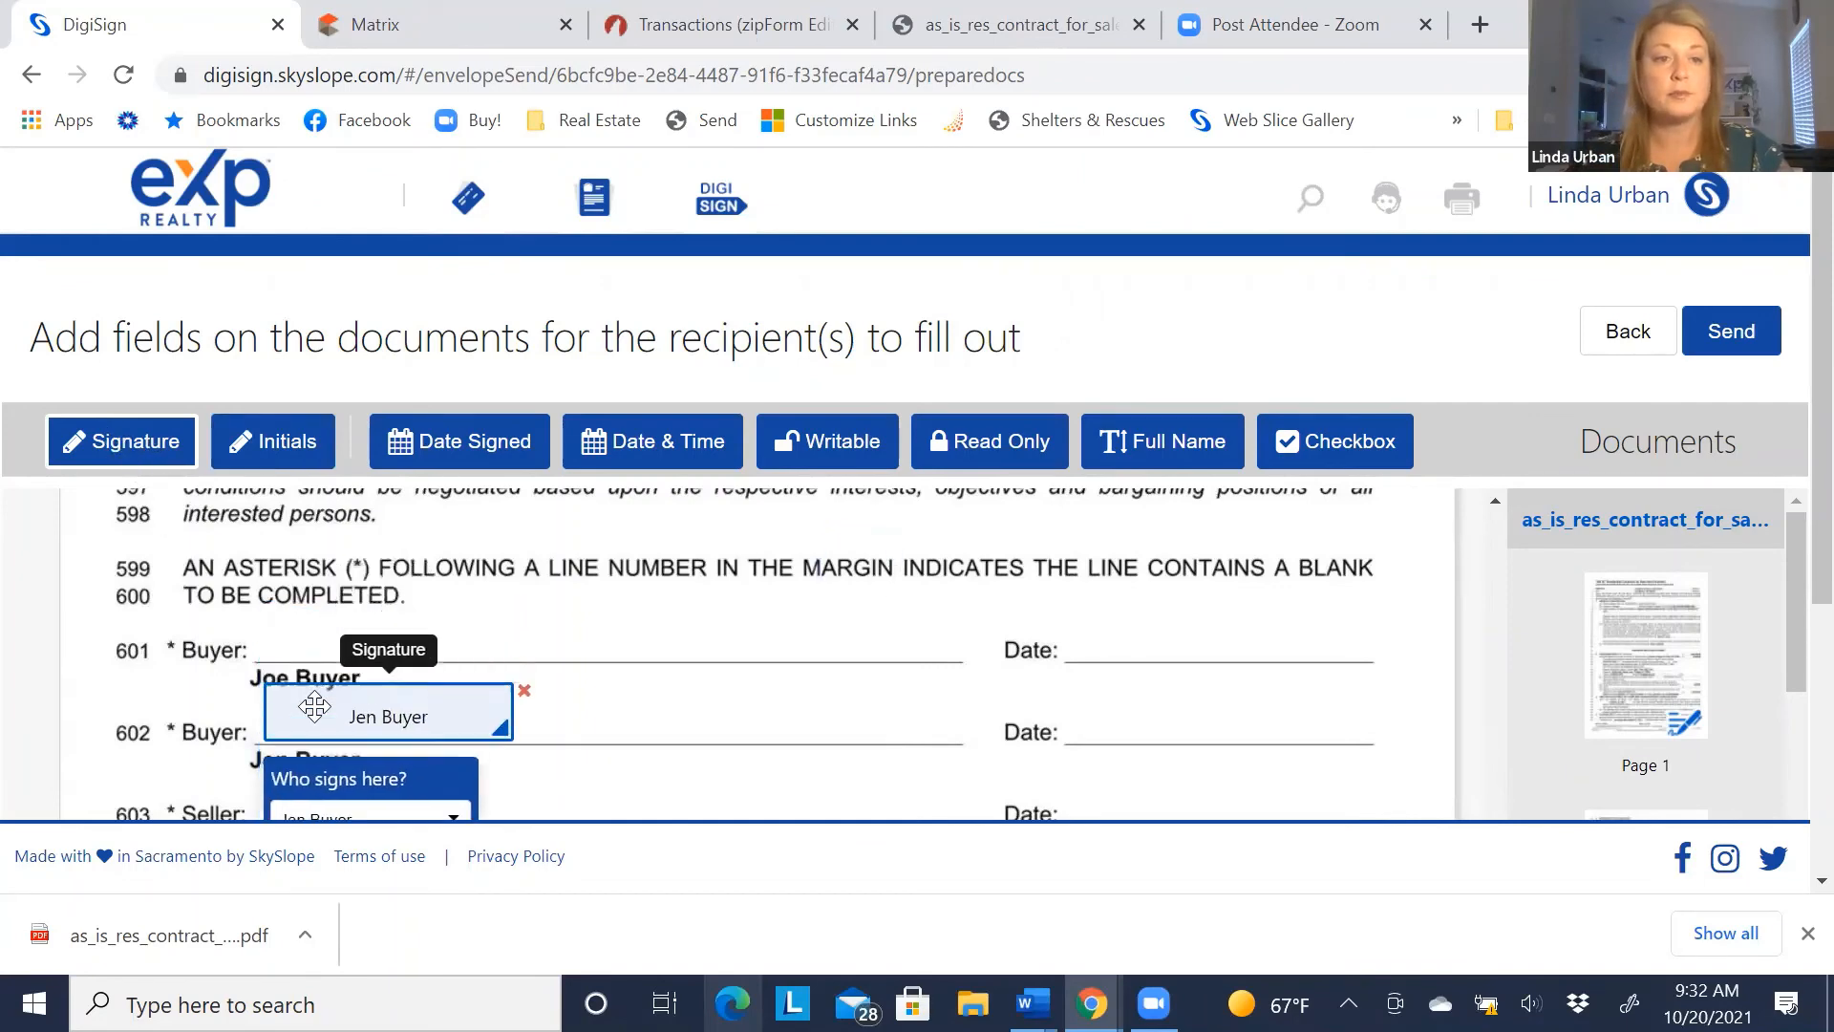
click(277, 604)
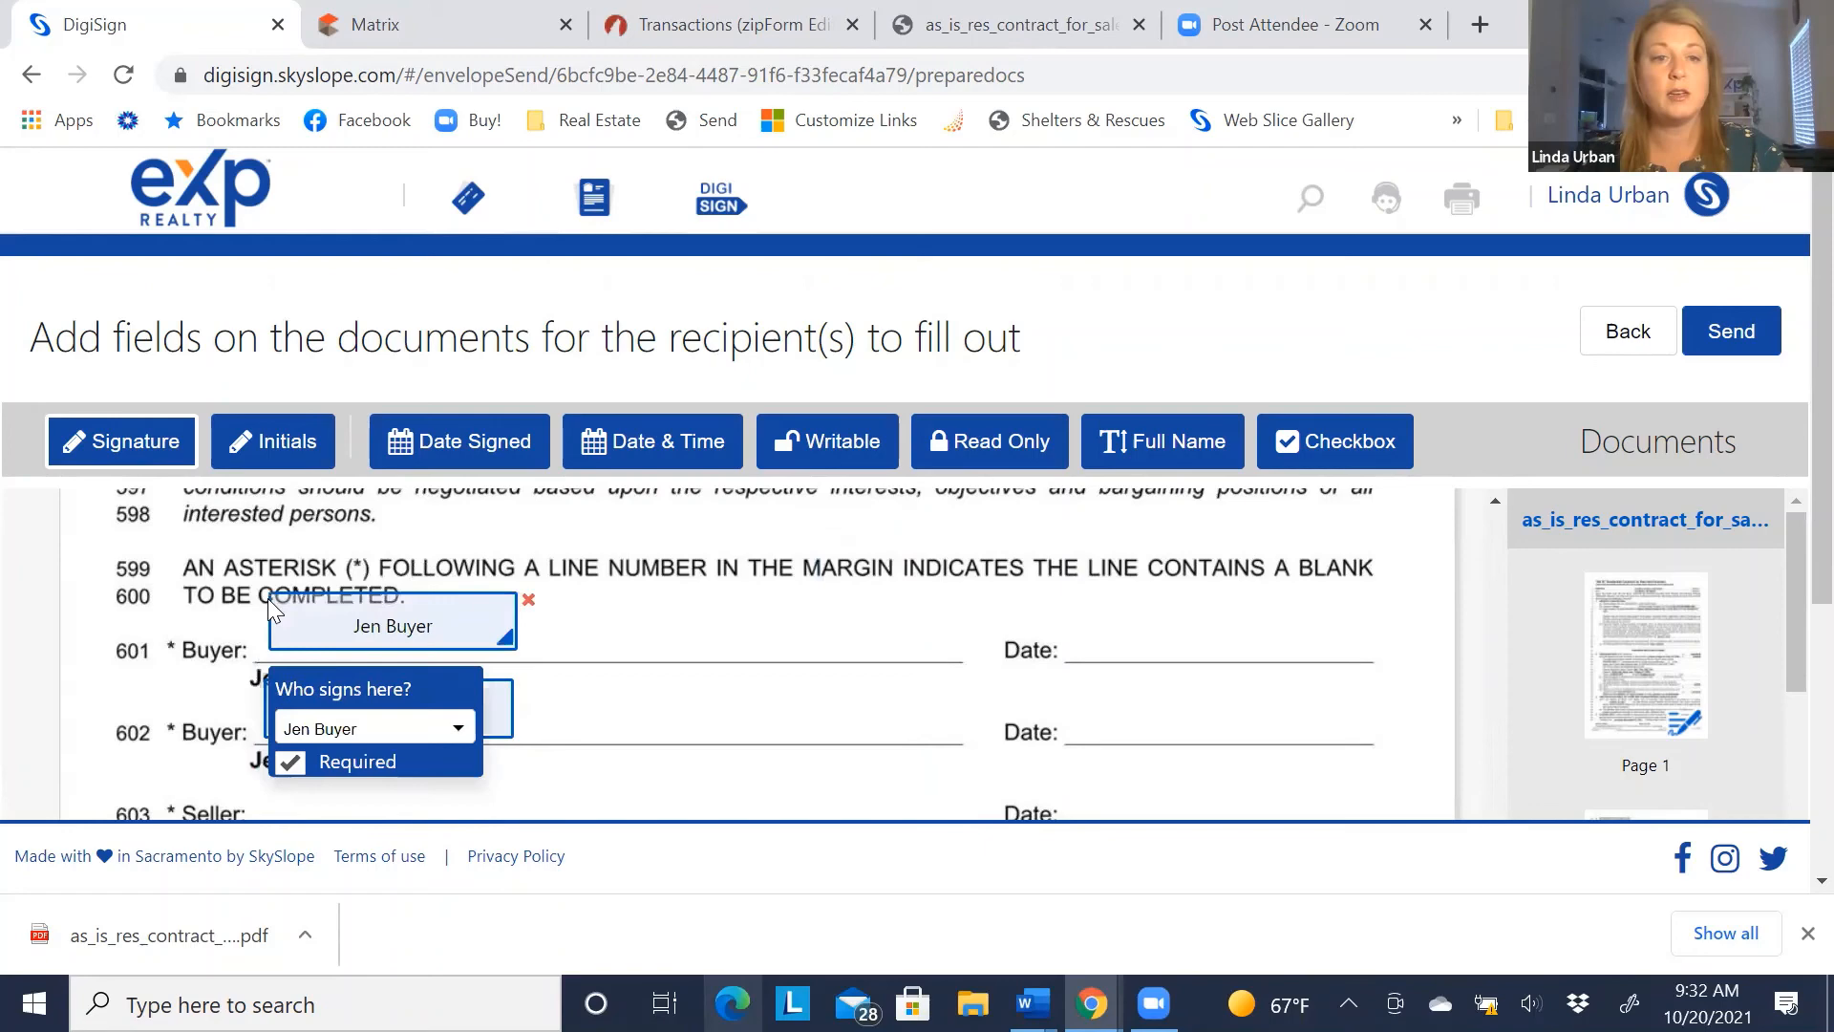
click(332, 735)
click(329, 810)
Add Date Signed fields on the 601 and 602 Date blanks, assigning line 602 to the second buyer
click(465, 463)
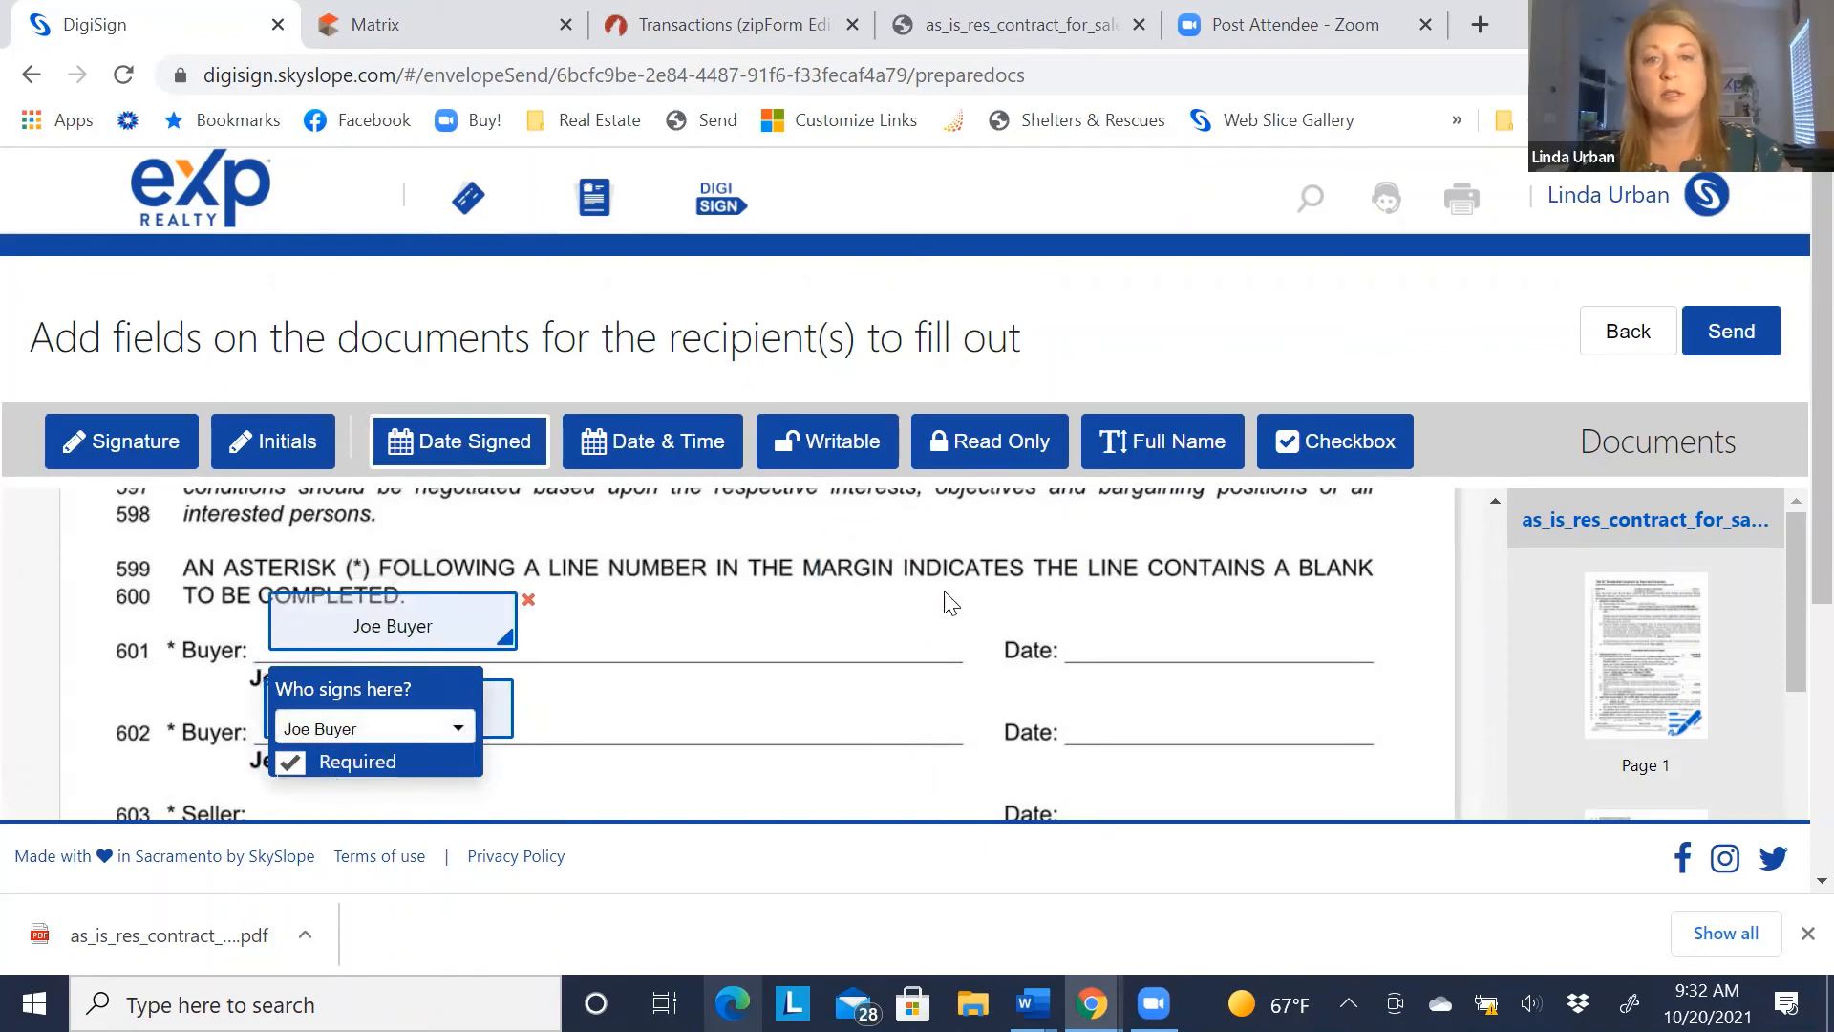
click(1087, 604)
click(1081, 692)
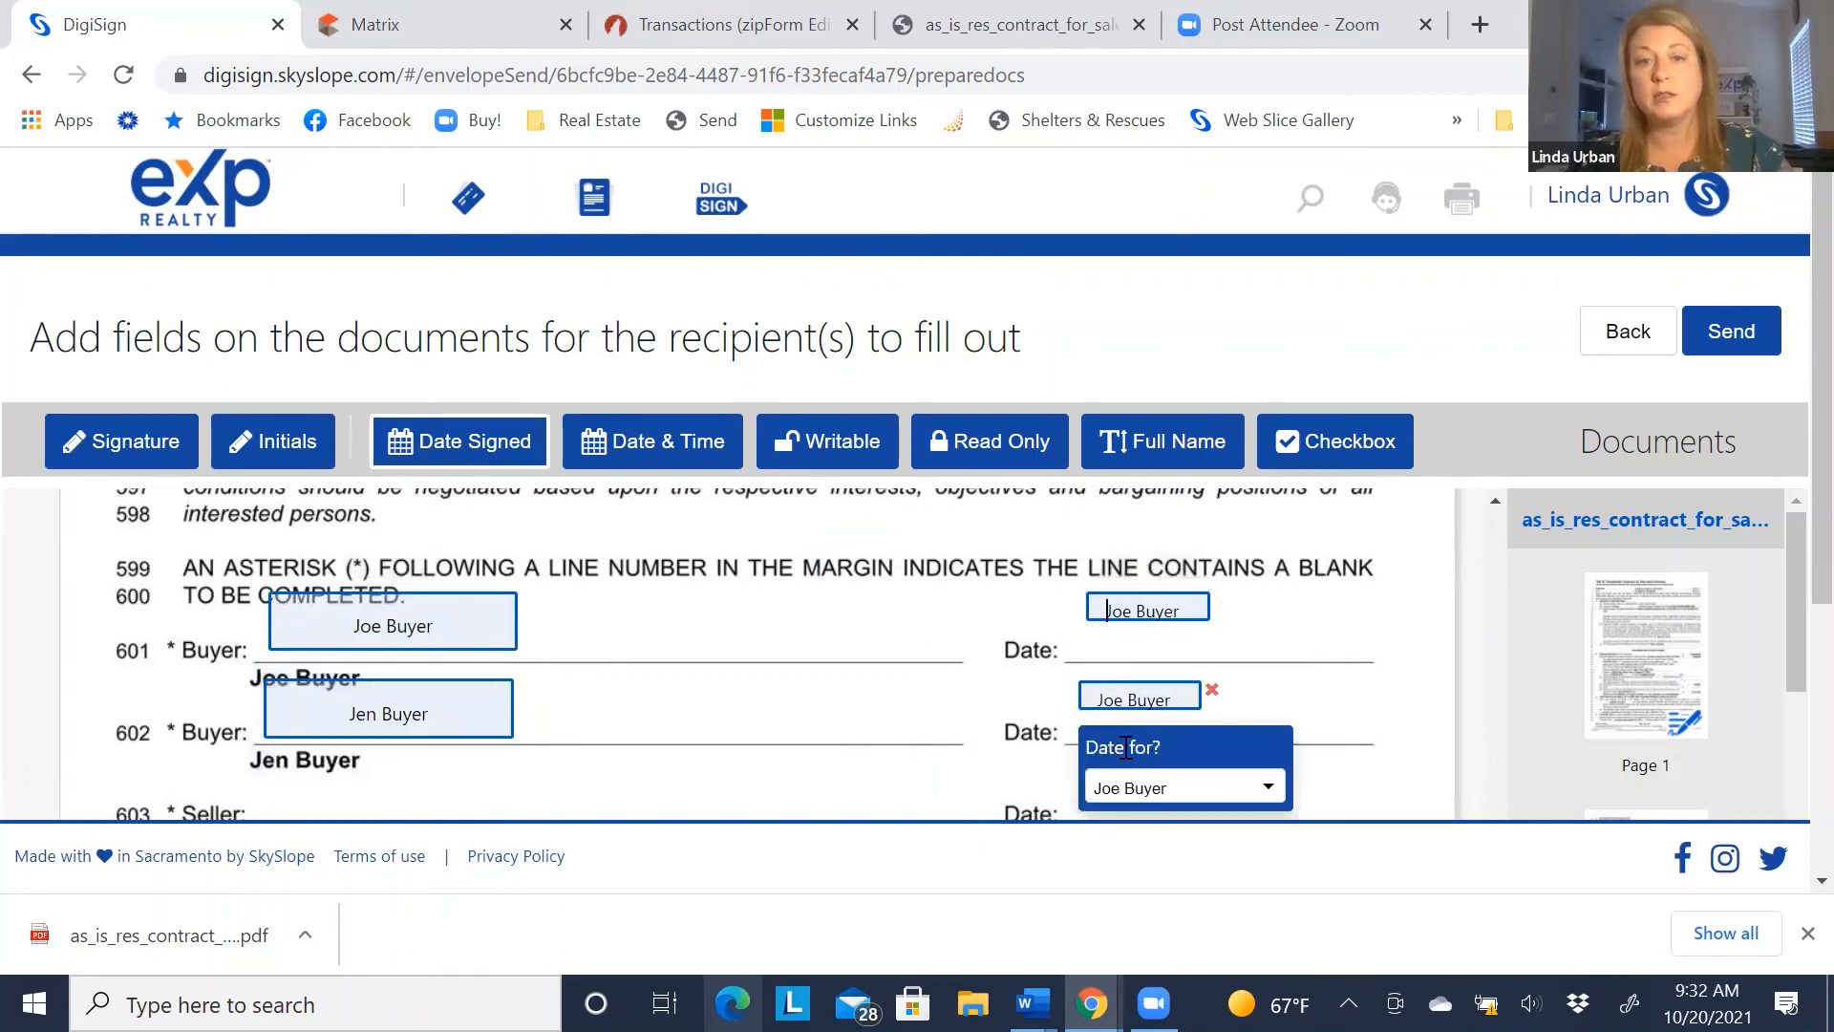
click(1127, 785)
click(1123, 734)
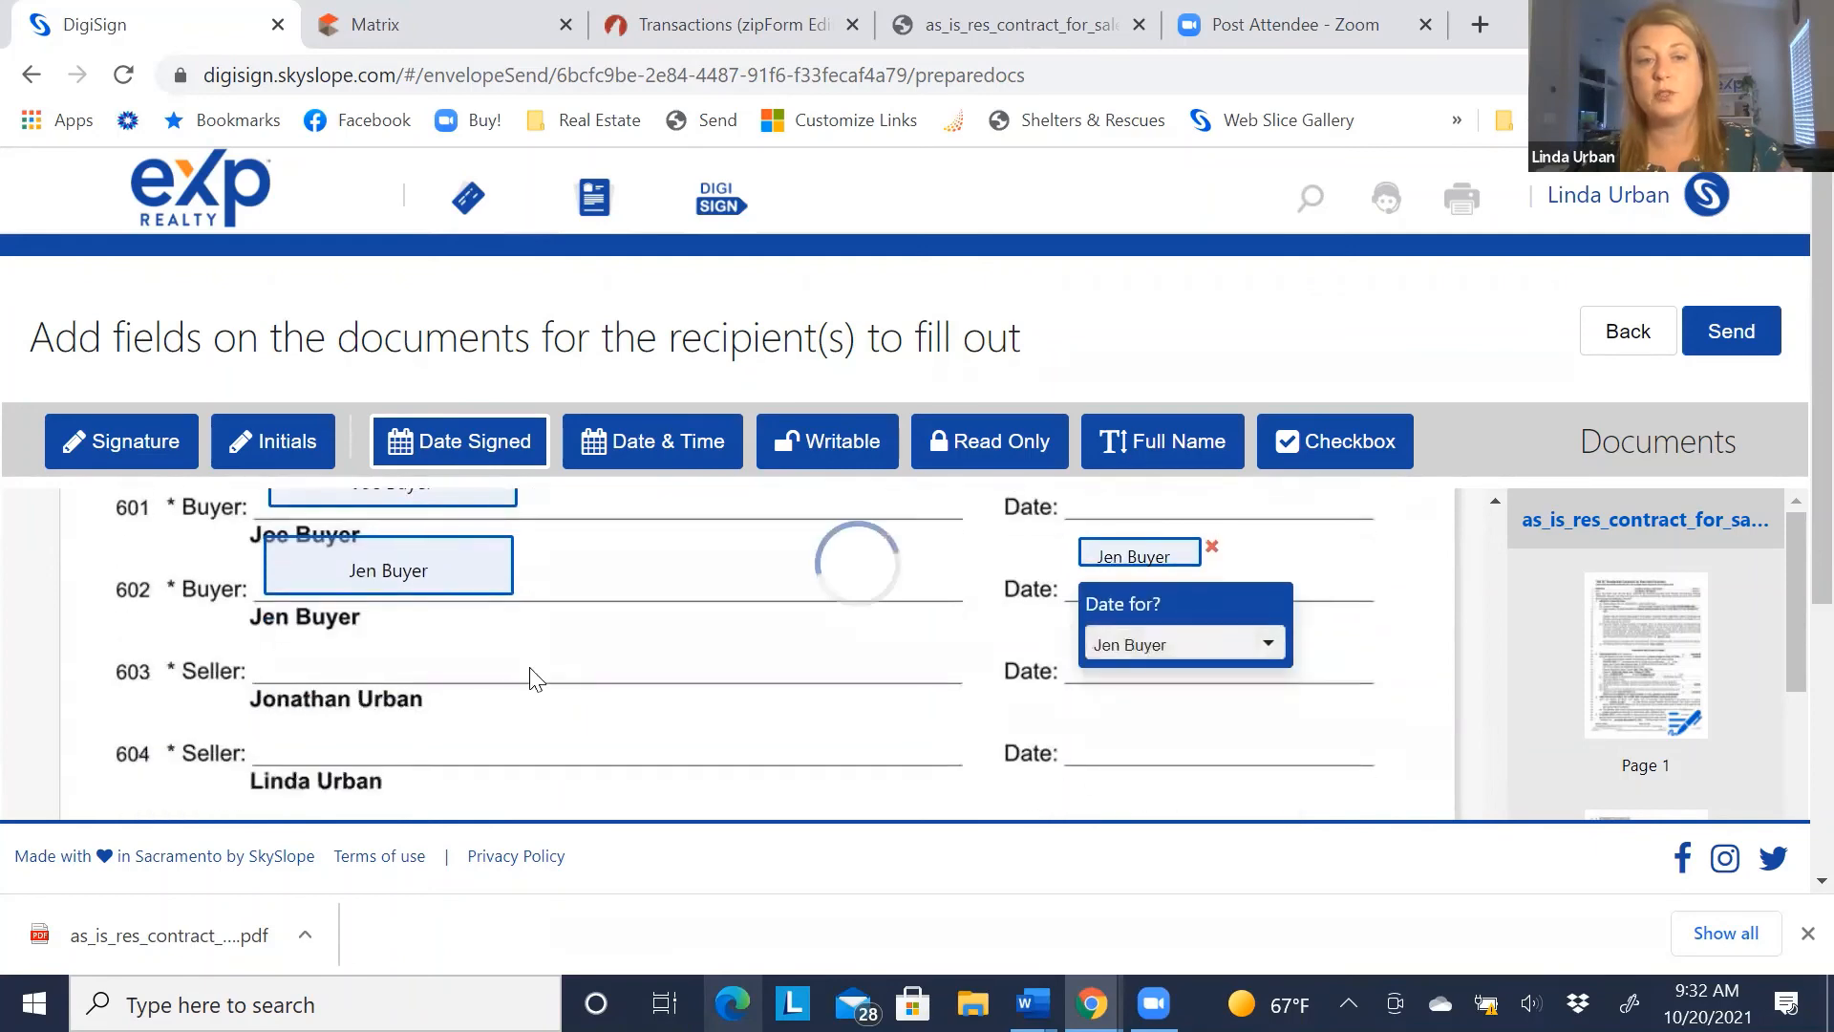
scroll(532, 676, down, 3)
scroll(187, 578, down, 3)
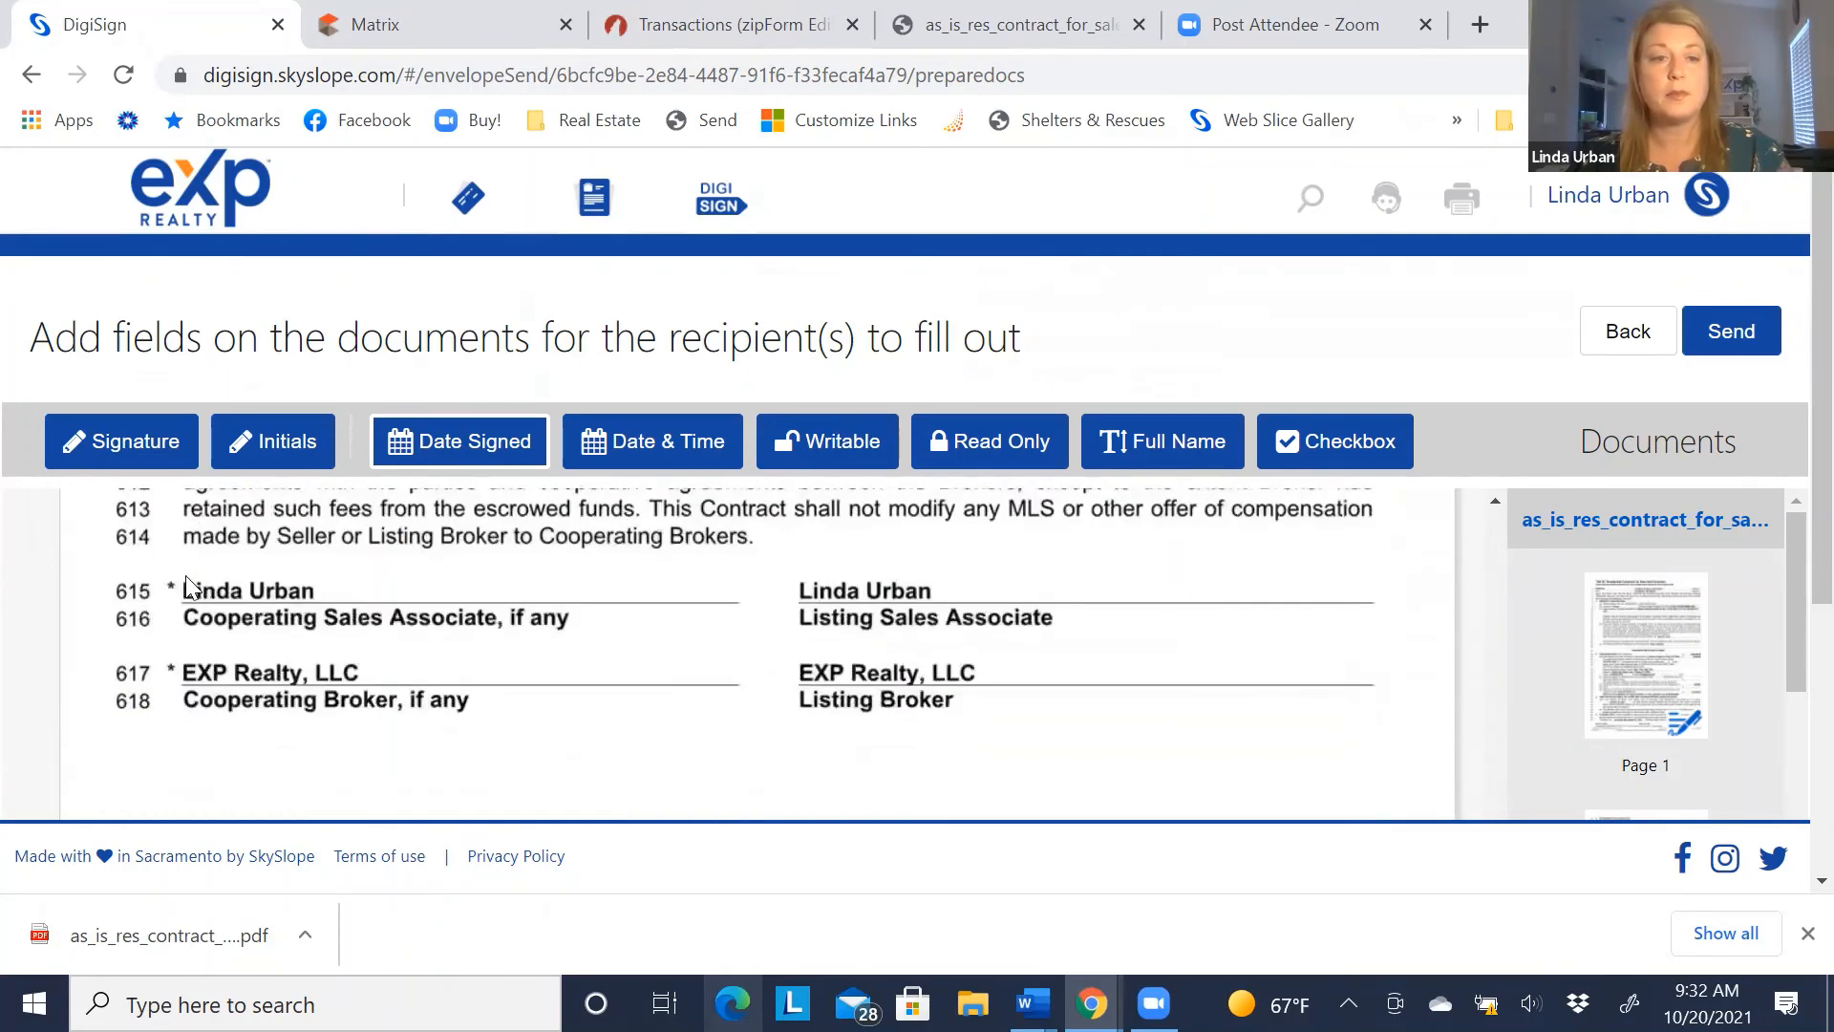
scroll(192, 565, down, 2)
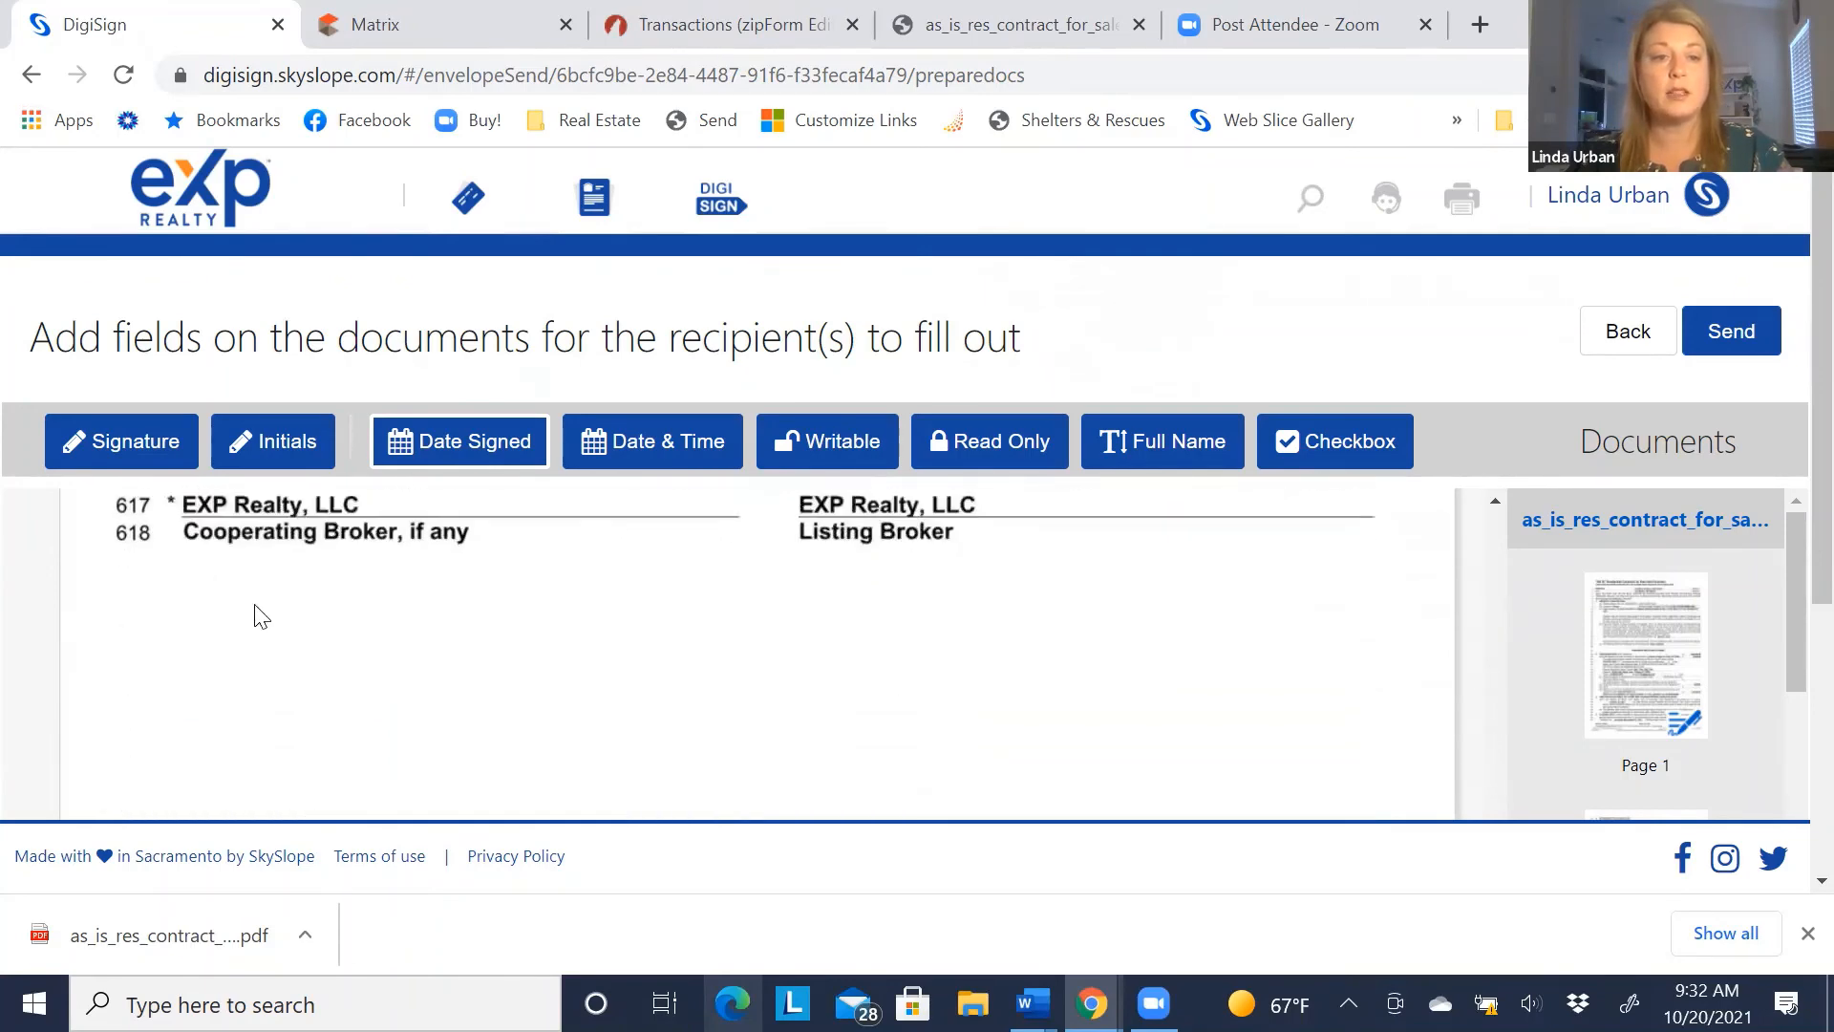
scroll(325, 626, down, 3)
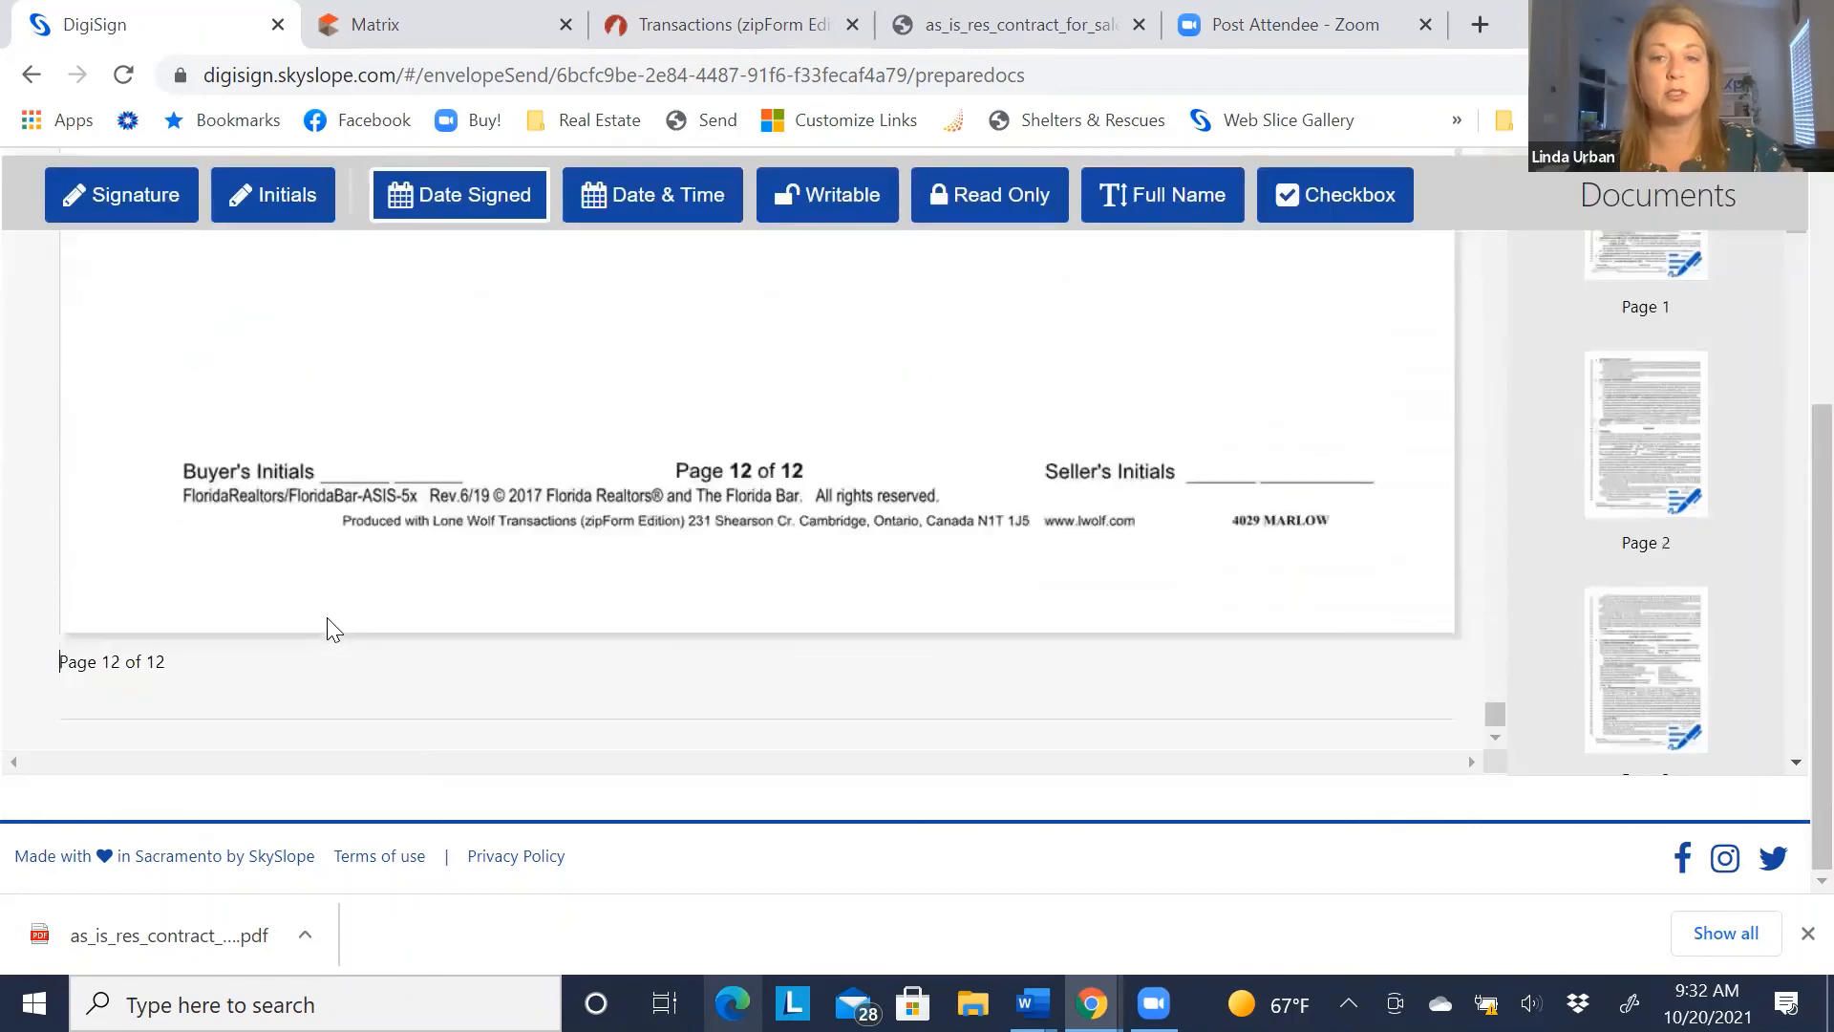
Drop two initials fields on page 12's Buyer's Initials blank, one assigned to each buyer
click(267, 194)
click(309, 420)
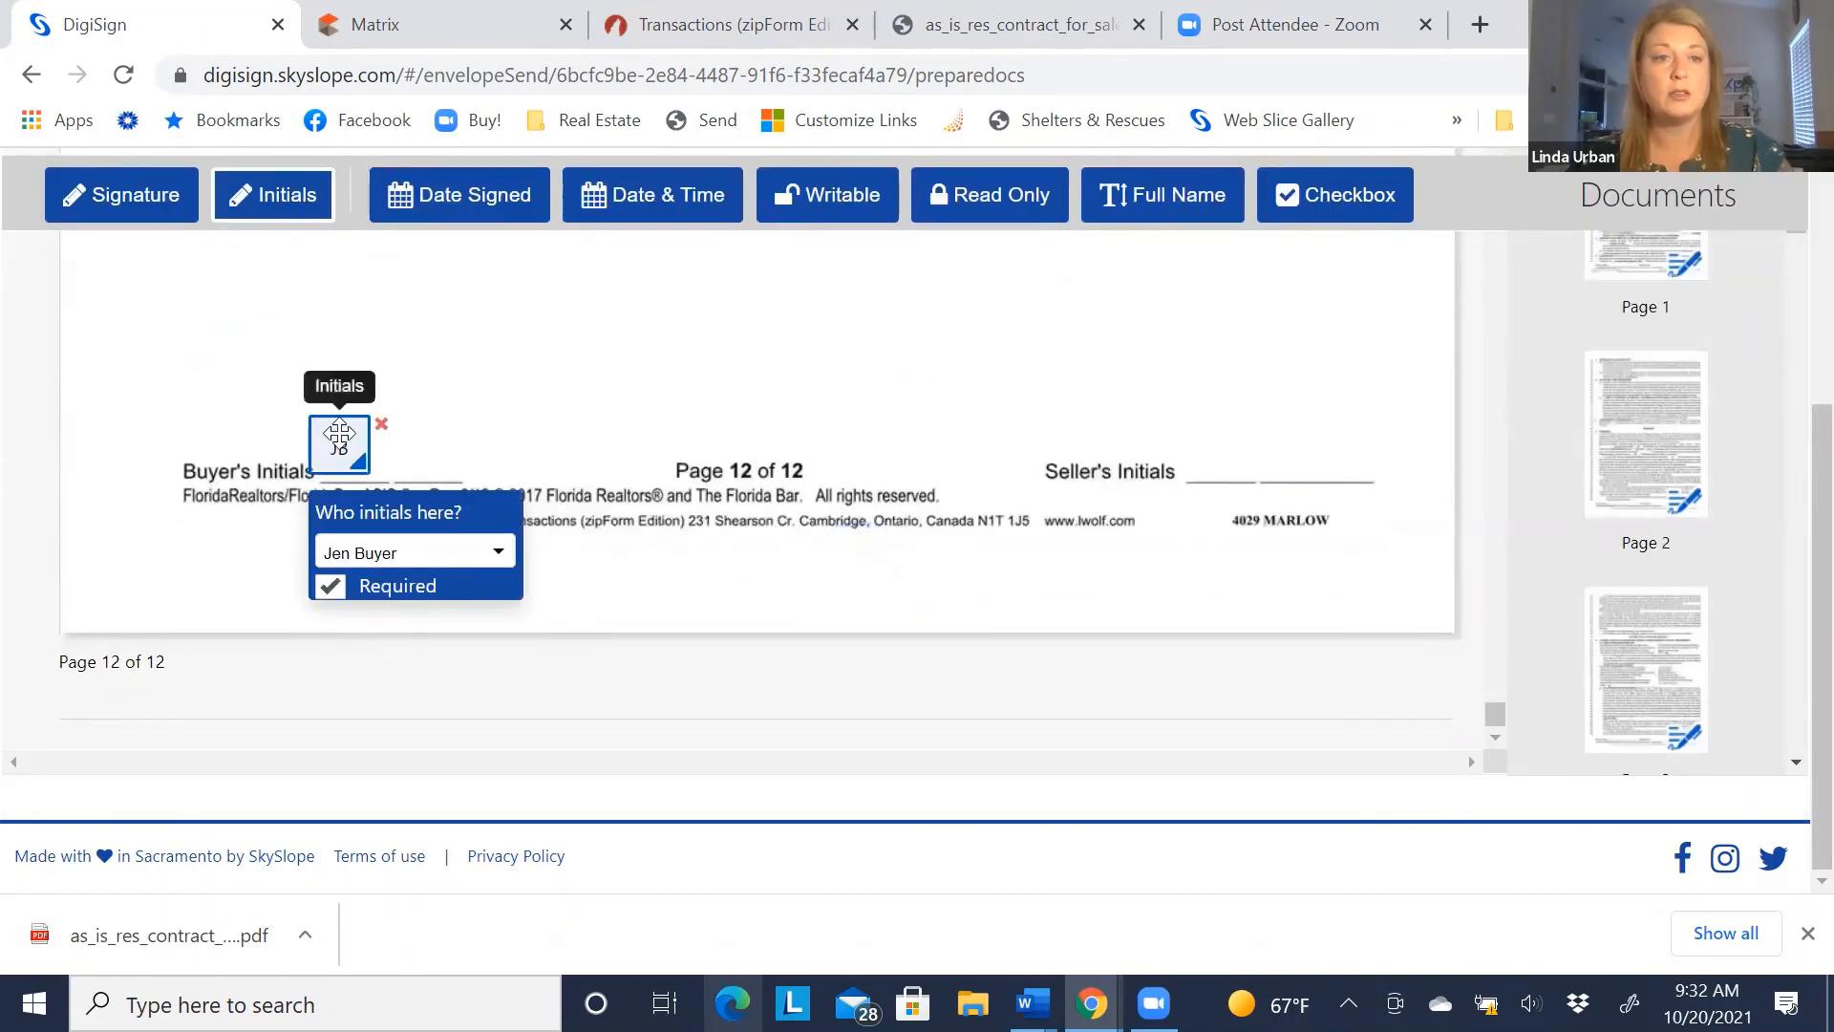
drag(337, 441, 441, 437)
click(337, 432)
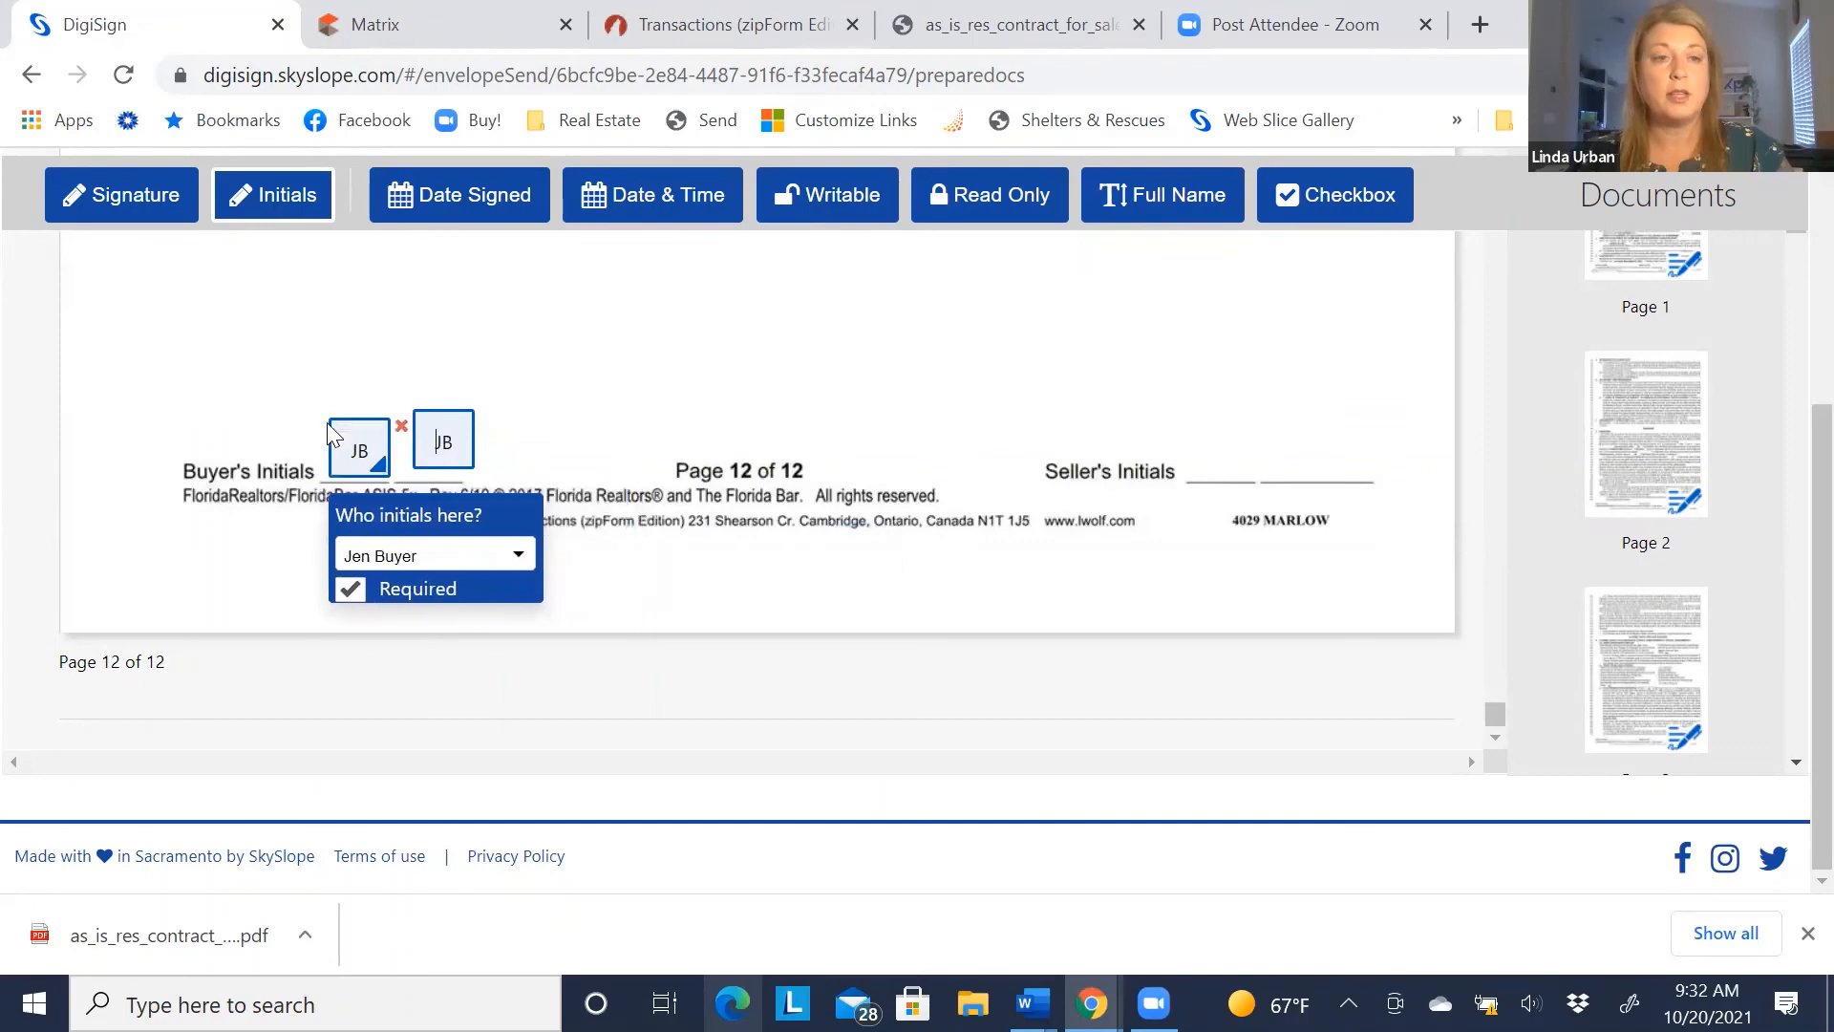
click(373, 556)
click(401, 609)
scroll(704, 643, up, 9)
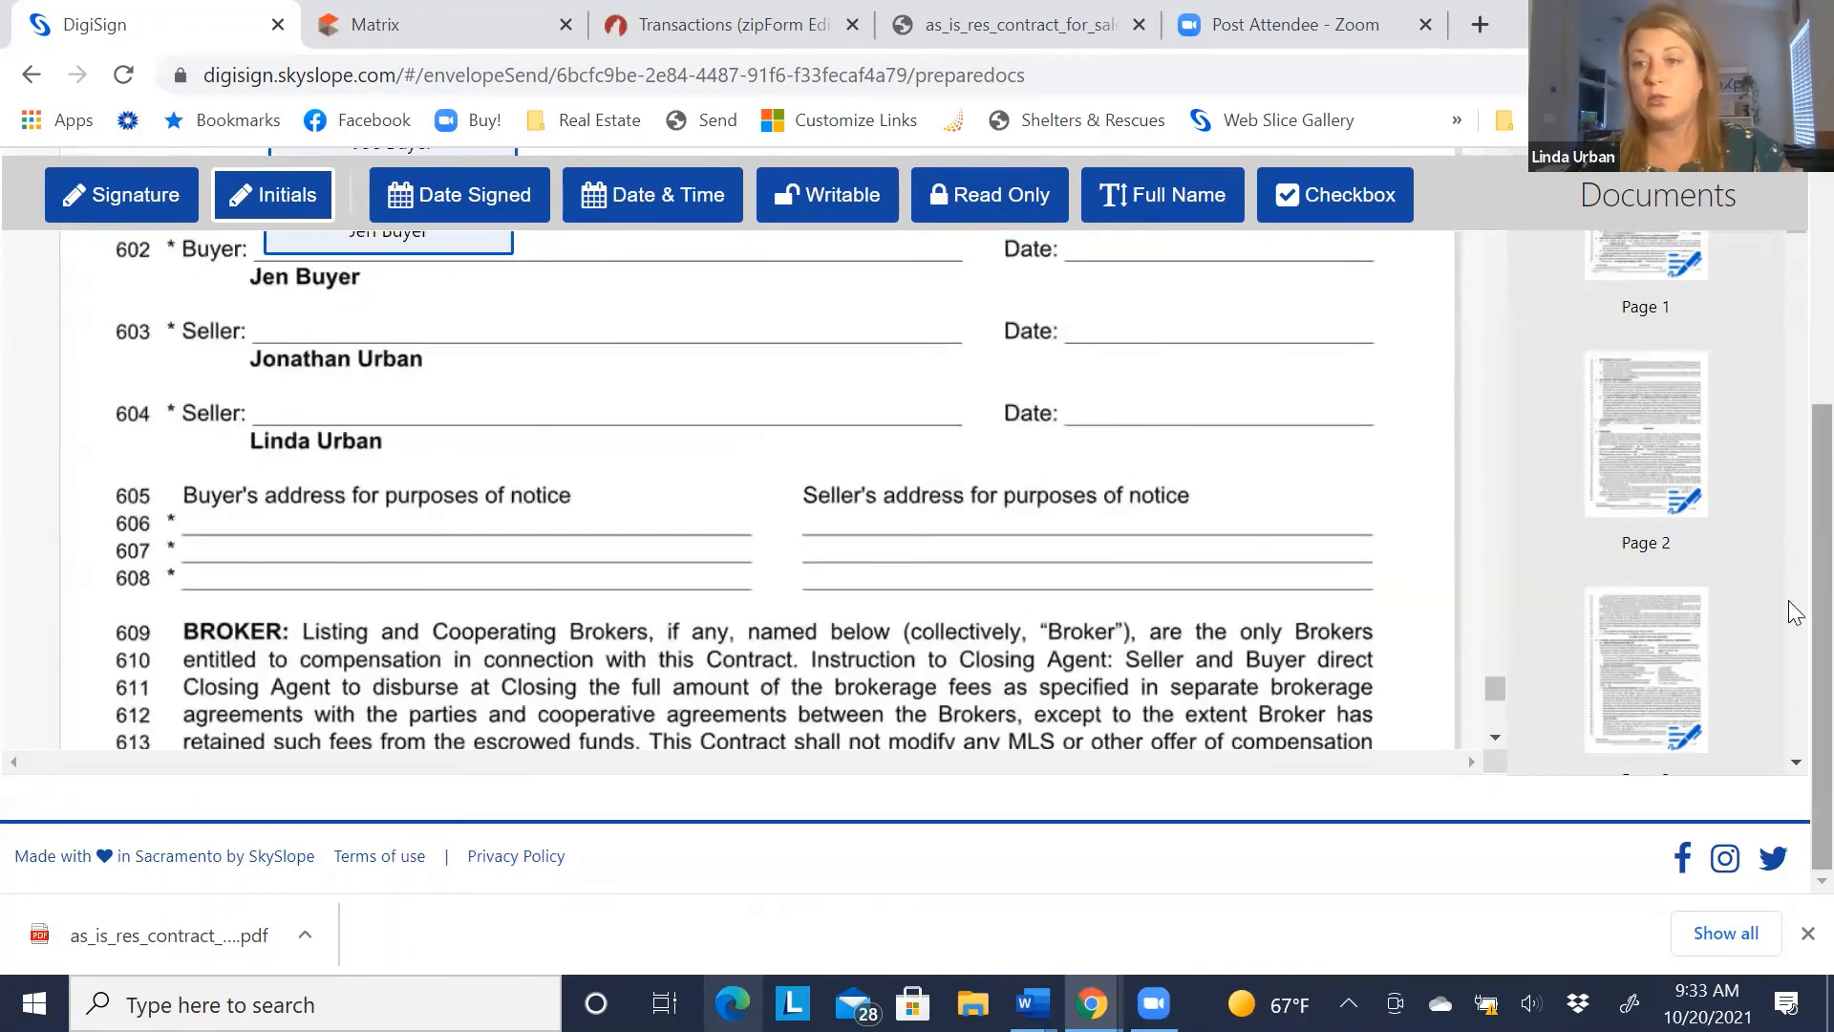
scroll(1788, 600, up, 5)
Send the contract with subject 'Offer for Signature' and message 'Please review and sign'
click(1729, 336)
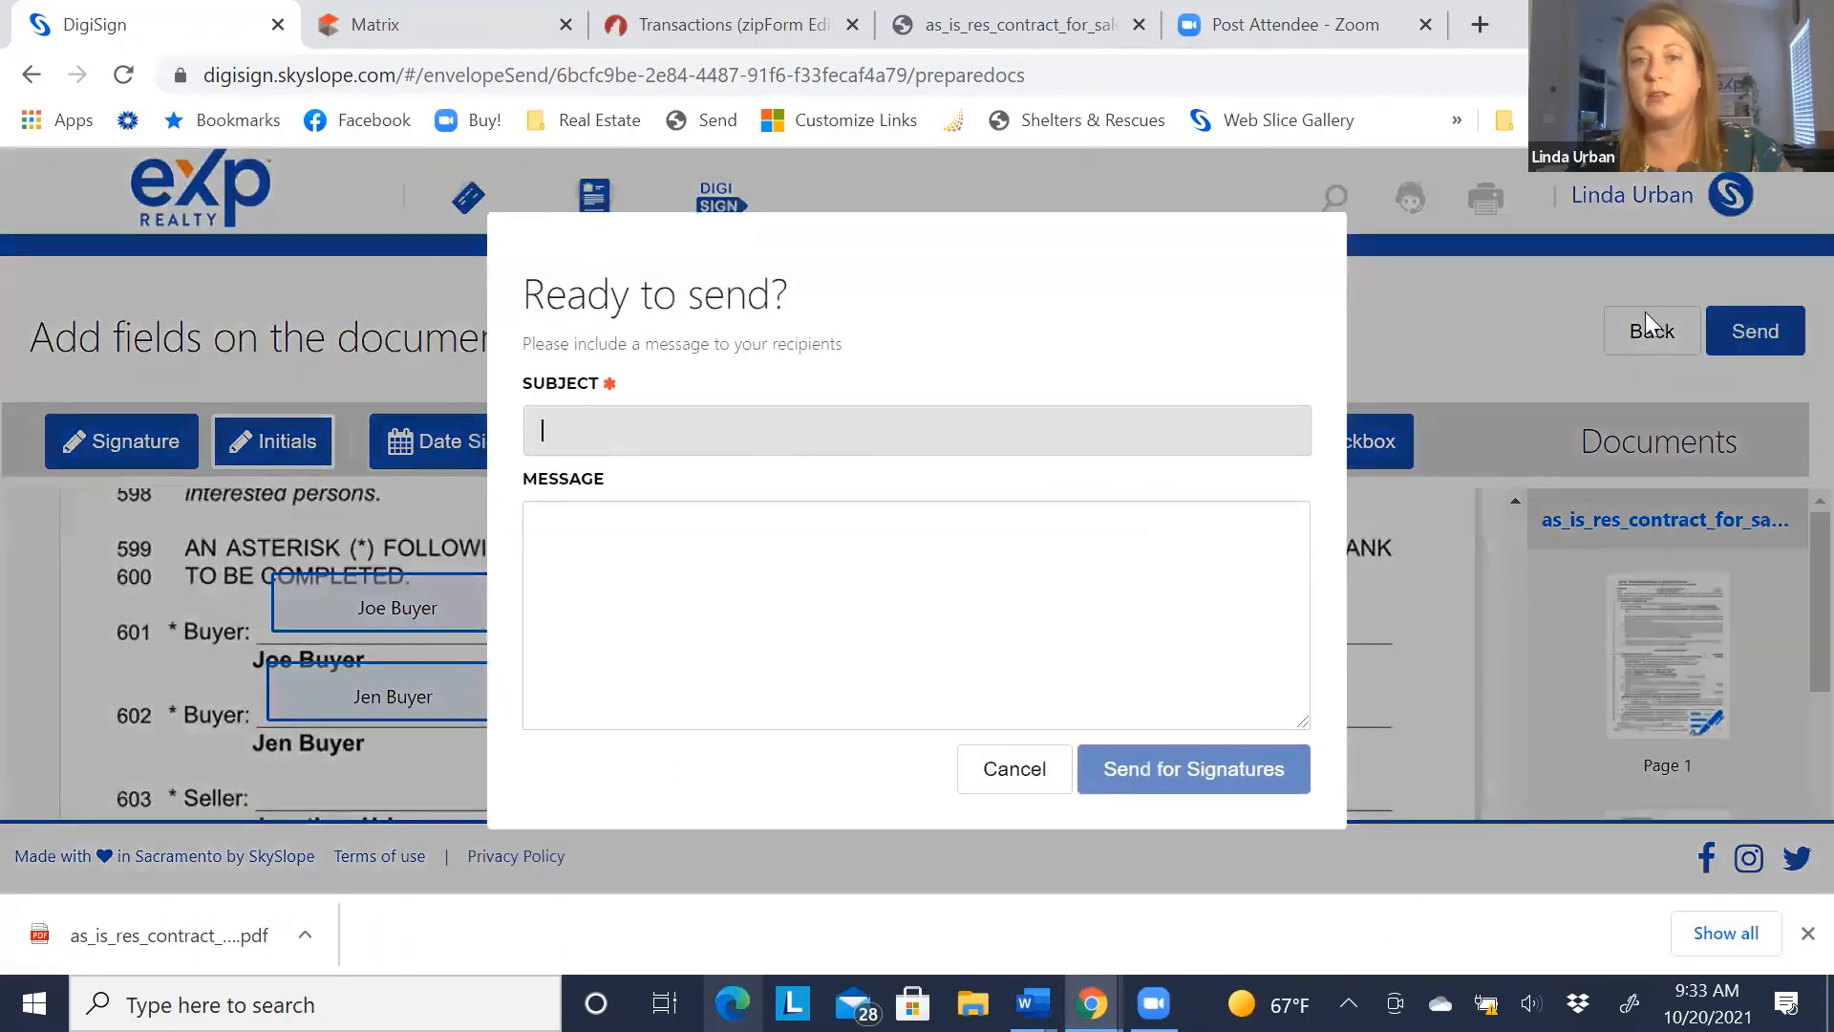
text(Offer)
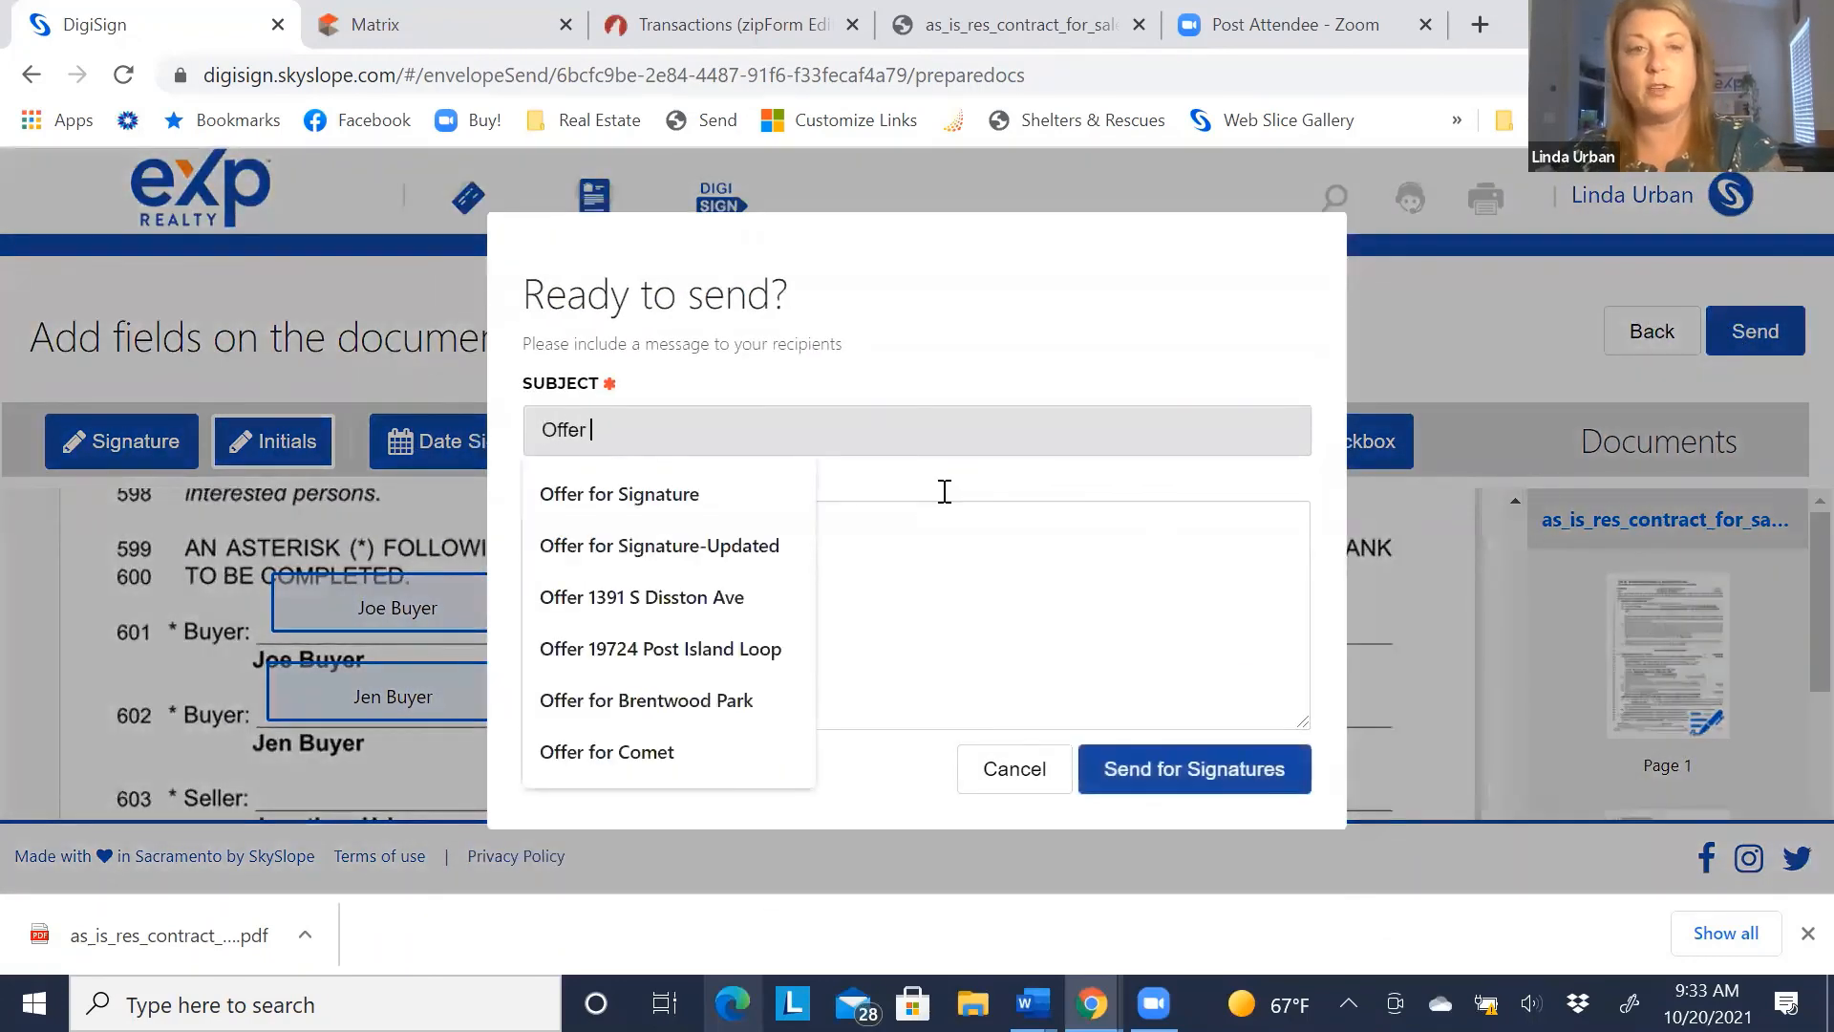
key(Down)
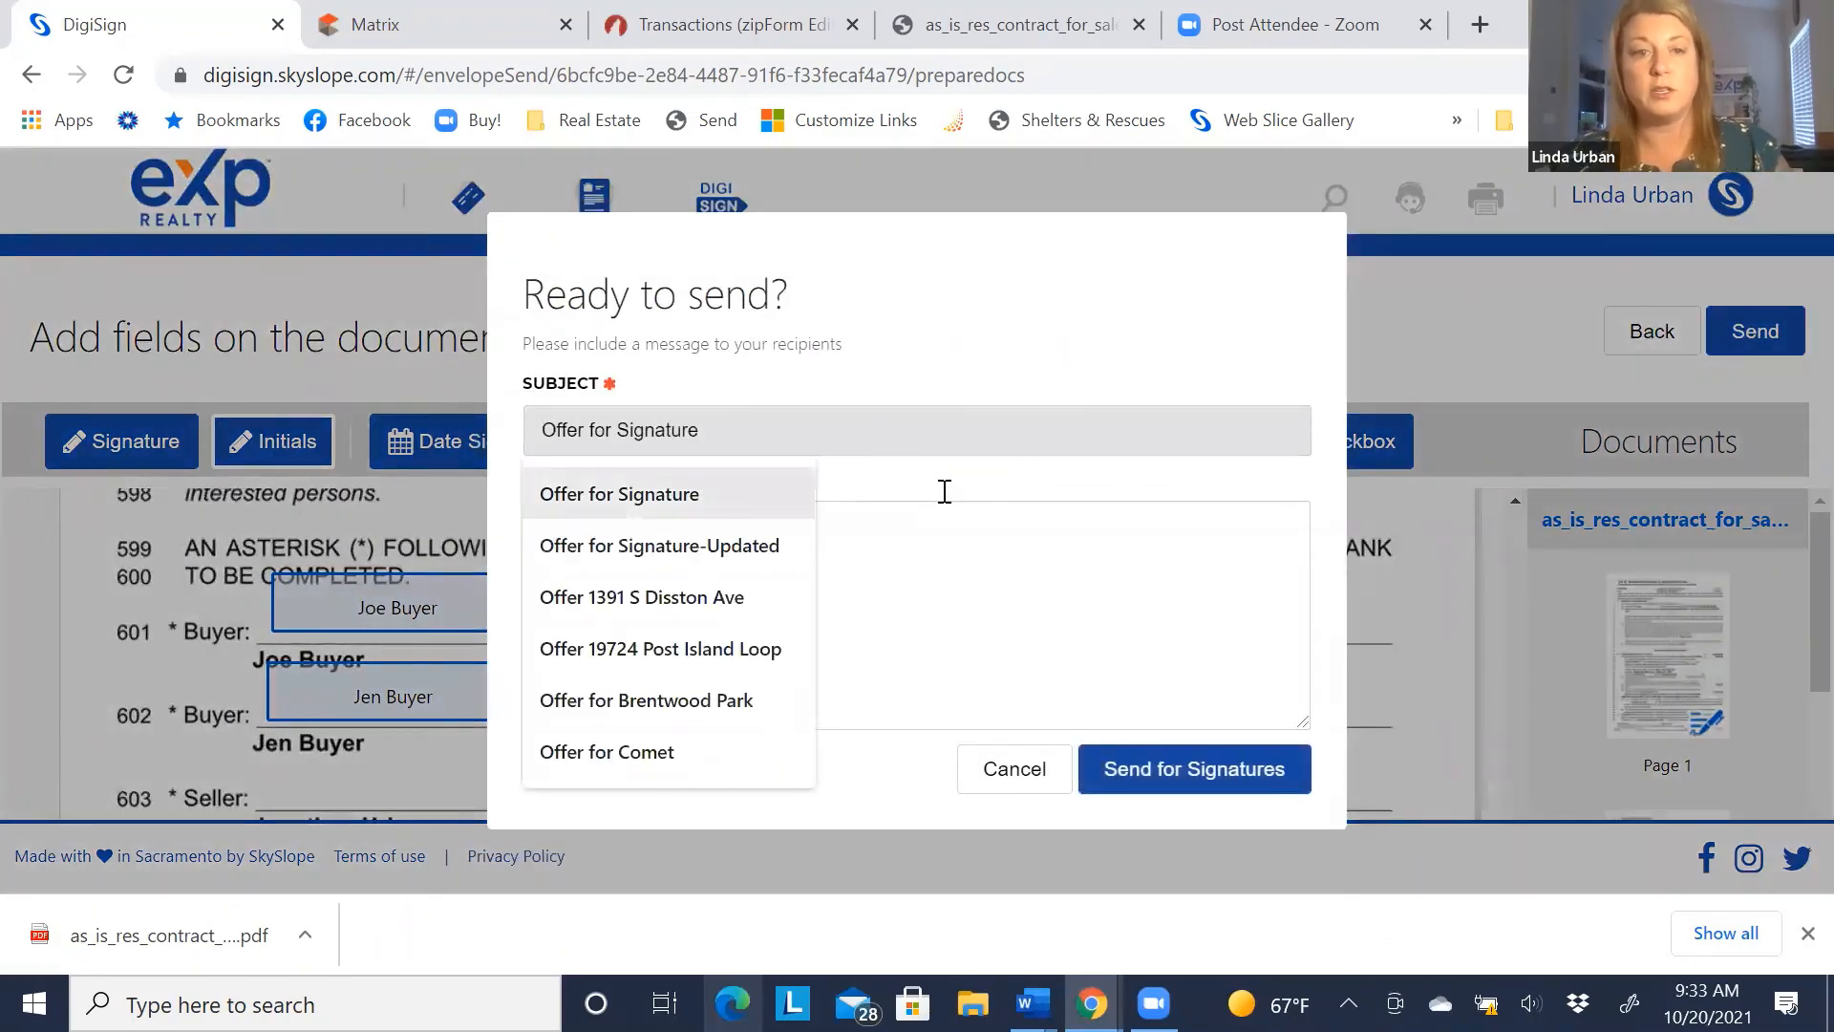
click(728, 503)
click(779, 573)
text(P)
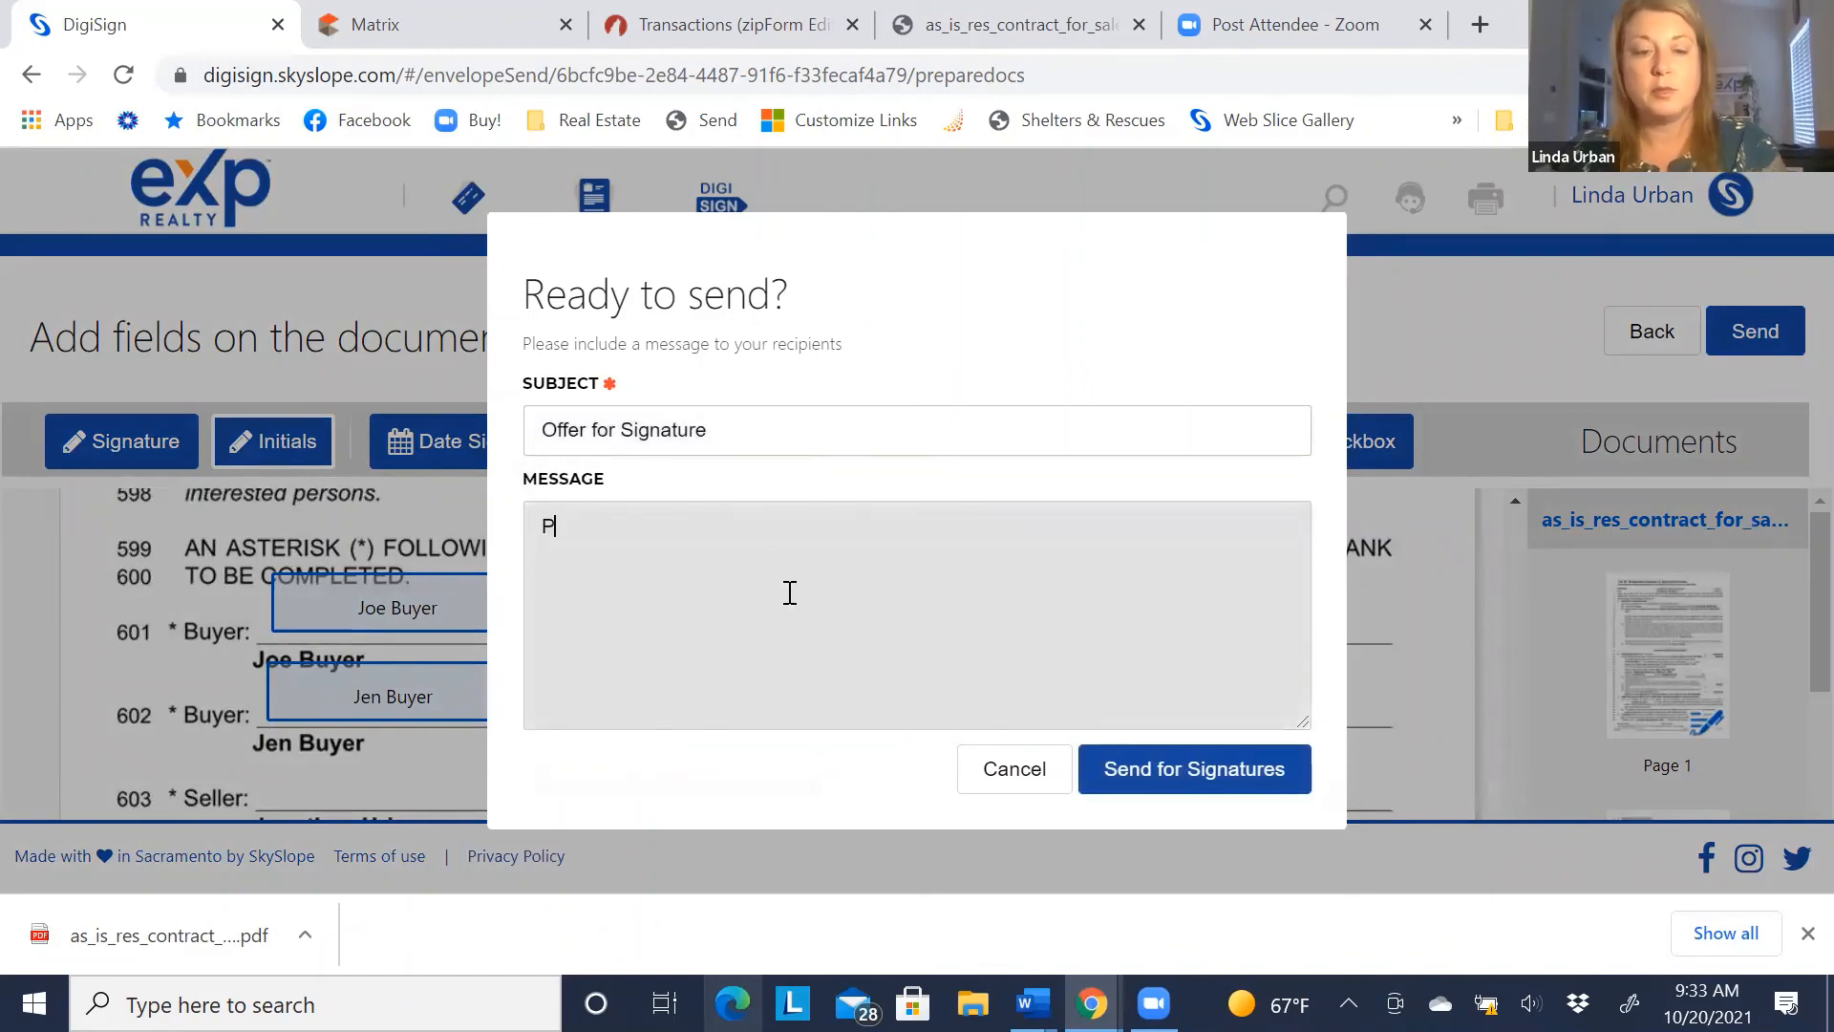
text(lease review and sign)
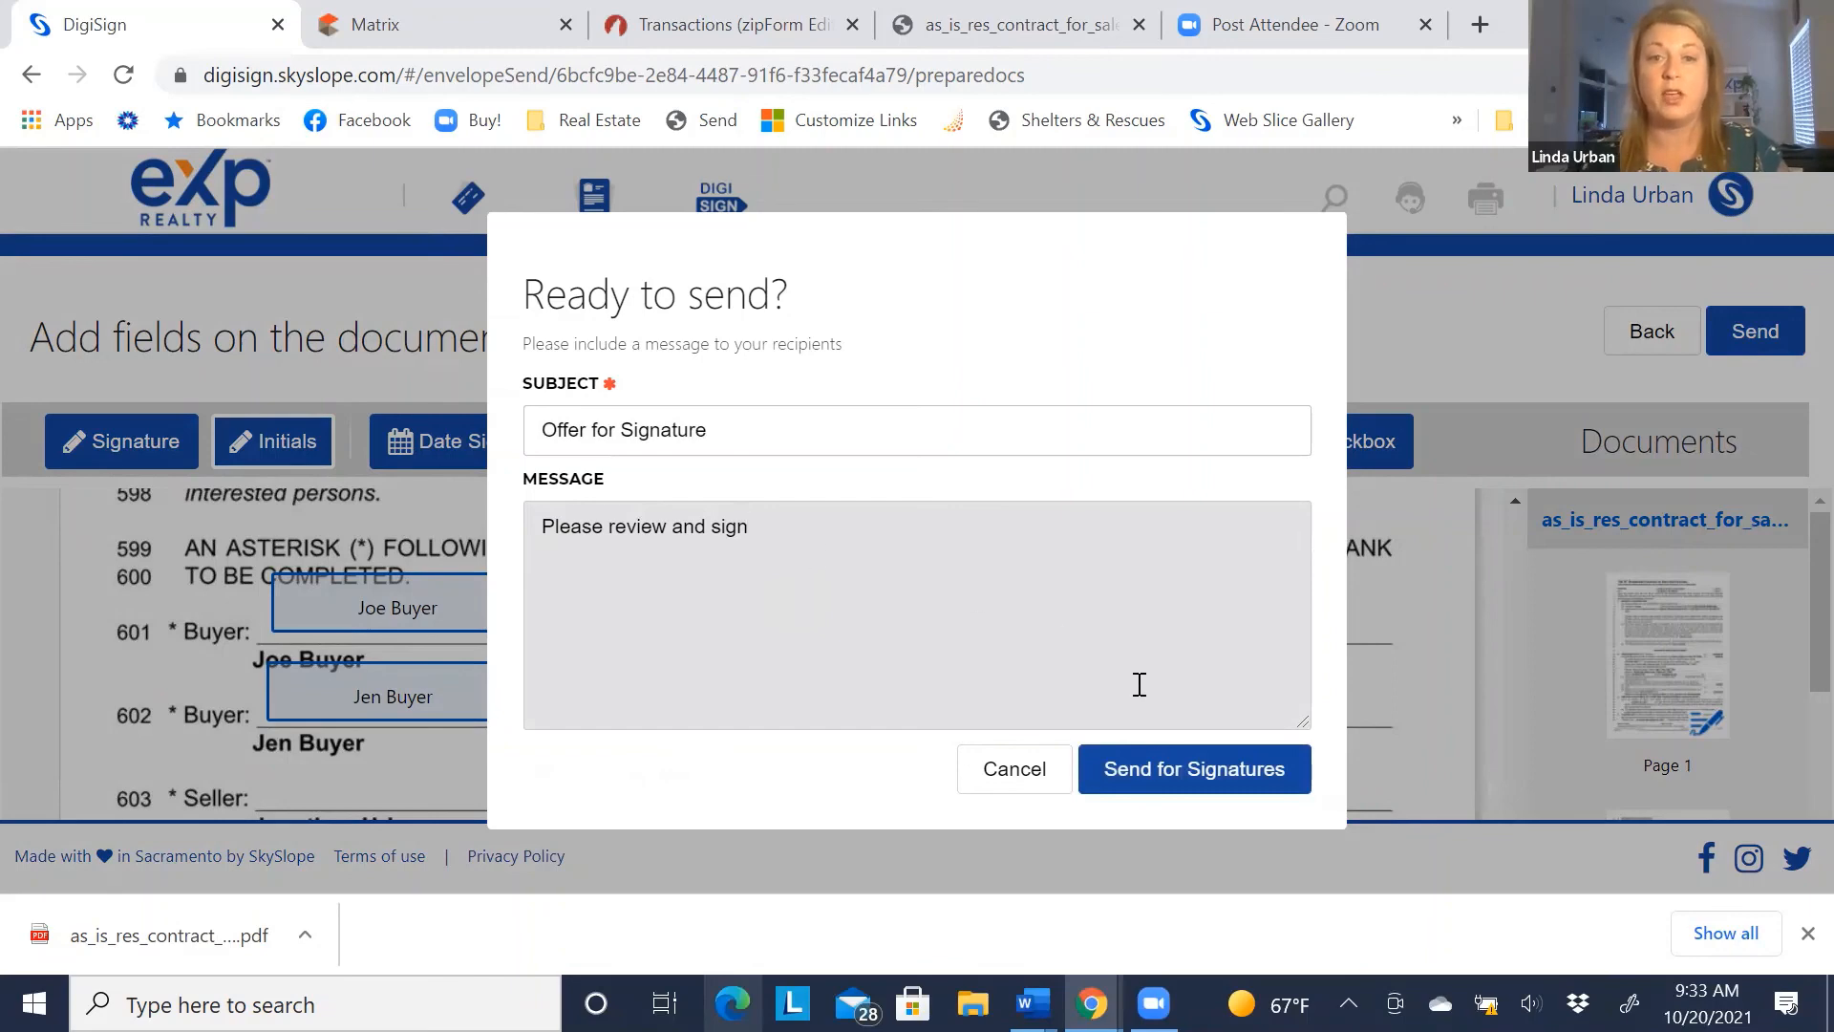
click(1169, 766)
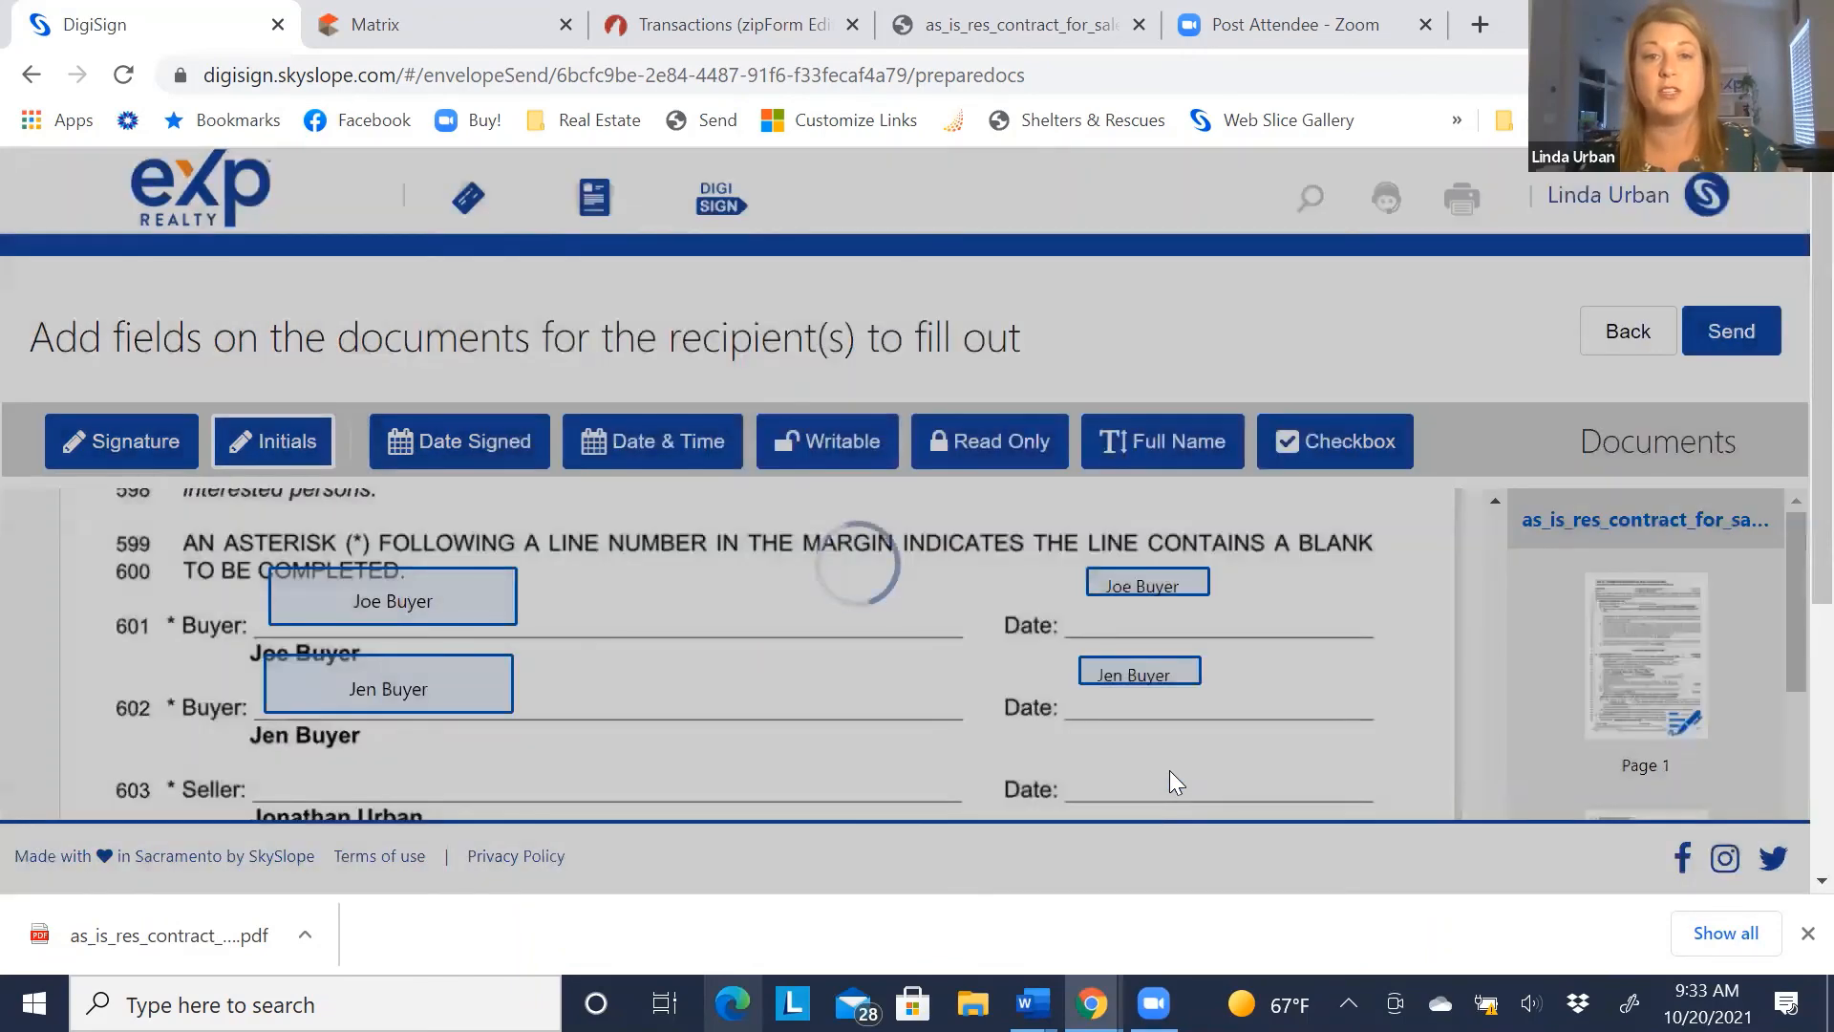